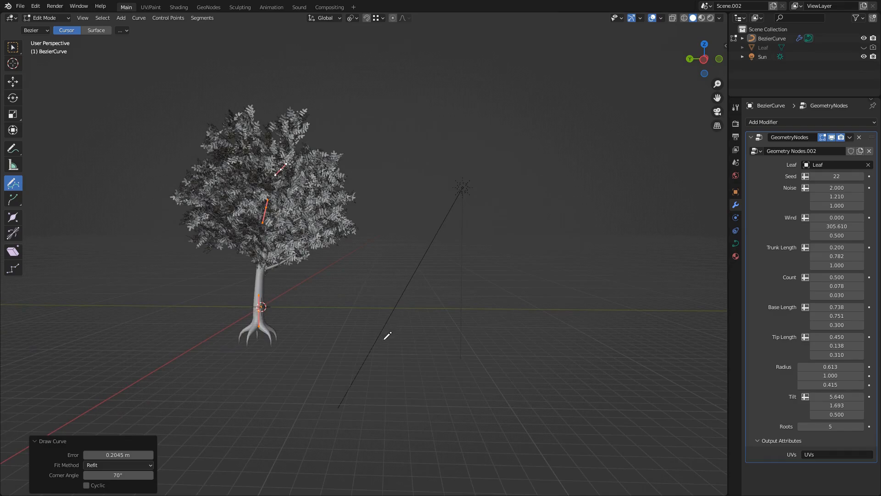
Draw another curve with the finished tree generator and try different trunk length, tilt and root count values
left_click_drag(413, 100, 441, 87)
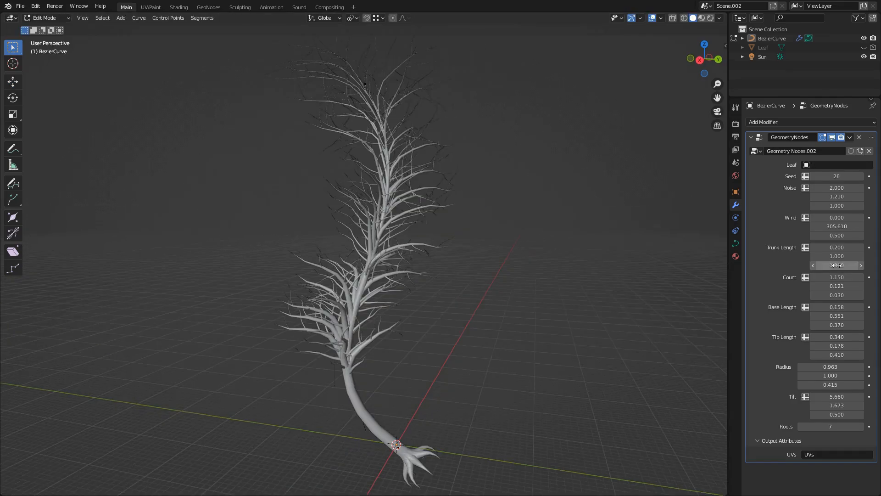
left_click_drag(837, 266, 837, 266)
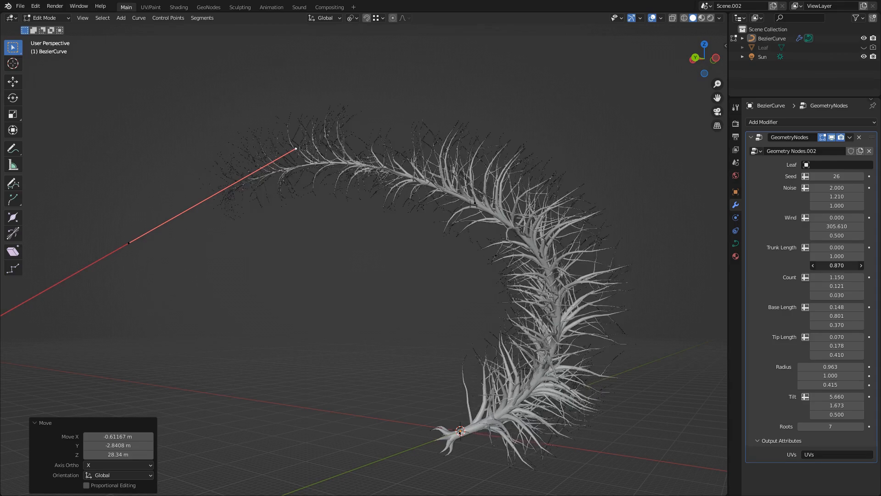
left_click_drag(837, 265, 843, 266)
left_click_drag(837, 396, 818, 397)
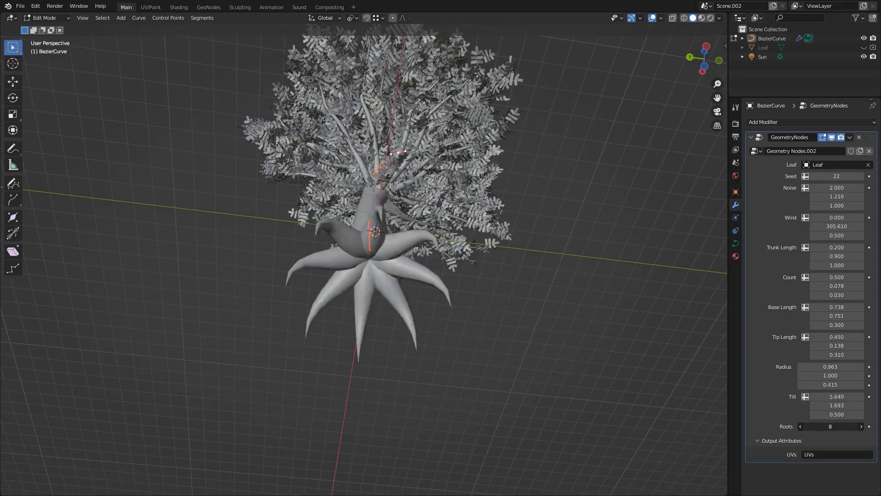
mouse_move(830, 427)
left_mouse_down()
mouse_move(851, 426)
mouse_move(819, 426)
mouse_move(829, 426)
left_mouse_up()
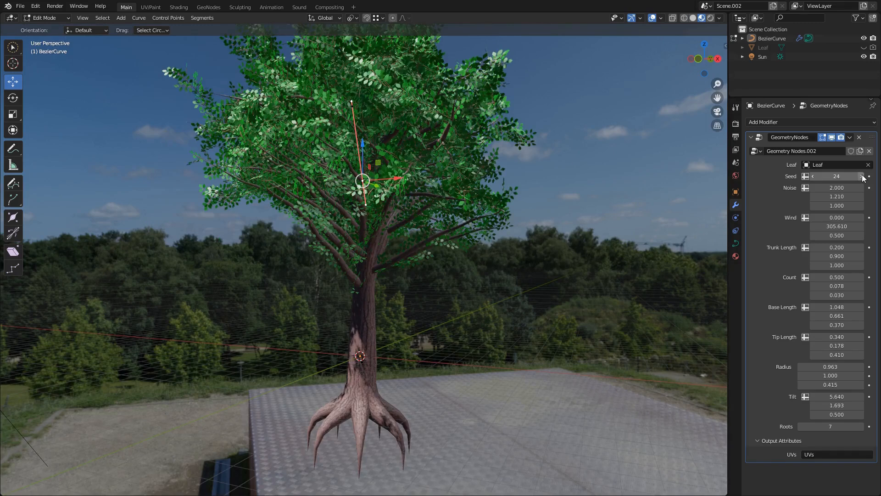
Set the tree generator's seed to 26 and first Count value to 1.150, and adjust its first two Tilt values
left_click(862, 177)
left_click(862, 177)
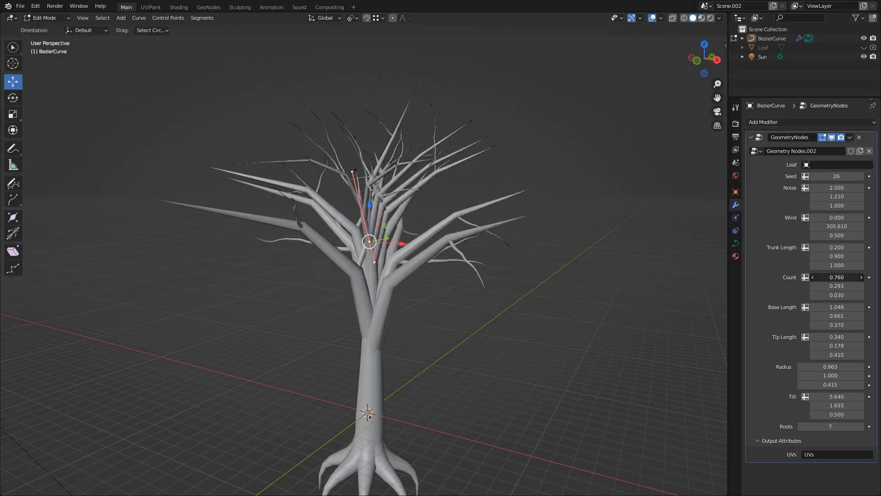
left_click_drag(837, 278, 857, 278)
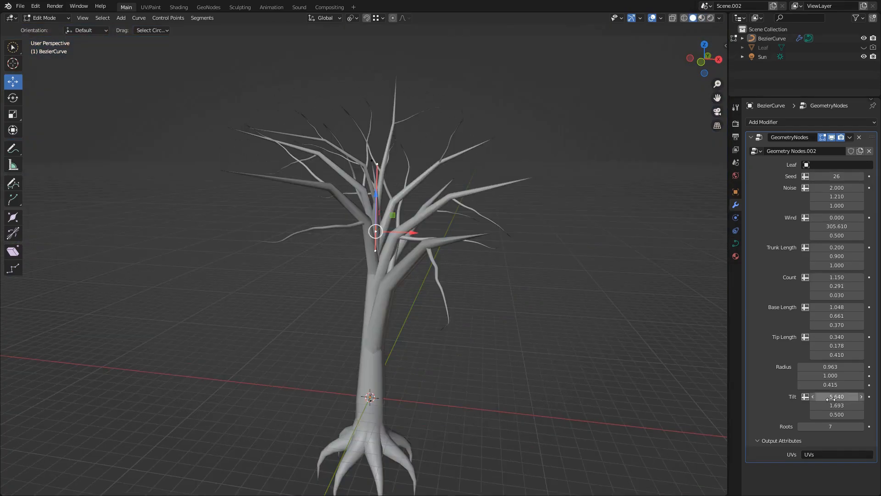
left_click_drag(832, 399, 835, 397)
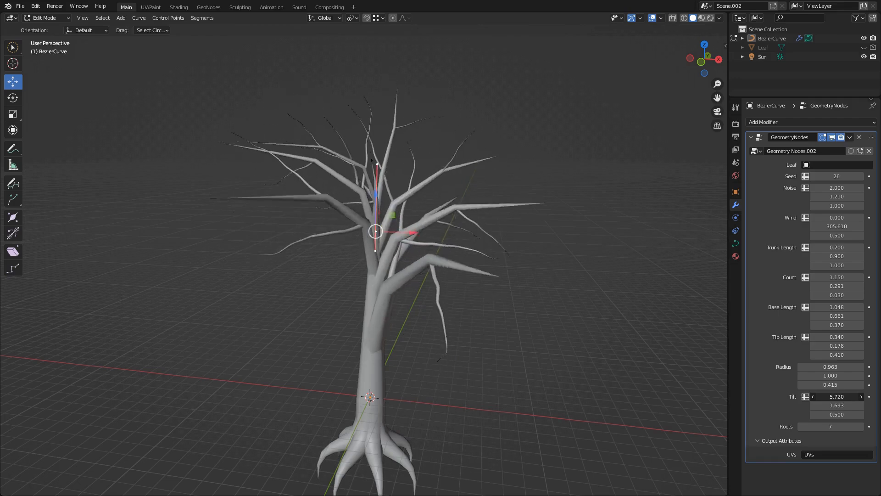
left_click_drag(833, 406, 836, 406)
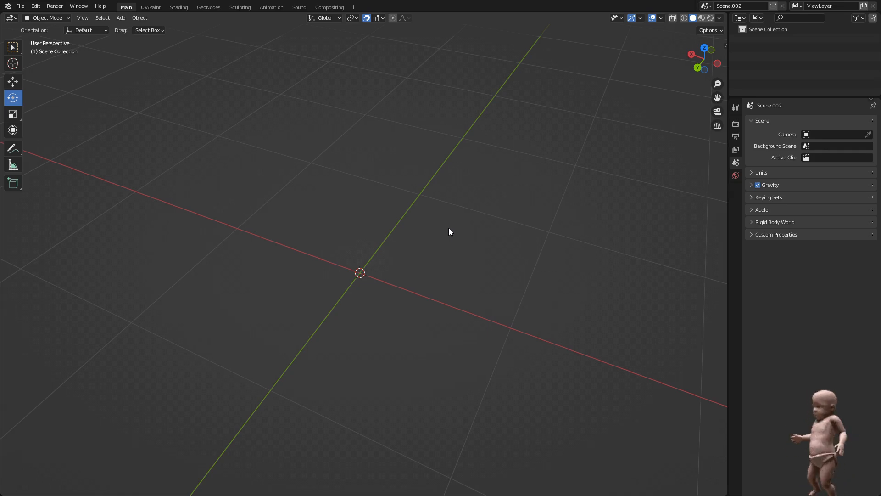
Add a Bezier curve at the origin of the empty scene
middle_click_drag(449, 231, 447, 211)
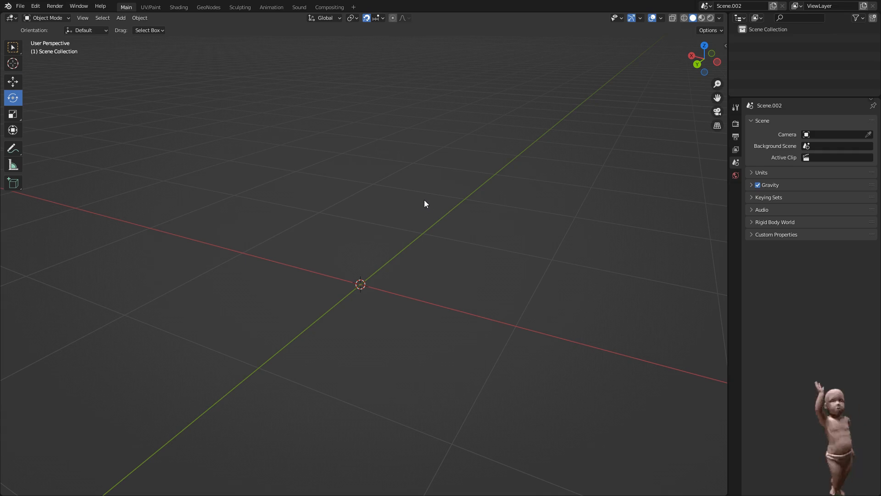
key("shift+a")
mouse_move(412, 218)
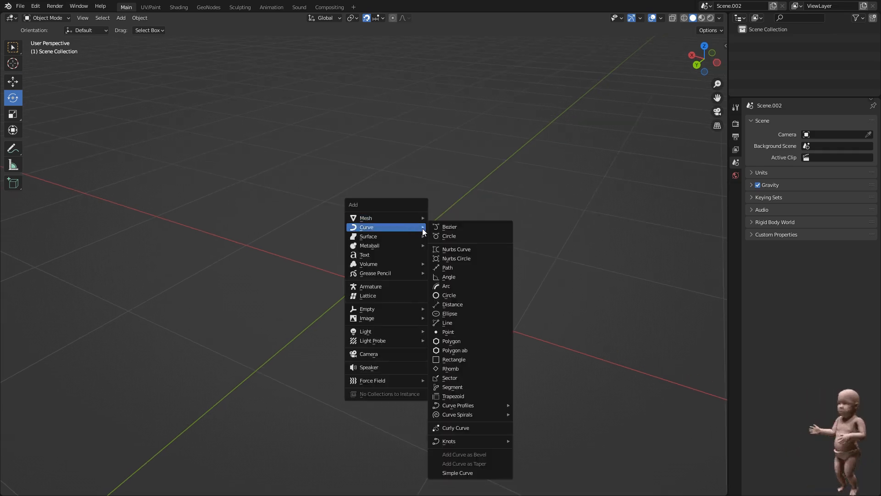
left_click(433, 229)
Rotate the Bezier curve 90 degrees about the X axis and apply its rotation
middle_click_drag(433, 229, 351, 261)
left_click_drag(346, 276, 360, 267)
type("90")
key("Return")
key("ctrl+a")
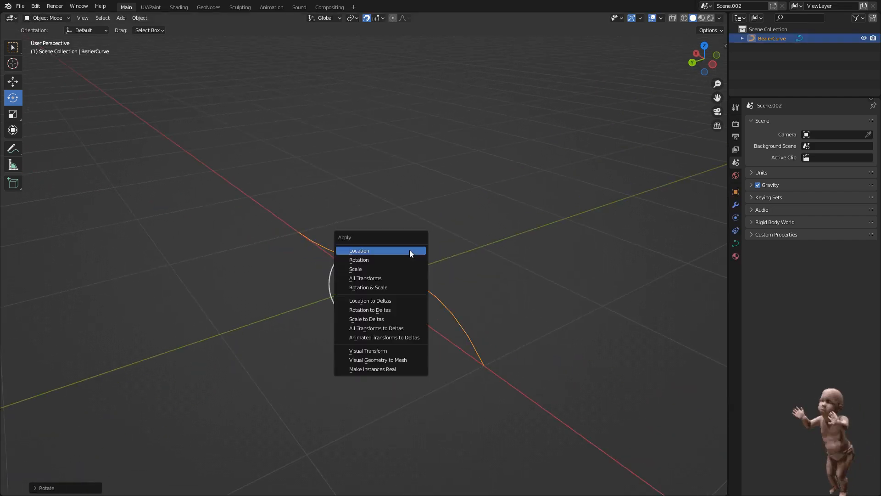
left_click(388, 263)
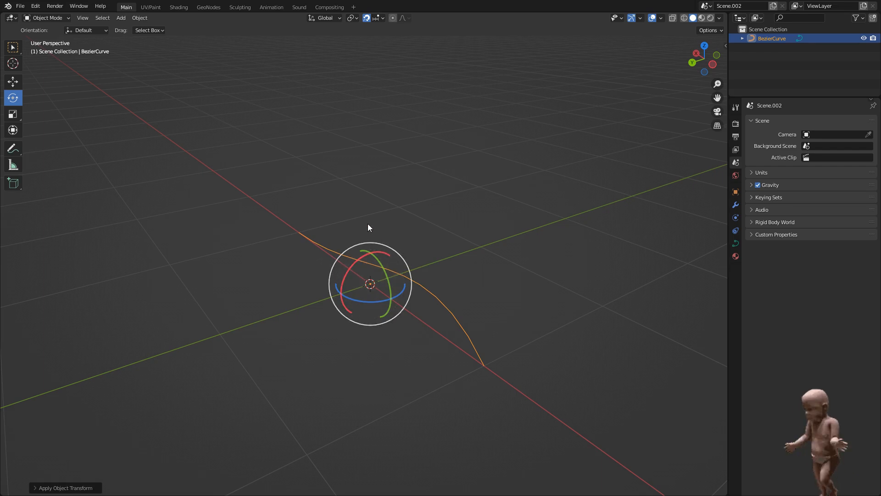
Switch to the GeoNodes workspace and create a new geometry node tree for the Bezier curve
scroll(361, 193, "up", 2)
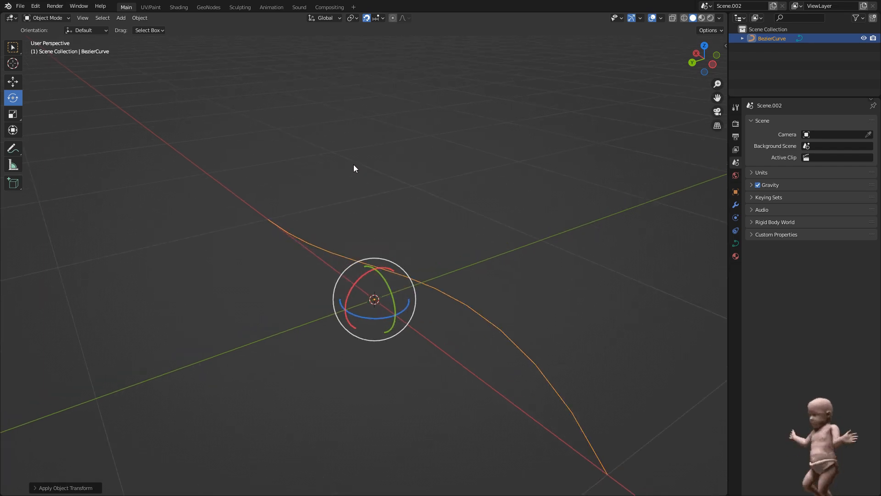
left_click(209, 8)
middle_click_drag(200, 145, 168, 155)
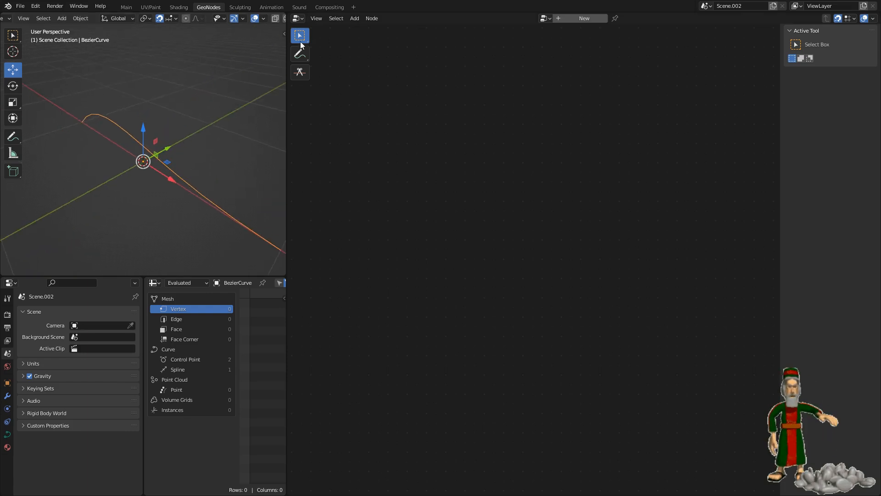
left_click(297, 18)
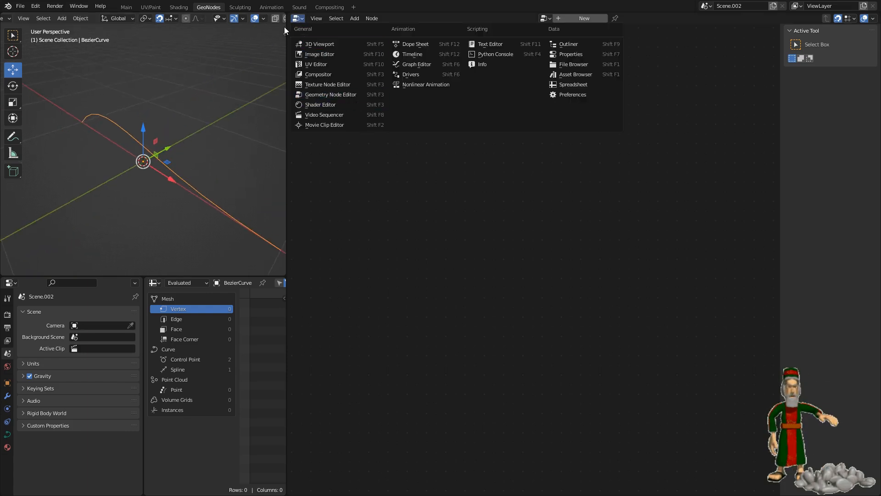
left_click(588, 18)
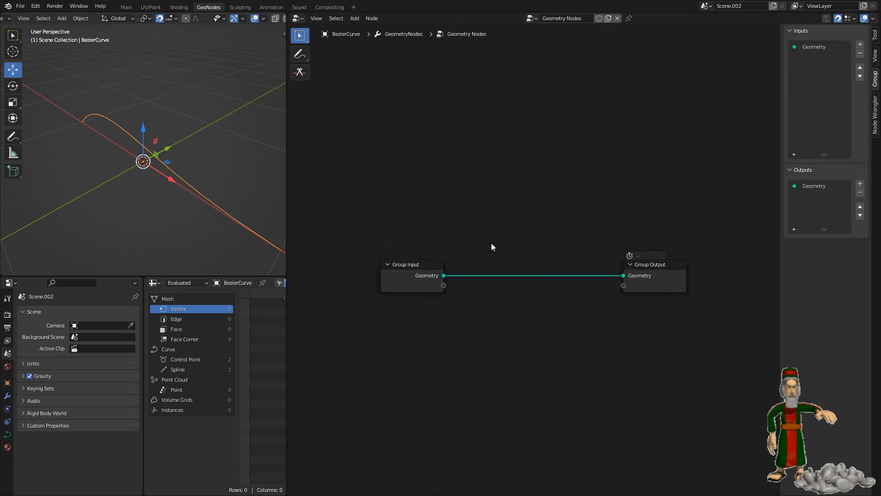
Insert a Curve to Mesh node between Group Input and Group Output, moving Group Input aside to make room
left_click_drag(414, 274, 387, 283)
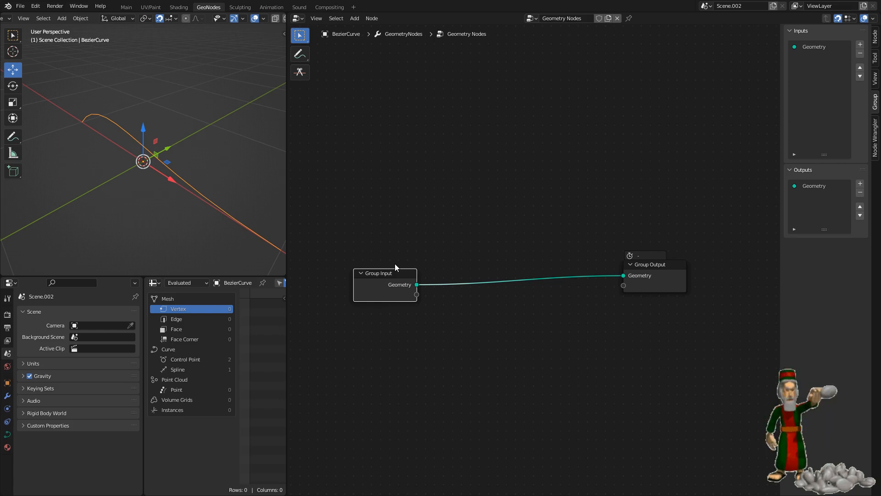
middle_click_drag(486, 270, 489, 242)
left_click(519, 315)
key("shift+a")
type("scurve to")
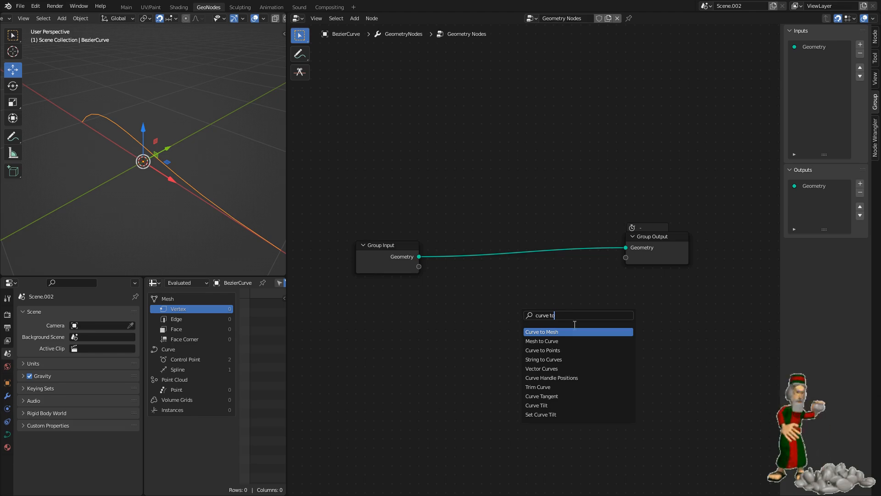
key("Return")
left_click(574, 305)
Add a Curve Spiral node and connect its Curve output to the Profile Curve input of Curve to Mesh
middle_click_drag(624, 279, 696, 257)
key("shift+a")
type("s")
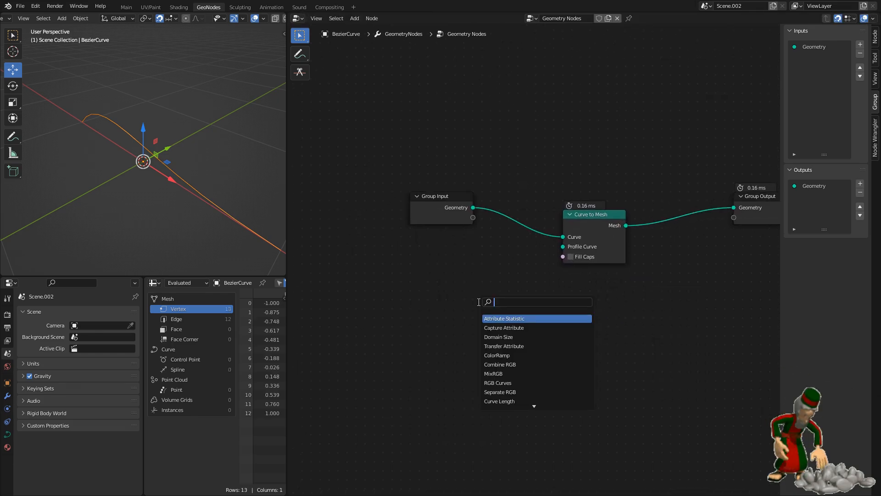
type("spir")
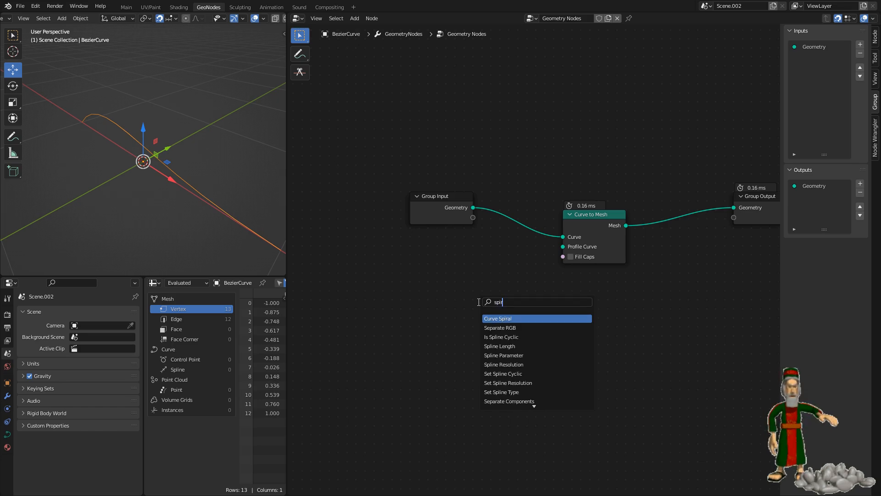
key("Return")
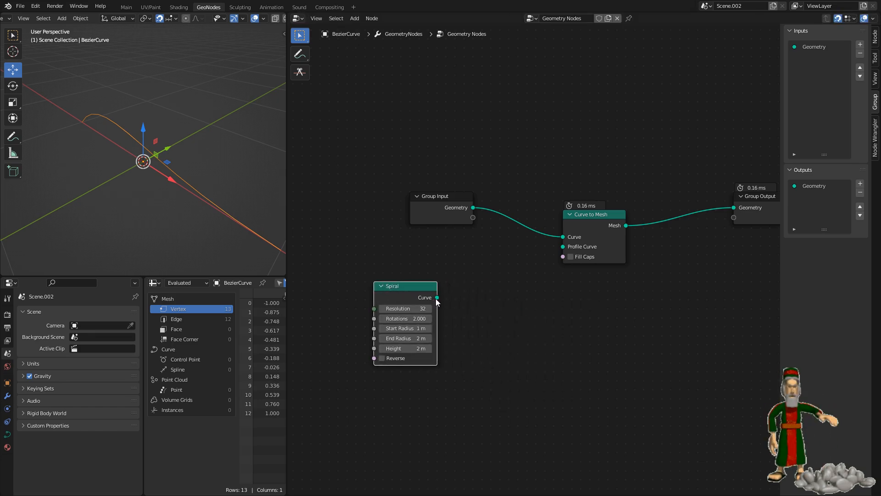
left_click_drag(437, 298, 561, 246)
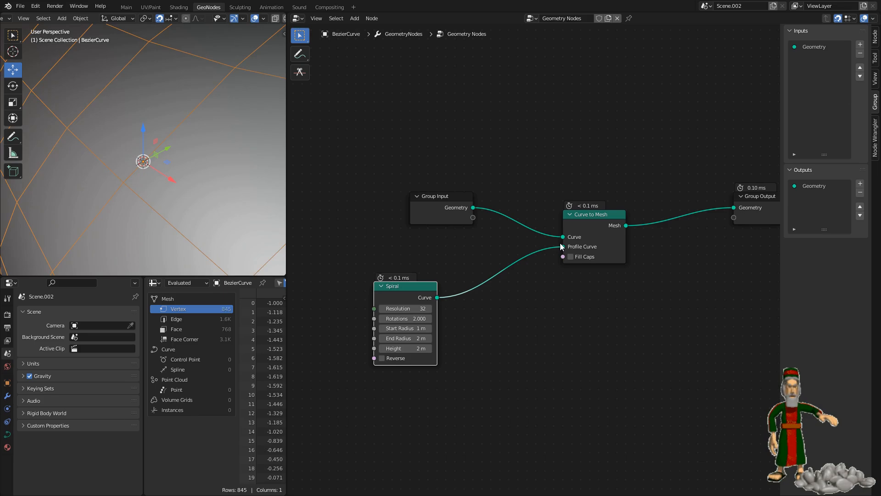
Set the Spiral node's End Radius to 1 m and Height to 0 m
scroll(146, 193, "down", 5)
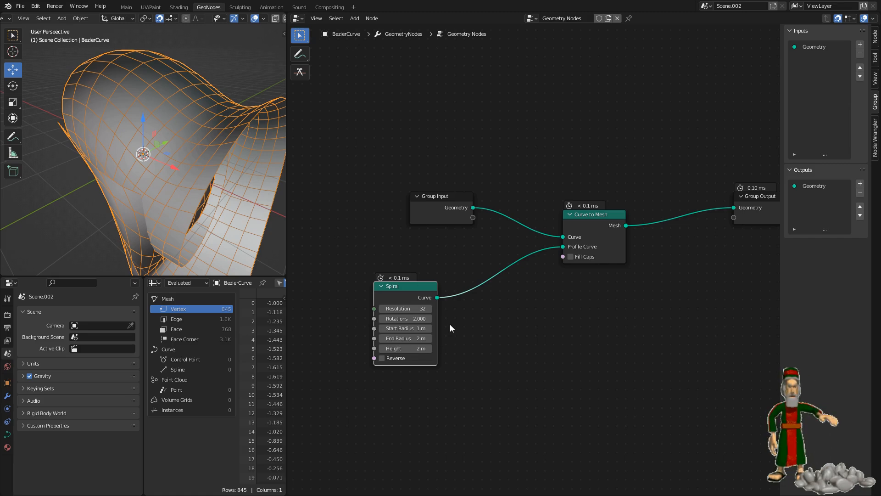
scroll(499, 310, "up", 2)
left_click_drag(452, 311, 452, 300)
type("1")
key("Return")
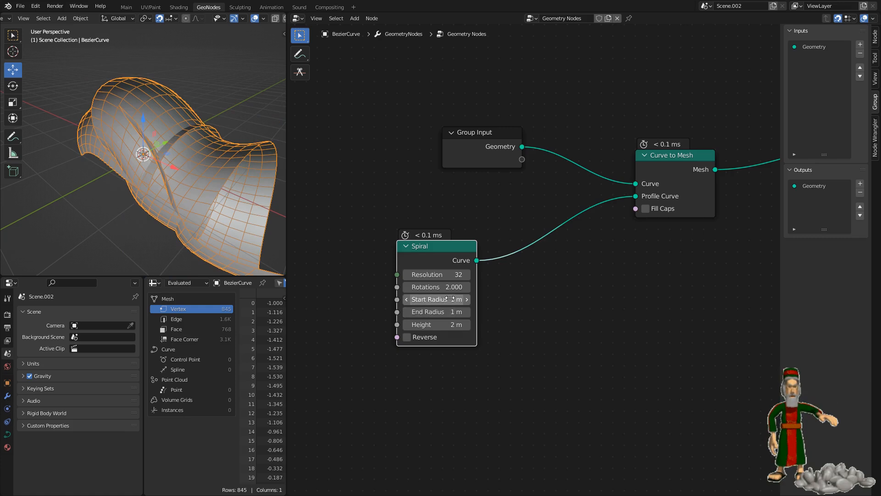
left_click(451, 324)
type("0")
key("Return")
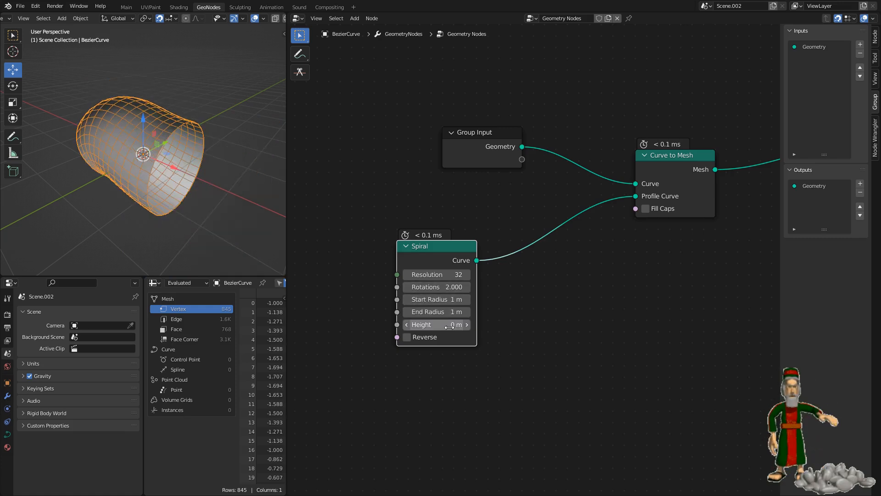
Enable Reverse on the Spiral node and set its Resolution to 8 and Rotations to 0.999
left_click(406, 337)
left_click(446, 274)
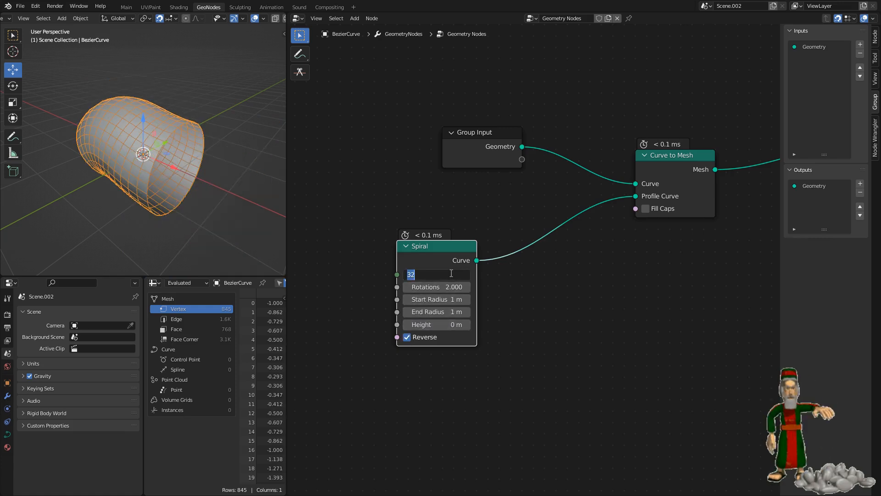
type("8")
key("Return")
left_click_drag(438, 256, 495, 255)
scroll(489, 312, "up", 1)
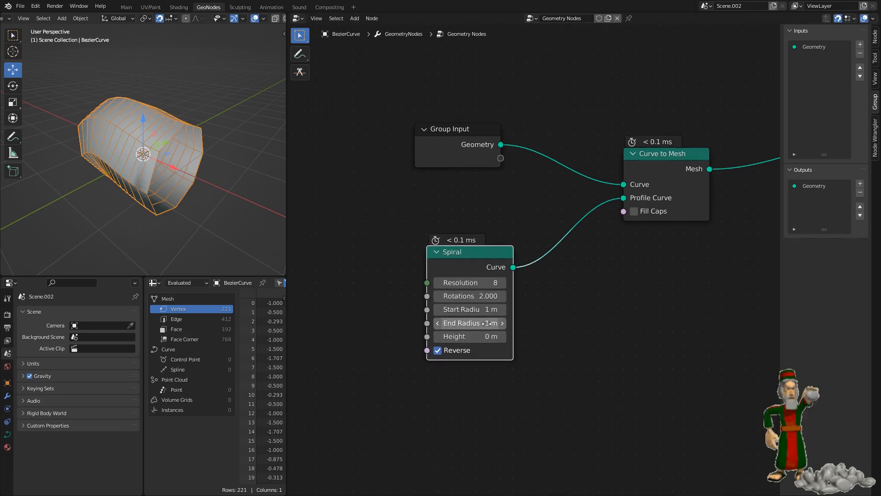
left_click(481, 300)
type("0")
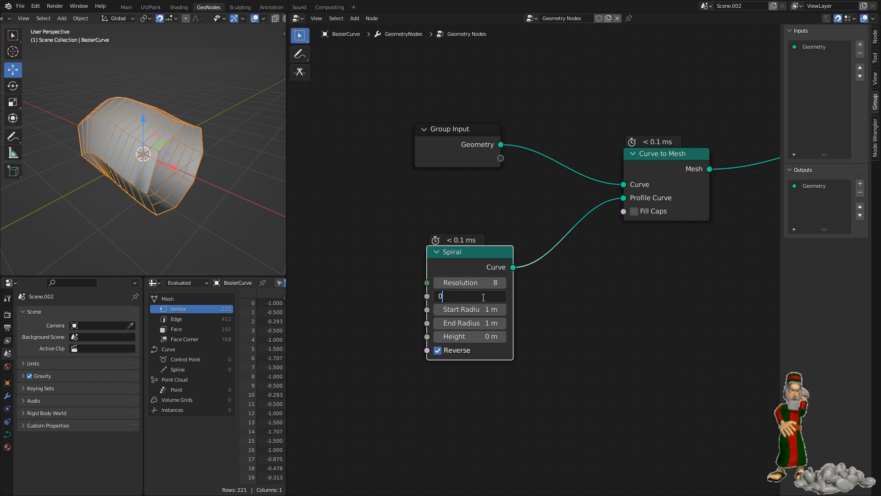
type(".999")
key("Return")
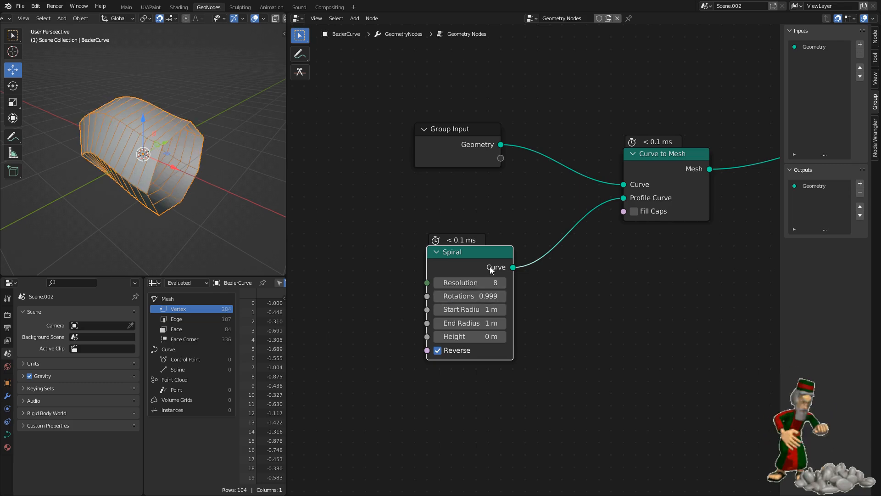
Insert a Set Spline Cyclic node between Spiral and Curve to Mesh, with Cyclic enabled
scroll(493, 271, "down", 2)
key("shift+a")
type("cyc")
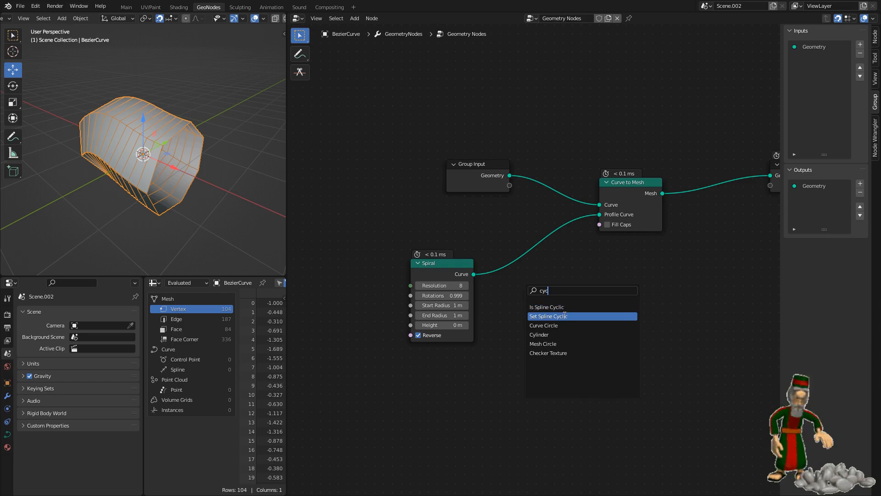
left_click(549, 317)
left_click(528, 290)
left_click(528, 296)
Move the Group Input node closer to Curve to Mesh and tidy the node layout
middle_click_drag(530, 291, 435, 299)
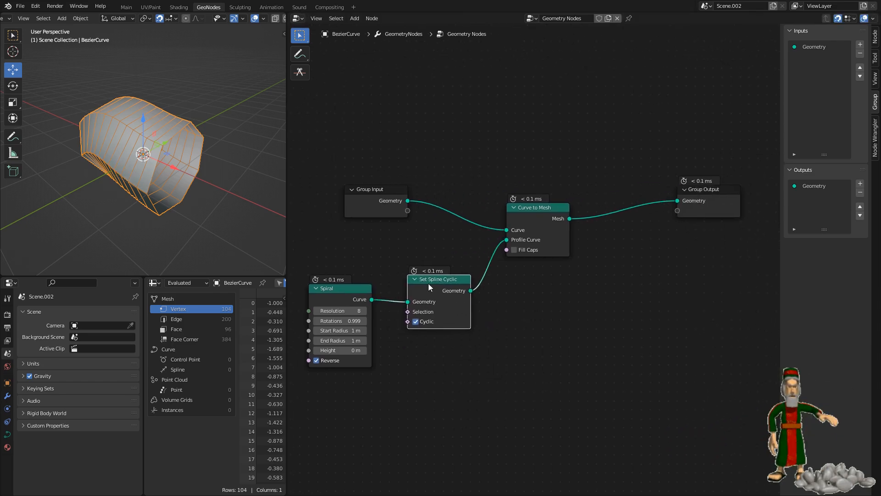
left_click_drag(385, 193, 424, 190)
middle_click_drag(430, 259, 504, 222)
left_click_drag(553, 339, 381, 235)
middle_click_drag(463, 231, 353, 278)
left_click(414, 207)
middle_click_drag(398, 211, 477, 252)
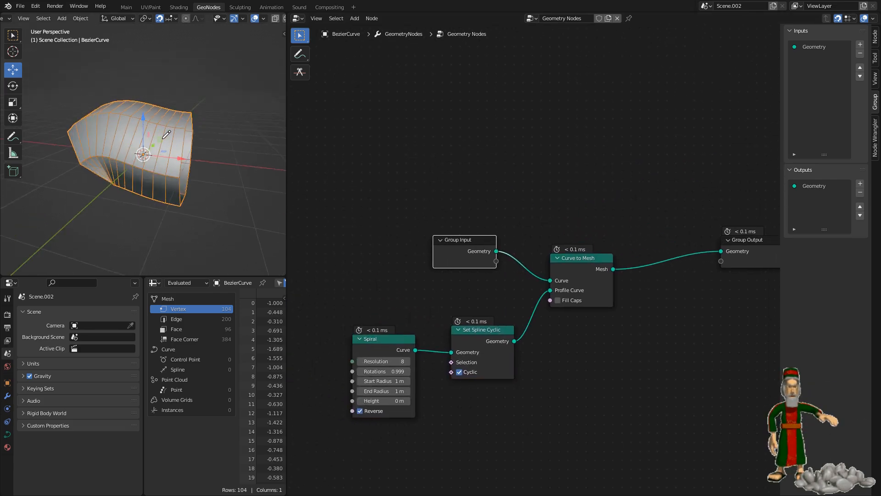
Reposition the Bezier curve's control points in Edit Mode so the curve rises straight up from the origin
key("Tab")
left_click(212, 165)
left_click(189, 163)
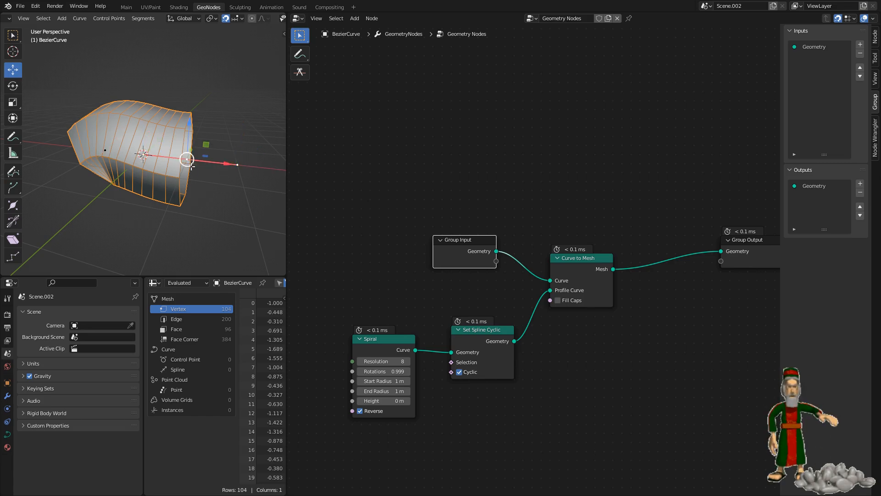
scroll(193, 167, "down", 2)
middle_click_drag(193, 167, 191, 221, "shift")
key("g")
left_click(91, 84)
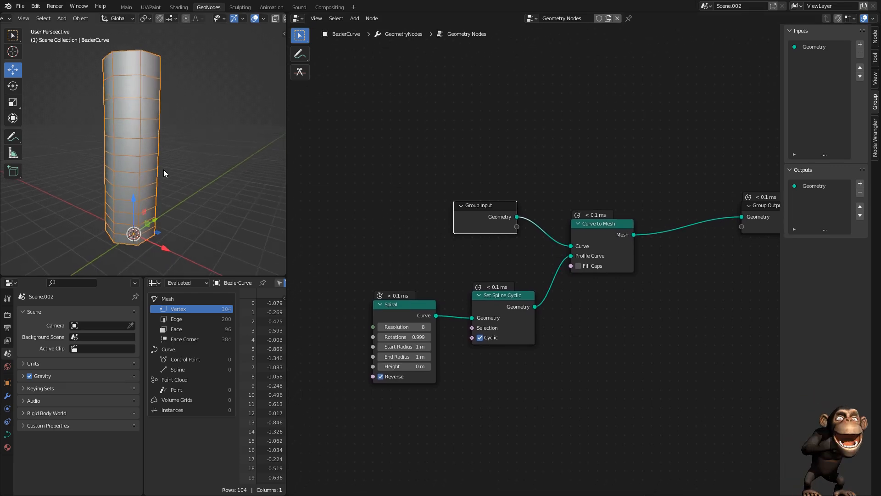
Add a Spline Parameter node in the empty space above the Spiral node and beside Group Input
middle_click_drag(329, 198, 369, 214)
left_click(390, 208)
key("shift+a")
type("ssplie")
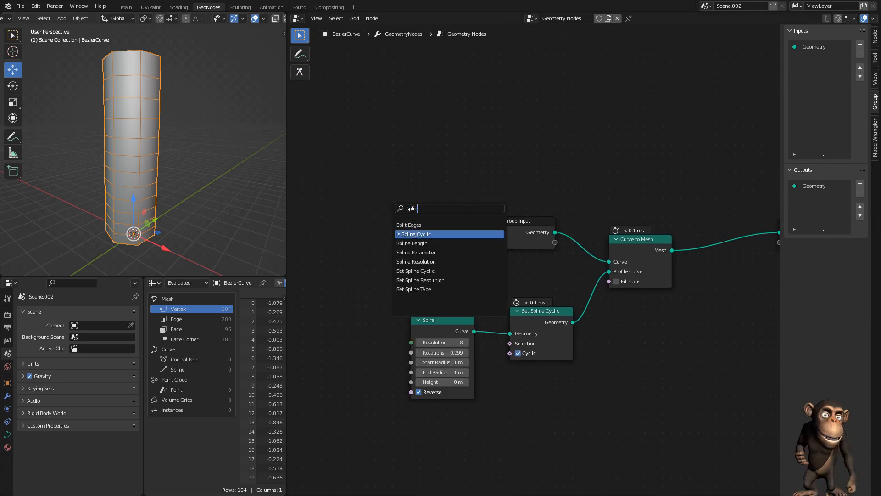
left_click(416, 252)
middle_click_drag(433, 173, 394, 238)
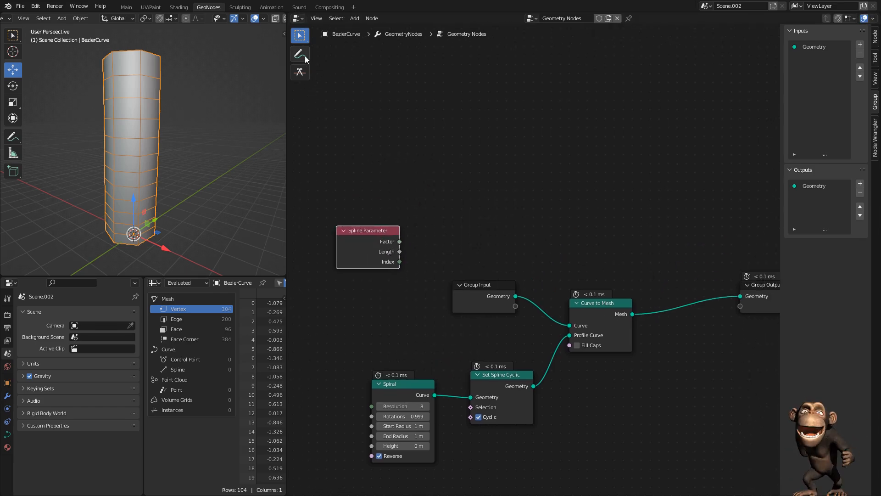
Annotate a wavy spline above the nodes with 0 at its start and 1 at its end
left_click(300, 54)
middle_click_drag(403, 153, 389, 200)
mouse_move(386, 155)
left_mouse_down()
mouse_move(524, 137)
mouse_move(659, 143)
left_mouse_up()
mouse_move(361, 167)
left_mouse_down()
mouse_move(357, 181)
mouse_move(361, 166)
left_mouse_up()
left_click_drag(668, 137, 666, 168)
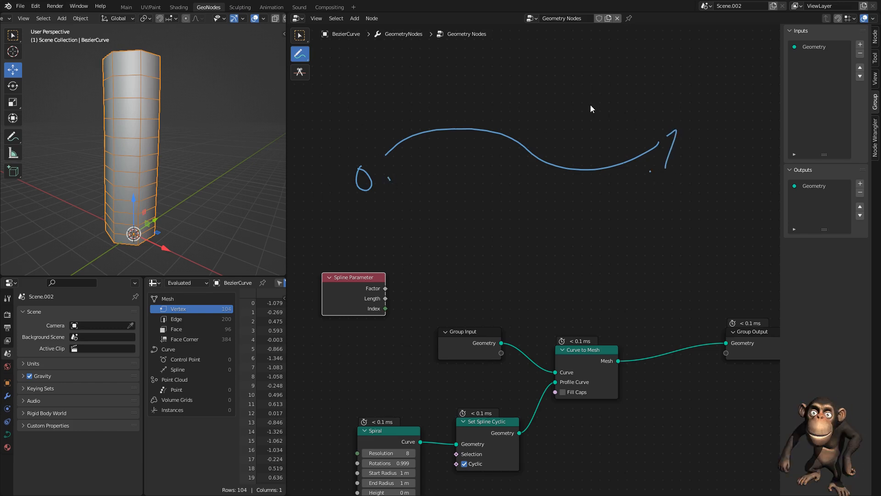
middle_click_drag(460, 210, 516, 119)
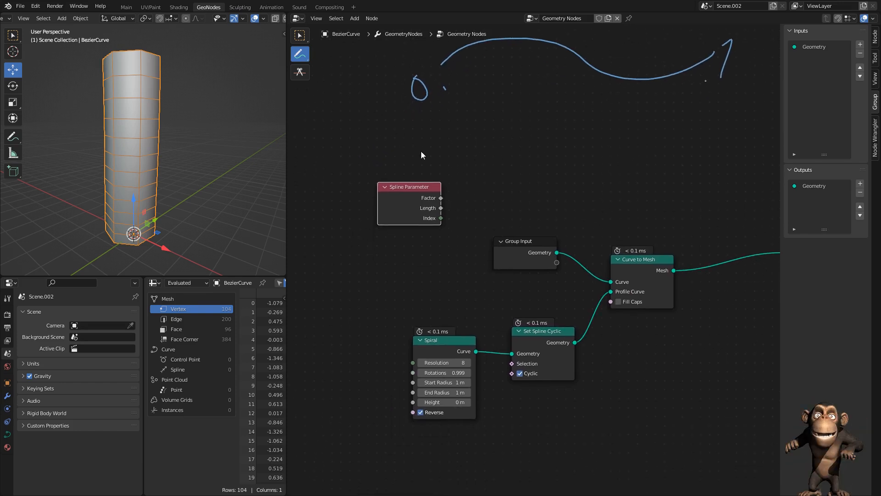
Move the Spline Parameter and Group Input nodes away from Curve to Mesh to free space for another node
left_click(303, 37)
left_click_drag(523, 243, 477, 228)
left_click_drag(421, 190, 353, 200)
left_click_drag(496, 230, 431, 238)
mouse_move(505, 227)
middle_mouse_down()
mouse_move(482, 187)
mouse_move(533, 204)
middle_mouse_up()
Insert a Set Curve Radius node between Group Input and Curve to Mesh, with its Radius at 1 m
left_click(533, 204)
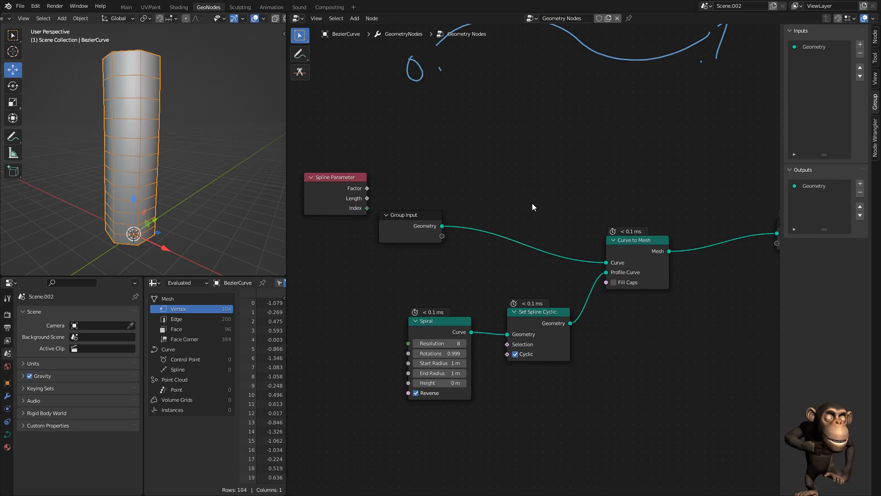
key("shift+a")
type("radi")
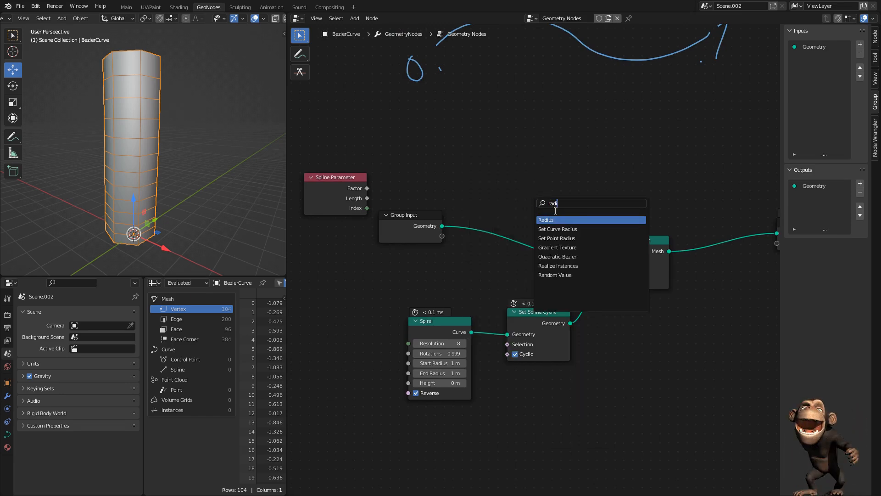
left_click(568, 229)
left_click(521, 232)
left_click_drag(517, 251, 562, 251)
left_click(515, 252)
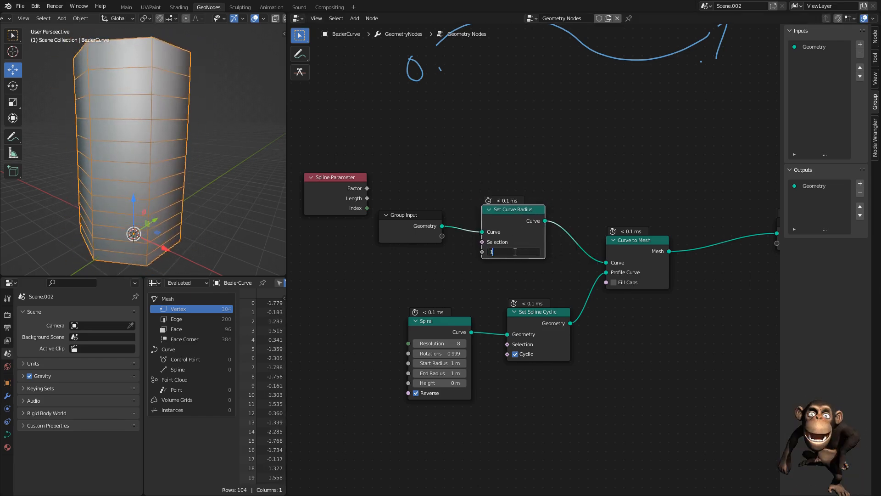
type("1")
key("Return")
Rearrange Group Input and Spline Parameter, and connect Spline Parameter's Factor to the Radius of Set Curve Radius
left_click_drag(401, 214, 404, 137)
left_click_drag(358, 181, 335, 225)
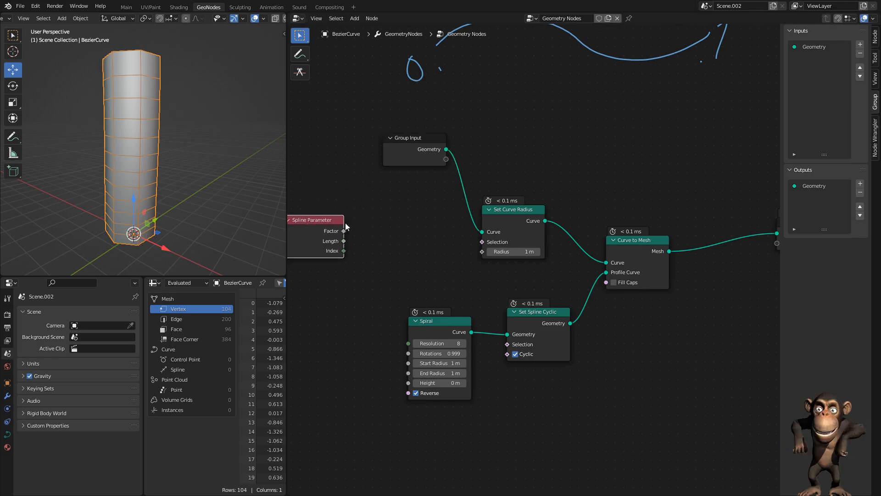
middle_click_drag(351, 242, 403, 256)
left_click_drag(395, 244, 533, 265)
Try to switch the Bezier curve's direction in Edit Mode with its top control point selected
middle_click_drag(161, 189, 147, 77)
middle_click_drag(179, 143, 200, 52)
key("Tab")
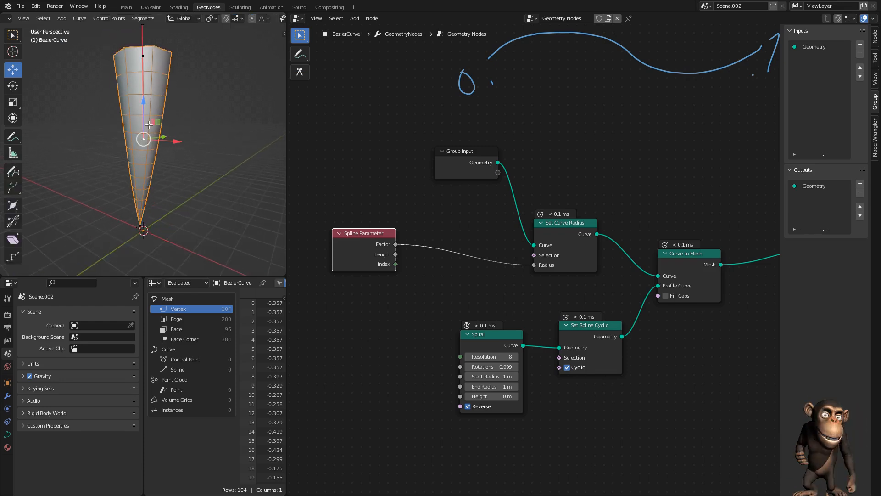
left_click(157, 53)
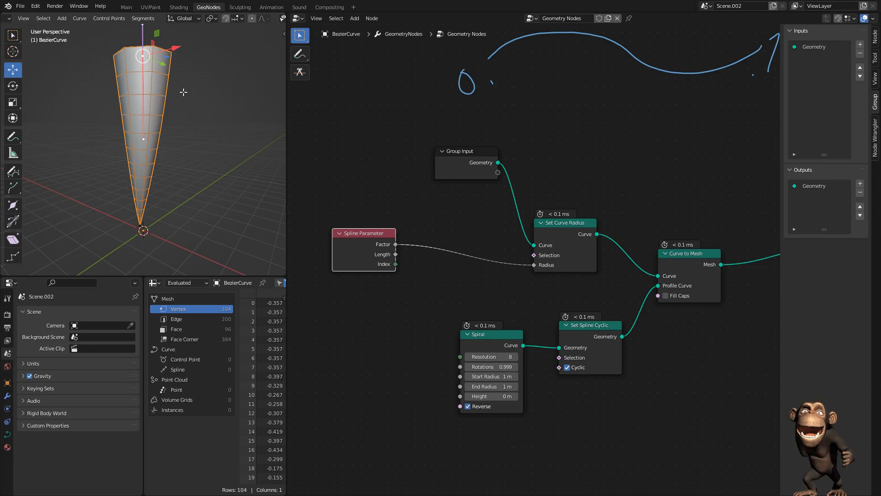
right_click(183, 92)
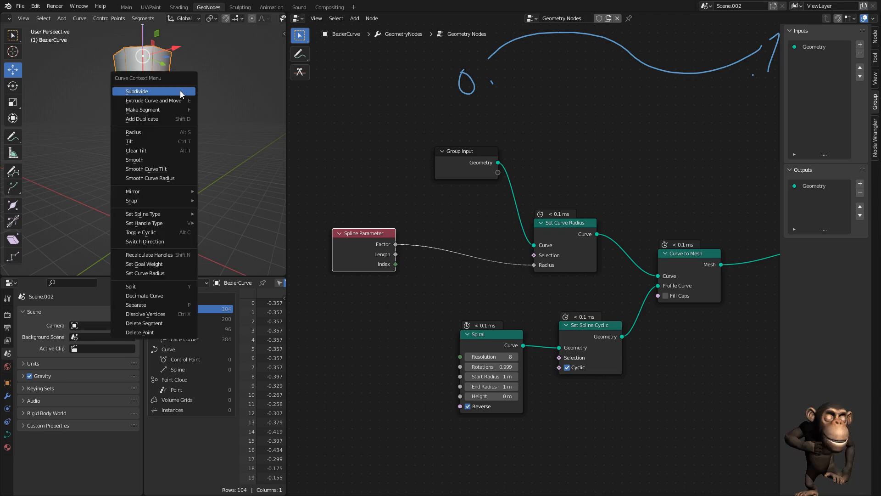
left_click(163, 239)
key("Tab")
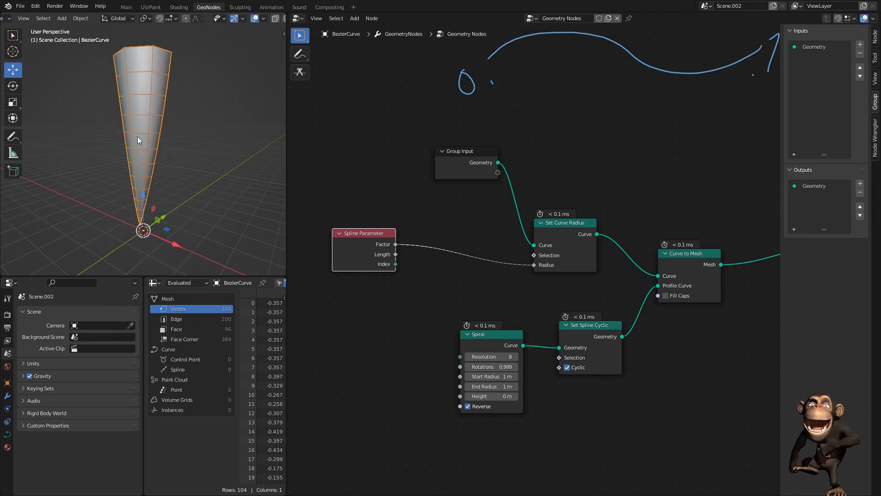
Spread the nodes apart and insert a Map Range node between Spline Parameter's Factor and the Radius of Set Curve Radius
middle_click_drag(429, 195, 512, 228)
left_click_drag(444, 265, 443, 275)
left_click_drag(536, 187, 389, 208)
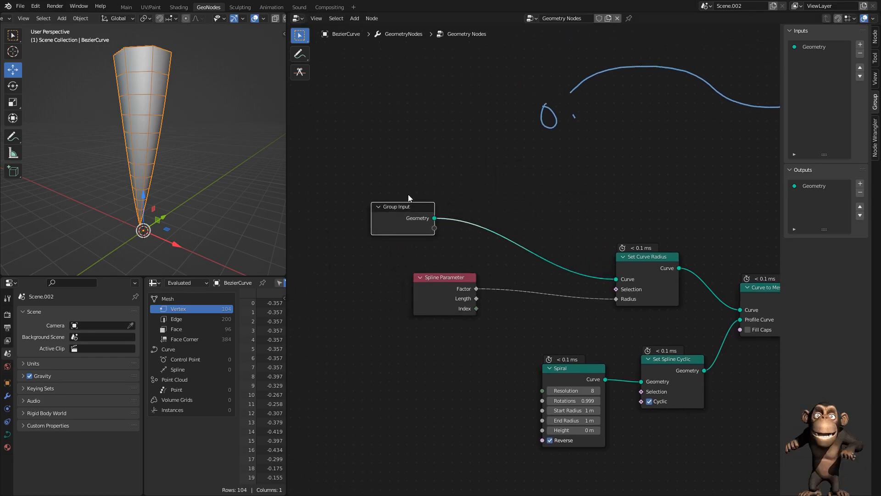
left_click(513, 191)
key("shift+a")
type("map")
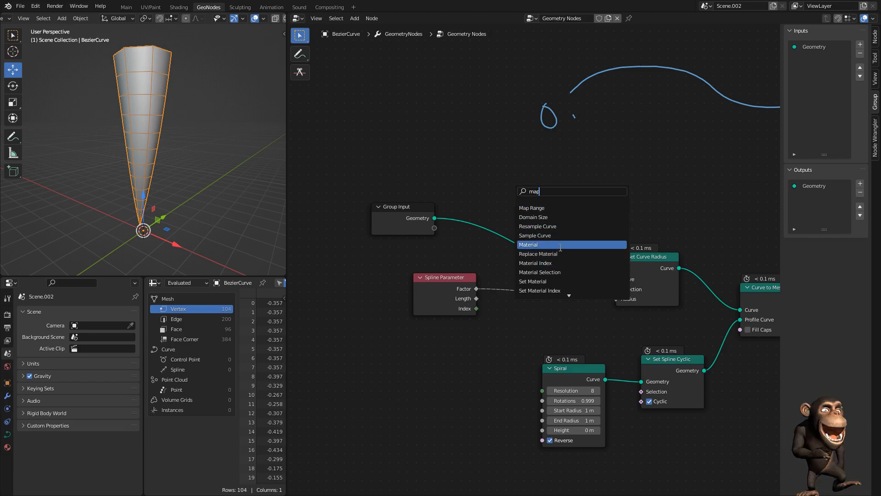
type(" ran")
left_click(529, 208)
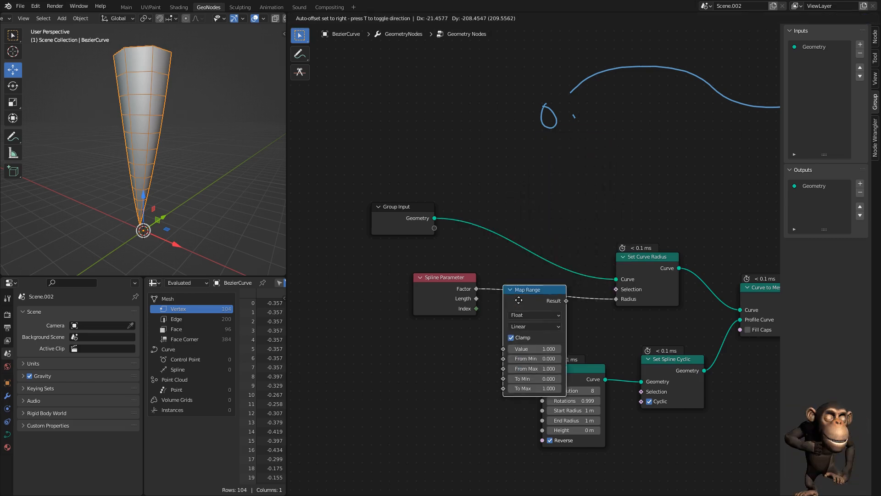
left_click(506, 314)
Arrange Spline Parameter and Map Range above the curve link, with Group Input below Spline Parameter
left_click_drag(458, 279, 419, 275)
left_click_drag(404, 221, 374, 308)
left_click_drag(413, 278, 394, 184)
left_click_drag(551, 281, 530, 152)
Set the Map Range node's To Min to 1.000 and To Max to 0.790
scroll(559, 214, "up", 1)
scroll(538, 259, "up", 1)
left_click_drag(525, 250, 528, 252)
left_click_drag(525, 261, 521, 268)
middle_click_drag(435, 290, 460, 243)
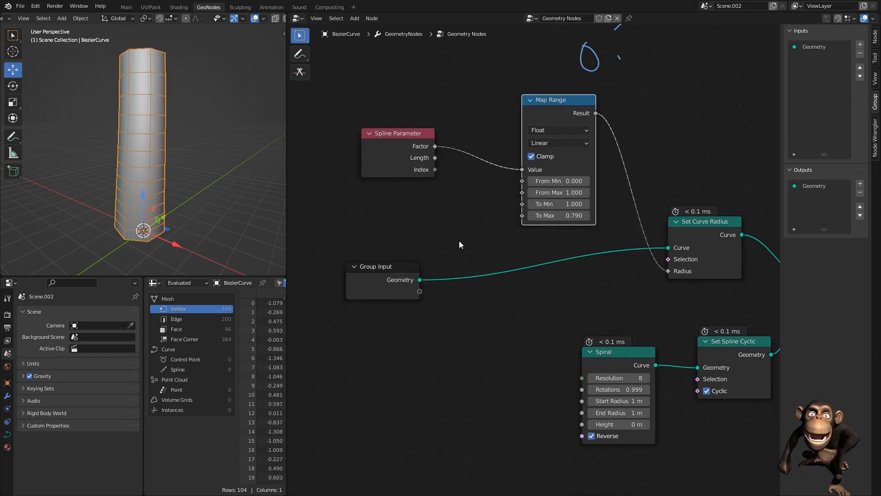
Combine all nodes between Group Input and Group Output into one node group and return to the main tree
scroll(453, 248, "down", 3)
left_click_drag(430, 264, 330, 267)
scroll(547, 249, "down", 7)
middle_click_drag(552, 248, 444, 241)
left_click_drag(655, 247, 673, 249)
left_click_drag(349, 118, 584, 365)
key("ctrl+g")
key("Tab")
Move Group Input and the new node group closer to Group Output
scroll(506, 280, "up", 2)
left_click_drag(317, 243, 589, 331)
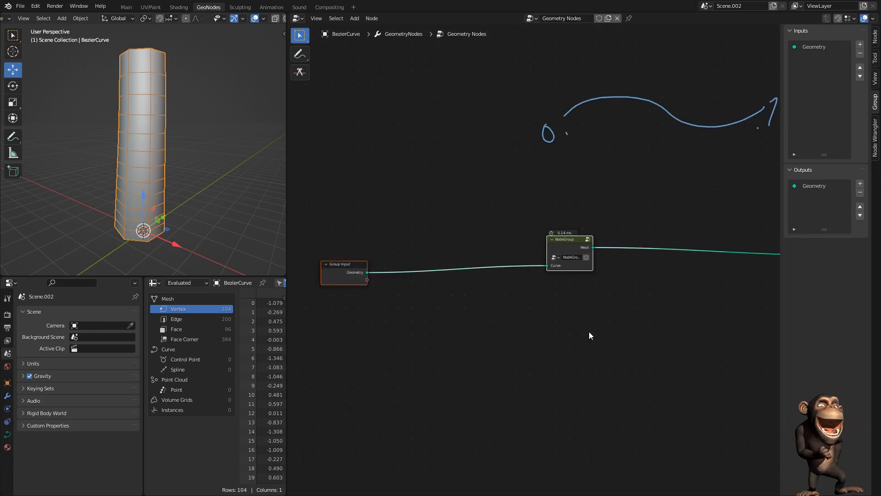
key("g")
left_click(712, 338)
left_click_drag(441, 253, 586, 336)
key("g")
left_click(671, 325)
middle_click_drag(671, 325, 526, 329)
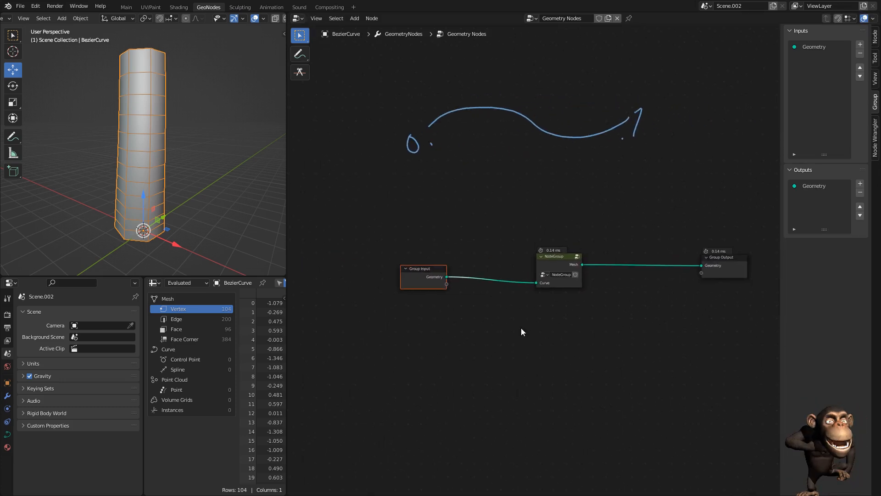
Rename the node group Solidify
scroll(526, 329, "up", 3)
left_click(541, 282)
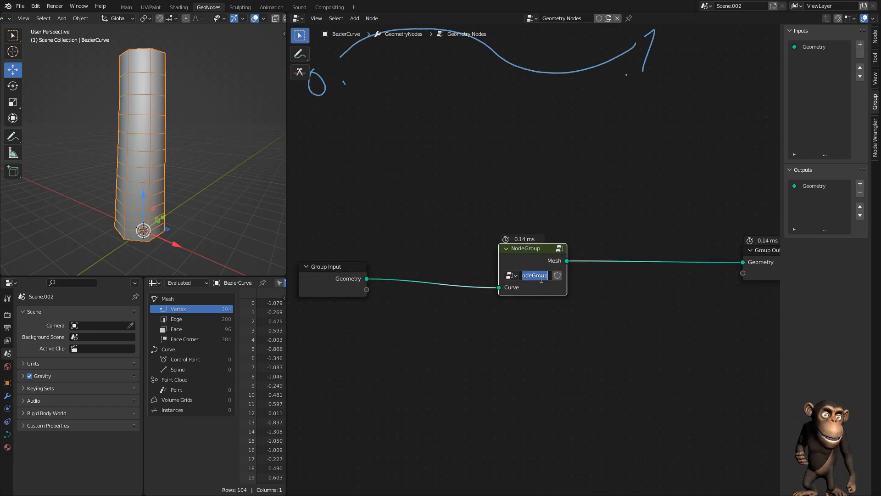
type("Solidify")
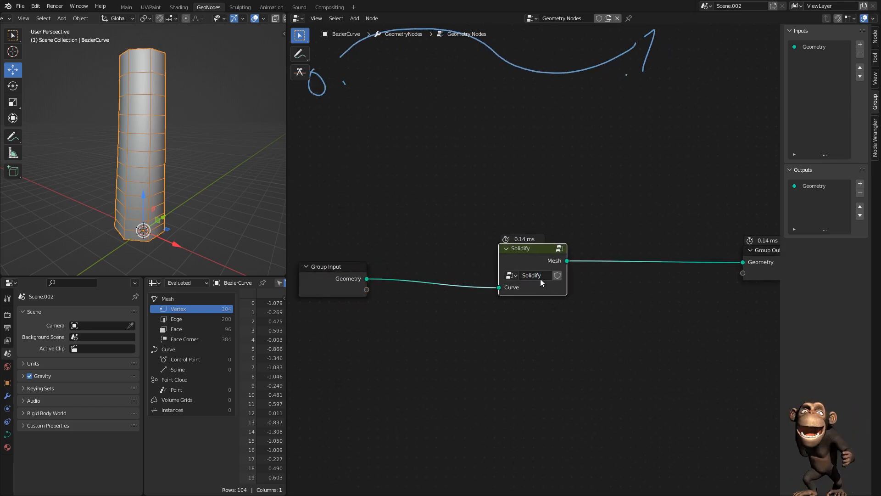
Enter the Solidify group and add two Float inputs below Curve
key("Tab")
middle_click_drag(410, 218, 539, 193)
left_click(858, 45)
left_click(857, 45)
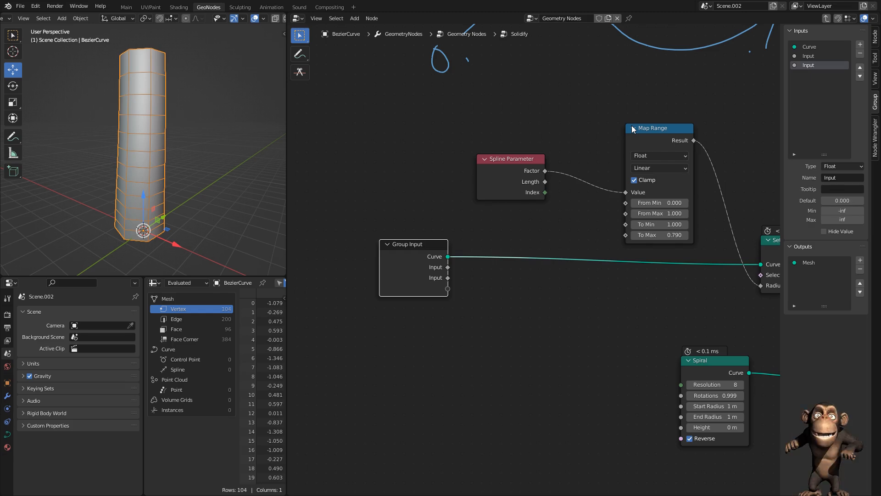
Name the two new group inputs Base Radius and End Radius
double_click(812, 56)
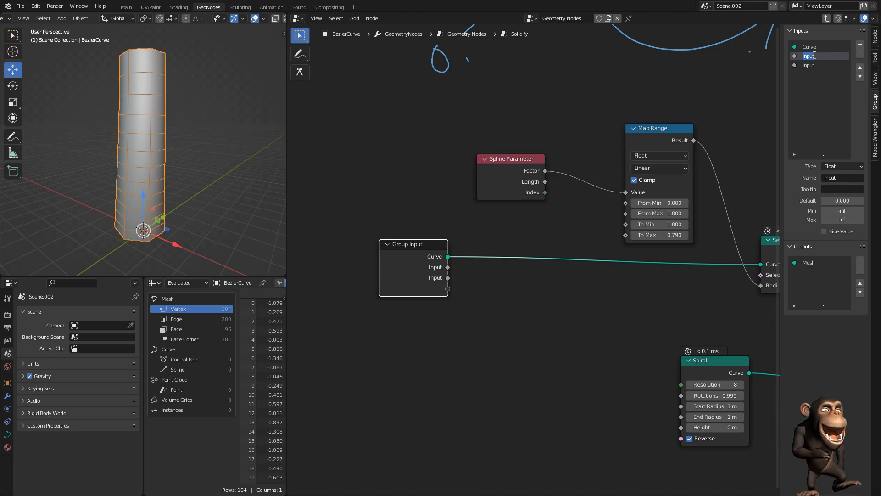
type("Base Radius")
key("Return")
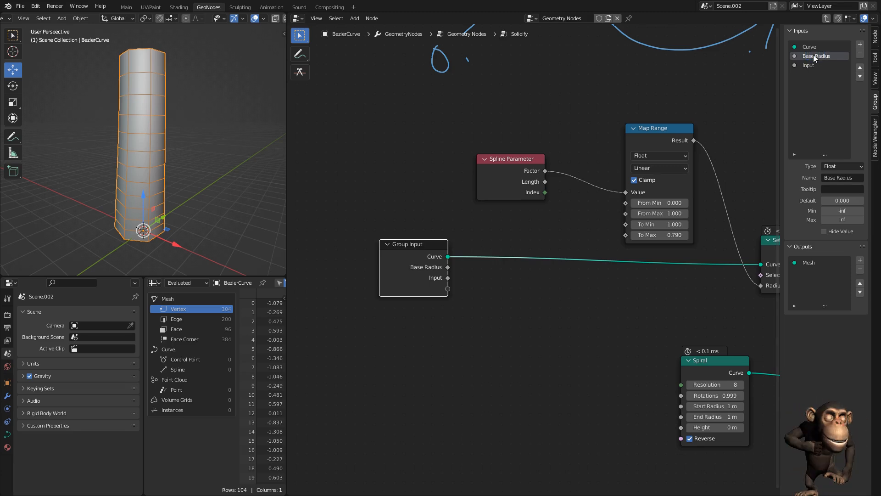
double_click(812, 66)
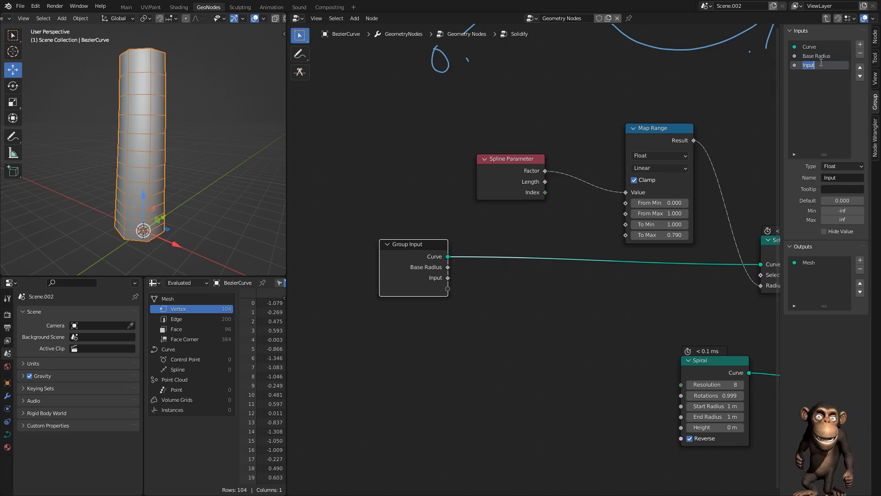
type("End Radius")
key("Return")
Rename the Base Radius input to Start Radius
double_click(812, 56)
double_click(808, 56)
type("Start")
key("Return")
Connect Start Radius to Map Range's To Min and End Radius to its To Max, and leave the group
middle_click_drag(475, 239, 412, 253)
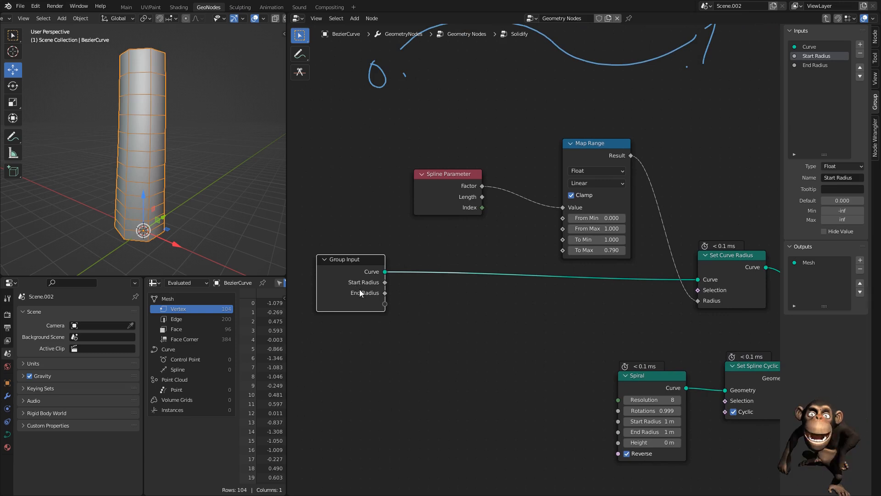
left_click_drag(385, 282, 563, 240)
left_click_drag(391, 296, 564, 250)
key("Tab")
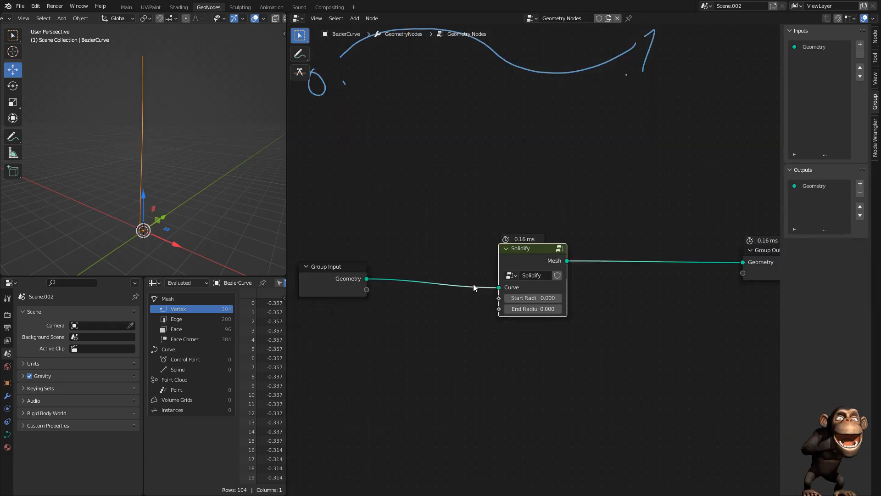
Set Start Radius to 0.900 and End Radius to 0 on the Solidify node
scroll(536, 262, "up", 3)
middle_click_drag(535, 319, 535, 294)
mouse_move(533, 283)
left_mouse_down()
mouse_move(593, 283)
mouse_move(538, 294)
left_mouse_up()
left_click(530, 293)
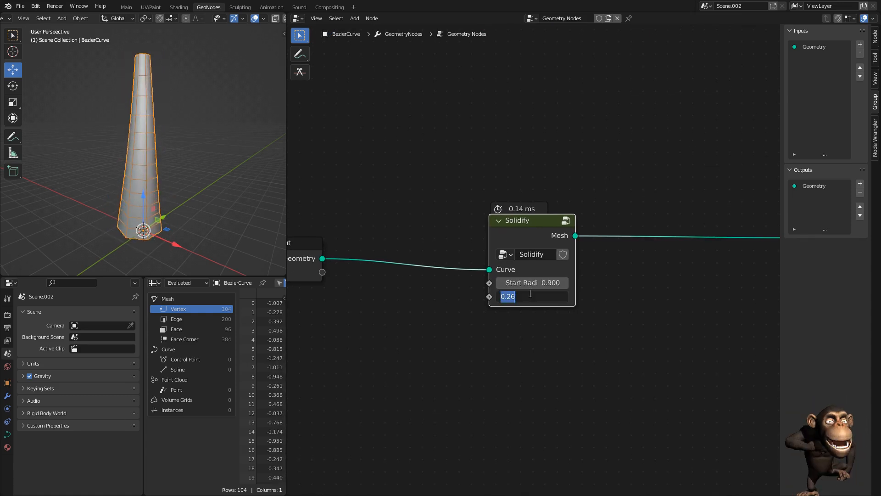
type("0")
key("Return")
Move the Group Input inside the Solidify group directly below Spline Parameter
key("Tab")
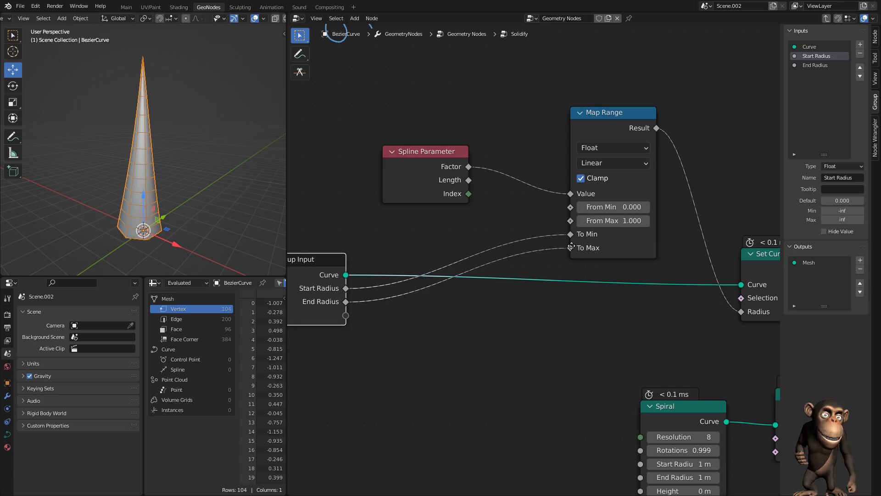
scroll(580, 249, "down", 2)
left_click_drag(333, 244, 420, 246)
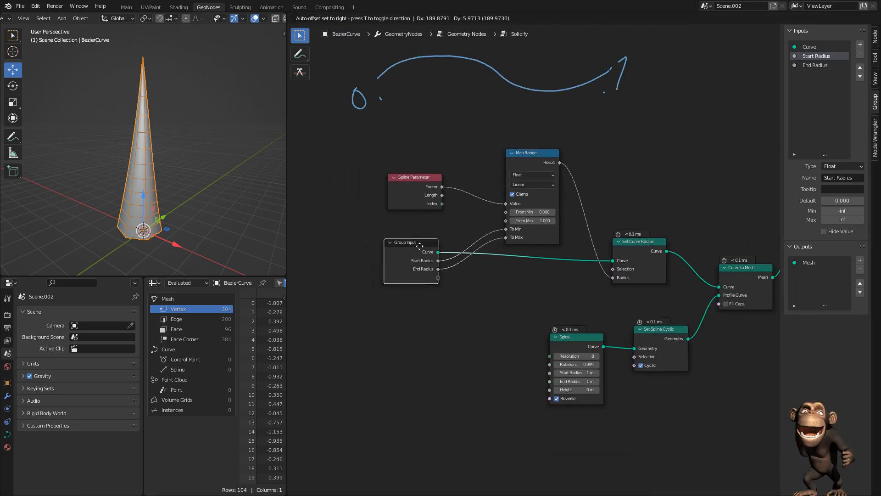
middle_click_drag(420, 246, 408, 208)
Add an Integer input named Cross Section Res below Curve in the Solidify group
left_click(817, 47)
left_click(860, 44)
left_click(833, 166)
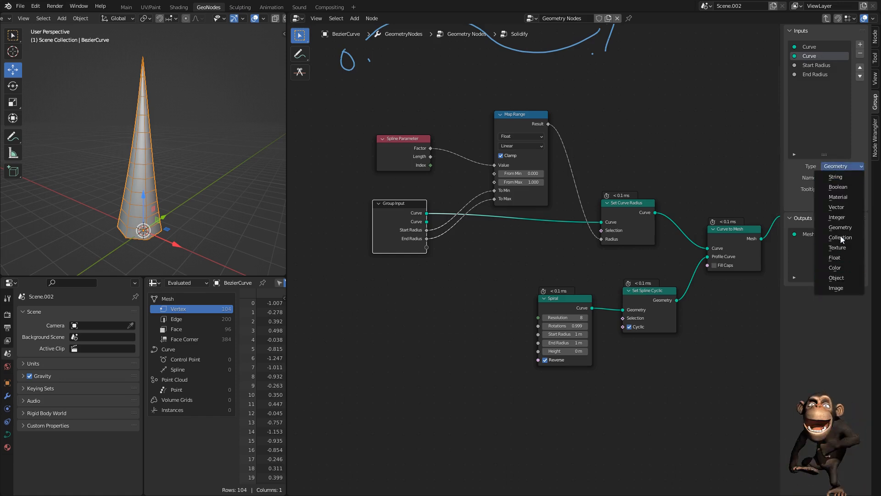
left_click(843, 217)
double_click(823, 55)
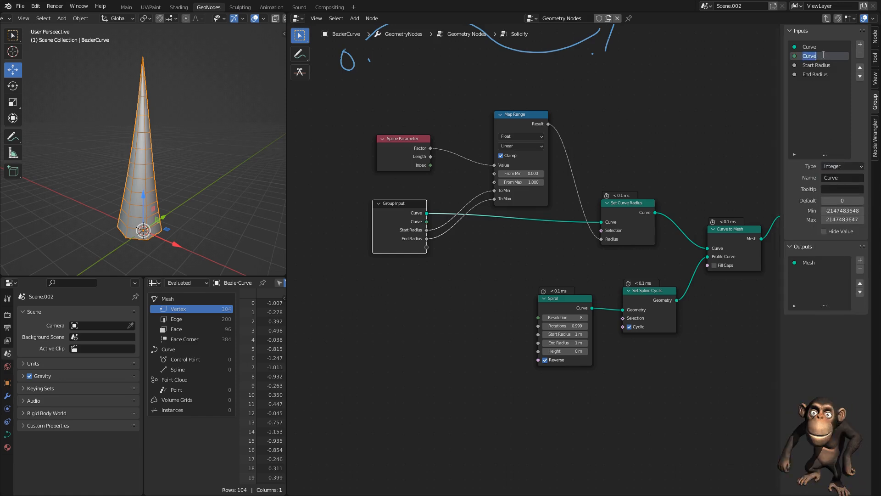
type("Cross Sectio")
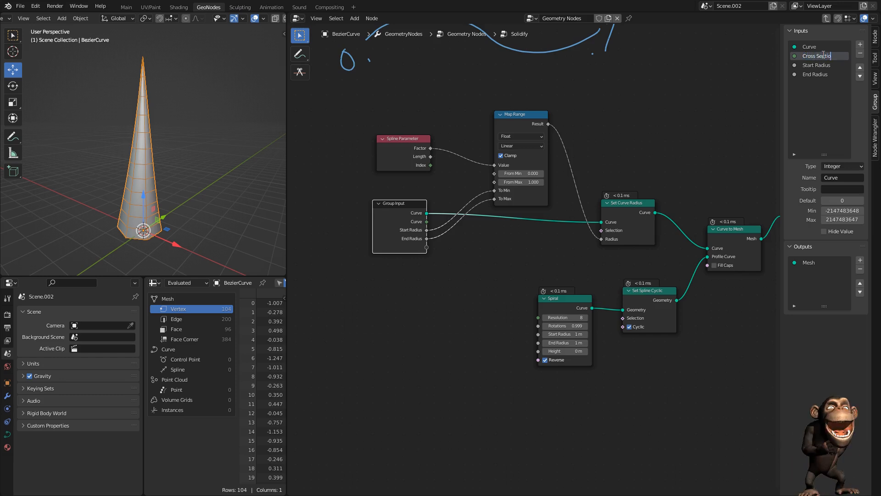
key("Return")
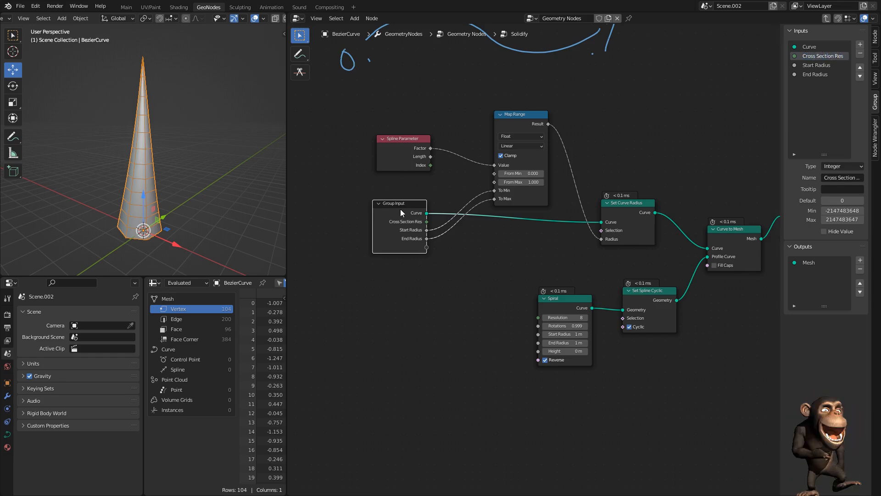
Duplicate Group Input beside the Spiral node and connect its Cross Section Res to the Spiral's Resolution
left_click_drag(401, 208, 402, 204)
key("shift+d")
left_click(441, 320)
scroll(442, 321, "up", 2)
left_click_drag(443, 360, 539, 339)
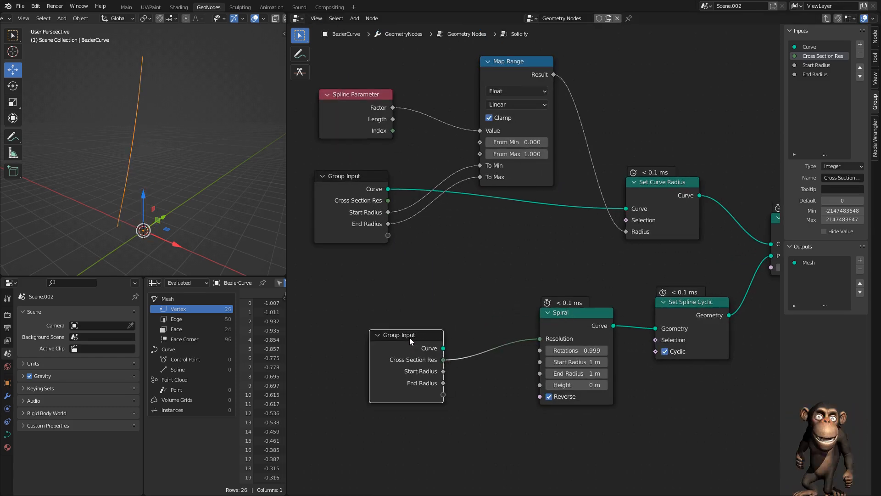
middle_click_drag(415, 338, 419, 307)
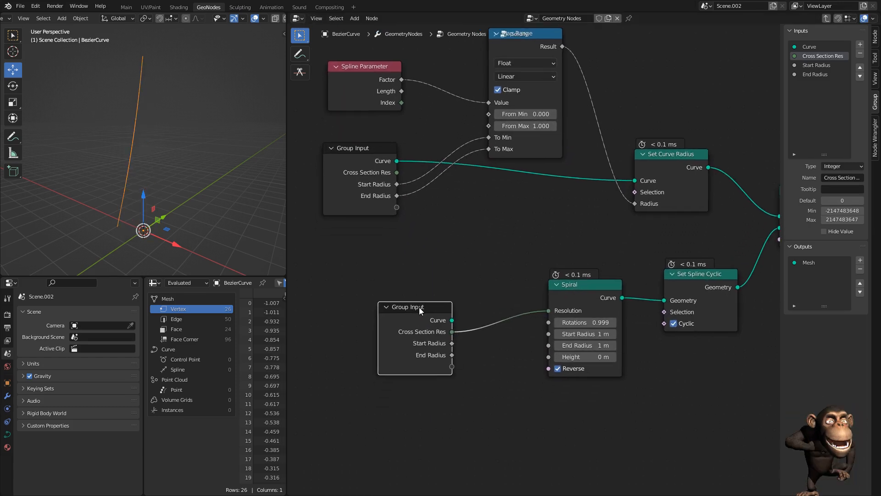
Set the minimum of the Cross Section Res group input to 4 and return to the main tree
key("Return")
left_click(832, 211)
type("4")
key("Return")
key("Tab")
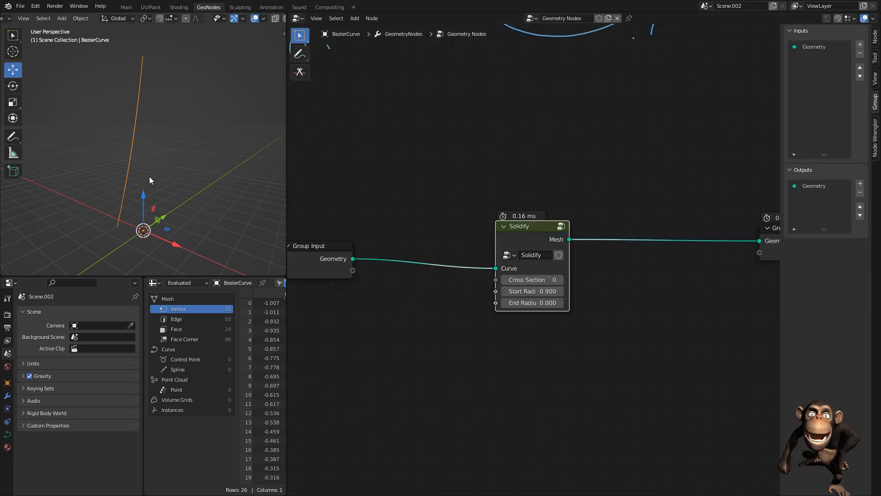
Try a Cross Section Res of 22 on the Solidify node and check the trunk's base
middle_click_drag(461, 246, 514, 259)
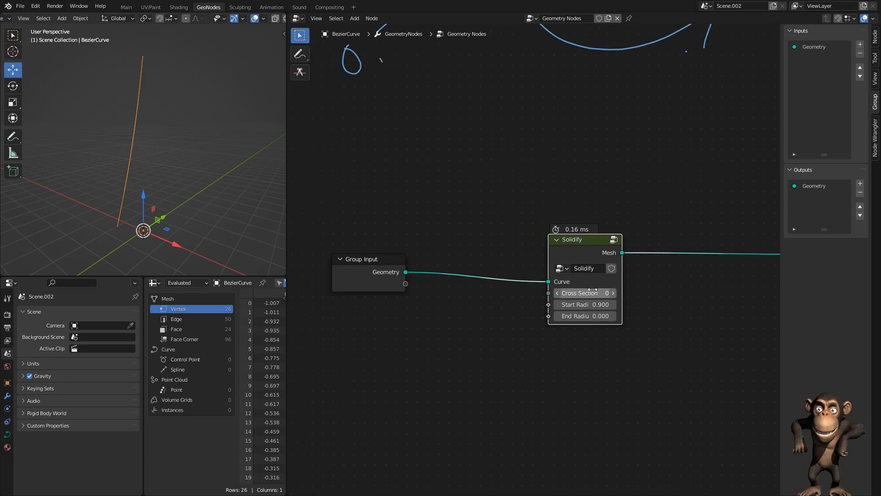
left_click(614, 292)
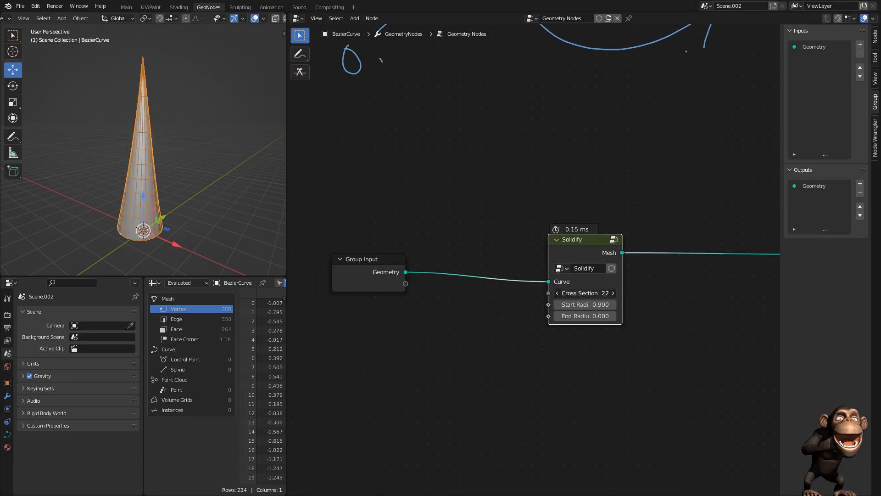
left_click_drag(588, 293, 627, 293)
scroll(170, 174, "up", 2)
middle_click_drag(162, 230, 113, 170, "shift")
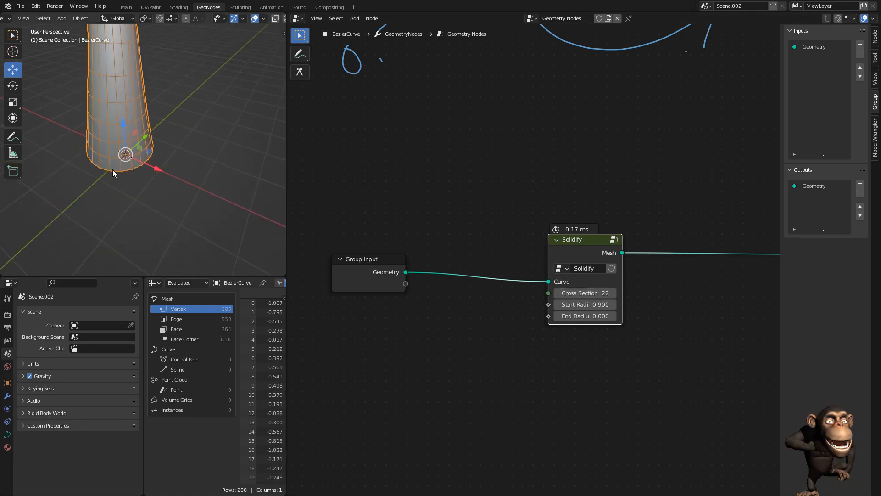
left_click_drag(591, 293, 593, 293)
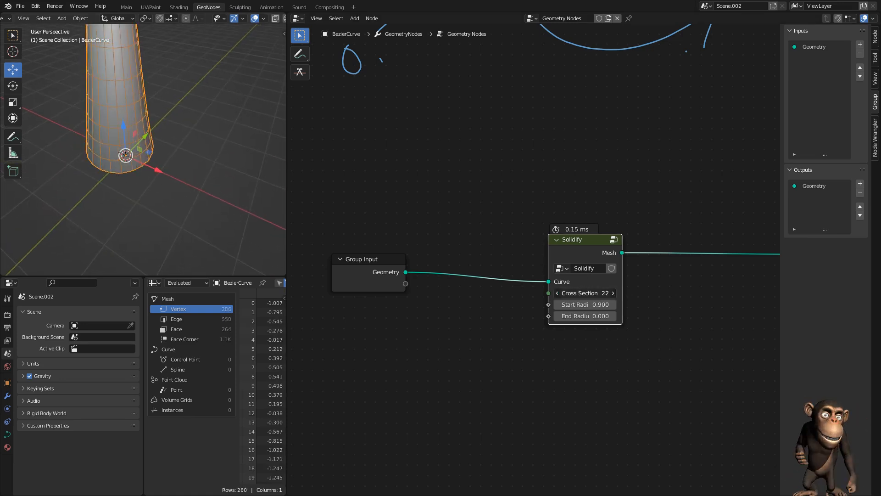
Set the Solidify node's Cross Section Res to 8, then raise it to 10
left_click(591, 293)
type("8")
key("Return")
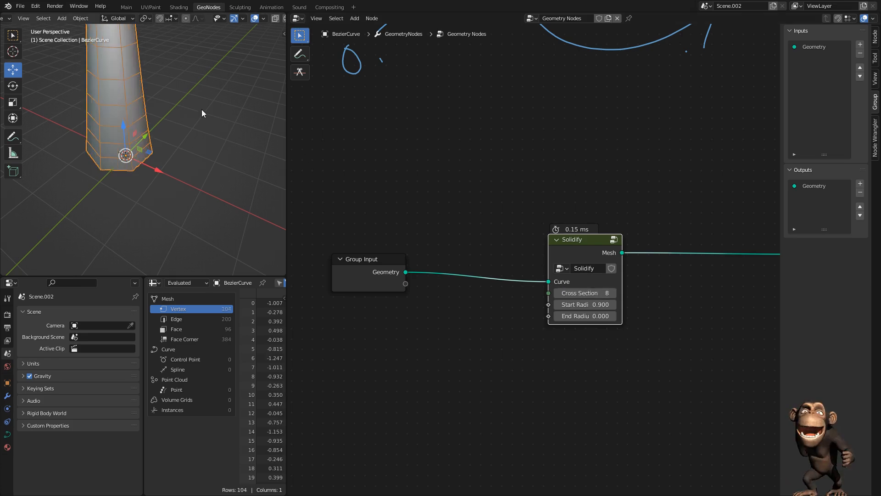
middle_click_drag(216, 114, 200, 184, "shift")
left_click(613, 293)
left_click(613, 293)
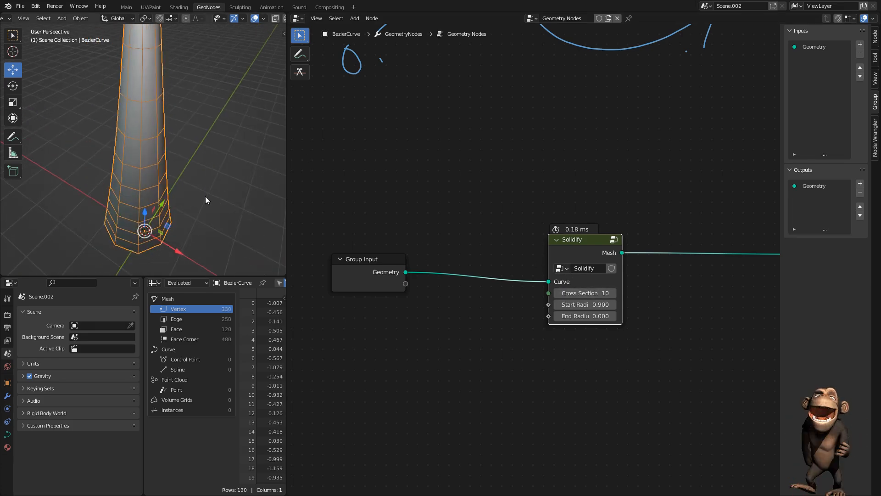
Move Curve to Mesh and Group Output farther right inside the Solidify group to make room
middle_click_drag(502, 213, 434, 196)
key("Tab")
scroll(506, 224, "down", 6)
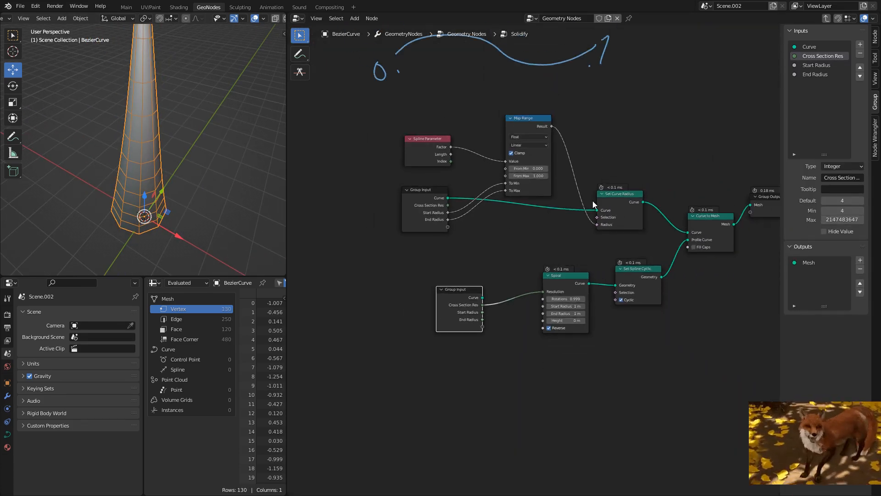
middle_click_drag(594, 205, 364, 227)
left_click_drag(471, 184, 589, 289)
key("g")
left_click(706, 298)
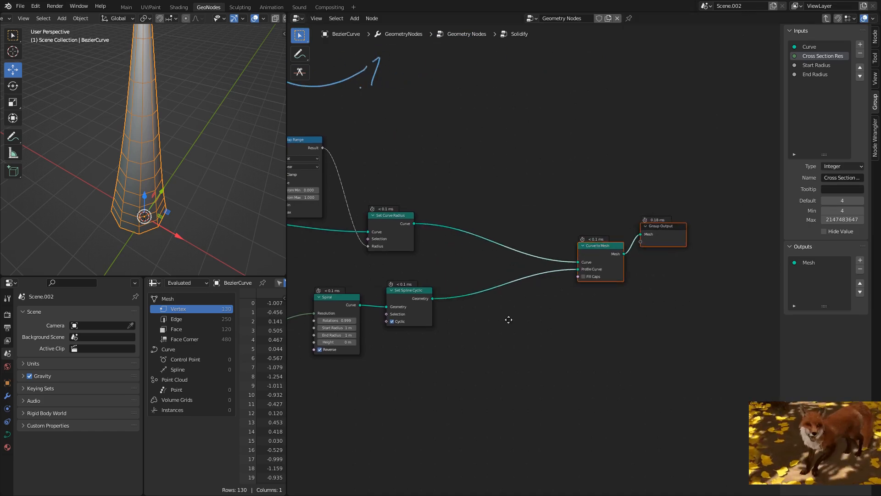
Move the Spiral, Set Spline Cyclic and their Group Input down, away from the radius nodes
middle_click_drag(460, 371, 566, 333)
left_click_drag(577, 337, 351, 241)
key("g")
left_click(385, 290)
Insert a Resample Curve node between Set Curve Radius and Curve to Mesh
middle_click_drag(580, 279, 525, 345)
left_click(556, 249)
scroll(556, 248, "up", 3)
key("shift+a")
key("s")
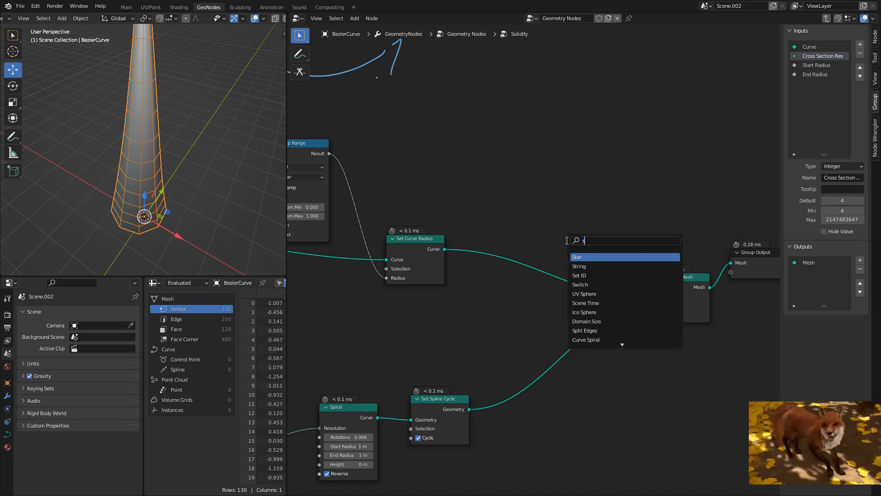
type("set")
type("resam")
key("Return")
left_click(553, 298)
Switch the Resample Curve node's mode to Length and check the trunk's mesh
scroll(554, 299, "up", 1)
left_click(555, 276)
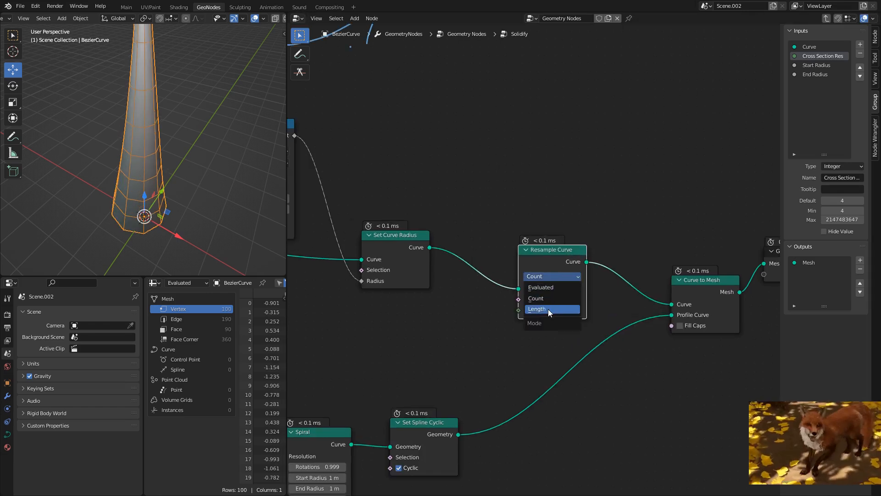
left_click(548, 309)
middle_click_drag(501, 326, 523, 303)
middle_click_drag(166, 188, 131, 142)
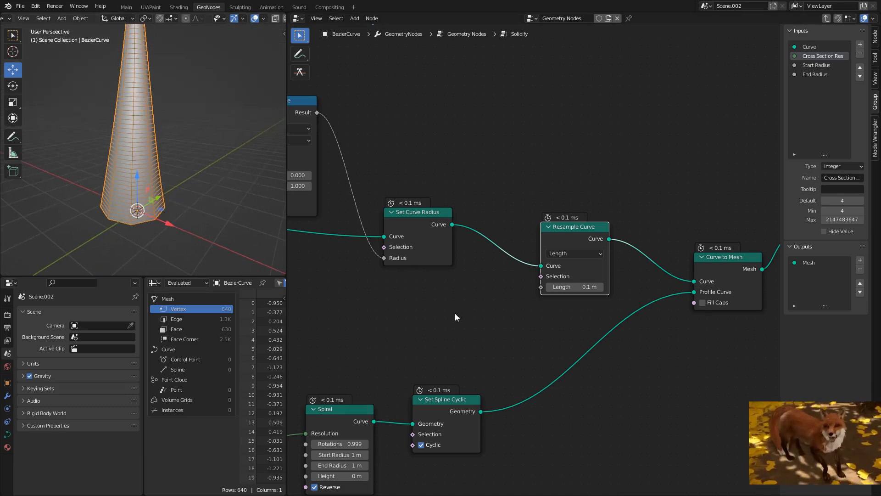
Add a Float input named Lenghtwise Res below Cross Section Res in the Solidify group
scroll(456, 314, "down", 1)
middle_click_drag(423, 313, 637, 224)
left_click(441, 330)
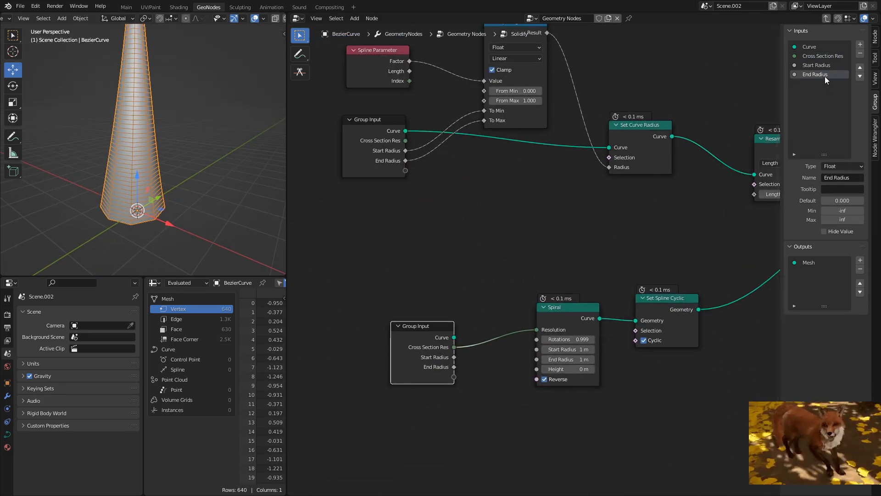
left_click(859, 44)
left_click(844, 167)
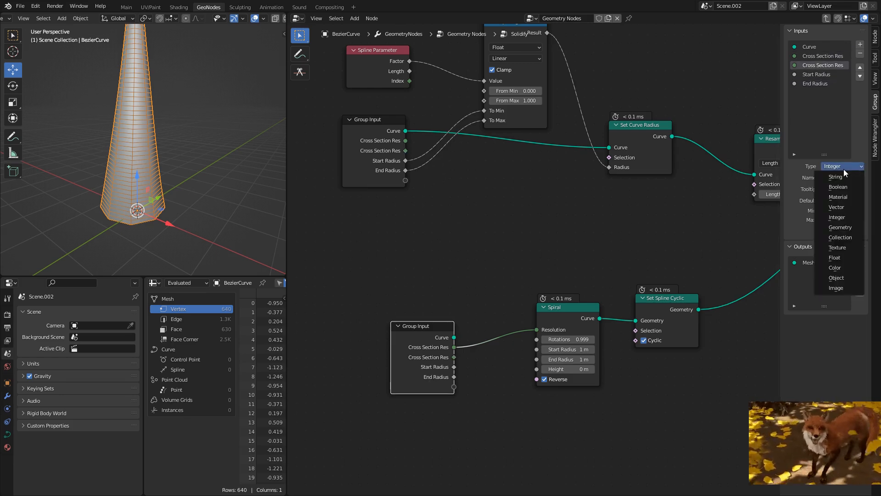
left_click(836, 257)
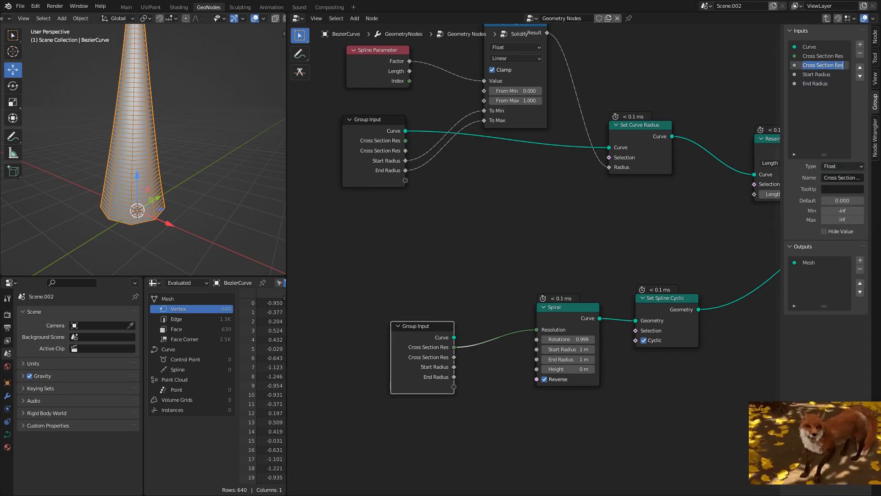
left_click_drag(834, 65, 768, 66)
type("Len")
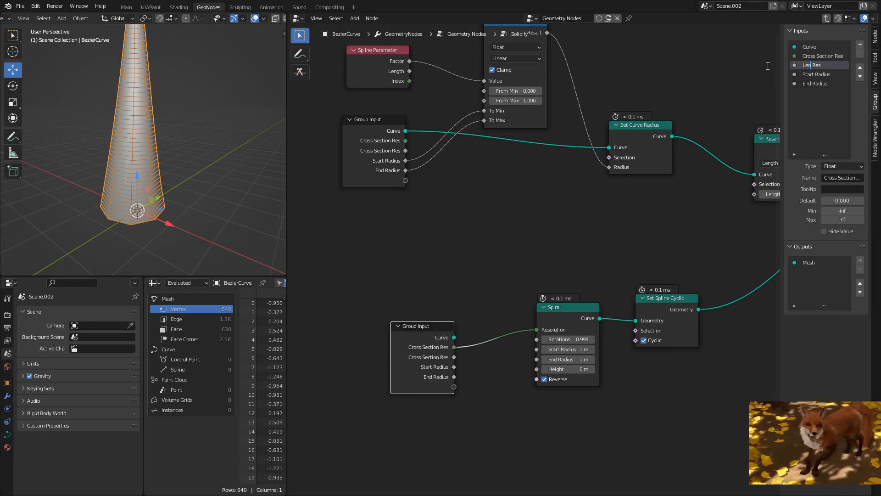
type("ghtwise")
key("Return")
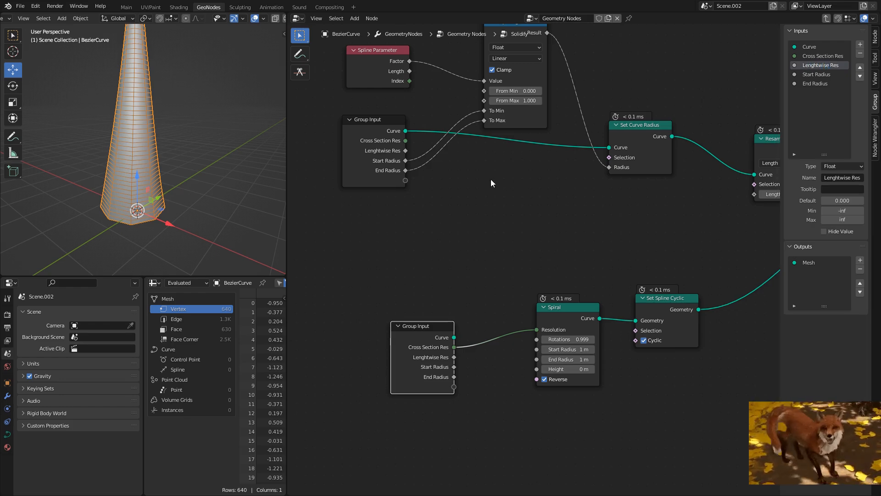
Duplicate Group Input below Set Curve Radius and connect its Lenghtwise Res to Resample Curve's Length
middle_click_drag(519, 159, 400, 179)
key("shift+d")
left_click(565, 196)
middle_click_drag(574, 214, 510, 262)
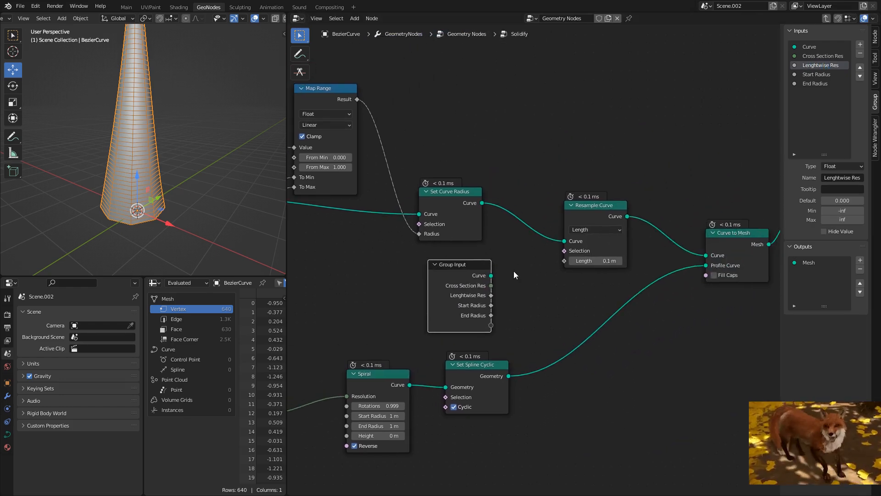
scroll(514, 268, "up", 1)
left_click_drag(488, 299, 568, 261)
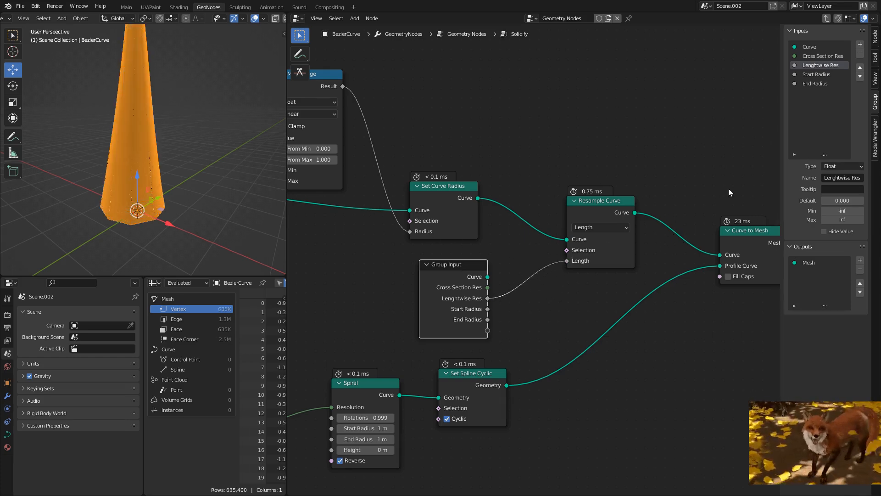
scroll(133, 135, "up", 10)
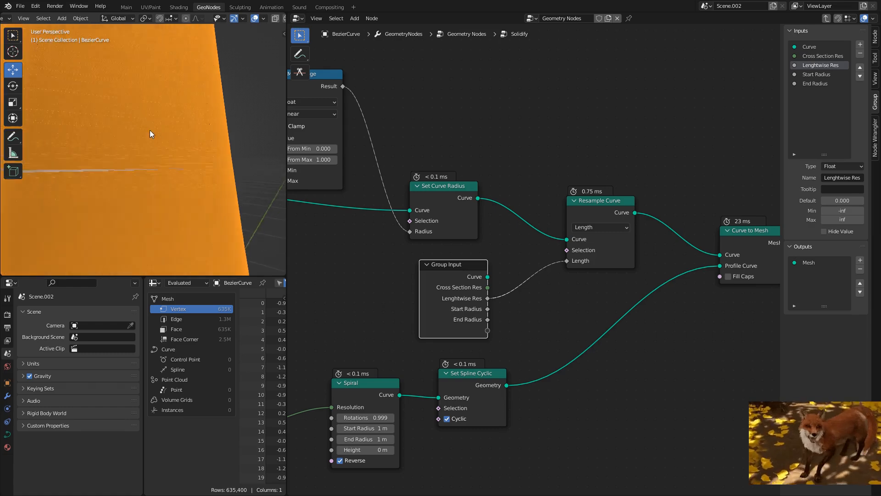
scroll(150, 128, "down", 10)
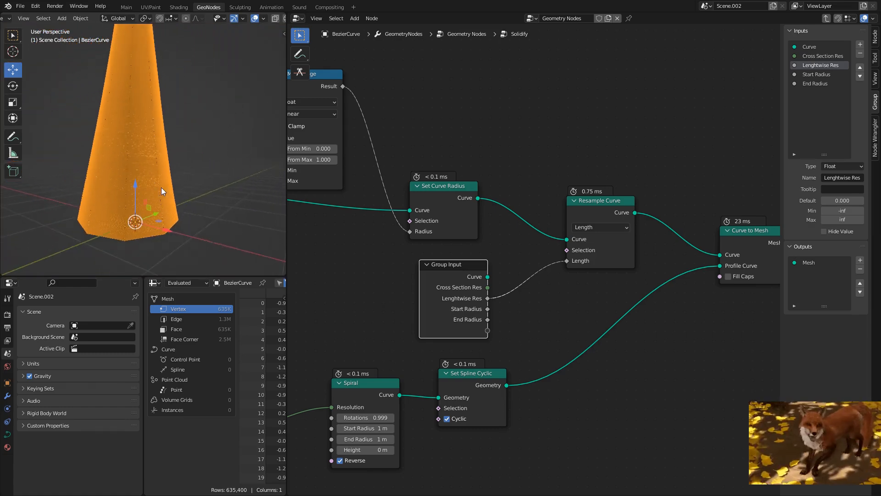
Set the minimum and default of Lenghtwise Res to 0.1 and return to the main tree
left_click(837, 211)
type("0.1")
key("Return")
left_click(831, 209)
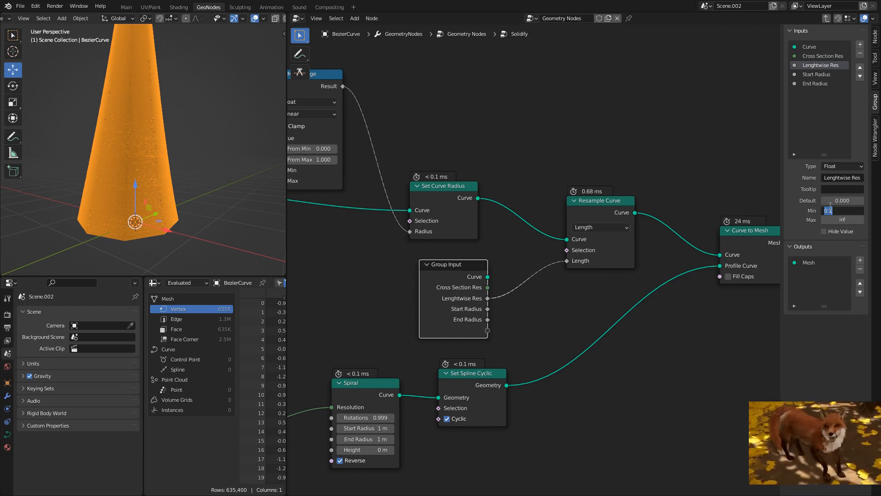
left_click(844, 202)
type("0.1")
key("Return")
key("Tab")
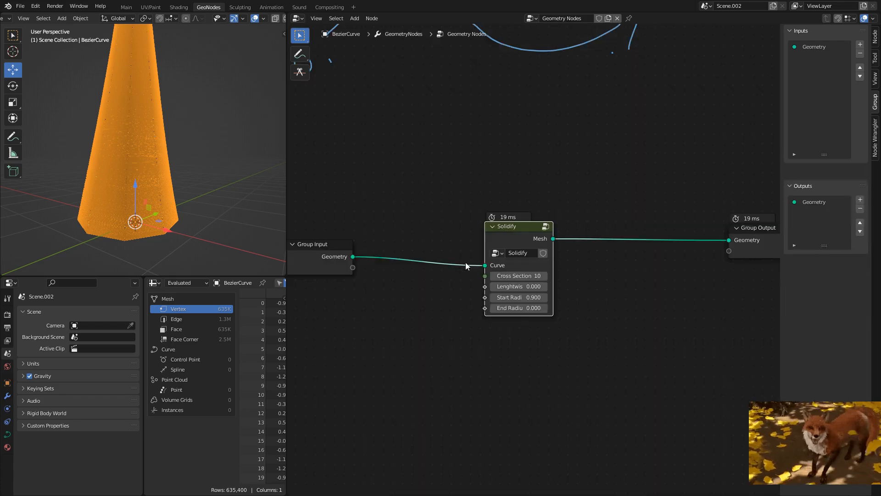
Set the Solidify node's Lenghtwise Res to 0.1, then raise it for wider spacing along the trunk
scroll(539, 308, "up", 1)
scroll(541, 306, "up", 1)
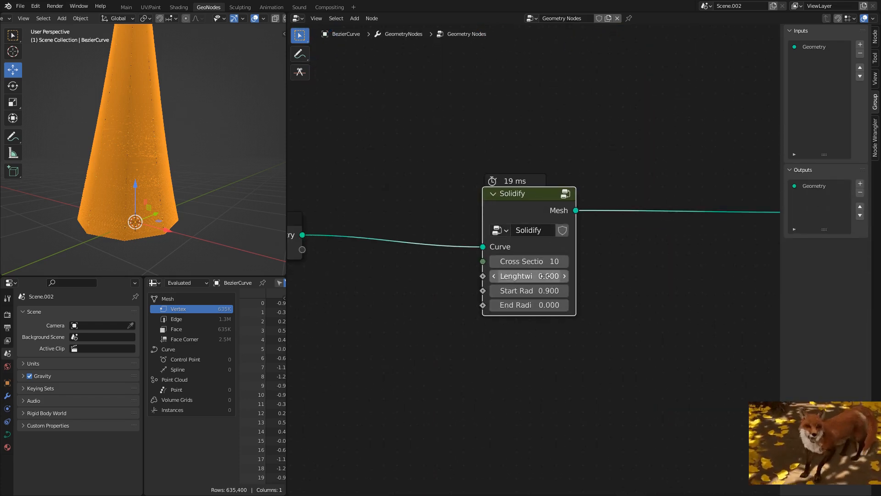
left_click(545, 276)
type("0.1")
key("Return")
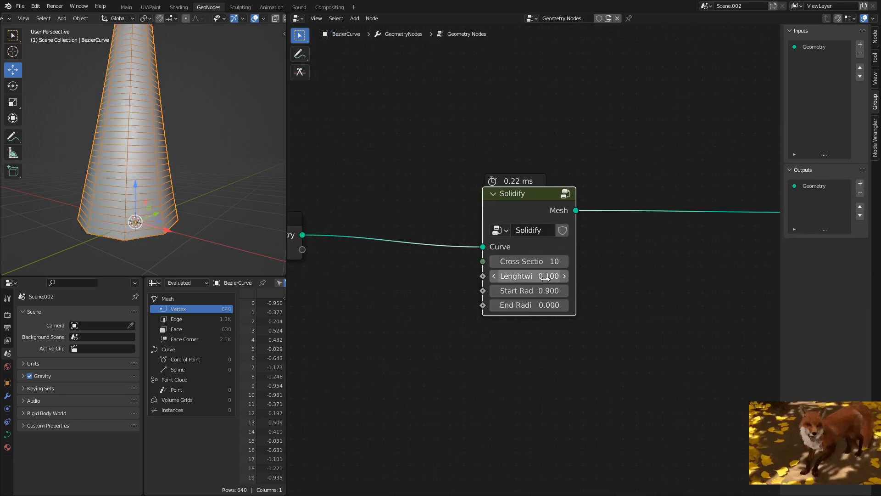
left_click(564, 277)
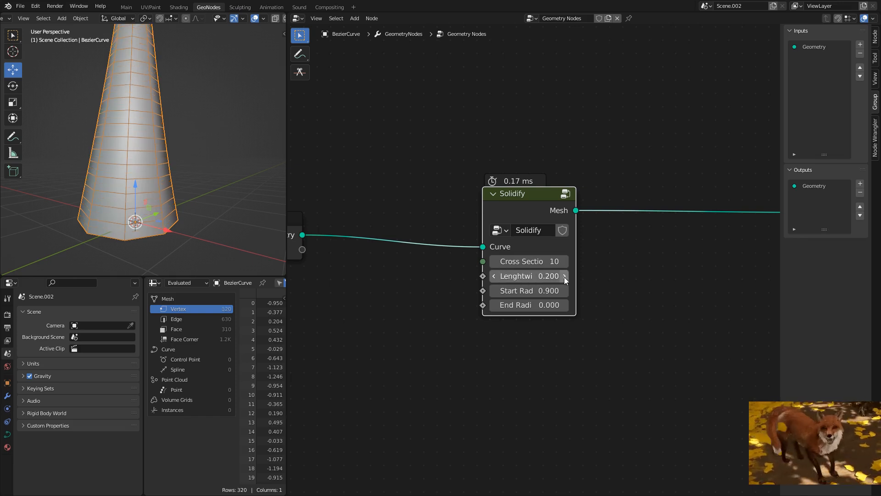
left_click(564, 277)
left_click(564, 276)
scroll(547, 205, "down", 2)
Erase the hand-drawn 0-to-1 curve annotation above the nodes inside the Solidify group
key("Tab")
scroll(522, 238, "down", 2)
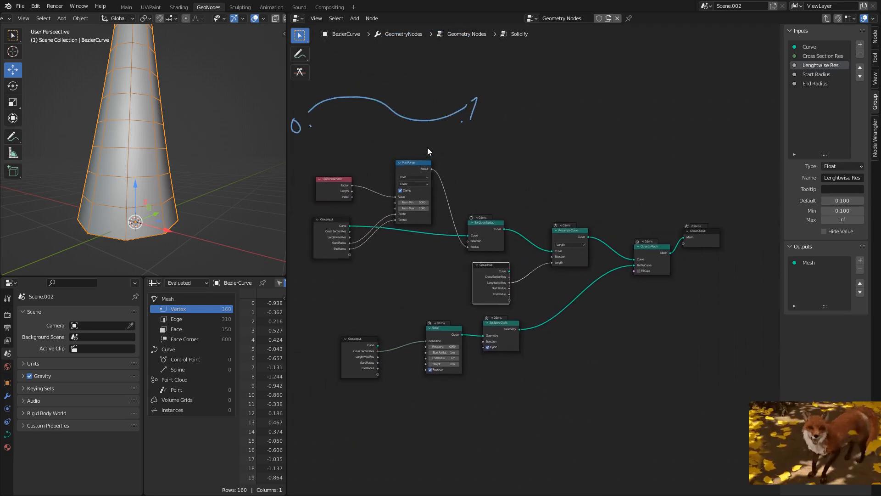
left_click(299, 54)
mouse_move(590, 134)
left_mouse_down("ctrl")
mouse_move(427, 137)
mouse_move(404, 165)
left_mouse_up("ctrl")
middle_click_drag(100, 194, 170, 190)
scroll(143, 197, "down", 3)
Move Group Output farther right from Curve to Mesh
middle_click_drag(610, 228, 289, 170)
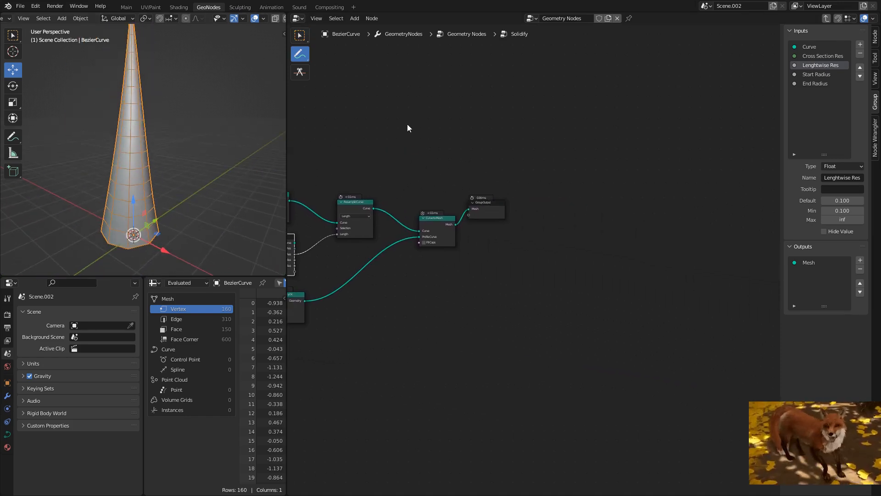
left_click_drag(496, 206, 603, 204)
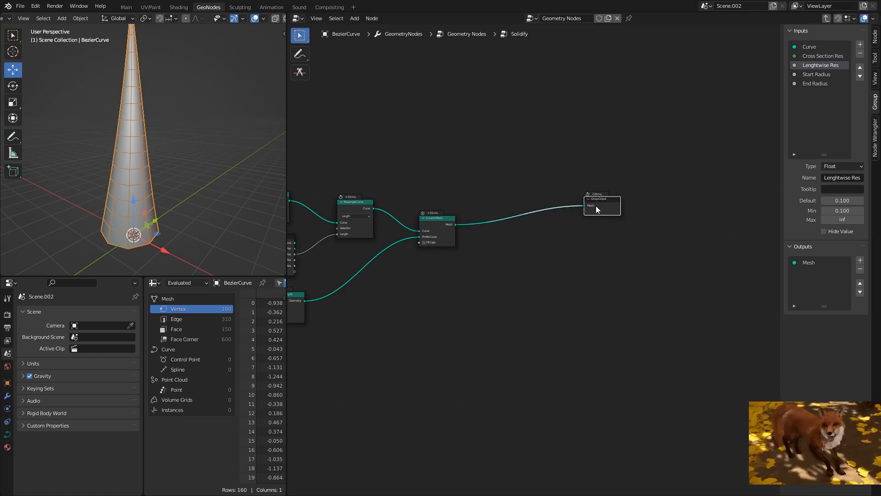
middle_click_drag(492, 240, 550, 227)
scroll(550, 227, "down", 1)
Add a Capture Attribute node and insert it between Set Spline Cyclic and Curve to Mesh
scroll(459, 248, "up", 3)
key("shift+a")
type("capture")
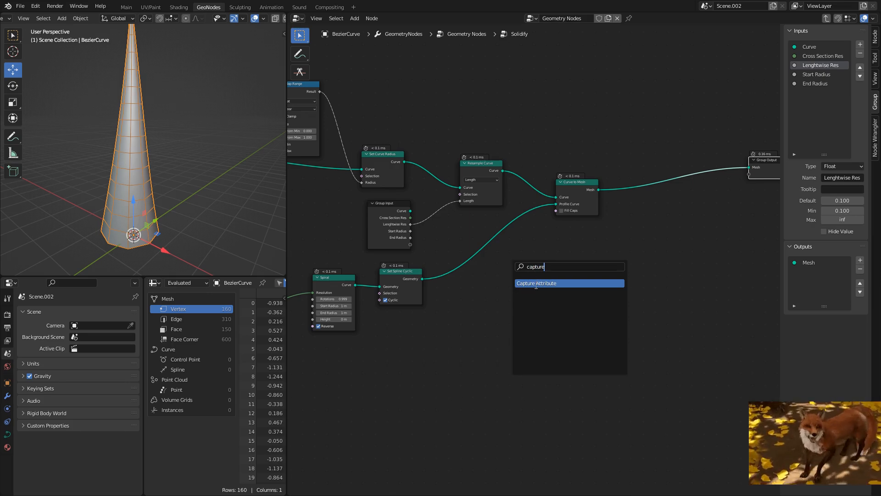
left_click(537, 284)
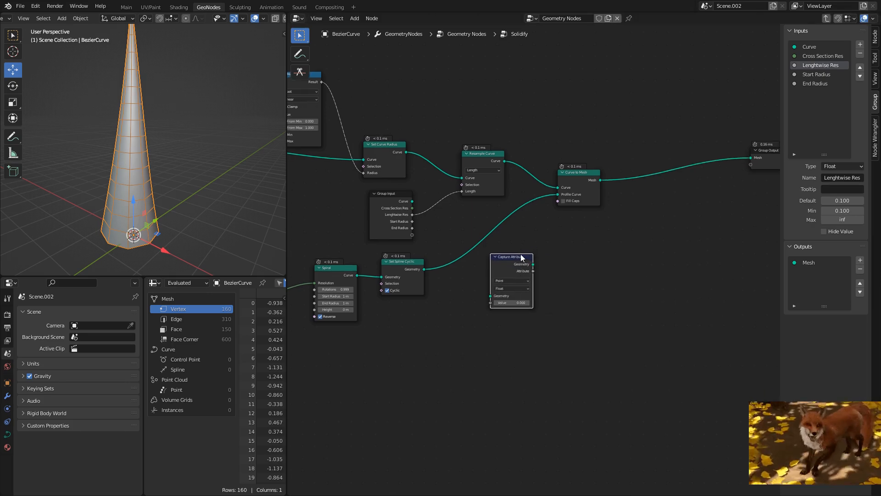
middle_click_drag(468, 249, 527, 256)
left_click_drag(560, 265, 528, 259)
middle_click_drag(505, 265, 463, 231)
left_click_drag(498, 228, 513, 223)
left_click(459, 285)
scroll(458, 291, "up", 2)
key("shift+a")
type("spline")
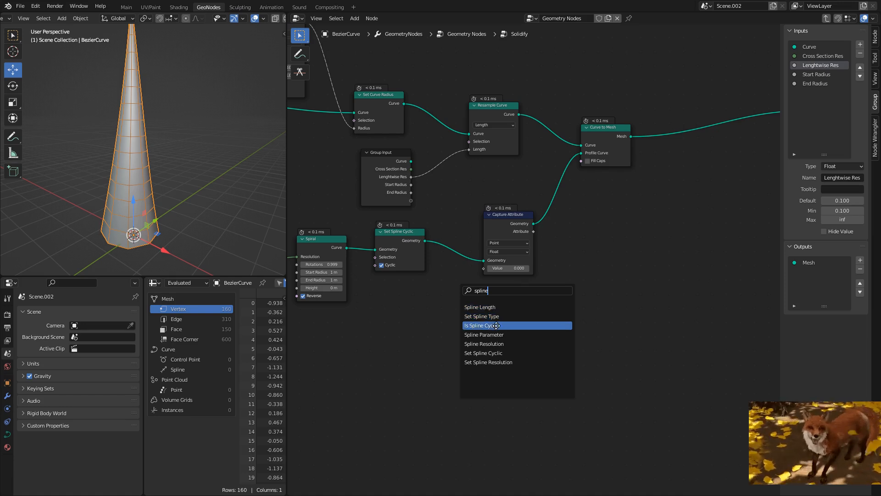
left_click(490, 325)
right_click(491, 319)
Add a Spline Parameter node below Set Spline Cyclic and connect its Factor to Capture Attribute's Value
key("shift+a")
type("sspline")
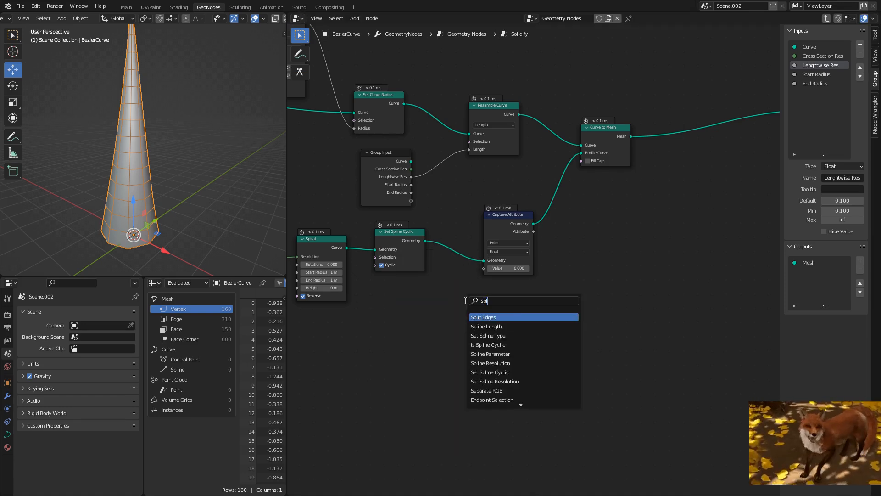
key("Down")
key("Down")
key("Down")
key("Return")
left_click(435, 323)
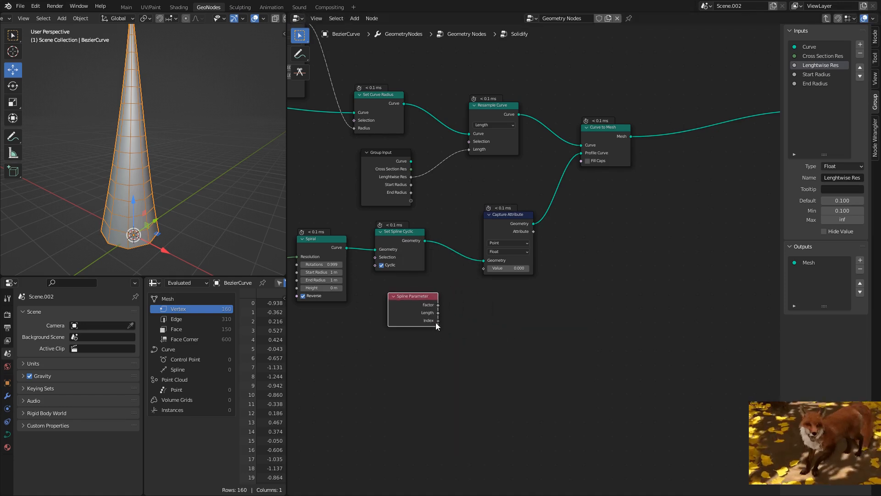
left_click_drag(438, 304, 483, 268)
middle_click_drag(176, 172, 202, 126, "shift")
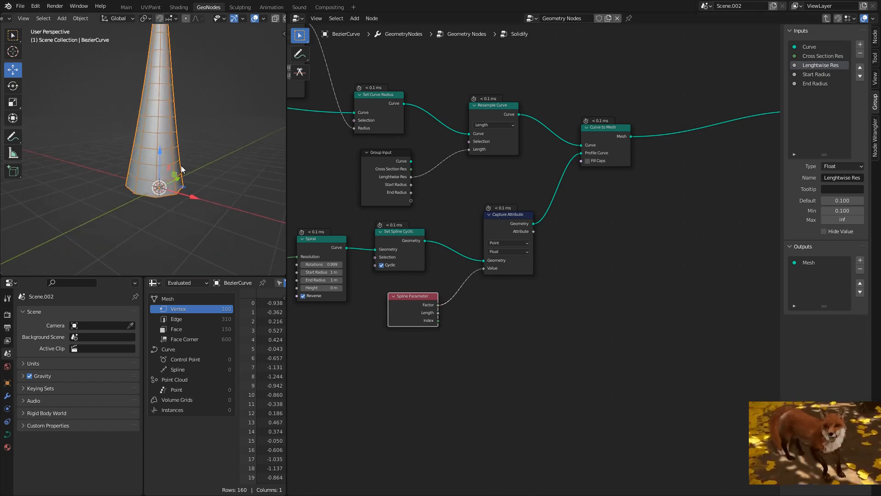
Add a Combine XYZ node beside Curve to Mesh and connect Capture Attribute's Attribute output to its X
middle_click_drag(180, 170, 152, 216, "shift")
middle_click_drag(590, 287, 443, 307)
scroll(522, 281, "up", 1)
key("shift+a")
left_click(510, 283)
type("comb")
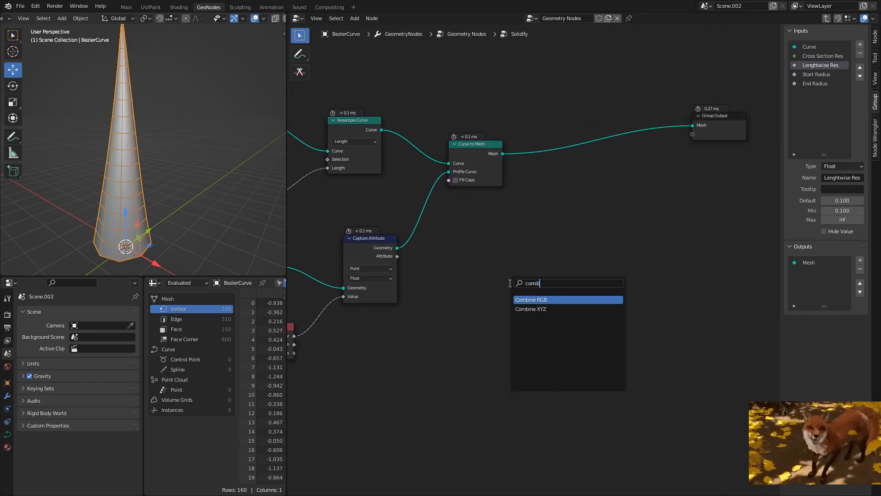
left_click(532, 308)
left_click(515, 264)
left_click_drag(397, 256, 490, 268)
Move Resample Curve, Curve to Mesh and the profile-curve nodes right to open a gap after Set Curve Radius
middle_click_drag(494, 197, 590, 248)
middle_click_drag(171, 171, 128, 213, "ctrl")
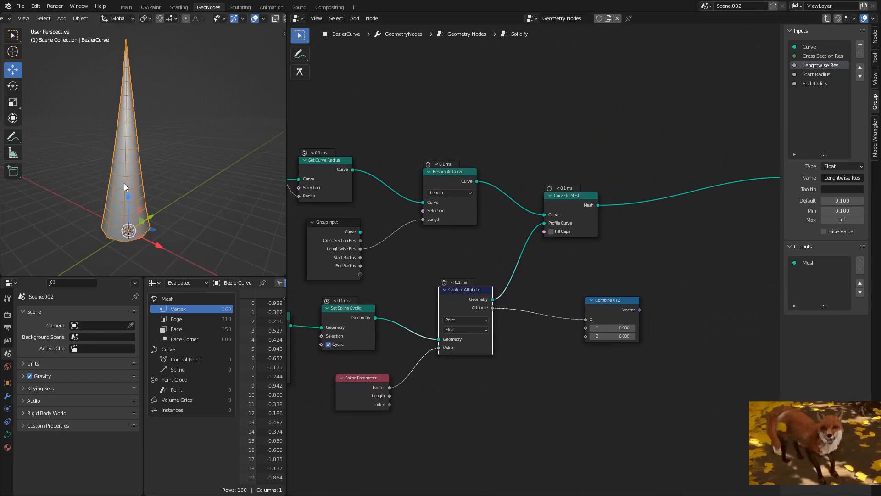
middle_click_drag(434, 188, 570, 209)
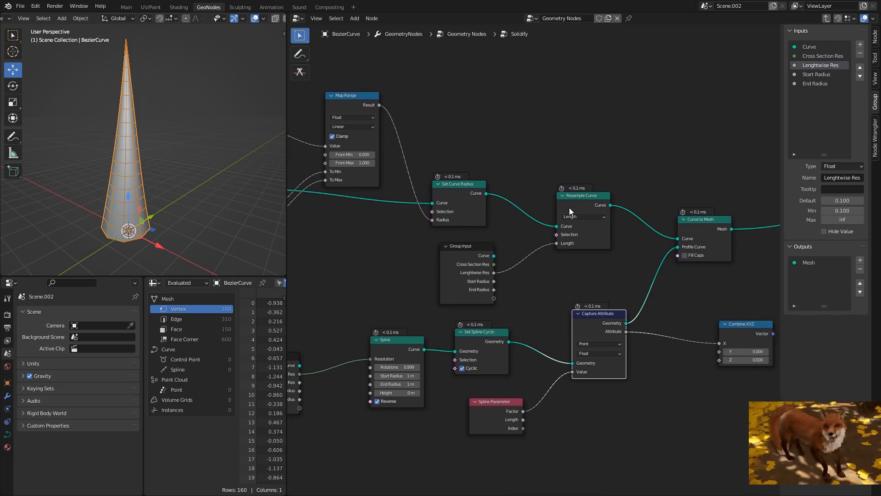
scroll(551, 214, "down", 4)
left_click_drag(436, 283, 611, 242)
middle_click_drag(664, 243, 508, 236)
left_click_drag(447, 166, 697, 303, "shift")
middle_click_drag(590, 295, 732, 254)
left_click_drag(655, 384, 306, 248, "shift")
key("g")
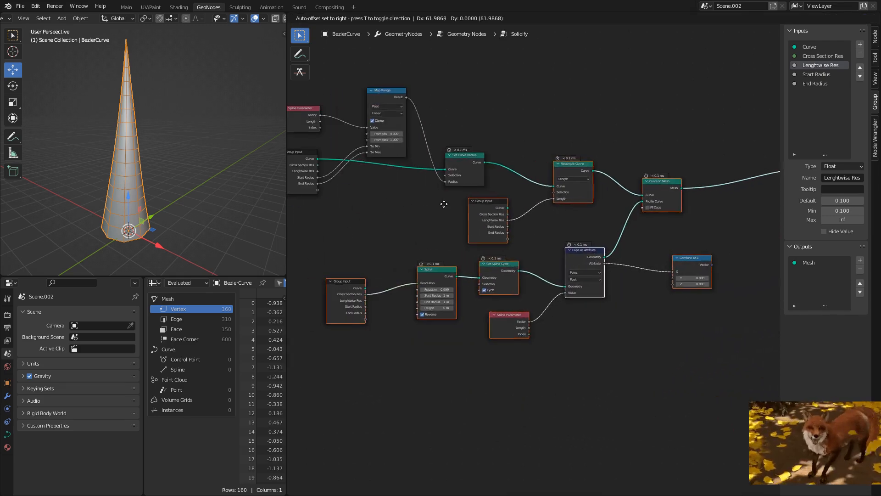
left_click(484, 218)
left_click_drag(457, 175, 442, 175)
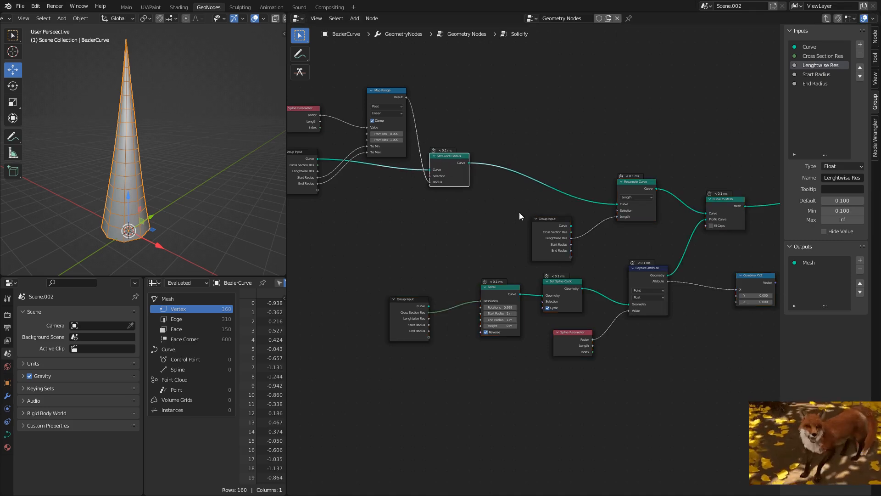
Duplicate the Capture Attribute node and insert the copy between Set Curve Radius and Resample Curve
middle_click_drag(555, 253, 540, 303)
scroll(540, 303, "up", 2)
left_click(663, 326)
key("shift+d")
left_click(502, 182)
middle_click_drag(502, 183, 518, 237)
scroll(491, 268, "up", 1)
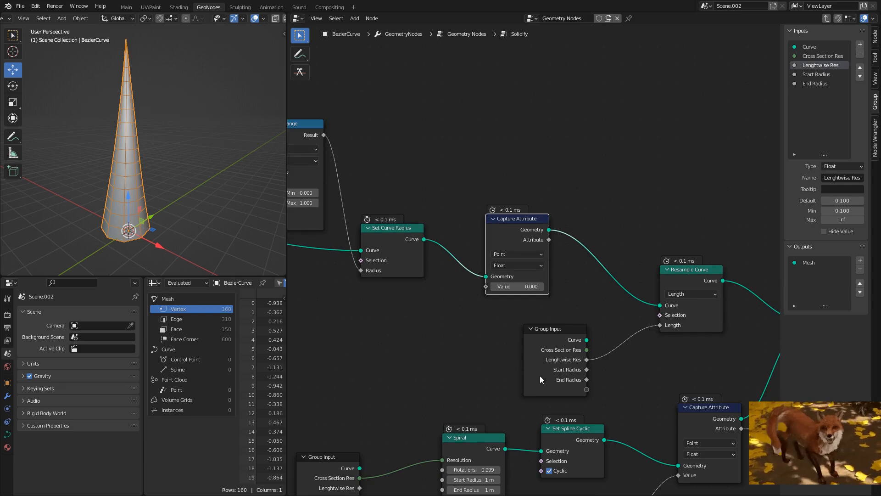
Duplicate Spline Parameter below Set Curve Radius and connect its Length to the upper Capture Attribute's Value
middle_click_drag(571, 403, 573, 332)
left_click(599, 436)
key("shift+d")
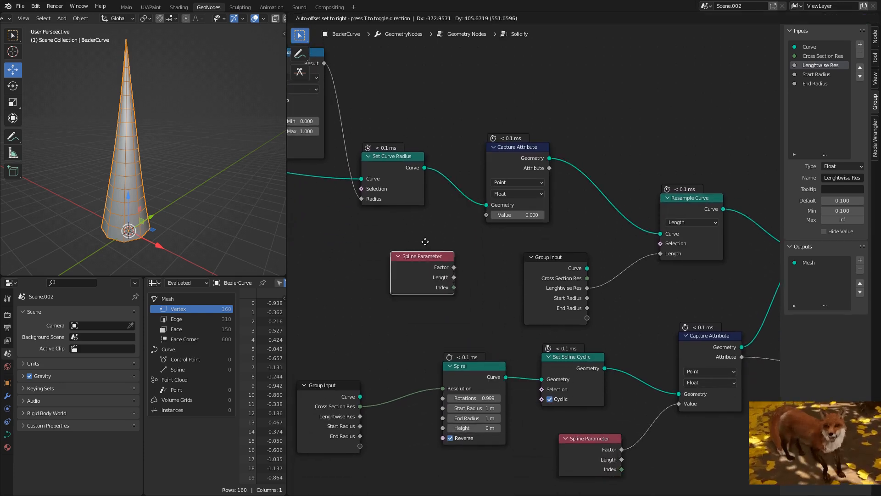
left_click(422, 224)
middle_click_drag(422, 224, 438, 249)
left_click_drag(449, 280, 502, 239)
Connect the upper Capture Attribute's Attribute to Combine XYZ's Y and expose the vector as a group output named UVs
middle_click_drag(534, 222, 337, 174)
left_click_drag(367, 145, 676, 324)
middle_click_drag(698, 330, 461, 327)
scroll(462, 327, "down", 3)
left_click_drag(623, 215, 621, 216)
double_click(811, 272)
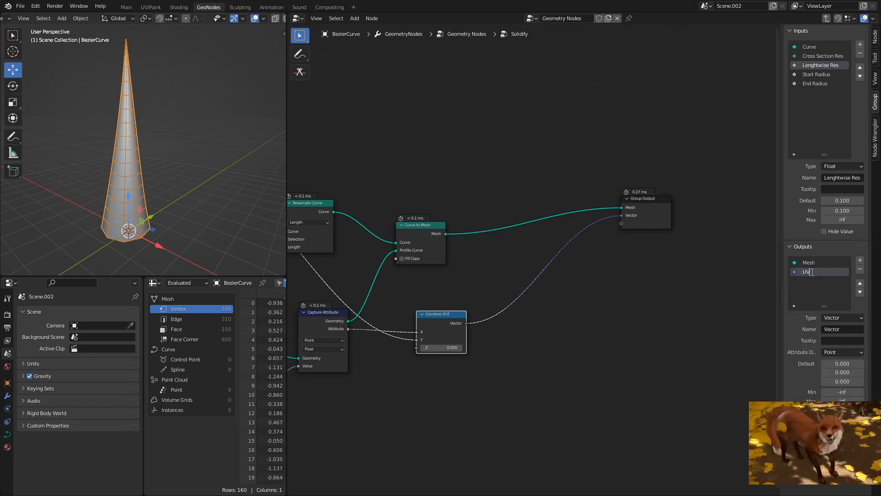
left_click_drag(653, 201, 605, 252)
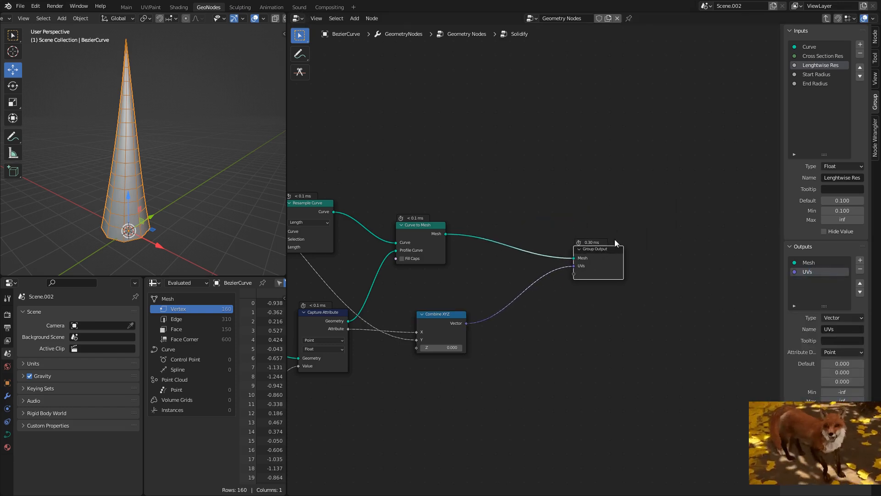
Add a Geometry group output named Curve between the Mesh and UVs outputs
middle_click_drag(448, 255, 639, 254)
middle_click_drag(431, 238, 336, 245)
middle_click_drag(698, 257, 544, 258)
scroll(526, 248, "up", 1)
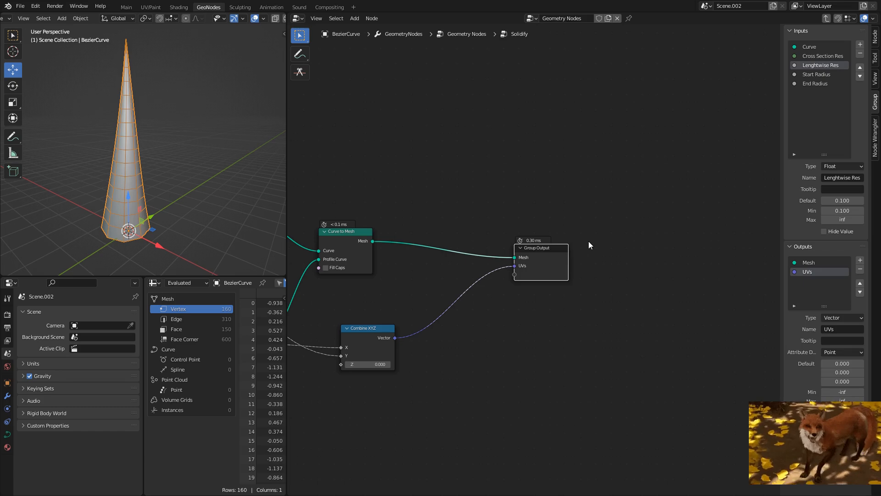
left_click(814, 264)
left_click(860, 261)
double_click(813, 272)
type("Curve")
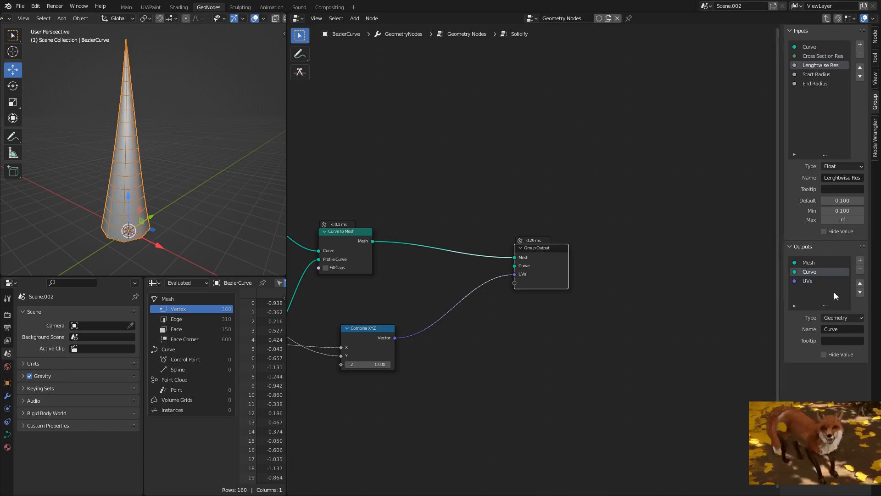
Insert a reroute on the link from the upper Capture Attribute to Resample Curve and connect it to Group Output's Curve
middle_click_drag(322, 258, 571, 254)
left_click_drag(476, 203, 498, 239)
right_click_drag(400, 225, 415, 221, "shift")
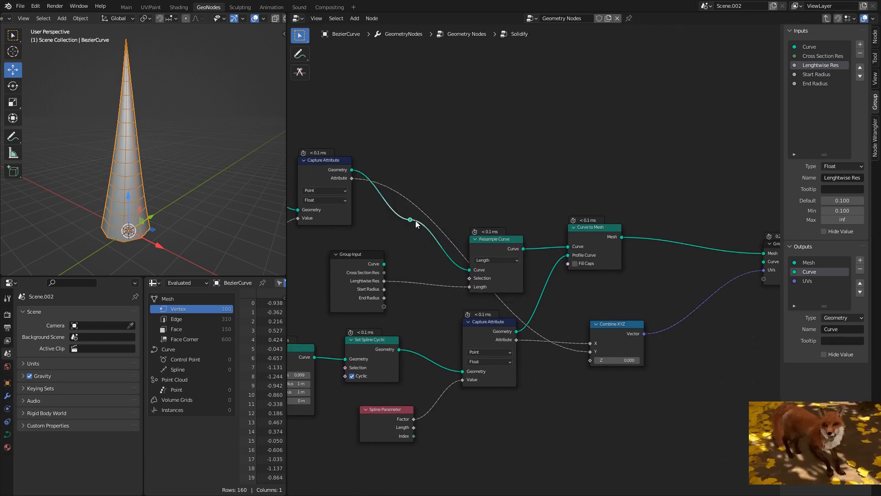
middle_click_drag(412, 221, 351, 233)
left_click_drag(350, 234, 703, 277)
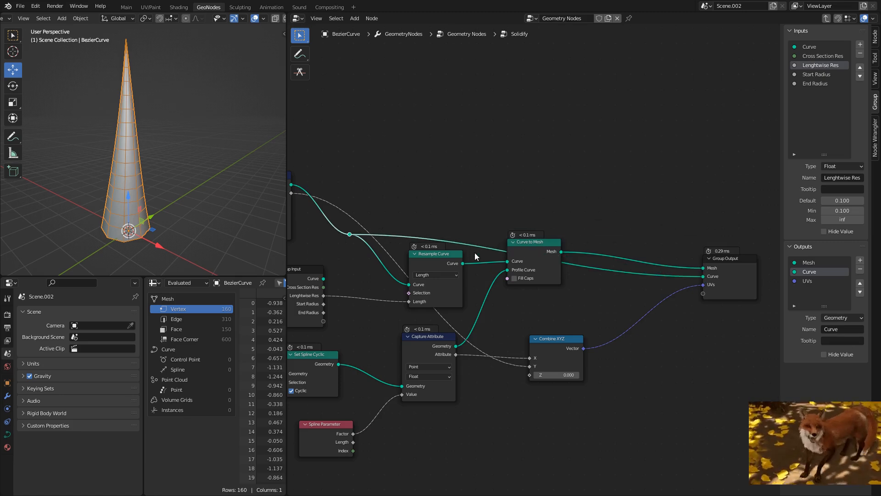
Add a second reroute on the Curve output link and raise it to arc above Curve to Mesh
right_click_drag(493, 216, 481, 230, "shift")
left_click_drag(479, 246, 529, 142)
middle_click_drag(522, 204, 457, 207)
scroll(514, 202, "down", 3)
scroll(654, 207, "down", 2)
scroll(478, 181, "up", 2)
scroll(597, 282, "up", 2)
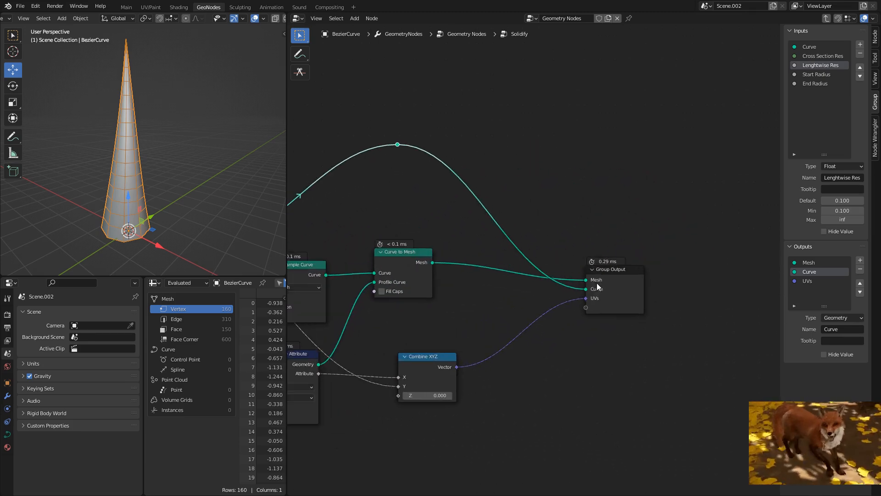
mouse_move(607, 285)
left_mouse_down()
mouse_move(577, 300)
mouse_move(609, 274)
left_mouse_up()
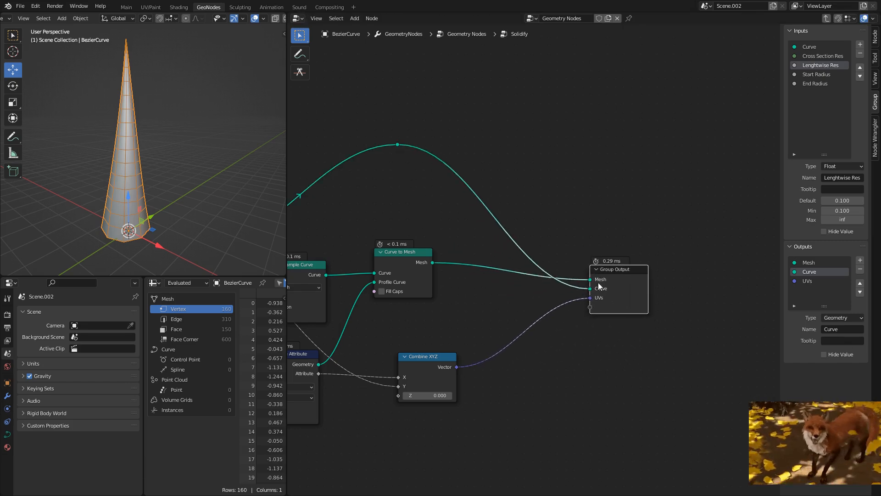
Shift the upper Capture Attribute and Group Output slightly right to space out the nodes
middle_click_drag(393, 225, 633, 229)
middle_click_drag(462, 217, 567, 268)
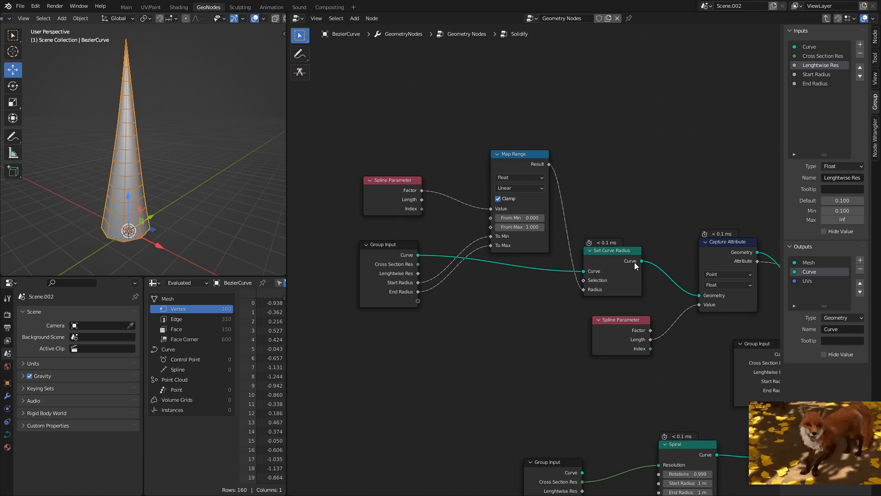
middle_click_drag(633, 263, 426, 227)
middle_click_drag(552, 229, 361, 212)
left_click_drag(346, 191, 368, 194)
middle_click_drag(689, 213, 478, 227)
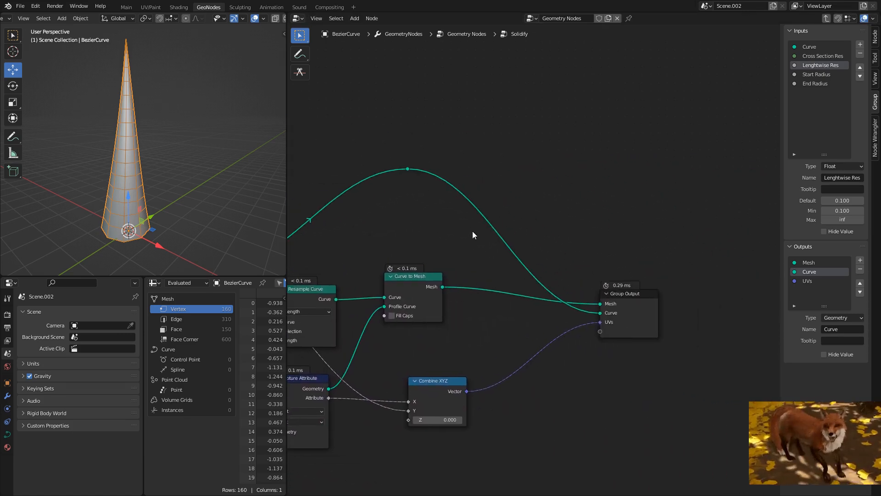
middle_click_drag(613, 287, 611, 253)
left_click_drag(639, 258, 665, 260)
middle_click_drag(473, 237, 568, 232)
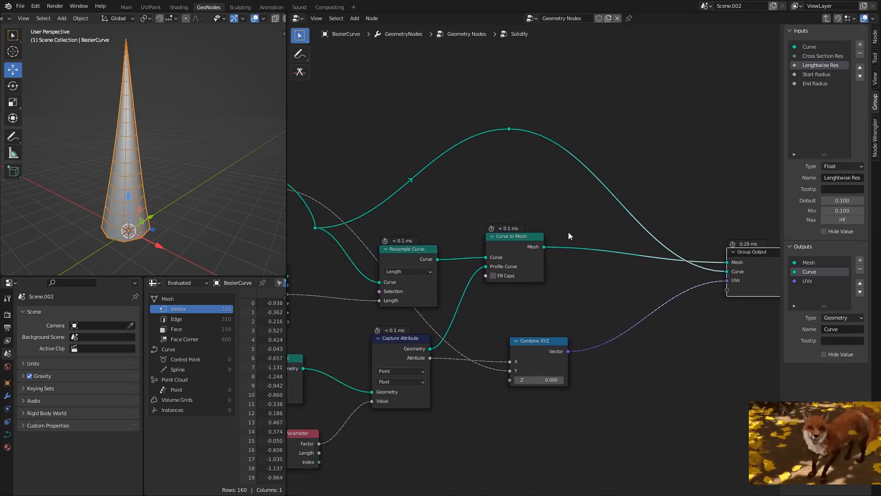
Move the upper Capture Attribute and its Spline Parameter left, closer to Set Curve Radius
middle_click_drag(480, 210, 631, 197)
left_click(548, 324)
middle_click_drag(486, 307, 568, 381)
middle_click_drag(474, 271, 598, 242)
left_click_drag(593, 201, 563, 202)
left_click_drag(483, 272, 437, 279)
middle_click_drag(665, 252, 476, 263)
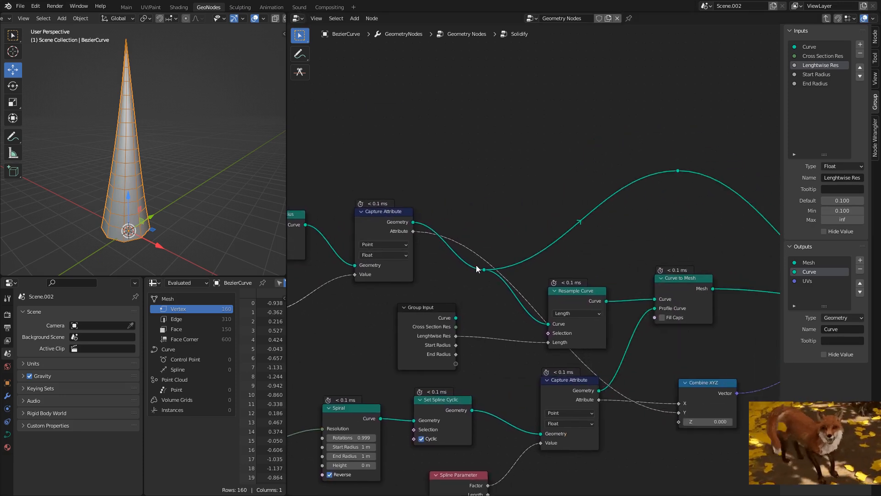
Replace the reroute before Resample Curve with a duplicated Capture Attribute, linking Geometry from the first capture through it to Resample Curve
left_click_drag(518, 228, 484, 270)
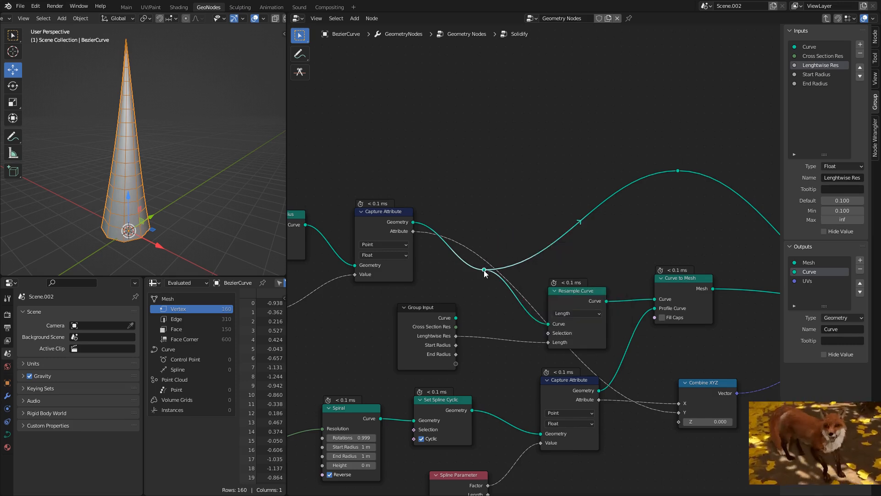
key("x")
left_click(366, 214)
key("shift+d")
left_click(509, 159)
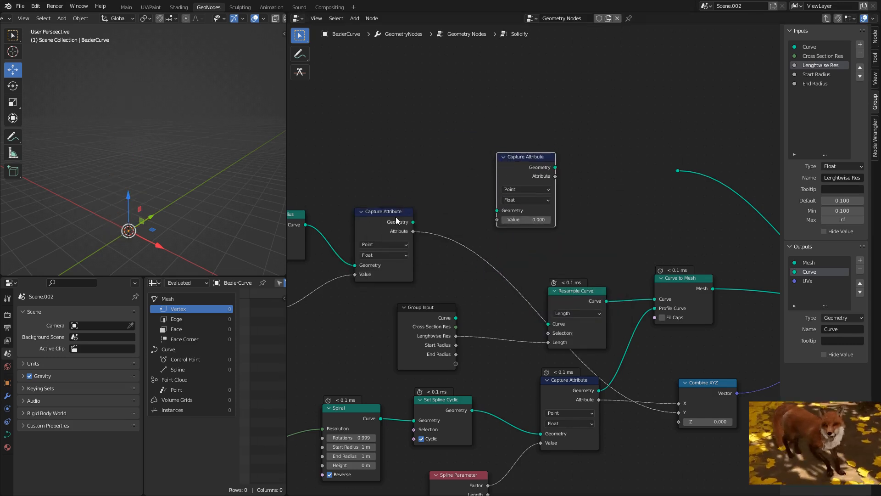
left_click_drag(413, 221, 497, 211)
left_click_drag(528, 163, 548, 323)
Add a Radius node and connect it to the new Capture Attribute's Value
middle_click_drag(502, 190, 614, 173)
left_click_drag(367, 274, 414, 270)
middle_click_drag(425, 249, 410, 328)
key("shift+a")
type("radi")
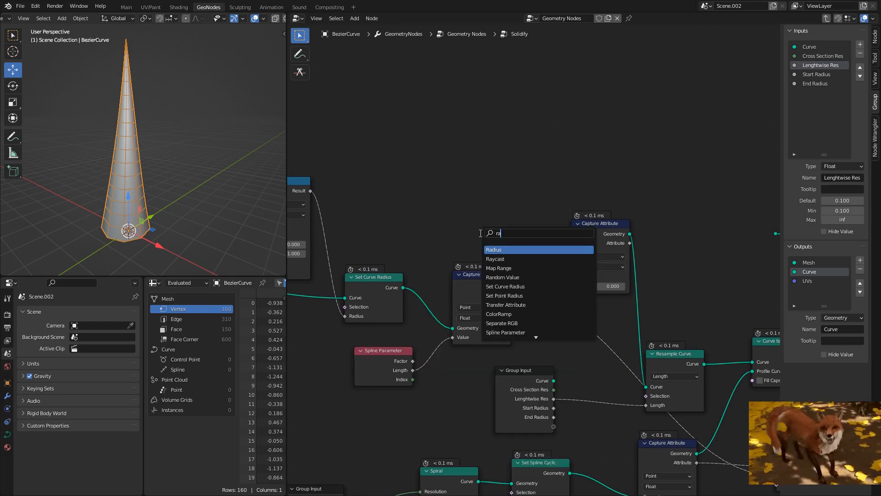
left_click(496, 250)
left_click(529, 233)
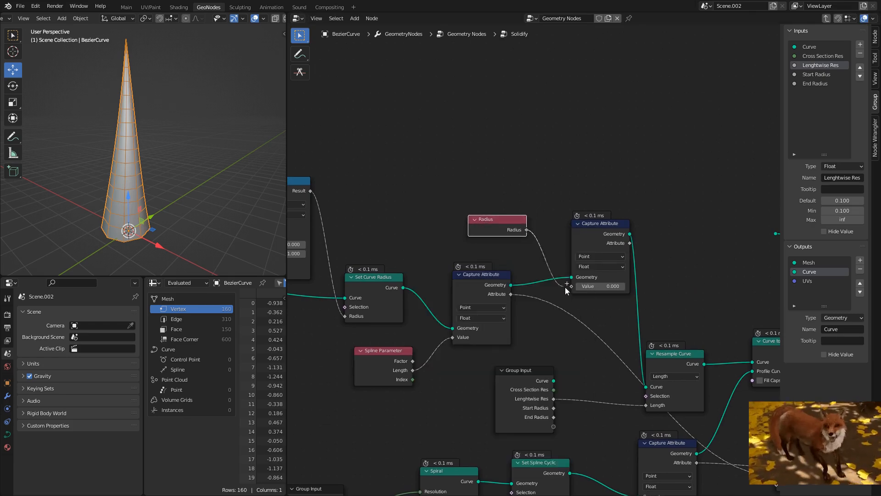
Delete the leftover reroute that feeds Group Output's Curve socket
middle_click_drag(605, 277, 426, 269)
left_click(451, 238)
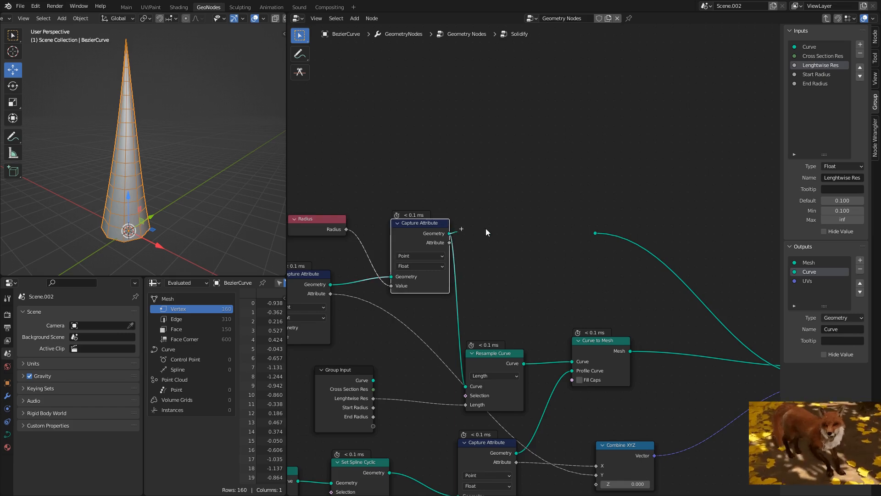
left_click_drag(551, 239, 512, 285)
middle_click_drag(479, 258, 411, 200)
left_click_drag(381, 185, 523, 184)
middle_click_drag(618, 269, 413, 236)
left_click(321, 142)
key("x")
Reposition the radius-capturing nodes and connect that Capture Attribute's Geometry directly to Group Output's Curve
middle_click_drag(366, 176, 546, 179)
left_click_drag(390, 265, 401, 253)
middle_click_drag(404, 167, 482, 187)
left_click_drag(411, 162, 412, 183)
middle_click_drag(465, 191, 366, 193)
left_click_drag(336, 187, 700, 309)
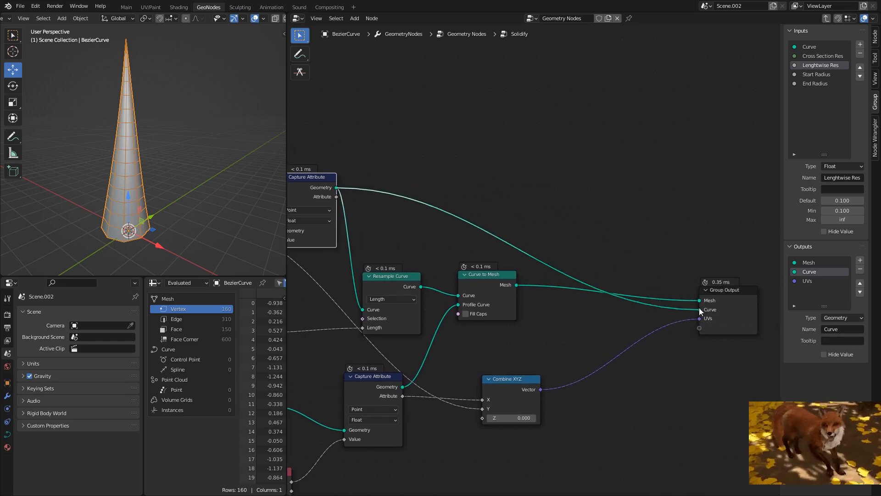
Add a Float group output named Radius and connect the radius-capturing node's Attribute to it
left_click(860, 260)
double_click(822, 280)
type("Radius")
key("Return")
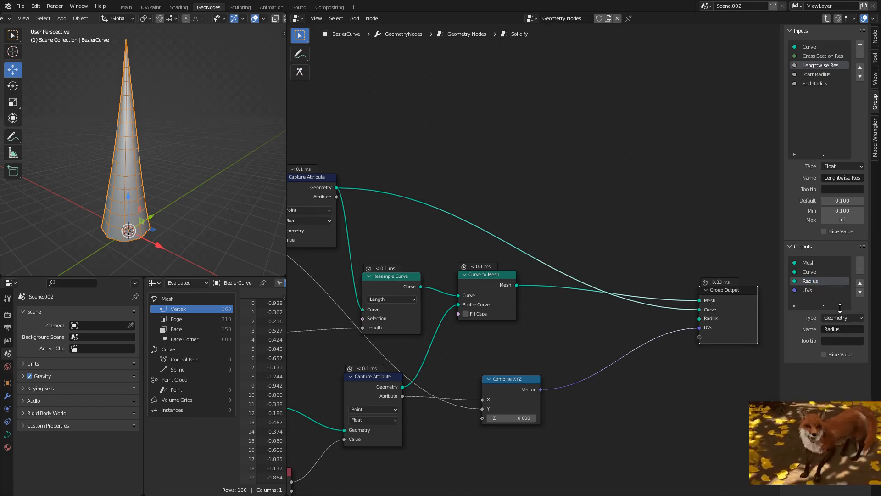
left_click(841, 317)
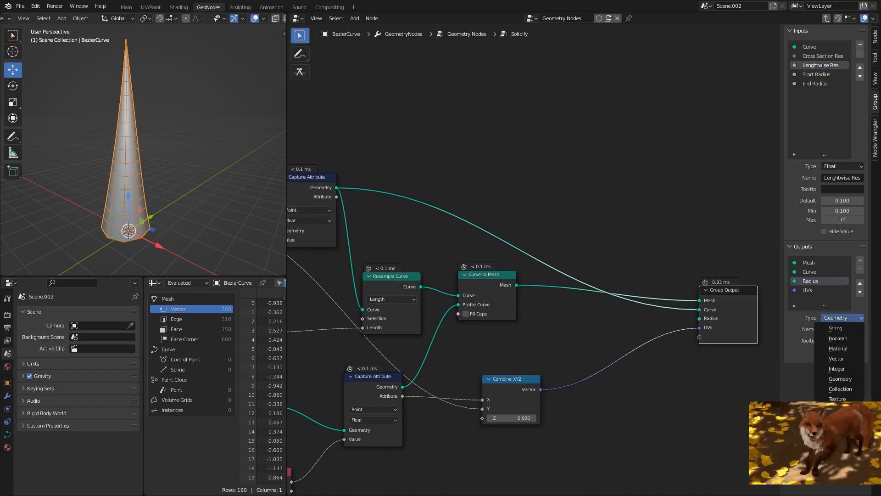
left_click(839, 409)
middle_click_drag(478, 215, 540, 219)
left_click_drag(399, 201, 762, 323)
Move Group Output closer to Curve to Mesh and lower the radius-capturing Capture Attribute slightly
scroll(721, 309, "down", 2)
left_click_drag(709, 299, 631, 264)
middle_click_drag(537, 279, 721, 254)
middle_click_drag(555, 193, 650, 195)
left_click_drag(650, 191, 646, 213)
Place the Radius node below the first upper Capture Attribute and nudge both upper Capture Attribute nodes upward
left_click_drag(569, 166, 512, 303)
key("g")
left_click(511, 289)
left_click_drag(556, 217, 552, 202)
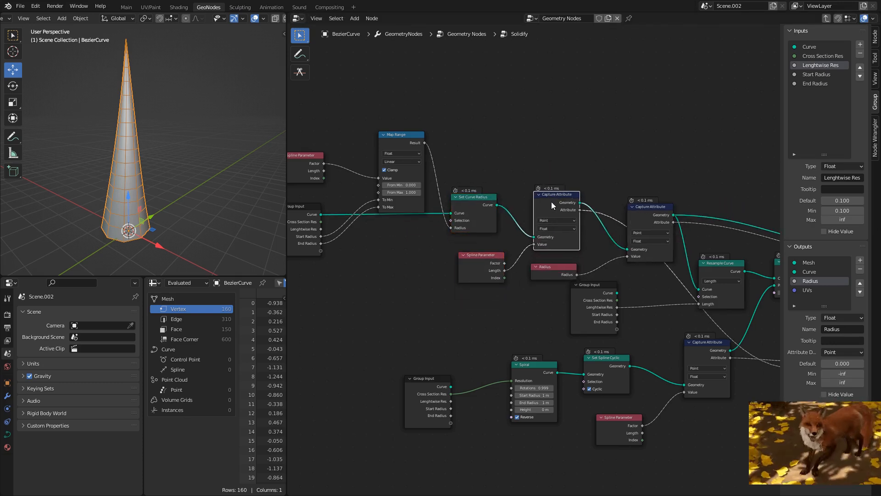
middle_click_drag(589, 201, 421, 223)
scroll(421, 223, "up", 2)
mouse_move(482, 234)
left_mouse_down()
mouse_move(490, 218)
mouse_move(488, 226)
left_mouse_up()
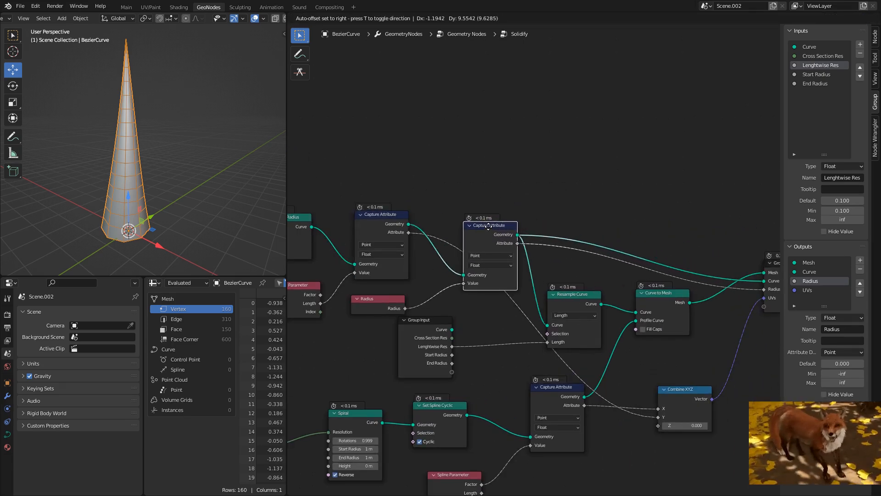
middle_click_drag(542, 230, 396, 227)
left_click(639, 261)
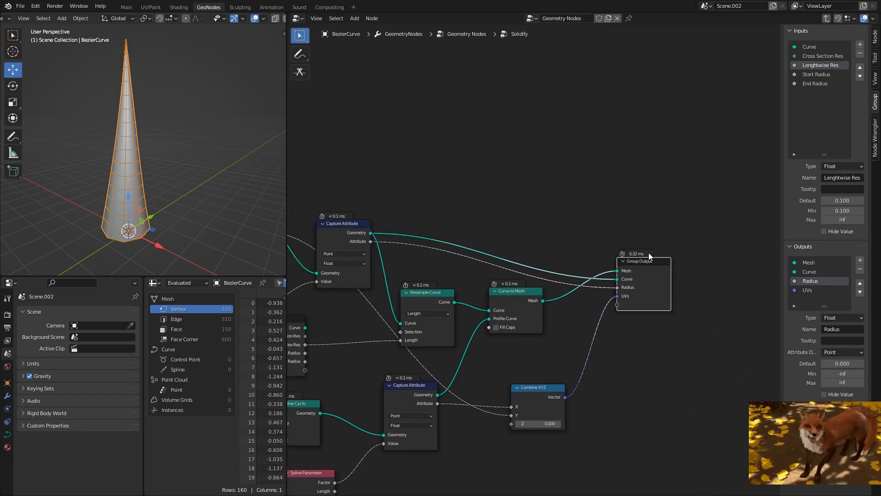
Exit the Solidify group and save the file to the Desktop as TREEEEEEEEEEEEE69.blend
key("Tab")
key("ctrl+s")
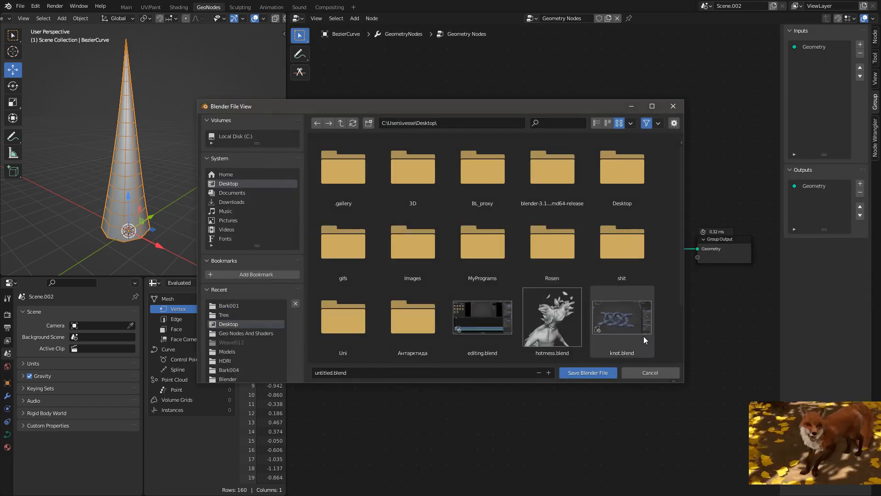
left_click(365, 372)
type("TREEEEEEEEEEEE")
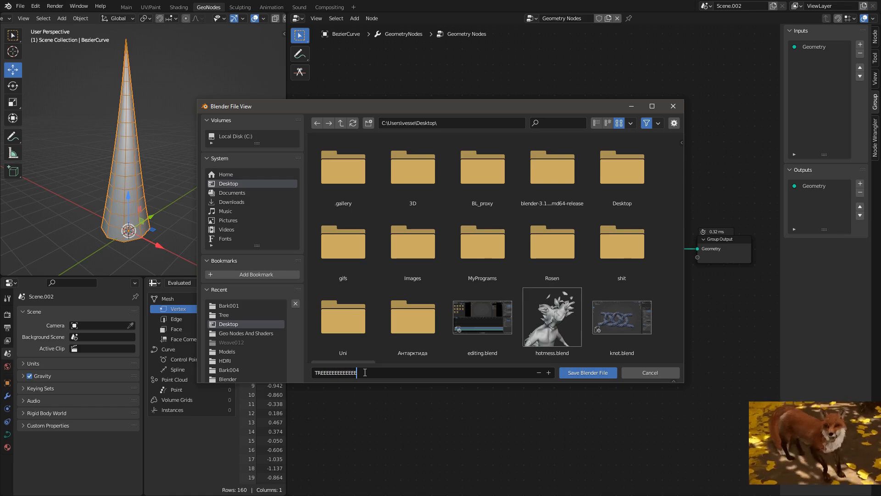
left_click(588, 373)
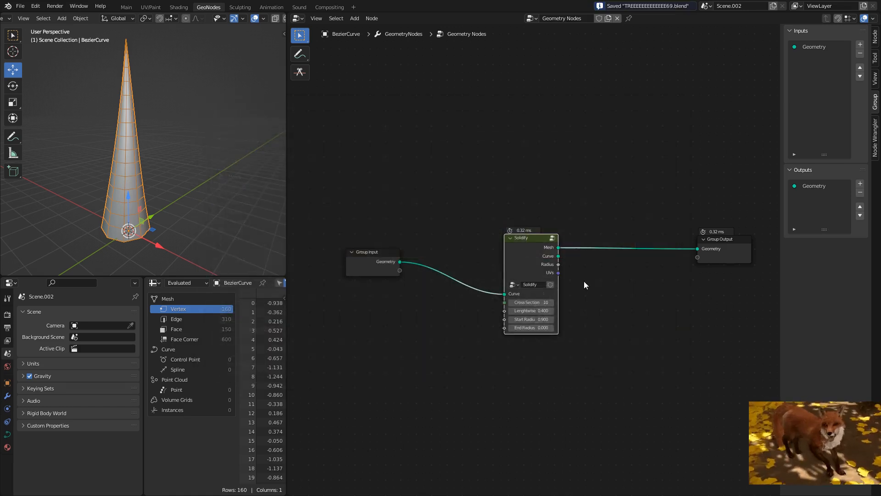
Spread out the main node tree, moving Group Input and Solidify down and Group Output farther right to make room
middle_click_drag(585, 281, 529, 275)
left_click_drag(460, 256, 434, 362)
middle_click_drag(358, 300, 457, 256)
left_click_drag(409, 231, 354, 287)
middle_click_drag(450, 249, 367, 231)
left_click_drag(469, 289, 453, 310)
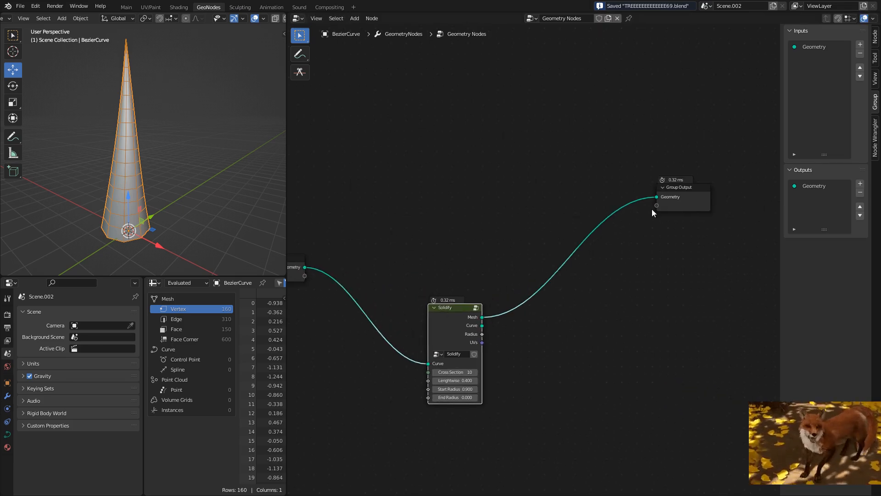
left_click_drag(683, 196, 723, 182)
middle_click_drag(620, 236, 524, 202)
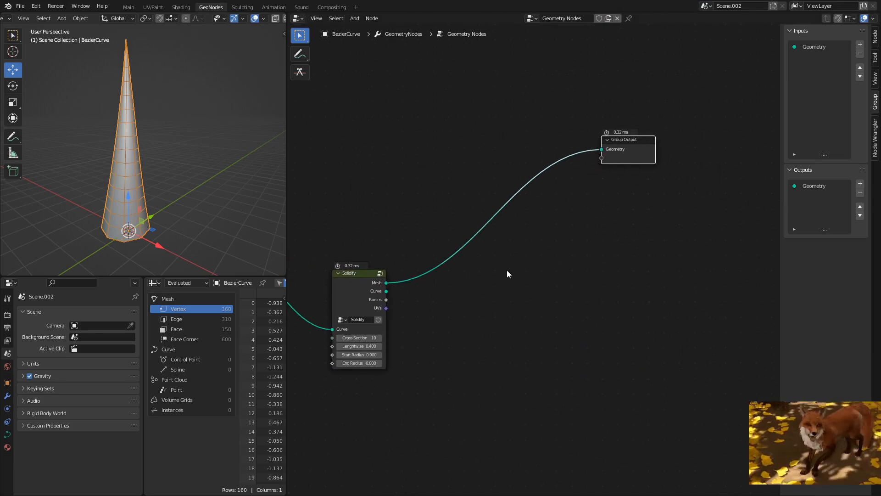
Add an Instance on Points node between the Solidify group and Group Output, without inserting it on the link
scroll(529, 288, "up", 2)
left_click(531, 291)
key("shift+a")
left_click(531, 292)
type("inst")
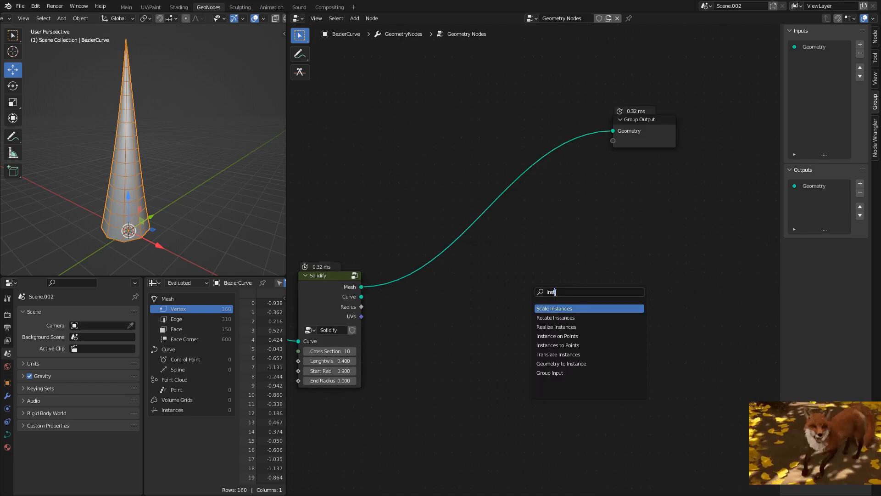
left_click(559, 336)
left_click(552, 282)
Connect Solidify's Curve output to the Points input of Instance on Points and move that node farther right
middle_click_drag(507, 283, 539, 226)
middle_click_drag(404, 227, 407, 260)
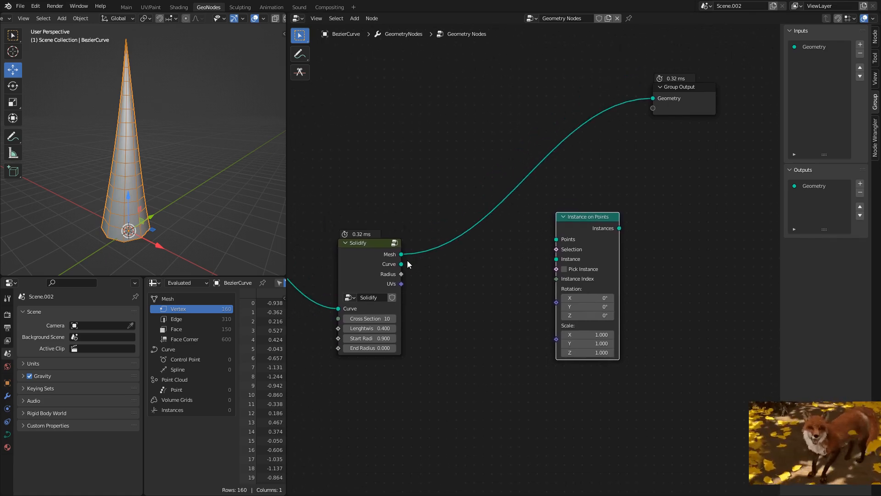
left_click_drag(402, 264, 557, 239)
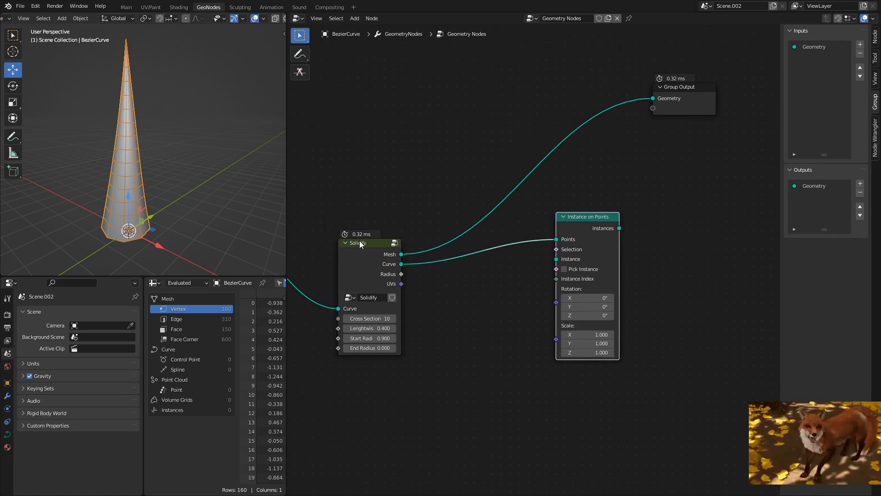
middle_click_drag(539, 267, 520, 237)
left_click_drag(569, 188, 619, 183)
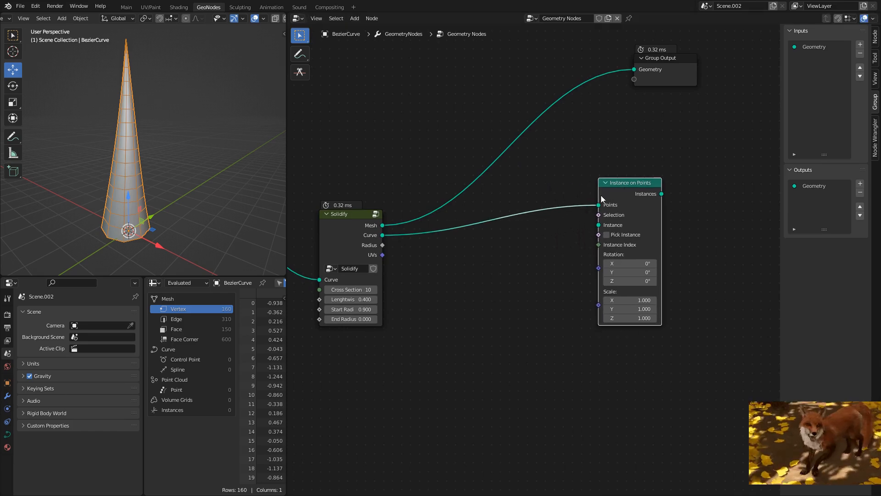
Add a Quadratic Bezier node, connect its Curve to the Instance input of Instance on Points, and space the two nodes
key("shift+a")
type("s")
type("quad")
key("Down")
key("Return")
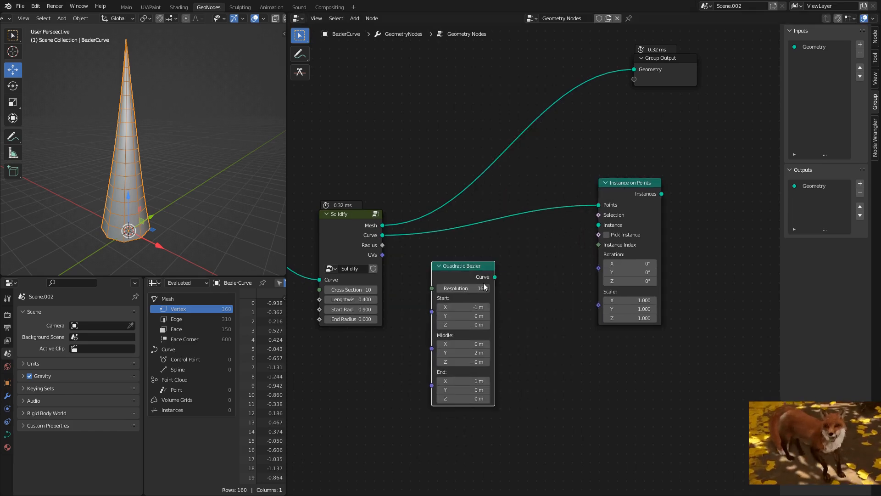
left_click_drag(593, 228, 594, 227)
middle_click_drag(537, 221, 488, 273)
left_click_drag(583, 235, 609, 241)
left_click_drag(425, 316, 458, 309)
Move Group Input left and insert a Resample Curve node on the link between it and Solidify
middle_click_drag(365, 282, 559, 280)
left_click_drag(440, 207, 359, 241)
left_click(370, 230)
key("shift+a")
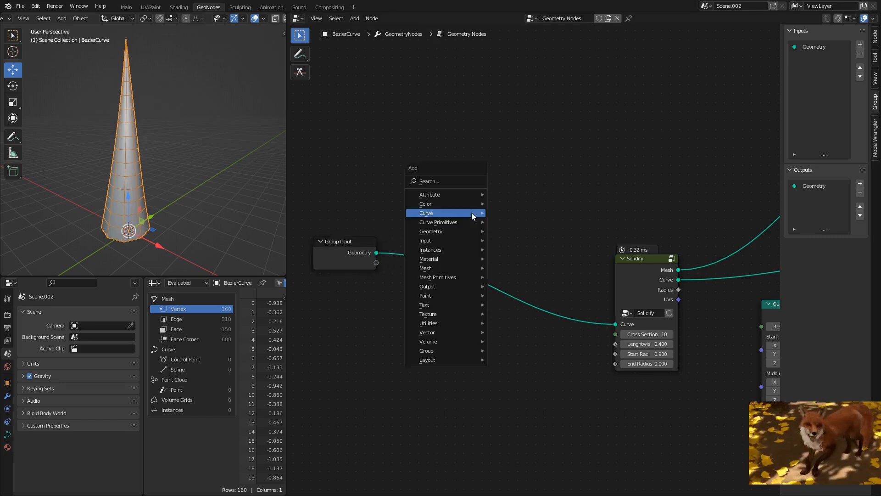
type("sresa")
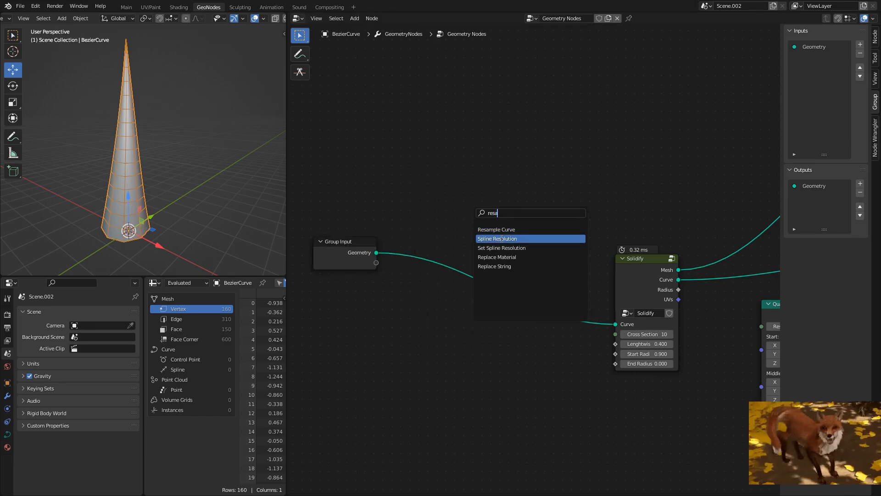
key("Down")
key("Down")
key("Down")
key("Down")
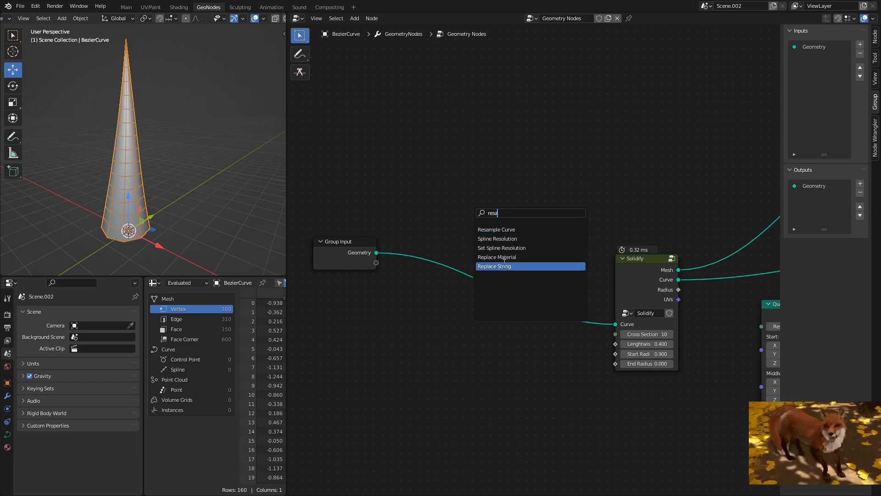
key("Return")
left_click(469, 263)
Switch the Resample Curve node to Length mode
scroll(469, 263, "up", 2)
left_click(500, 266)
left_click(482, 298)
middle_click_drag(464, 303, 488, 262)
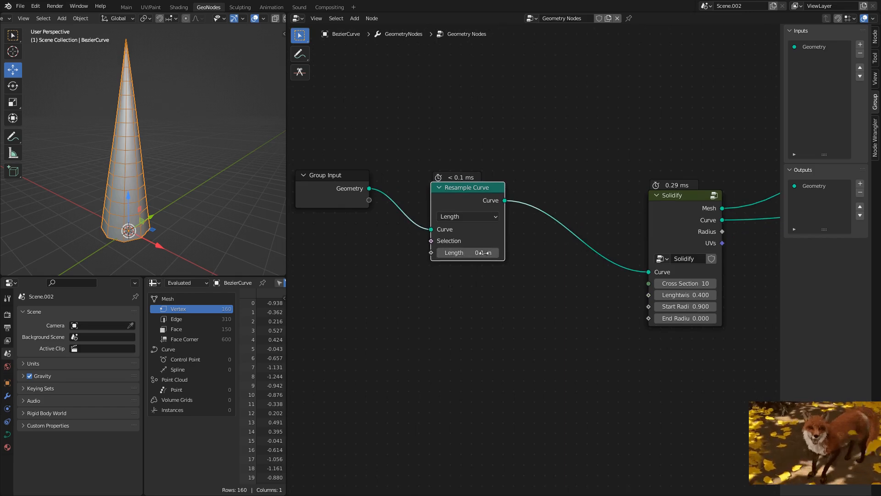
Move Group Output farther right and feed it from Solidify's Curve output instead of Mesh
middle_click_drag(528, 235, 403, 252)
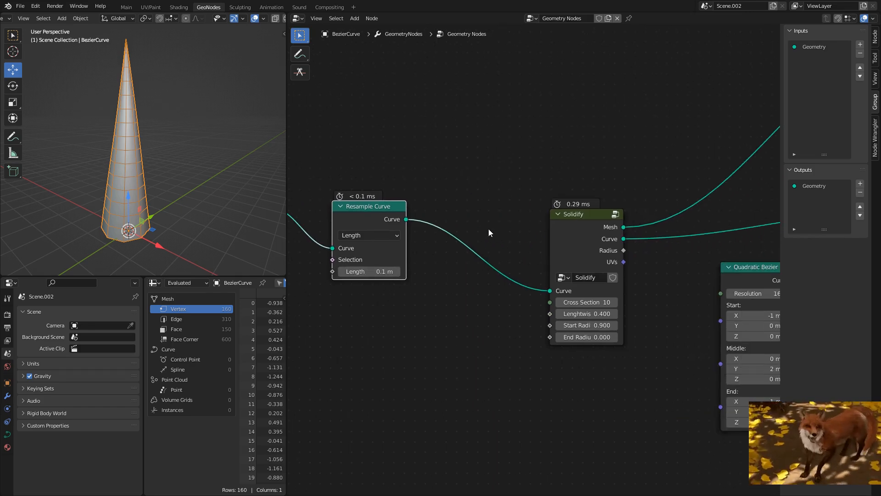
scroll(510, 234, "down", 3)
middle_click_drag(597, 262, 493, 229)
scroll(504, 240, "up", 1)
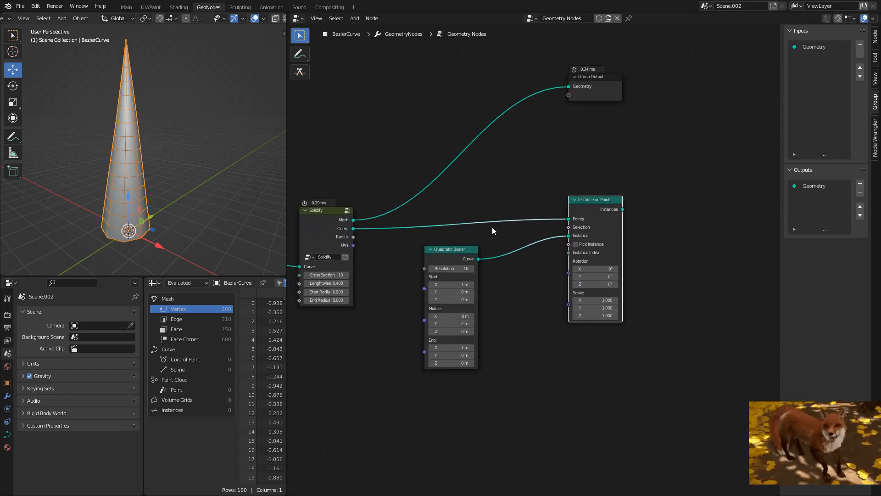
middle_click_drag(271, 182, 241, 186)
middle_click_drag(595, 106, 495, 163)
left_click_drag(497, 137, 637, 158)
middle_click_drag(420, 202, 535, 211)
left_click_drag(380, 296, 726, 176)
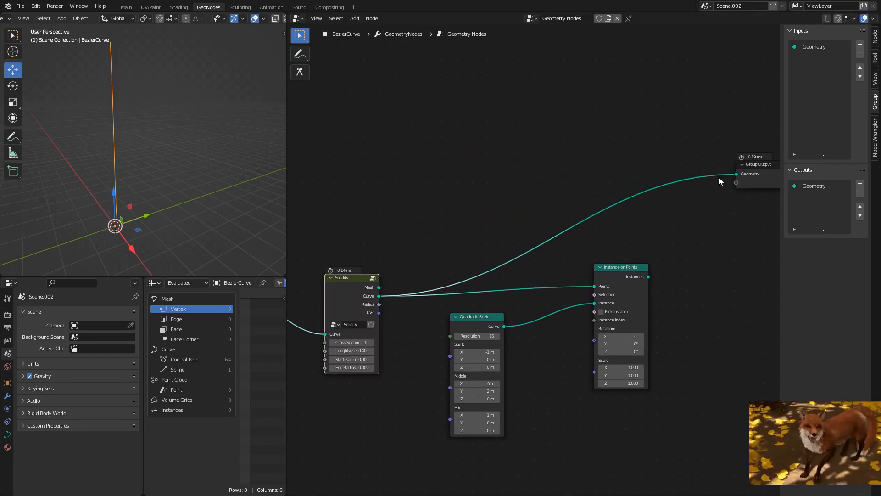
Insert a Join Geometry node before Group Output and connect the Instances output of Instance on Points to it
middle_click_drag(723, 177, 645, 185)
left_click_drag(644, 186, 698, 183)
left_click(589, 266)
key("shift+a")
type("join")
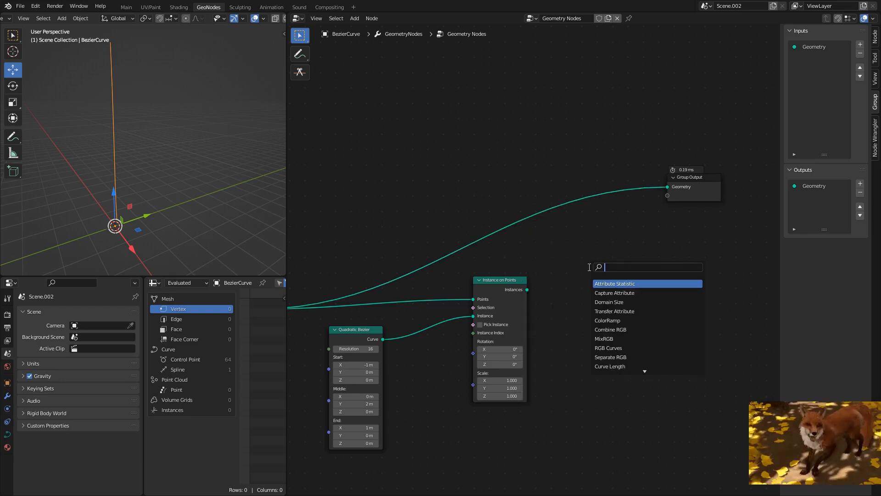
key("Down")
key("Return")
left_click(622, 208)
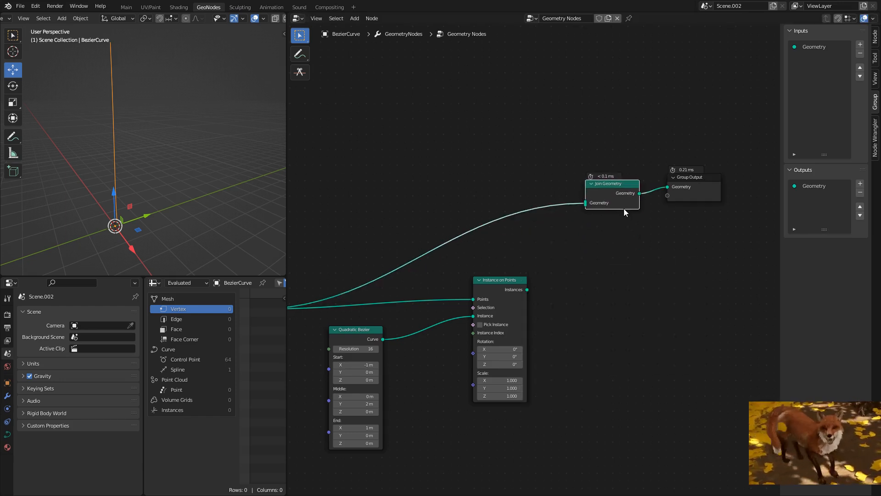
left_click_drag(527, 290, 583, 204)
middle_click_drag(257, 170, 147, 176)
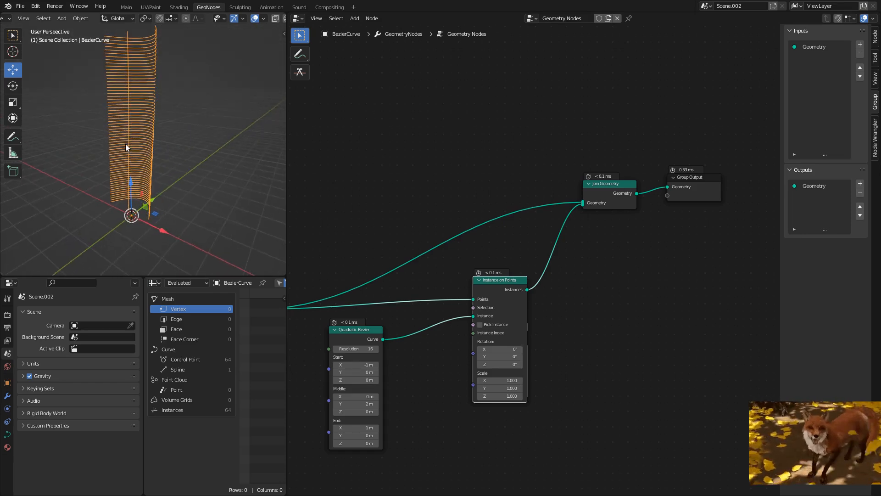
Lower the Resample Curve node slightly and raise its sampling length to 0.5 m
middle_click_drag(386, 215, 623, 178)
middle_click_drag(450, 191, 481, 190)
scroll(496, 262, "up", 2)
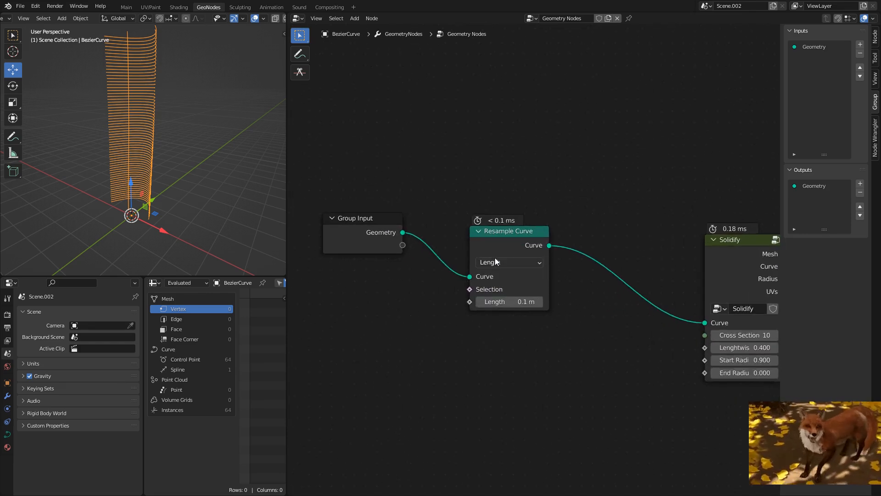
mouse_move(503, 249)
left_mouse_down()
mouse_move(506, 238)
mouse_move(506, 254)
left_mouse_up()
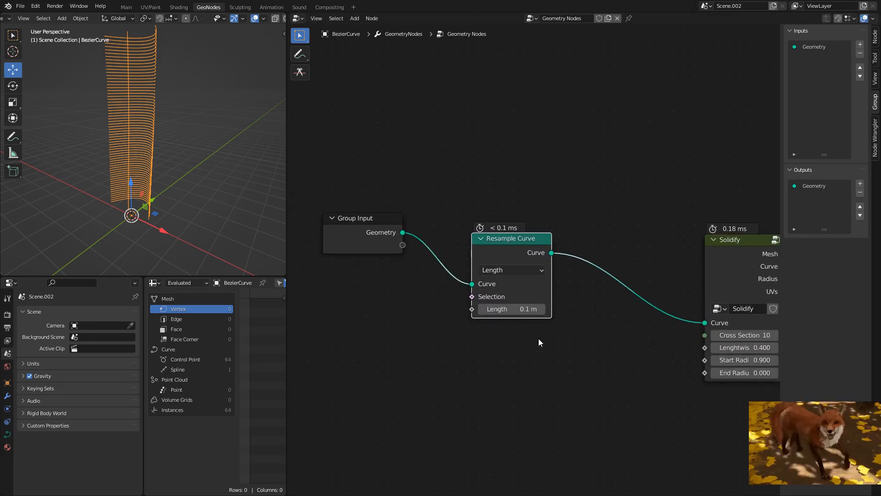
left_click(525, 310)
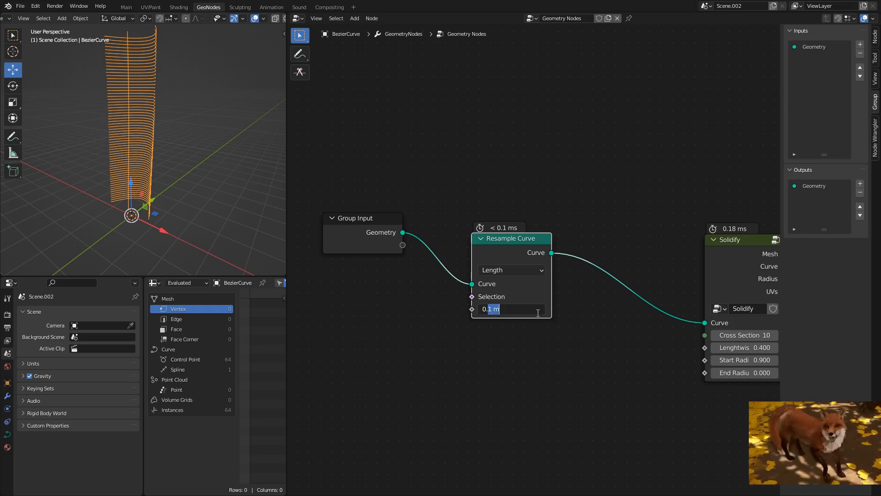
type("0.2")
key("Return")
left_click(497, 309)
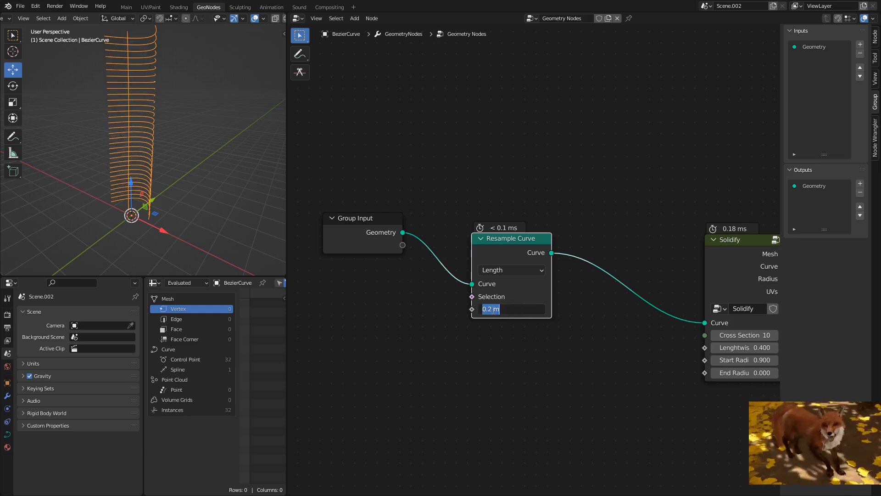
type("3")
key("Return")
left_click(505, 309)
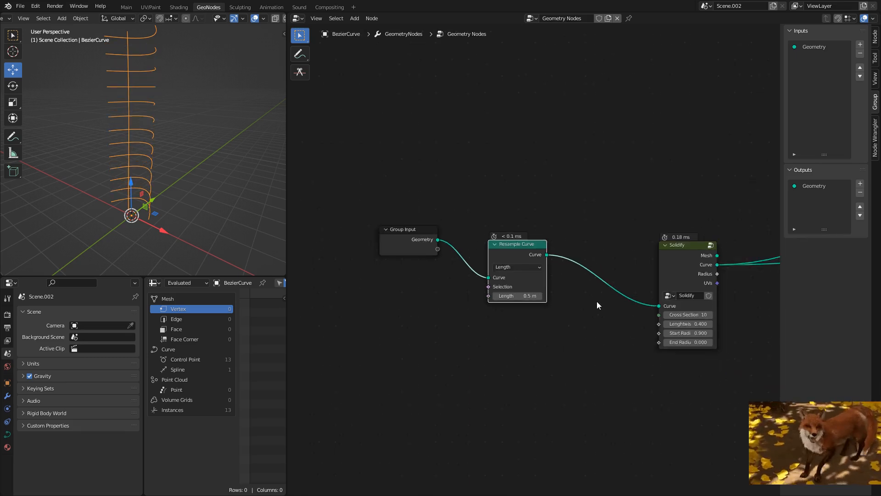
Set the Quadratic Bezier's Start point to 0, 0, 0 m
middle_click_drag(461, 263, 503, 237)
scroll(504, 241, "up", 4)
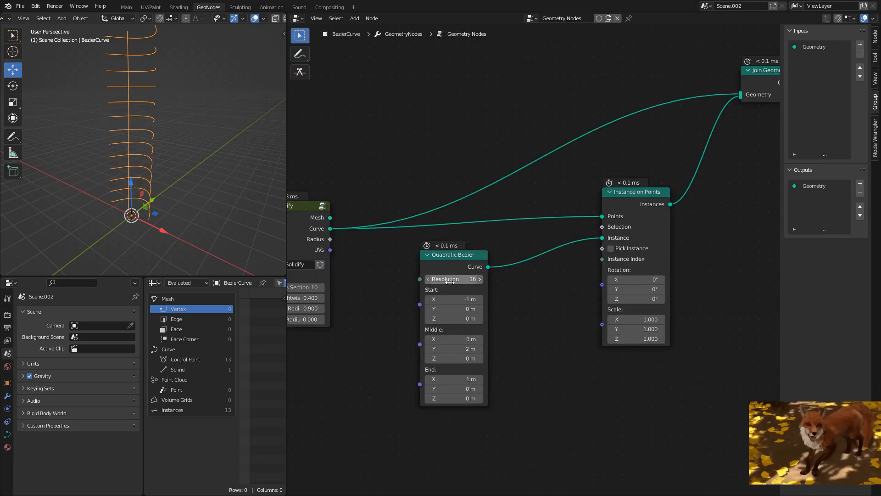
middle_click_drag(457, 278, 514, 236)
scroll(514, 254, "up", 1)
left_click_drag(512, 224, 520, 231)
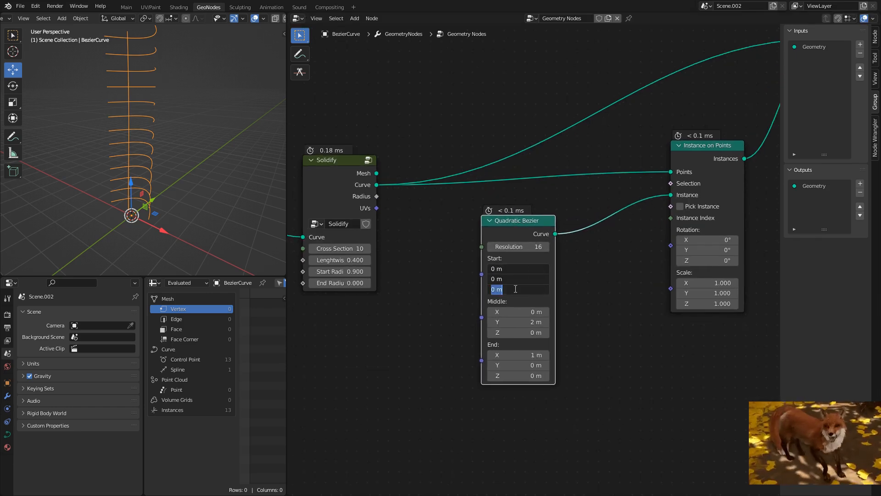
key("Return")
middle_click_drag(138, 112, 135, 154)
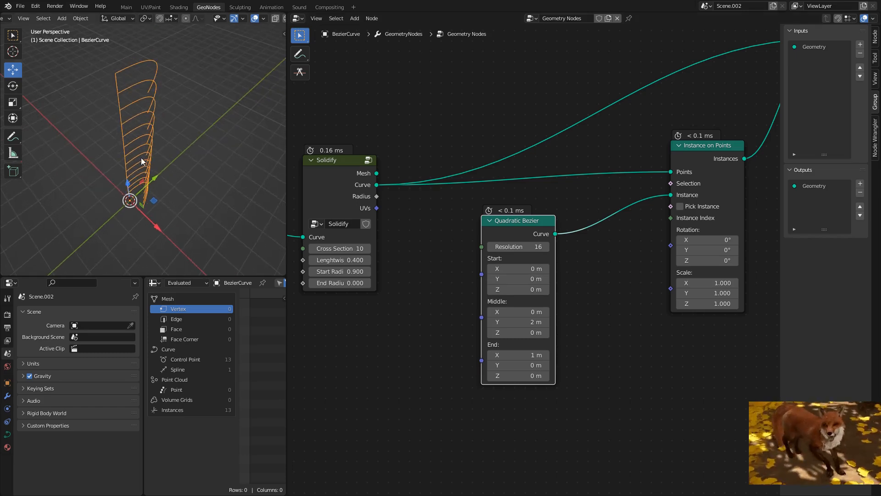
Set the Quadratic Bezier's End point to X 0, Y 0 and Z 1 m
middle_click_drag(142, 123, 152, 97)
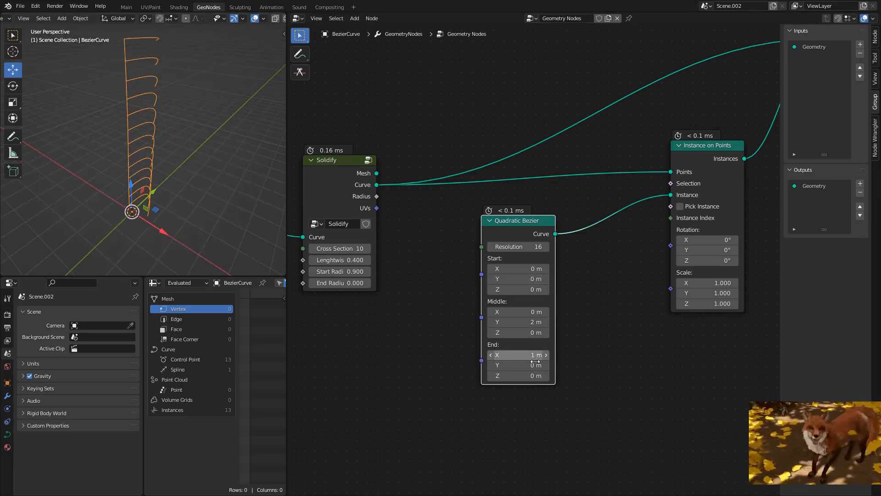
left_click_drag(524, 379, 523, 355)
type("0")
key("Return")
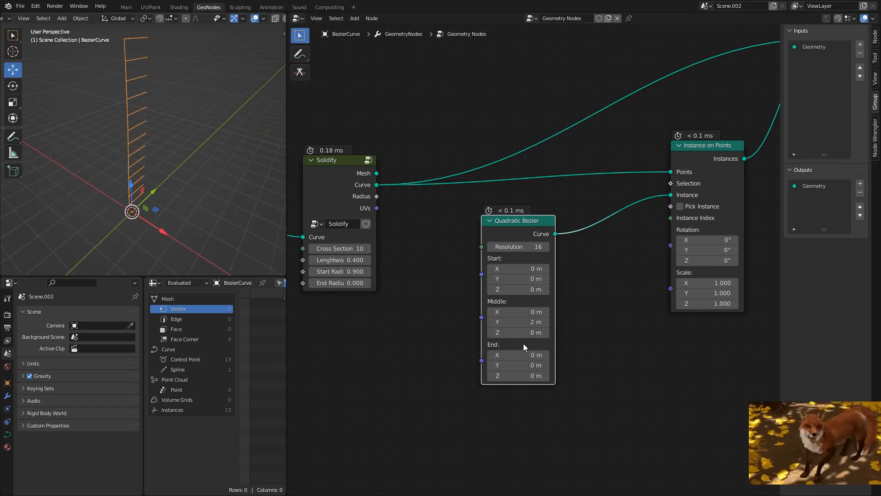
left_click(523, 379)
type("1")
key("Return")
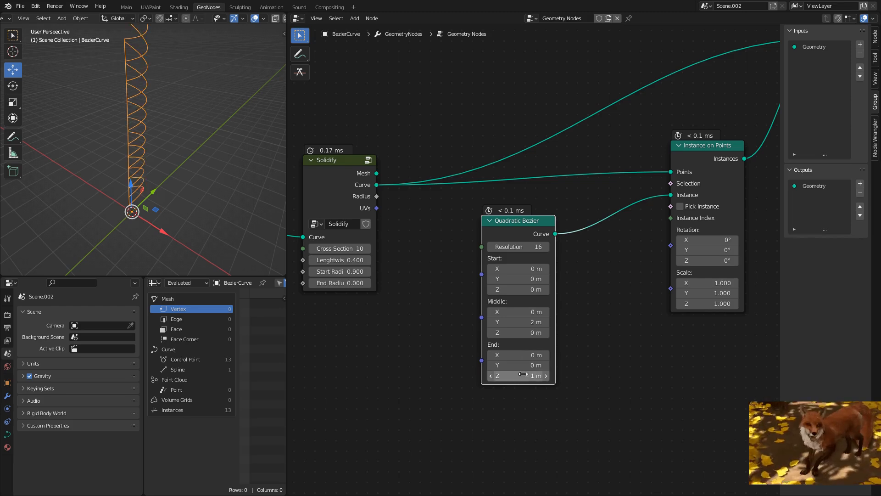
Set the Quadratic Bezier's Middle point to Y 0 and Z 0.5 m, then inspect the curve in the viewport
left_click(528, 322)
type("0")
key("Return")
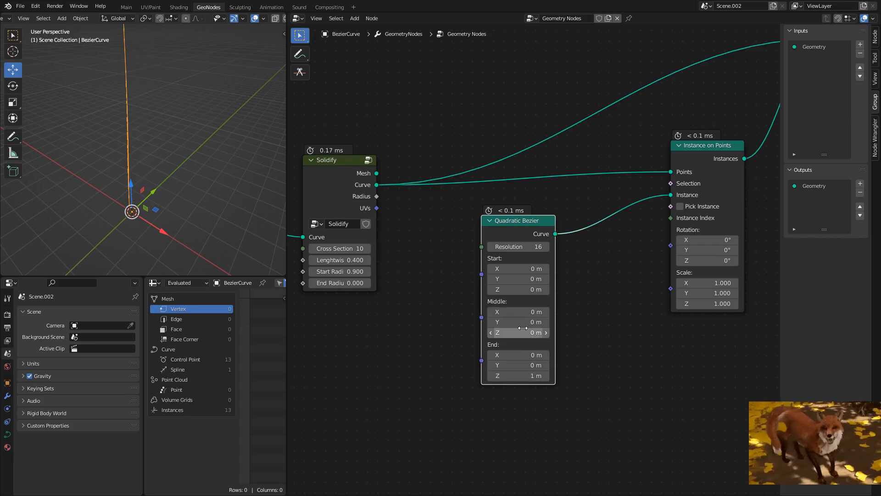
left_click(524, 331)
type("0.5")
key("Return")
middle_click_drag(271, 202, 134, 111)
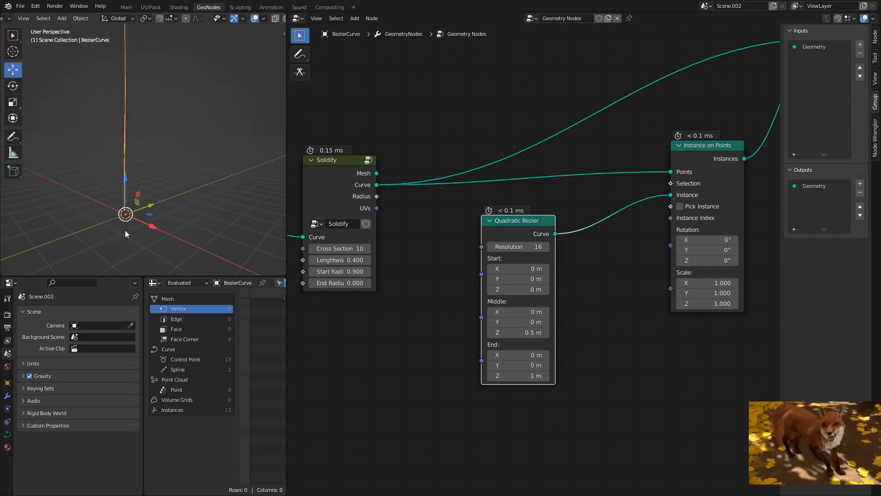
middle_click_drag(148, 178, 127, 130)
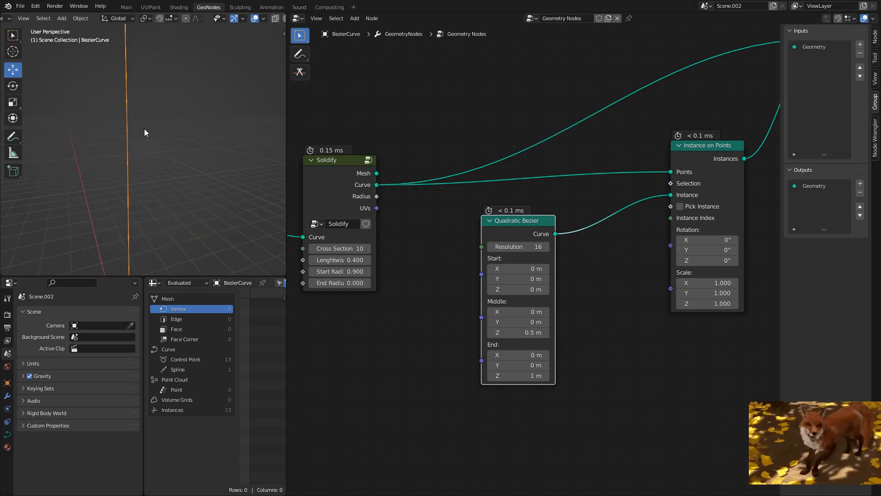
Group the Quadratic Bezier and Instance on Points nodes and name the group Branches
scroll(574, 247, "down", 2)
middle_click_drag(573, 247, 489, 264)
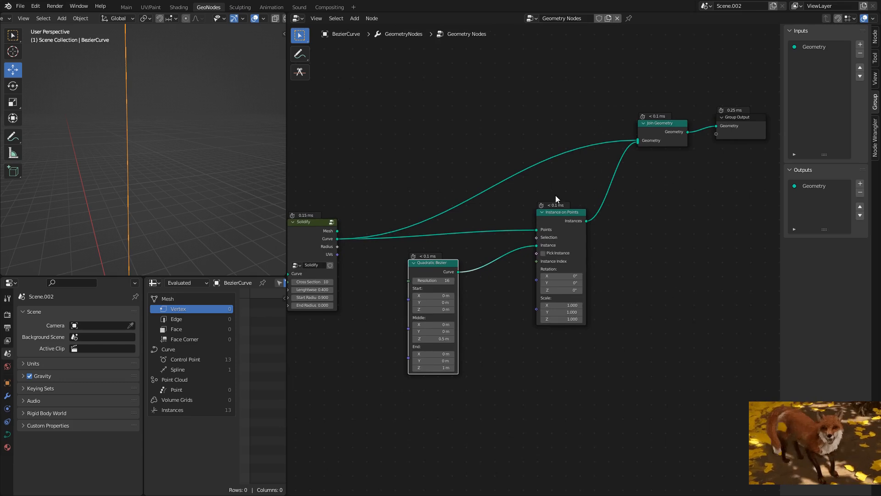
middle_click_drag(543, 198, 488, 183)
left_click_drag(647, 425, 440, 228)
key("ctrl+g")
key("Tab")
scroll(478, 239, "up", 3)
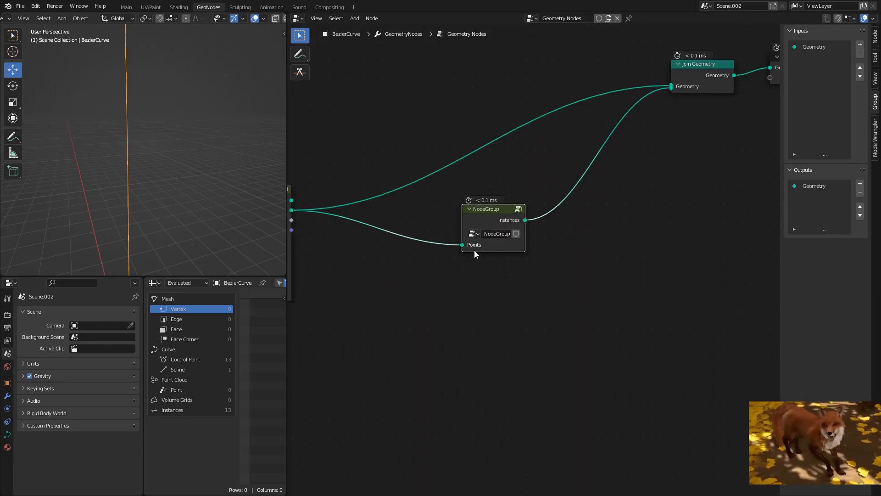
type("Branches")
key("Return")
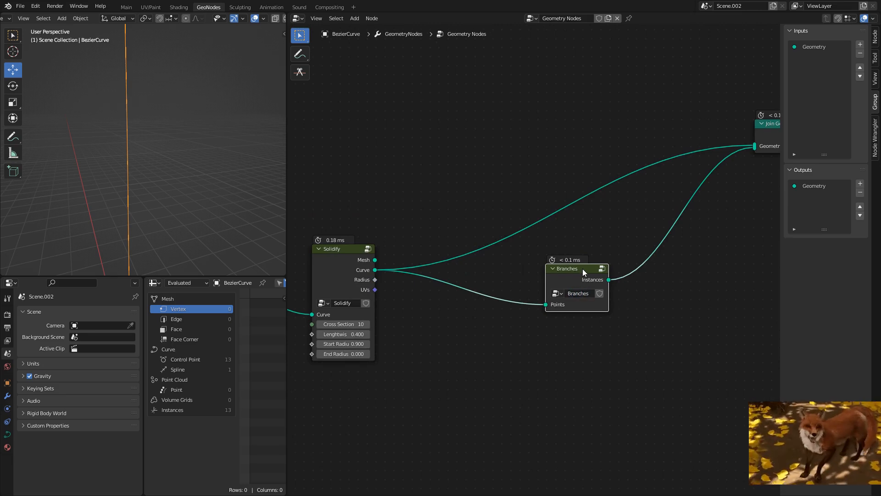
Inside the Branches group, move Group Output farther right and rename its Instances output to Curve
key("Tab")
middle_click_drag(626, 264, 543, 255)
left_click_drag(538, 253, 523, 258)
left_click_drag(607, 285, 700, 236)
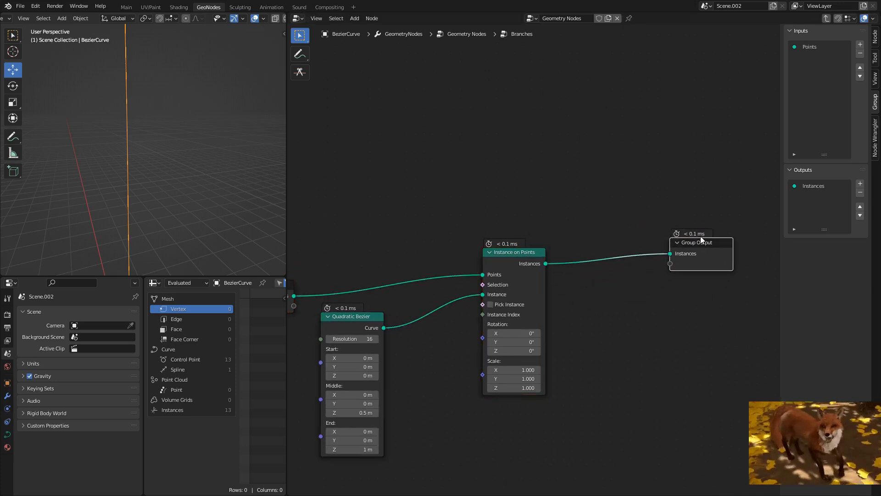
left_click(812, 187)
type("curve")
key("Return")
middle_click_drag(652, 235, 506, 210)
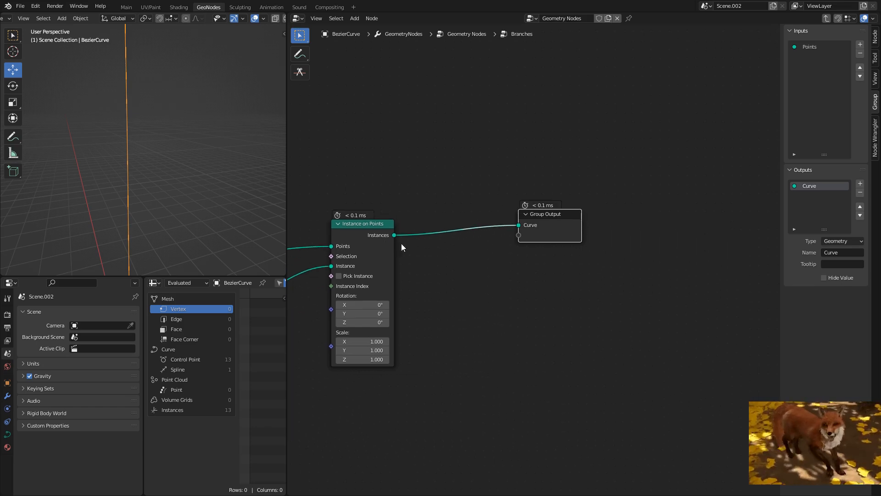
middle_click_drag(385, 241, 666, 226)
scroll(170, 145, "down", 5)
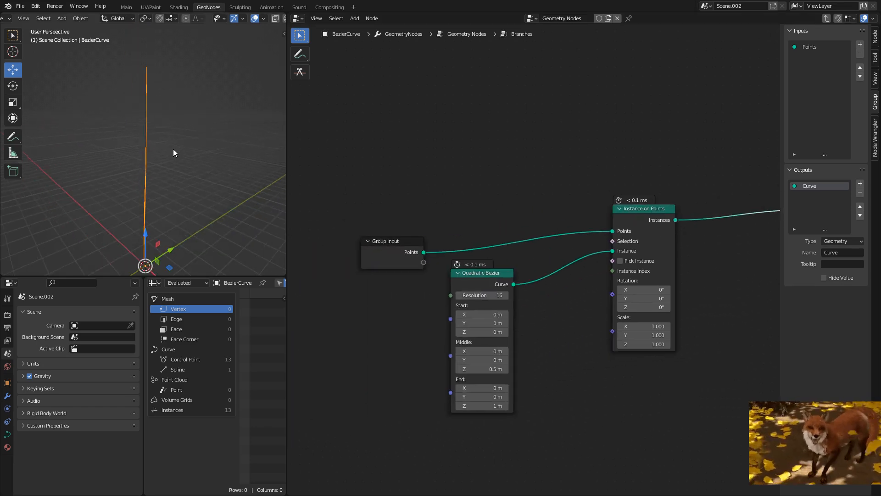
Spread out the Group Input and Quadratic Bezier nodes and add an Align Euler to Vector node feeding Instance on Points' Rotation
left_click_drag(391, 239, 398, 162)
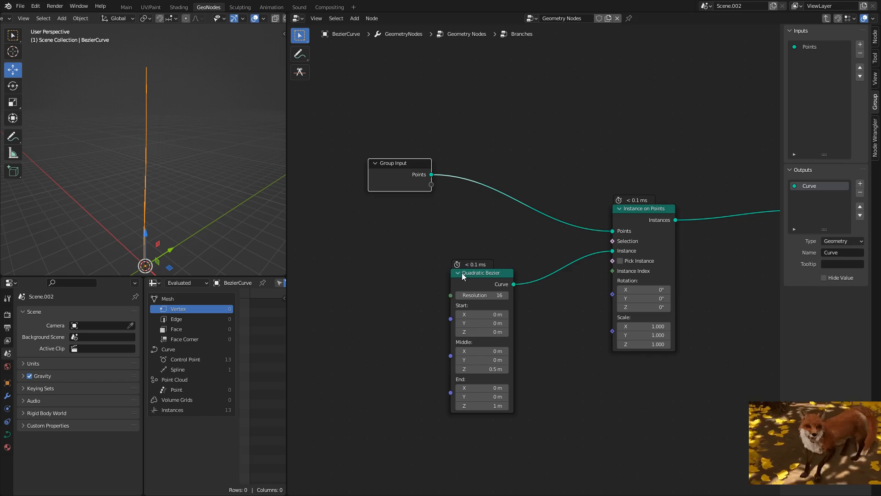
left_click_drag(460, 274, 380, 222)
middle_click_drag(451, 275, 479, 216)
key("shift+a")
type("align")
left_click(525, 343)
left_click_drag(511, 329, 641, 236)
left_click_drag(489, 317, 547, 303)
Add a Normal node beside the Align Euler to Vector node
middle_click_drag(495, 342, 528, 276)
key("shift+a")
type("nor")
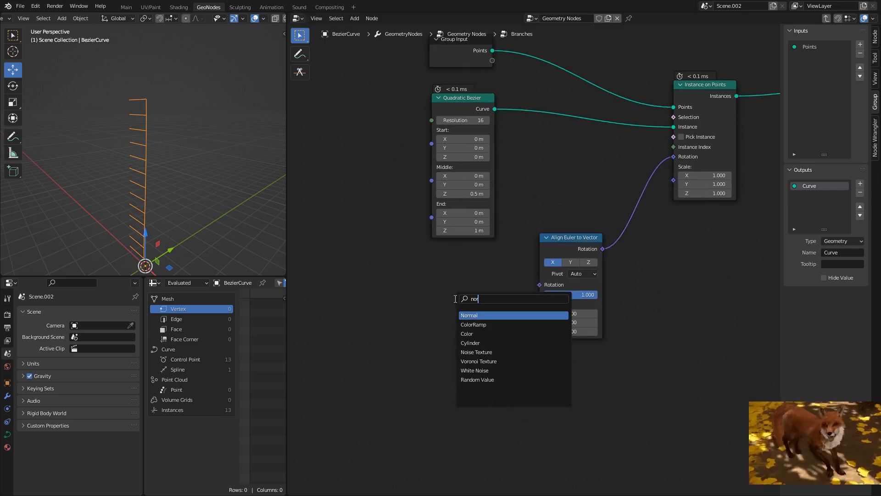
key("Return")
left_click(431, 293)
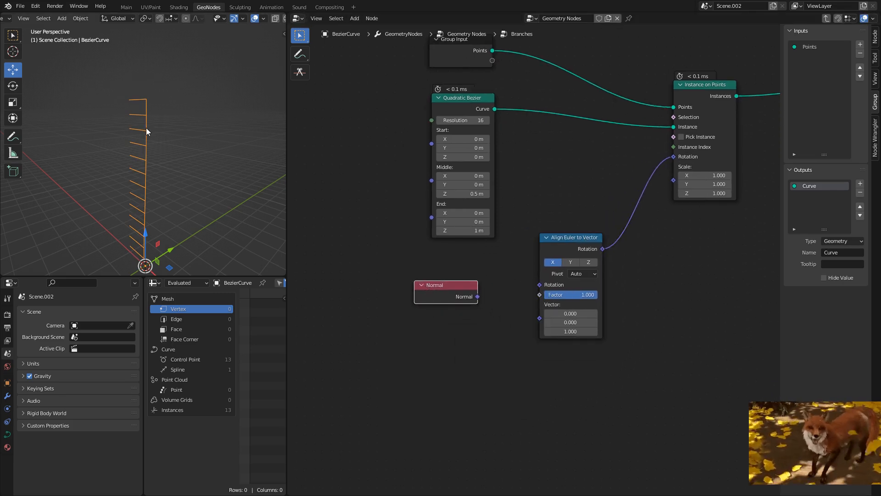
Move the trunk curve's points in Edit Mode to bend it, then return to Object Mode and view it from the right
key("Tab")
middle_click_drag(150, 128, 135, 125)
key("g")
left_click(202, 97)
left_click_drag(226, 211, 140, 150)
middle_click_drag(140, 150, 146, 164)
key("g")
left_click(85, 128)
key("Tab")
key("KP_3")
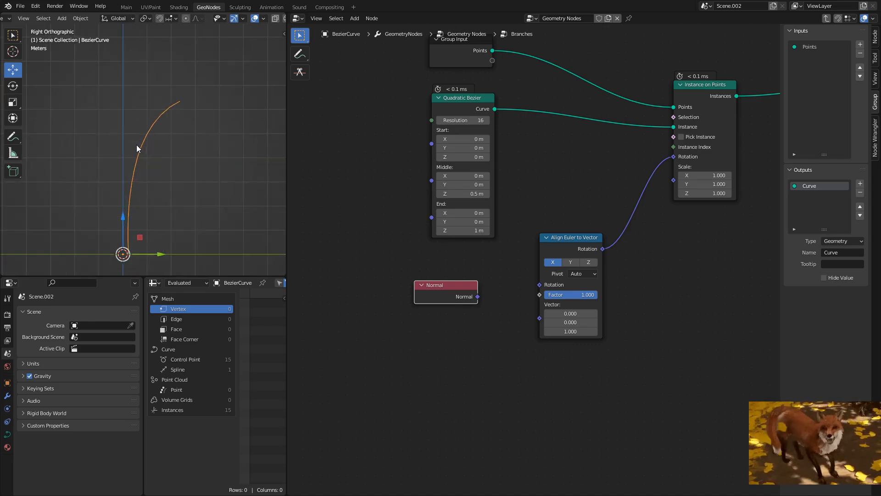
Annotate the bent curve with arrows for its normals, labelled N, and tangents, labelled T, at two positions
left_click(13, 137)
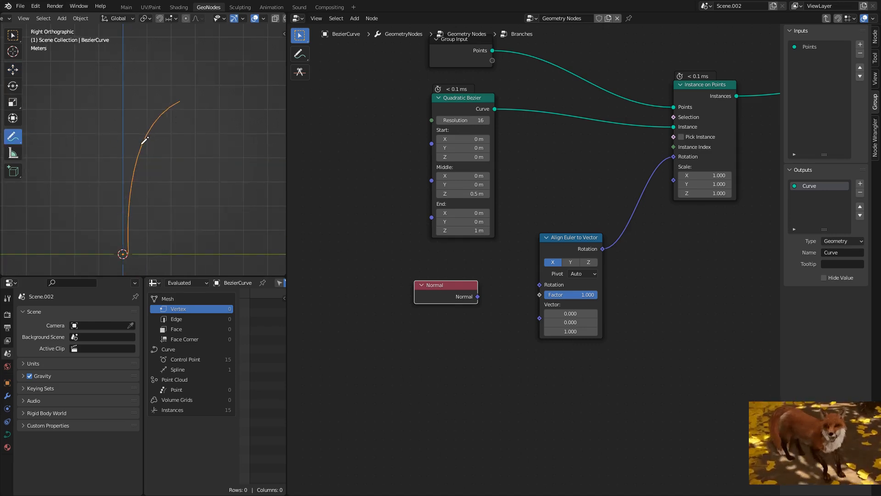
mouse_move(105, 126)
left_mouse_down()
mouse_move(104, 114)
mouse_move(70, 95)
left_mouse_up()
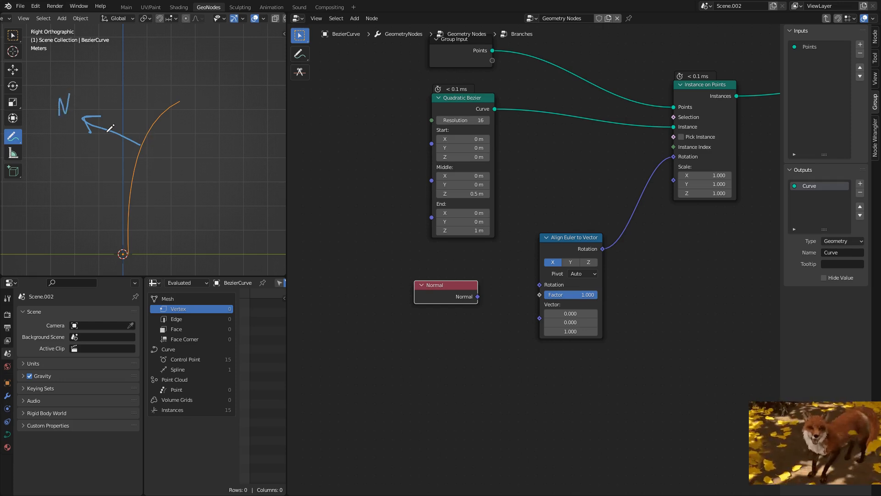
left_click_drag(123, 201, 74, 196)
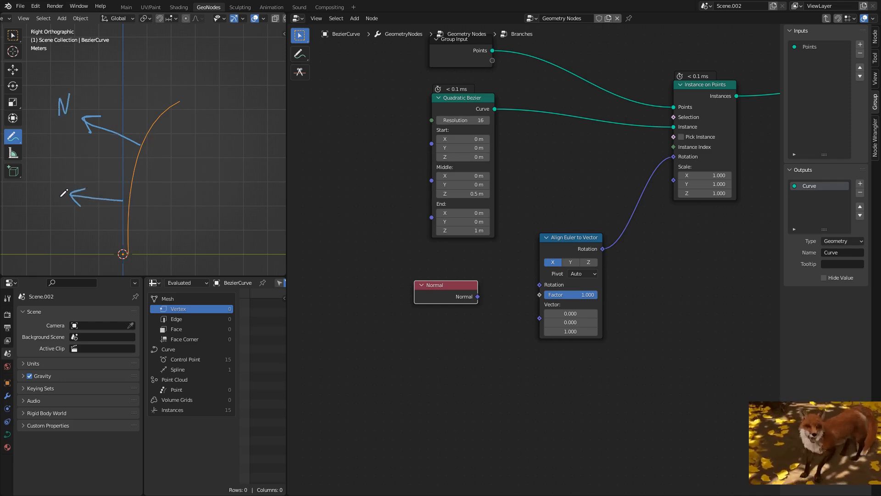
left_click_drag(140, 144, 162, 84)
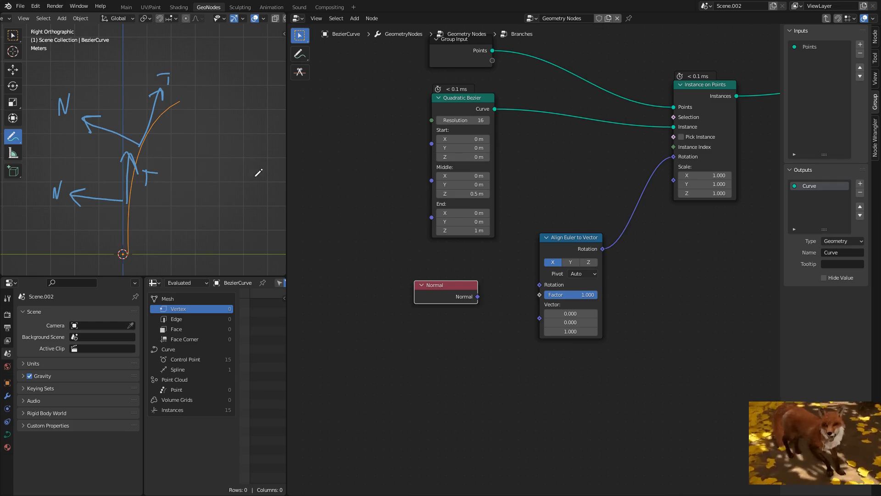
Connect Normal to Align Euler to Vector's Vector input and insert a Vector Rotate node between them
left_click_drag(537, 318, 539, 318)
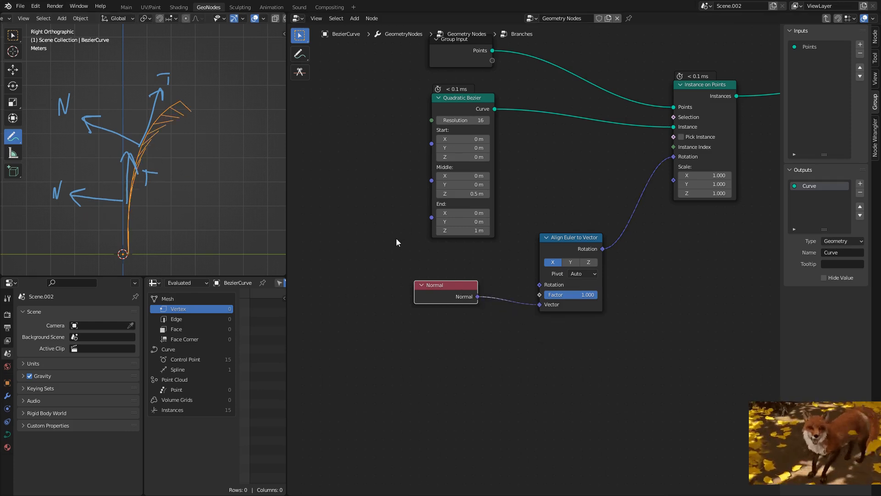
left_click_drag(456, 285, 384, 289)
middle_click_drag(430, 340, 450, 317)
key("shift+a")
type("vect")
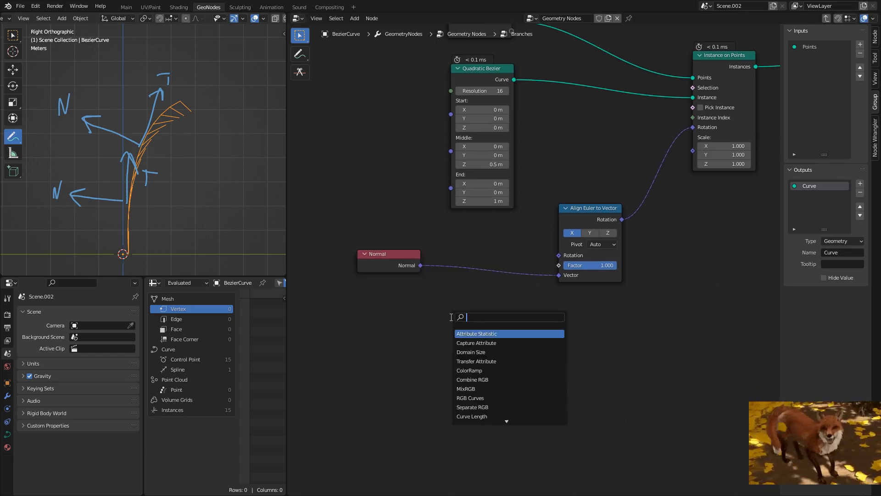
type("or")
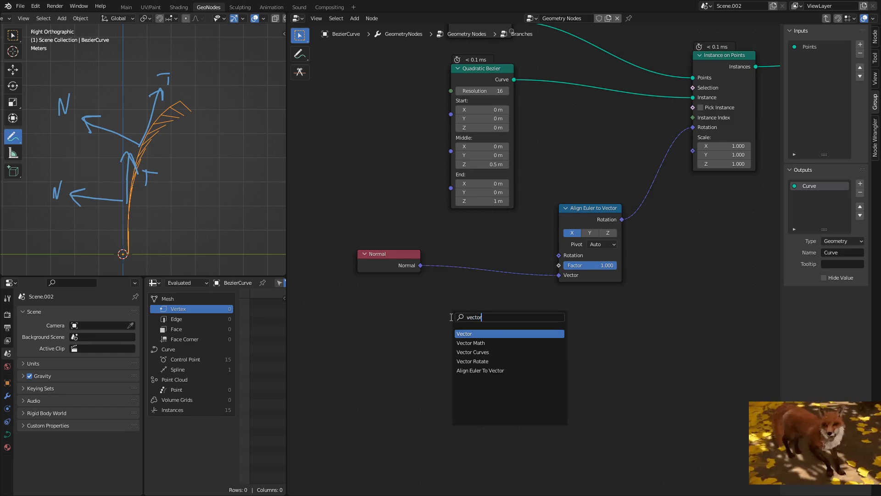
key("Down")
key("Down")
key("Down")
key("Return")
left_click(481, 283)
mouse_move(396, 256)
left_mouse_down()
mouse_move(373, 258)
mouse_move(398, 250)
left_mouse_up()
left_click_drag(475, 307, 467, 294)
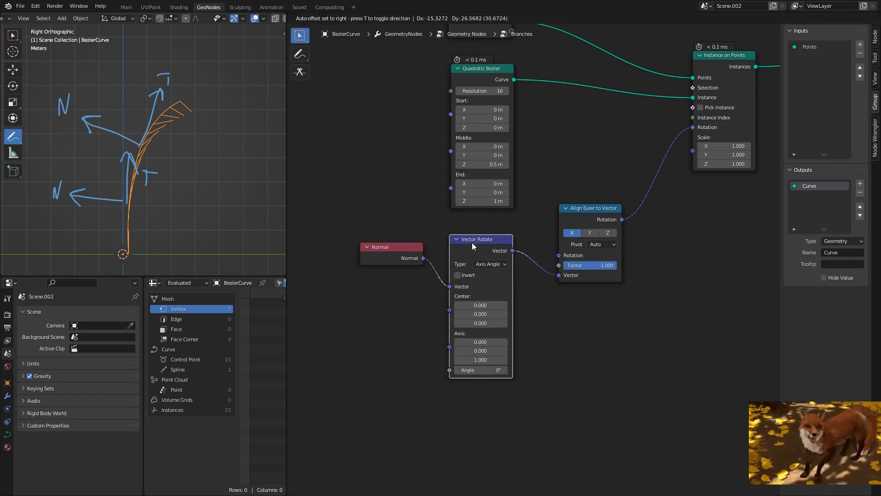
Add a Curve Tangent node and connect its Tangent output to Vector Rotate's Axis
middle_click_drag(429, 316, 468, 290)
left_click(415, 310)
key("shift+a")
left_click(416, 310)
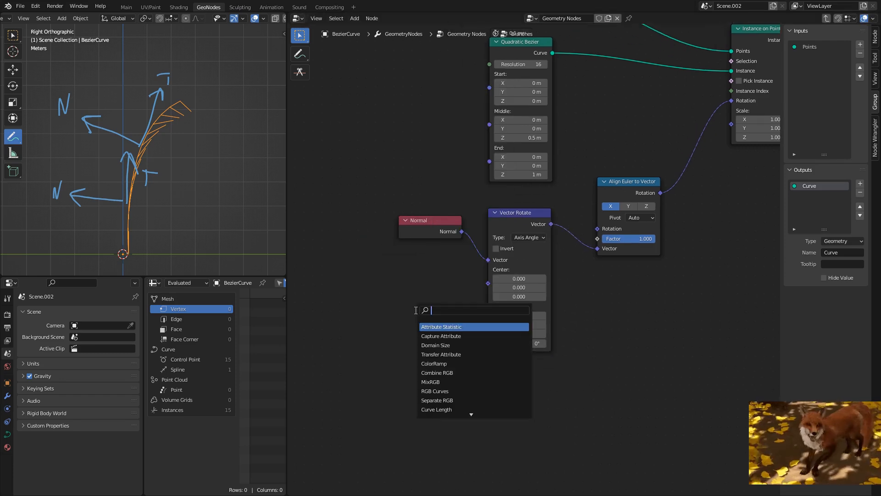
type("tang")
key("Return")
left_click(427, 320)
left_click_drag(432, 317, 488, 320)
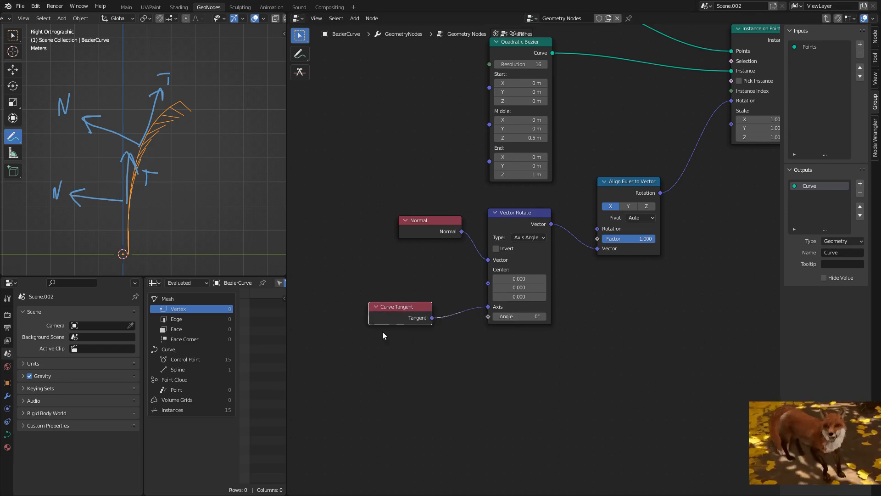
left_click_drag(405, 302, 410, 268)
Add a Random Value node driving Vector Rotate's Angle and set its Max to 6.283
left_click(421, 329)
key("shift+a")
type("rand")
key("Return")
left_click(422, 330)
left_click_drag(422, 330, 486, 317)
left_click(400, 363)
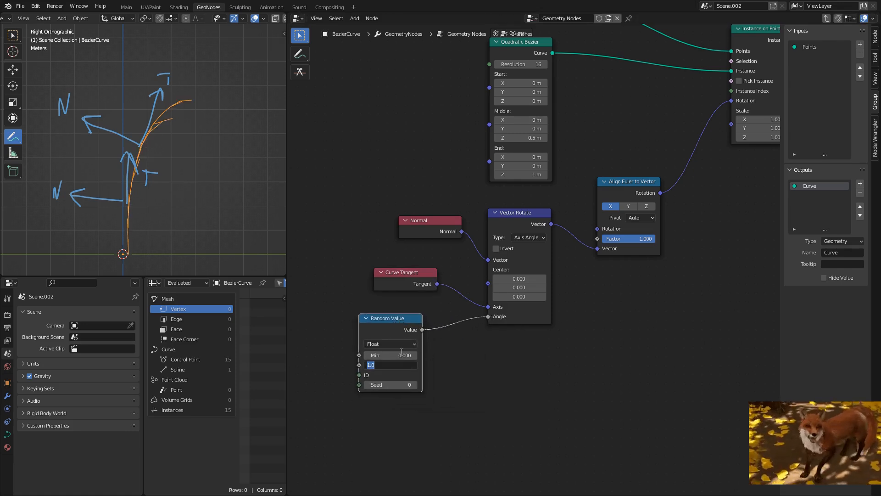
key("Return")
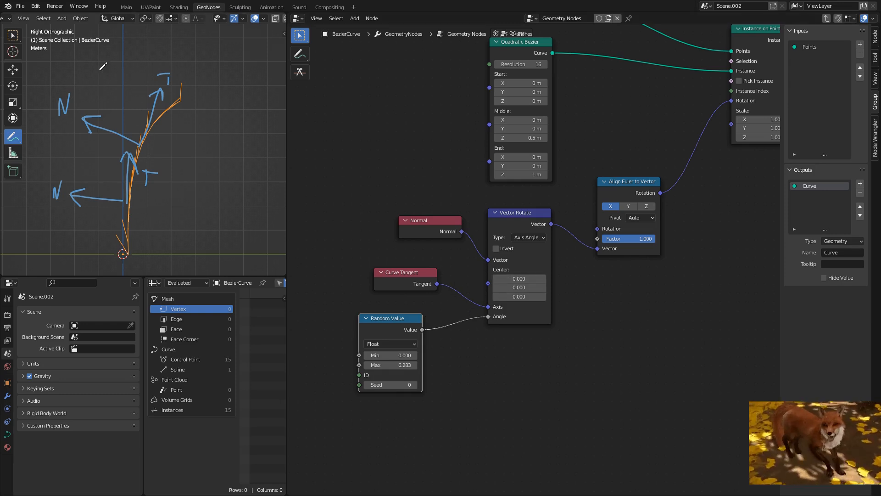
Switch back to the Move tool and set the Align Euler to Vector axis to Z
middle_click_drag(91, 68, 83, 101)
left_click(13, 70)
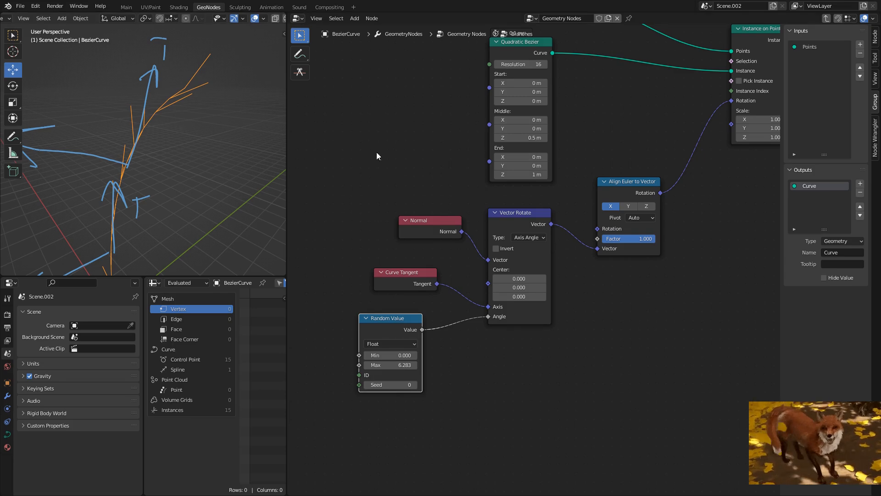
scroll(521, 216, "up", 2)
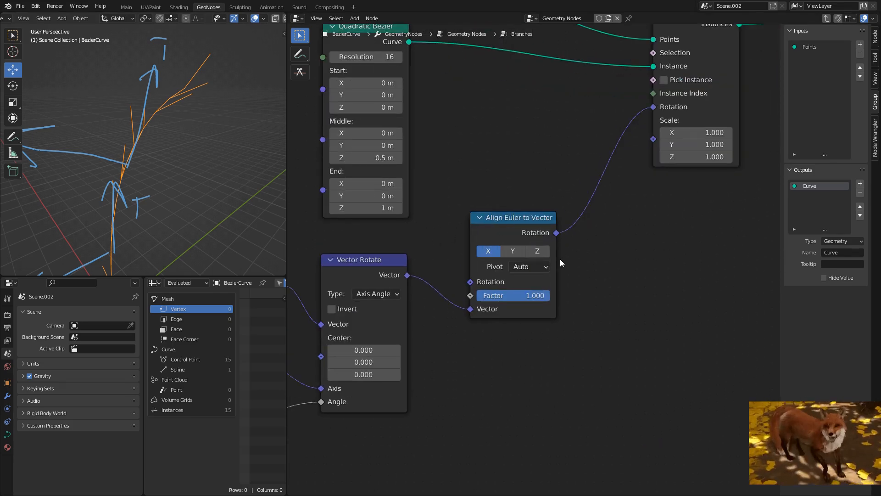
left_click(537, 251)
middle_click_drag(413, 164, 522, 280)
left_click_drag(480, 144, 488, 146)
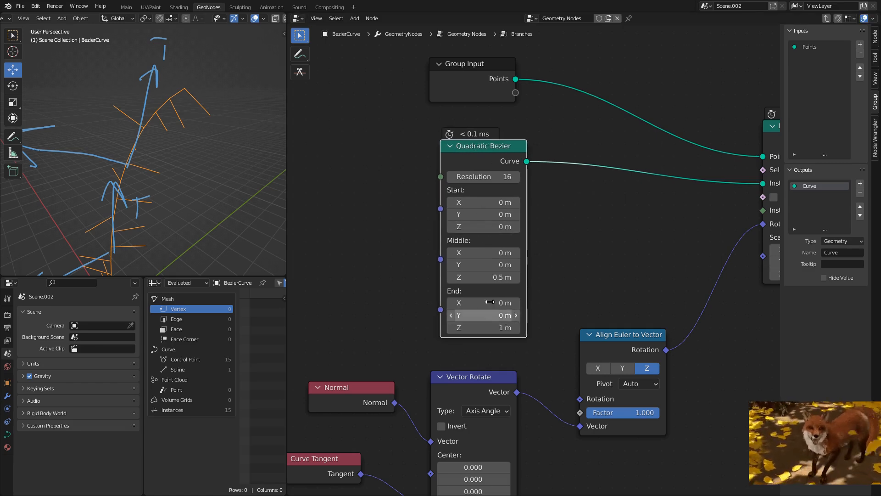
Erase the annotation strokes around the curve and return to the Move tool
middle_click_drag(531, 363, 524, 218)
scroll(523, 219, "down", 1)
scroll(524, 219, "down", 1)
middle_click_drag(202, 194, 51, 129)
left_click(14, 133)
middle_click_drag(108, 133, 144, 151, "shift")
mouse_move(184, 64)
left_mouse_down("ctrl")
mouse_move(179, 115)
mouse_move(80, 139)
mouse_move(121, 71)
left_mouse_up("ctrl")
mouse_move(150, 215)
left_mouse_down("ctrl")
mouse_move(172, 170)
mouse_move(118, 216)
left_mouse_up("ctrl")
mouse_move(108, 205)
middle_mouse_down()
mouse_move(133, 143)
mouse_move(177, 122)
mouse_move(202, 138)
mouse_move(193, 170)
mouse_move(154, 172)
middle_mouse_up()
left_click(14, 73)
Set the Random Value node's Seed to 4 and inspect the branch directions in the viewport
middle_click_drag(354, 429, 476, 376)
left_click(476, 379)
left_click(475, 378)
left_click(475, 378)
left_click(475, 379)
middle_click_drag(397, 250, 401, 307)
middle_click_drag(189, 160, 160, 166)
scroll(473, 261, "down", 2)
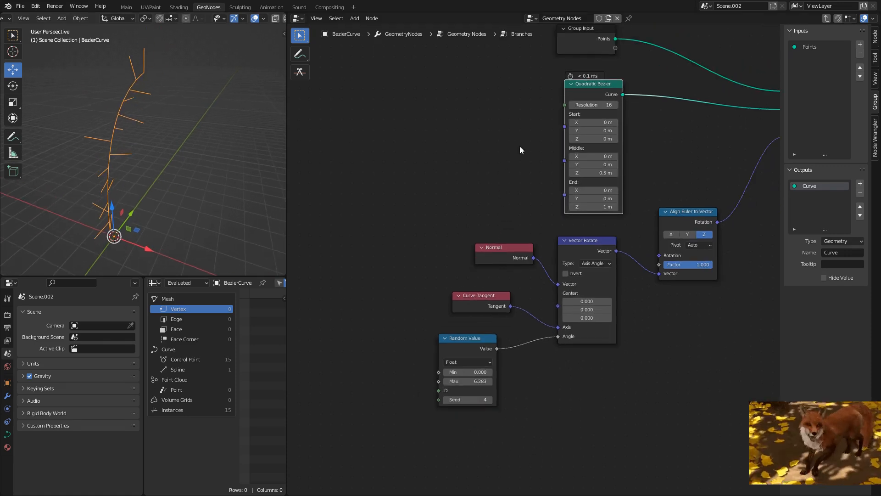
Duplicate the Group Input node and place the copy near the Random Value node
middle_click_drag(506, 173, 519, 212)
left_click(590, 73)
key("shift+d")
left_click(424, 331)
middle_click_drag(437, 344, 451, 285)
scroll(451, 285, "up", 3)
Add an Integer group input named Seed and connect it to the Random Value node's Seed
left_click(861, 45)
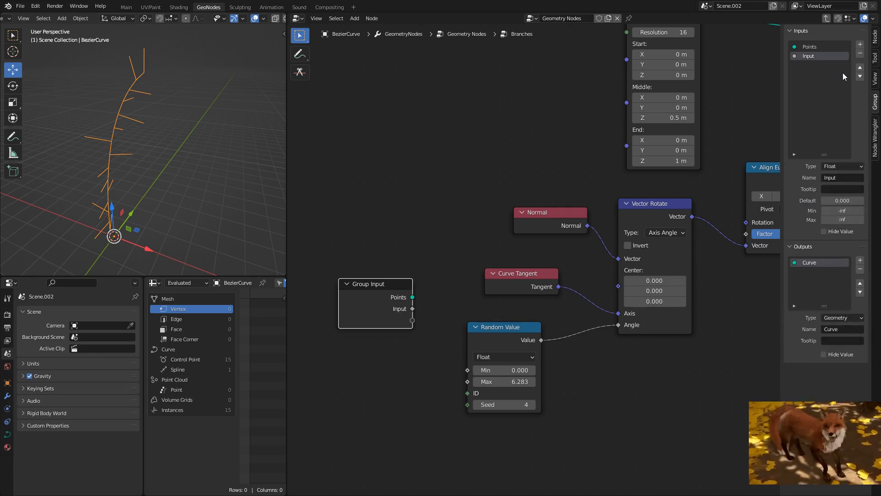
left_click(838, 166)
left_click(842, 207)
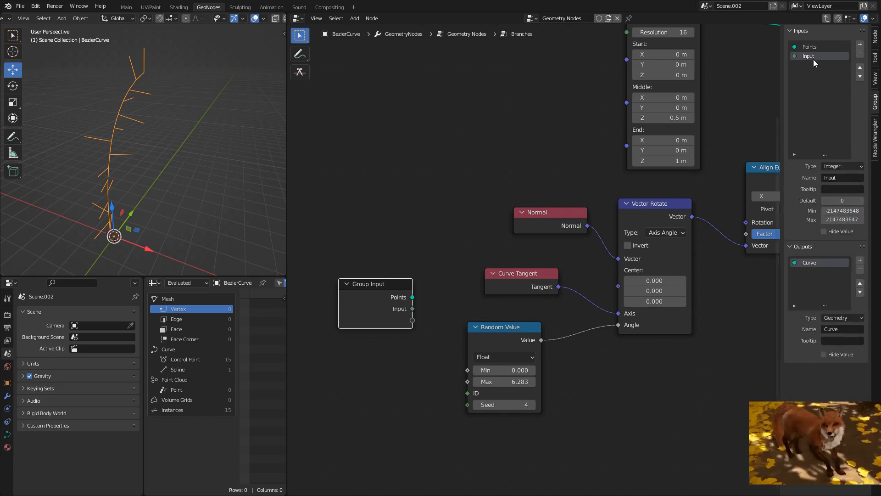
type("Seed")
left_click_drag(411, 308, 397, 370)
left_click_drag(469, 404, 468, 404)
left_click_drag(382, 353, 405, 373)
Move Group Output farther right and insert a Realize Instances node after Instance on Points
middle_click_drag(607, 273, 473, 294)
middle_click_drag(573, 236, 553, 385)
middle_click_drag(579, 264, 466, 268)
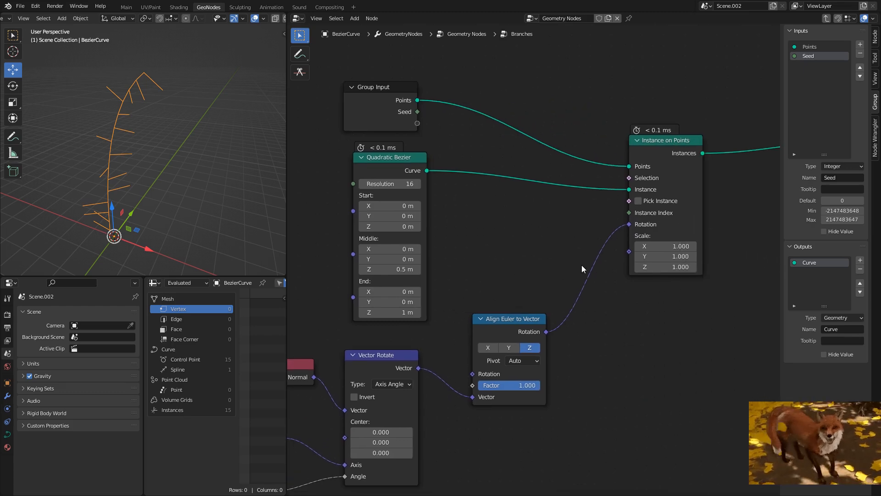
middle_click_drag(467, 216, 354, 305)
left_click(533, 212)
key("g")
left_click(662, 205)
middle_click_drag(441, 252, 529, 237)
left_click(534, 255)
key("shift+a")
type("reali")
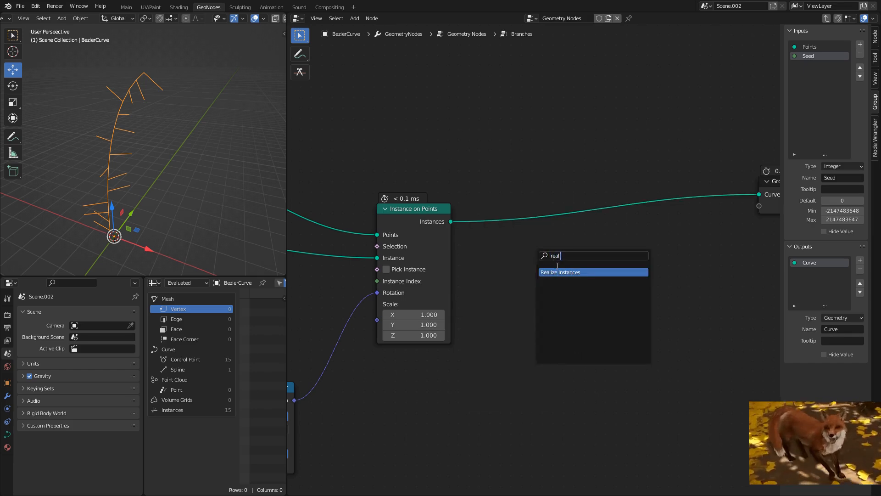
key("Return")
left_click(514, 214)
Insert the Solidify group between Realize Instances and Group Output, then shift Solidify and Group Output to the right
middle_click_drag(527, 220, 421, 233)
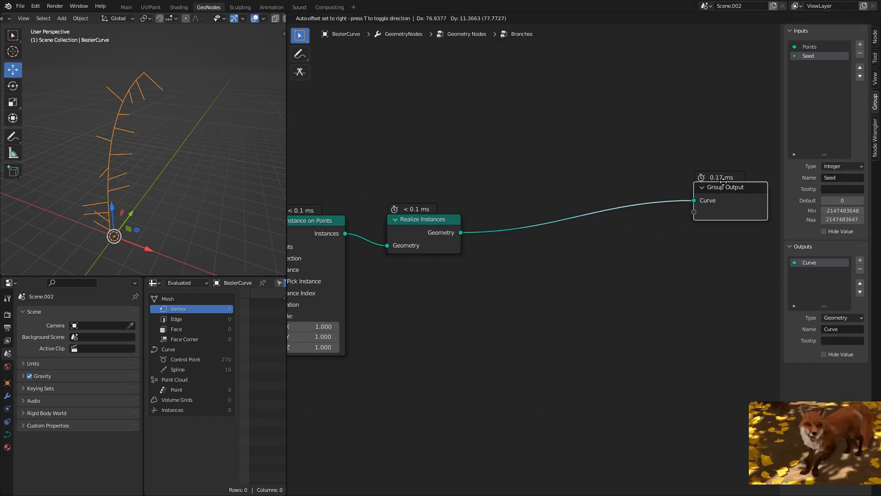
key("shift+a")
mouse_move(508, 283)
type("solid")
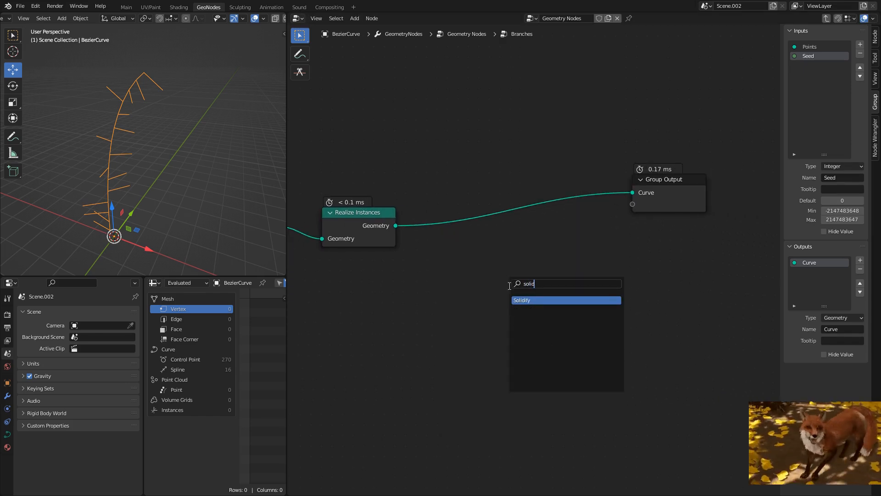
key("Return")
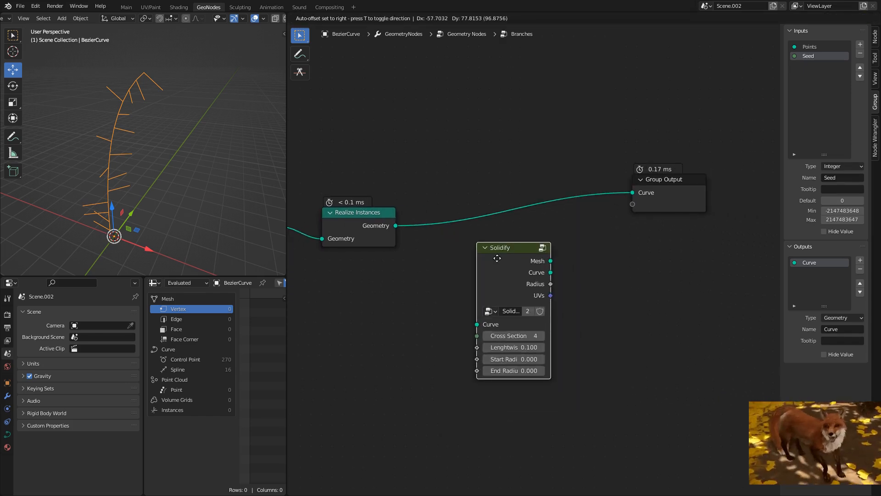
left_click(514, 253)
left_click_drag(514, 252, 515, 196)
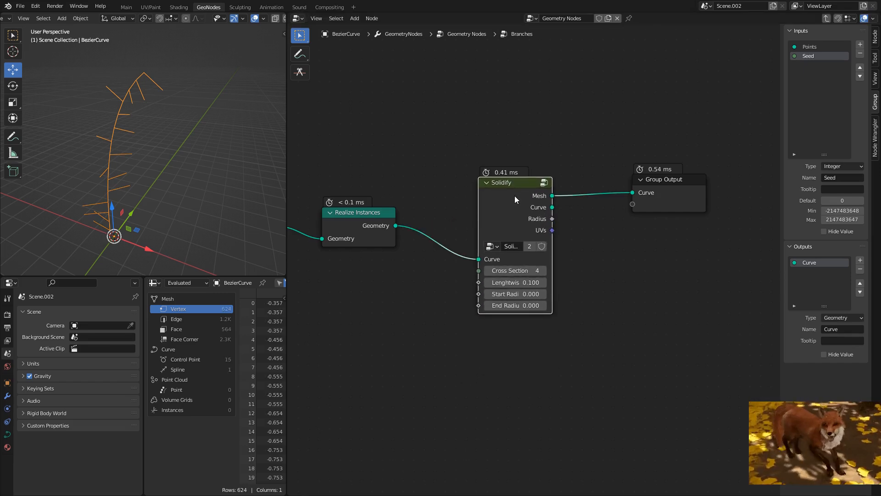
left_click_drag(478, 121, 648, 225)
key("g")
left_click(688, 229)
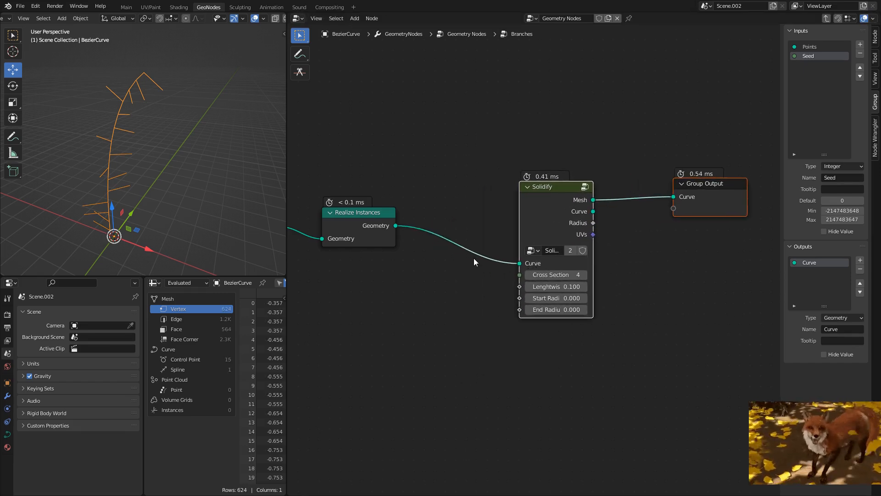
Set the branch Solidify node's Start Radius to 0.290
middle_click_drag(474, 258, 538, 242)
middle_click_drag(550, 291, 483, 285)
scroll(556, 282, "up", 2)
mouse_move(557, 278)
left_mouse_down()
mouse_move(571, 278)
mouse_move(564, 291)
mouse_move(571, 291)
mouse_move(559, 292)
left_mouse_up()
Leave the Branches group and connect the trunk Solidify's Mesh output to Join Geometry
scroll(665, 200, "down", 2)
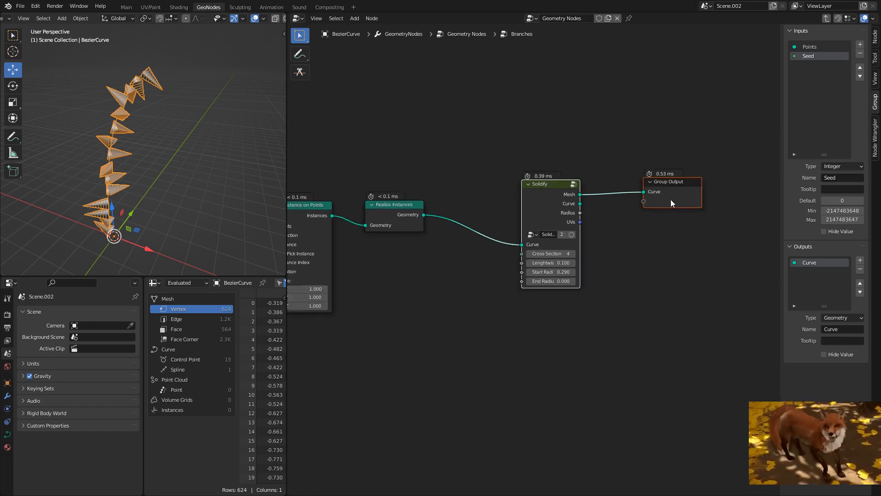
key("Tab")
middle_click_drag(565, 217, 599, 264)
right_click_drag(600, 265, 482, 288, "ctrl")
middle_click_drag(440, 307, 384, 328)
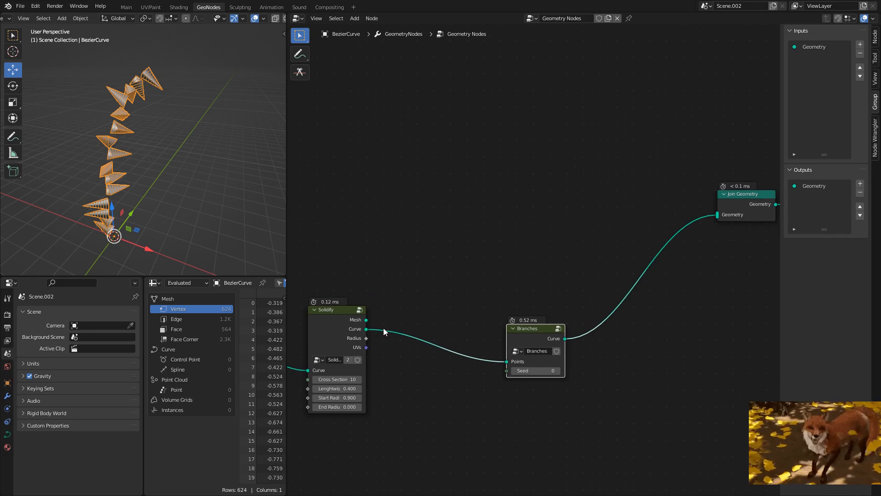
left_click_drag(366, 320, 717, 214)
middle_click_drag(438, 327, 592, 240)
Set the trunk Solidify's End Radius to 0 and Start Radius to 0.340, then inspect the trunk and branches
scroll(544, 298, "up", 4)
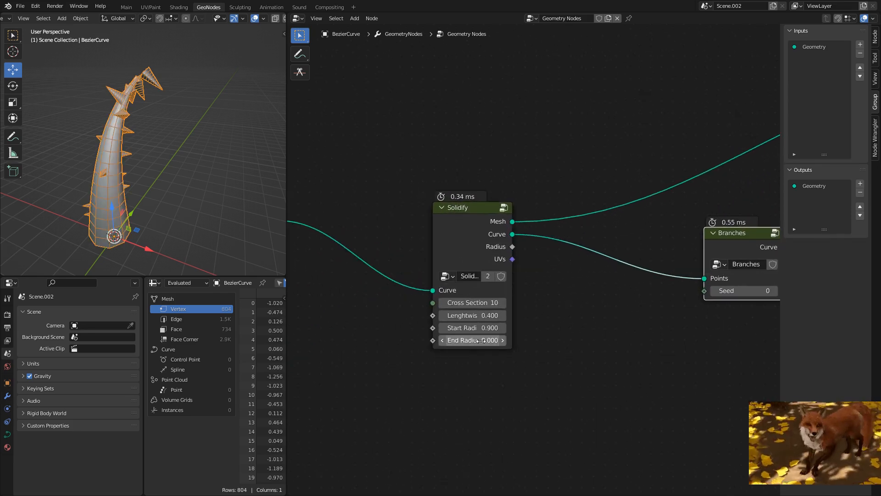
left_click(482, 341)
type("0")
key("Return")
left_click_drag(484, 327, 450, 328)
middle_click_drag(204, 155, 165, 147)
middle_click_drag(252, 165, 173, 177)
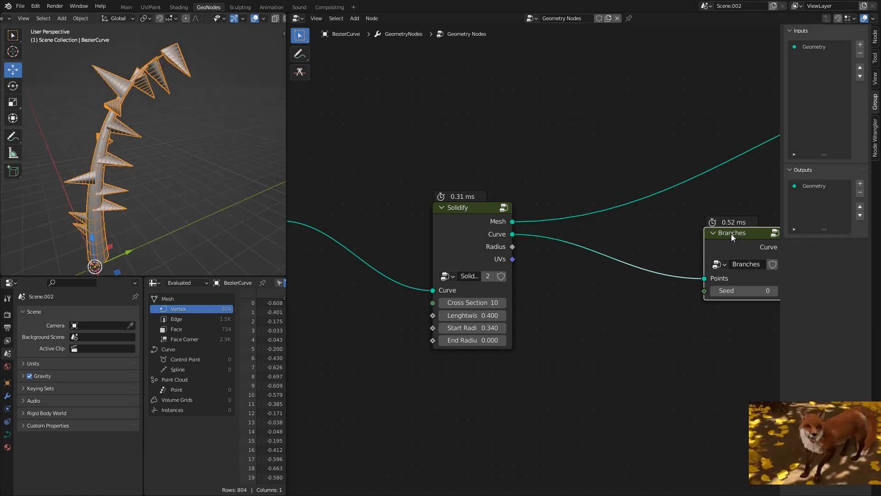
Add a Float input named Parent Radius to the Branches group
key("Tab")
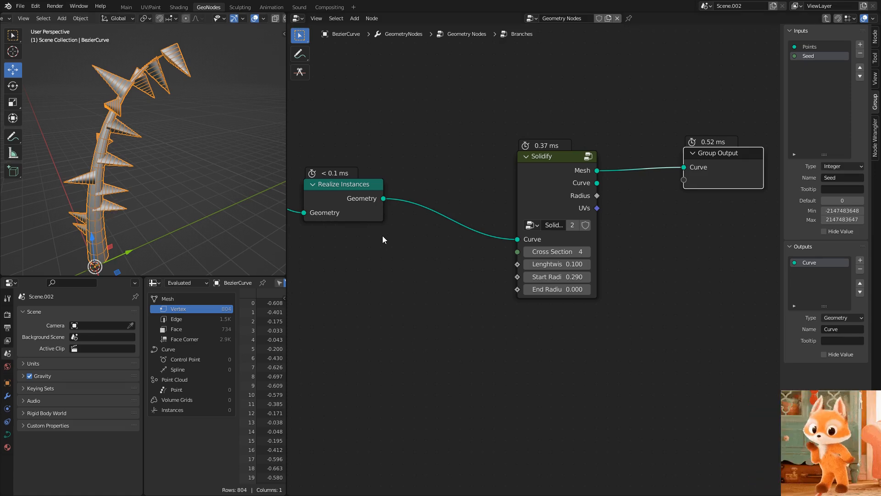
middle_click_drag(386, 235, 426, 242)
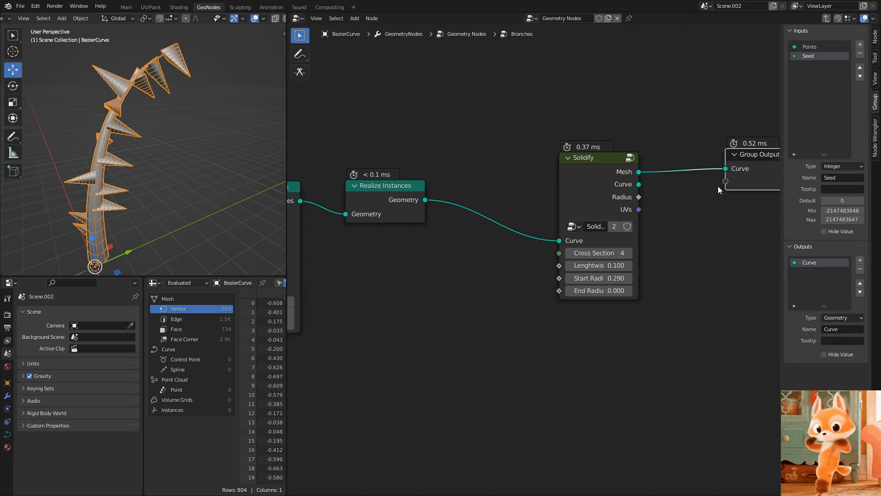
left_click(861, 44)
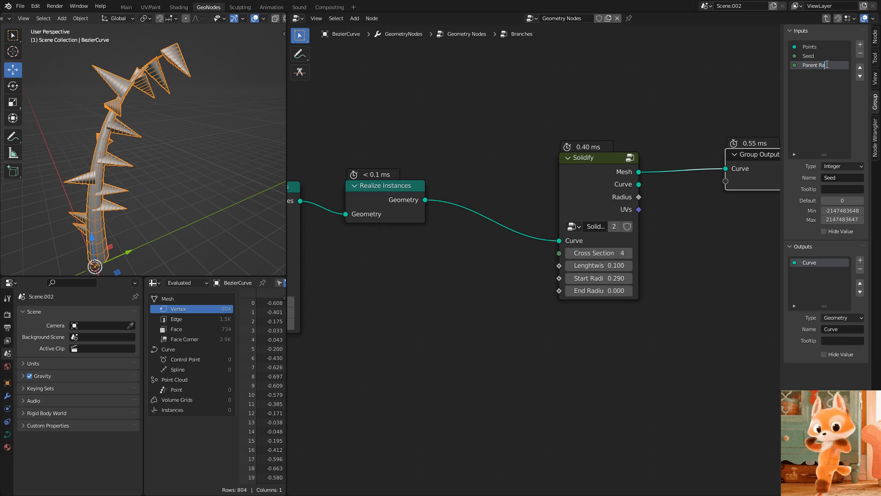
key("Return")
left_click(834, 168)
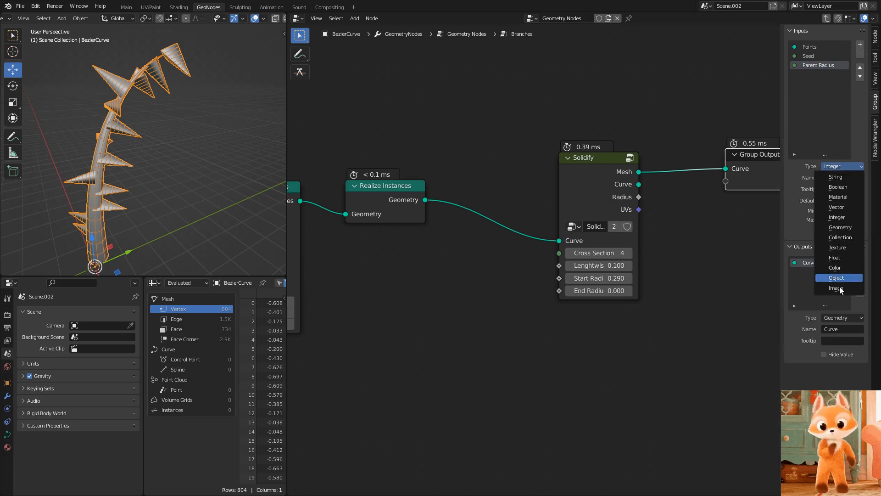
left_click(839, 260)
Return to the parent node tree and connect the trunk Solidify's Radius output to the Branches group's Parent Radius input
key("Tab")
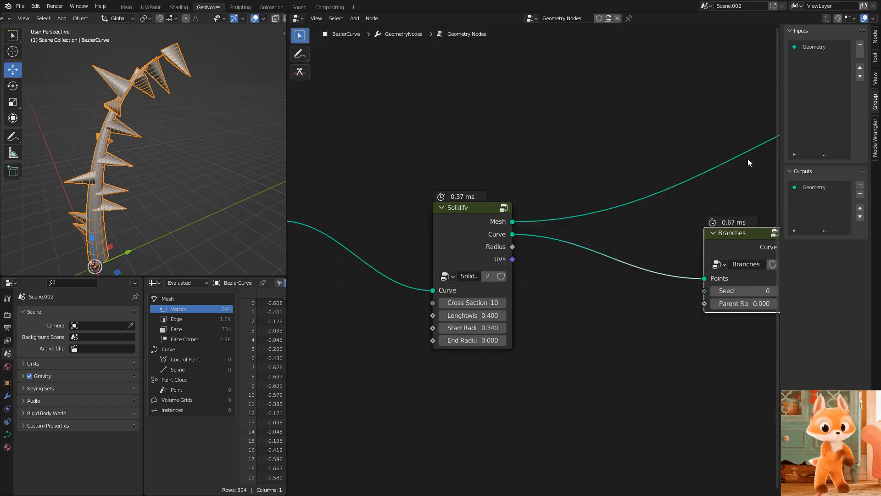
middle_click_drag(622, 198, 492, 217)
scroll(489, 219, "down", 3)
left_click_drag(432, 256, 577, 316)
scroll(452, 259, "up", 7)
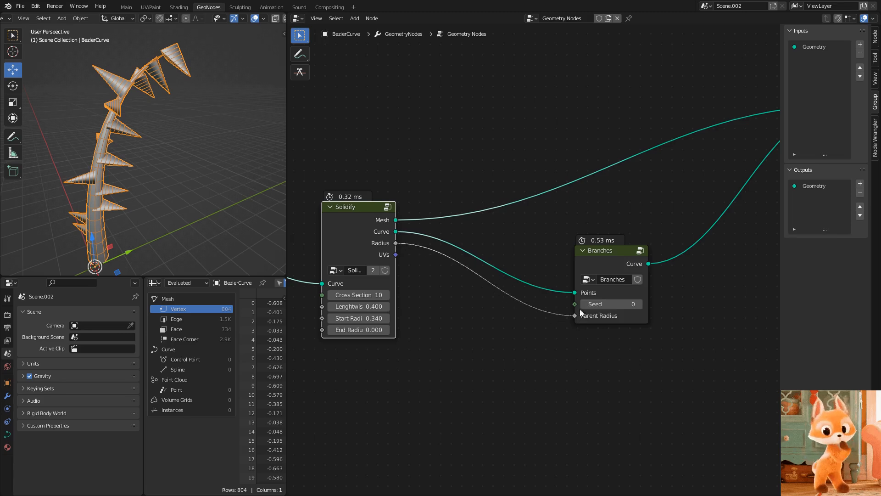
Inside the Branches group, duplicate Group Input and place the copy between Realize Instances and Solidify
left_click(607, 252)
key("Tab")
middle_click_drag(443, 281, 483, 271)
scroll(476, 269, "down", 6)
middle_click_drag(399, 274, 579, 255)
middle_click_drag(405, 266, 444, 308)
left_click(414, 208)
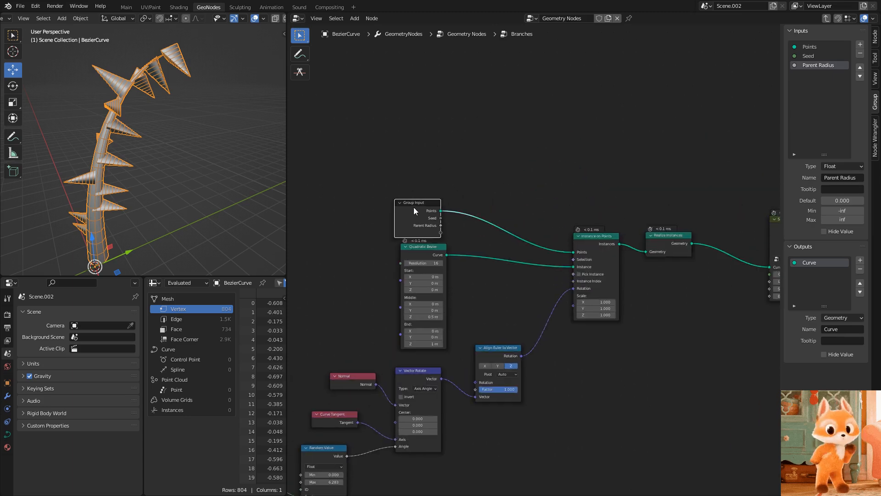
middle_click_drag(413, 208, 390, 227)
key("shift+d")
left_click(669, 310)
middle_click_drag(669, 310, 552, 329)
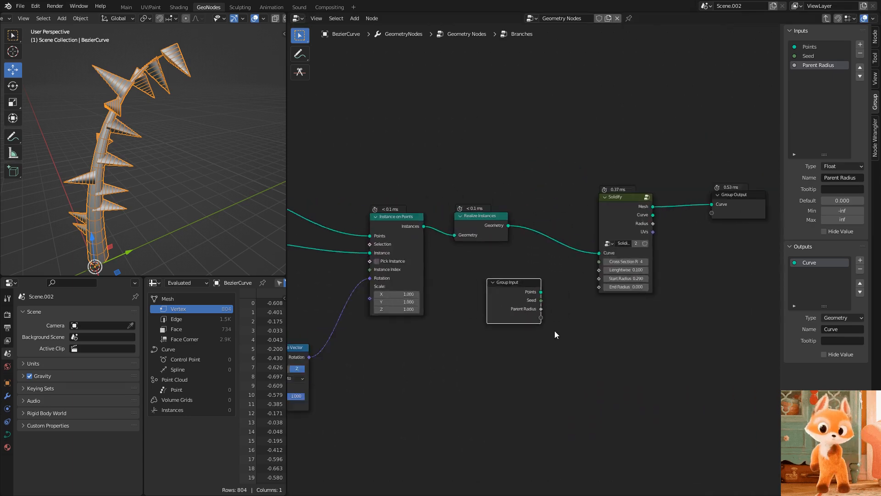
Connect the duplicated Group Input's Parent Radius to the branch Solidify's Start Radius, then inspect the branches
scroll(552, 328, "up", 2)
left_click_drag(549, 326, 519, 324)
left_click_drag(610, 297, 622, 285)
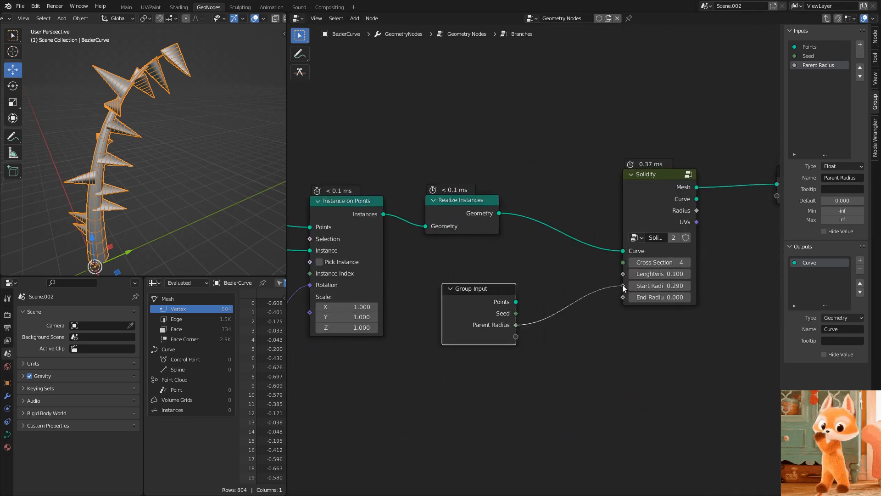
middle_click_drag(136, 145, 142, 191)
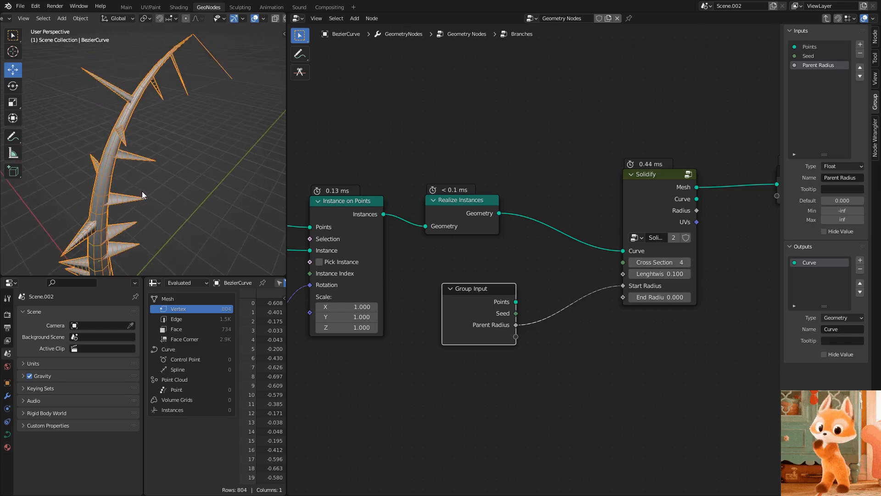
middle_click_drag(580, 288, 506, 292)
left_click_drag(409, 292, 410, 290)
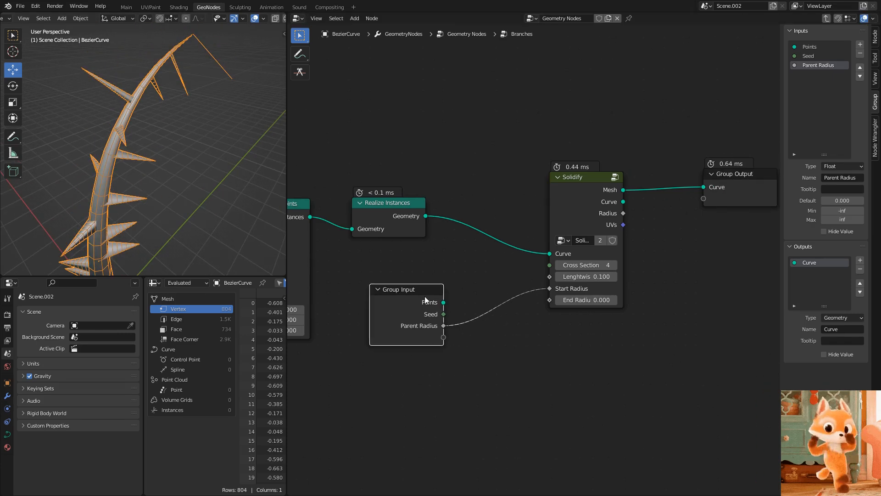
Set the branch Solidify's Cross Section value to 9 and check the rounder branches in the viewport
scroll(556, 318, "up", 2)
left_click(627, 265)
left_click(626, 265)
left_click(626, 265)
left_click(626, 265)
left_click(626, 265)
middle_click_drag(140, 184, 132, 153)
key("alt+shift+z")
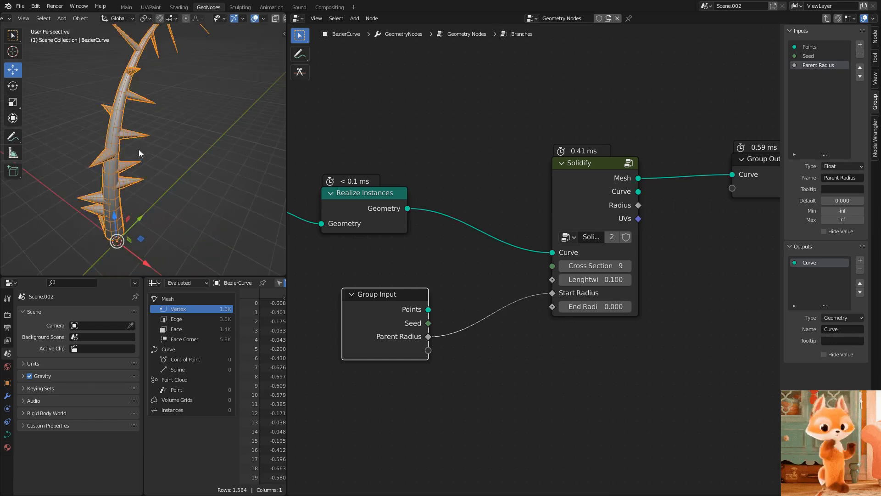
Shift the branch Solidify and Group Output away from Group Input to make room for another node
middle_click_drag(552, 247, 506, 262)
left_click_drag(466, 129, 696, 251)
key("g")
left_click(563, 235)
Insert an Add math node on the link between Parent Radius and the branch Solidify's Start Radius
middle_click_drag(476, 352, 487, 320)
left_click(501, 342)
key("shift+a")
type("add")
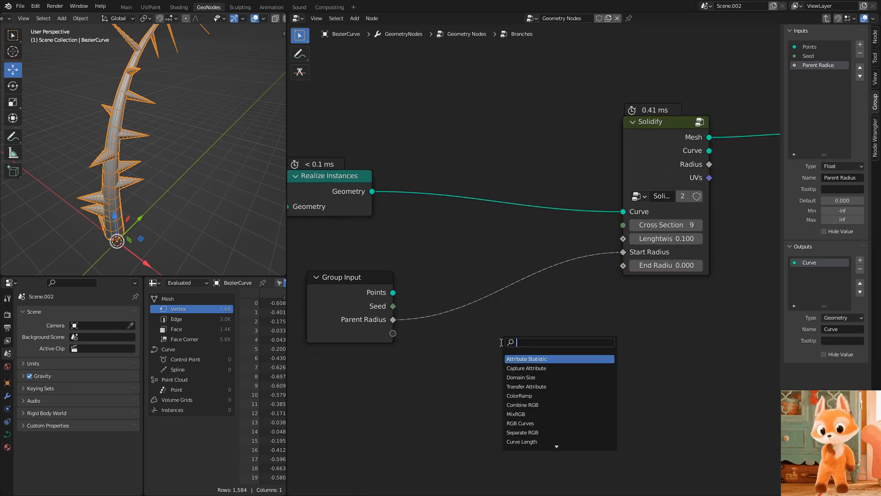
key("Return")
left_click(472, 297)
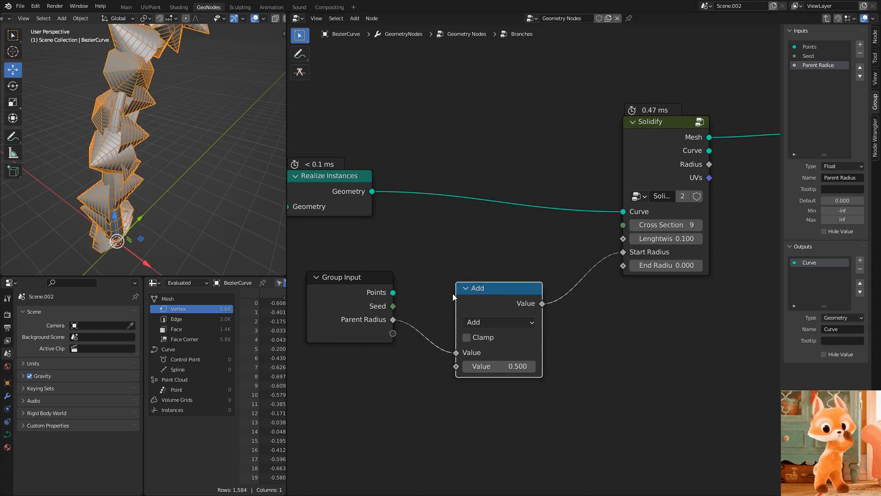
Switch the math node's operation to Multiply, set its second value to 1.000, and inspect the branches
left_click(498, 322)
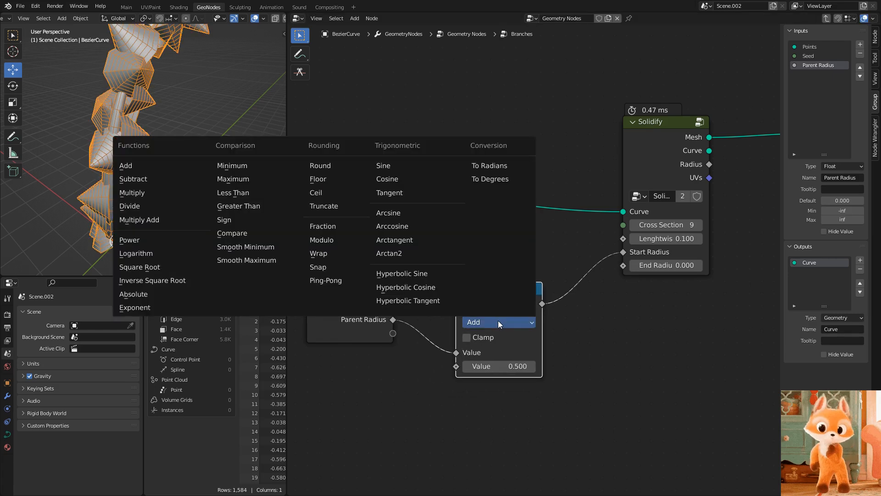
left_click(154, 192)
left_click_drag(495, 288, 495, 266)
left_click_drag(501, 343, 525, 344)
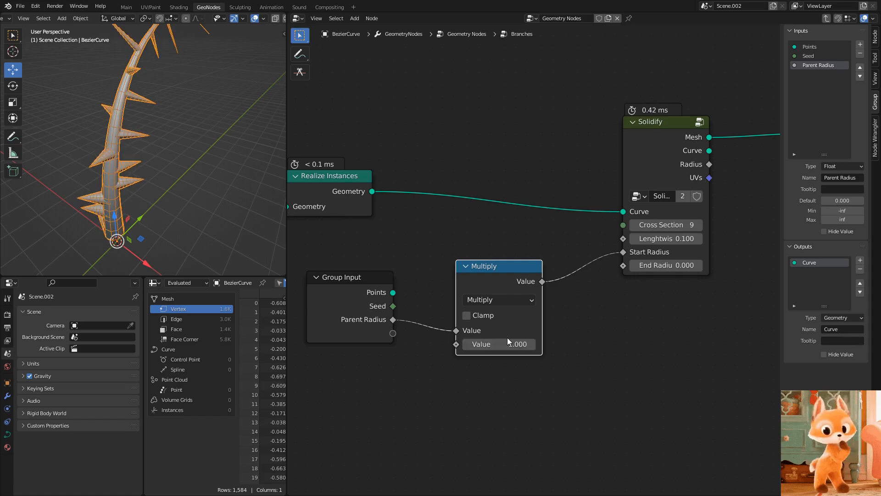
middle_click_drag(216, 170, 156, 188)
Add another Float input named Radius to the Branches group
left_click(367, 288)
left_click(861, 45)
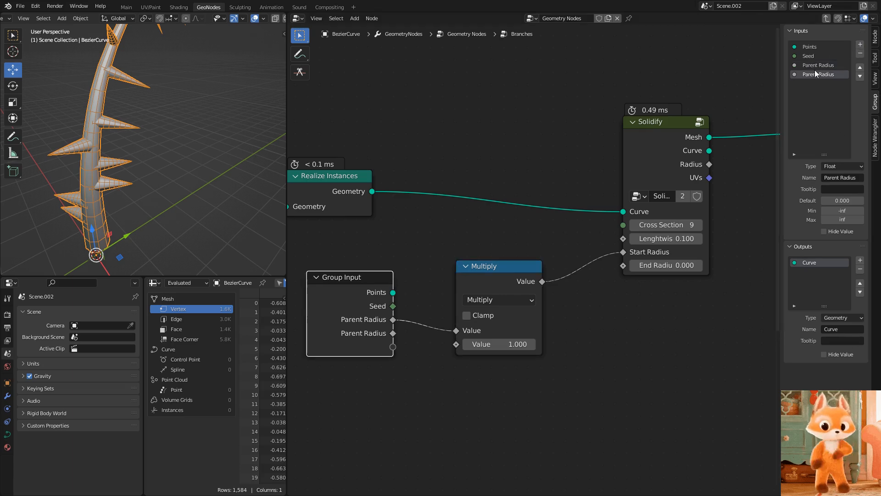
type("Radius")
key("Return")
middle_click_drag(745, 150, 757, 134)
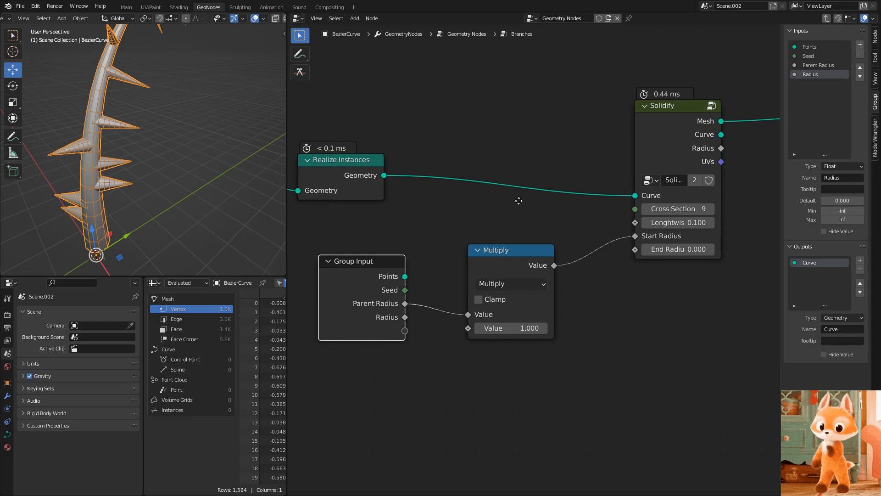
Give the Radius input a default of 1 and a minimum of 0, and connect it to Multiply's second value
left_click(843, 201)
type("1")
key("Return")
left_click(843, 210)
type("0")
key("Return")
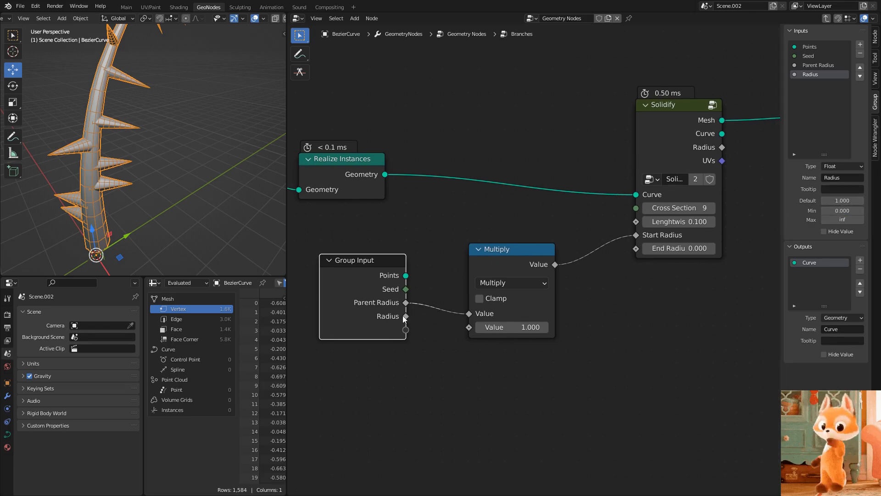
left_click_drag(454, 328, 467, 328)
Leave the Branches group, set its Radius to 0.810, and save the file
key("Tab")
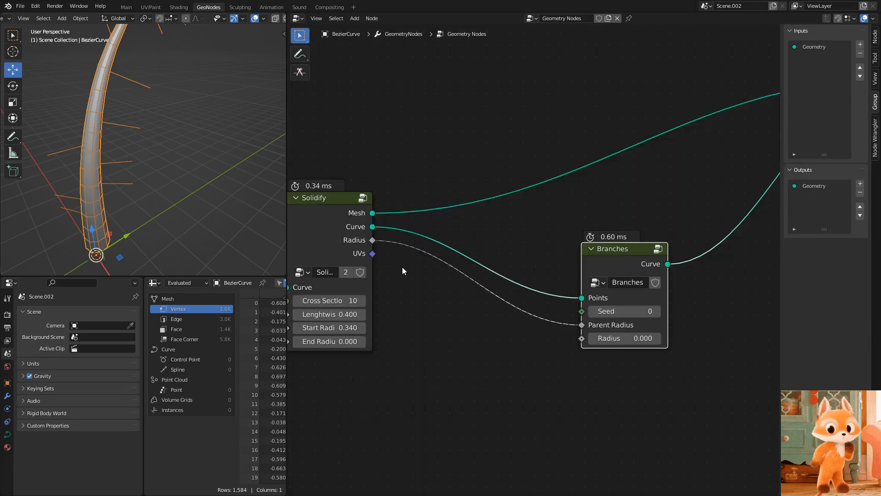
middle_click_drag(591, 309, 506, 280)
left_click_drag(537, 309, 574, 309)
scroll(115, 127, "down", 3)
middle_click_drag(517, 211, 565, 235)
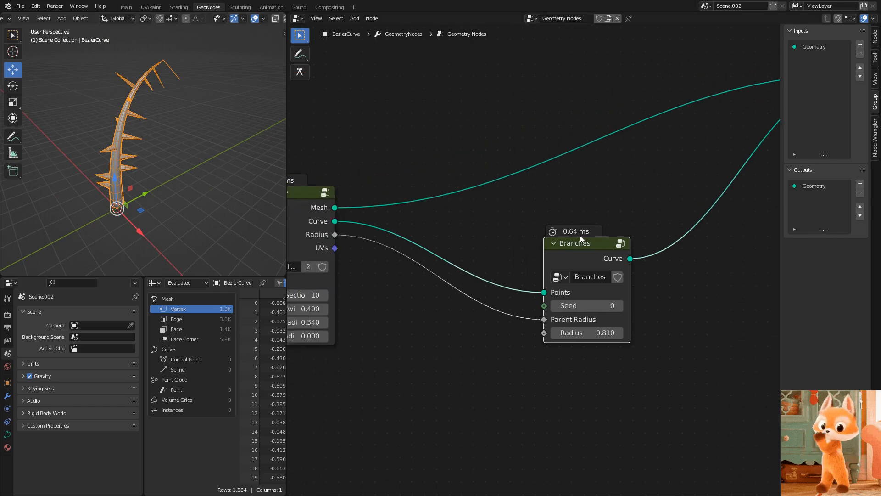
key("ctrl+s")
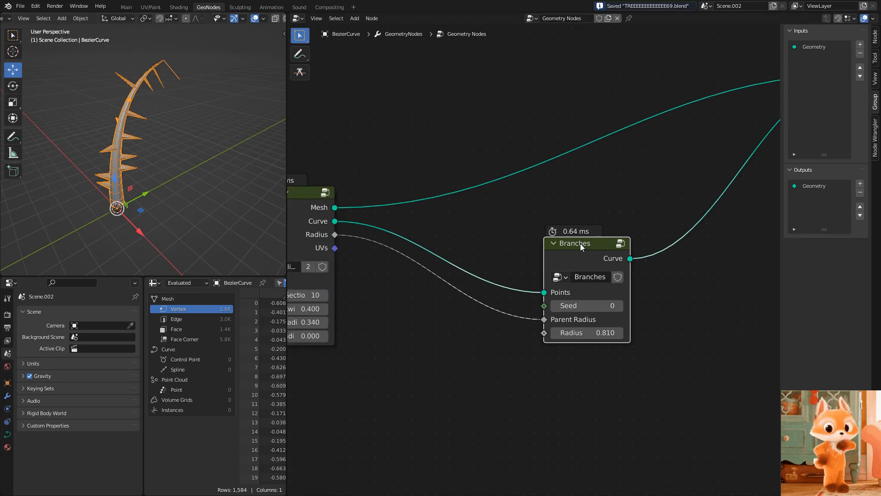
Inside the Branches group, separate the overlapping Group Input and Quadratic Bezier nodes and move them above the rotation nodes
key("Tab")
middle_click_drag(124, 171, 129, 168)
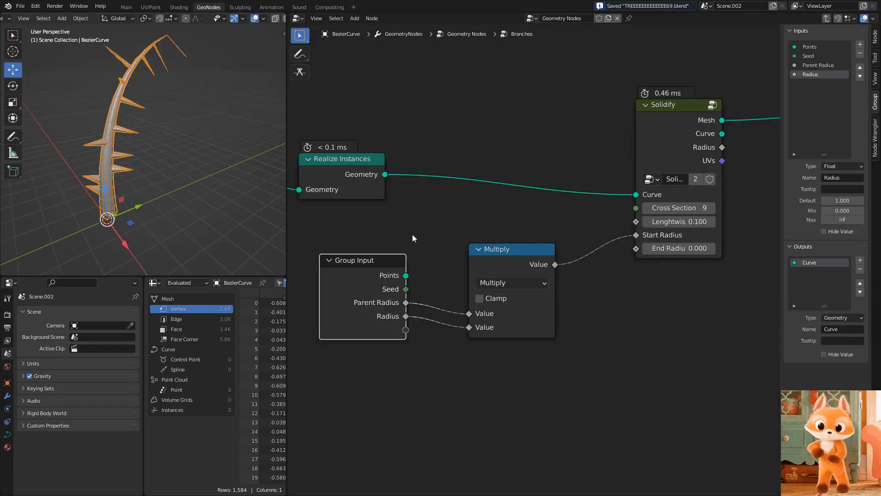
scroll(459, 248, "down", 8)
middle_click_drag(307, 284, 606, 212)
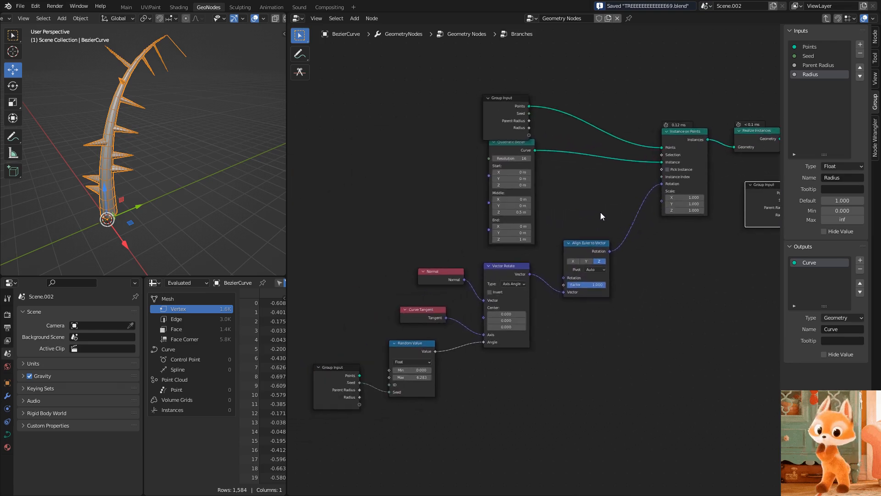
left_click_drag(514, 136, 599, 99)
left_click_drag(512, 143, 516, 104)
Combine the branch rotation nodes into a node group named BranchRotation
middle_click_drag(440, 196, 462, 141)
left_click_drag(668, 430, 440, 187)
middle_click_drag(475, 205, 465, 213)
key("ctrl+g")
key("Tab")
left_click_drag(349, 330, 406, 292)
scroll(517, 272, "up", 2)
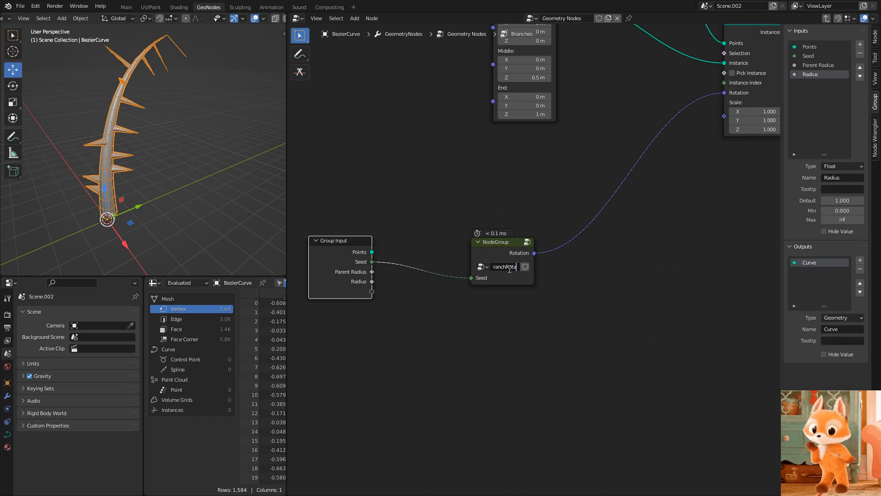
Move the BranchRotation group and its Group Input up beneath the Quadratic Bezier node
left_click_drag(480, 245, 477, 171)
left_click_drag(354, 242, 378, 154)
left_click_drag(497, 160, 494, 131)
middle_click_drag(544, 168, 463, 270)
middle_click_drag(214, 62, 199, 79, "shift")
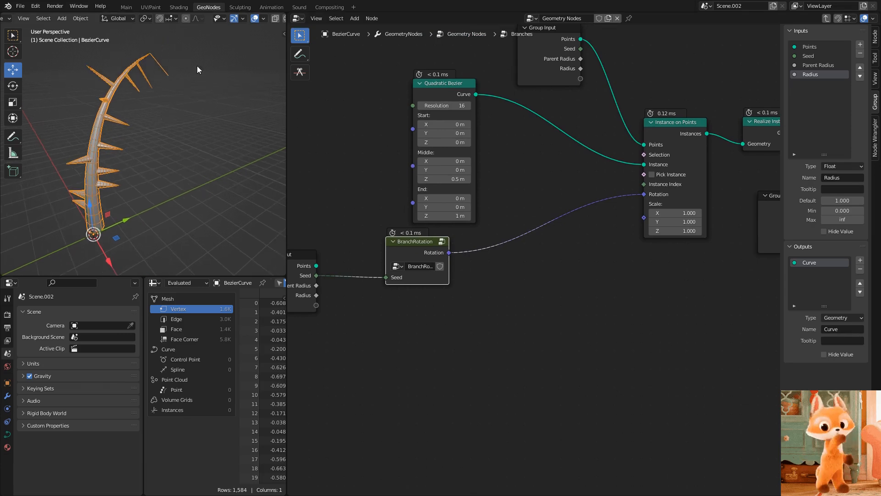
Add two more Float inputs named Start Length and End Length to the Branches group
scroll(568, 205, "up", 3)
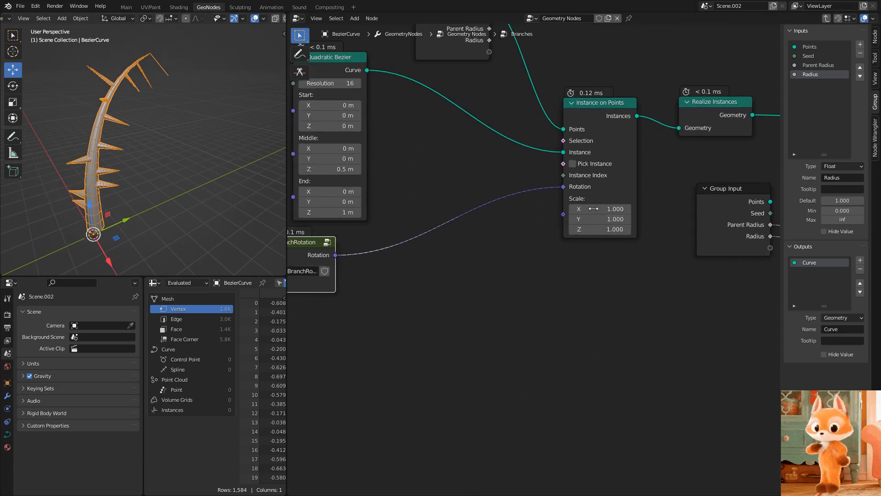
scroll(569, 224, "down", 1)
middle_click_drag(423, 212, 558, 190)
left_click(341, 225)
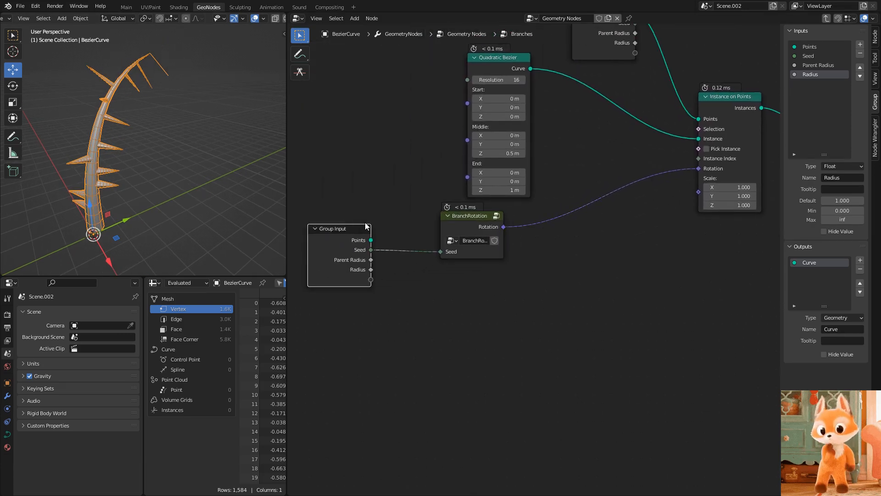
middle_click_drag(367, 226, 436, 203)
left_click(861, 45)
left_click(860, 45)
double_click(820, 83)
type("Start Length")
key("Return")
double_click(823, 92)
type("End Length")
key("Return")
Duplicate the rotation's Group Input and place the copy below the BranchRotation node
middle_click_drag(547, 181, 502, 158)
key("shift+d")
left_click(450, 264)
middle_click_drag(573, 272, 517, 260)
Add a Spline Length node and move the duplicated Group Input beneath it
left_click(517, 260)
key("shift+a")
type("spline")
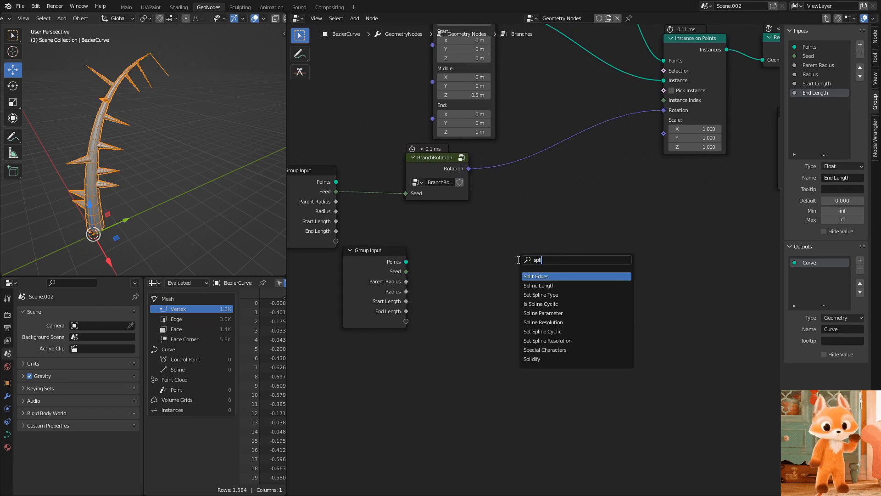
key("Return")
left_click(476, 261)
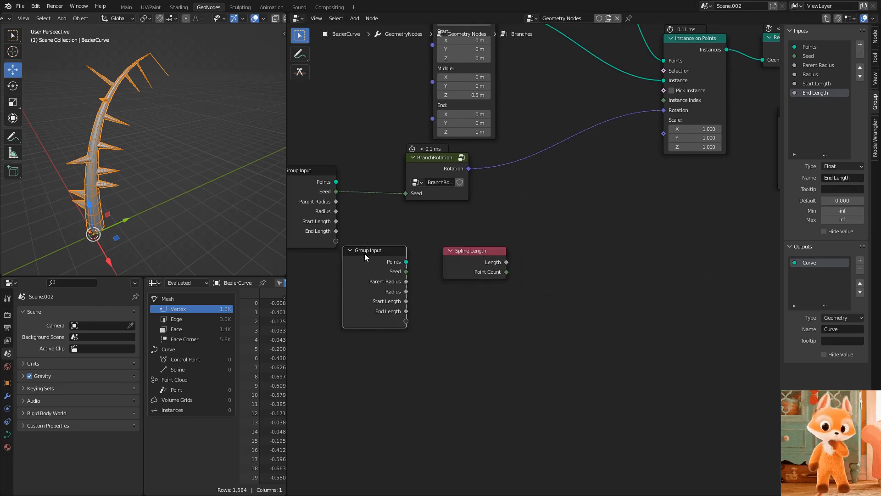
left_click_drag(364, 253, 501, 314)
mouse_move(487, 270)
left_mouse_down()
mouse_move(470, 272)
mouse_move(489, 263)
left_mouse_up()
Add a Map Range node below the link from BranchRotation to Instance on Points
left_click(578, 275)
key("shift+a")
type("map")
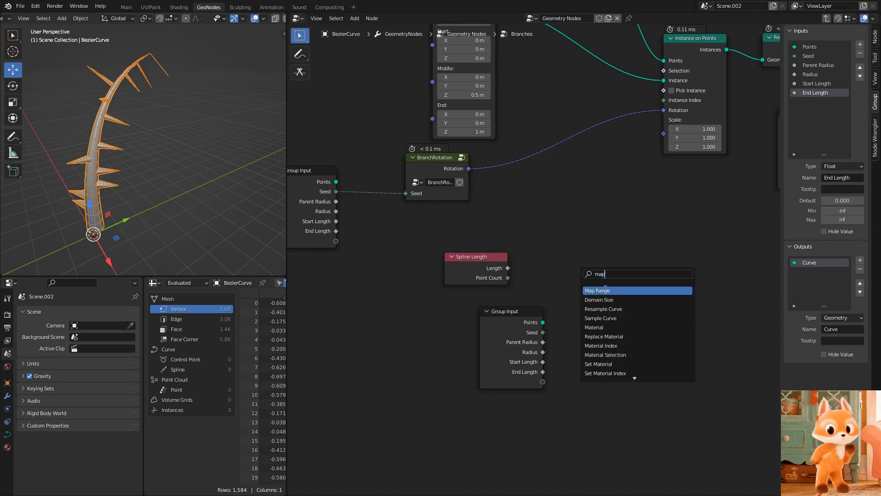
key("Return")
left_click(559, 235)
Replace the Spline Length node with a Spline Parameter node
left_click_drag(481, 268, 430, 269)
scroll(429, 270, "up", 1)
key("x")
key("shift+a")
type("spline para")
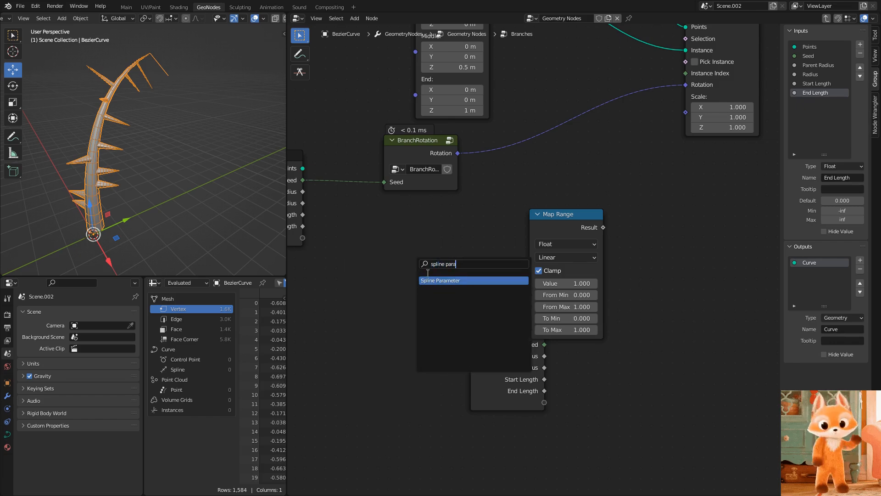
key("Return")
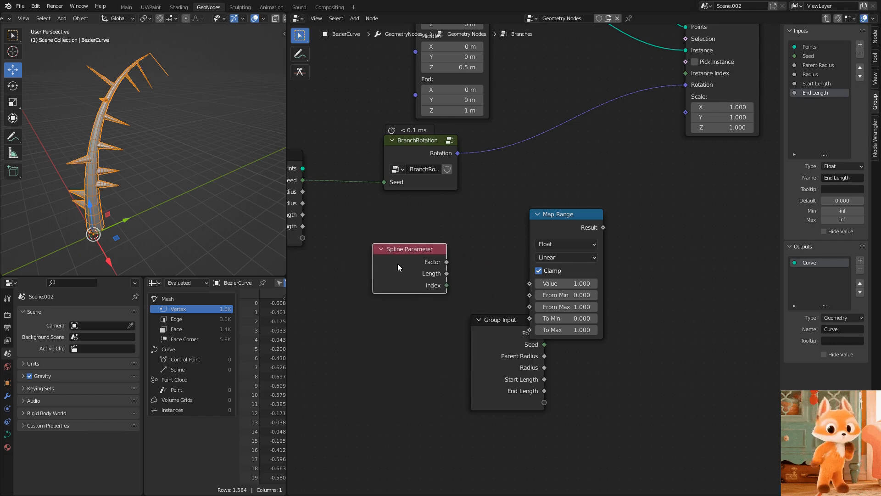
Connect Spline Parameter's Factor to Map Range's Value and spread the surrounding nodes apart
left_click_drag(531, 286, 531, 287)
left_click_drag(493, 322, 648, 328)
left_click_drag(428, 249, 398, 250)
left_click_drag(562, 217, 493, 228)
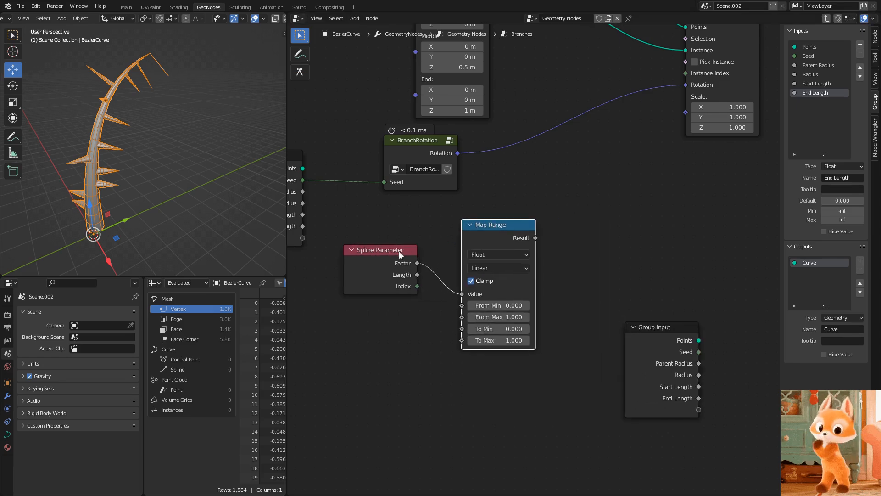
left_click_drag(400, 249, 377, 252)
Feed Start Length and End Length into Map Range's To Min and To Max, and connect its Result to Instance on Points' Scale
left_click_drag(655, 327, 349, 327)
middle_click_drag(389, 384, 442, 355)
left_click_drag(497, 304, 513, 299)
middle_click_drag(594, 244, 509, 346)
left_click_drag(504, 310, 656, 169)
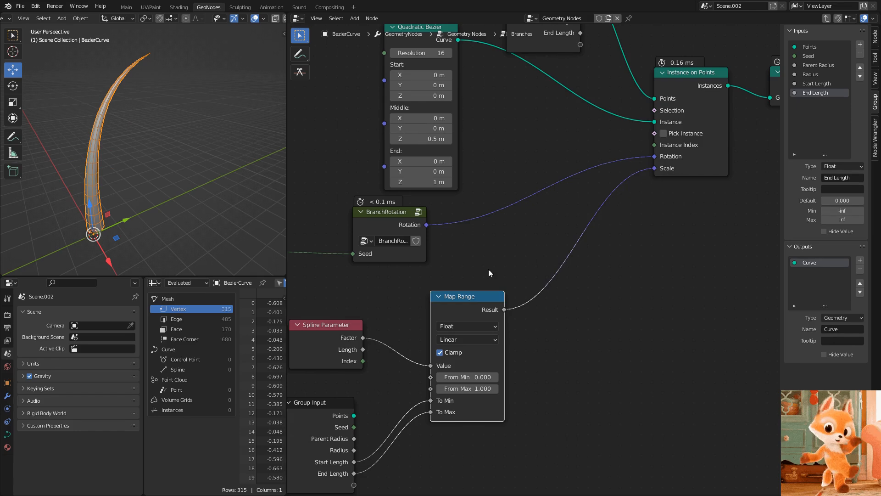
Leave the Branches group and set the Branches node's Start Length to 3.060 and End Length to 1.270
middle_click_drag(530, 256, 488, 224)
key("Tab")
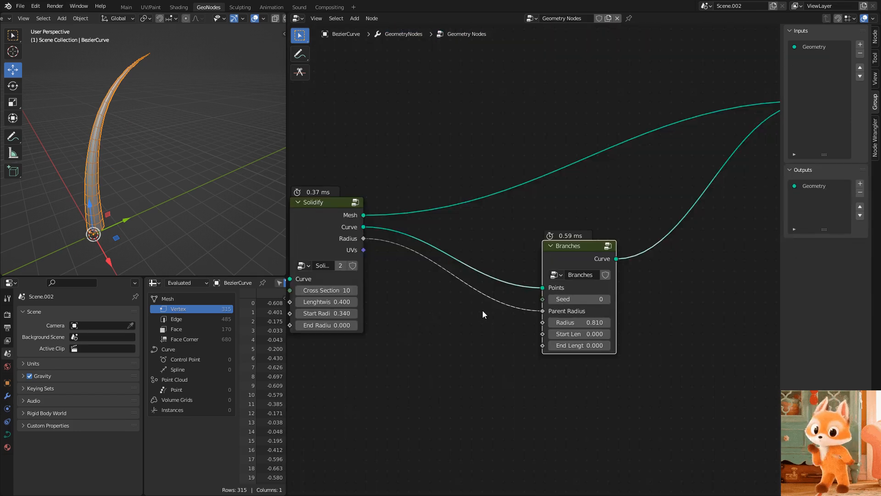
middle_click_drag(449, 312, 399, 280)
scroll(505, 285, "up", 2)
mouse_move(522, 310)
left_mouse_down()
mouse_move(540, 310)
mouse_move(540, 323)
mouse_move(524, 323)
mouse_move(539, 310)
mouse_move(530, 310)
left_mouse_up()
left_click_drag(524, 322, 546, 323)
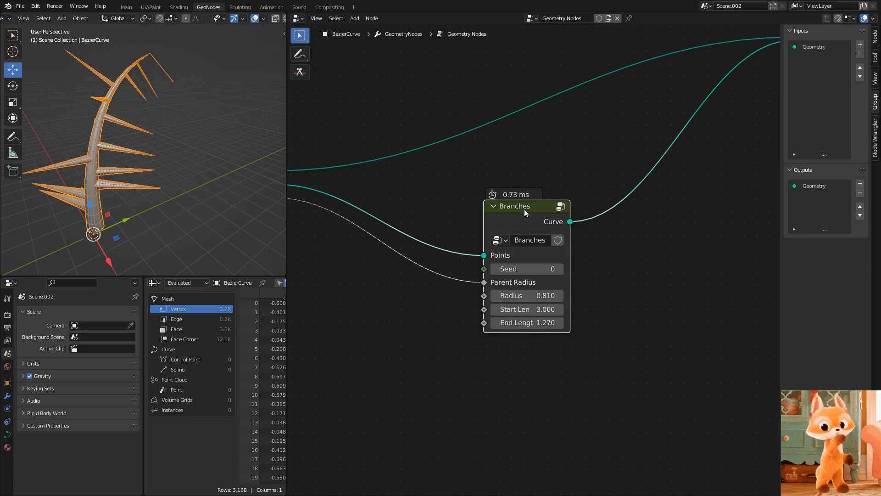
Reopen the Branches group for editing and save the file
key("Tab")
scroll(508, 204, "down", 3)
key("ctrl+s")
middle_click_drag(216, 121, 123, 179)
scroll(125, 208, "up", 3)
scroll(125, 209, "down", 4)
middle_click_drag(451, 163, 442, 256)
middle_click_drag(504, 188, 494, 214)
Collapse the Quadratic Bezier node, lower it towards BranchRotation, and move the Points-linked Group Input higher
left_click(477, 184)
scroll(583, 117, "up", 4)
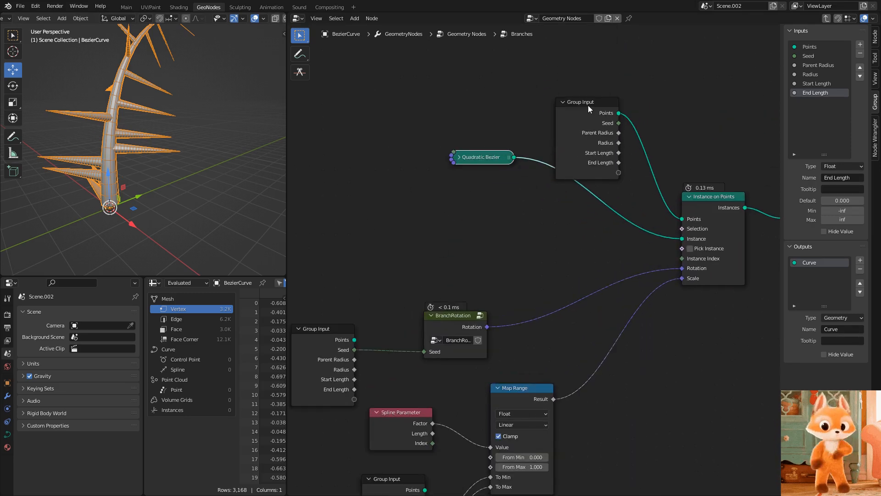
left_click_drag(588, 110, 616, 76)
scroll(528, 161, "up", 1)
left_click_drag(487, 153, 514, 289)
Examine the Instance on Points node's inputs, especially Selection
middle_click_drag(734, 236, 514, 273)
scroll(583, 240, "up", 3)
scroll(513, 274, "up", 1)
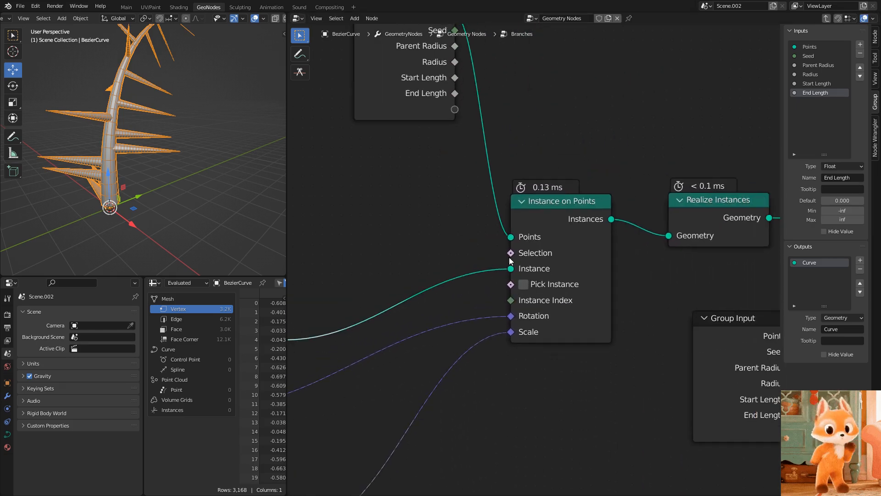
middle_click_drag(436, 229, 524, 229)
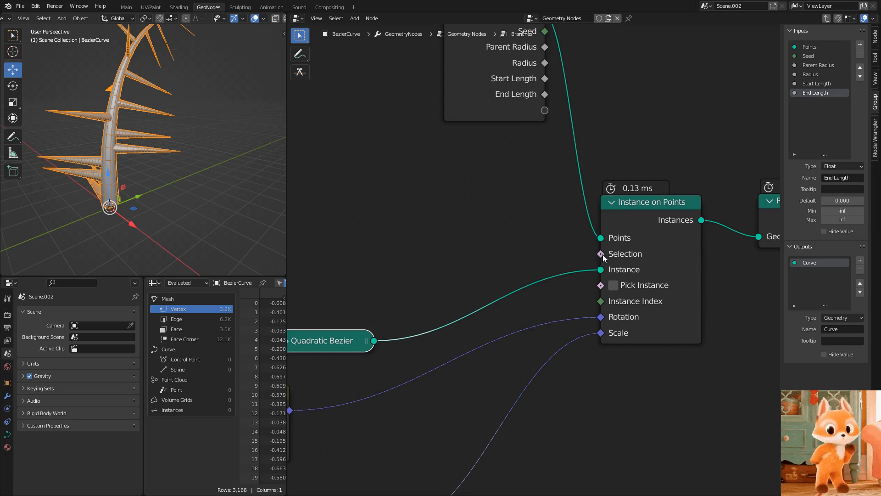
scroll(461, 231, "down", 3)
middle_click_drag(443, 226, 471, 235)
scroll(472, 235, "down", 1)
middle_click_drag(382, 204, 520, 233)
scroll(521, 232, "down", 2)
middle_click_drag(409, 227, 481, 252)
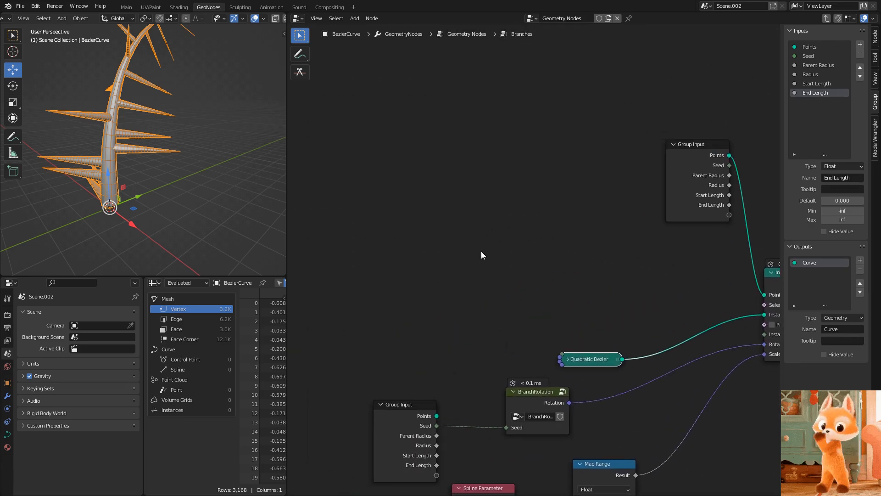
Add a Math node set to Less Than in the empty space above BranchRotation
key("shift+a")
mouse_move(481, 251)
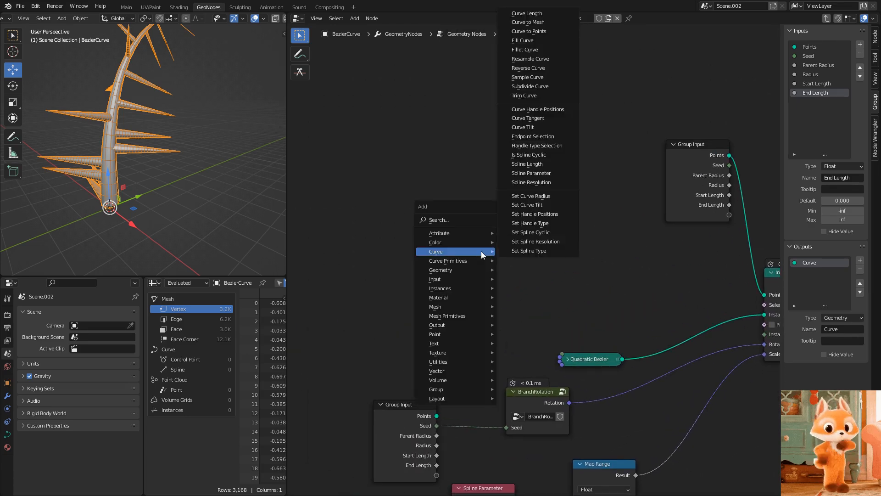
type("add")
key("Return")
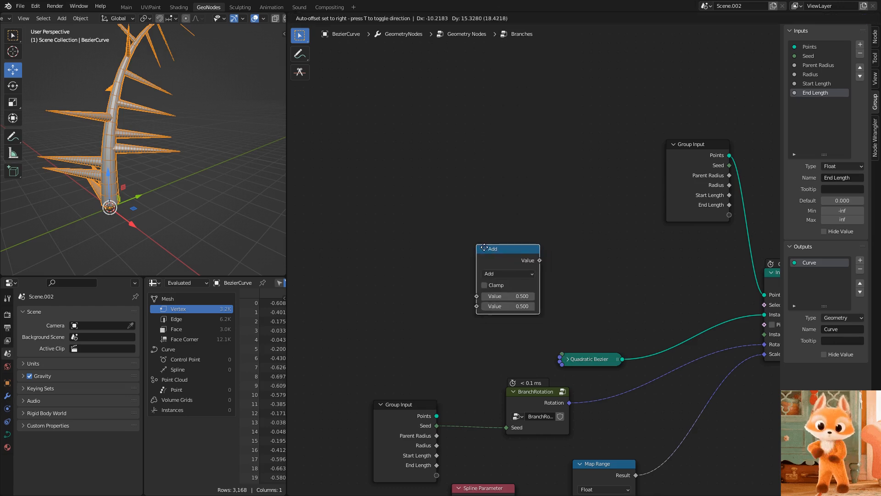
left_click(466, 202)
scroll(464, 200, "up", 1)
left_click(464, 201)
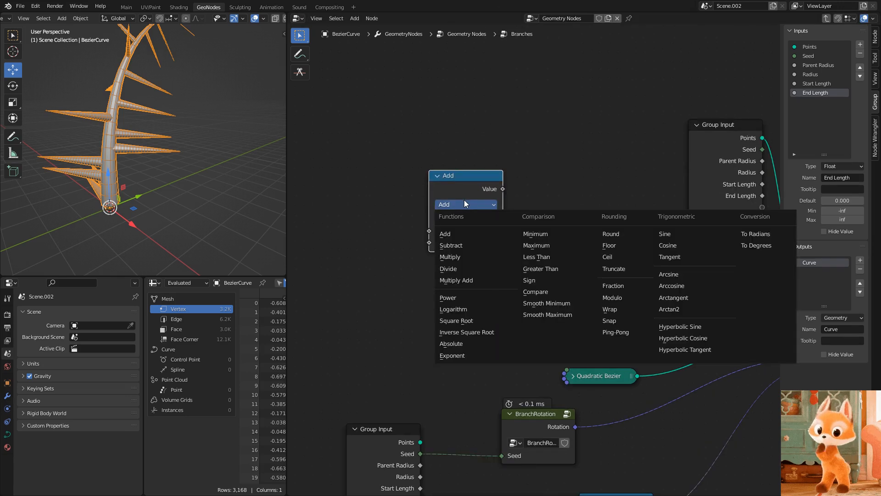
left_click(536, 257)
left_click_drag(454, 177, 439, 140)
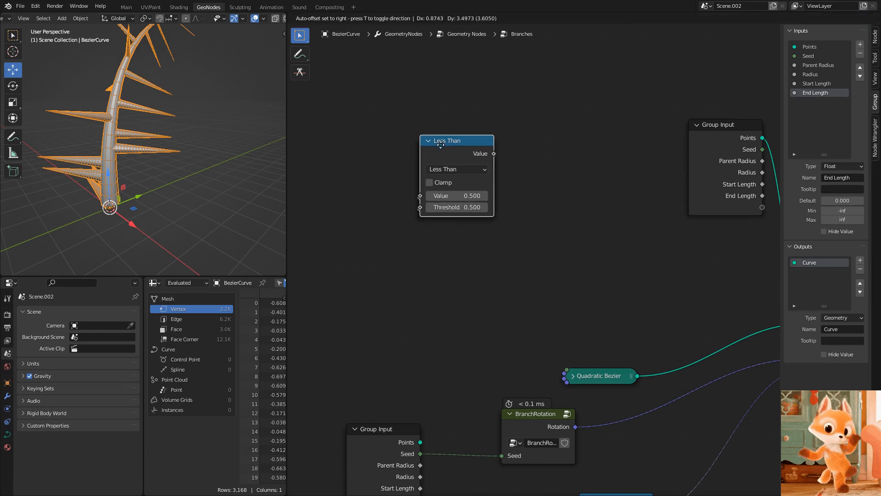
Duplicate the Less Than node below the original and set the copy to Greater Than
key("shift+d")
left_click(438, 244)
left_click(445, 264)
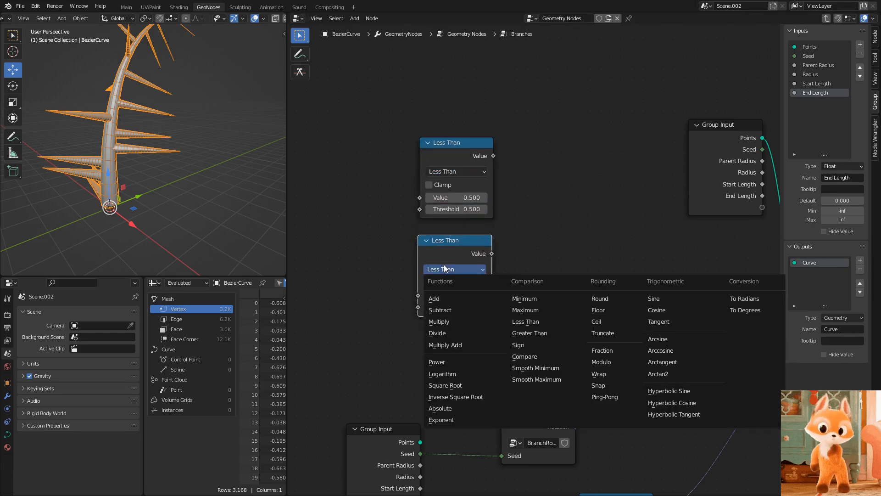
left_click(527, 333)
Add a Spline Parameter node in front of the Less Than and Greater Than nodes
middle_click_drag(396, 258, 553, 251)
key("shift+a")
type("i")
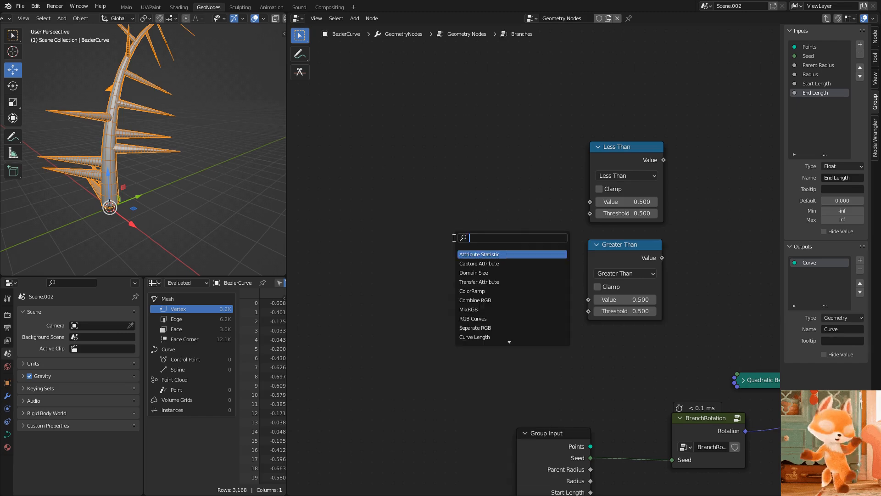
type("nde")
key("BackSpace")
key("BackSpace")
key("BackSpace")
key("BackSpace")
type("spiler")
key("BackSpace")
key("BackSpace")
key("BackSpace")
key("BackSpace")
type("line")
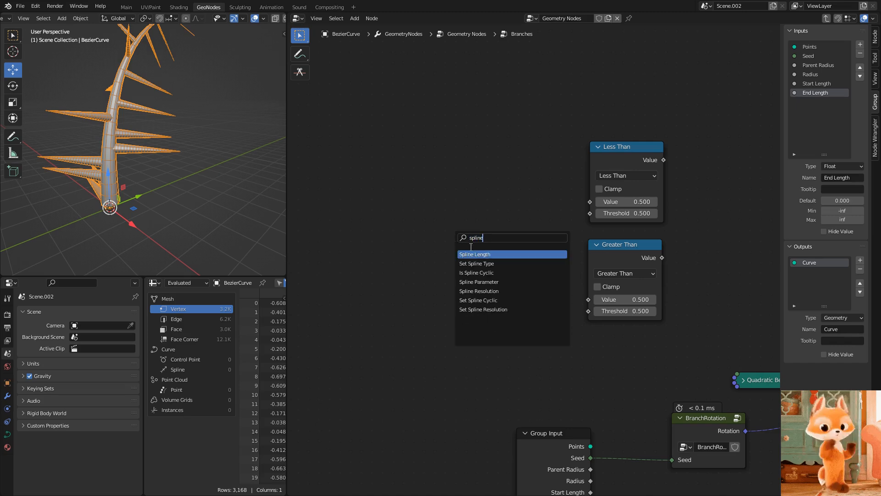
left_click(491, 281)
left_click(474, 300)
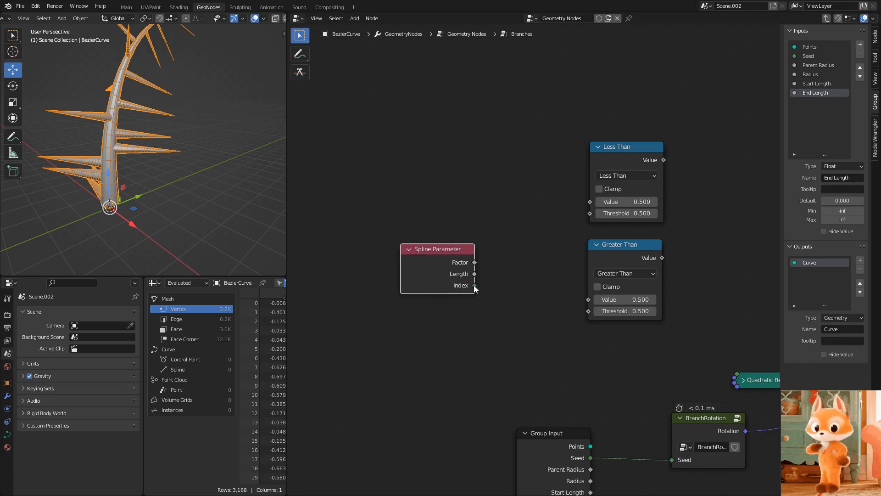
Connect Spline Parameter's Index to the Value inputs of both Less Than and Greater Than
left_click_drag(558, 228, 590, 202)
left_click_drag(447, 251, 448, 273)
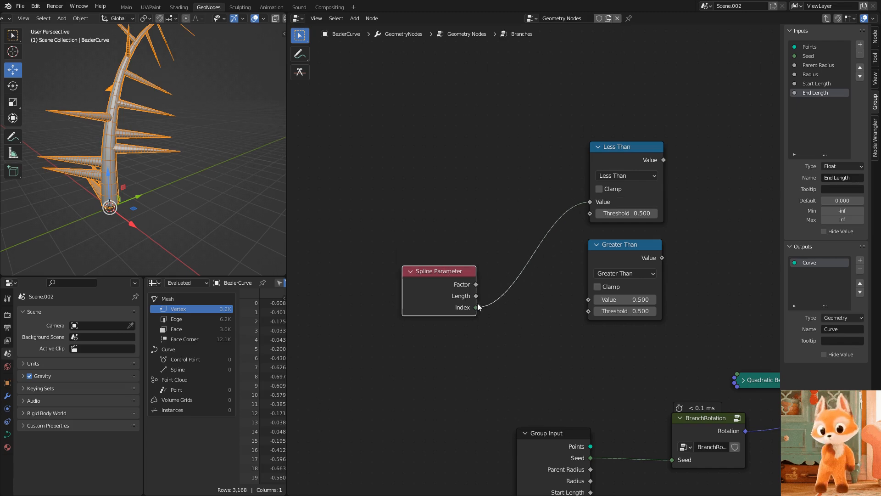
left_click_drag(581, 300, 589, 299)
left_click_drag(455, 289, 485, 278)
Add a Math node set to Multiply after the Less Than and Greater Than nodes
middle_click_drag(614, 233, 392, 236)
scroll(462, 228, "down", 1)
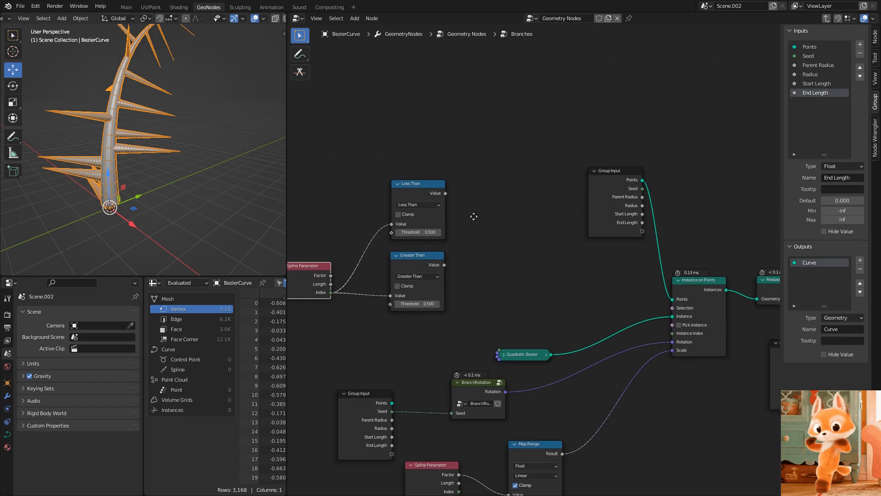
key("shift+a")
type("add")
key("Return")
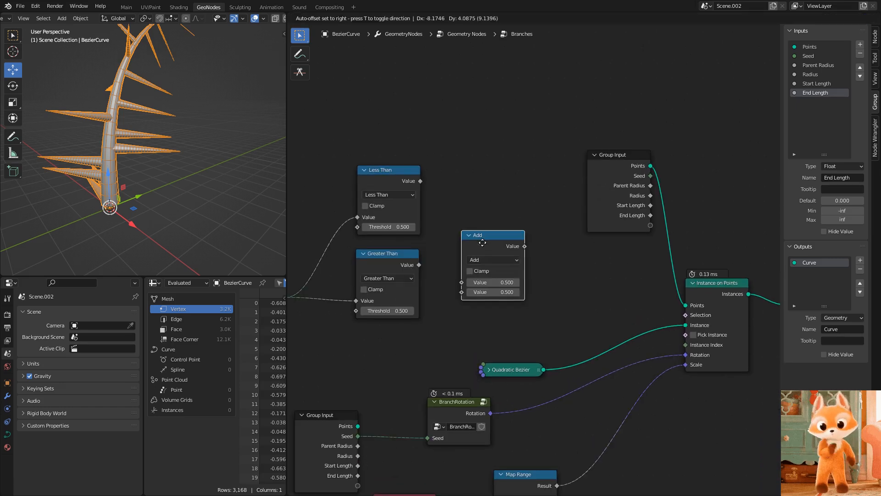
left_click(480, 254)
left_click(480, 254)
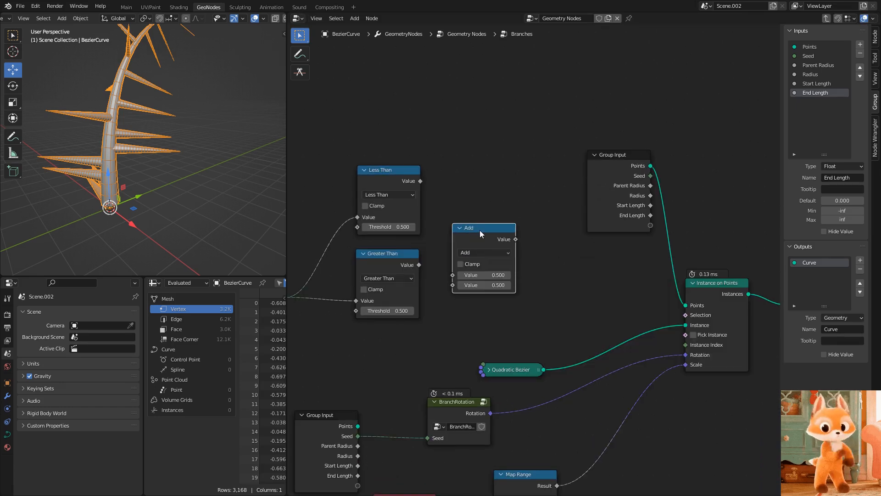
left_click_drag(480, 231, 496, 228)
left_click(495, 253)
left_click(494, 296)
Feed the Less Than and Greater Than results into Multiply and connect its output to Instance on Points' Selection
mouse_move(471, 275)
left_mouse_down()
mouse_move(423, 271)
mouse_move(468, 282)
left_mouse_up()
middle_click_drag(390, 130, 483, 145)
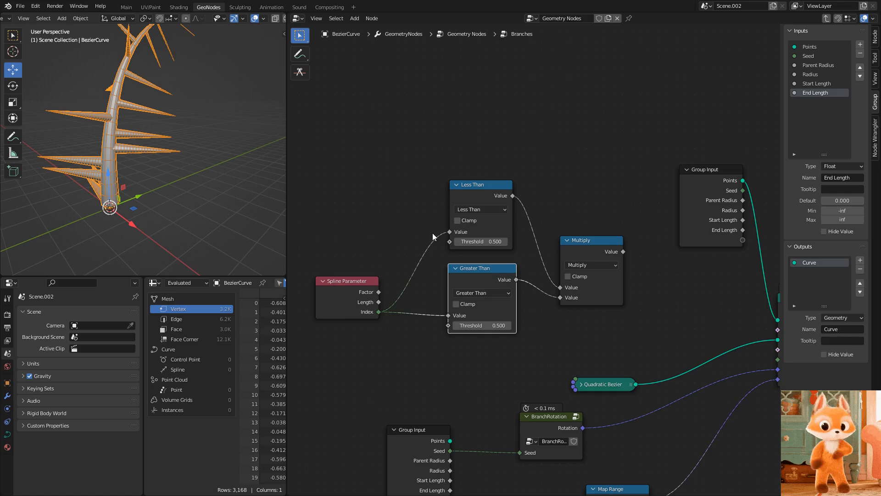
middle_click_drag(564, 269, 480, 253)
left_click_drag(481, 253, 491, 251)
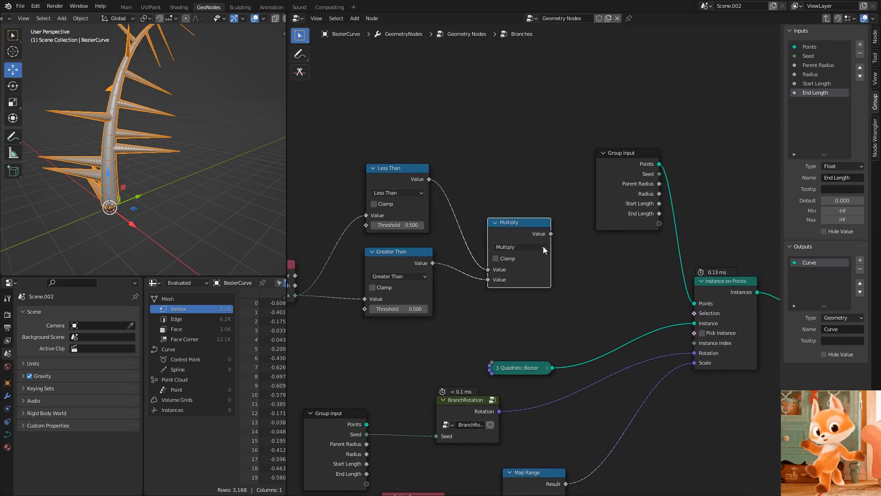
middle_click_drag(550, 245, 459, 243)
left_click_drag(460, 232, 604, 312)
Set the Less Than threshold to 14.100 and the Greater Than threshold to 1.600
middle_click_drag(407, 244, 586, 275)
scroll(596, 263, "up", 1)
left_click(559, 332)
type("0")
key("Return")
left_click_drag(542, 235, 585, 235)
mouse_move(549, 332)
left_mouse_down()
mouse_move(565, 332)
mouse_move(546, 333)
left_mouse_up()
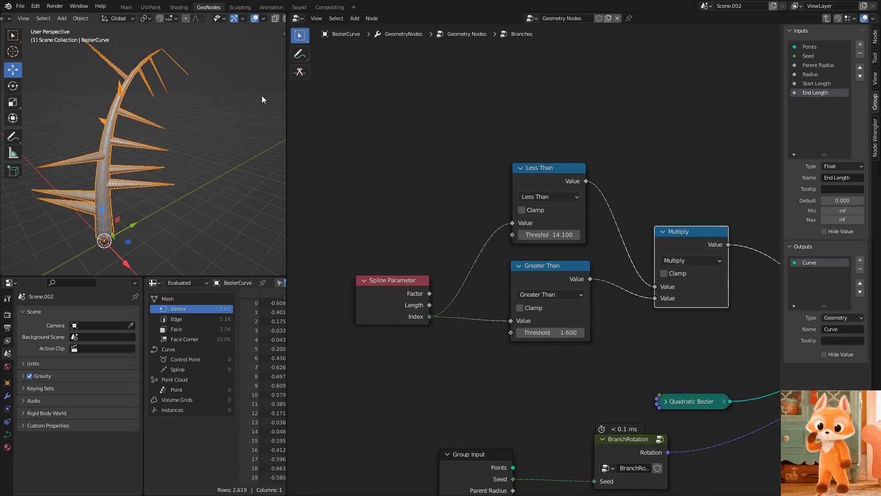
Annotate the empty node area with a trunk curve and side branches numbered upward from 0, and return to the selection tool
left_click(307, 52)
mouse_move(397, 106)
middle_mouse_down()
mouse_move(414, 122)
mouse_move(415, 258)
middle_mouse_up()
mouse_move(419, 258)
left_mouse_down()
mouse_move(436, 79)
mouse_move(474, 76)
left_mouse_up()
middle_click_drag(449, 131, 515, 152)
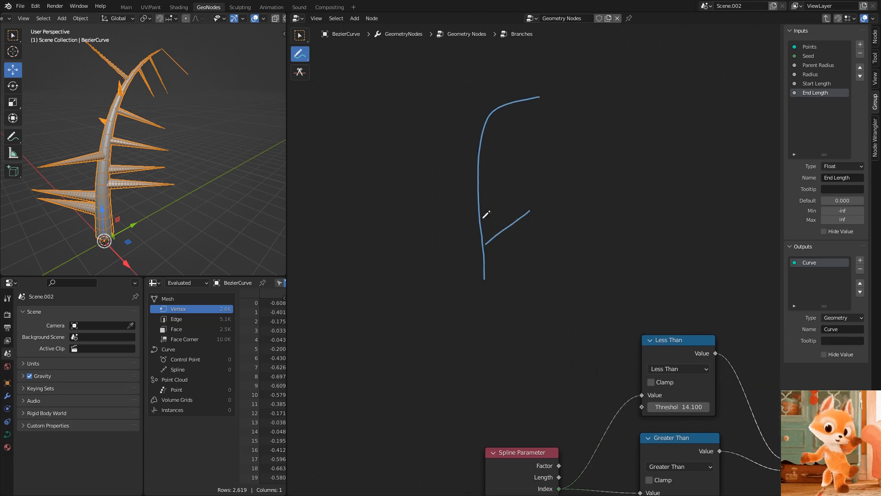
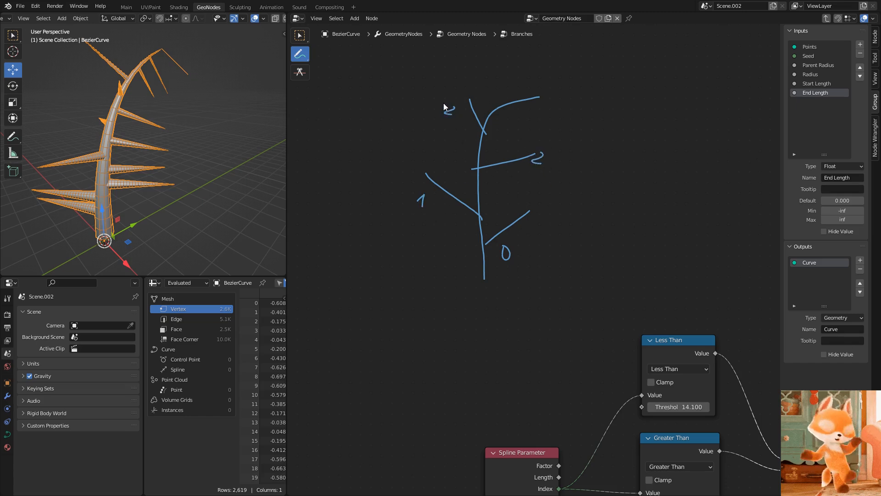
left_click_drag(457, 118, 445, 132)
mouse_move(537, 249)
middle_mouse_down()
mouse_move(497, 144)
mouse_move(461, 101)
mouse_move(429, 85)
middle_mouse_up()
left_click(299, 37)
middle_click_drag(496, 174, 486, 159)
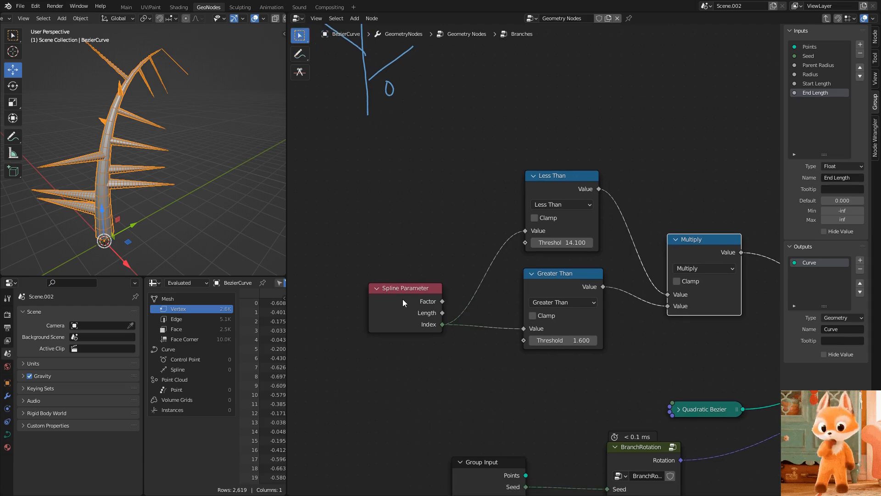
Move Spline Parameter closer to the comparison nodes and place a duplicated Group Input in front of it
left_click(401, 298)
left_click_drag(402, 299, 442, 276)
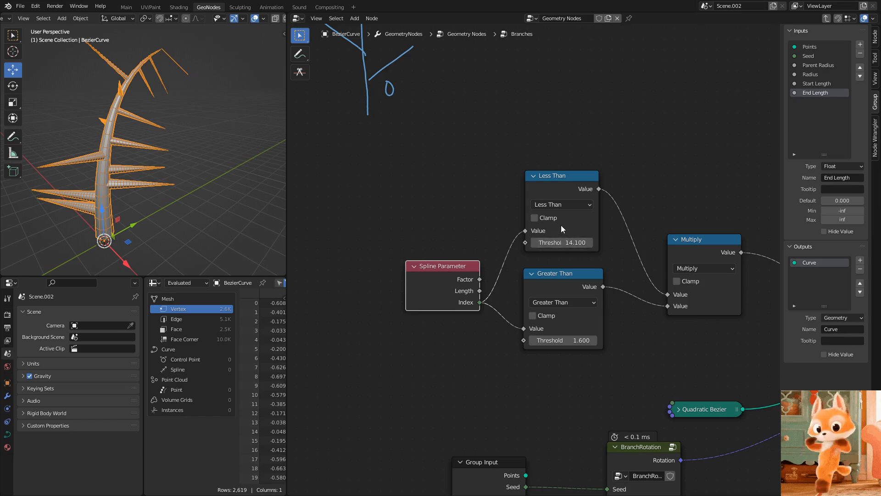
scroll(488, 258, "down", 4)
middle_click_drag(494, 332, 481, 179)
left_click(485, 265)
middle_click_drag(473, 257, 538, 341)
key("shift+d")
left_click(413, 180)
middle_click_drag(444, 188, 460, 266)
scroll(460, 265, "up", 5)
left_click_drag(400, 236, 337, 221)
Add two more float group inputs based on Parent Radius
middle_click_drag(461, 210, 520, 219)
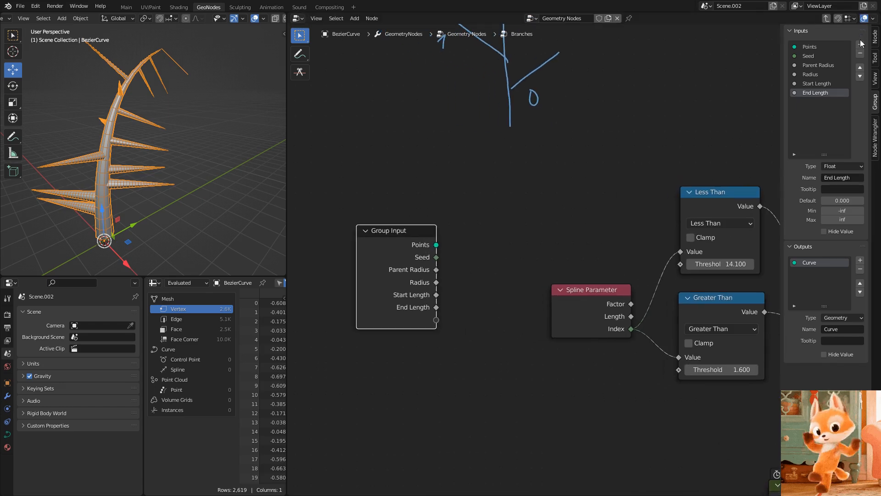
left_click(818, 64)
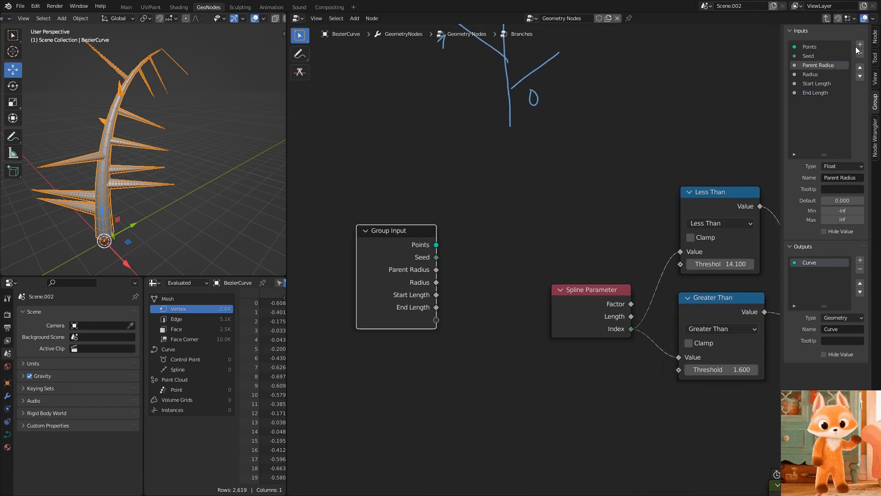
left_click(861, 44)
left_click(860, 45)
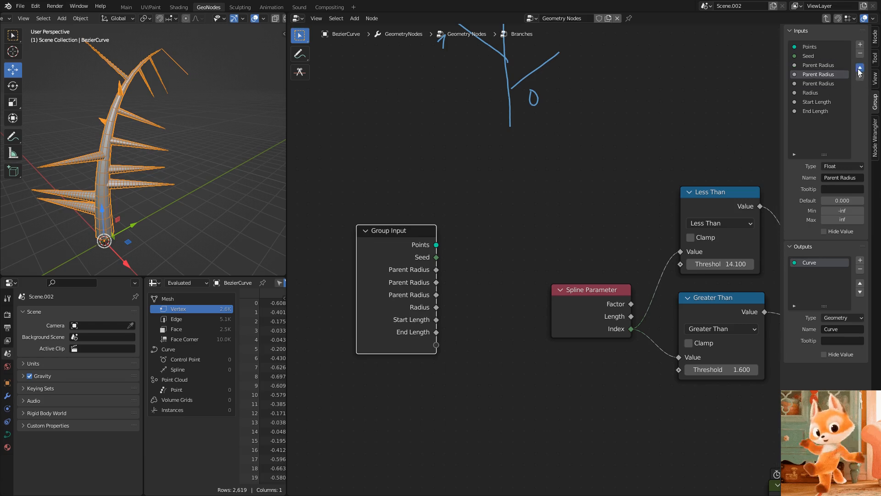
Rename the first two Parent Radius group inputs to Start Cutoff and End Cutoff
left_click(831, 65)
double_click(830, 65)
type("S")
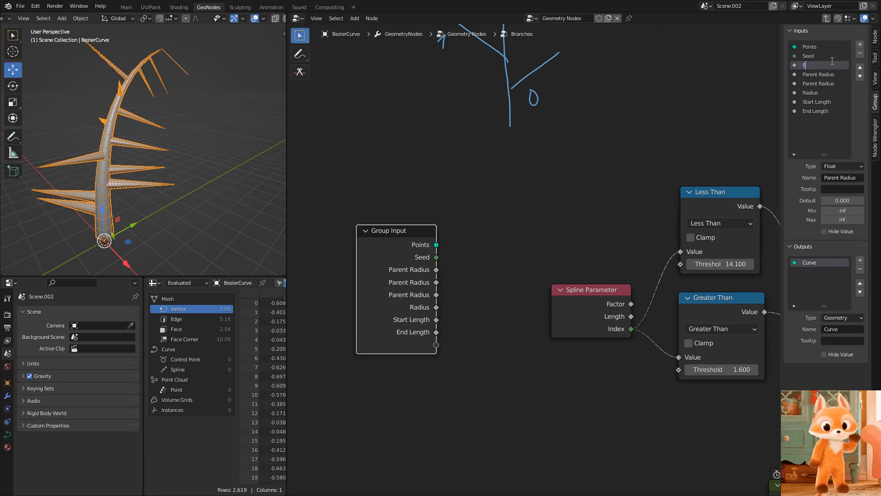
type("tart Cutoff")
key("Return")
double_click(811, 74)
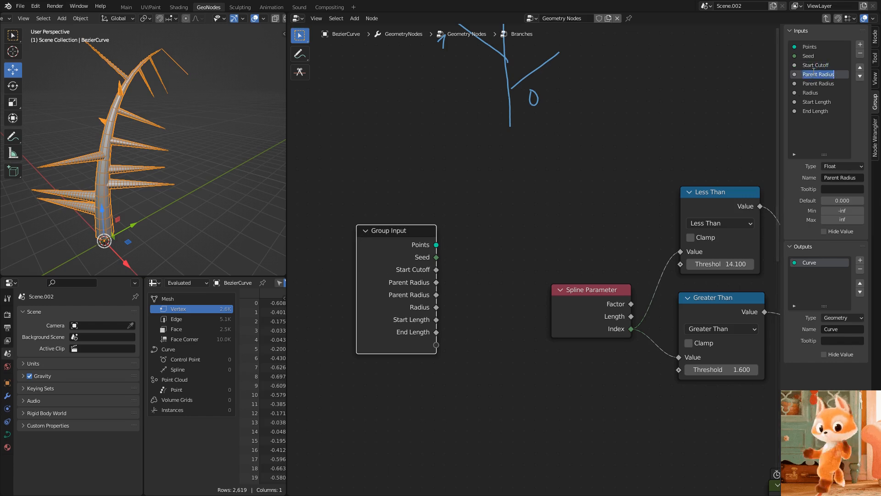
type("End Cutoff")
key("Return")
Connect the duplicated Group Input's Start Cutoff to Greater Than's Threshold and reposition the Group Input
middle_click_drag(499, 193, 450, 175)
left_click_drag(361, 216, 376, 221)
left_click_drag(402, 255, 631, 351)
left_click_drag(370, 213, 387, 282)
Leave the Branches group and move the Solidify Radius link from Start Cutoff to the Branches node's Radius input
key("Tab")
scroll(505, 325, "up", 1)
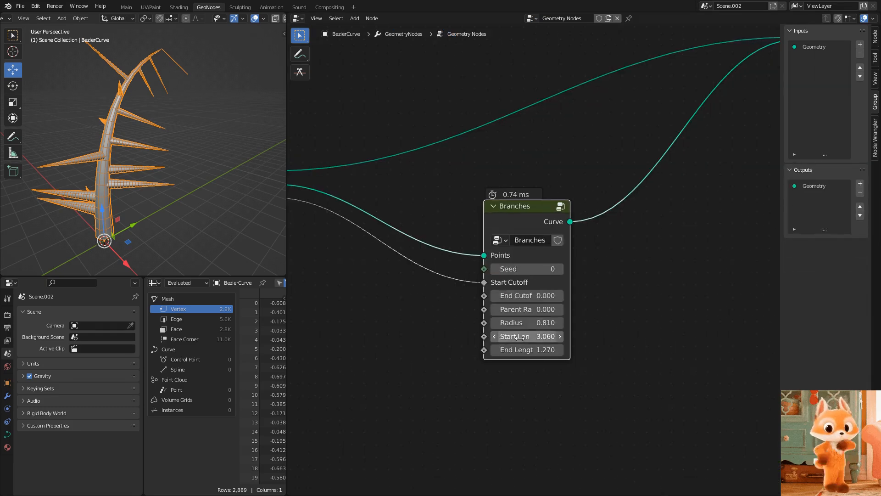
middle_click_drag(344, 255, 387, 257)
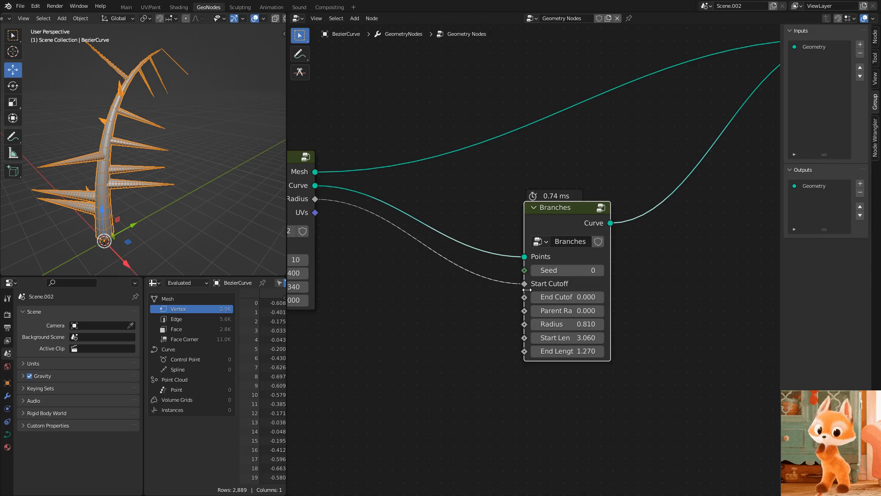
left_click_drag(527, 287, 525, 324)
middle_click_drag(555, 284, 544, 282)
middle_click_drag(479, 286, 536, 295)
Inside Branches, cut the Start Cutoff link to the radius Multiply node and move the Radius link to its first Value
key("Tab")
scroll(545, 266, "down", 3)
scroll(545, 269, "down", 1)
middle_click_drag(525, 345, 367, 161)
middle_click_drag(749, 245, 432, 301)
middle_click_drag(532, 293, 665, 309)
middle_click_drag(364, 250, 563, 281)
middle_click_drag(506, 270, 340, 260)
middle_click_drag(606, 282, 438, 271)
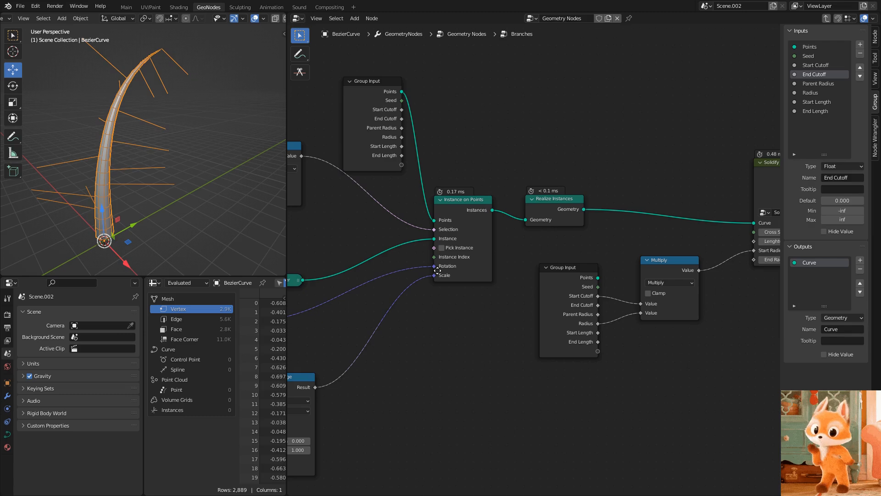
scroll(534, 300, "up", 2)
right_click_drag(530, 309, 544, 269, "ctrl")
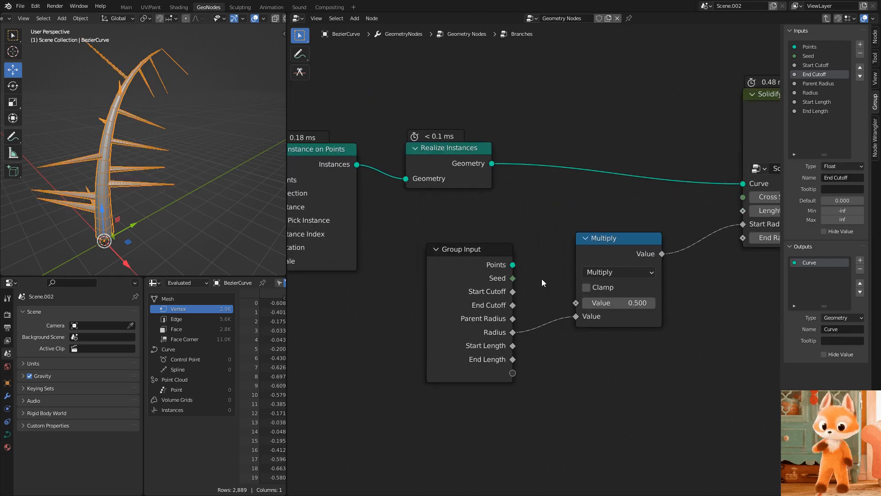
left_click_drag(573, 316, 574, 303)
middle_click_drag(495, 346, 468, 326)
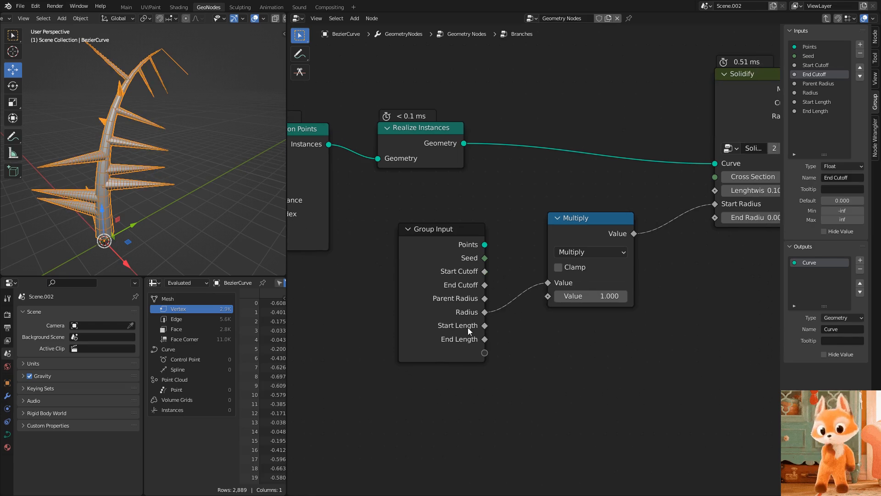
Multiply Parent Radius by Radius inside Branches, and outside the group move the Solidify Radius link to the Parent Radius input
left_click_drag(434, 230, 427, 214)
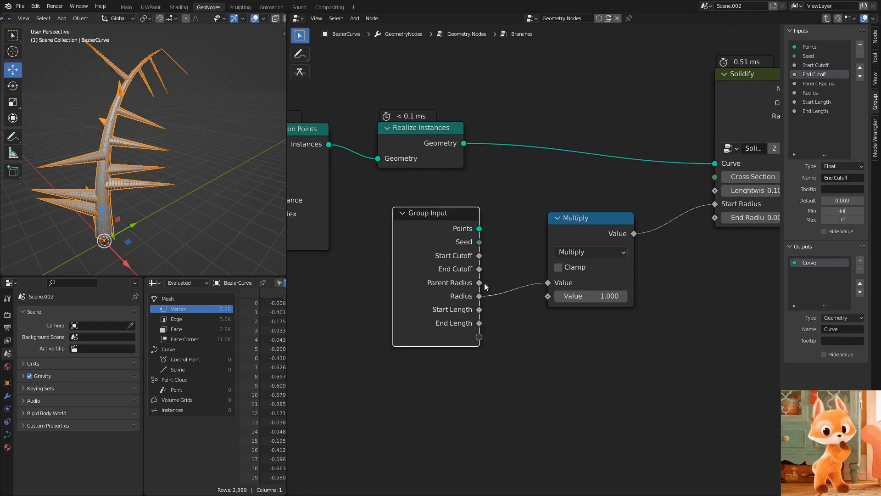
mouse_move(550, 295)
left_mouse_down()
mouse_move(545, 300)
mouse_move(544, 283)
left_mouse_up()
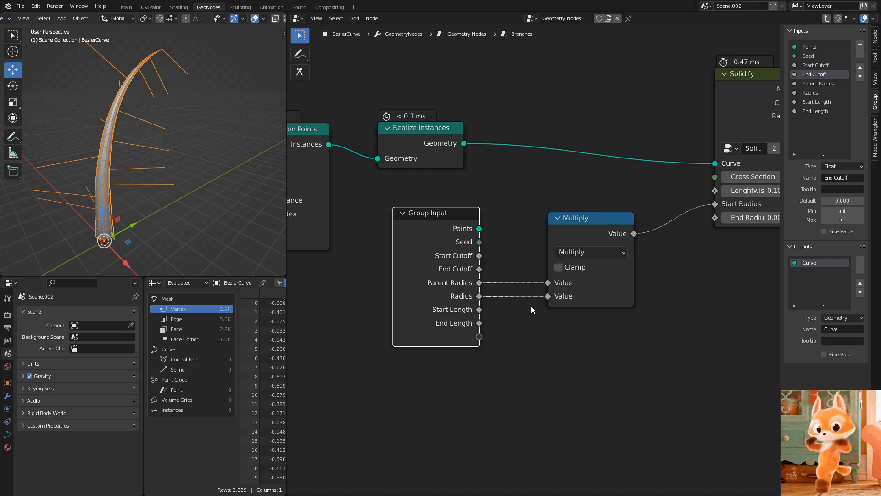
key("Tab")
middle_click_drag(527, 281, 495, 272)
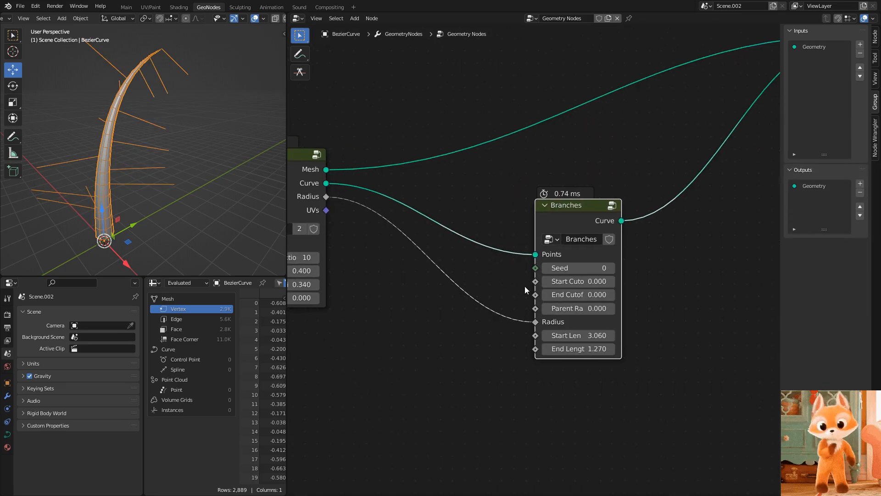
left_click_drag(536, 322, 534, 308)
middle_click_drag(495, 266, 496, 285)
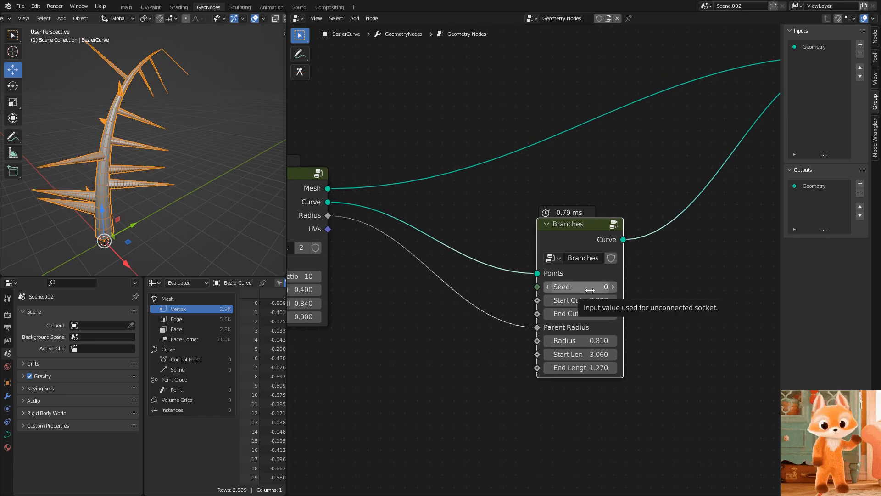
Try a Start Cutoff of -0.180 on the Branches node
scroll(593, 307, "up", 1)
left_click_drag(537, 314, 499, 315)
left_click_drag(565, 303, 545, 304)
Inside Branches, connect the Group Input's End Cutoff to the Less Than node's Threshold
key("Tab")
middle_click_drag(431, 200, 594, 278)
scroll(594, 277, "down", 4)
scroll(593, 277, "down", 3)
middle_click_drag(550, 214, 734, 229)
middle_click_drag(381, 235, 604, 268)
scroll(532, 263, "up", 4)
left_click_drag(421, 302, 620, 217)
Leave the Branches group and try End Cutoff values of 9.7 and 10.8 on its node
key("Tab")
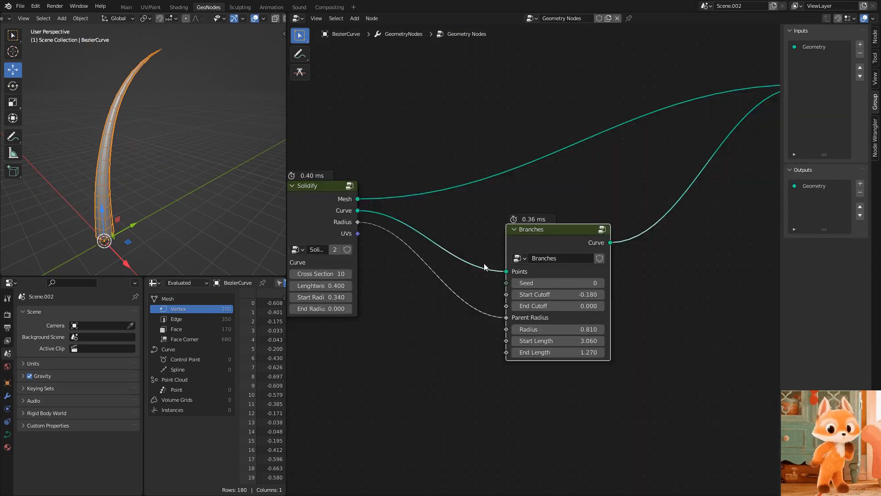
left_click_drag(551, 305, 588, 305)
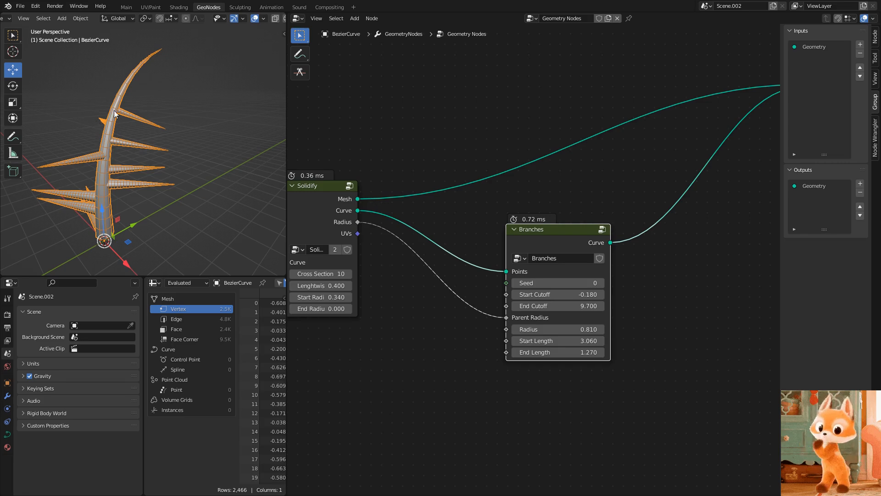
mouse_move(547, 306)
left_mouse_down()
mouse_move(587, 306)
mouse_move(512, 306)
mouse_move(548, 308)
left_mouse_up()
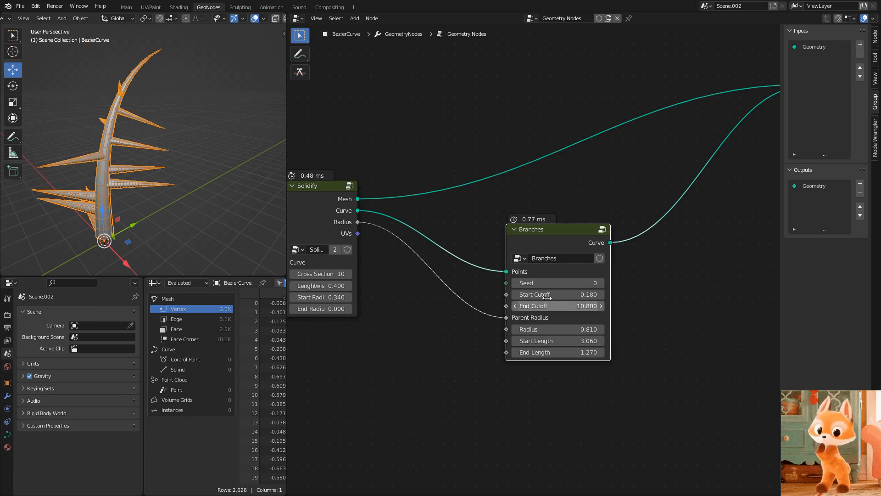
Inside Branches, space out the Spline Parameter and Group Input nodes and add a Spline Length node above them
key("Tab")
middle_click_drag(506, 216, 488, 258)
left_click_drag(521, 285, 503, 339)
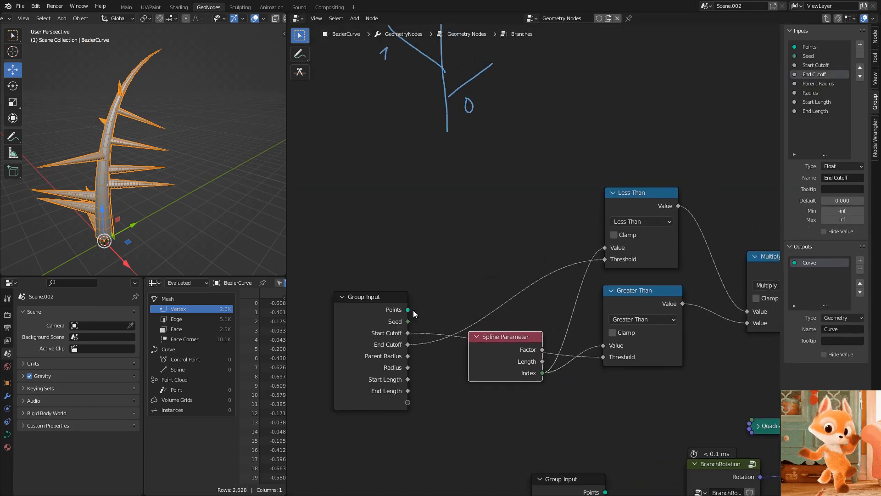
left_click_drag(373, 296, 323, 295)
left_click(434, 244)
key("shift+a")
type("spline")
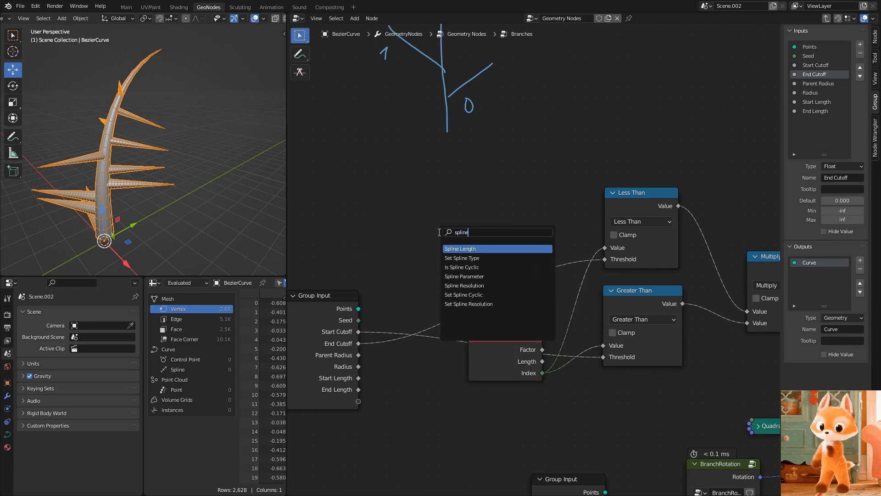
key("Return")
left_click(365, 192)
scroll(465, 244, "up", 1)
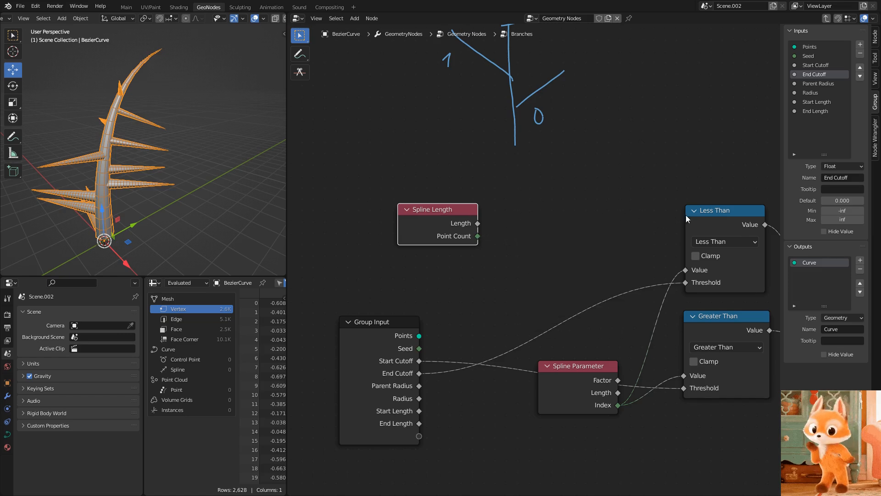
Duplicate the Less Than node beside Spline Length and change the copy's operation to Subtract
key("shift+d")
left_click(572, 208)
key("h")
left_click(556, 239)
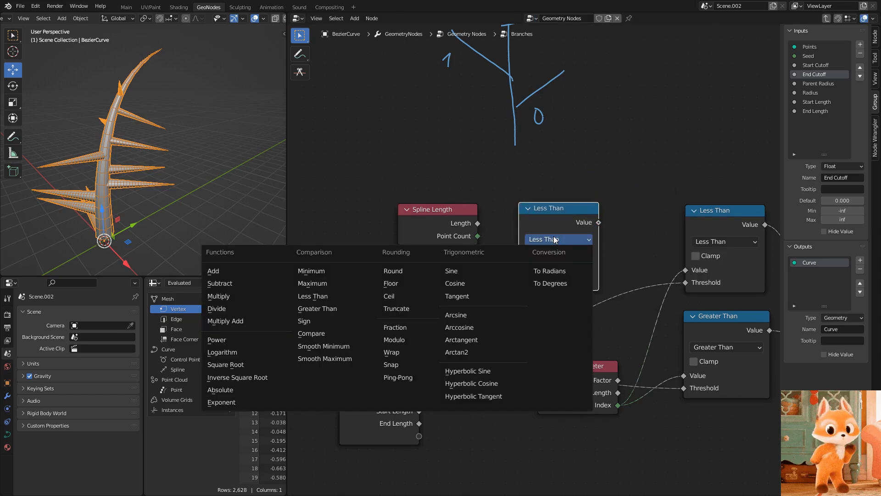
left_click(234, 290)
Subtract End Cutoff from Spline Length's Point Count and feed the result into Less Than's Threshold
left_click_drag(436, 210, 419, 199)
left_click_drag(461, 227, 519, 268)
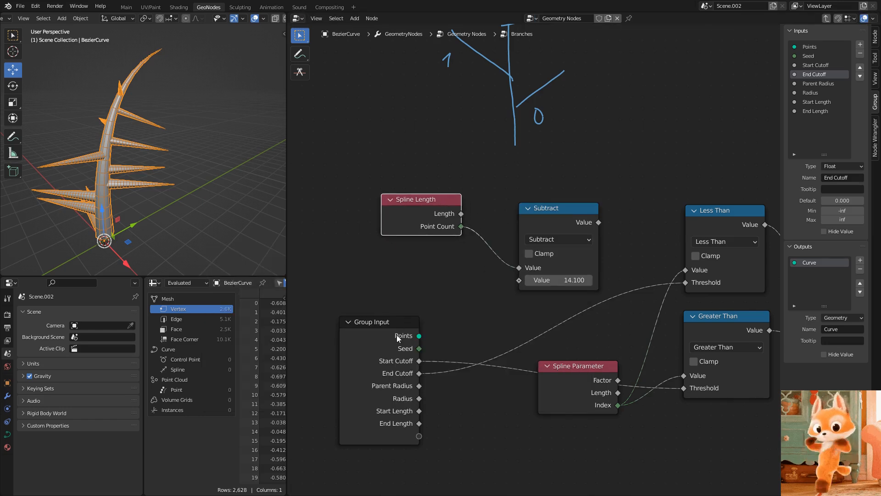
left_click_drag(472, 354, 520, 279)
middle_click_drag(599, 222, 492, 205)
left_click_drag(492, 204, 579, 263)
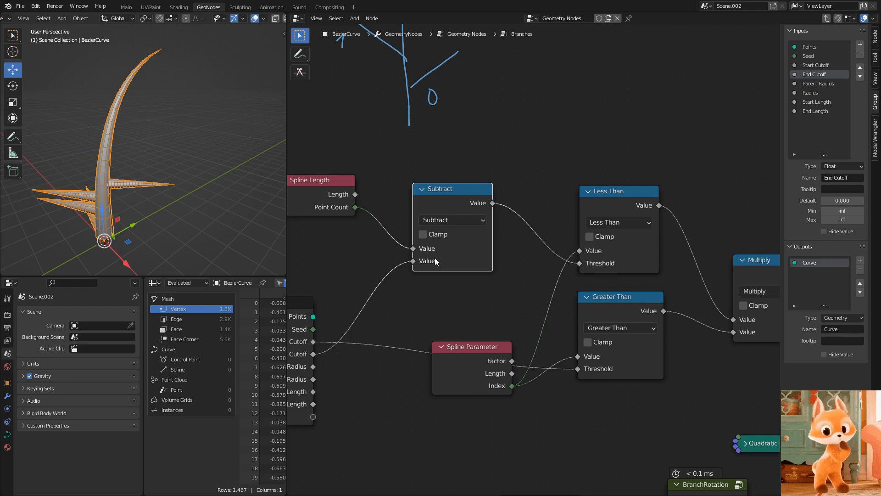
middle_click_drag(286, 296, 369, 289)
Leave the Branches group and set Start Cutoff to 4.62 and End Cutoff to 1.6 on its node
key("Tab")
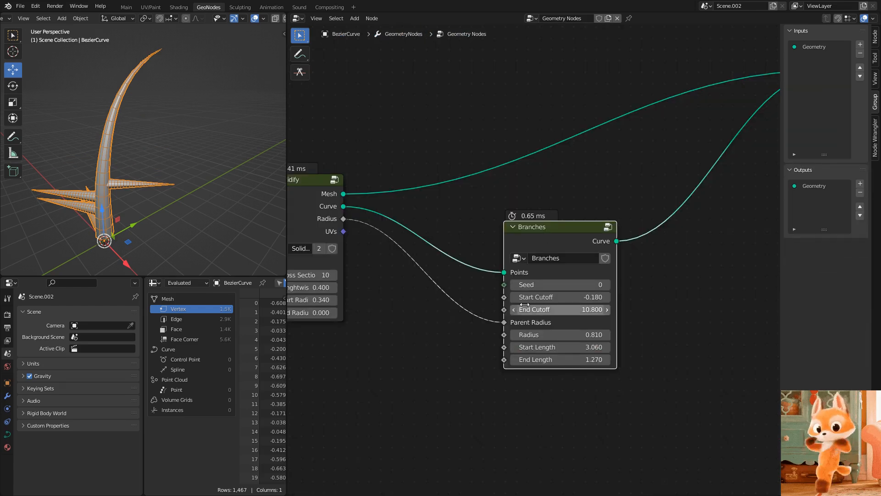
left_click_drag(554, 309, 594, 310)
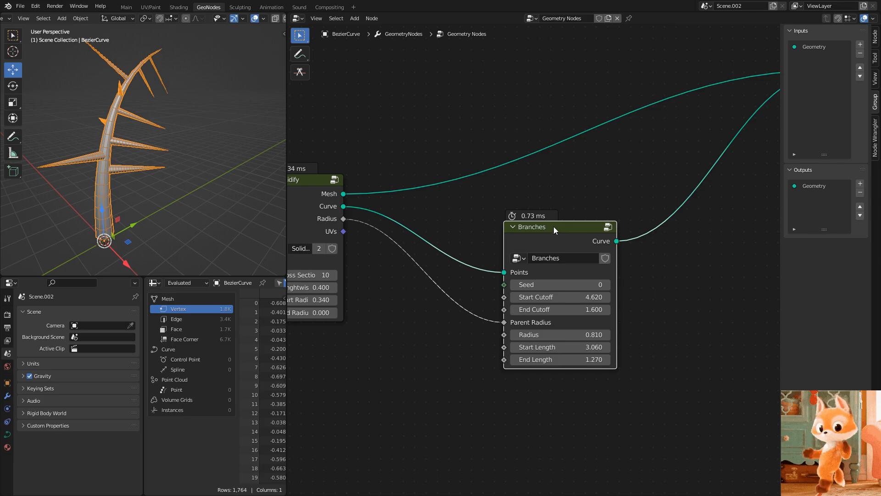
scroll(560, 233, "up", 2)
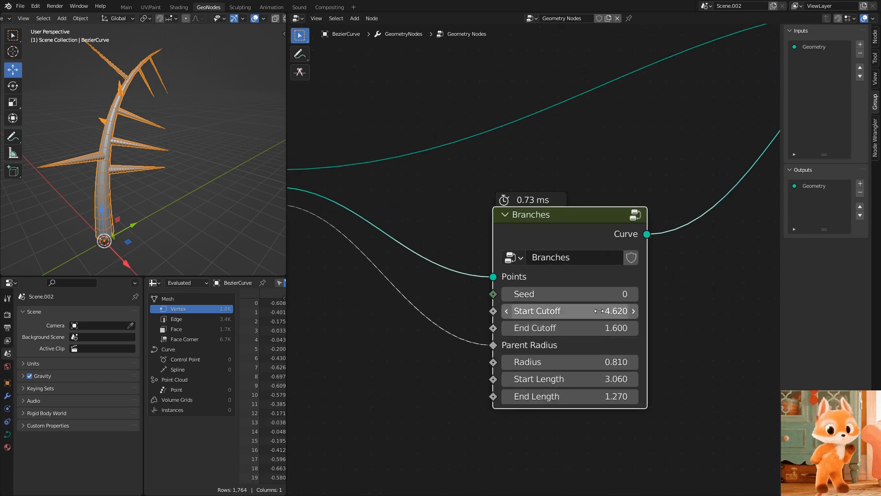
middle_click_drag(221, 207, 197, 162)
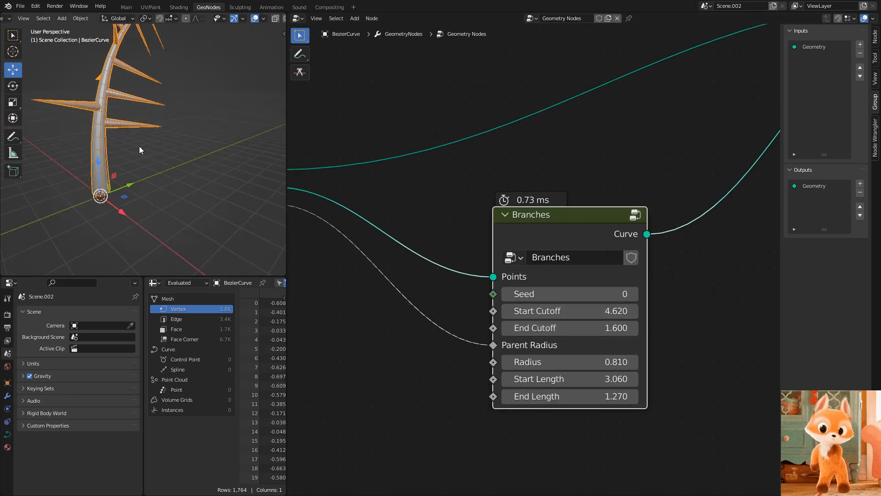
middle_click_drag(206, 92, 184, 167)
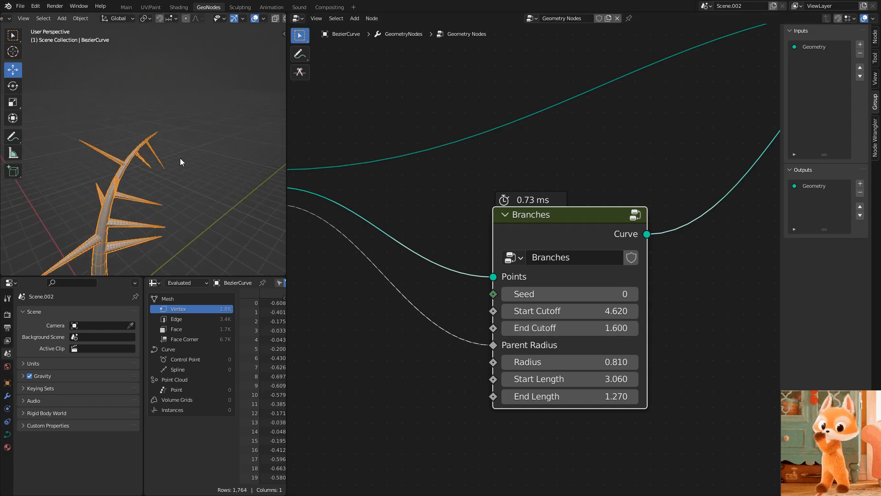
middle_click_drag(187, 203, 192, 148)
Save the file and, inside Branches, combine the cutoff comparison nodes into a node group with the Group Input beside it
key("Tab")
key("ctrl+s")
scroll(428, 214, "down", 5)
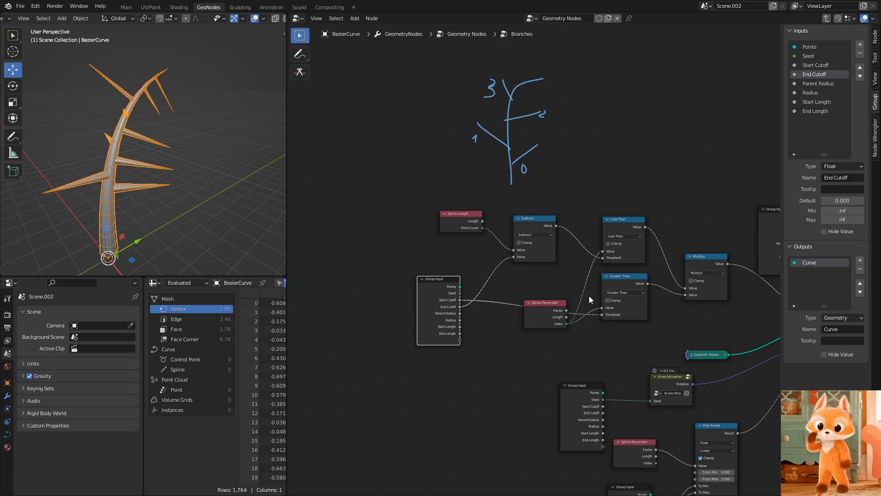
middle_click_drag(588, 295, 522, 256)
left_click_drag(375, 152, 634, 294)
key("ctrl+g")
key("Tab")
left_click_drag(314, 240, 409, 224)
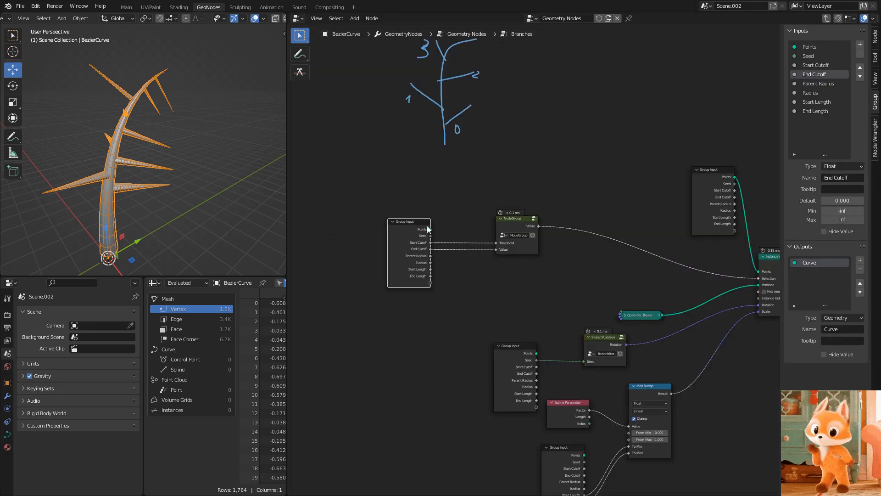
Rename the new cutoff node group as Branch Selection
scroll(516, 227, "up", 2)
type("Branch")
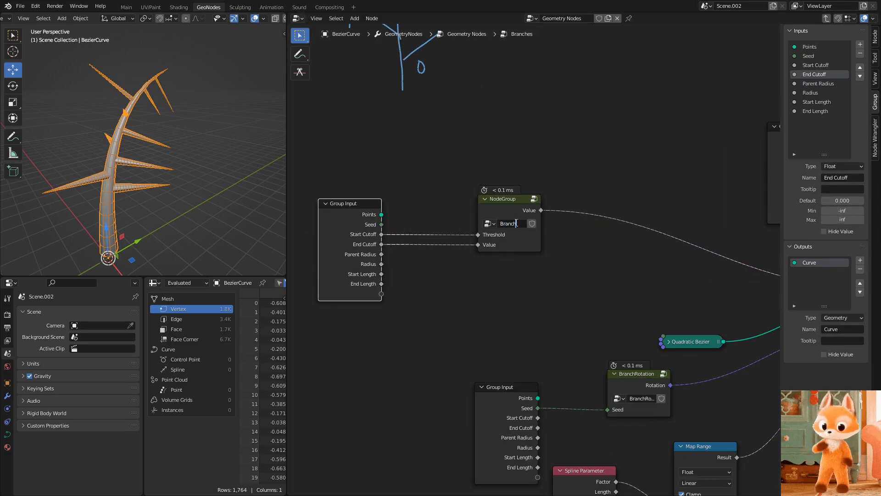
key("Return")
Move the Branch Selection group and its Group Input closer together and nearer to Instance on Points
left_click_drag(347, 204, 416, 198)
left_click_drag(373, 156, 546, 251)
middle_click_drag(588, 274, 485, 278)
key("g")
left_click(654, 277)
middle_click_drag(655, 277, 555, 236)
left_click_drag(453, 170, 470, 220)
Link Branch Selection's Group Input Points to Instance on Points, delete the spare Group Input, and reposition the nodes
left_click(466, 149)
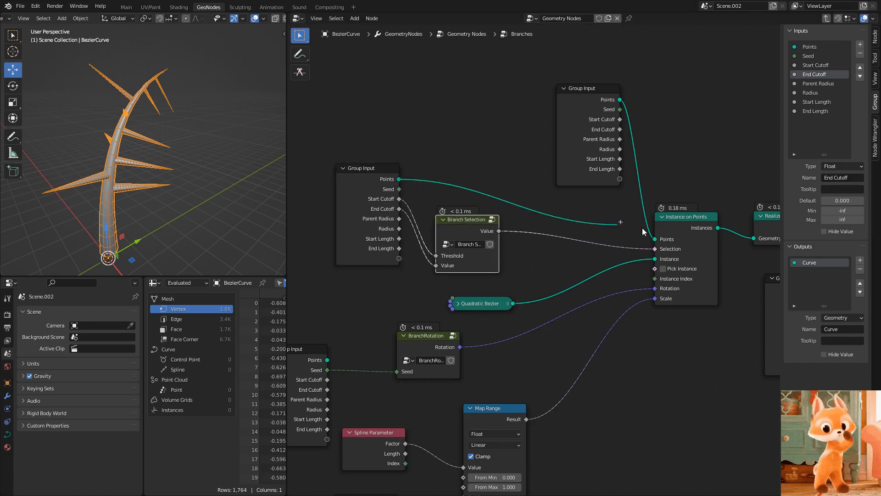
key("x")
left_click_drag(323, 136, 515, 275)
key("g")
left_click(524, 245)
Tidy the scale nodes (Spline Parameter, Group Input, Map Range) into a compact cluster with BranchRotation above them
middle_click_drag(516, 290, 596, 166)
left_click_drag(458, 313, 451, 324)
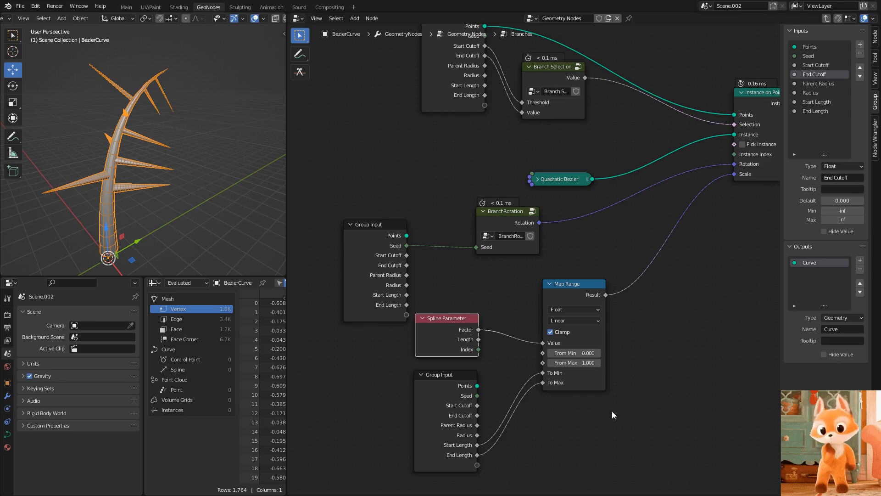
scroll(597, 413, "down", 3, "shift")
left_click_drag(631, 452, 546, 256)
key("g")
left_click(531, 303)
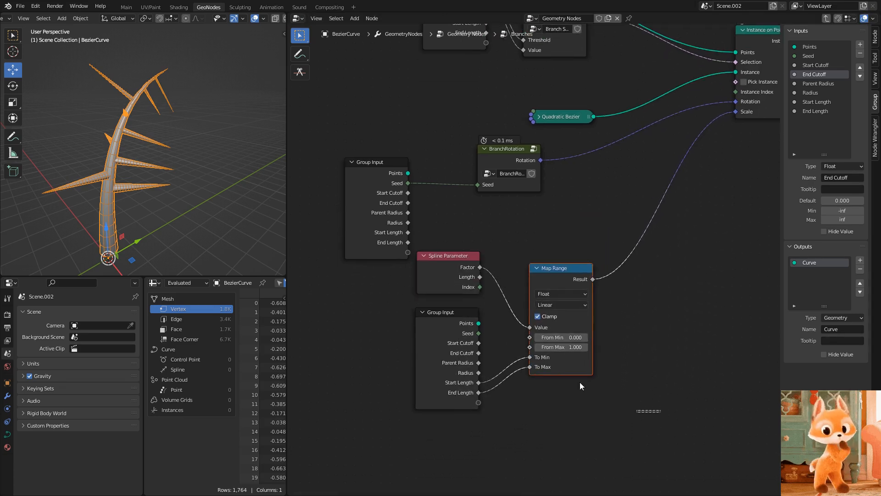
left_click_drag(658, 412, 453, 262)
key("g")
left_click(496, 288)
left_click_drag(516, 149, 501, 214)
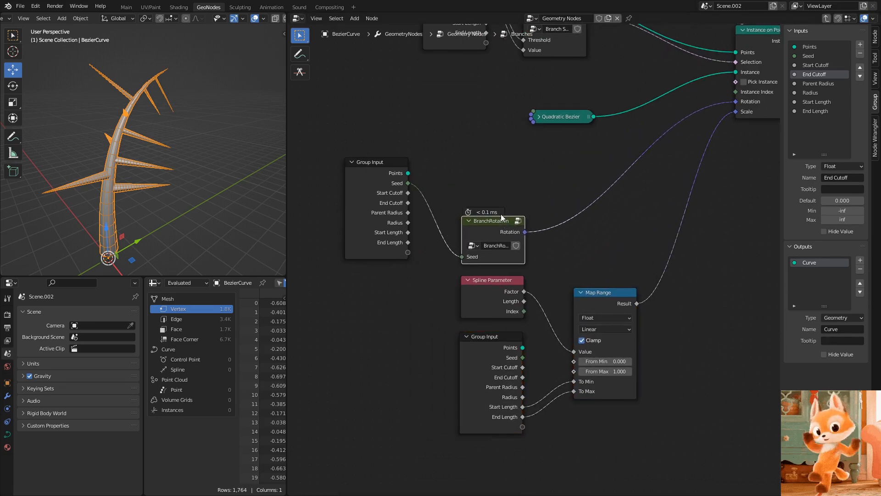
Move the seed Group Input next to BranchRotation and place Quadratic Bezier in the space below Branch Selection's Group Input
scroll(459, 234, "up", 3, "shift")
left_click(410, 252)
left_click_drag(414, 238, 432, 274)
key("Escape")
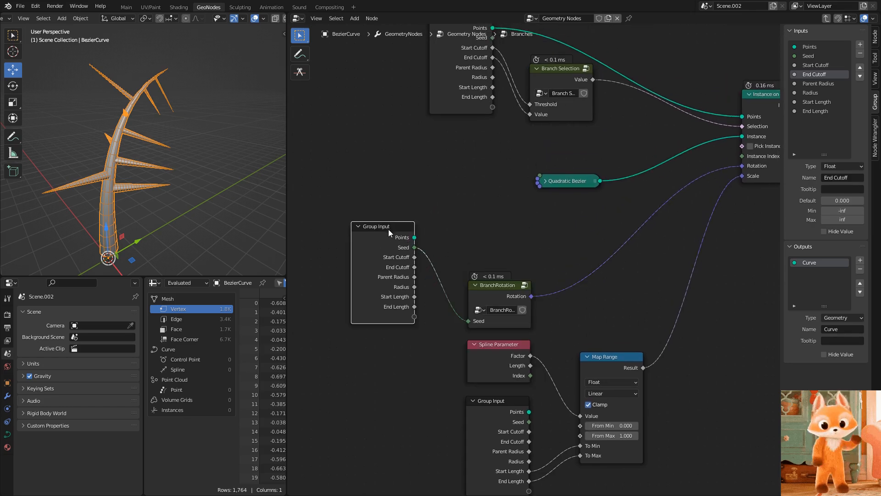
left_click_drag(388, 228, 401, 296)
middle_click_drag(496, 189, 540, 256)
left_click_drag(600, 248, 462, 226)
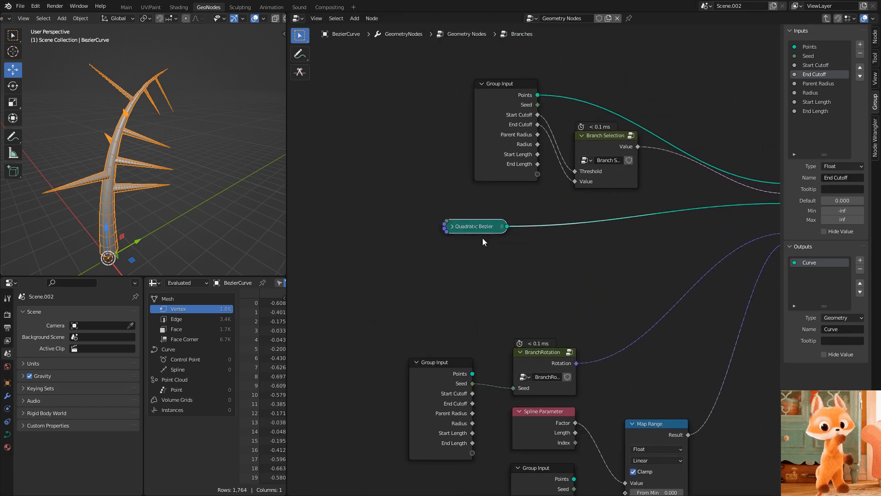
Expand the collapsed Quadratic Bezier node to show its point settings
left_click(453, 227)
scroll(445, 230, "up", 3)
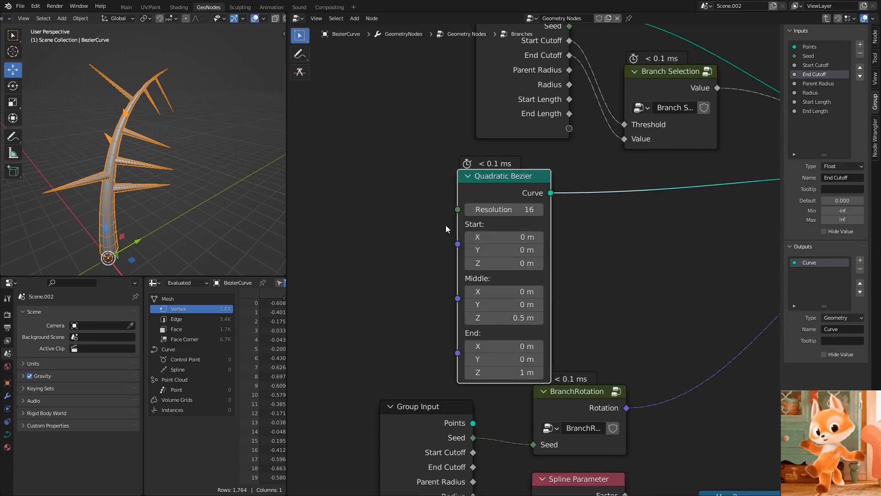
scroll(491, 211, "up", 2)
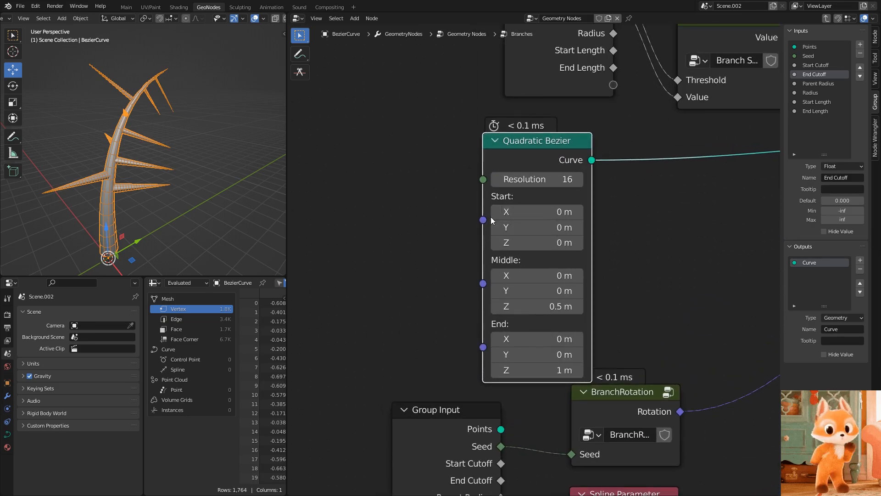
Try offsetting the Quadratic Bezier's Middle Y, and reset it to 0 m
left_click_drag(534, 288, 562, 288)
left_click(534, 289)
type("0")
key("Return")
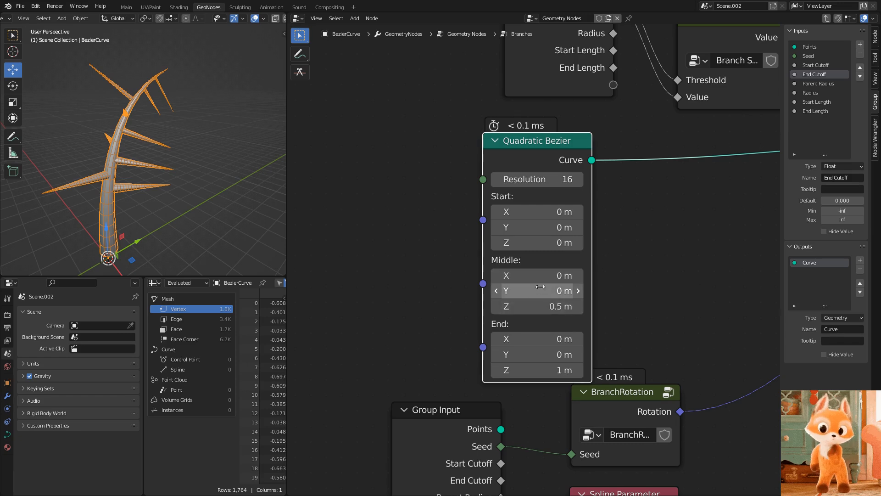
Bend the branches by setting the Quadratic Bezier's Middle X to 0.59 m
left_click_drag(537, 275, 564, 276)
middle_click_drag(60, 134, 146, 148)
scroll(144, 186, "up", 2)
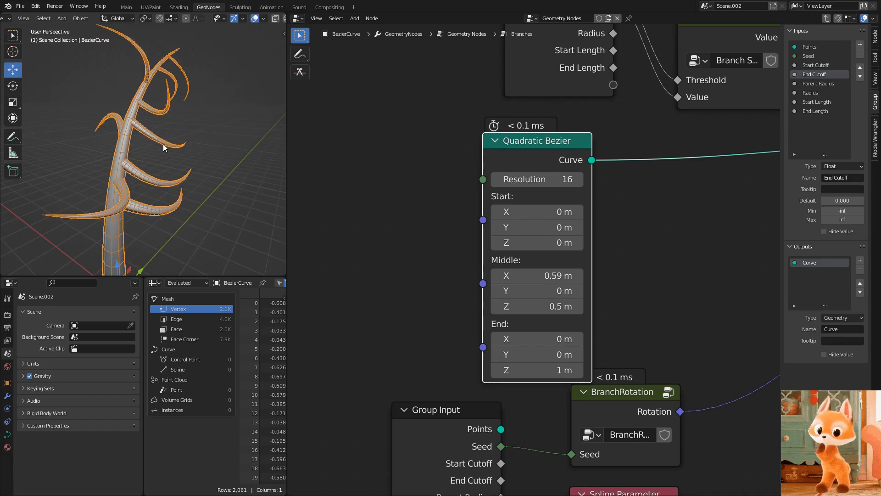
Inside the BranchRotation group, duplicate Align Euler to Vector and insert the copy before the Group Output
middle_click_drag(438, 305, 350, 174)
left_click(505, 259)
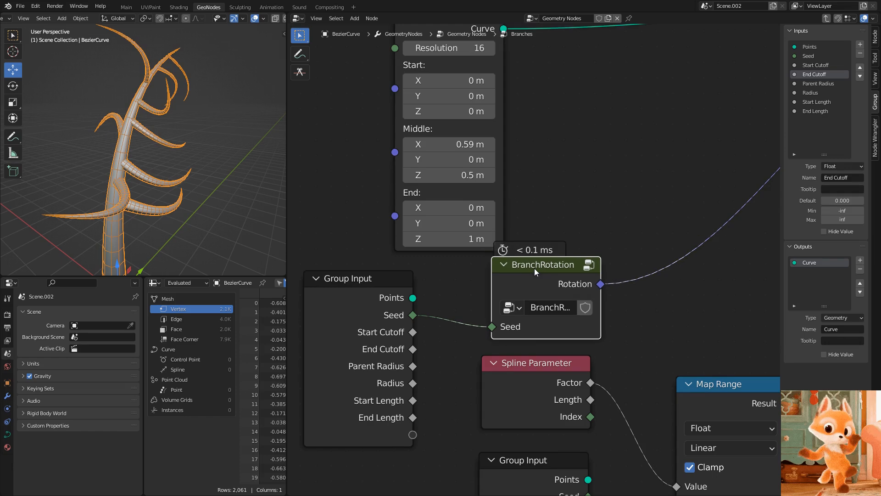
key("Tab")
scroll(533, 252, "down", 3)
middle_click_drag(600, 215, 473, 202)
left_click_drag(629, 252, 729, 262)
left_click(624, 231)
key("shift+d")
left_click(655, 237)
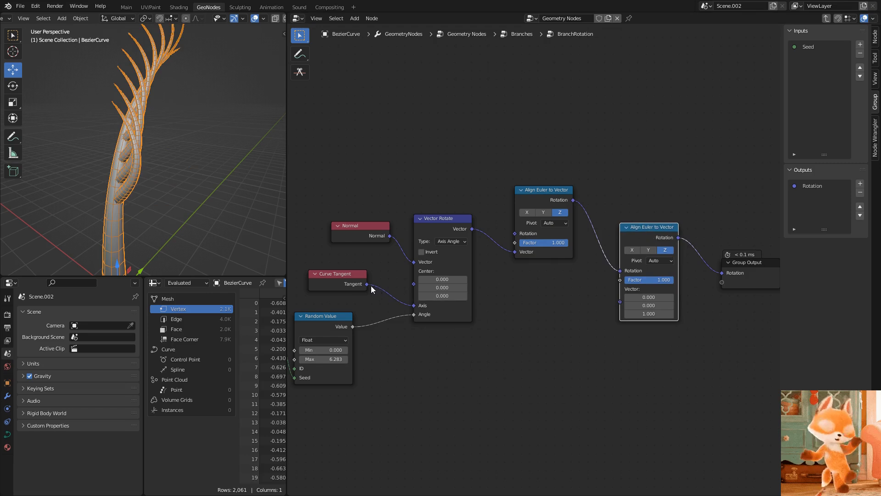
Connect Curve Tangent to the second Align Euler to Vector's Vector input and set its alignment axis to X
left_click_drag(367, 284, 619, 298)
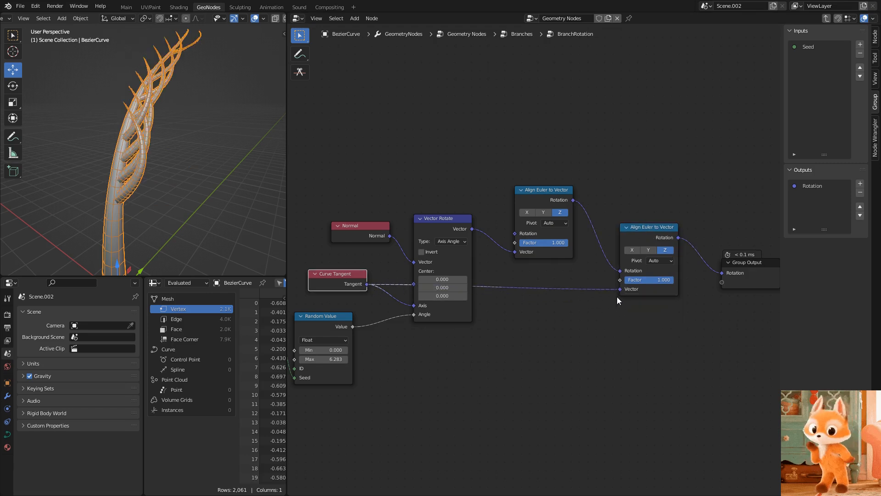
scroll(576, 286, "up", 1)
left_click(643, 249)
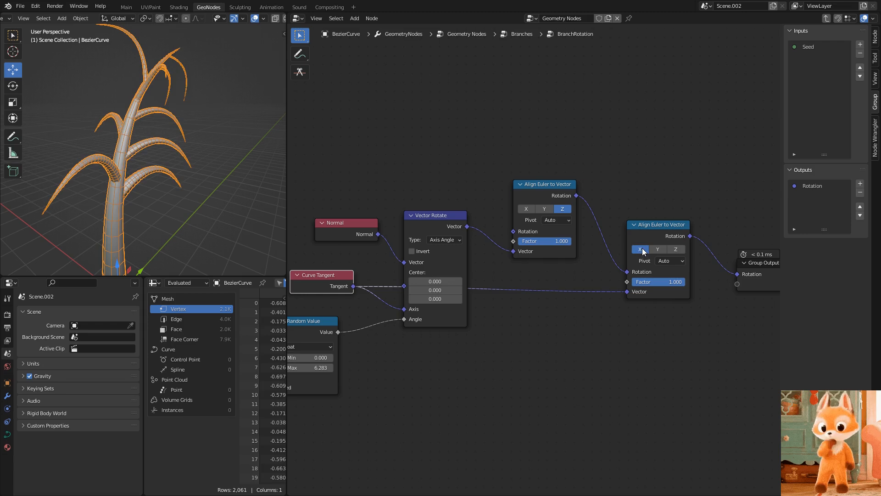
Return to the Branches group and move the BranchRotation, Group Input and Spline Parameter nodes below the Quadratic Bezier
middle_click_drag(218, 176, 87, 203)
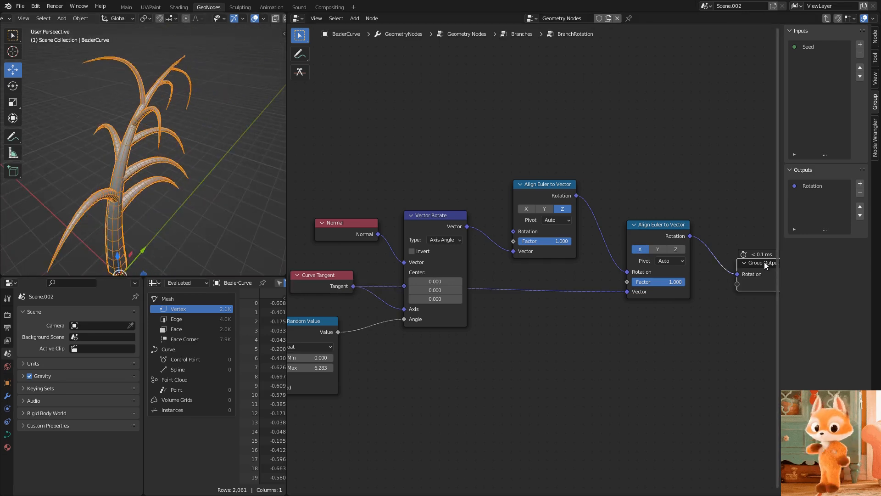
key("Tab")
middle_click_drag(502, 197, 521, 149)
left_click_drag(412, 458, 709, 268)
key("g")
left_click(715, 298)
Try a branch curve with Quadratic Bezier Middle X 0.62 m and Z 0.4 m, End X 0.15 m and Z 1 m
middle_click_drag(567, 226, 577, 275)
scroll(551, 258, "up", 2)
mouse_move(533, 251)
left_mouse_down()
mouse_move(505, 252)
mouse_move(541, 251)
left_mouse_up()
middle_click_drag(172, 197, 155, 183)
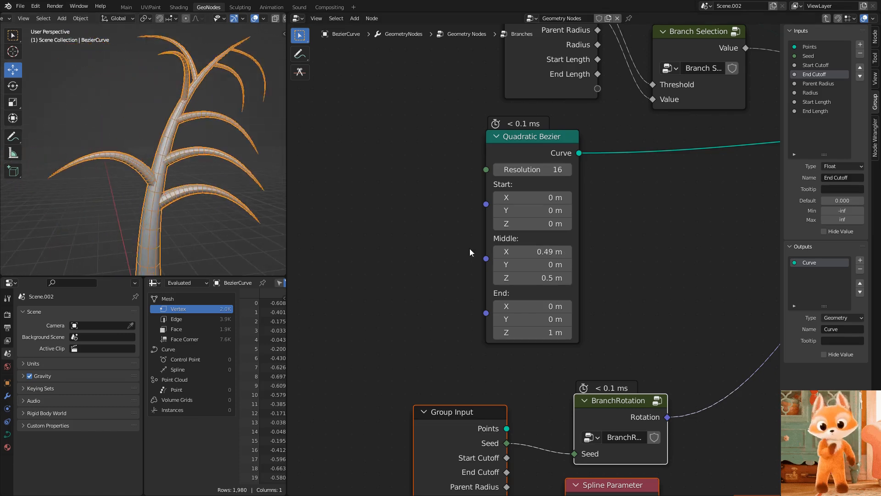
left_click_drag(528, 251, 510, 277)
middle_click_drag(410, 245, 483, 222)
left_click_drag(602, 310, 597, 283)
type("1")
key("Return")
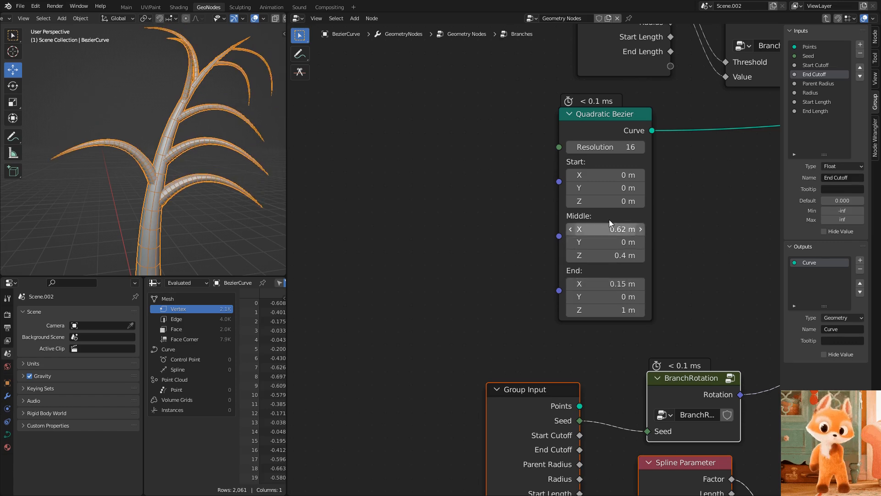
Bend the branches further with Quadratic Bezier Middle X 0.78 m, Middle Z 0.29 m and End X -0.14 m
middle_click_drag(612, 219, 558, 239)
left_click_drag(548, 248, 546, 275)
left_click_drag(551, 329, 469, 266)
key("Return")
Duplicate the upper Group Input node and place the copy in the free space before the Quadratic Bezier
scroll(450, 255, "down", 2)
middle_click_drag(521, 153, 619, 244)
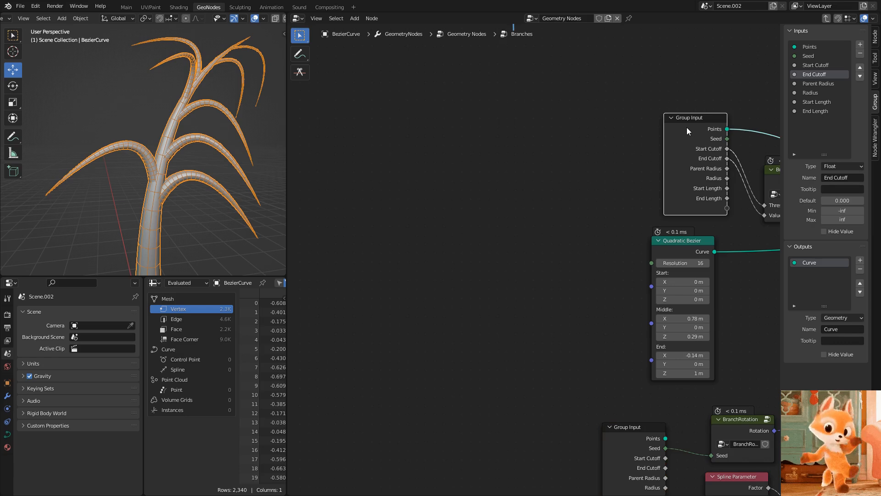
key("shift+d")
left_click(412, 267)
middle_click_drag(464, 257, 471, 213)
Add a Vector input named Branch Structure to the Branches group
left_click(860, 44)
scroll(551, 219, "up", 1)
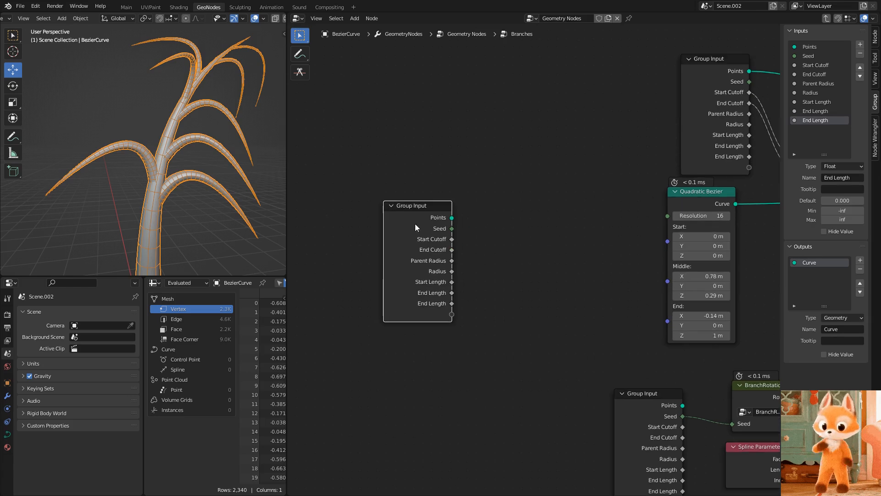
left_click(847, 166)
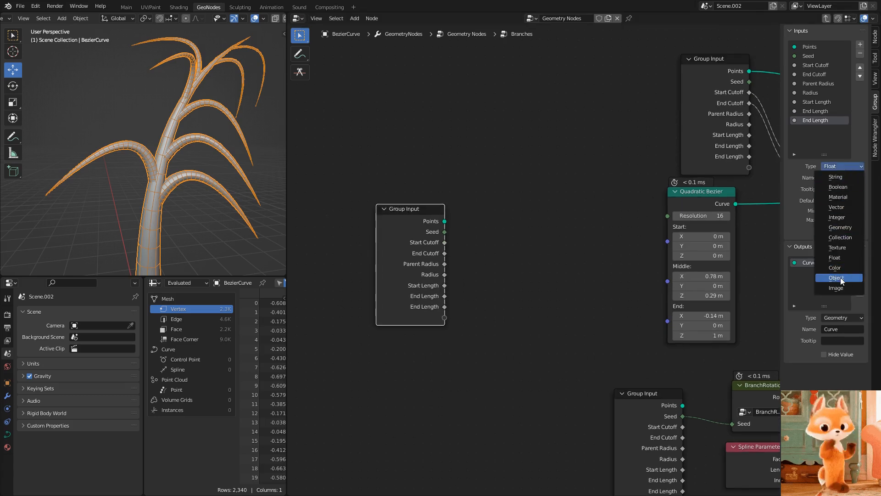
left_click(847, 208)
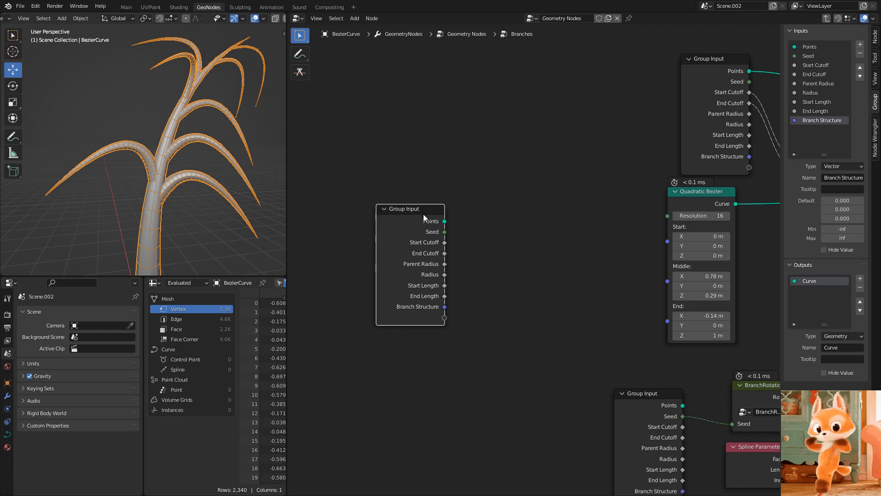
Add a Separate XYZ node beside the duplicated Group Input and connect Branch Structure to its Vector input
key("g")
left_click(454, 270)
key("shift+a")
type("s")
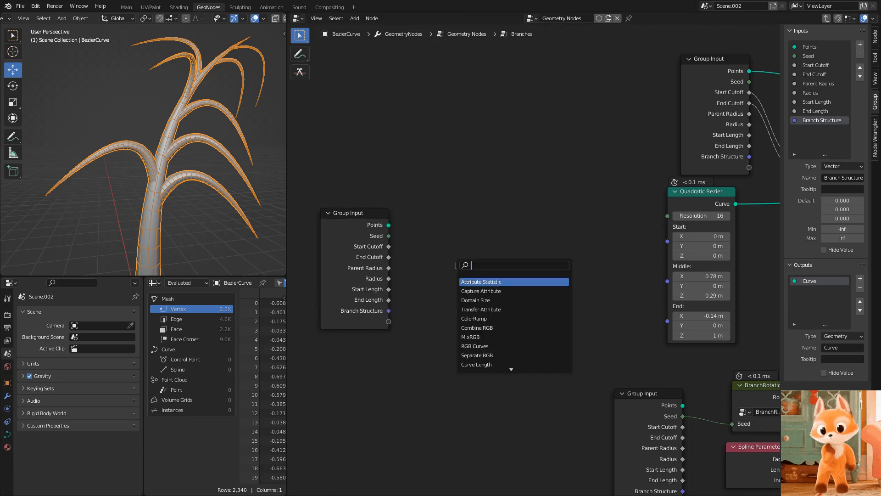
type("epe")
left_click(493, 300)
left_click(462, 278)
left_click_drag(388, 311, 427, 310)
left_click_drag(465, 252, 457, 266)
Add a Combine XYZ node after the Separate XYZ node
key("shift+a")
type("comb")
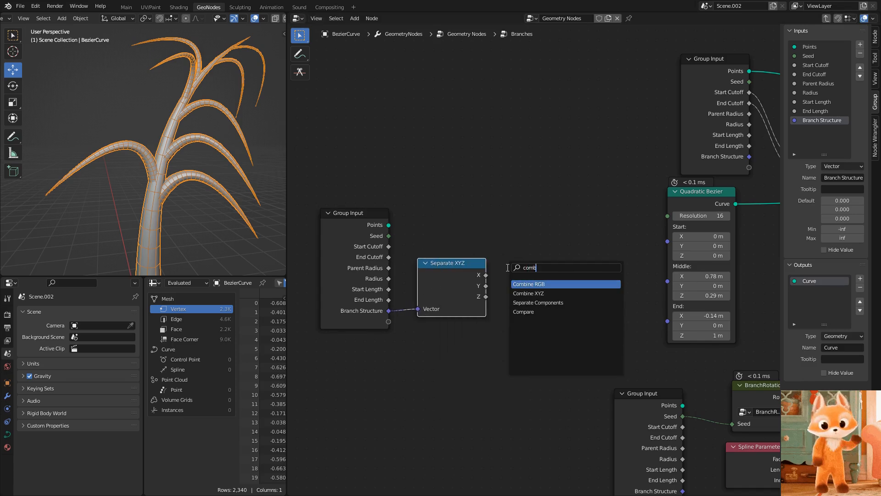
Add a Combine XYZ node beside Separate XYZ and place a duplicate of it directly below
left_click(529, 294)
left_click(559, 225)
key("shift+d")
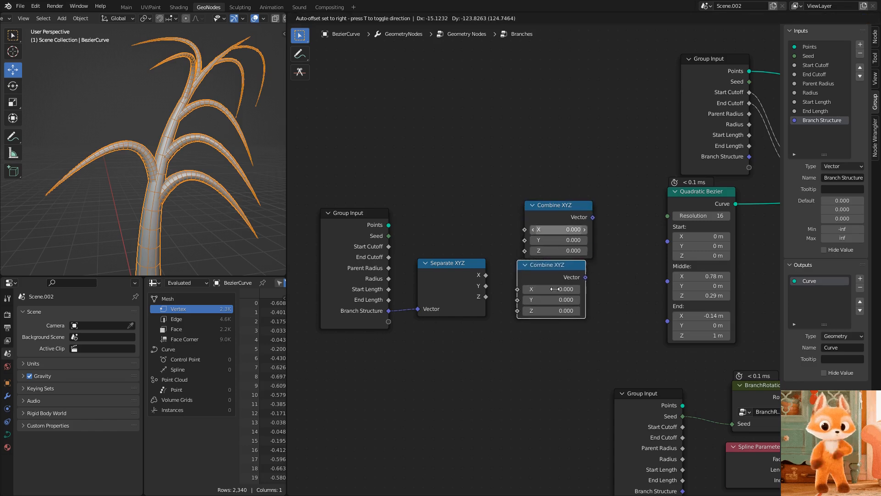
left_click(561, 307)
middle_click_drag(561, 306, 540, 323)
scroll(458, 296, "up", 1)
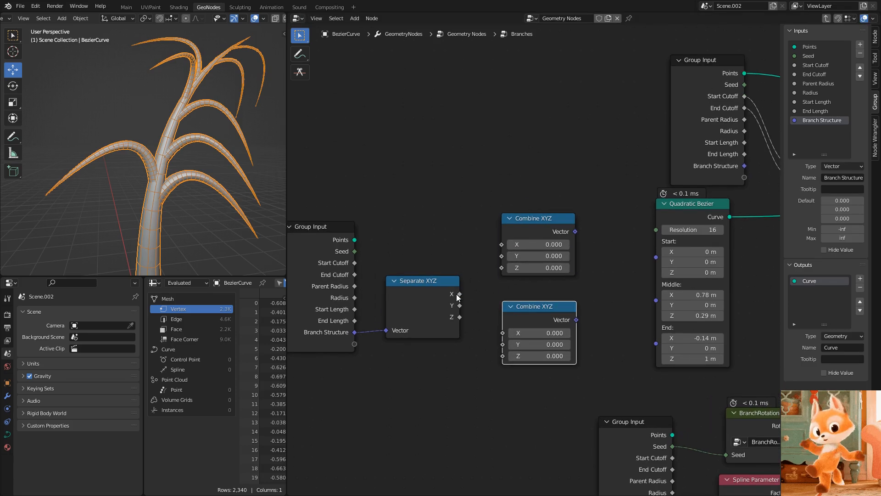
Link Separate XYZ's X and Y to the upper Combine XYZ's X and Z, and its vector to Quadratic Bezier's Middle
middle_click_drag(576, 256, 498, 233)
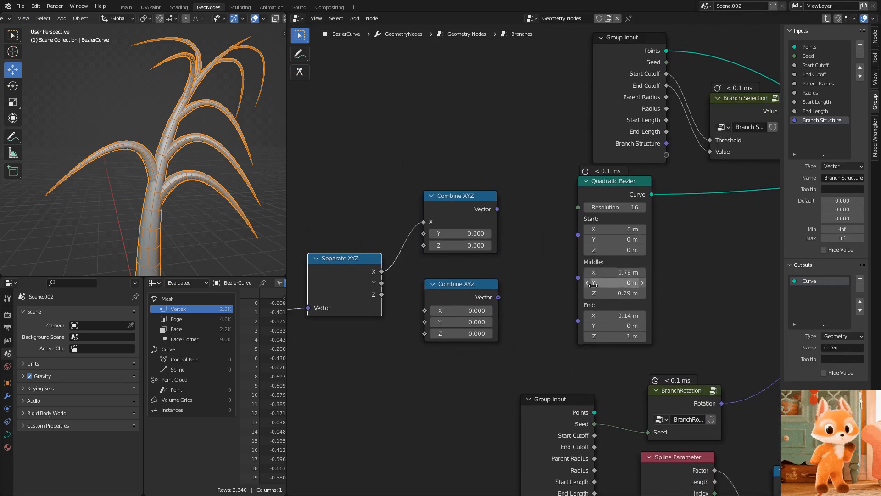
left_click_drag(382, 282, 423, 245)
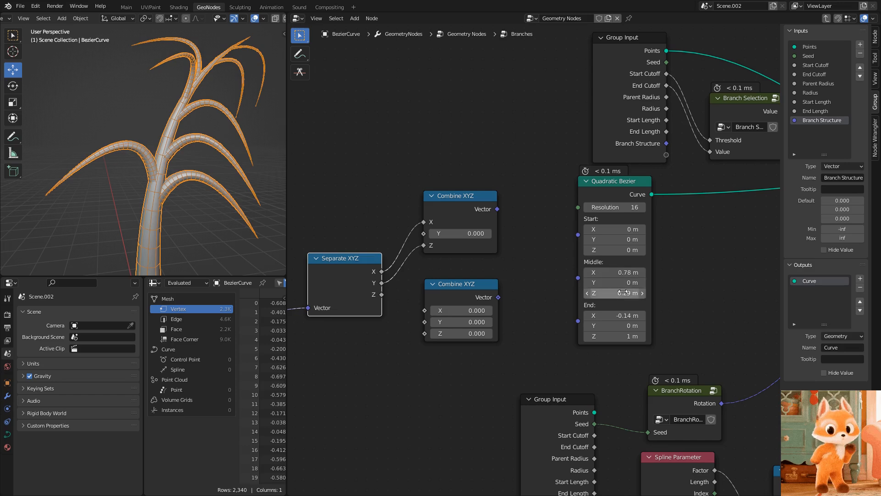
left_click_drag(580, 275, 578, 277)
Link Separate XYZ's Z output to the lower Combine XYZ's X and set that node's Z to 1
middle_click_drag(393, 278, 481, 249)
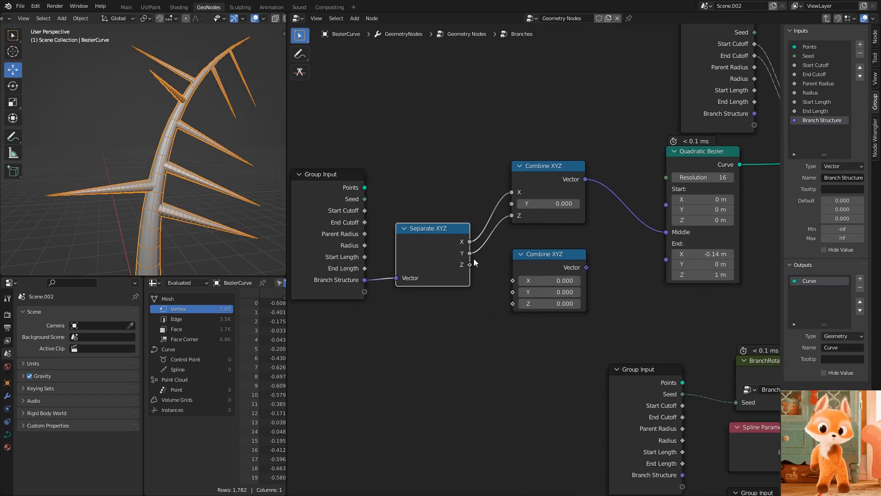
left_click_drag(507, 275, 511, 281)
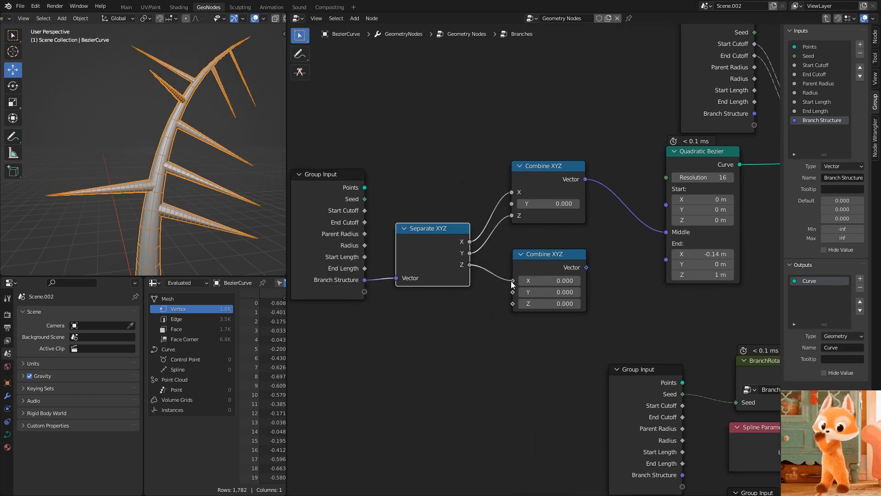
middle_click_drag(590, 281, 533, 284)
left_click(502, 307)
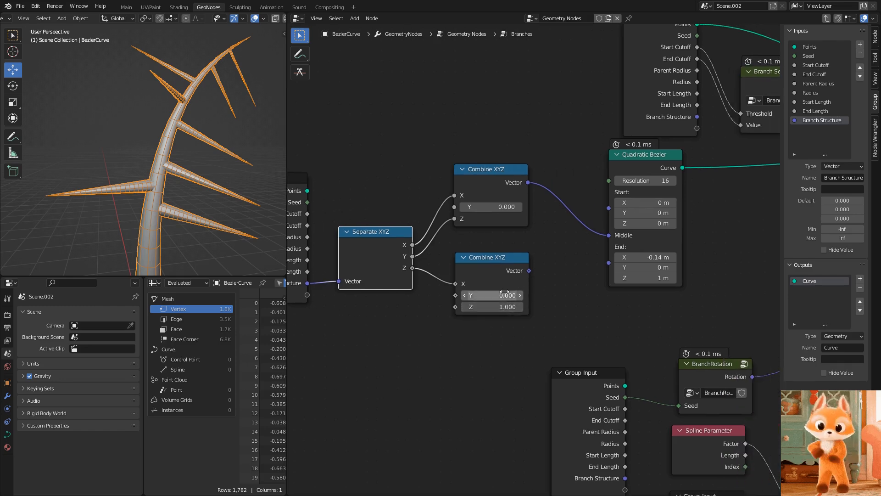
Try the Quadratic Bezier's End Z at 0 m and return it to 1 m
left_click(648, 278)
type("0")
key("Return")
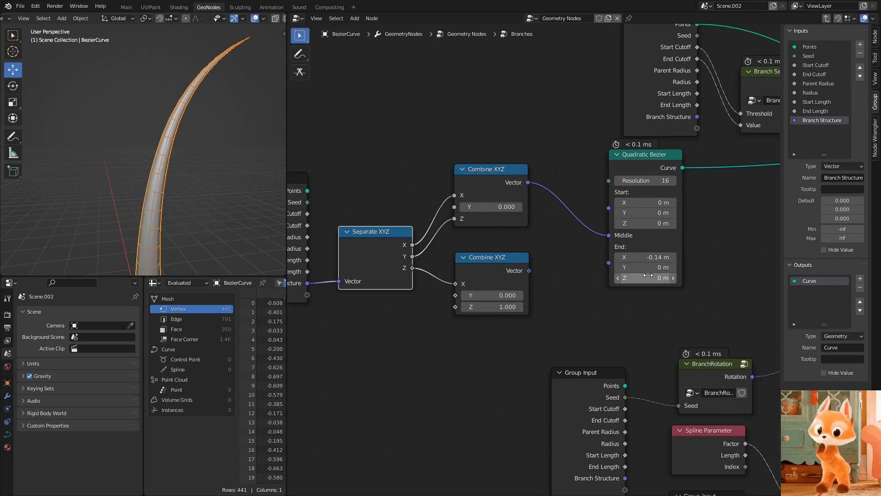
type("1")
key("Return")
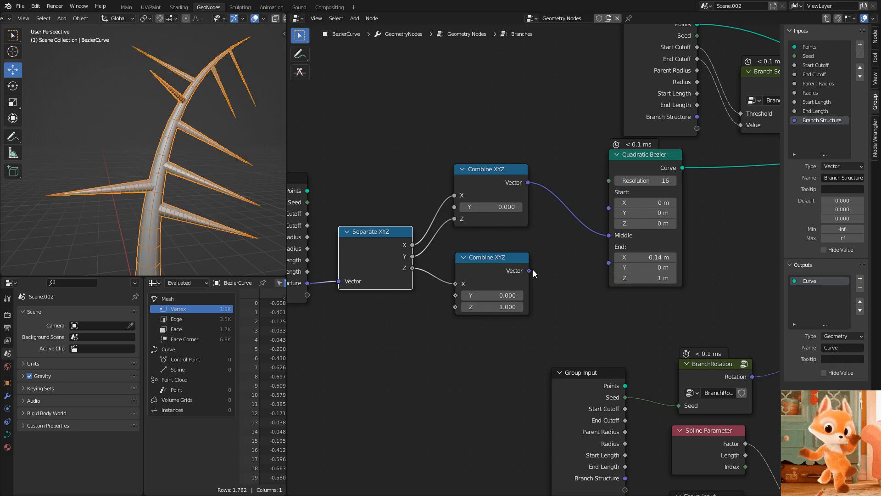
Return to the parent node tree and set the Branches node's Branch Structure to 0.650, 0.390 and 0.340
key("Tab")
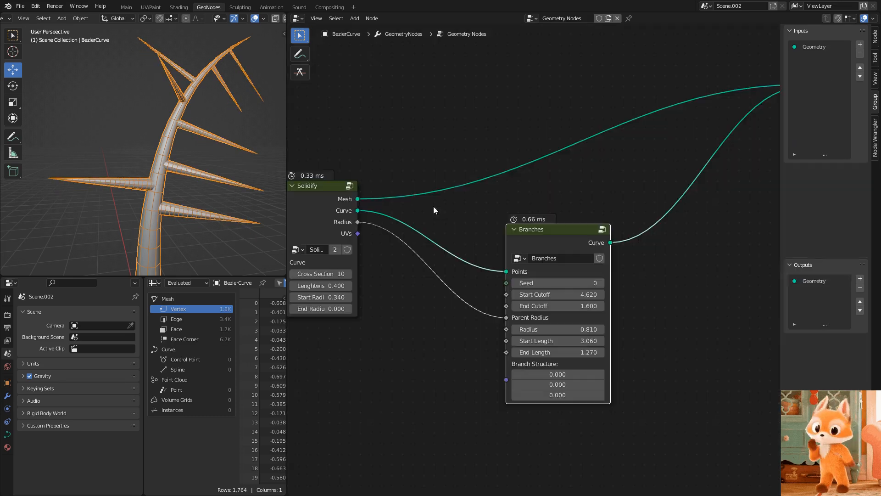
middle_click_drag(498, 324, 452, 234)
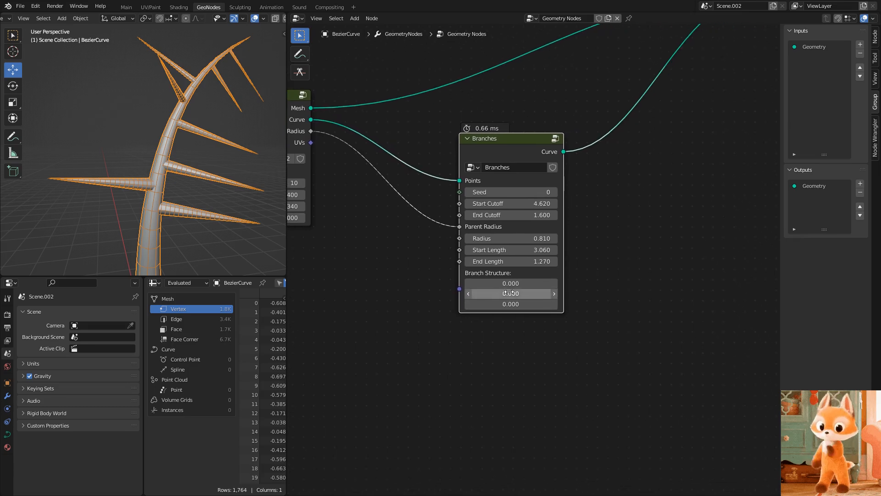
left_click_drag(504, 283, 524, 304)
scroll(209, 176, "down", 5)
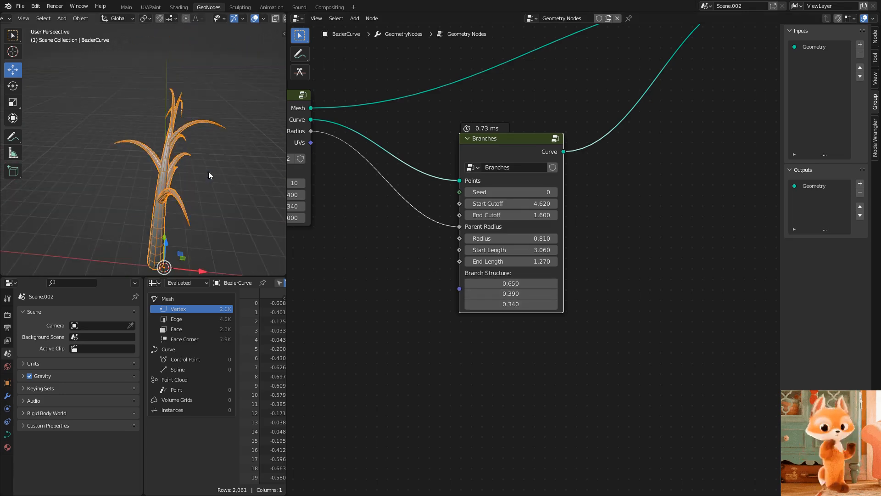
Set the Solidify node's Start Radius to 0.240 and inspect the resulting tree
middle_click_drag(190, 175, 153, 163)
scroll(357, 248, "down", 4)
middle_click_drag(347, 231, 518, 242)
middle_click_drag(388, 226, 444, 278)
scroll(475, 292, "up", 2)
middle_click_drag(183, 222, 158, 164)
left_click_drag(529, 282, 524, 282)
middle_click_drag(174, 157, 148, 173, "shift")
scroll(130, 182, "up", 1)
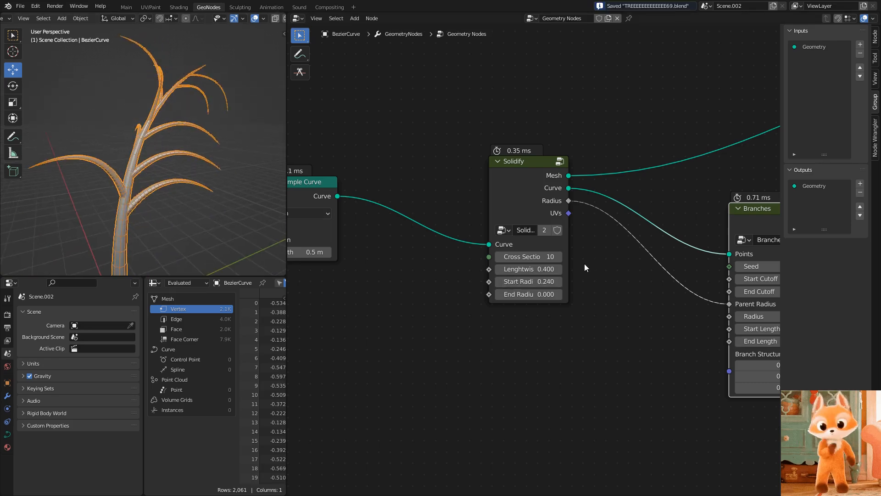
Open the Branches group and move its final Group Input, Multiply, Solidify and Group Output nodes farther from Realize Instances
key("KP_Decimal")
key("Tab")
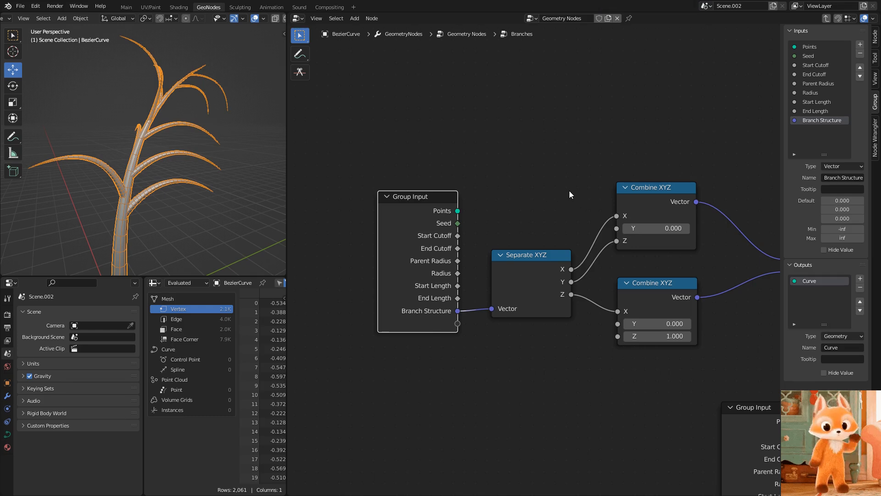
scroll(568, 192, "down", 2)
middle_click_drag(572, 210, 472, 230)
scroll(558, 237, "down", 1)
scroll(583, 238, "down", 1)
middle_click_drag(655, 236, 513, 227)
middle_click_drag(618, 233, 476, 236)
middle_click_drag(553, 239, 508, 247)
middle_click_drag(142, 140, 202, 131)
middle_click_drag(559, 176, 407, 196)
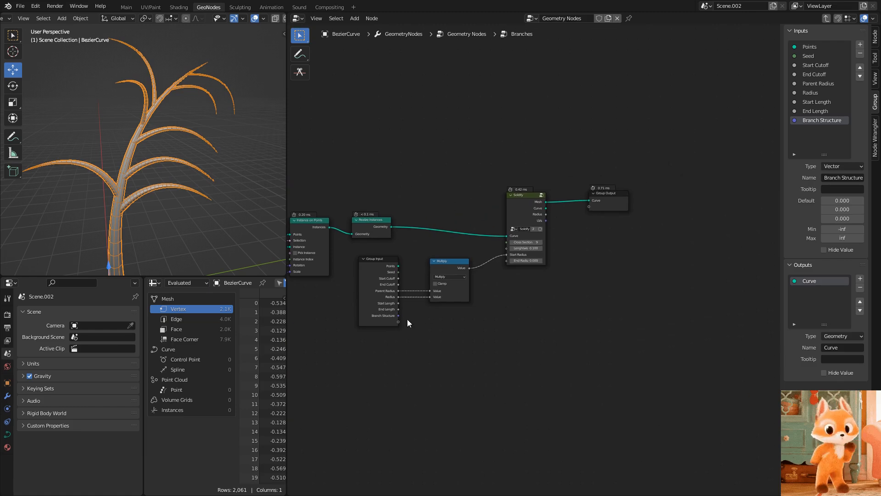
left_click_drag(445, 267, 466, 262)
left_click_drag(404, 148, 604, 289)
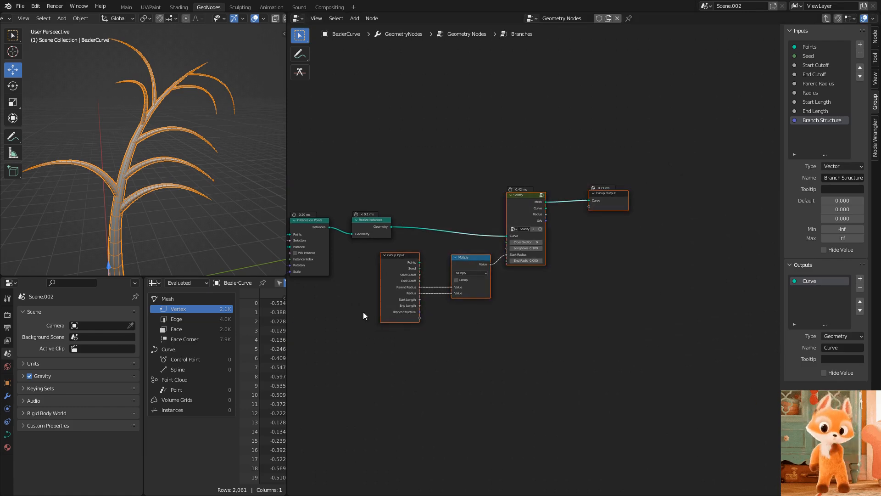
key("g")
left_click(497, 347)
left_click(461, 177)
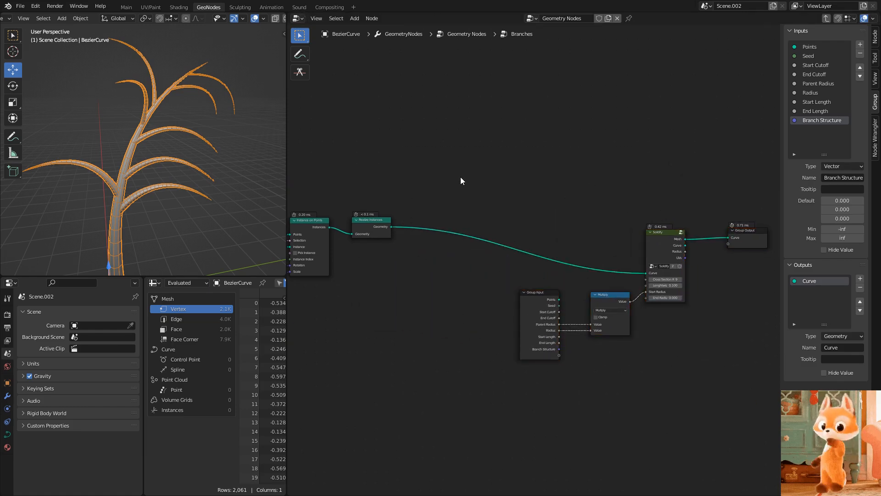
Insert a Set Position node on the link between Realize Instances and Solidify
scroll(432, 148, "up", 3)
key("shift+a")
type("et pos")
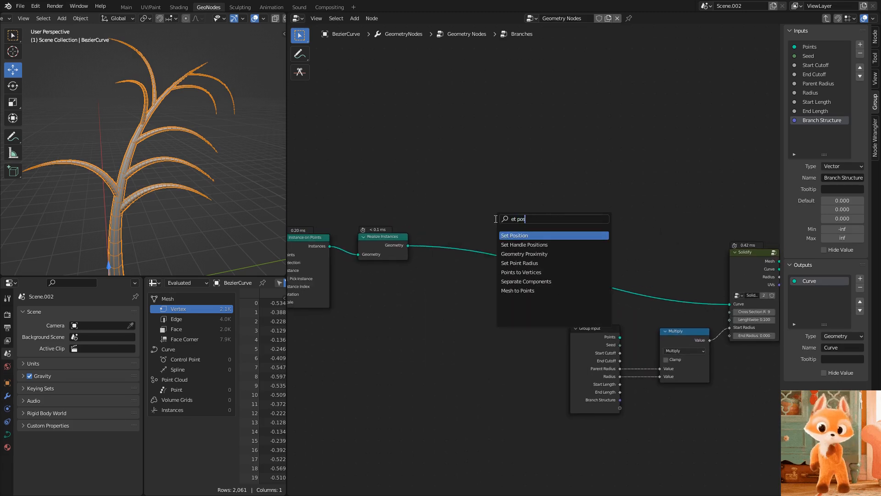
key("Return")
left_click(529, 227)
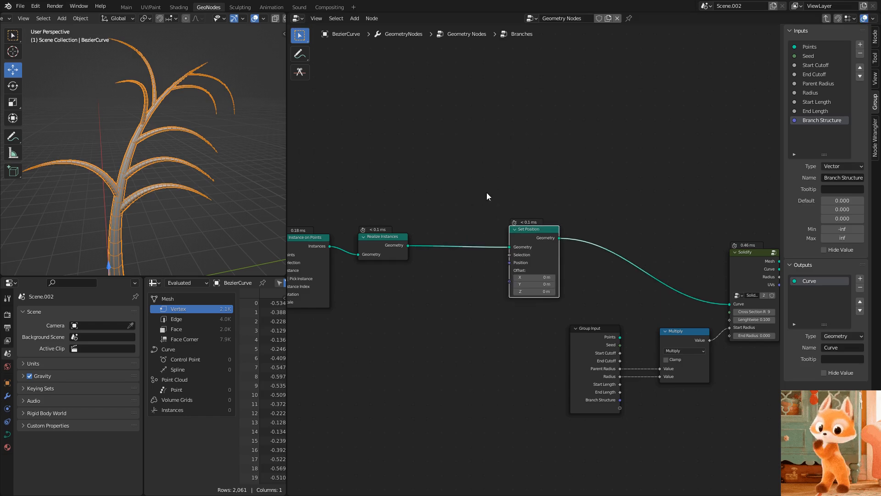
Add a Noise Texture node above Realize Instances and connect its Color output to Set Position's Offset
key("shift+a")
type("noi")
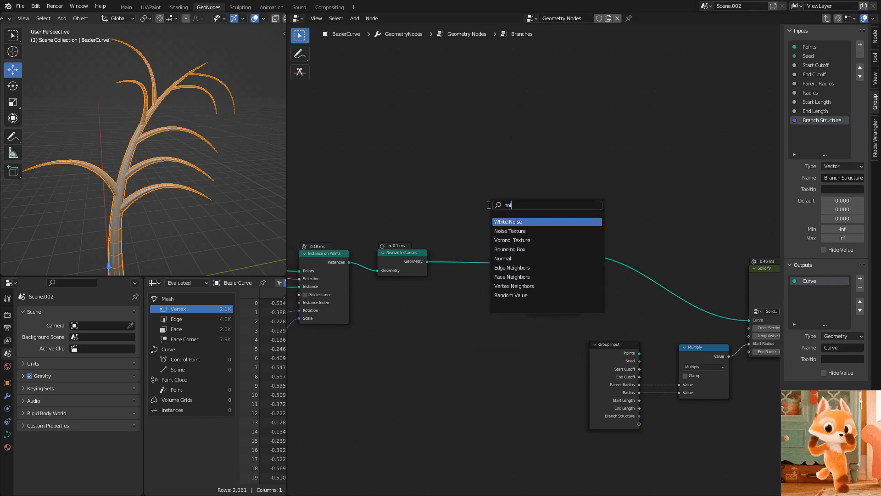
left_click(525, 230)
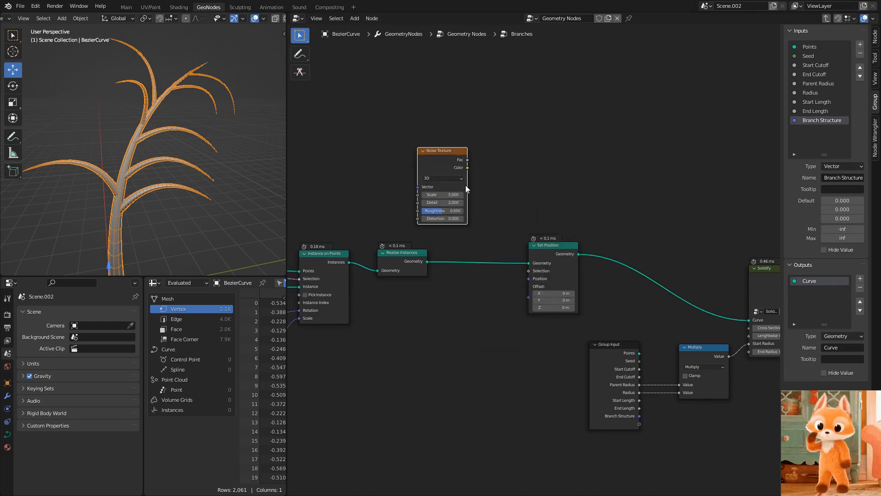
scroll(459, 175, "up", 2)
left_click(427, 140)
left_click_drag(538, 241, 540, 188)
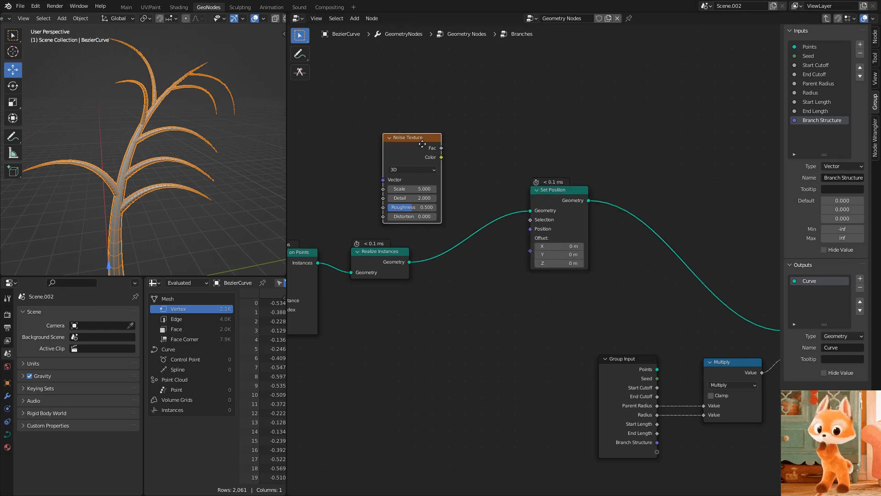
left_click_drag(421, 147, 431, 139)
left_click_drag(531, 255, 534, 254)
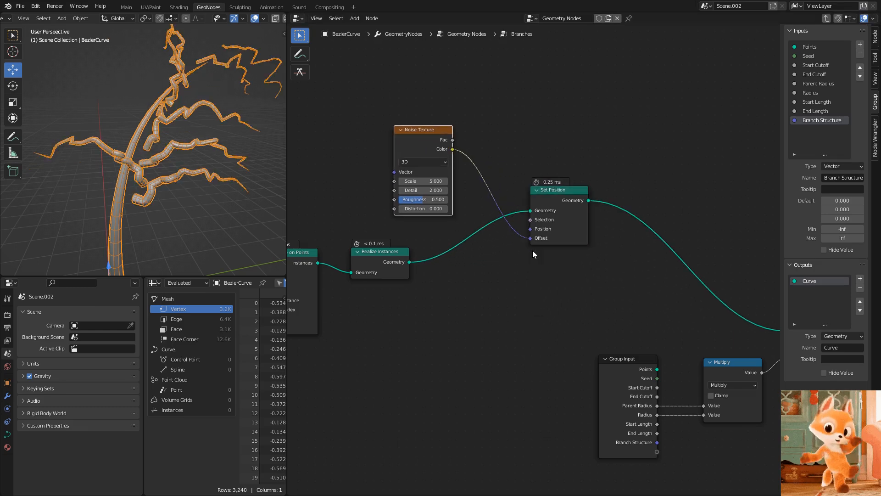
middle_click_drag(479, 171, 529, 226)
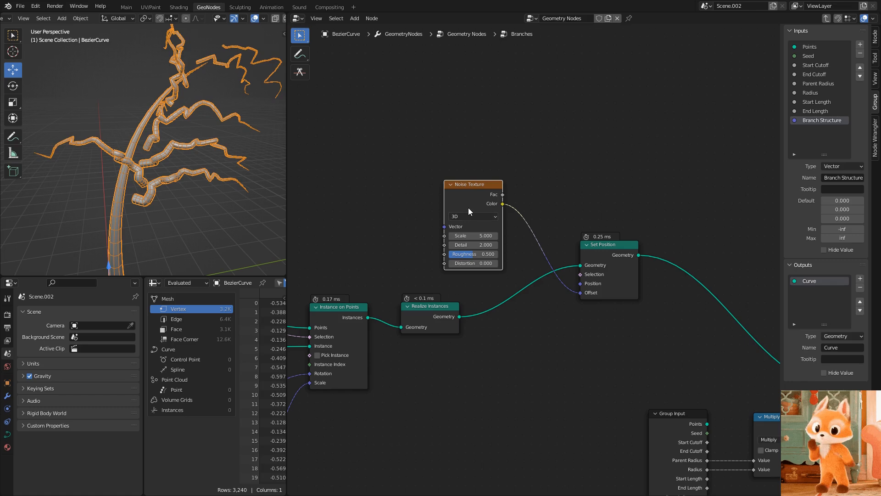
Combine the Noise Texture and Set Position nodes into a node group named "Branch Noise"
left_click_drag(436, 116, 614, 260)
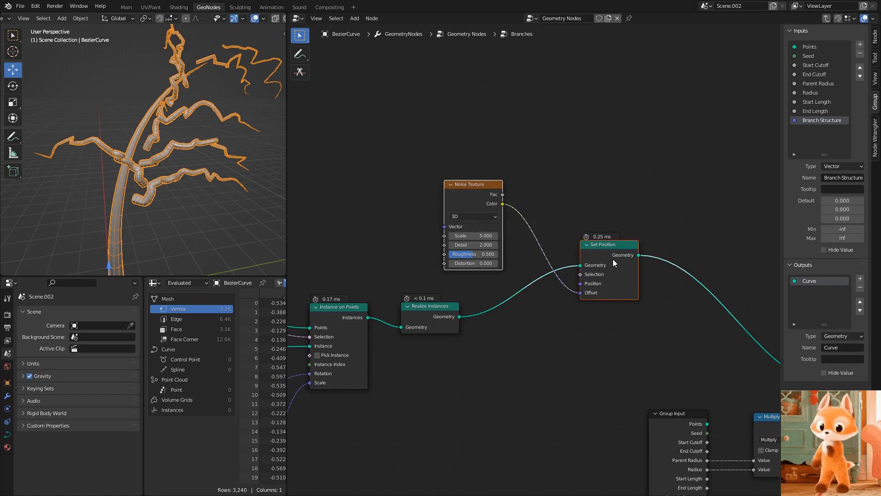
key("ctrl+g")
key("Tab")
left_click_drag(544, 216, 552, 282)
middle_click_drag(554, 294, 555, 263)
scroll(556, 266, "up", 2)
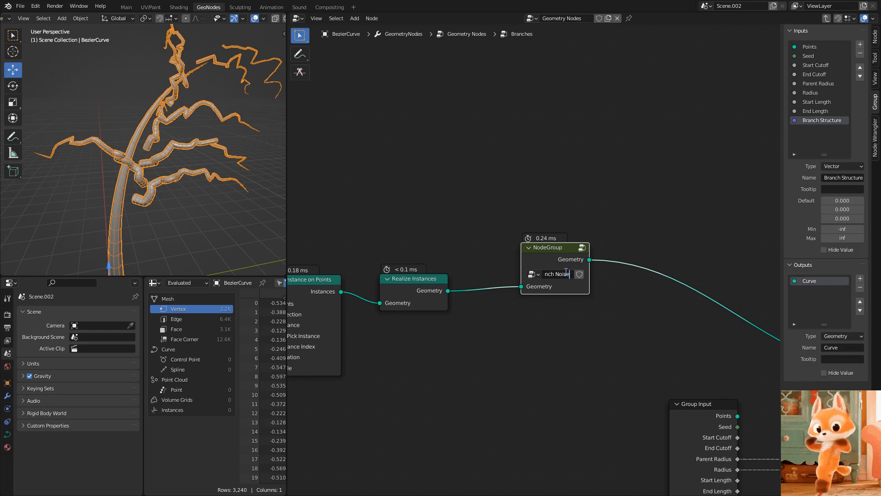
Open the Branch Noise group and place the Noise Texture node below the Group Input node
key("Tab")
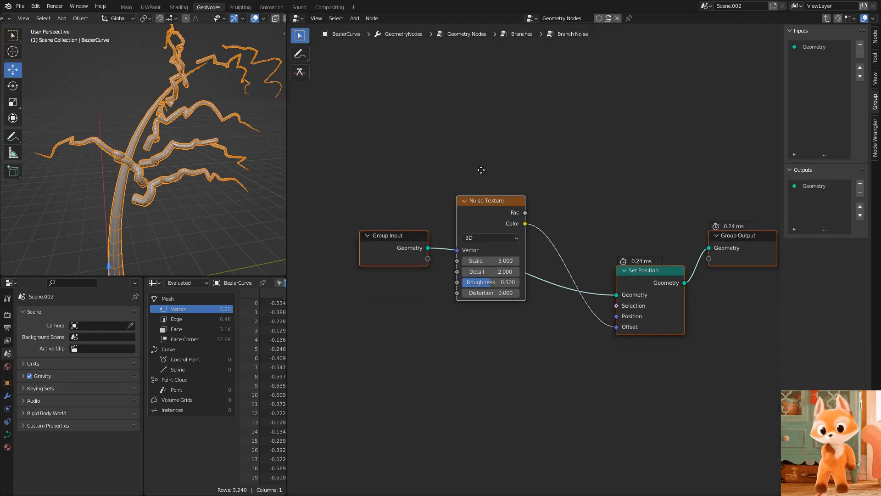
left_click_drag(462, 190, 389, 337)
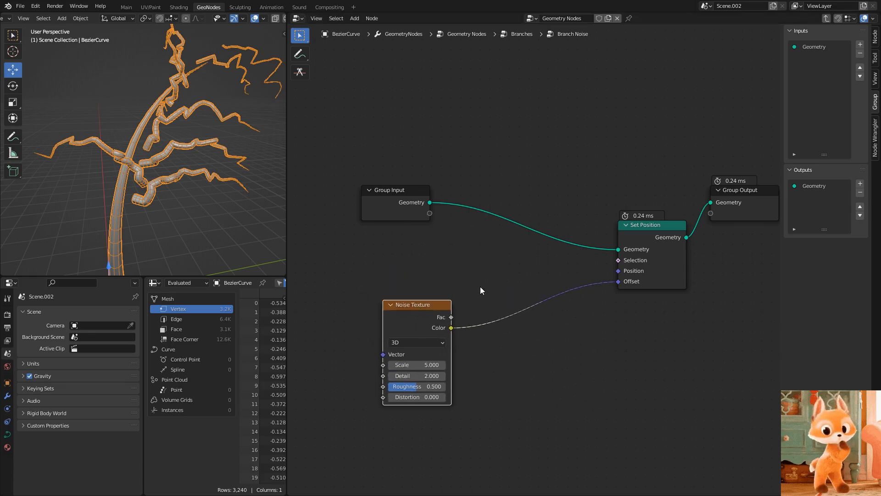
scroll(519, 260, "down", 4)
Draw three annotation arrows from one origin as X, Y and Z axes in the empty space above the nodes
middle_click_drag(385, 117, 400, 274)
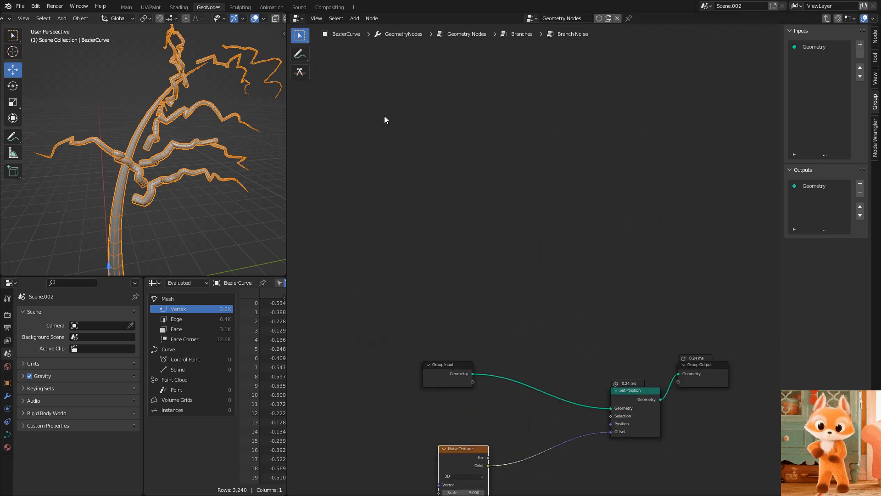
left_click(299, 51)
middle_click_drag(437, 183, 460, 207)
mouse_move(454, 149)
left_mouse_down()
mouse_move(459, 246)
mouse_move(498, 226)
left_mouse_up()
left_click_drag(460, 247, 525, 287)
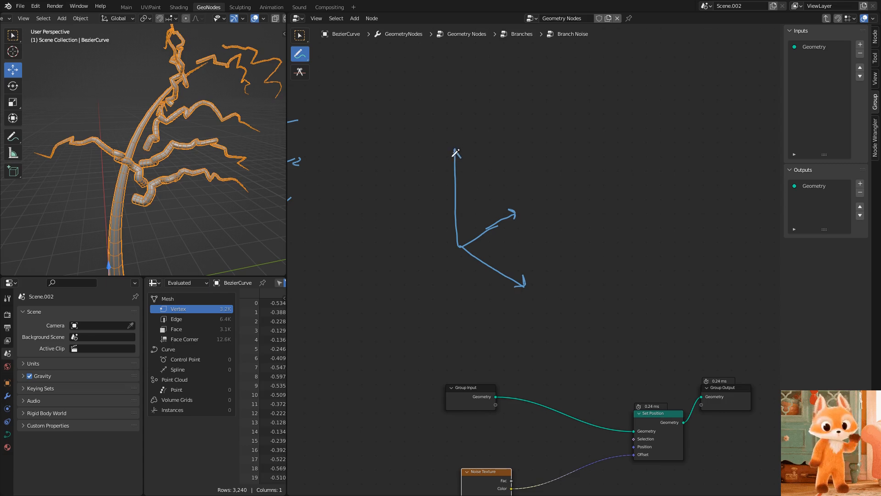
Write the annotation "0,0,0 – 1,1,1" with the letters R G B above it, next to the drawn axes
middle_click_drag(485, 249, 467, 77)
scroll(510, 262, "up", 2)
scroll(509, 184, "down", 2)
middle_click_drag(518, 155, 494, 347)
scroll(519, 218, "up", 1)
middle_click_drag(529, 188, 527, 222)
left_click_drag(527, 126, 528, 127)
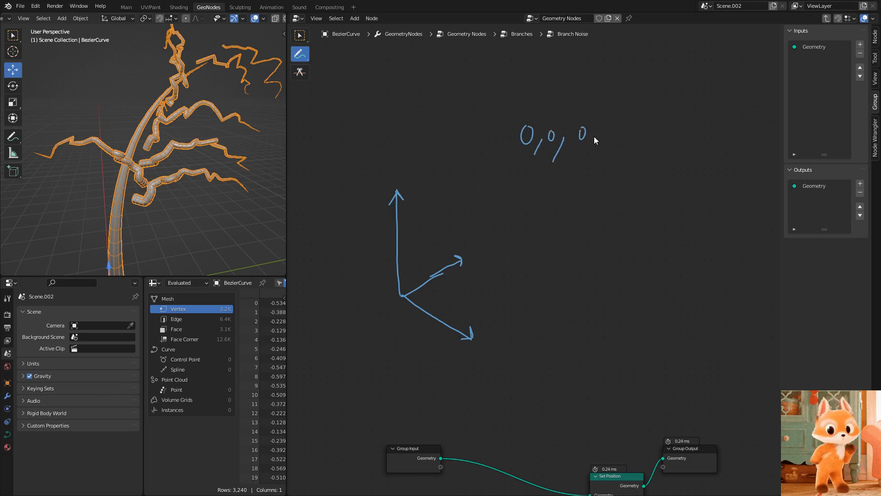
left_click_drag(668, 146, 667, 148)
left_click_drag(677, 148, 672, 159)
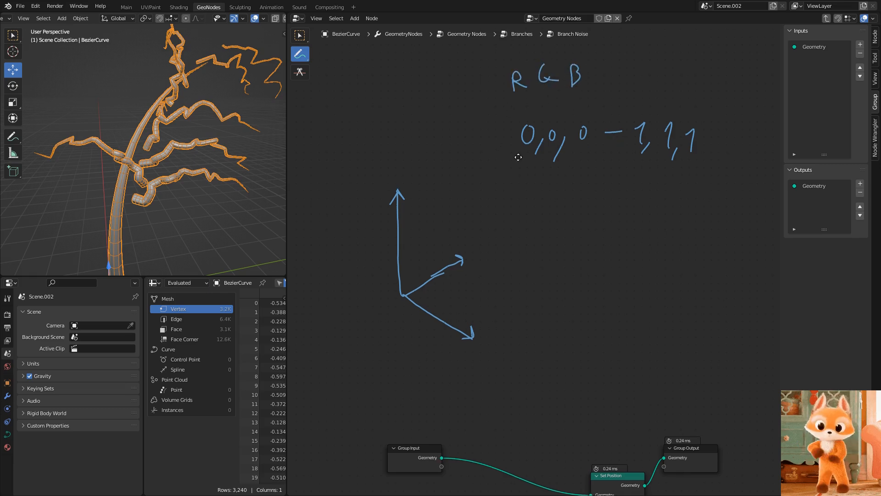
Dot sample points around the drawn axes and write "–0,5" beneath the 0,0,0 – 1,1,1 annotation
middle_click_drag(510, 162, 523, 133)
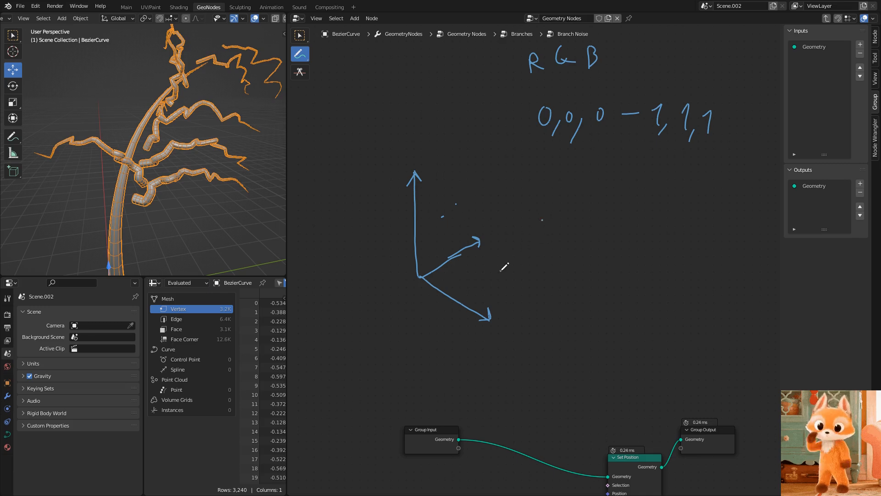
mouse_move(592, 190)
middle_mouse_down()
mouse_move(487, 190)
mouse_move(541, 177)
mouse_move(571, 83)
mouse_move(547, 293)
middle_mouse_up()
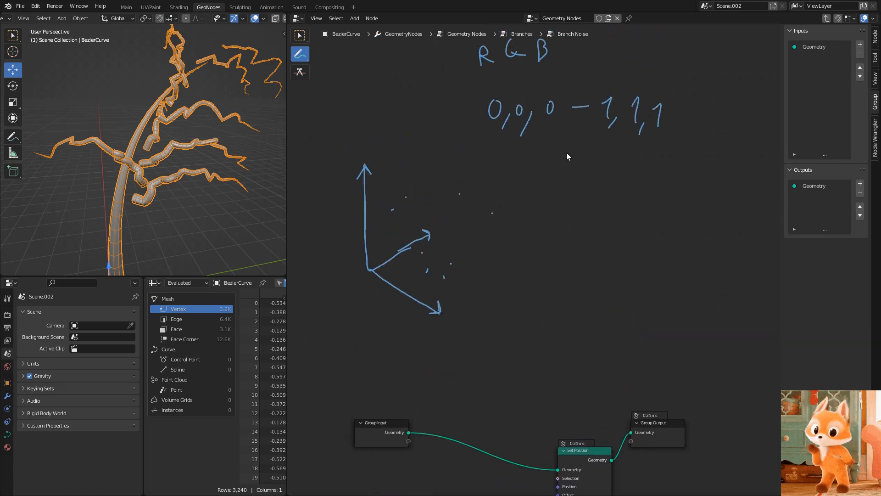
left_click_drag(582, 154, 584, 155)
left_click_drag(596, 152, 598, 158)
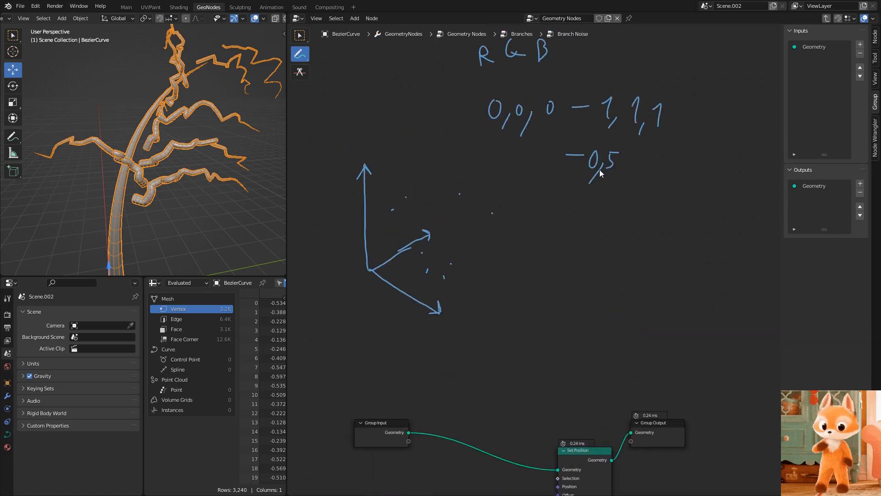
Write the annotation "(–0,5, –0,5, –0,5)" below the "–0,5" note beside the drawn axes
mouse_move(485, 246)
middle_mouse_down()
mouse_move(558, 224)
mouse_move(552, 187)
middle_mouse_up()
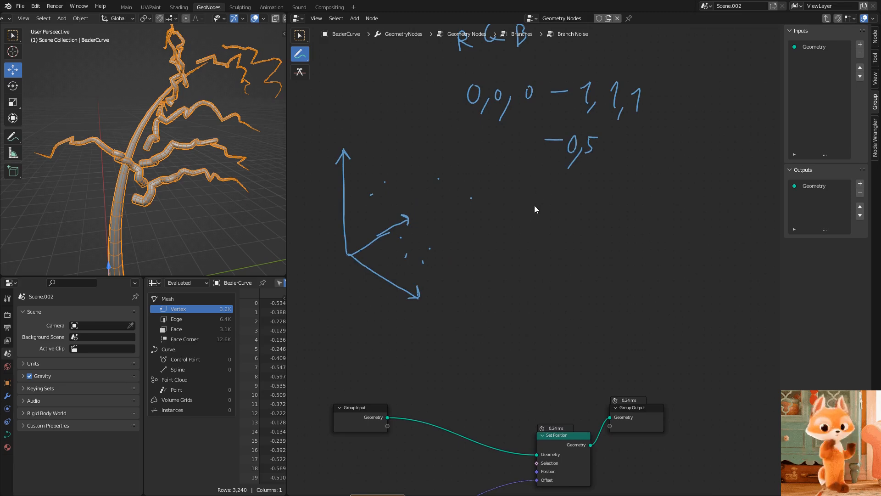
left_click_drag(556, 211, 550, 224)
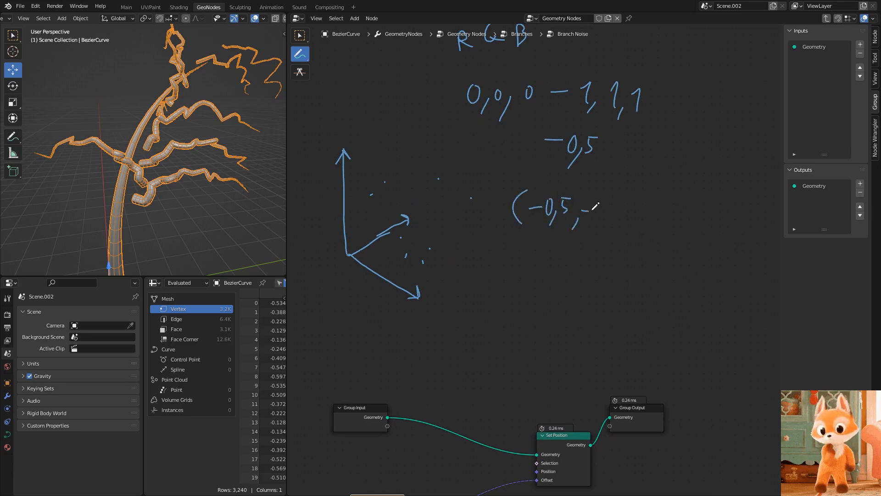
left_click_drag(606, 212, 599, 225)
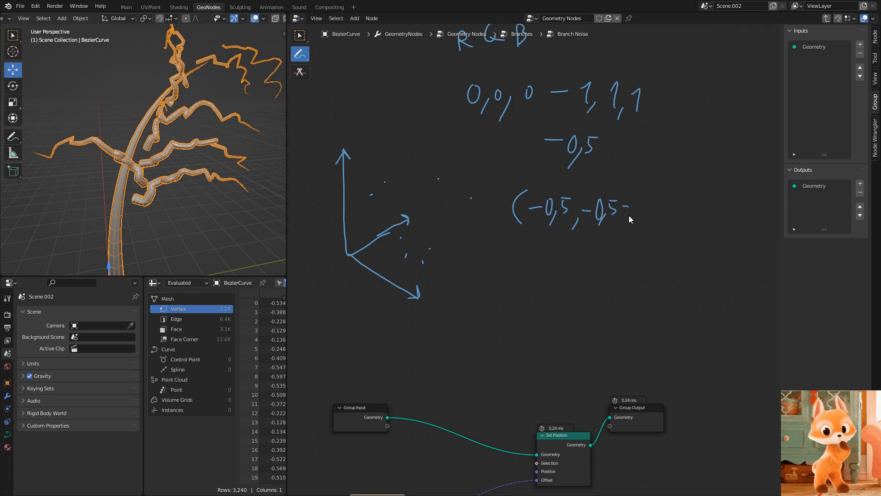
left_click_drag(667, 184, 661, 221)
middle_click_drag(676, 205, 612, 216)
left_click_drag(617, 215, 635, 214)
Extend the annotation with a dash and "(0,5, 0,5, 0,5)" to complete the offset range
middle_click_drag(650, 211, 587, 216)
left_click_drag(602, 205, 624, 228)
left_click_drag(609, 188, 588, 238)
left_click_drag(670, 205, 719, 199)
left_click_drag(720, 226, 712, 233)
left_click_drag(746, 192, 745, 231)
middle_click_drag(293, 250, 545, 199)
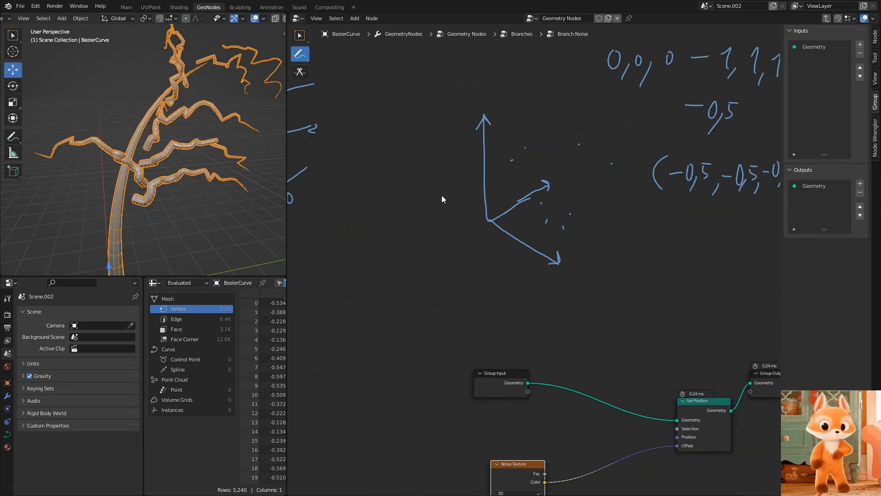
left_click_drag(485, 225, 439, 197)
middle_click_drag(528, 233, 440, 214)
key("ctrl+z")
middle_click_drag(578, 208, 466, 228)
middle_click_drag(617, 239, 475, 257)
scroll(567, 191, "down", 1)
scroll(567, 191, "down", 1)
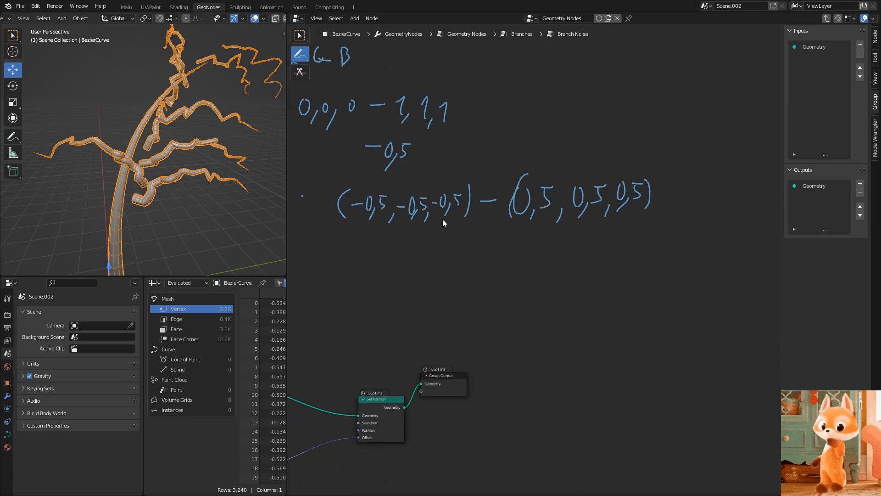
Return from annotating to selecting and move the Noise Texture node farther away from Set Position
scroll(423, 238, "up", 1)
middle_click_drag(428, 185, 477, 239)
middle_click_drag(472, 278, 430, 198)
middle_click_drag(404, 282, 553, 138)
middle_click_drag(439, 272, 560, 209)
left_click(302, 33)
middle_click_drag(478, 234, 481, 207)
left_click_drag(480, 251, 438, 258)
Insert a Vector Math node between Noise Texture and Set Position, set to Subtract with 0.5 on all three axes
key("shift+a")
type("svecto")
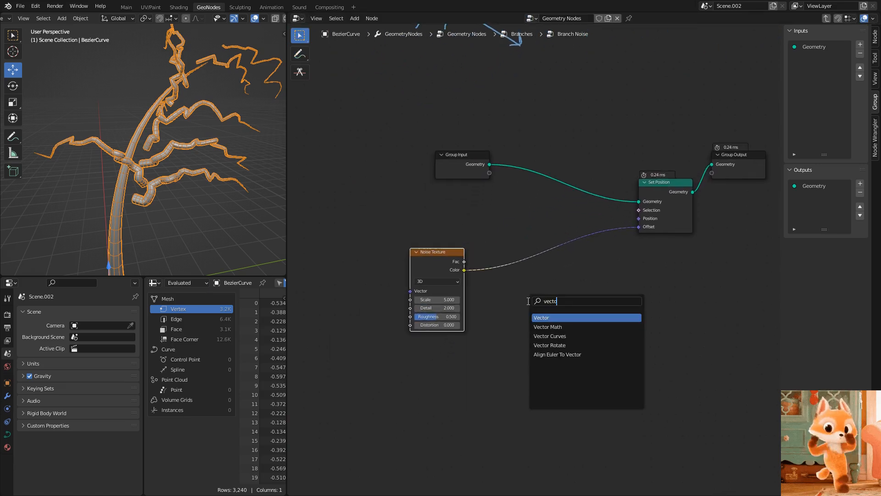
left_click(563, 327)
left_click(525, 266)
left_click(527, 264)
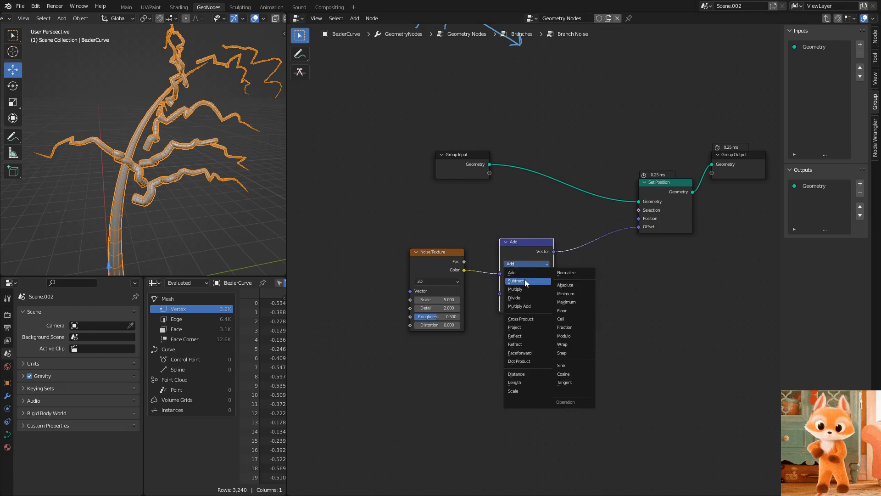
left_click(525, 281)
left_click(553, 305)
type("0.5")
key("Return")
Make room before Set Position and insert a duplicate of the Subtract node there, set to Multiply
left_click_drag(567, 339, 452, 257)
left_click_drag(533, 253, 446, 256)
left_click(439, 245)
key("shift+d")
left_click(531, 240)
left_click(535, 261)
left_click(527, 285)
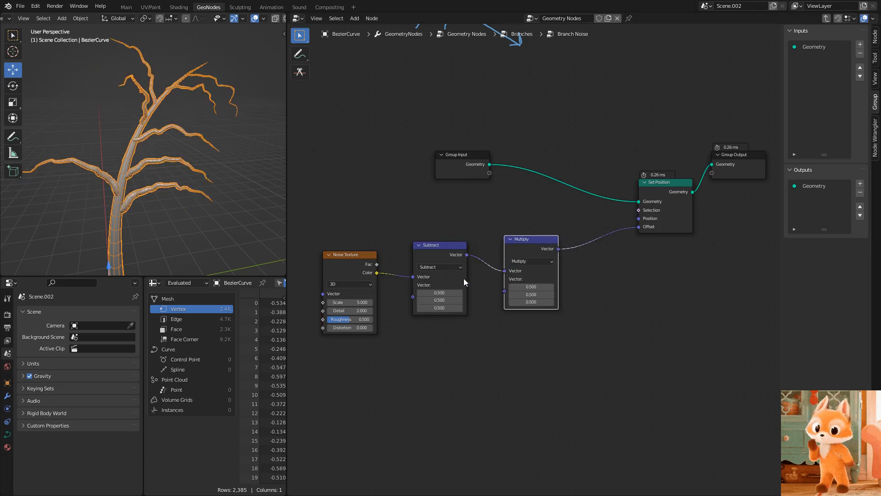
Set the Multiply node's second vector to 2 on all three axes
middle_click_drag(464, 278, 525, 259)
left_click_drag(612, 283, 612, 267)
type("2")
key("Return")
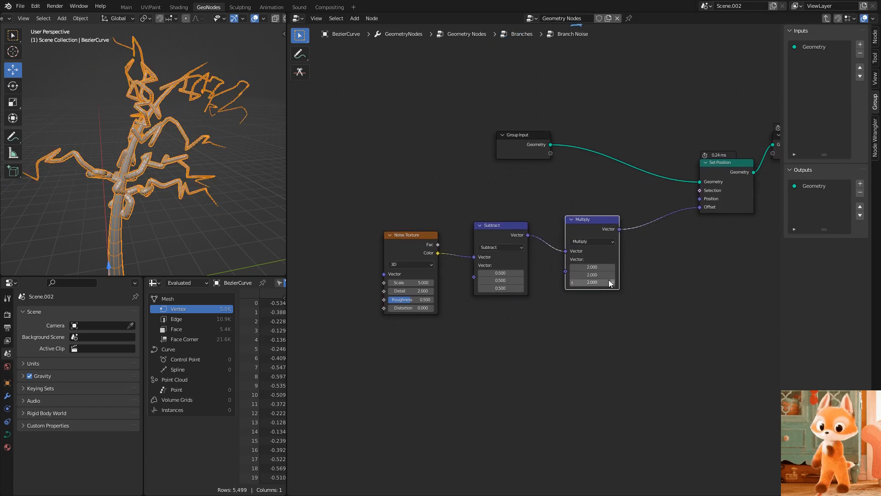
middle_click_drag(490, 226, 520, 243)
scroll(521, 243, "up", 1)
middle_click_drag(174, 164, 174, 155)
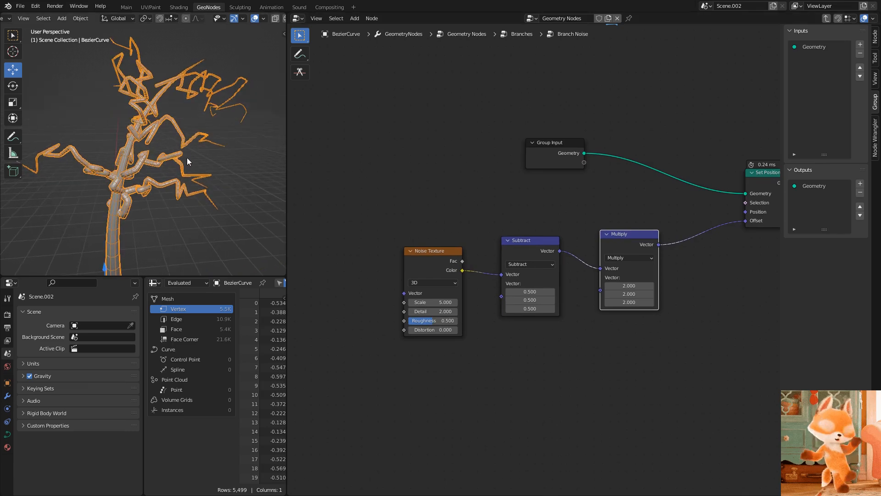
Set the Noise Texture's Scale to 1 and check the effect on the tree
middle_click_drag(418, 250, 440, 209)
scroll(506, 249, "up", 1)
middle_click_drag(506, 249, 514, 298)
left_click(469, 308)
type("1")
key("Return")
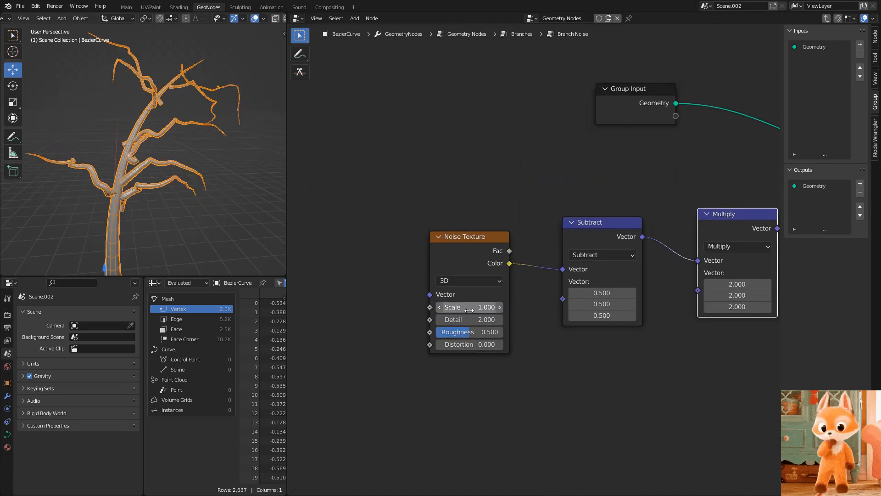
middle_click_drag(170, 214, 142, 196)
middle_click_drag(552, 250, 427, 240)
scroll(437, 247, "down", 2)
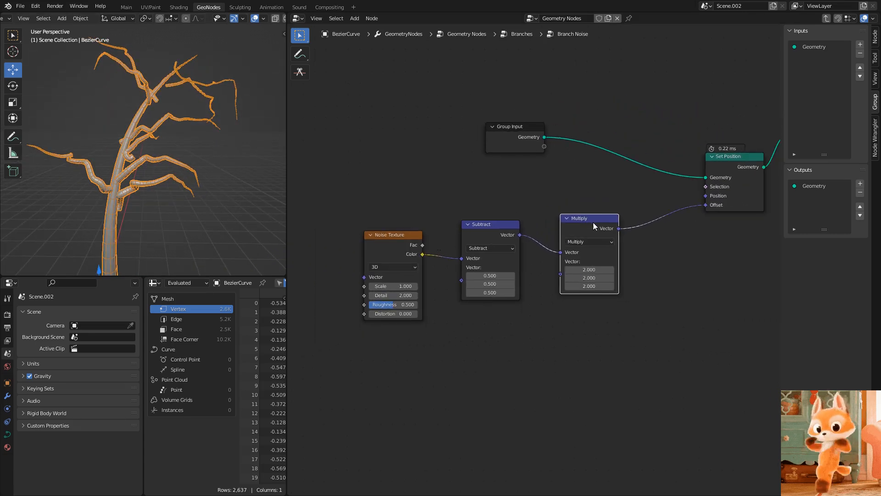
Move the Noise Texture, Subtract and Multiply nodes together farther away from Set Position
left_click_drag(391, 181, 617, 340)
key("g")
left_click(575, 334)
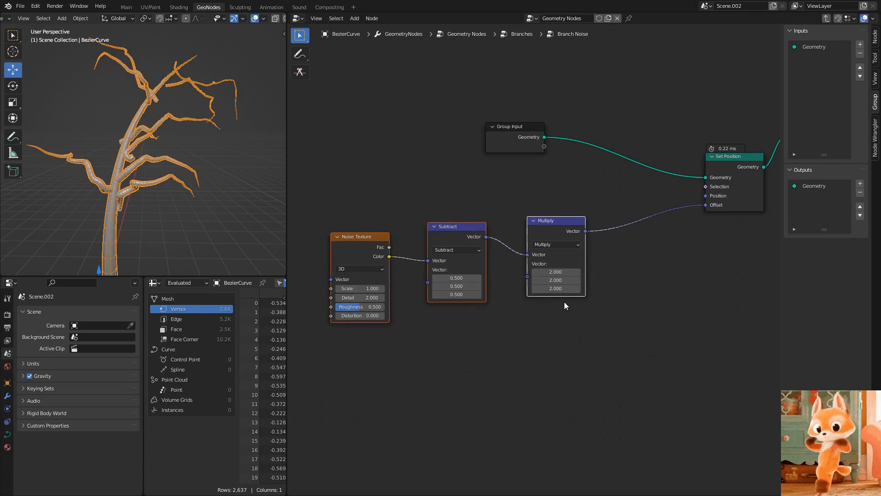
Add a Spline Parameter node and place it below the Multiply node
middle_click_drag(563, 306, 524, 289)
key("shift+a")
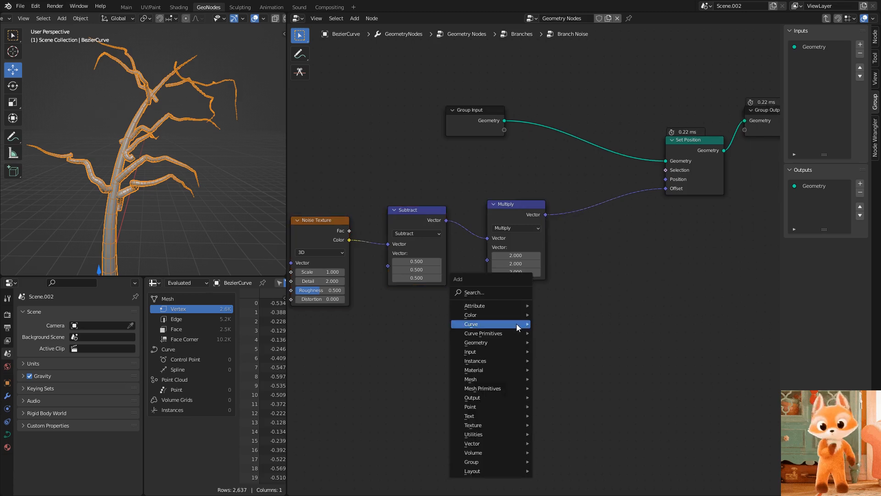
type("splin")
key("Down")
key("Down")
key("Down")
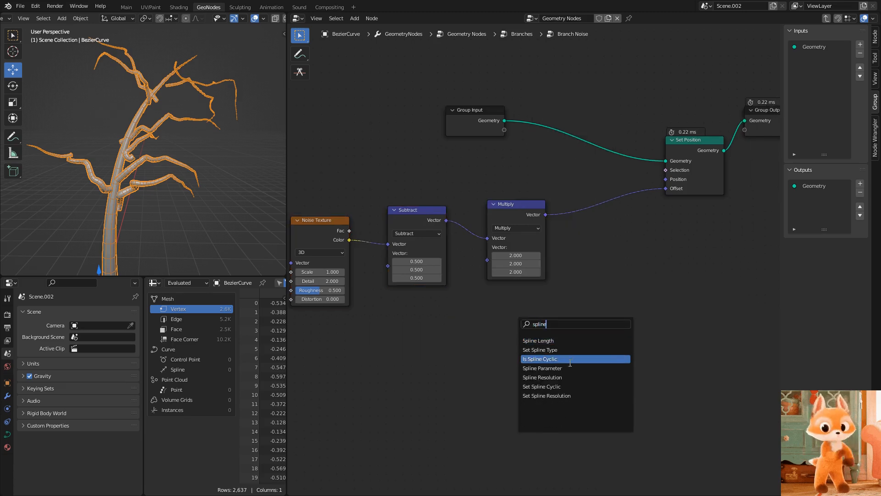
key("Return")
left_click(553, 318)
middle_click_drag(537, 294, 441, 325)
scroll(481, 338, "up", 2)
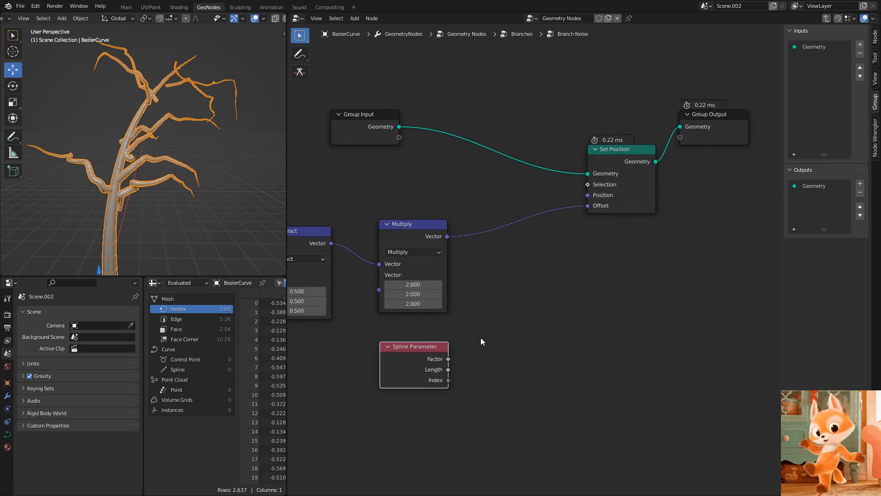
Insert a duplicate Multiply node before Set Position and connect the Spline Parameter's Factor to its second vector
left_click(528, 295)
key("shift+d")
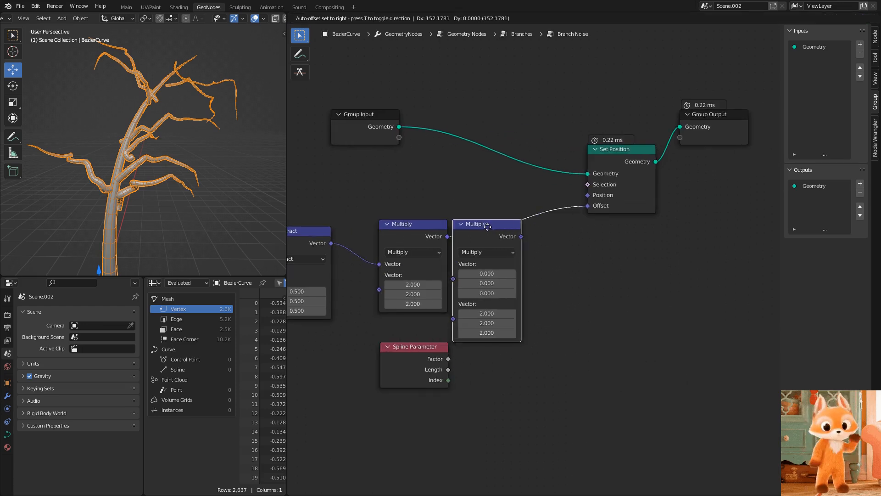
left_click(513, 230)
left_click_drag(483, 301, 487, 283)
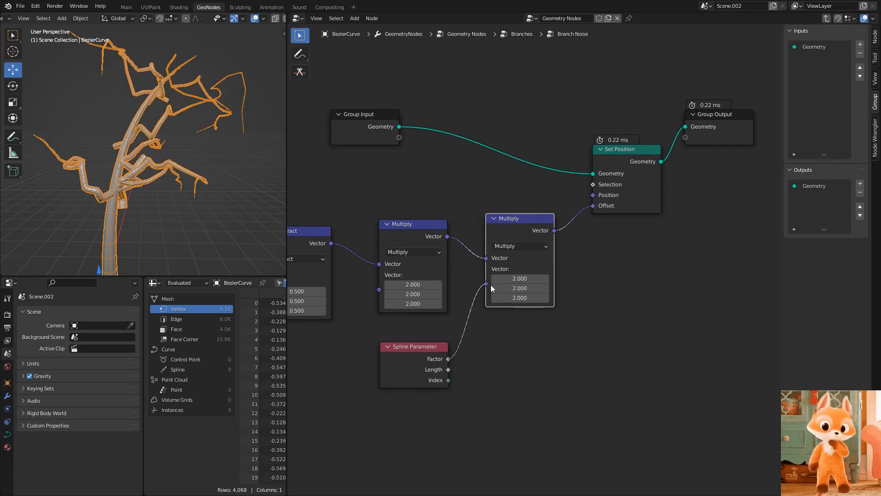
scroll(178, 151, "up", 5)
scroll(184, 133, "down", 2)
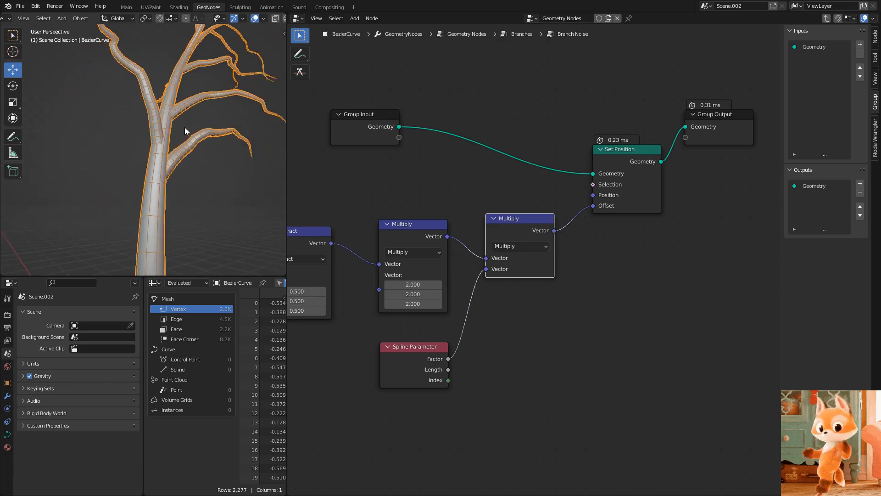
middle_click_drag(150, 136, 57, 159)
scroll(57, 159, "down", 5)
Set the Noise Texture's Detail and Roughness to 0
middle_click_drag(292, 276, 475, 252)
scroll(466, 278, "up", 1)
left_click(468, 274)
type("0")
key("Return")
middle_click_drag(159, 166, 170, 185)
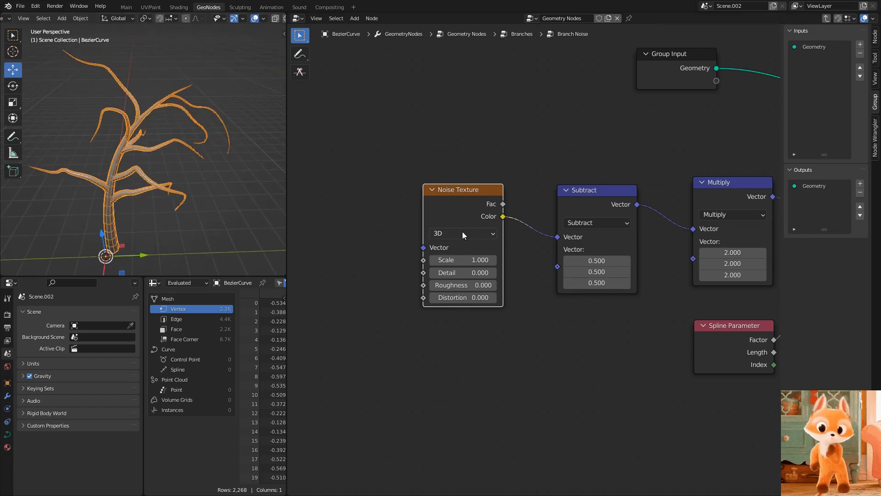
Set the Noise Texture's Scale to 0.78 and switch its dimensions to 4D
mouse_move(464, 259)
left_mouse_down()
mouse_move(436, 260)
mouse_move(447, 260)
left_mouse_up()
middle_click_drag(469, 235, 507, 246)
left_click(499, 243)
left_click(493, 243)
left_click(487, 294)
middle_click_drag(129, 142, 110, 134)
middle_click_drag(168, 163, 182, 145)
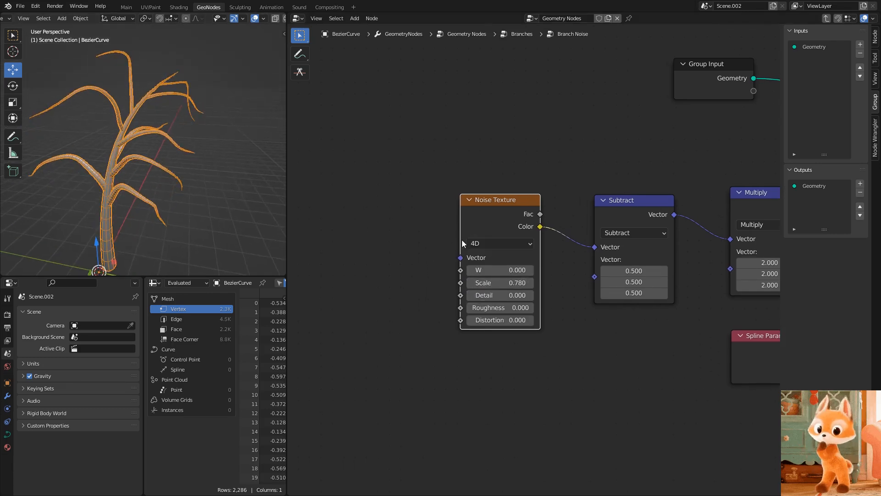
Try different W values on the Noise Texture and reset W to 0
left_click_drag(497, 270, 880, 271)
left_click(500, 270)
type("0")
key("Return")
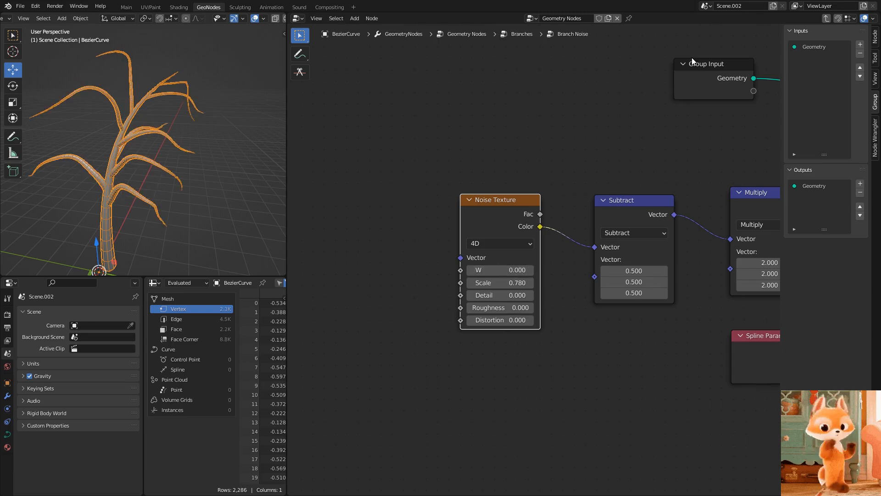
Duplicate the Group Input node and place the copy in front of the Noise Texture node
left_click(693, 63)
key("shift+d")
left_click(353, 276)
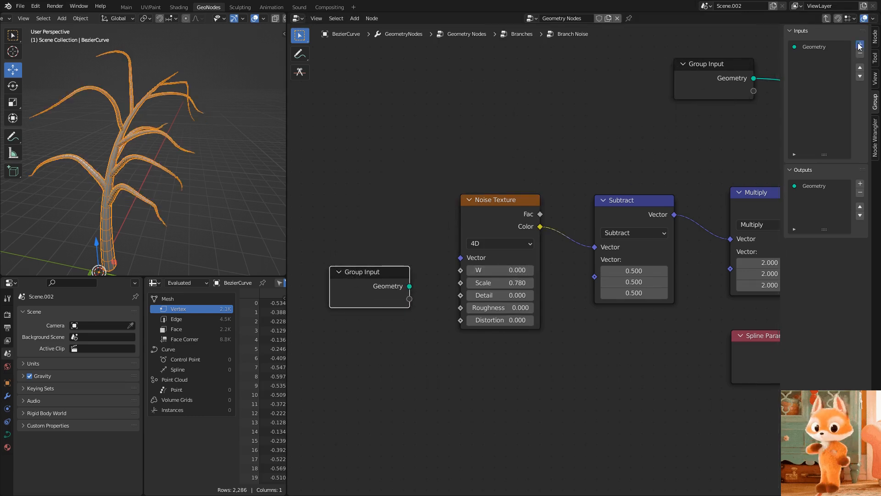
Add three inputs to the Branch Noise group and name them W, Scale and Boost
left_click(859, 45)
left_click(860, 45)
left_click(859, 45)
double_click(812, 56)
type("W")
key("Return")
double_click(813, 65)
type("Scale")
key("Return")
double_click(808, 75)
type("Boost")
key("Return")
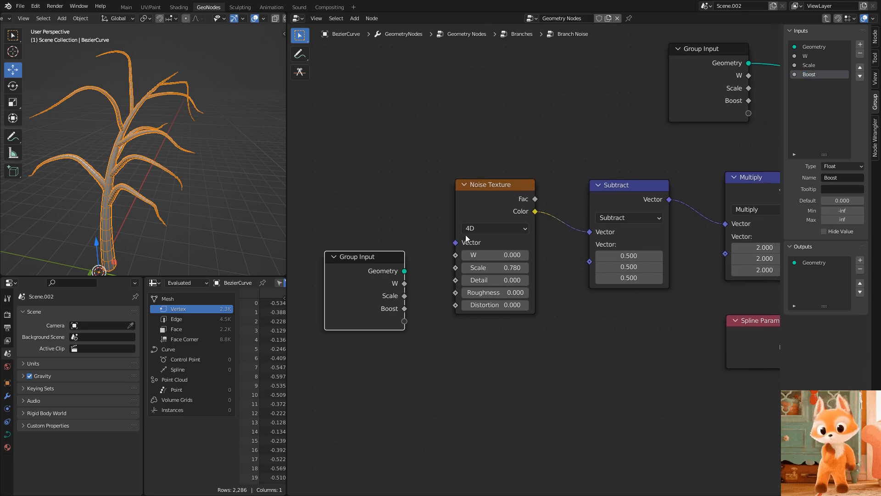
Connect W and Scale to the matching Noise Texture inputs, and Boost to the first Multiply node's second vector
left_click_drag(405, 283, 455, 268)
middle_click_drag(388, 305, 355, 298)
left_click_drag(370, 301, 697, 246)
Move the Noise Texture and Subtract nodes up, clear of the Boost connection
left_click_drag(427, 139, 568, 230)
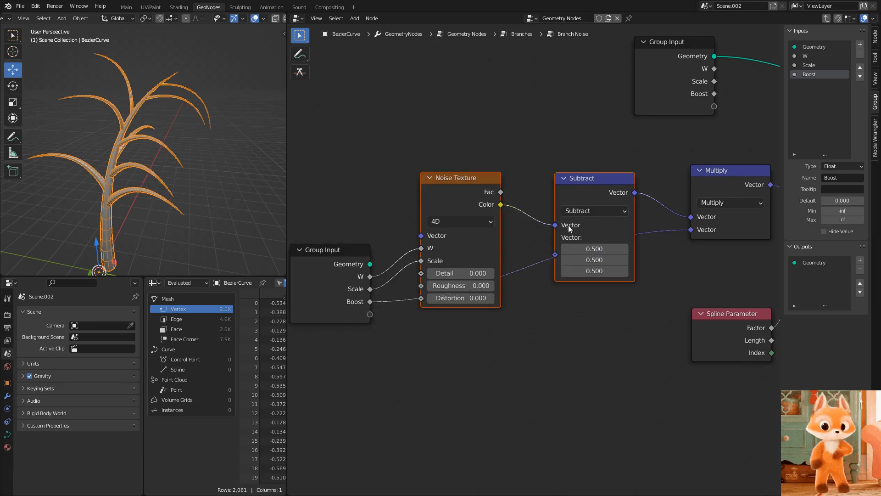
key("g")
left_click(560, 168)
left_click(338, 259)
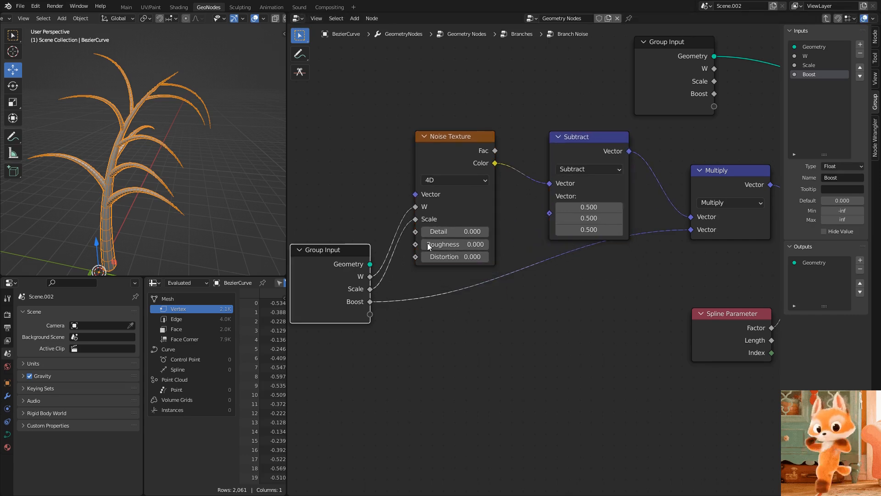
Set the default of the Scale group input to 1 and select the Boost input
left_click(810, 65)
left_click(848, 200)
type("1")
key("Return")
middle_click_drag(408, 268, 444, 249)
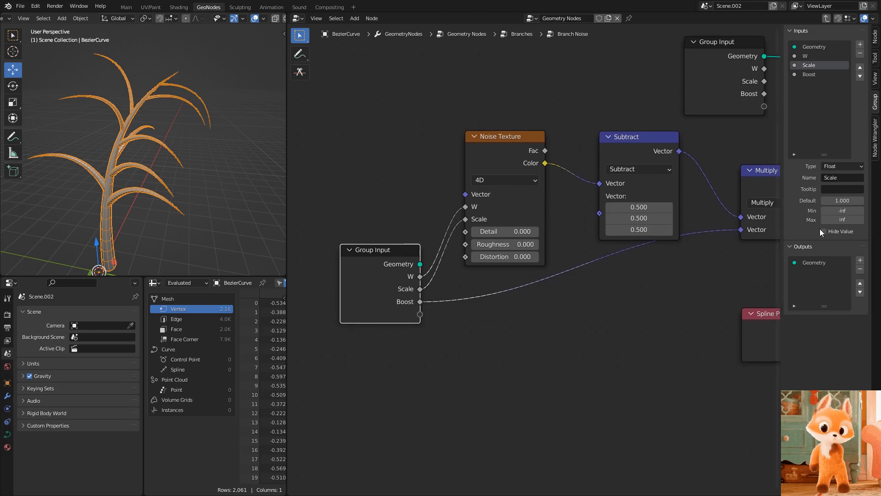
left_click(810, 75)
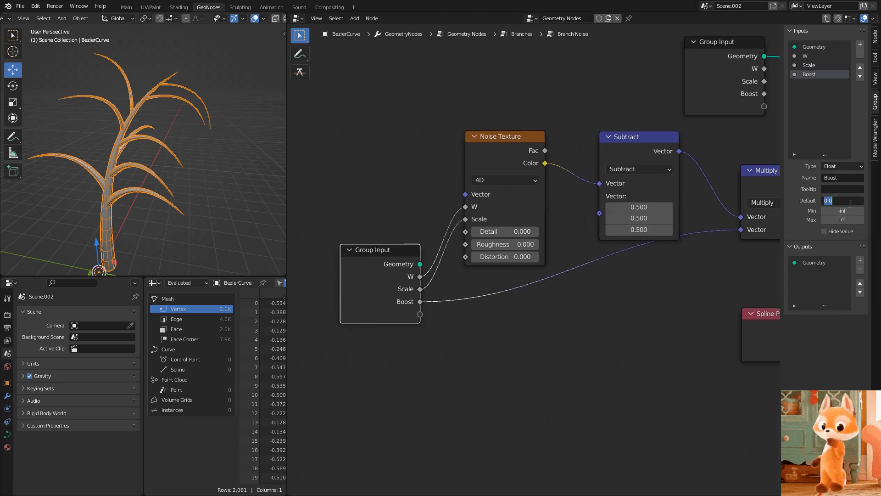
Exit the Branch Noise group and set the Branch Noise node's Scale to 1
key("Tab")
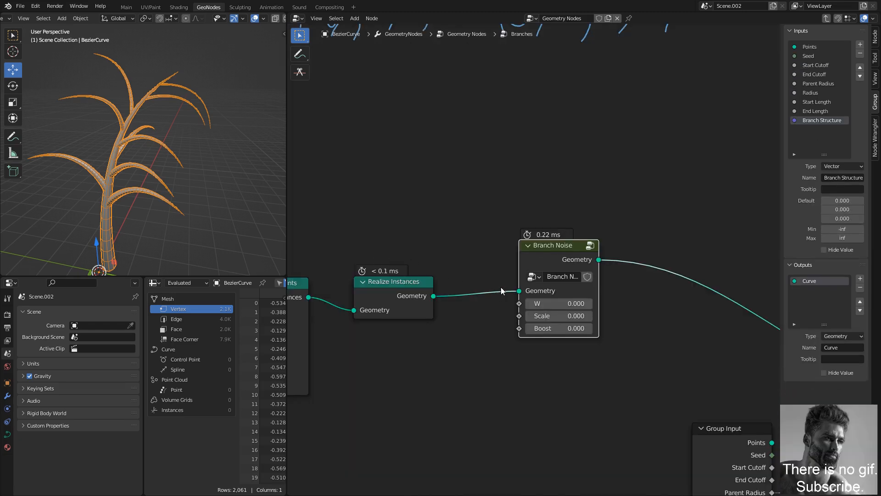
middle_click_drag(537, 333, 513, 305)
scroll(514, 305, "up", 1)
left_click(537, 287)
type("1")
key("Return")
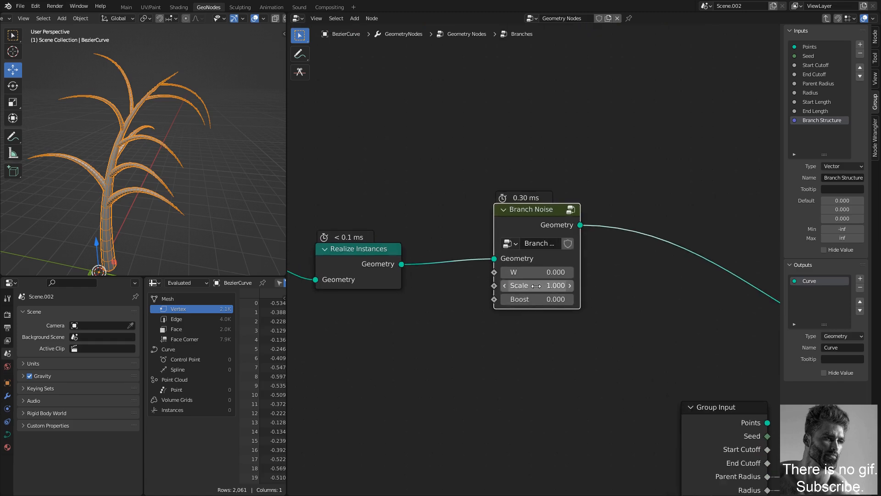
Set the Branch Noise node's Boost to 1.27 and save the file
left_click_drag(537, 299, 581, 299)
middle_click_drag(120, 193, 229, 189)
left_click_drag(558, 299, 542, 299)
key("ctrl+s")
Examine the distorted branches in the viewport and the nodes following Branch Noise in the Branches group
scroll(577, 325, "down", 4)
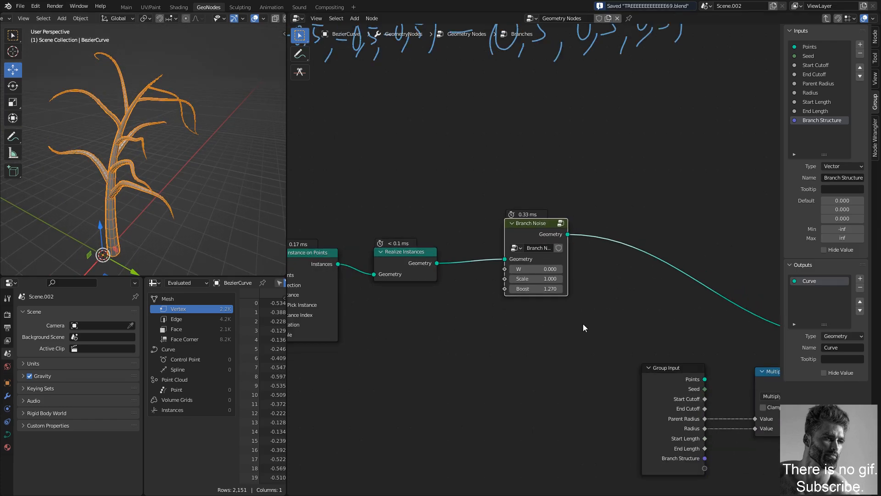
middle_click_drag(575, 324, 402, 260)
scroll(128, 156, "up", 5)
middle_click_drag(128, 156, 154, 154)
scroll(122, 146, "down", 4)
scroll(133, 171, "up", 3)
scroll(528, 249, "down", 4)
middle_click_drag(684, 246, 503, 257)
left_click_drag(590, 193, 361, 376)
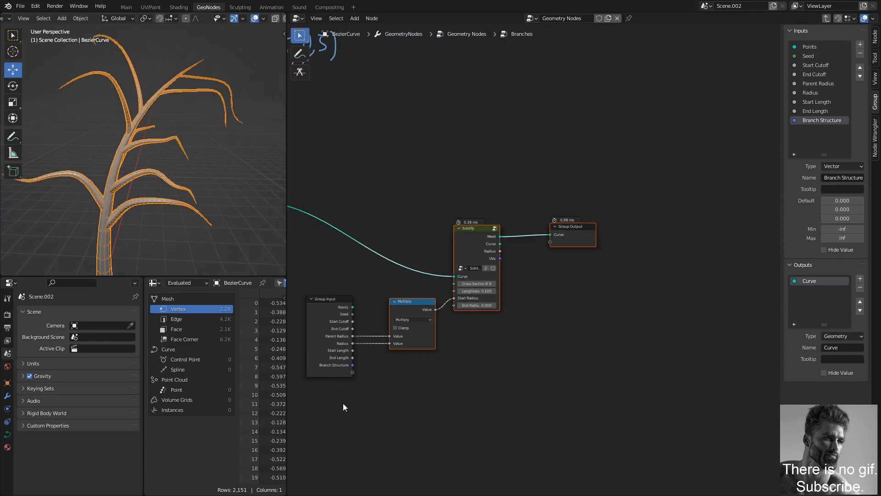
left_click_drag(664, 190, 339, 400)
middle_click_drag(367, 399, 378, 367)
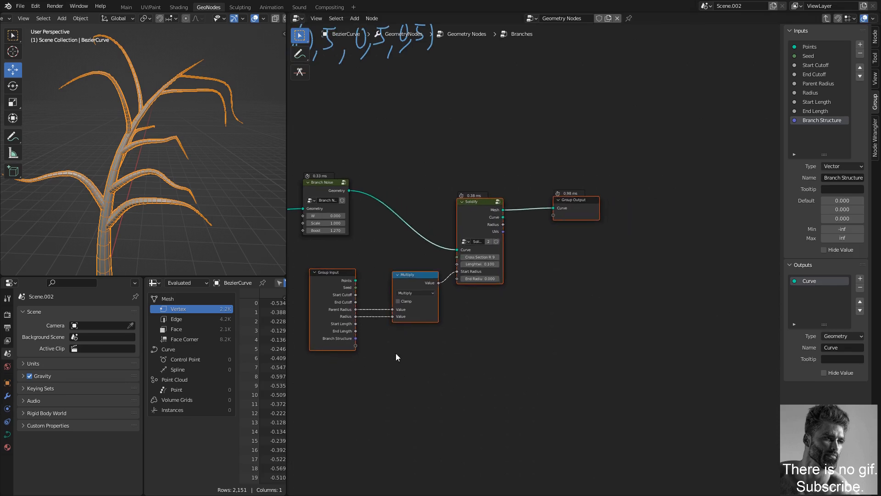
left_click(544, 224)
Exit the Branches group and set the Resample Curve node's Length to 0.4 m
key("Tab")
scroll(538, 231, "down", 2)
middle_click_drag(535, 230, 766, 260)
scroll(536, 255, "up", 6)
middle_click_drag(550, 255, 438, 263)
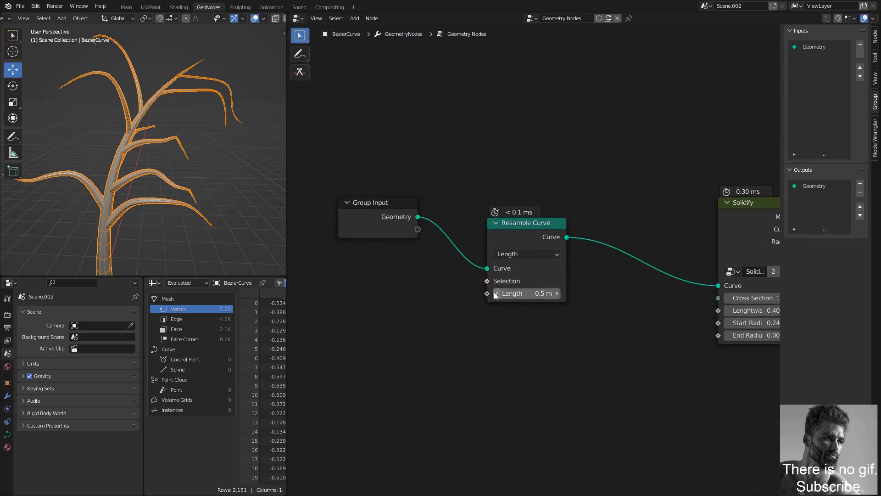
left_click(497, 292)
middle_click_drag(217, 197, 165, 191)
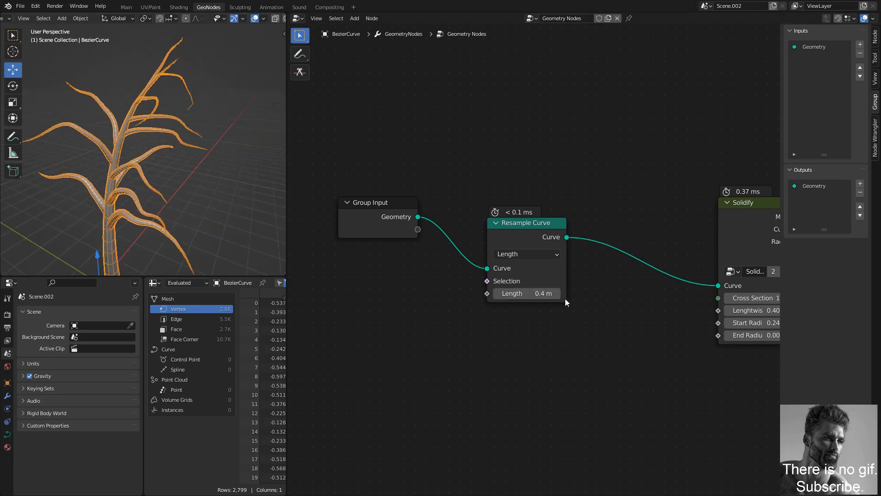
Set the Resample Curve node's Length to 0.5 m and save the file
left_click(557, 294)
left_click(557, 295)
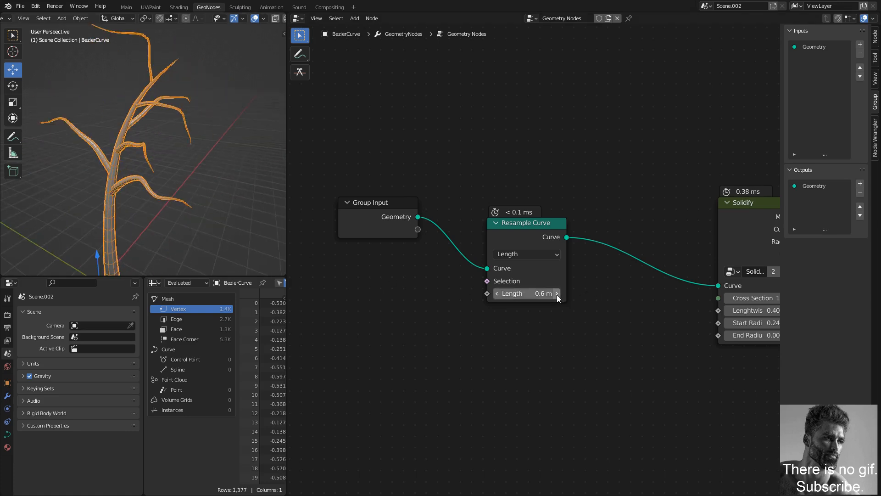
left_click(498, 295)
middle_click_drag(248, 198, 202, 163)
scroll(464, 257, "down", 2)
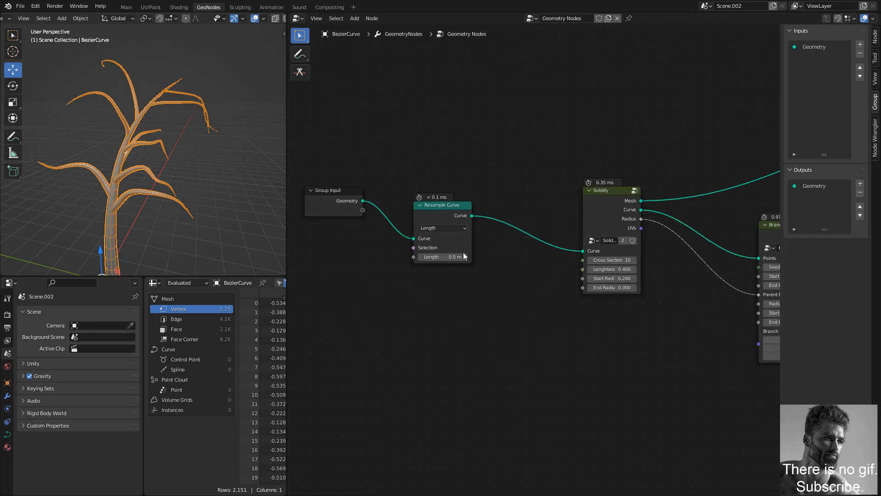
middle_click_drag(379, 205, 456, 189)
key("ctrl+s")
scroll(492, 189, "down", 2)
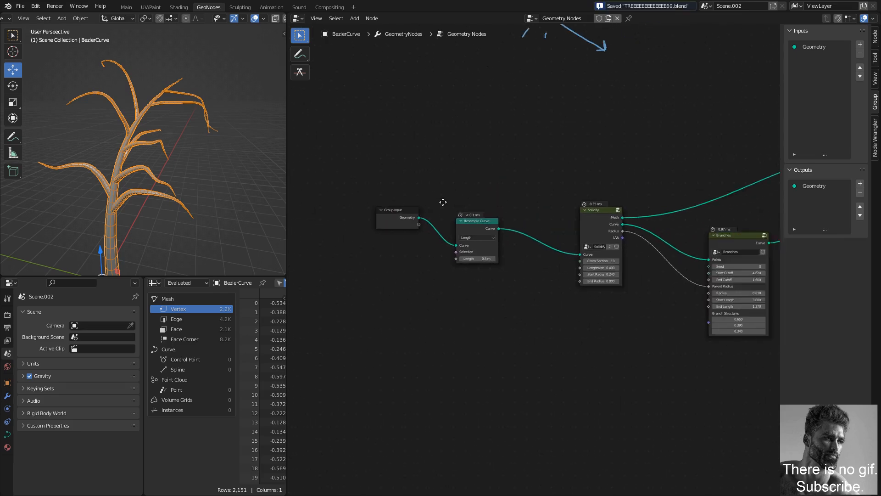
Move the Group Input and Resample Curve nodes away from Solidify to make room for another node
middle_click_drag(579, 195, 358, 196)
middle_click_drag(378, 184, 507, 185)
middle_click_drag(427, 189, 533, 204)
left_click_drag(547, 176, 472, 275)
key("g")
left_click(380, 295)
Insert a Trim Curve node between Resample Curve and Solidify
scroll(499, 216, "up", 2)
key("shift+a")
type("trim")
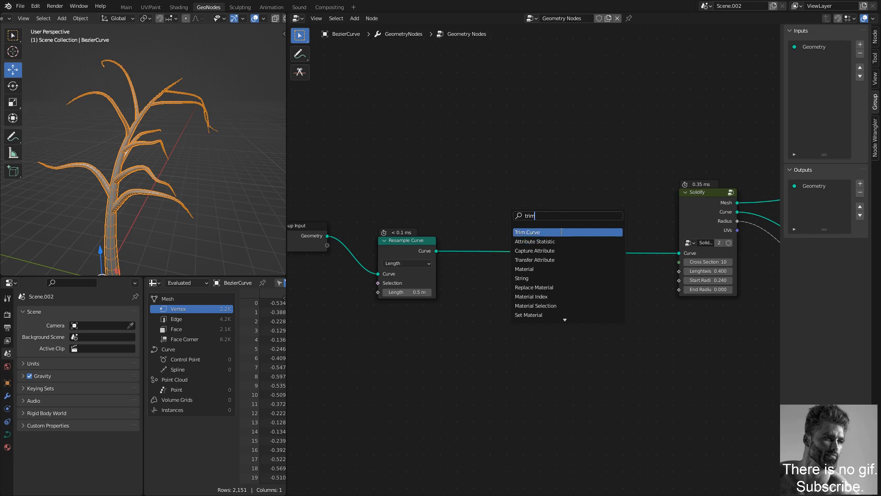
left_click(561, 232)
left_click(536, 262)
Set the Branches node's End Cutoff and End Length to 0 while testing different Trim Curve End values
mouse_move(517, 294)
left_mouse_down()
mouse_move(482, 294)
mouse_move(523, 290)
left_mouse_up()
middle_click_drag(753, 310, 436, 298)
scroll(527, 298, "up", 3)
type("0")
key("Return")
middle_click_drag(336, 322, 526, 331)
left_click_drag(494, 287, 525, 290)
scroll(526, 293, "down", 3)
middle_click_drag(558, 279, 395, 262)
middle_click_drag(576, 279, 468, 264)
scroll(469, 264, "up", 4)
middle_click_drag(554, 276, 452, 276)
left_click(546, 294)
type("0")
key("Return")
scroll(425, 252, "down", 2)
Preview the tree's growth without overlays by varying the Trim Curve's End factor, then return End to 1
middle_click_drag(423, 252, 599, 303)
mouse_move(599, 293)
left_mouse_down()
mouse_move(579, 293)
mouse_move(590, 293)
left_mouse_up()
key("alt+shift+z")
middle_click_drag(175, 166, 178, 173)
left_click_drag(592, 294, 602, 293)
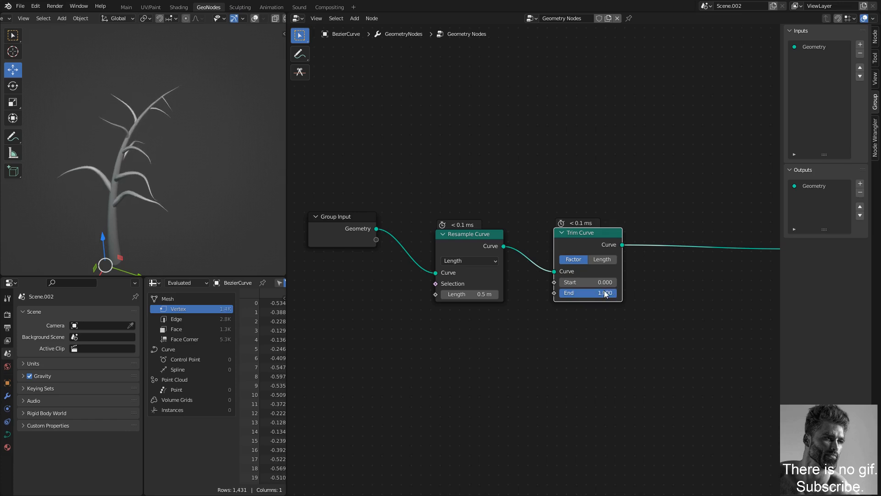
key("alt+shift+z")
Reshape the trunk curve in Edit Mode by moving its upper points so it bends sideways
key("Tab")
scroll(171, 115, "down", 1)
left_click(176, 100)
scroll(182, 118, "down", 2)
middle_click_drag(183, 118, 96, 162, "shift")
key("g")
left_click(165, 74)
left_click(119, 92)
key("g")
left_click(53, 140)
key("Tab")
middle_click_drag(115, 136, 143, 136, "shift")
scroll(165, 151, "up", 1)
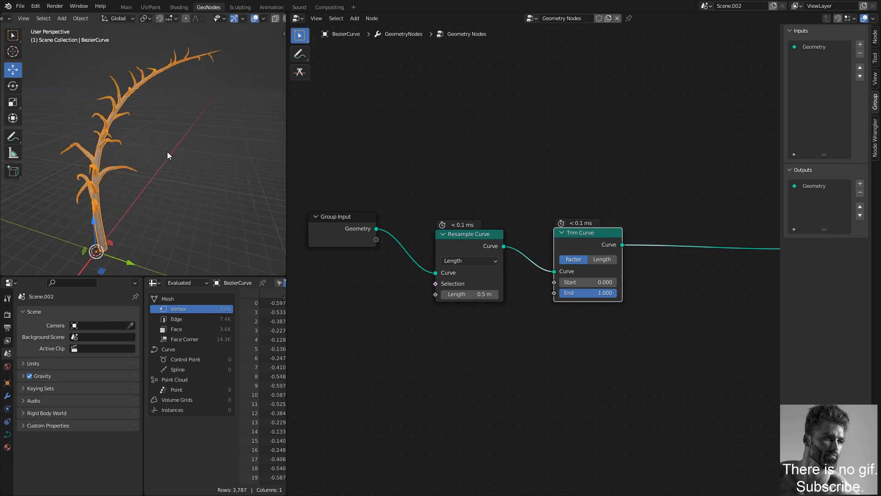
Preview the bent trunk's growth without overlays by varying the Trim Curve's End factor
key("alt+shift+z")
mouse_move(613, 293)
left_mouse_down()
mouse_move(595, 293)
mouse_move(616, 292)
left_mouse_up()
middle_click_drag(167, 84, 106, 109)
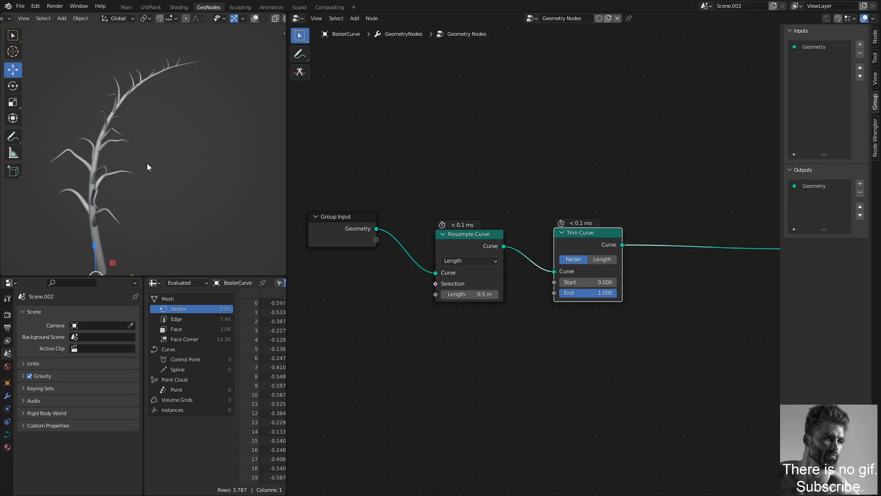
Undo the reshaping of the trunk curve and turn the viewport overlays back on
key("Tab")
key("ctrl+z")
key("shift+alt+z")
middle_click_drag(155, 157, 135, 168)
middle_click_drag(135, 168, 155, 133, "shift")
middle_click_drag(156, 133, 159, 141)
key("Tab")
scroll(168, 165, "up", 1)
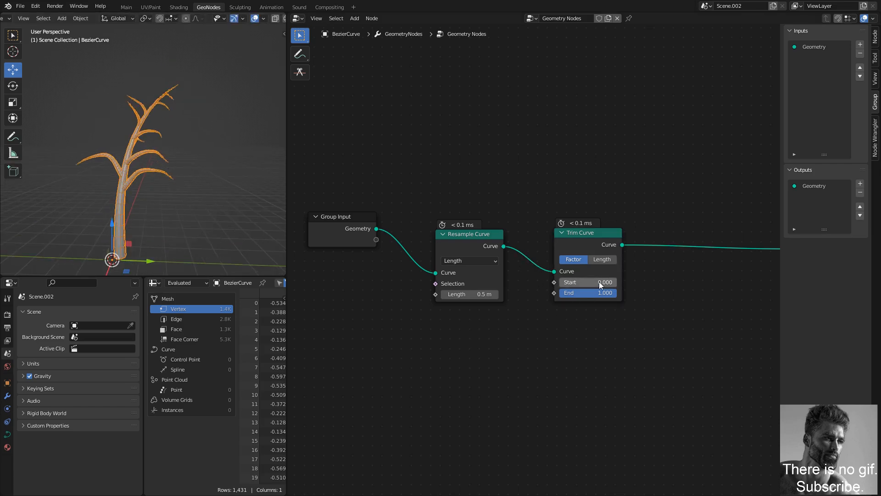
Move the Join Geometry and Group Output nodes farther from Branches to make room for another node
middle_click_drag(599, 282, 454, 281)
middle_click_drag(631, 259, 402, 249)
middle_click_drag(593, 237, 373, 247)
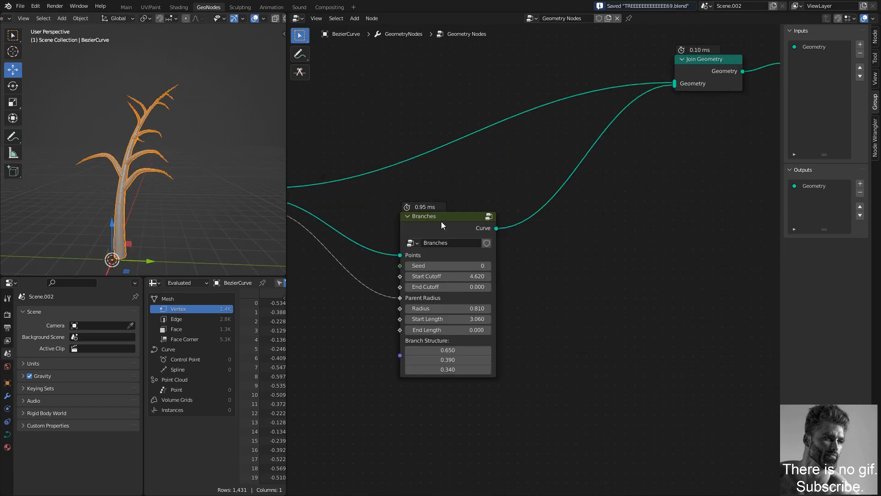
middle_click_drag(462, 255, 518, 212)
scroll(516, 212, "up", 1)
middle_click_drag(597, 131, 487, 272)
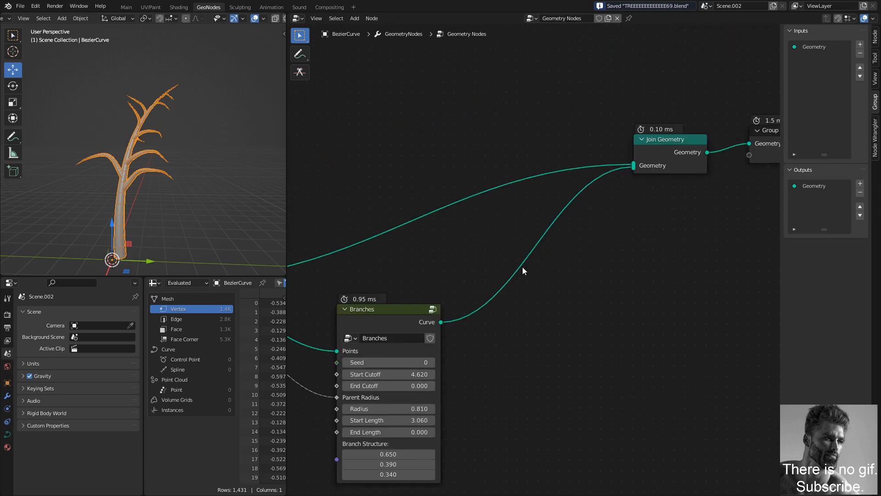
scroll(500, 282, "down", 1)
left_click(423, 306)
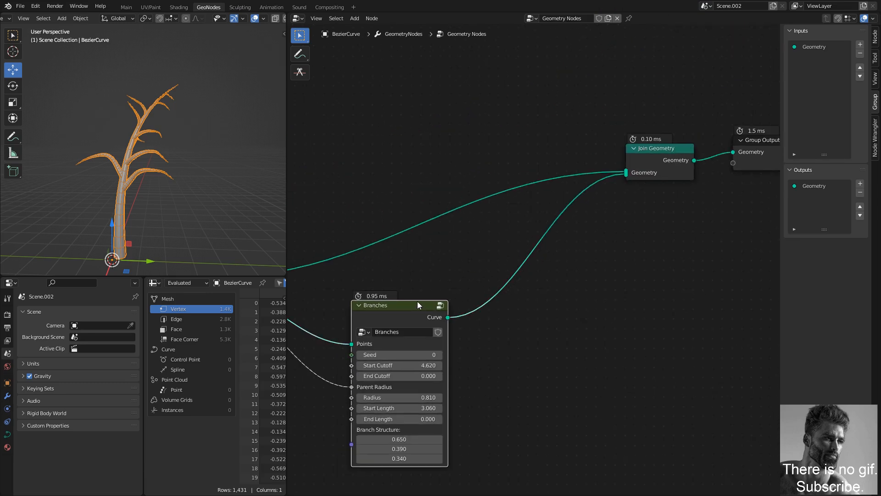
middle_click_drag(579, 210, 421, 223)
left_click_drag(418, 222, 634, 148)
key("g")
left_click(586, 200)
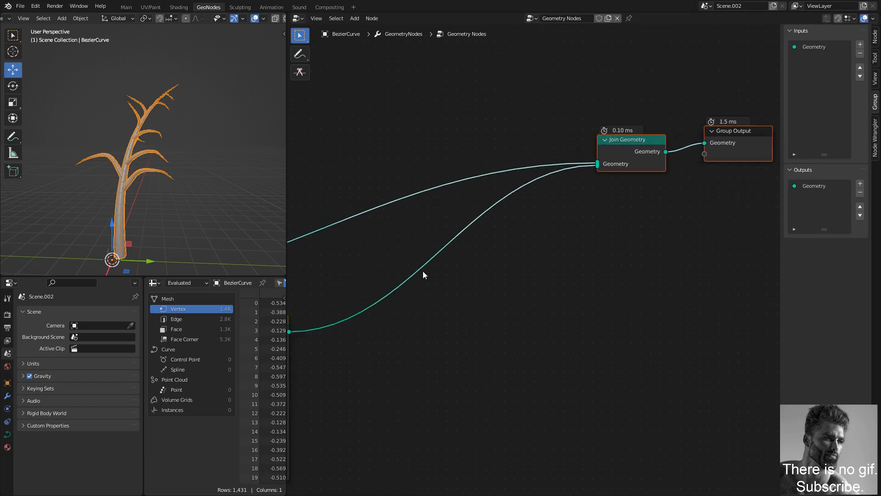
Duplicate the Branches node beside the original and connect the original's Curve output to the copy's Points input
middle_click_drag(339, 296, 490, 229)
key("shift+d")
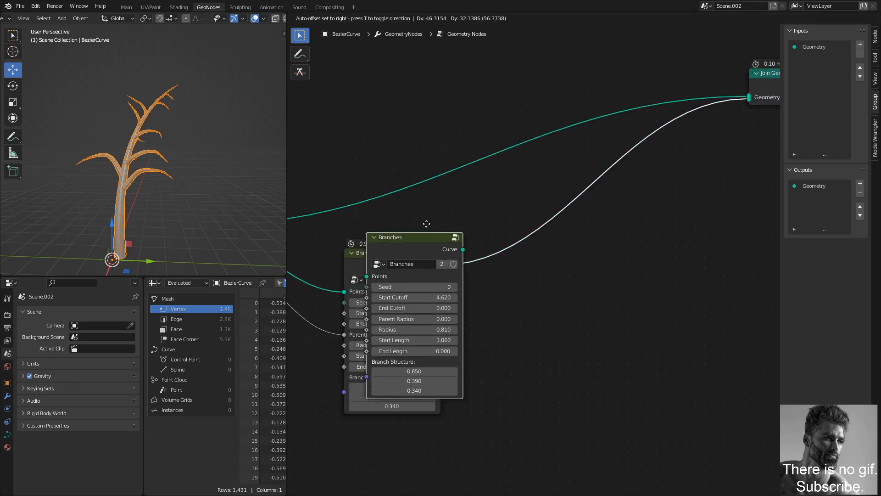
left_click(551, 257)
middle_click_drag(592, 238, 515, 228)
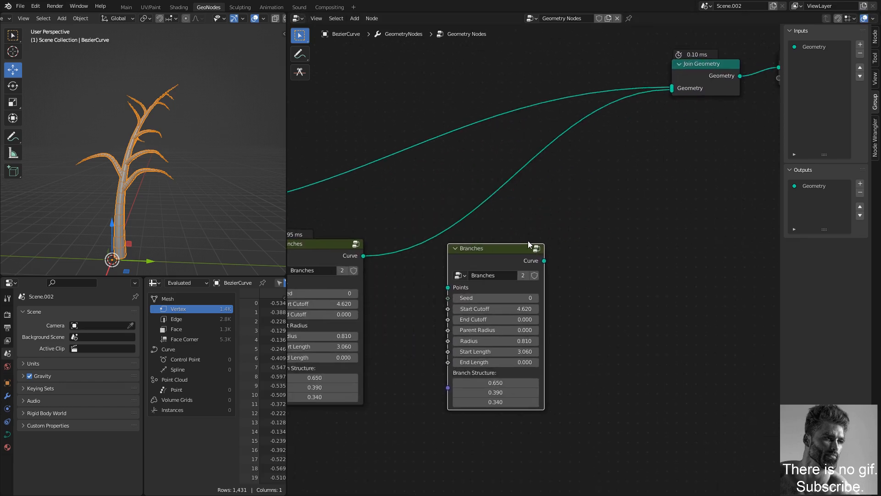
left_click(351, 255)
left_click_drag(363, 256, 451, 289)
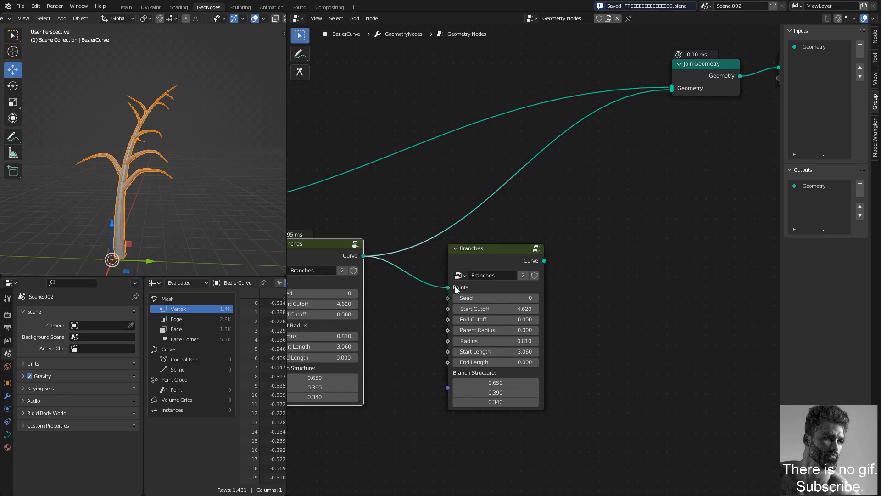
middle_click_drag(462, 247, 494, 245)
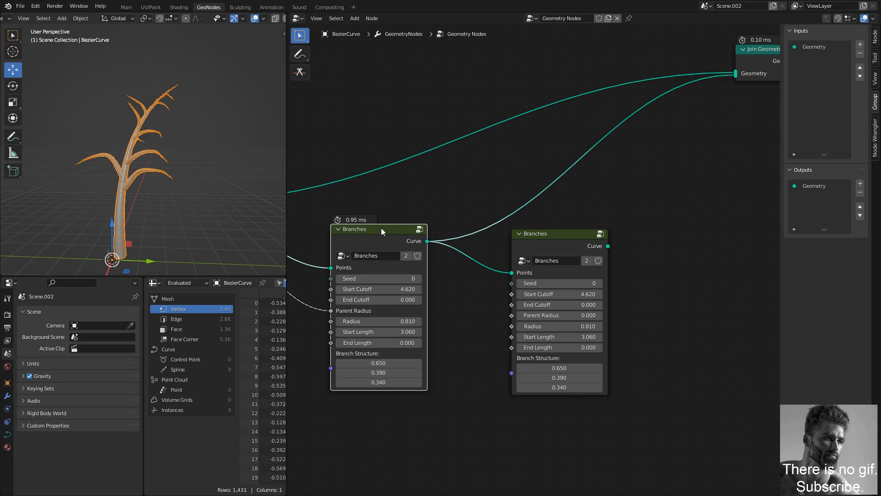
scroll(395, 233, "up", 2)
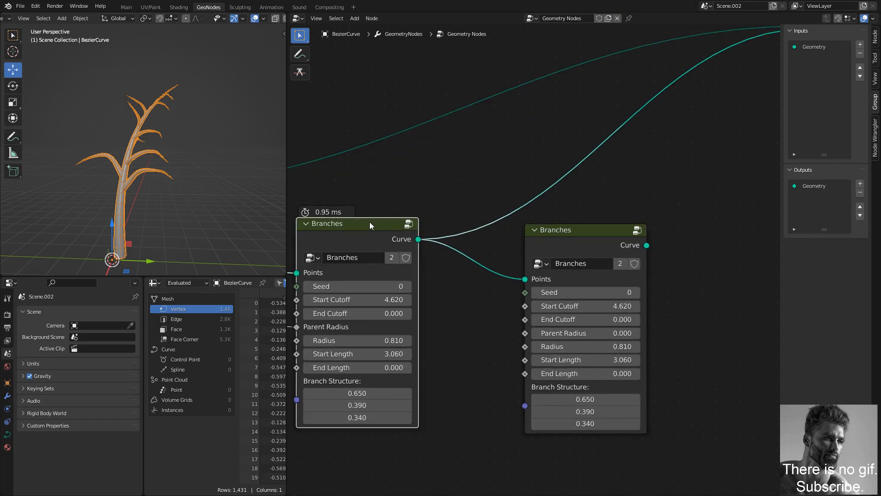
Enter the Branches group and add three more outputs to it
key("Tab")
middle_click_drag(489, 162, 578, 226)
scroll(536, 247, "down", 2)
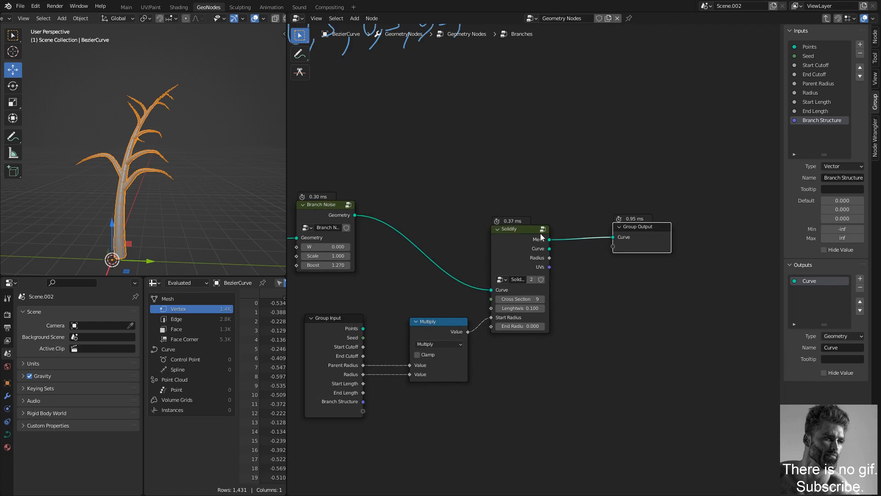
scroll(537, 250, "up", 1)
middle_click_drag(651, 230, 577, 228)
left_click(860, 278)
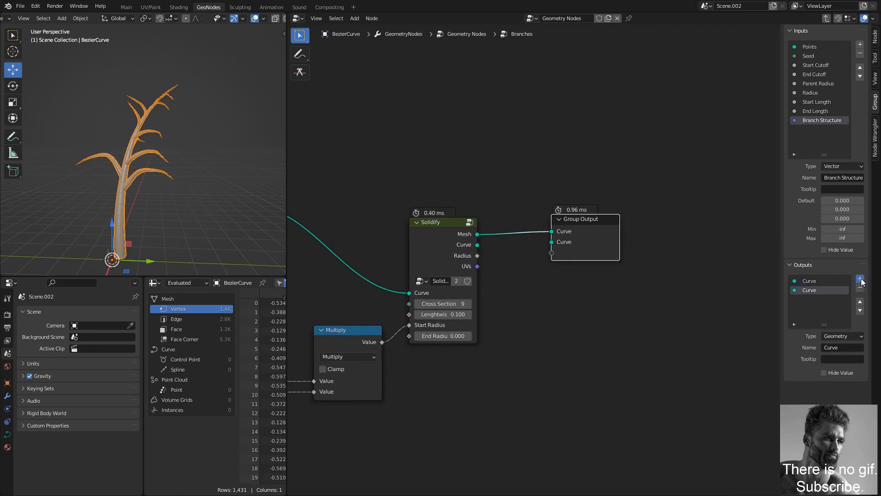
left_click(860, 278)
left_click(861, 279)
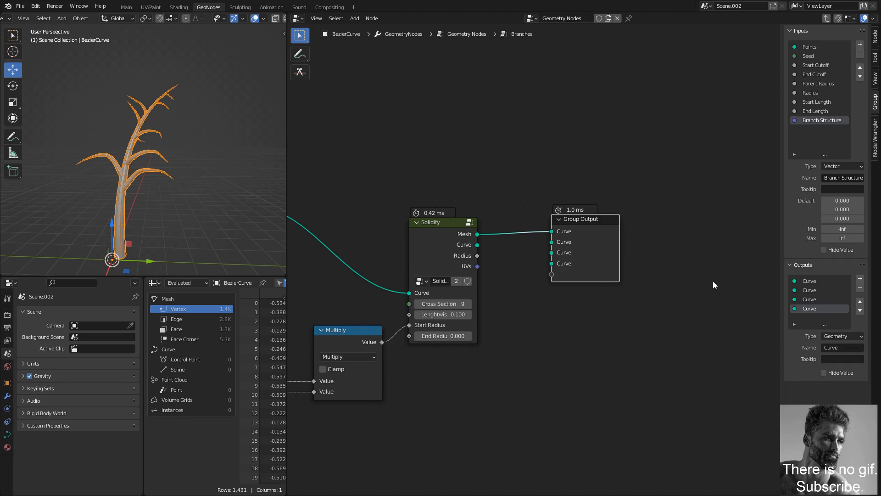
Remove the three extra outputs from the Branches group and rename the remaining output Mesh
scroll(479, 259, "up", 2)
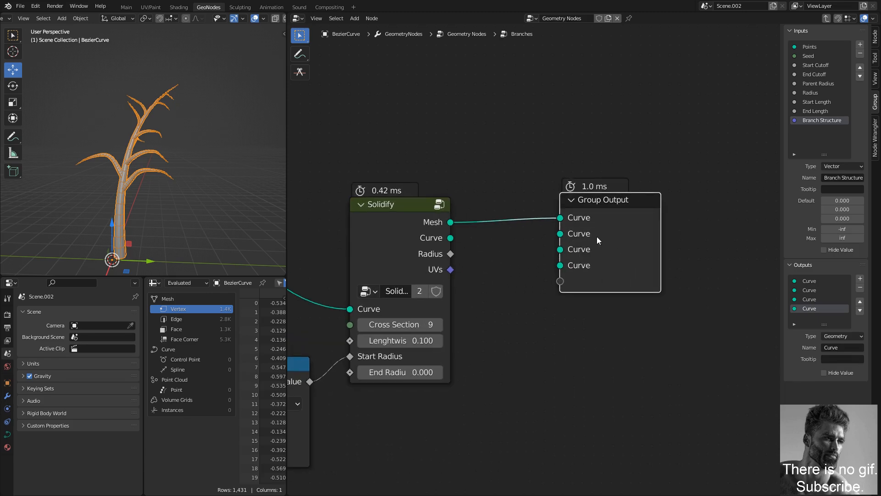
left_click(860, 289)
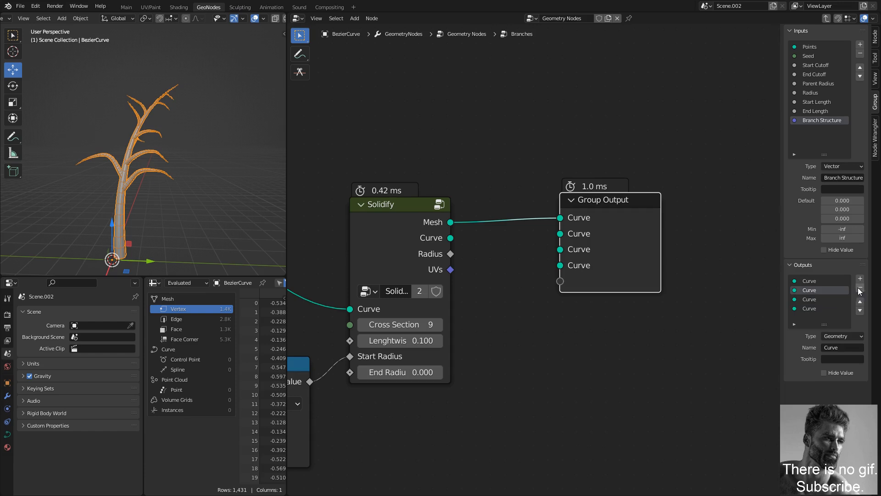
left_click(860, 289)
left_click(859, 289)
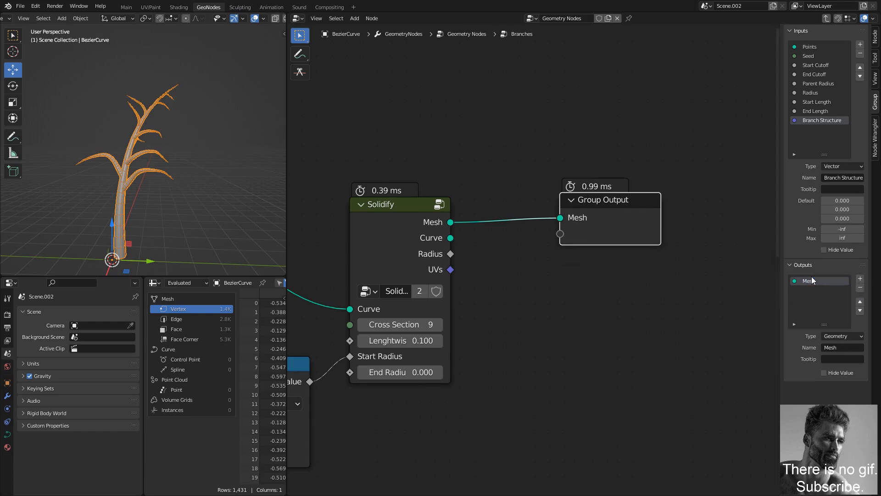
Connect Solidify's Curve, Radius and UVs outputs to new Group Output sockets and exit the Branches group
left_click_drag(451, 238, 560, 233)
left_click_drag(451, 255, 560, 250)
left_click_drag(450, 269, 560, 266)
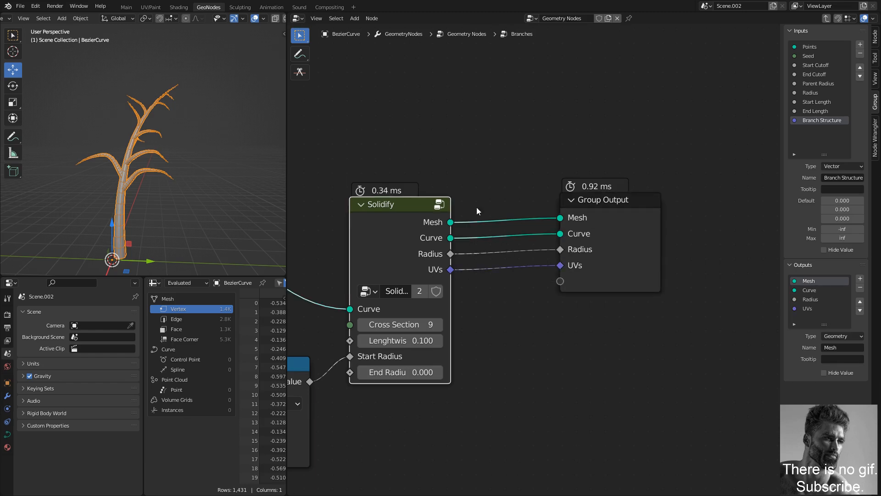
left_click(599, 198)
key("Tab")
Feed the first Branches node's Curve and Radius outputs into the second's Points and Parent Radius inputs
scroll(550, 254, "down", 5)
middle_click_drag(484, 261, 516, 233)
left_click_drag(567, 280, 567, 280)
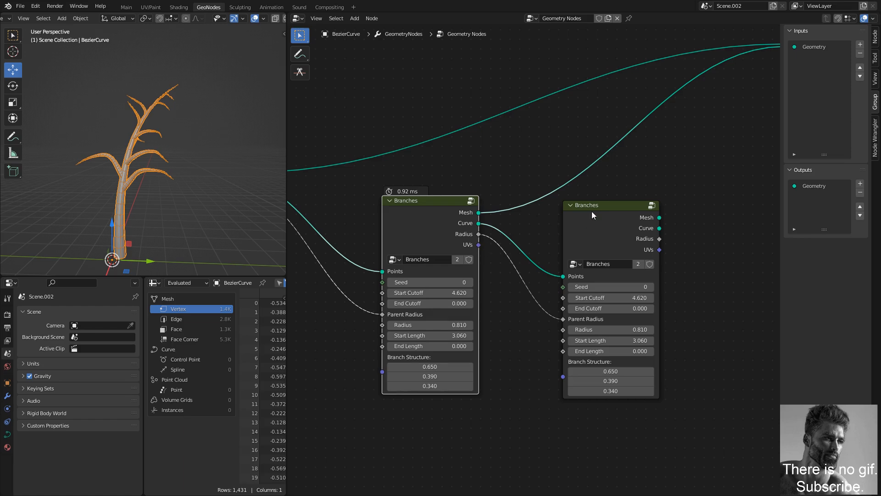
left_click_drag(575, 213, 589, 233)
Connect the second Branches node's Mesh output to the Join Geometry node
middle_click_drag(467, 209, 535, 232)
scroll(535, 233, "down", 3)
middle_click_drag(401, 222, 541, 235)
scroll(538, 251, "up", 2)
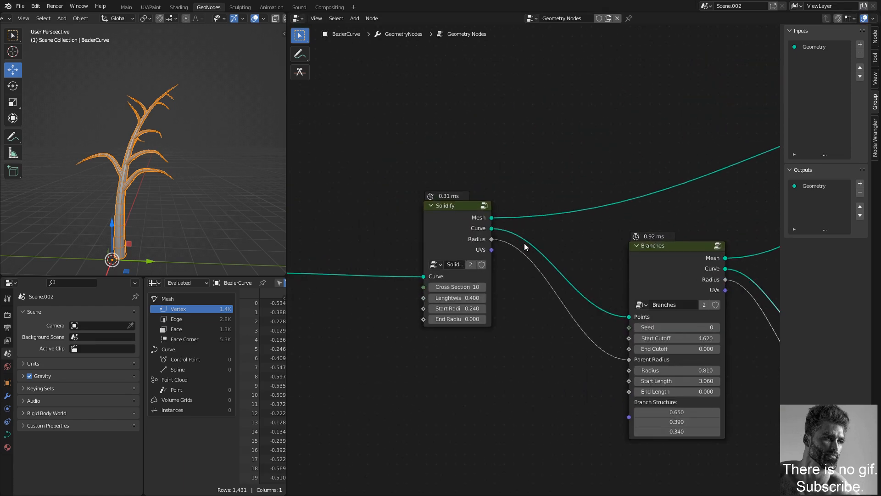
middle_click_drag(591, 263, 442, 220)
middle_click_drag(517, 215, 341, 211)
middle_click_drag(529, 218, 378, 280)
left_click_drag(561, 139, 557, 115)
Examine the second level of branches in the viewport with and without overlays, up to the trunk's tip
scroll(181, 131, "up", 4)
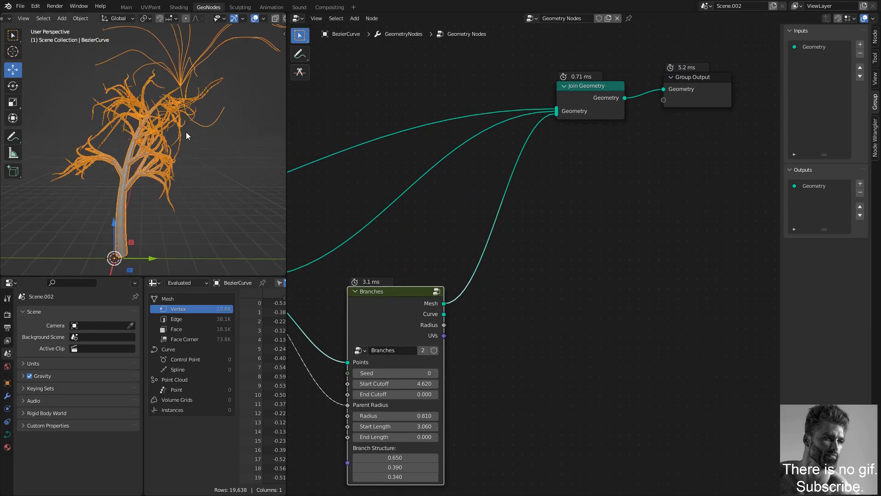
key("shift+alt+z")
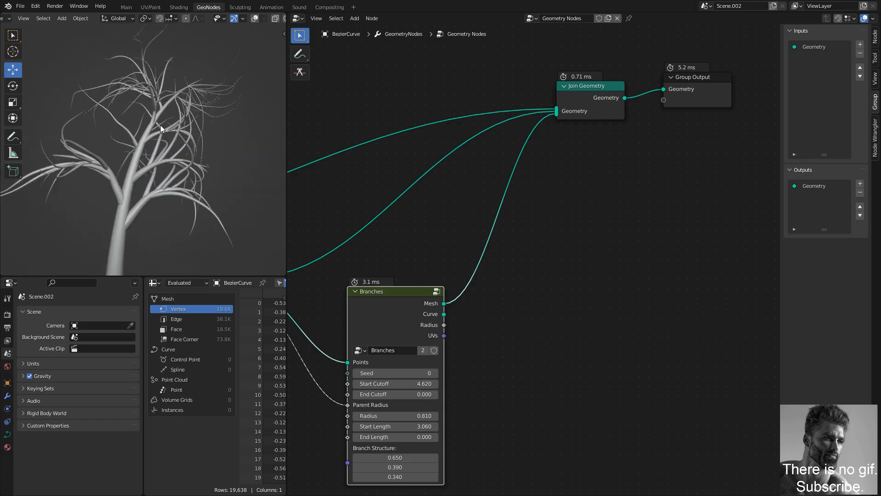
key("shift+alt+z")
middle_click_drag(153, 112, 148, 183)
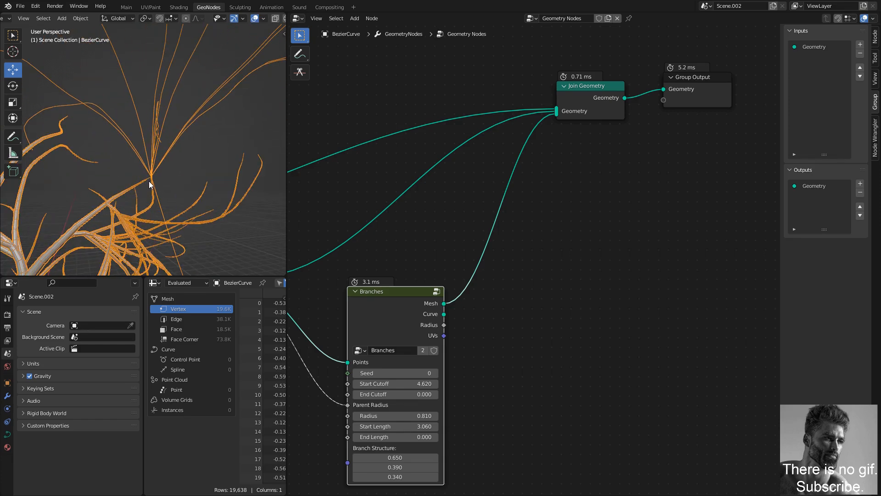
Set End Cutoff to 1 on both Branches nodes
middle_click_drag(408, 383, 528, 264)
scroll(528, 264, "up", 1)
left_click(518, 278)
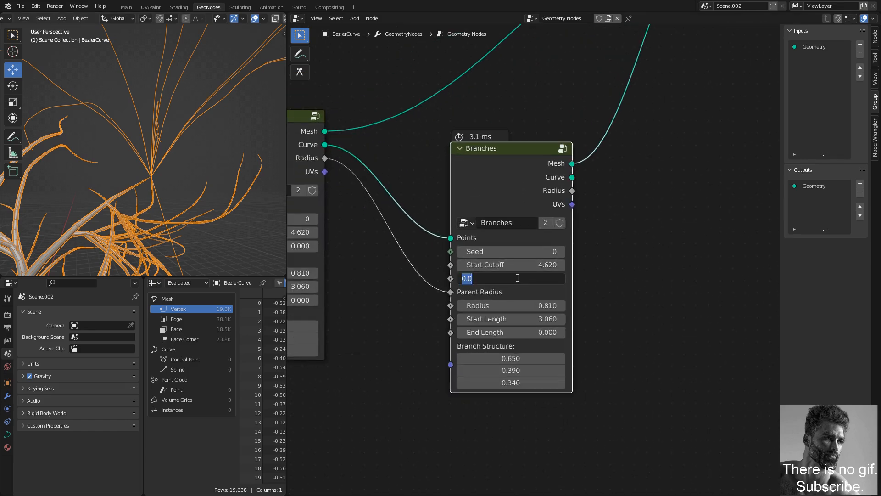
key("Return")
middle_click_drag(469, 266, 708, 288)
left_click(504, 266)
type("1")
key("Return")
Inspect the tree's crown and trunk in the viewport and save the file
middle_click_drag(152, 173, 139, 127)
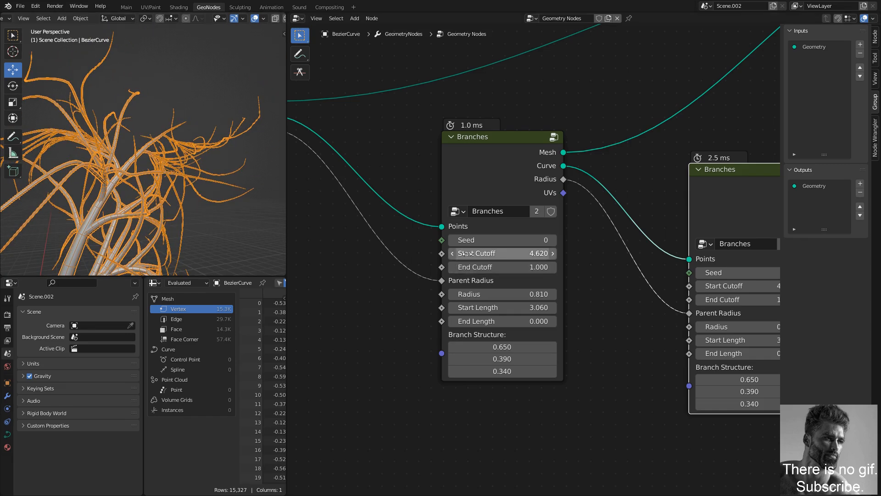
scroll(145, 194, "up", 3)
middle_click_drag(142, 194, 183, 154, "shift")
scroll(184, 120, "down", 4)
key("ctrl+s")
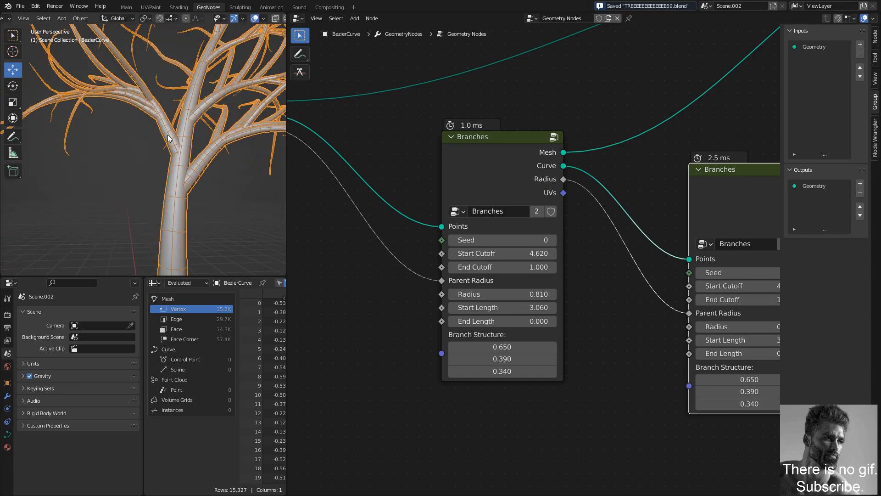
Set the second Branches node's Start Cutoff to 2.3
middle_click_drag(644, 311, 439, 291)
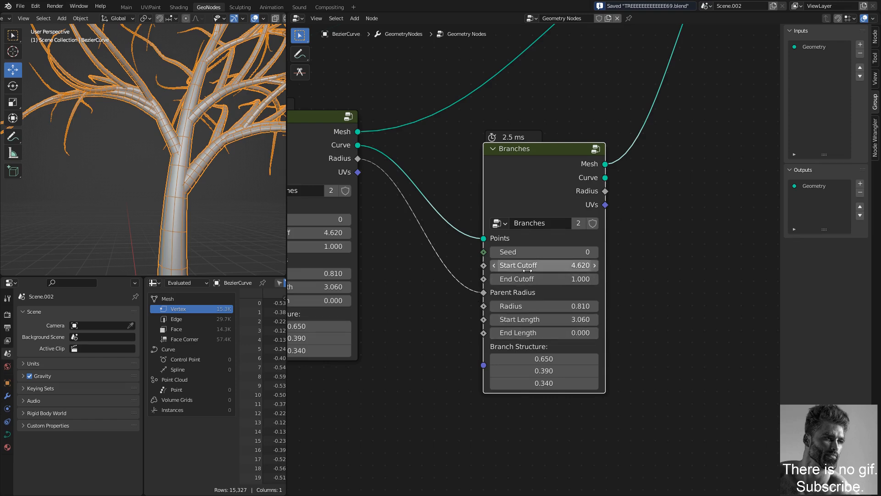
left_click_drag(556, 266, 470, 266)
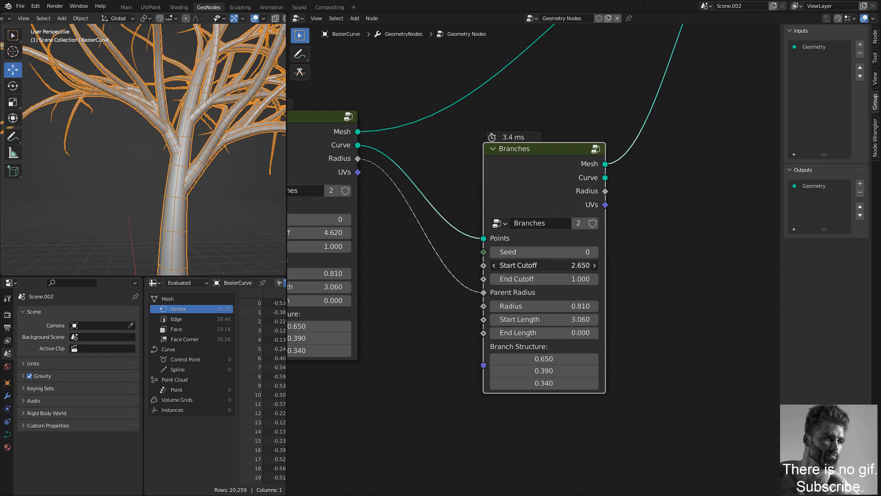
middle_click_drag(443, 254, 506, 291)
middle_click_drag(121, 129, 140, 142)
middle_click_drag(612, 372, 556, 342)
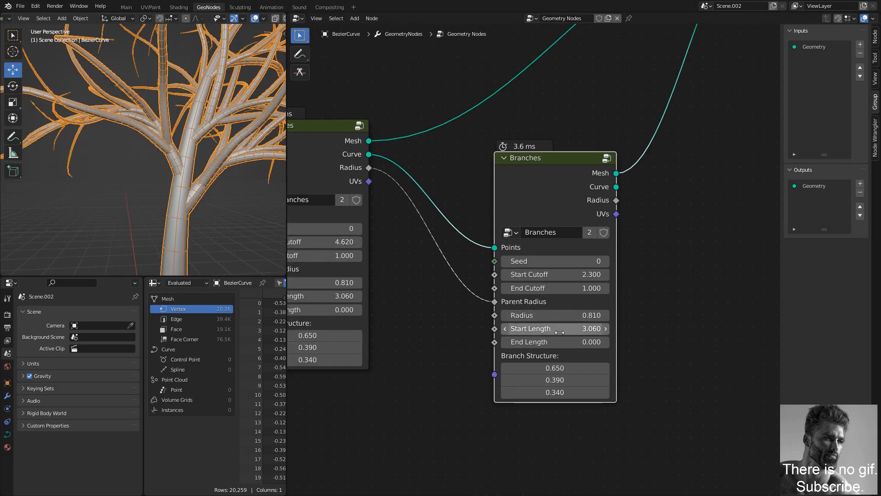
Set the second Branches node's Start Length to 1.37, End Length to 0.08 and Radius to 0.41
mouse_move(556, 329)
left_mouse_down()
mouse_move(491, 329)
mouse_move(554, 342)
left_mouse_up()
scroll(103, 139, "up", 3)
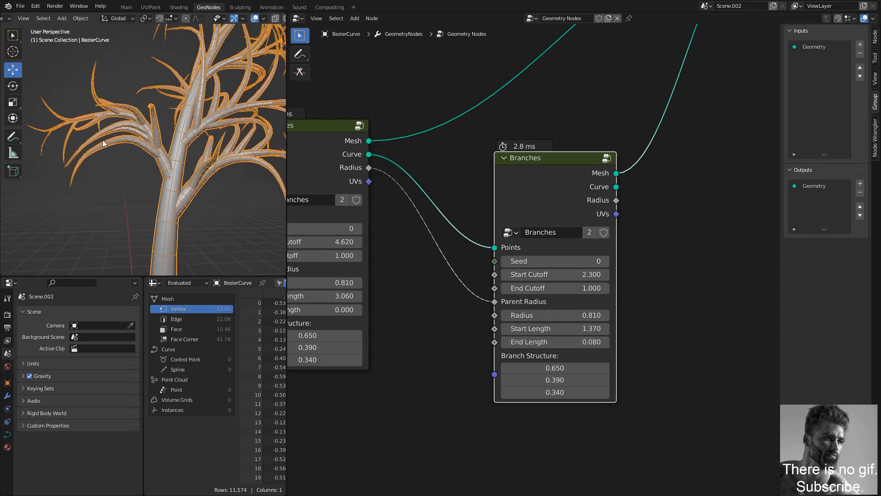
left_click_drag(555, 315, 534, 315)
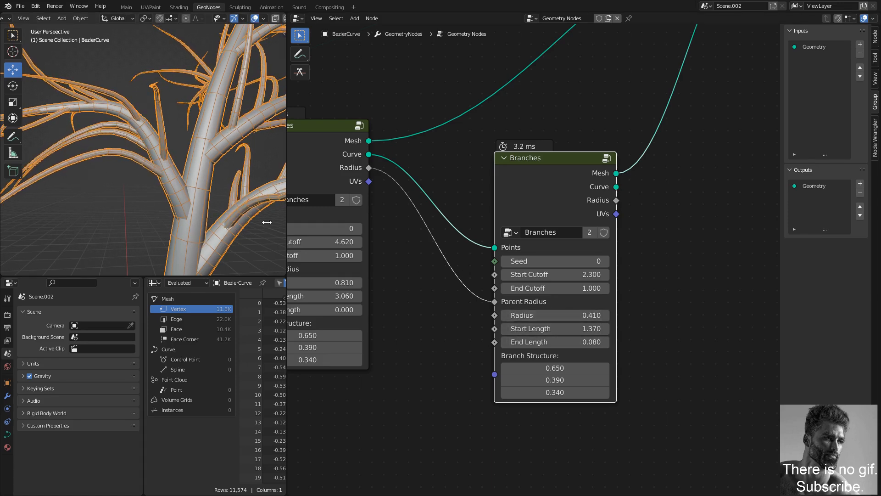
Hide the viewport overlays and inspect the second-level branches up close where they leave their parent branches
scroll(146, 161, "down", 4)
middle_click_drag(153, 168, 155, 197)
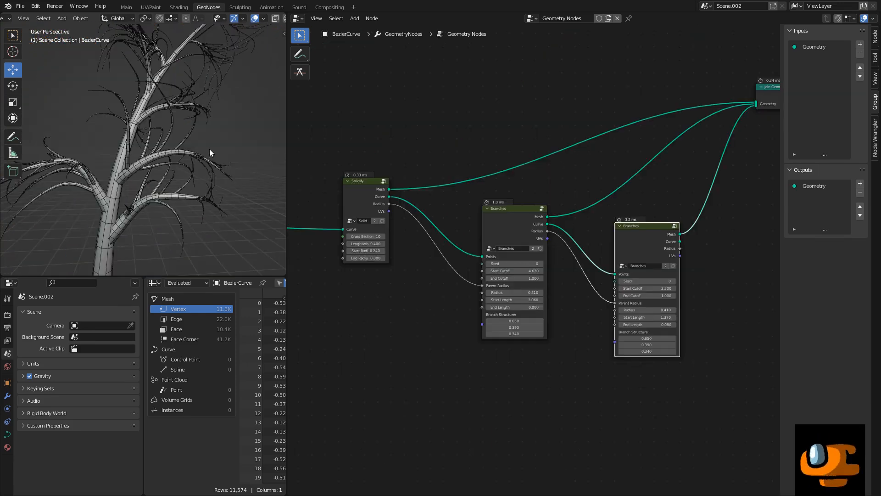
middle_click_drag(223, 93, 172, 160)
key("shift+alt+z")
scroll(150, 153, "up", 5)
scroll(119, 122, "up", 4)
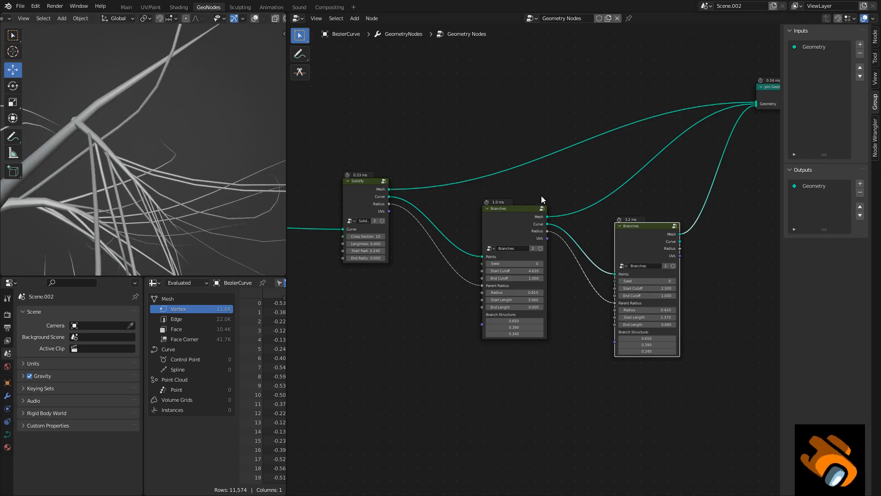
Move the second Branches node and the joining and output nodes to make room between the two Branches nodes
middle_click_drag(587, 205, 527, 198)
left_click_drag(567, 219, 652, 212)
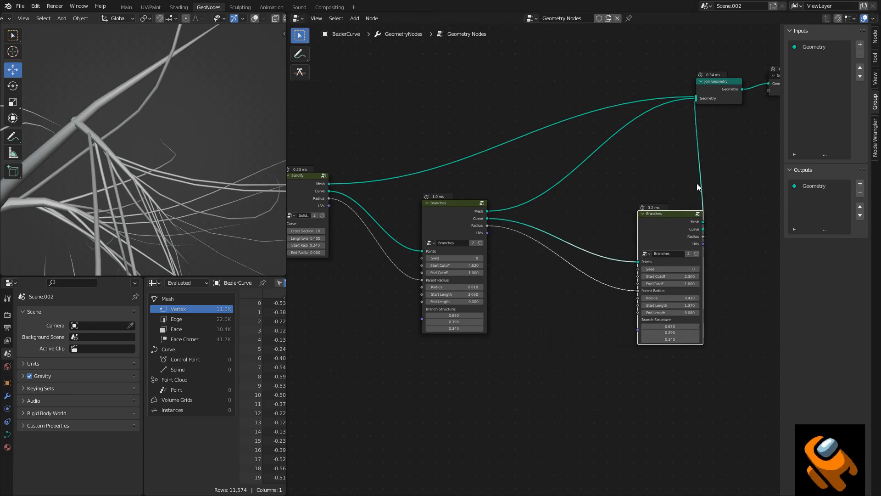
middle_click_drag(667, 204, 503, 246)
left_click_drag(506, 107, 618, 160)
key("g")
left_click(603, 182)
Insert a Resample Curve node on the Curve link between the two Branches nodes and set it to Length mode
middle_click_drag(382, 339, 420, 321)
left_click(419, 321)
key("shift+a")
type("resa")
left_click(452, 338)
left_click(488, 258)
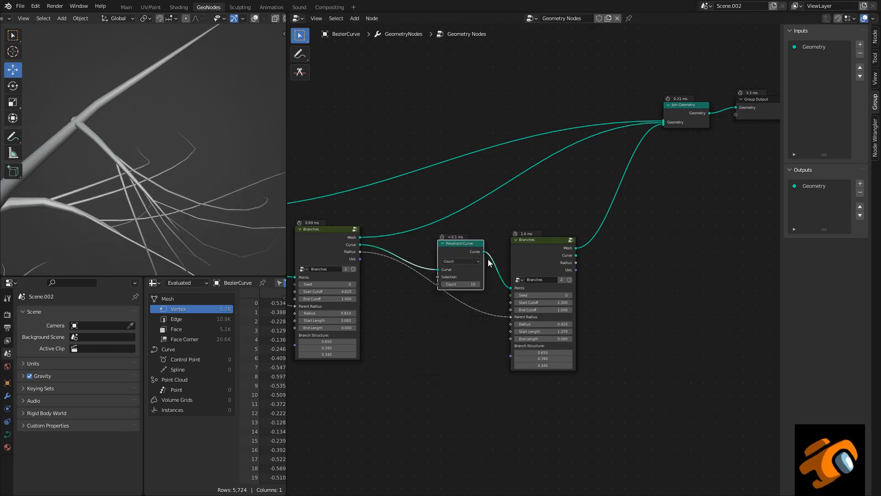
left_click(461, 282)
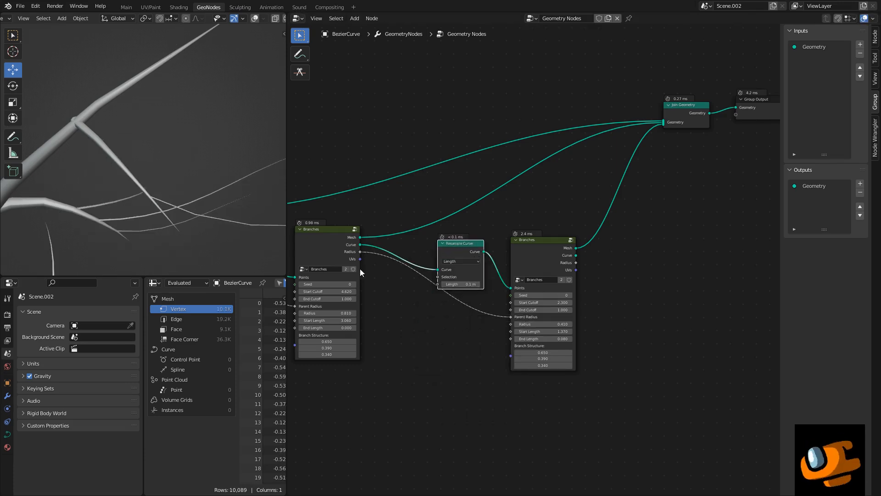
scroll(158, 190, "down", 8)
scroll(196, 175, "up", 6)
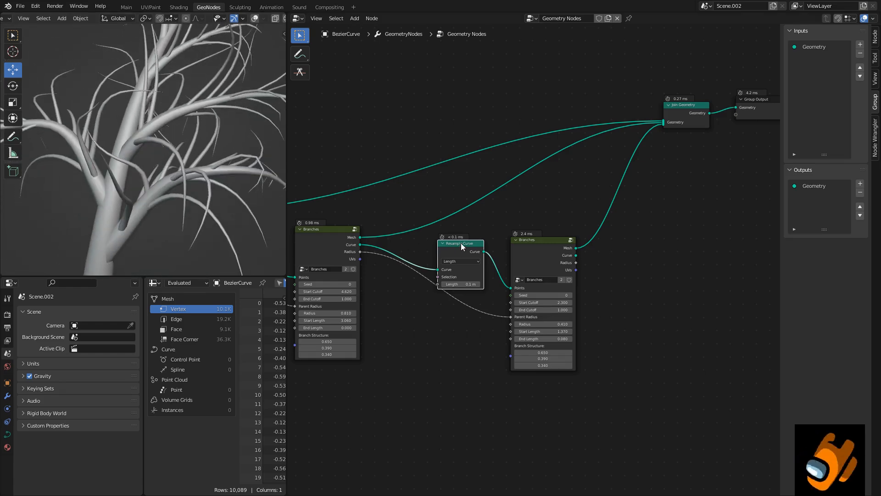
Adjust the spacing of the Resample Curve and second Branches nodes and set the resampling length to 0.15 m
left_click_drag(461, 245, 459, 241)
left_click_drag(539, 241, 549, 244)
scroll(505, 264, "up", 2)
middle_click_drag(491, 267, 543, 270)
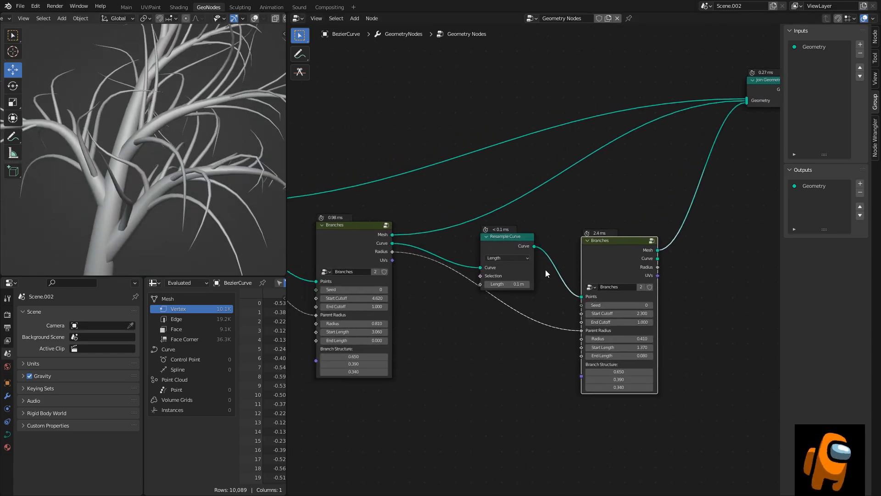
scroll(525, 276, "up", 2)
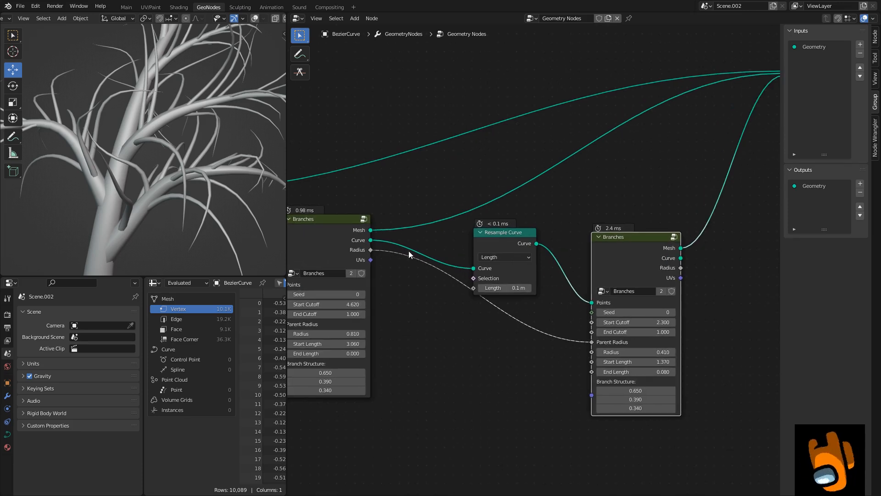
left_click(529, 289)
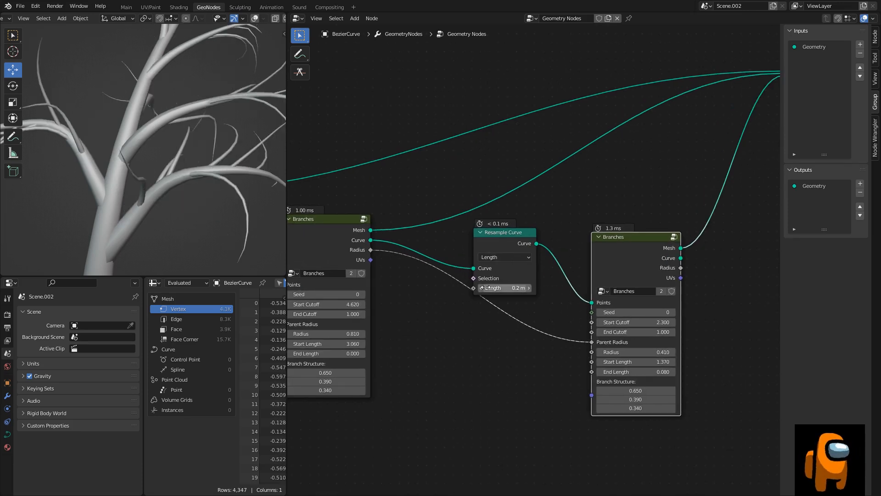
scroll(248, 193, "down", 3)
left_click(481, 288)
scroll(521, 290, "up", 1)
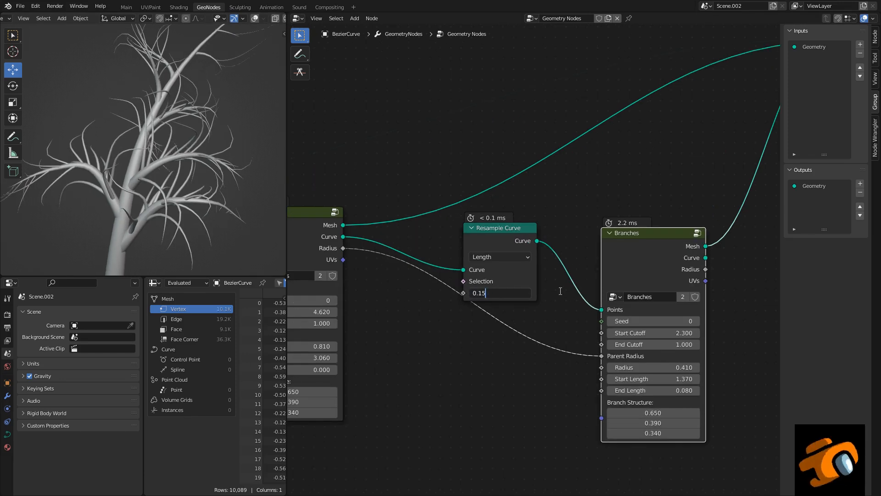
key("Return")
middle_click_drag(151, 108, 142, 153)
Inside the Branches group, set the Branch Noise node's Scale to 1.1
key("Tab")
scroll(624, 231, "left", 6, "ctrl")
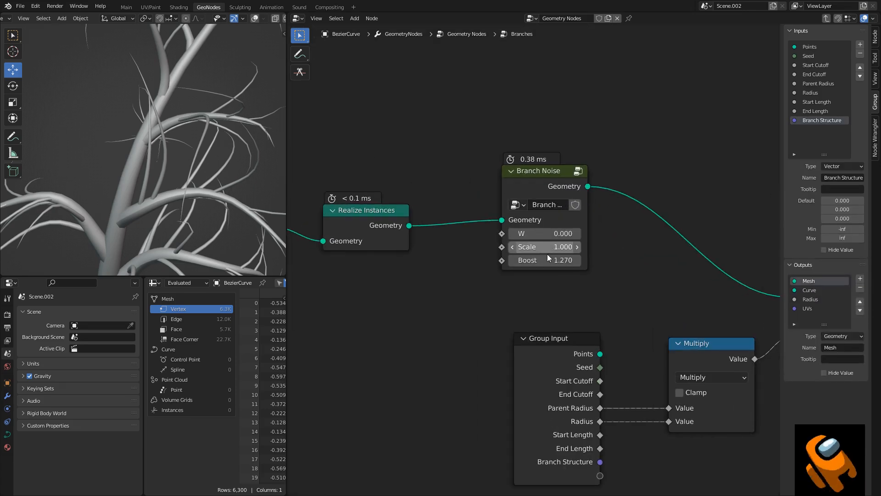
left_click_drag(548, 249, 556, 250)
scroll(547, 176, "down", 1)
middle_click_drag(235, 178, 166, 131)
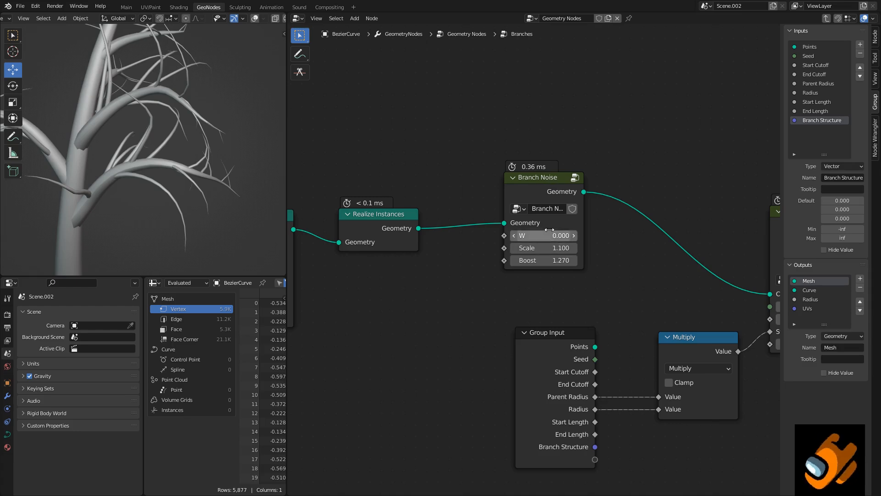
Set the second Branches node's Seed to 1, Radius 0.61, lengths 1.07 and 0.25, Branch Structure 1.15, 1, 1.09, and the first node's Seed to 2
key("Tab")
key("Tab")
middle_click_drag(564, 211, 318, 235)
key("Tab")
middle_click_drag(659, 251, 547, 169)
scroll(562, 308, "up", 1)
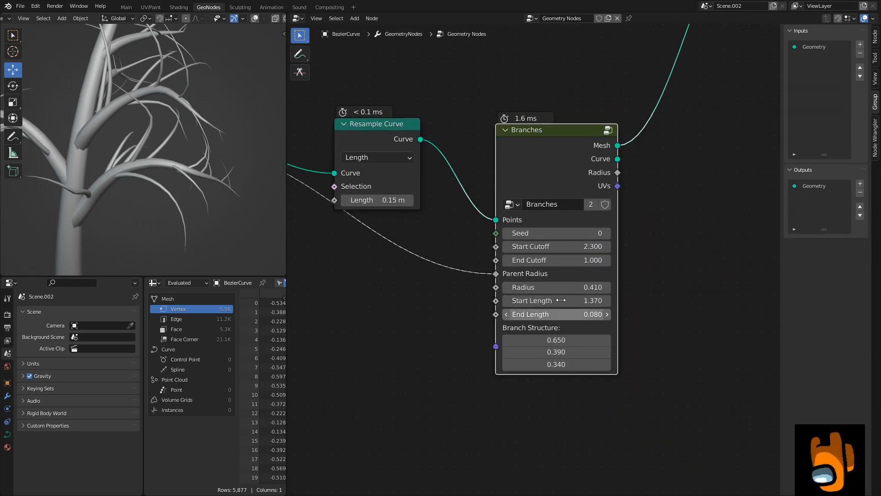
middle_click_drag(561, 312, 560, 284)
middle_click_drag(189, 147, 189, 152)
mouse_move(581, 336)
left_mouse_down()
mouse_move(568, 336)
mouse_move(608, 324)
mouse_move(564, 312)
mouse_move(536, 312)
mouse_move(544, 324)
mouse_move(526, 325)
mouse_move(580, 337)
left_mouse_up()
mouse_move(178, 207)
middle_mouse_down()
mouse_move(160, 190)
mouse_move(192, 202)
middle_mouse_up()
mouse_move(555, 325)
left_mouse_down()
mouse_move(533, 324)
mouse_move(554, 312)
mouse_move(536, 312)
mouse_move(561, 324)
left_mouse_up()
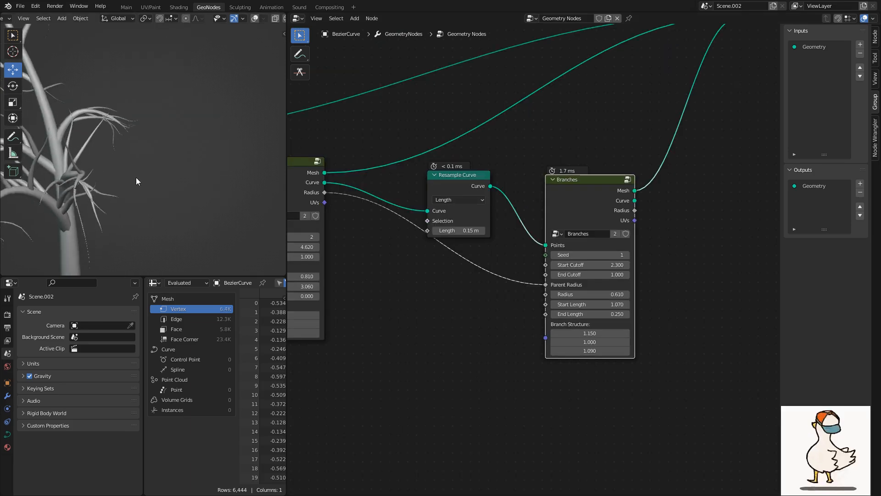
mouse_move(138, 181)
middle_mouse_down()
mouse_move(202, 198)
mouse_move(205, 180)
mouse_move(126, 185)
middle_mouse_up()
scroll(205, 179, "down", 7)
scroll(123, 187, "up", 4)
scroll(123, 187, "down", 2)
Inside the Branches group, move the Solidify, Multiply and Group Input nodes away from the Branch Noise node
key("Tab")
scroll(574, 178, "up", 4)
mouse_move(730, 210)
middle_mouse_down()
mouse_move(553, 228)
mouse_move(558, 247)
mouse_move(406, 249)
middle_mouse_up()
middle_click_drag(553, 302, 427, 270)
left_click_drag(377, 430, 725, 238)
key("g")
left_click(513, 276)
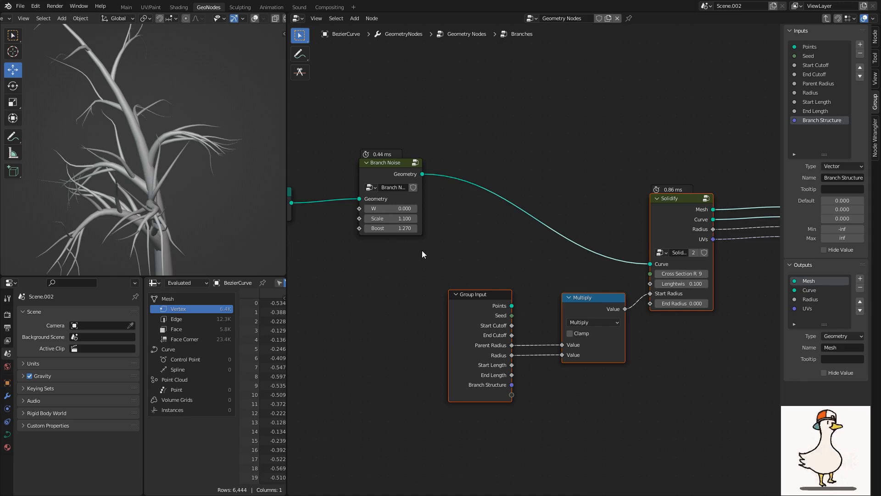
Duplicate the Group Input node and place the copy beside the Branch Noise node, below Realize Instances
middle_click_drag(423, 250, 570, 263)
left_click(626, 313)
key("shift+d")
left_click(431, 264)
scroll(528, 255, "up", 4)
left_click_drag(403, 271, 390, 267)
Add three new inputs to the Branches group and set the type of each to Float
left_click(860, 45)
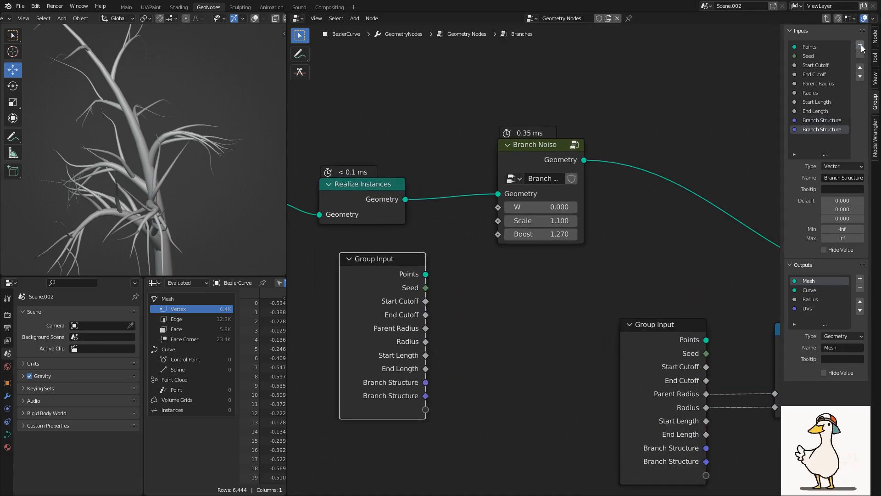
left_click(861, 45)
left_click(860, 45)
left_click(833, 167)
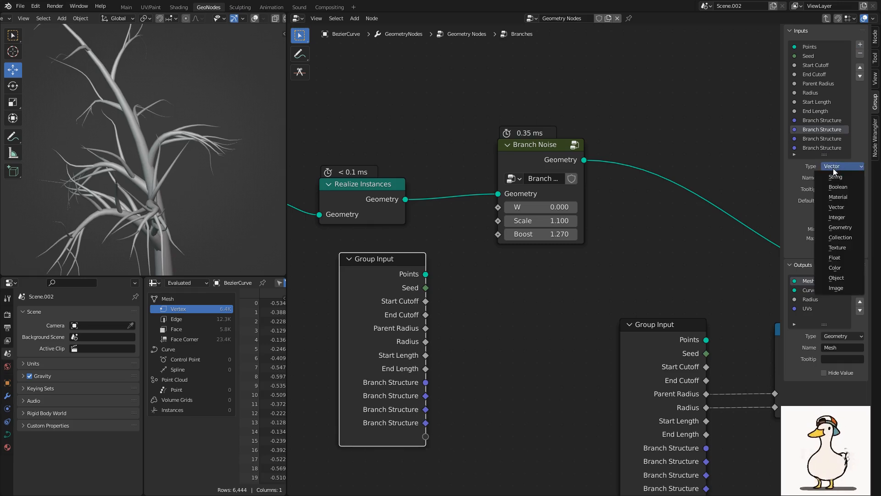
left_click(839, 257)
left_click(822, 139)
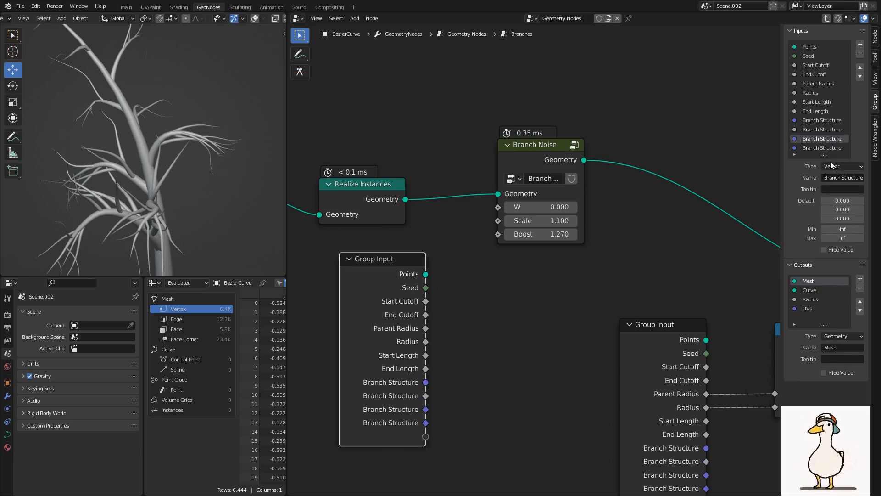
left_click(842, 166)
left_click(839, 258)
left_click(811, 148)
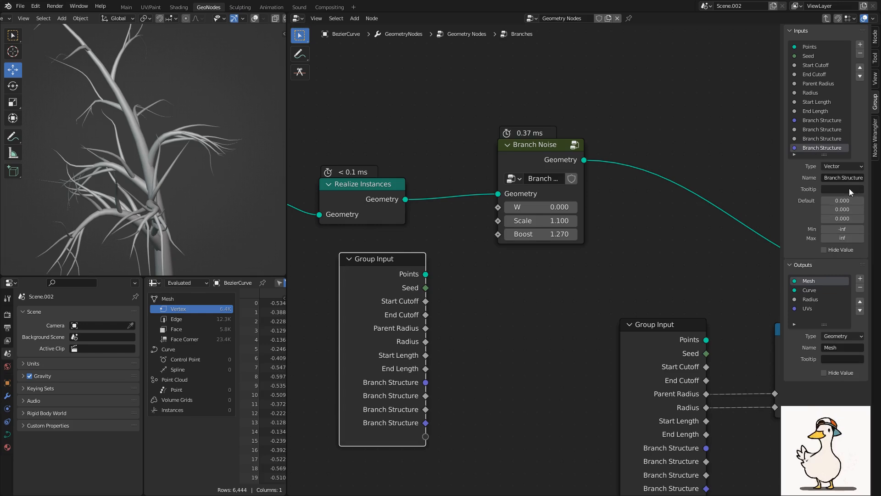
left_click(841, 166)
left_click(839, 258)
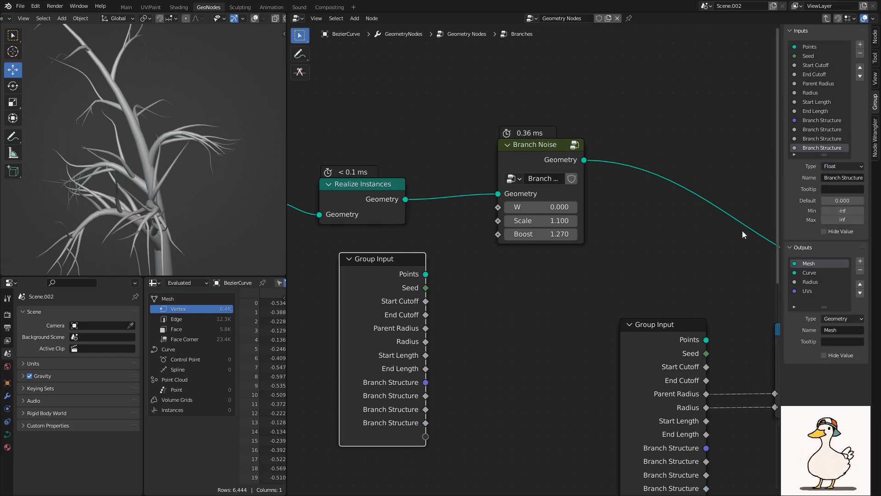
Name the three new group inputs Noise W, Noise Scale and Noise Boost
double_click(827, 132)
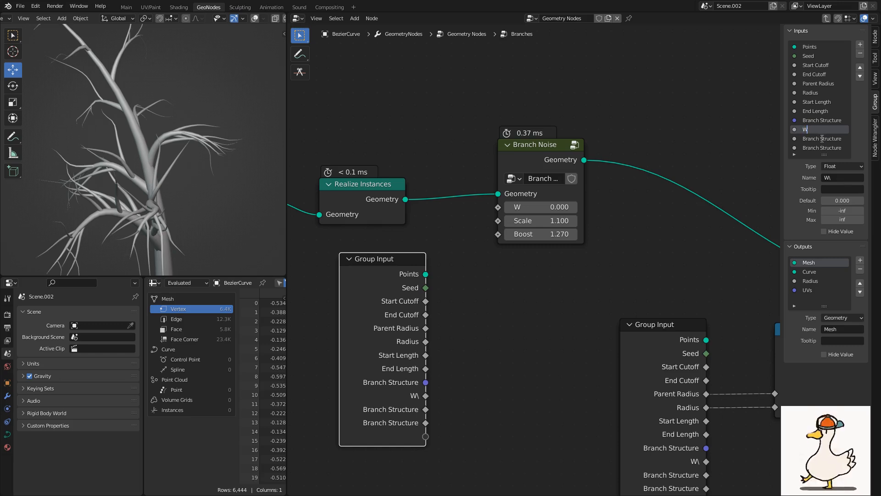
double_click(822, 138)
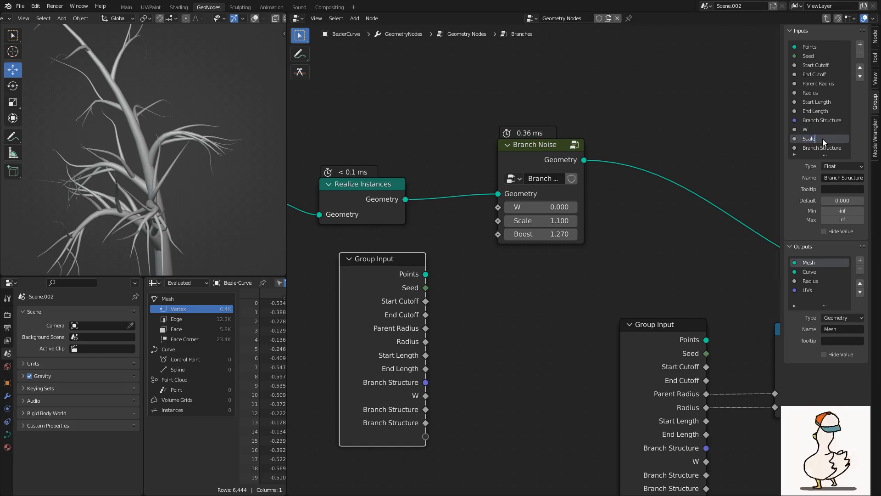
double_click(832, 147)
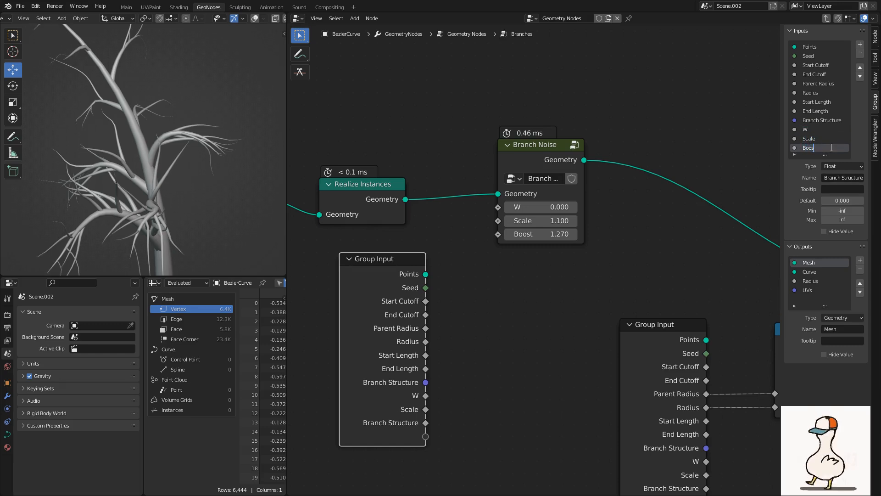
double_click(806, 130)
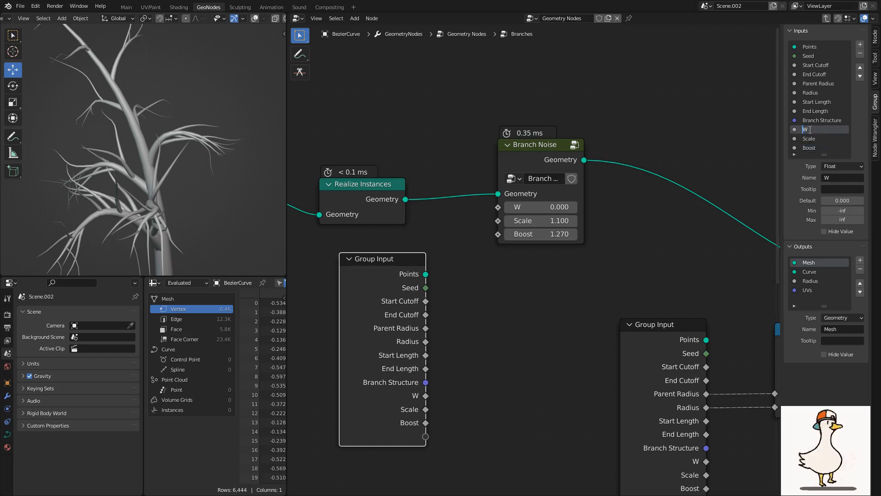
double_click(810, 138)
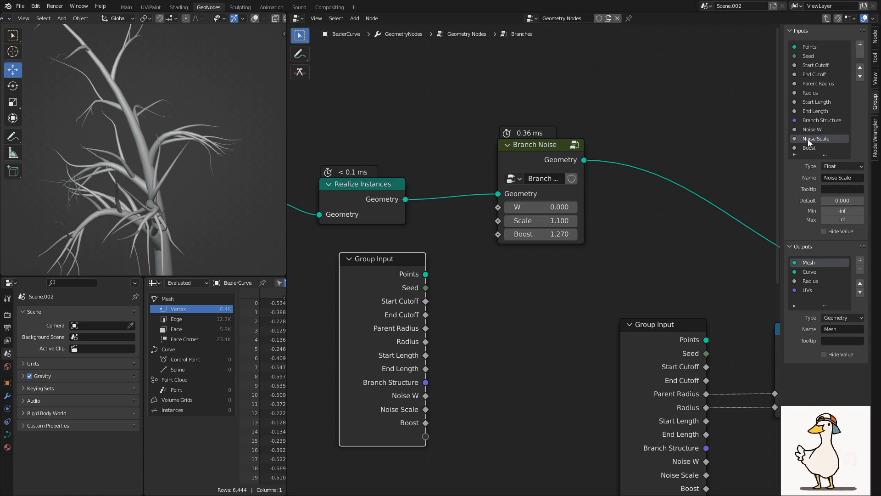
double_click(809, 148)
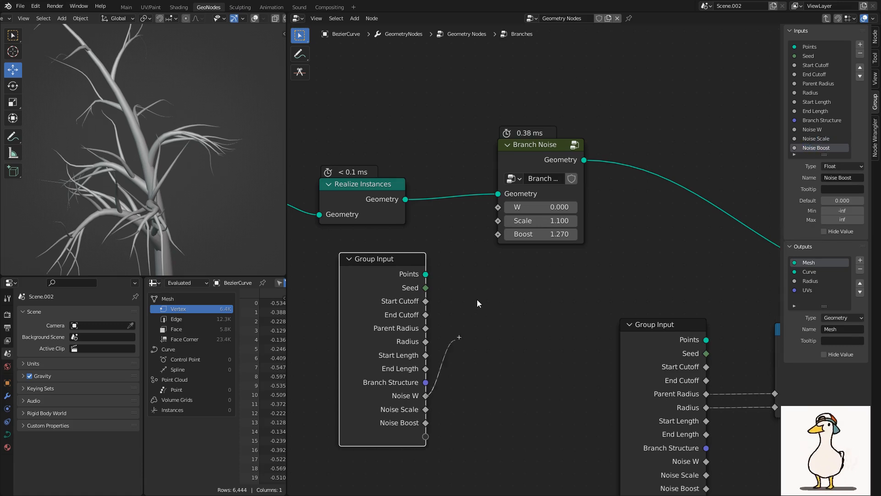
Connect the Noise W, Noise Scale and Noise Boost inputs to Branch Noise's W, Scale and Boost, and leave the group
left_click_drag(497, 212, 498, 208)
left_click_drag(517, 238, 498, 235)
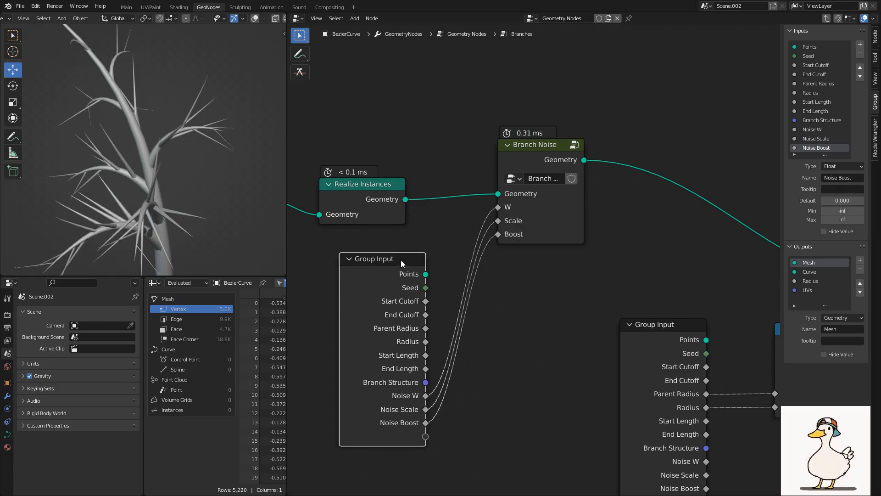
key("Tab")
Set the first Branches node's Noise Scale to 1 and Noise Boost to 0.3
scroll(355, 268, "down", 2)
middle_click_drag(356, 268, 485, 259)
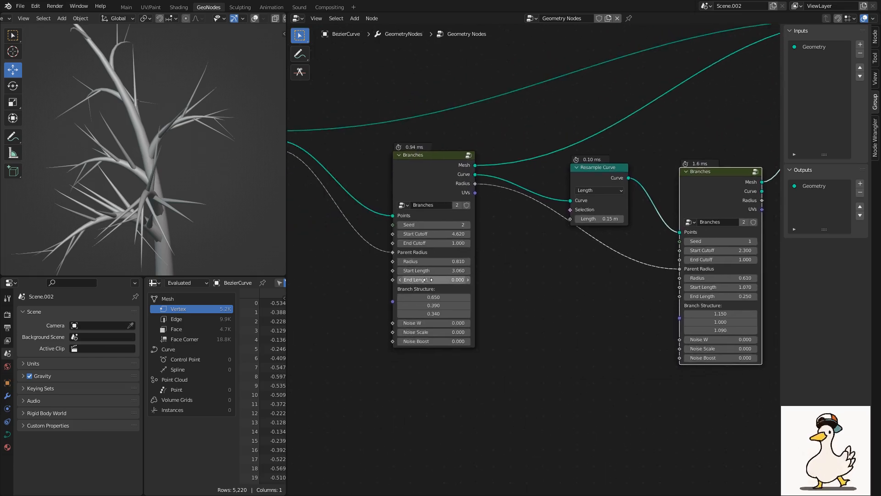
middle_click_drag(404, 278, 514, 289)
scroll(541, 327, "up", 2)
middle_click_drag(185, 212, 168, 181)
left_click(545, 384)
type("1")
key("Return")
left_click_drag(542, 394, 572, 394)
left_click(545, 394)
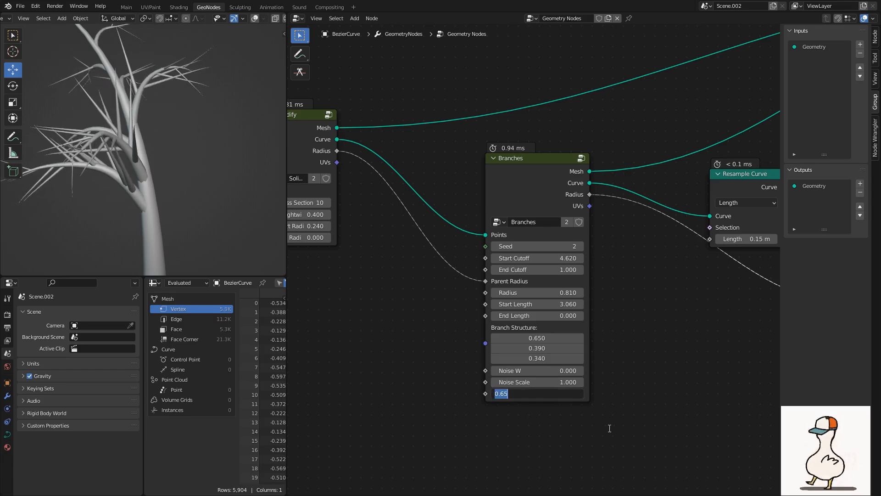
type("0.3")
key("Return")
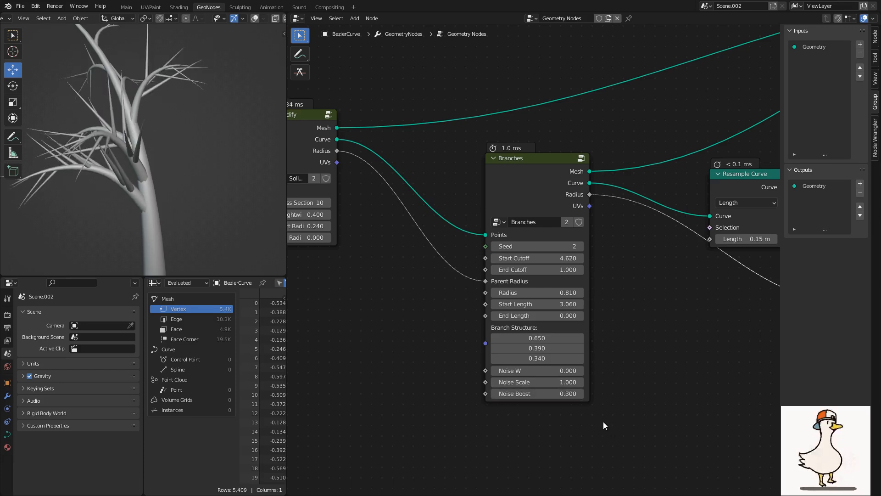
Change the first Branches node's Noise Boost to 2 and check the branches in the viewport
left_click(555, 393)
type("2")
key("Return")
middle_click_drag(173, 177, 170, 176)
Set the second Branches node's Noise Scale to 2.92 and Noise Boost to 0.6
middle_click_drag(745, 291, 373, 222)
scroll(537, 262, "up", 1)
mouse_move(528, 337)
left_mouse_down()
mouse_move(540, 338)
mouse_move(523, 341)
left_mouse_up()
left_click(533, 353)
type("1")
key("Return")
middle_click_drag(149, 70, 147, 131)
left_click_drag(542, 340, 528, 353)
middle_click_drag(147, 115, 139, 170)
Set the second Branches node's Start Cutoff to 1 after checking where its branches begin
middle_click_drag(425, 194, 477, 241)
mouse_move(131, 163)
middle_mouse_down()
mouse_move(200, 153)
mouse_move(135, 158)
middle_mouse_up()
middle_click_drag(242, 159, 161, 157)
scroll(122, 166, "down", 4)
scroll(183, 133, "up", 3)
scroll(160, 159, "up", 5)
left_click_drag(579, 253, 551, 253)
left_click(578, 253)
type("1")
key("Return")
Review the whole tree in the viewport and save the file
scroll(159, 106, "down", 4)
middle_click_drag(158, 106, 142, 169)
scroll(236, 188, "down", 3)
scroll(143, 170, "down", 2)
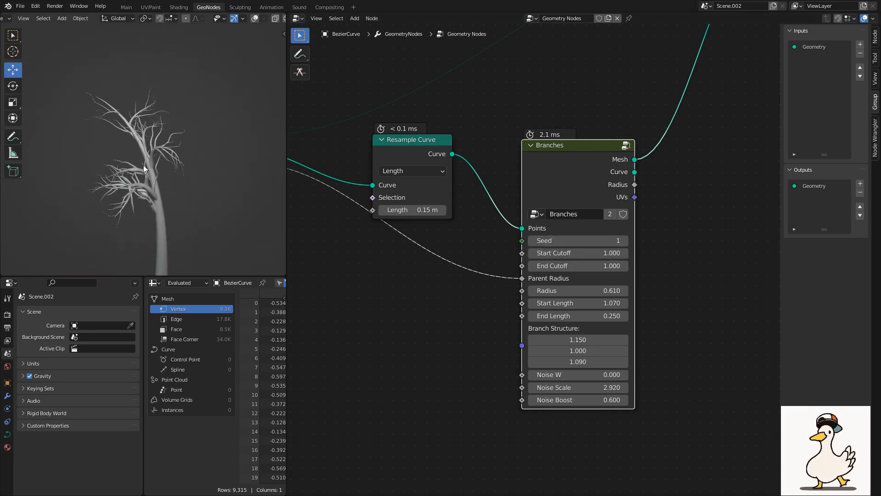
scroll(151, 160, "up", 2)
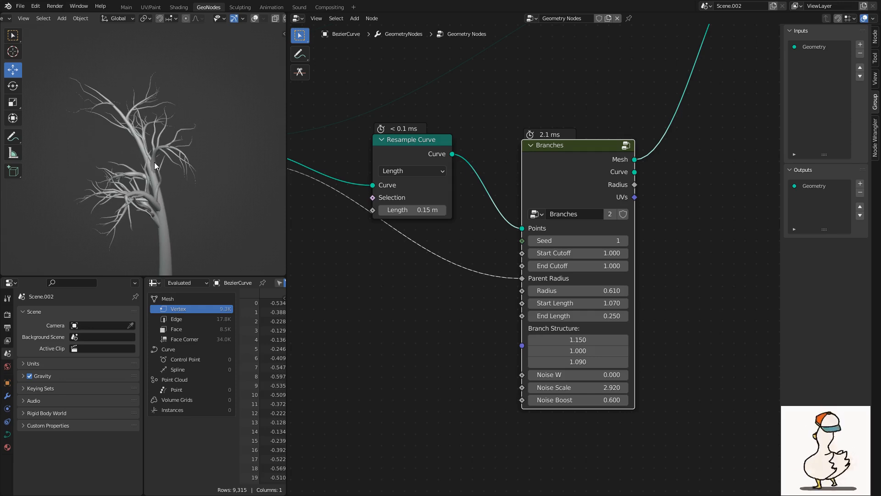
key("ctrl+s")
scroll(414, 208, "down", 2)
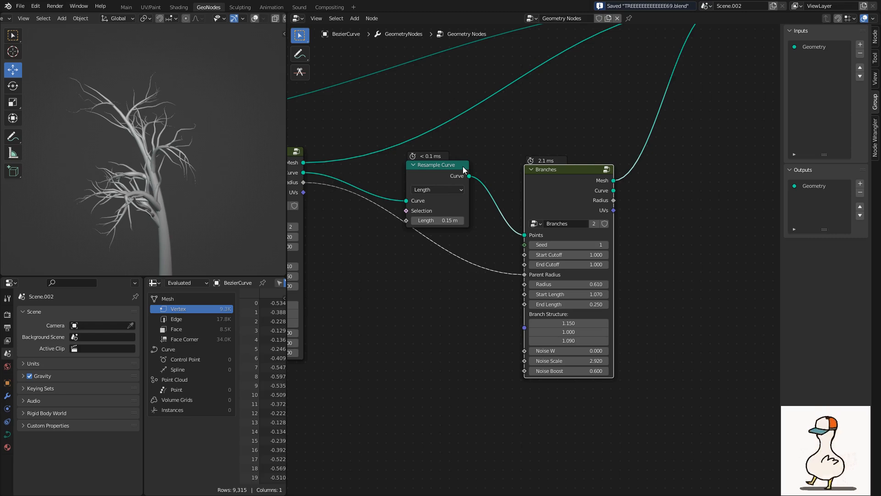
Hide the tree curve in the Main workspace and save the file
scroll(520, 175, "down", 2)
left_click_drag(555, 189, 545, 193)
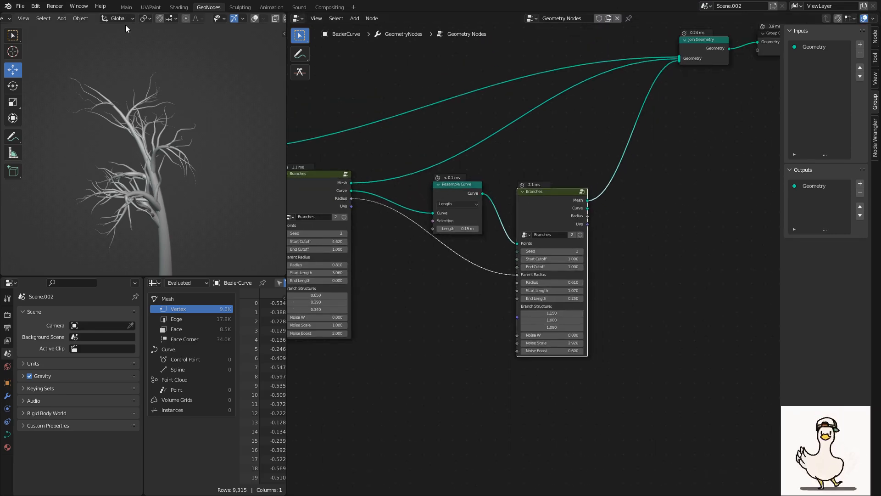
left_click(126, 7)
scroll(296, 177, "down", 5)
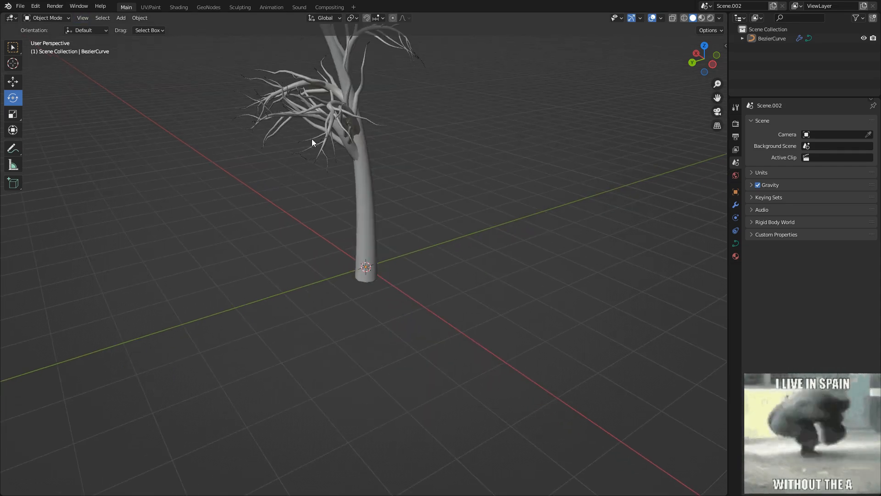
left_click(374, 232)
key("h")
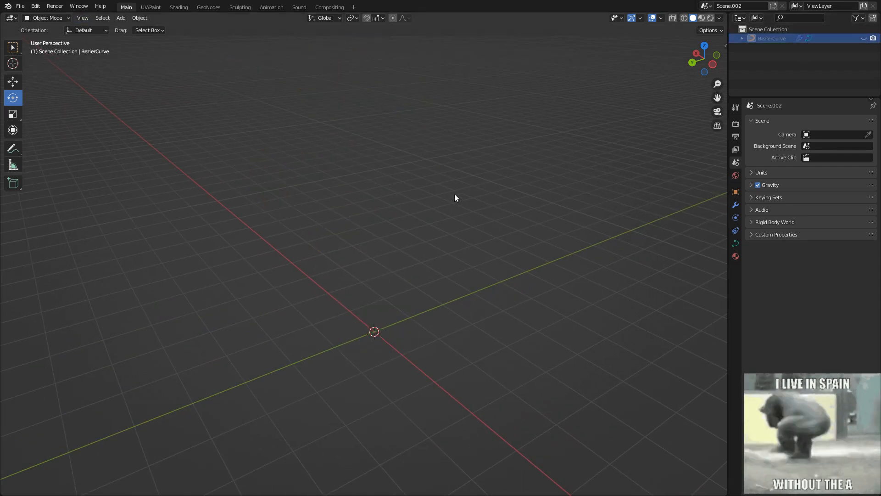
key("ctrl+s")
Add a plane mesh at the world origin and look at it from the top
key("shift+a")
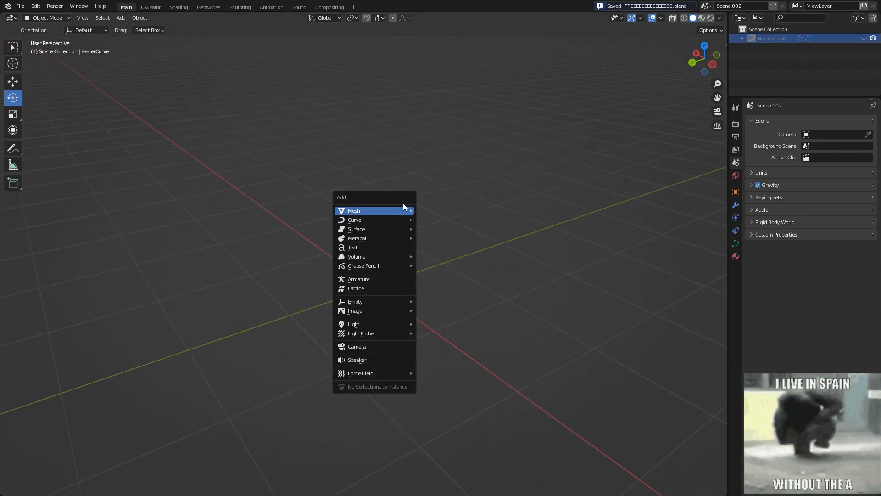
left_click(425, 211)
scroll(404, 222, "up", 3)
middle_click_drag(401, 221, 359, 293)
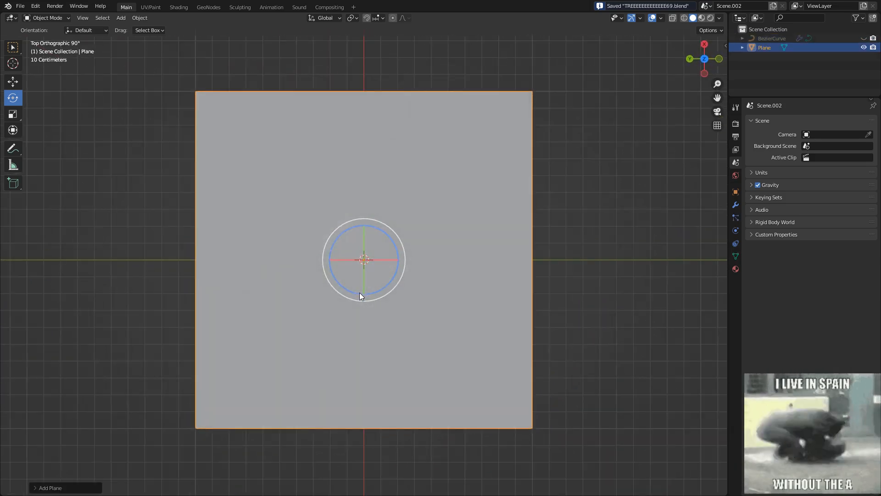
Create a new material named Leaf for the plane in the Shading workspace
left_click(174, 7)
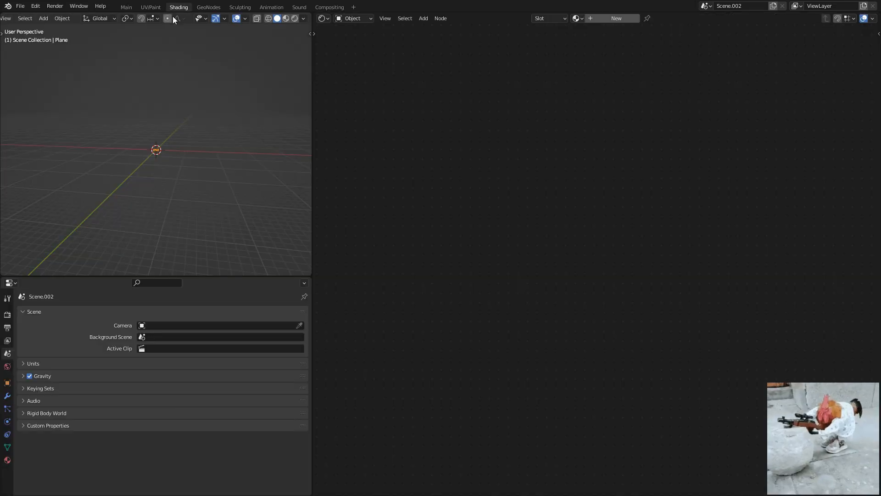
middle_click_drag(201, 111, 179, 154)
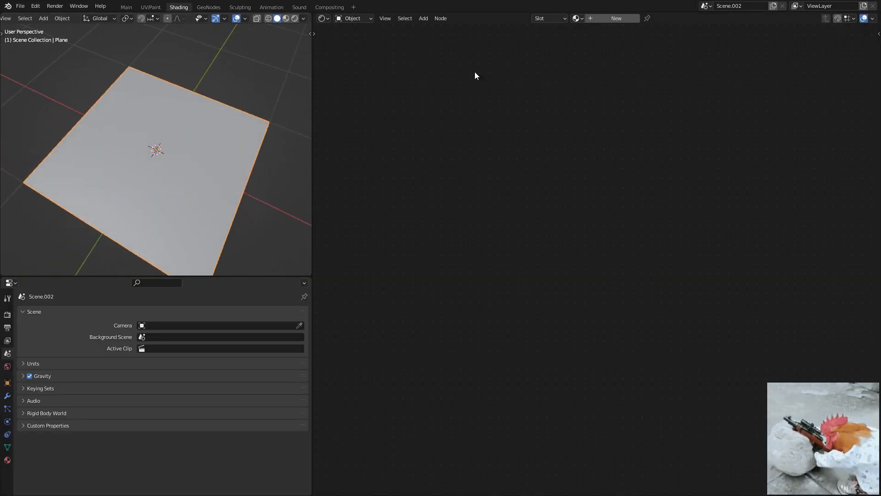
left_click(610, 20)
double_click(611, 18)
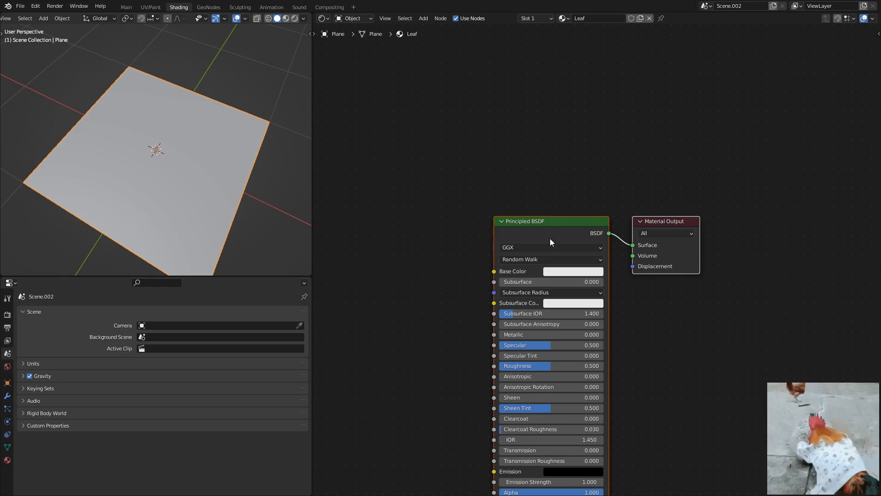
Add an Image Texture node and load Leaf.png from the Tree textures folder
middle_click_drag(604, 299, 588, 235)
middle_click_drag(421, 194, 516, 217)
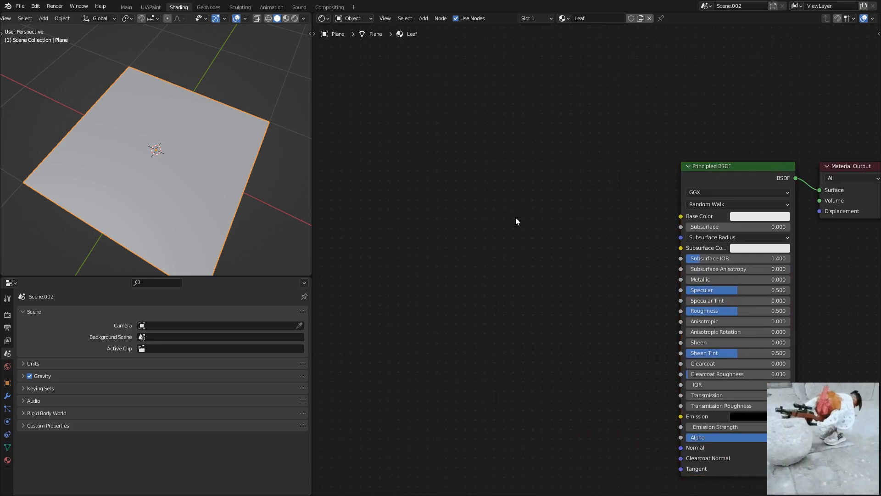
key("shift+a")
type("ima")
left_click(544, 234)
left_click(545, 235)
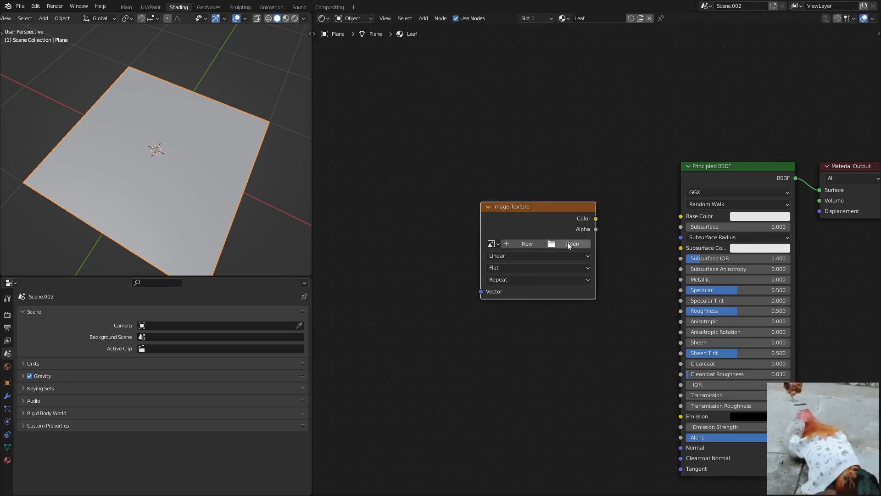
left_click(569, 241)
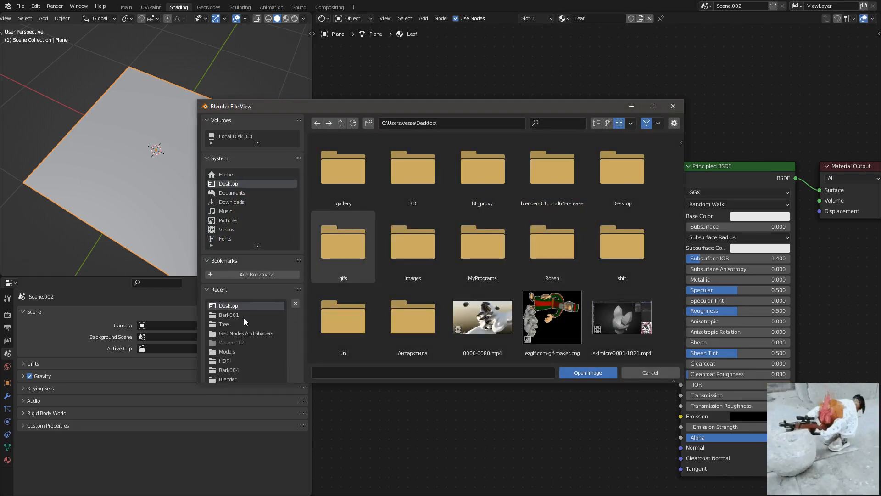
left_click(227, 324)
left_click(498, 169)
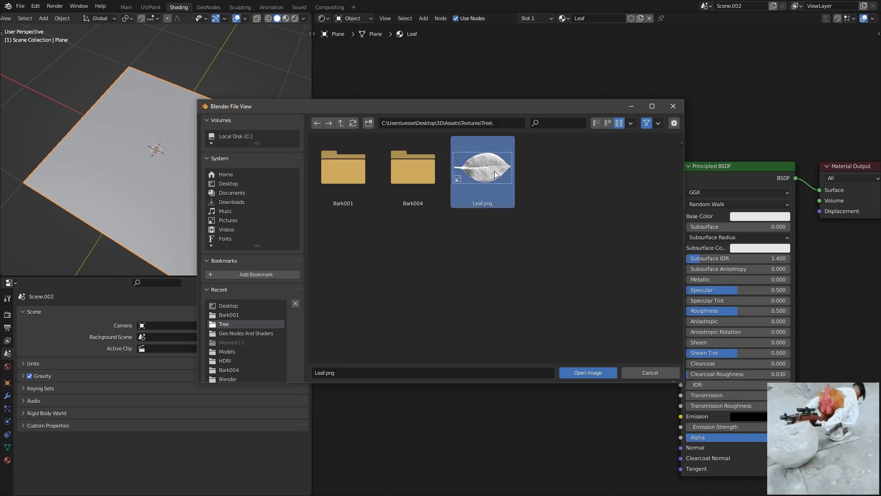
double_click(510, 185)
Connect the leaf image's Color to the Principled BSDF's Base Color and preview the material on the plane
left_click_drag(519, 207, 437, 204)
middle_click_drag(529, 228, 498, 222)
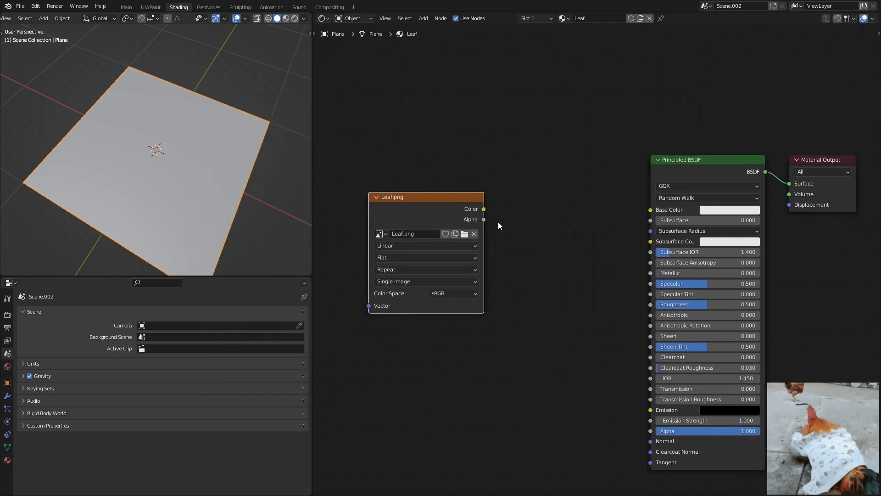
left_click_drag(485, 209, 572, 216)
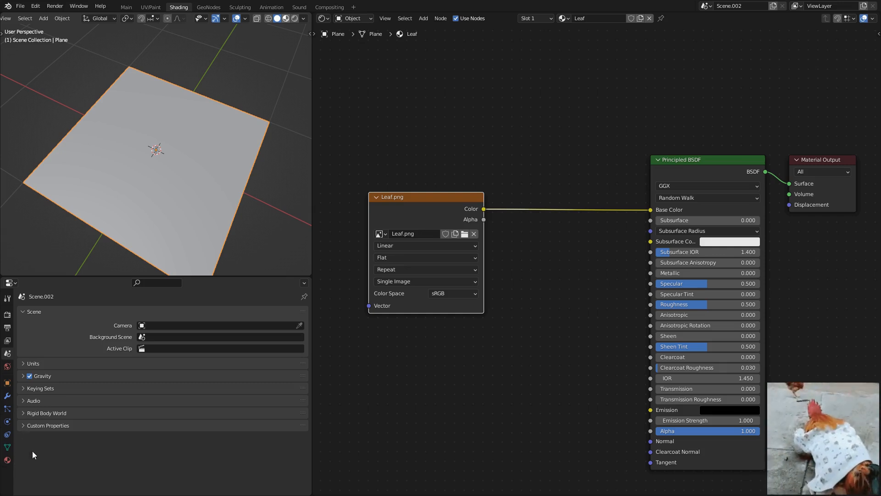
left_click(500, 241)
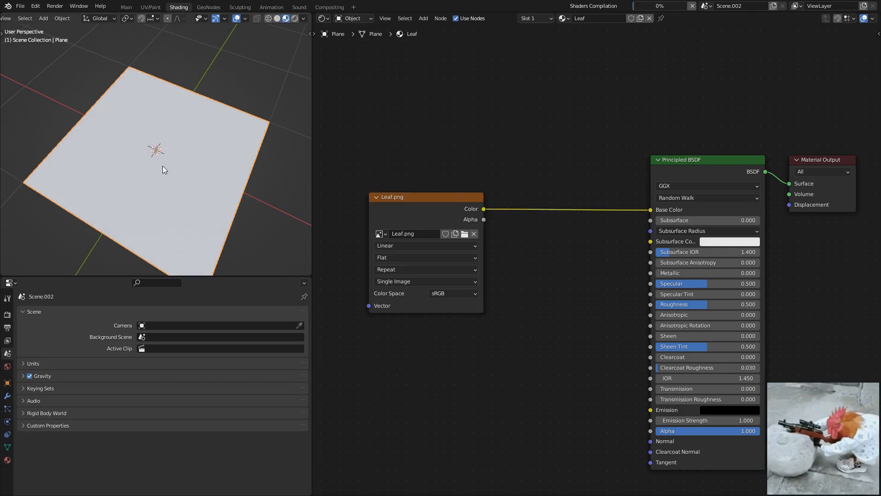
middle_click_drag(162, 169, 312, 187)
middle_click_drag(452, 214, 555, 216)
left_click_drag(563, 207, 467, 218)
Insert a Mix color node before the Base Color, set it to Multiply, and feed the leaf image into Color2
left_click(597, 195)
key("shift+a")
left_click(602, 194)
type("mix")
key("Return")
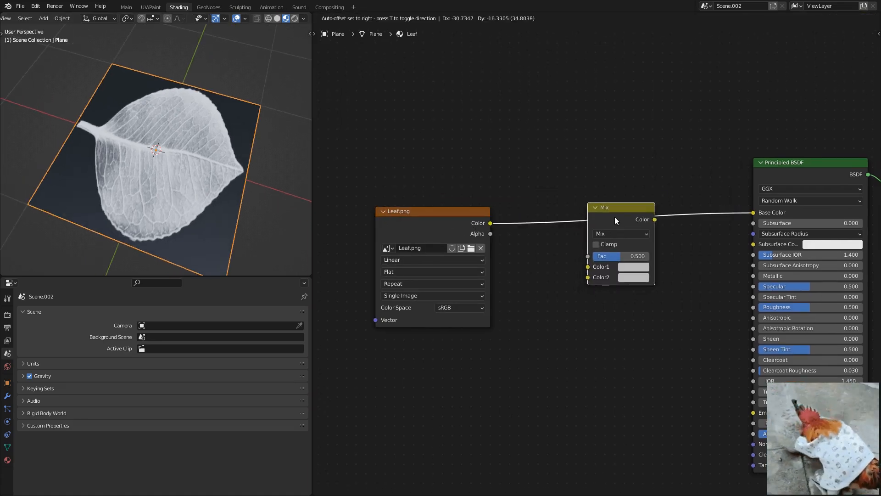
left_click(610, 236)
left_click(612, 235)
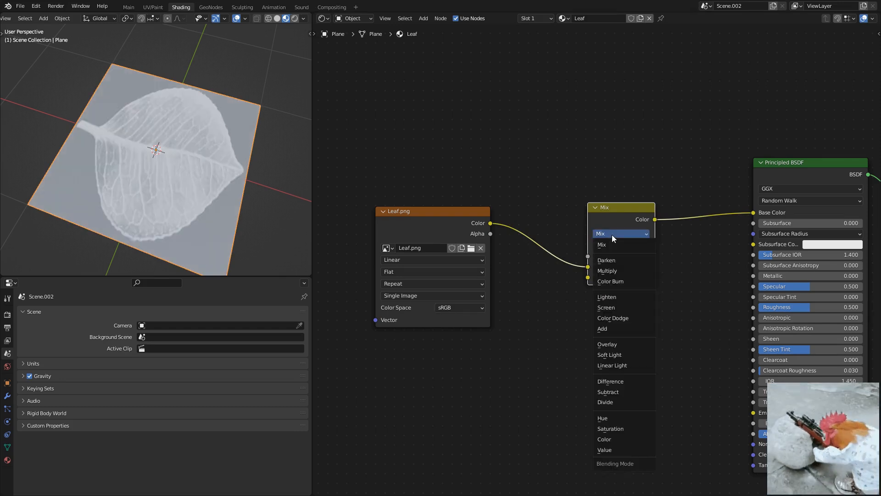
left_click(617, 271)
left_click_drag(587, 266, 584, 281)
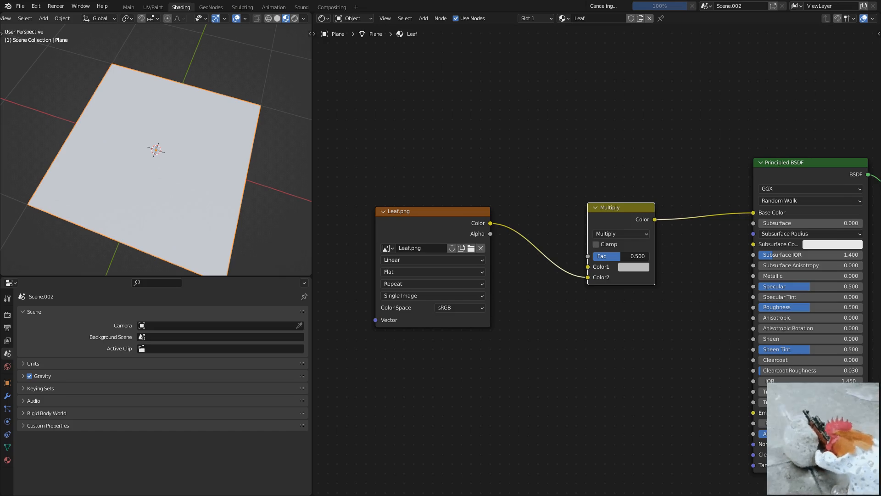
Set the Multiply node's Fac to 1 and its Color1 to a darkened, fully saturated green with hue 0.333
left_click_drag(621, 256, 652, 264)
left_click(630, 268)
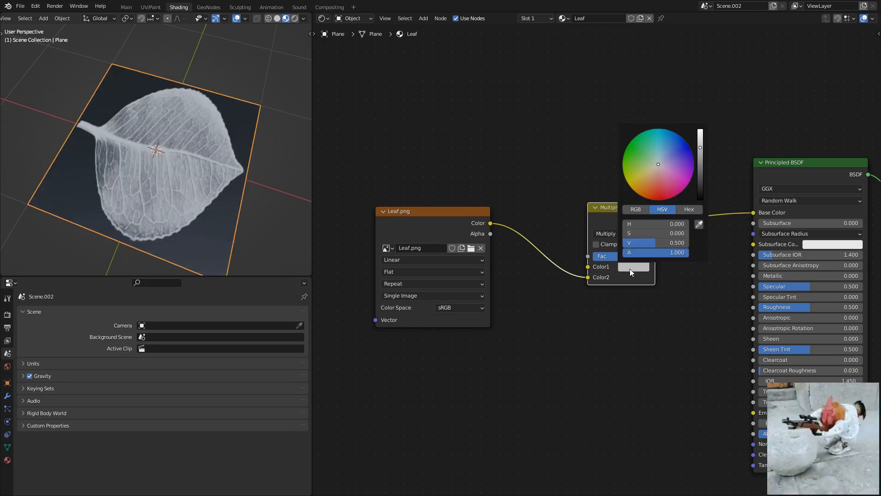
mouse_move(660, 174)
left_mouse_down()
mouse_move(631, 157)
mouse_move(634, 185)
mouse_move(633, 150)
left_mouse_up()
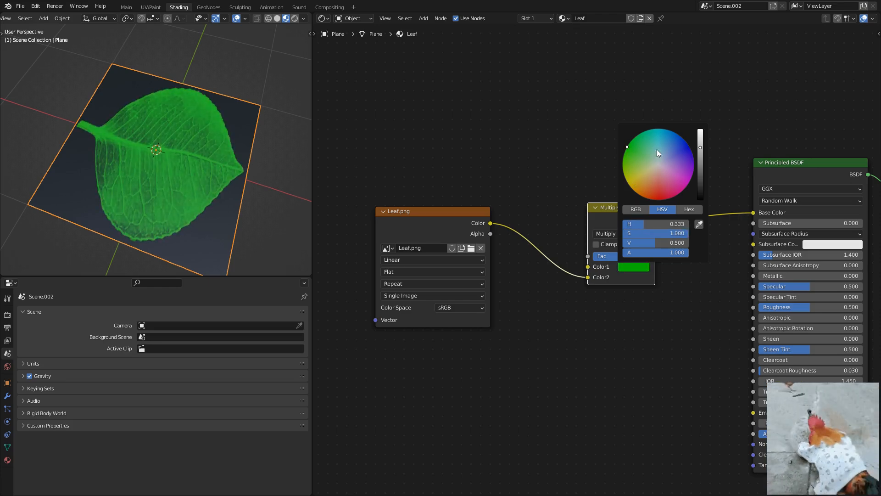
left_click_drag(701, 150, 700, 163)
middle_click_drag(557, 235, 521, 216)
Scale the plane's mesh along Y in Edit Mode to about 0.6 to narrow the leaf
middle_click_drag(221, 160, 259, 120)
key("Tab")
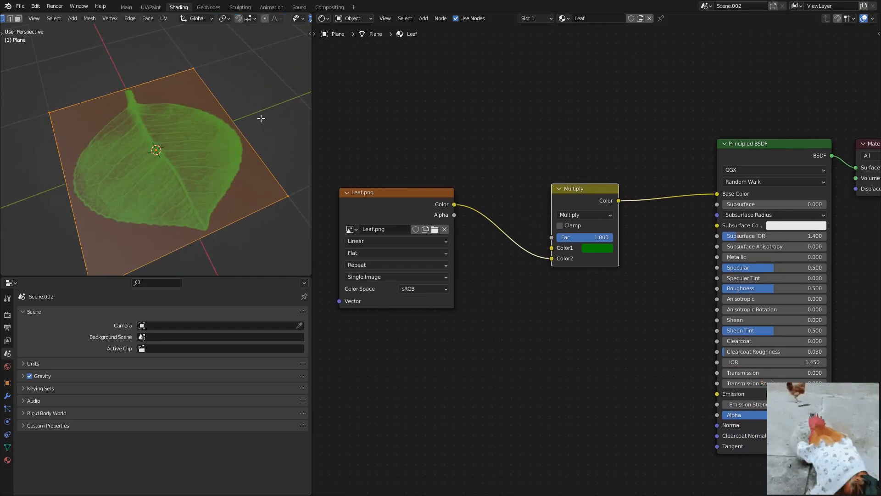
key("s")
key("y")
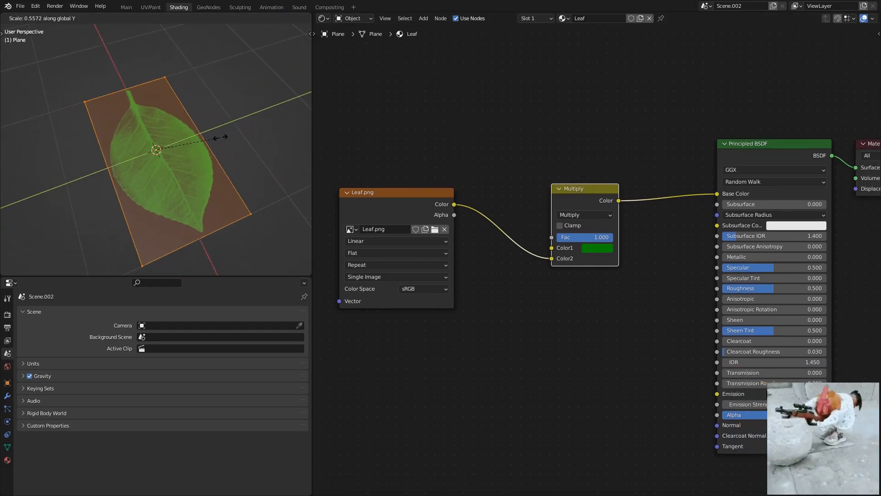
left_click(228, 139)
key("Tab")
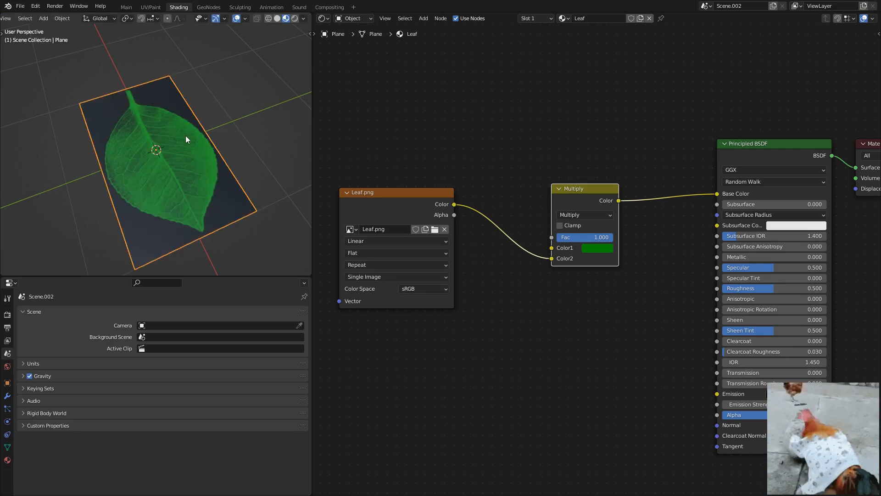
middle_click_drag(183, 133, 225, 160)
Connect the leaf image's Alpha to the shader's Alpha and set the material's Blend Mode and Shadow Mode to Alpha Clip
left_click_drag(638, 416, 717, 415)
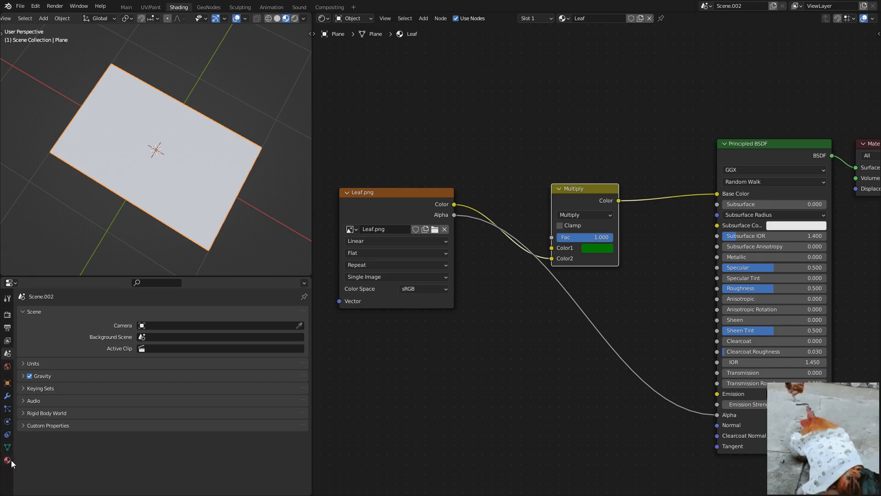
left_click(8, 460)
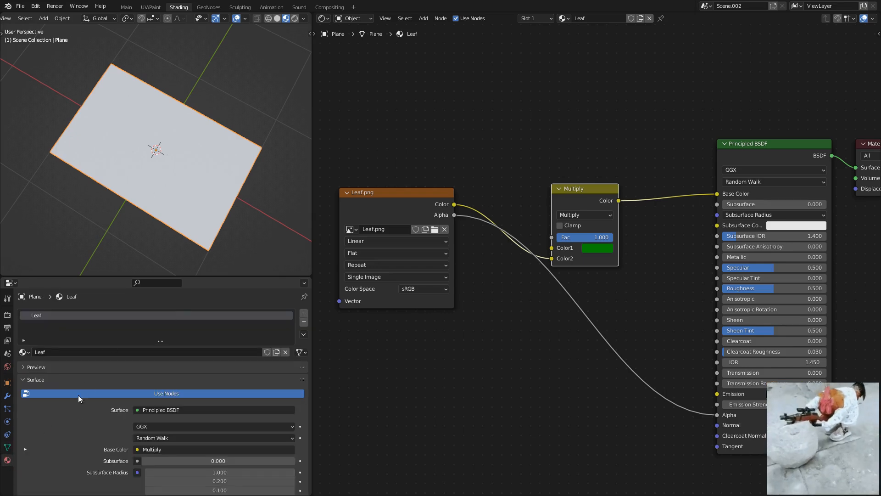
scroll(13, 454, "down", 10)
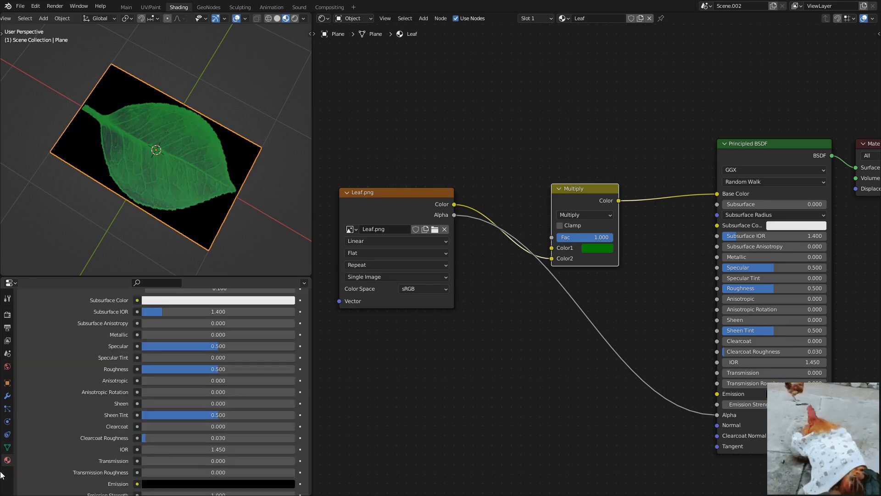
scroll(88, 421, "down", 10)
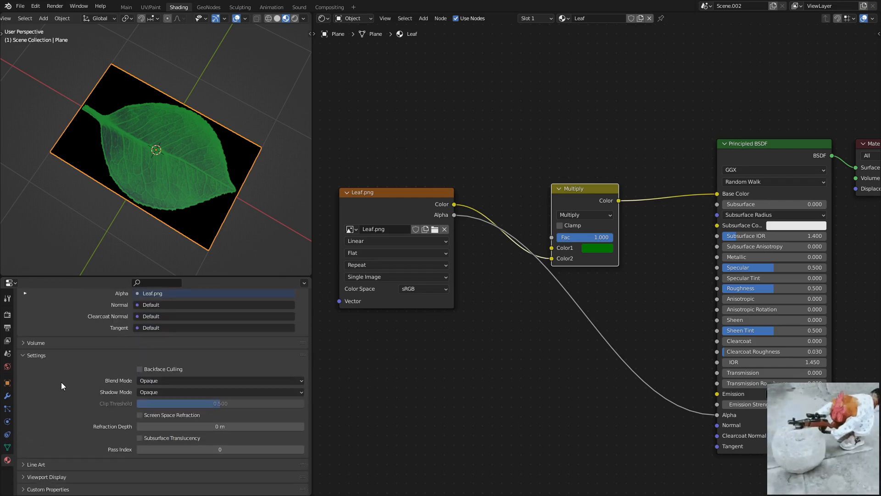
left_click(160, 380)
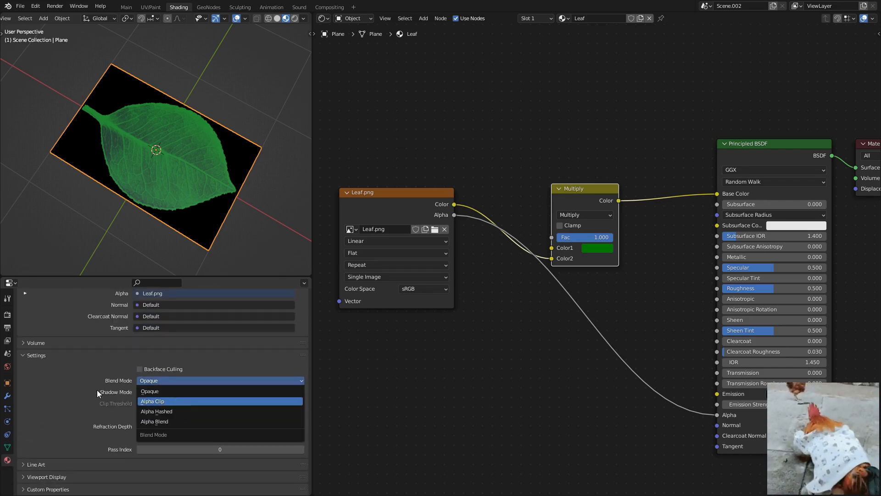
left_click(164, 401)
left_click(165, 393)
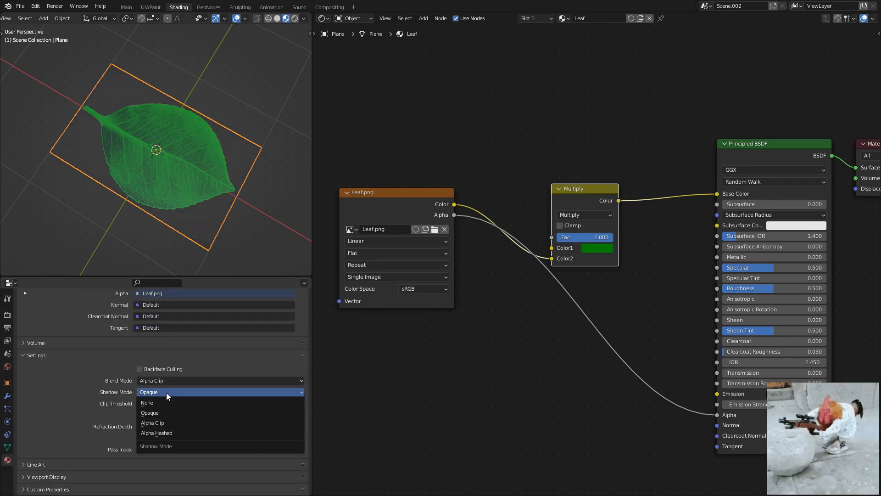
left_click(168, 420)
middle_click_drag(175, 214, 209, 170)
middle_click_drag(568, 191, 515, 176)
left_click_drag(515, 175, 529, 137)
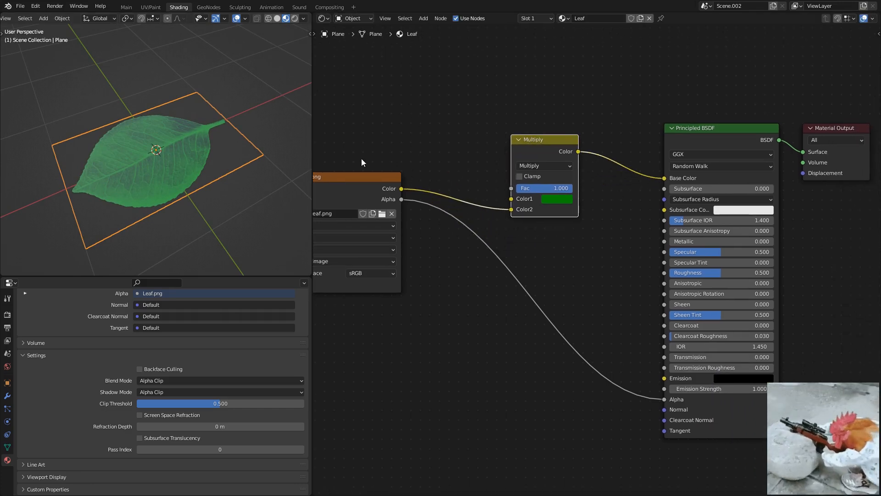
Return to the Main workspace and show the leaf in Material Preview shading
left_click(126, 7)
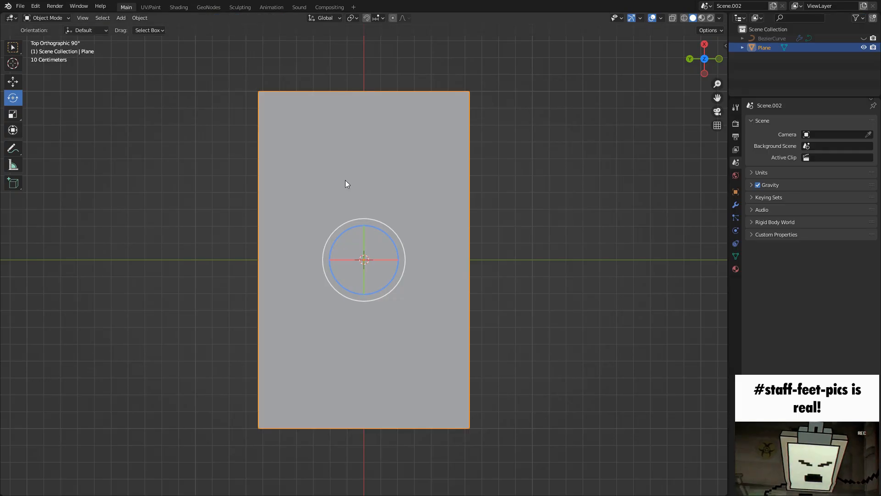
left_click(703, 20)
middle_click_drag(505, 182, 410, 114)
Move the leaf plane off the world origin and rotate it about Z so its length runs along the Y axis
key("shift+space")
key("g")
left_click_drag(376, 254, 520, 248)
middle_click_drag(358, 232, 395, 271)
key("shift+space")
key("r")
left_click_drag(386, 198, 357, 215)
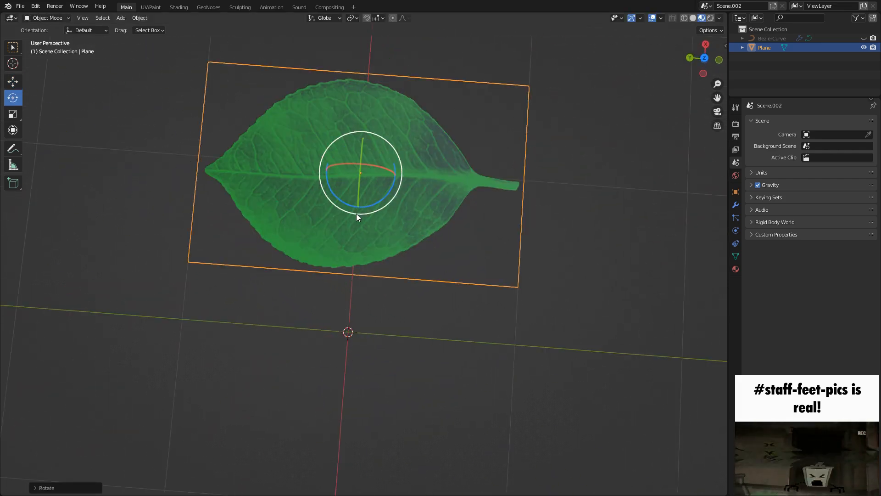
Move the leaf onto the Y axis with its stem end close to the world origin
key("shift+space")
key("g")
left_click_drag(346, 156, 136, 293)
middle_click_drag(305, 305, 247, 208, "shift")
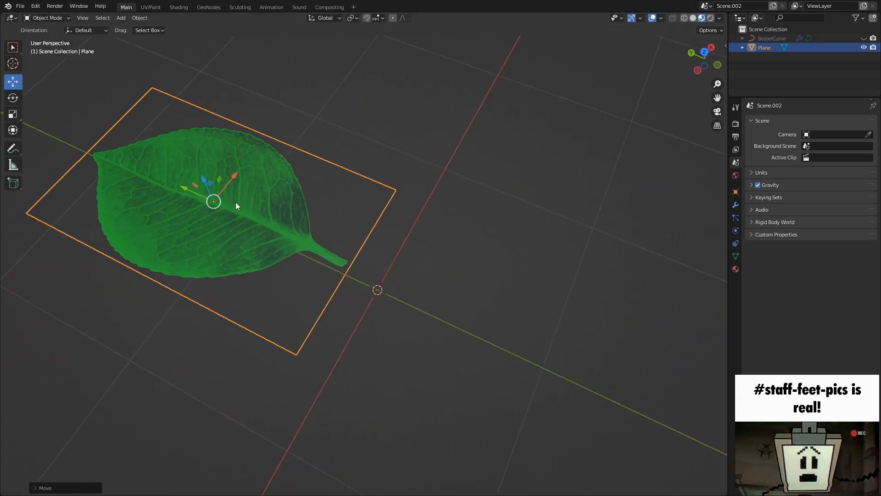
Select the leaf plane's edge at the stem end and snap the 3D cursor to it
key("Tab")
key("2")
left_click(354, 256)
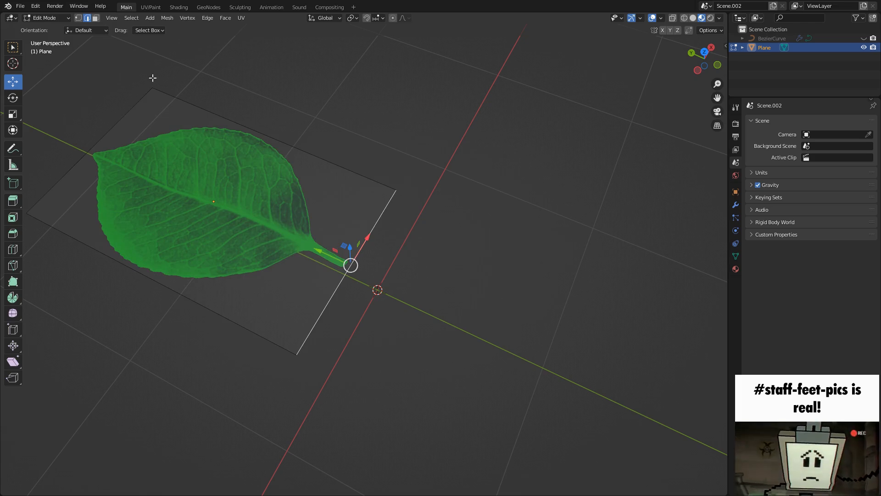
left_click(130, 18)
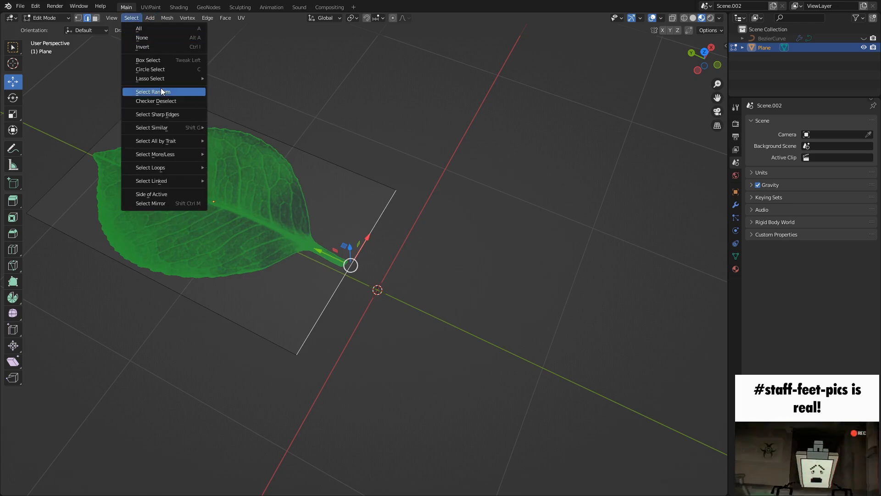
left_click(169, 18)
mouse_move(188, 47)
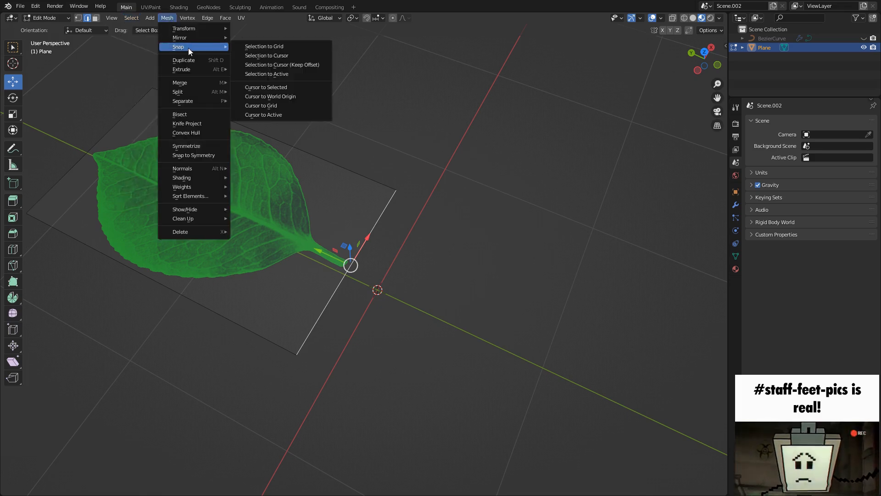
left_click(298, 87)
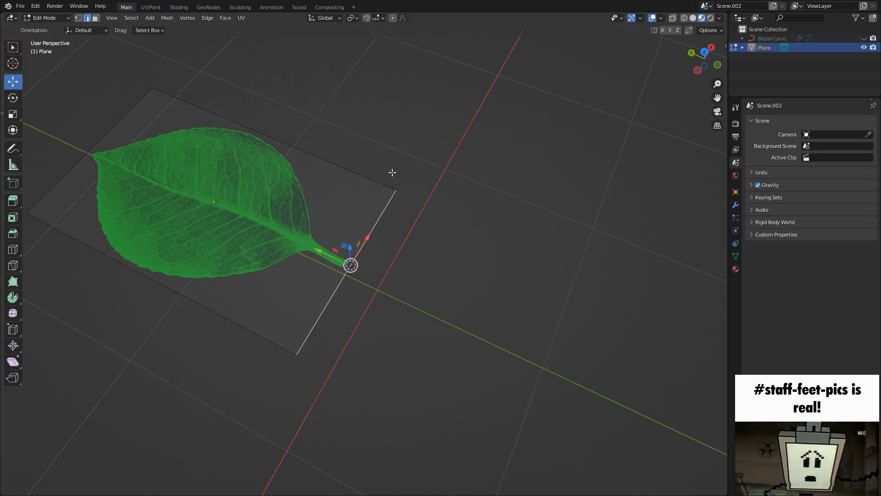
Set the leaf plane's origin to the 3D cursor at the stem end
middle_click_drag(387, 166, 364, 167)
key("Tab")
scroll(323, 175, "up", 1)
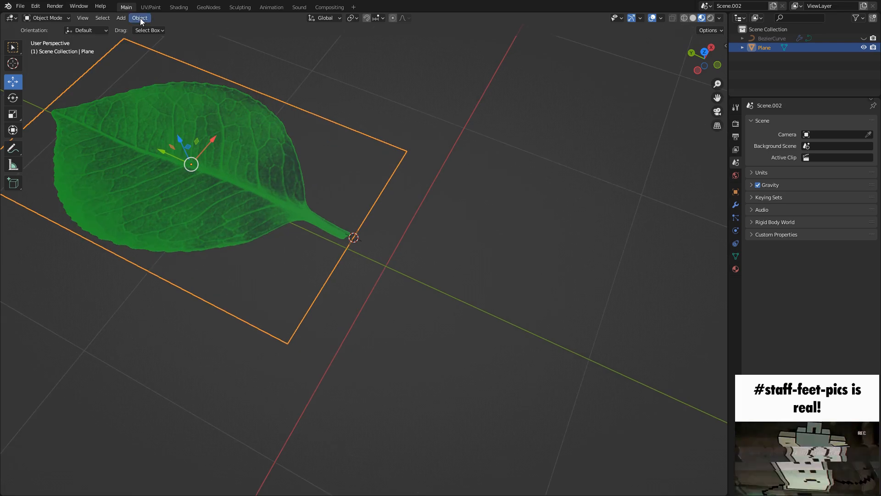
left_click(139, 17)
mouse_move(180, 38)
left_click(274, 57)
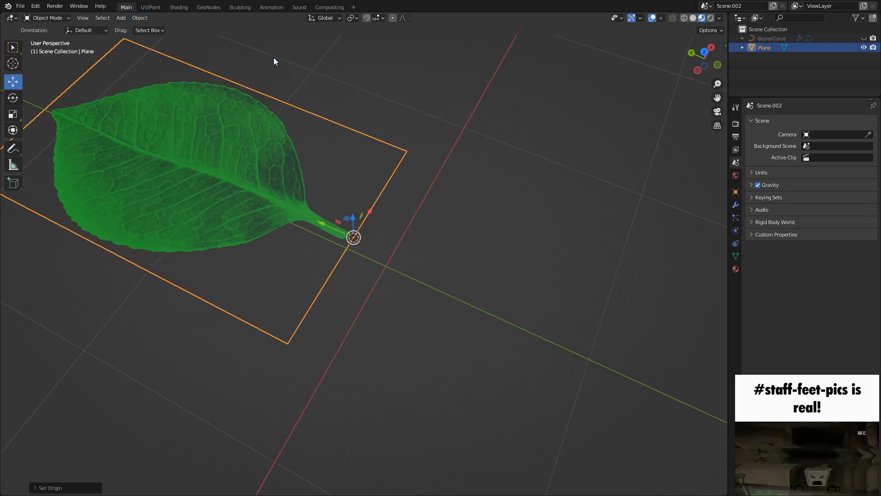
Rotate the leaf as a test of its new pivot and undo the rotation
scroll(346, 130, "down", 1)
middle_click_drag(346, 131, 305, 107)
key("r")
left_click_drag(364, 239, 340, 247)
key("ctrl+z")
Add a cube at the 3D cursor and scale it down to a small block at the leaf's stem
scroll(329, 179, "down", 2)
left_click(432, 189)
middle_click_drag(432, 192, 429, 203, "shift")
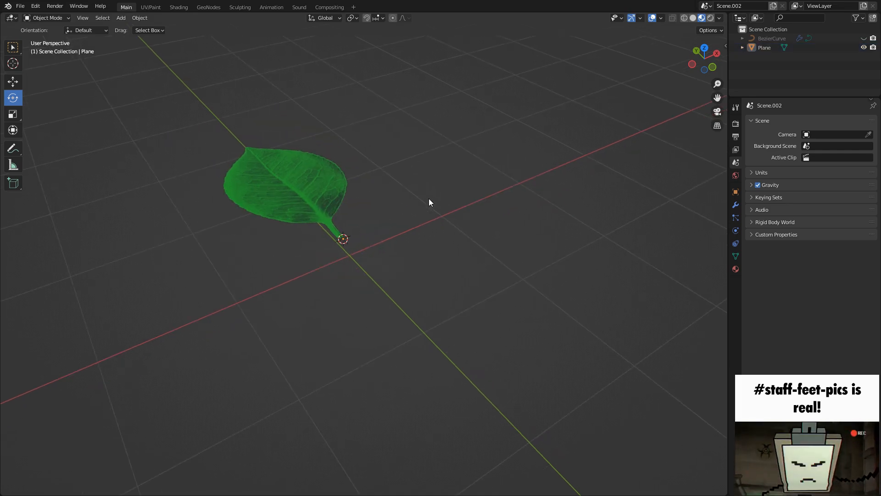
key("shift+a")
mouse_move(408, 192)
left_click(441, 200)
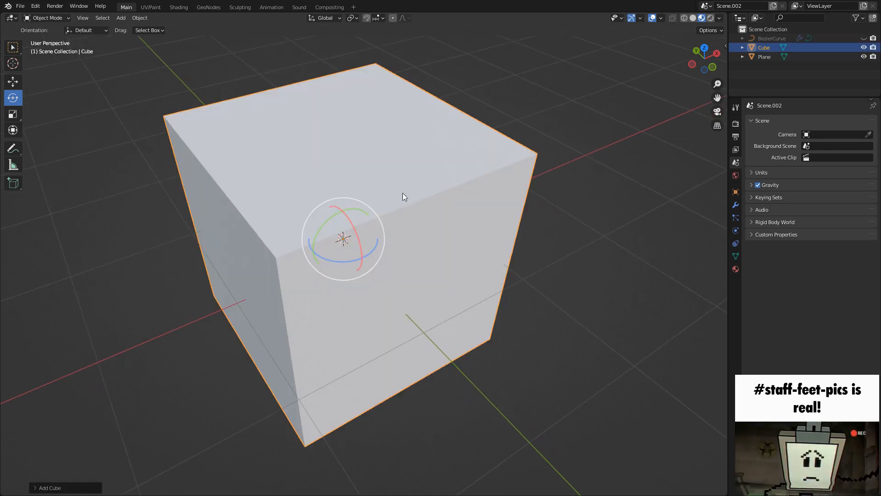
key("s")
left_click(393, 268)
Stretch the small cube along the X axis into a long bar
key("s")
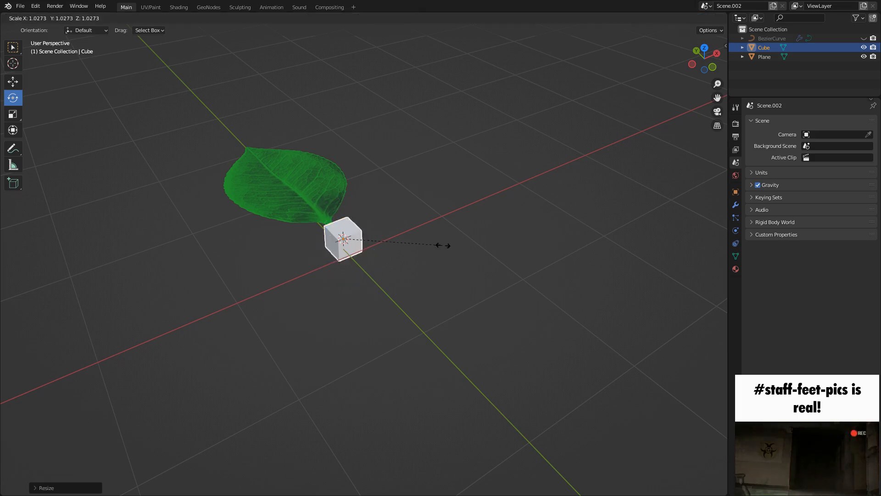
key("y")
key("x")
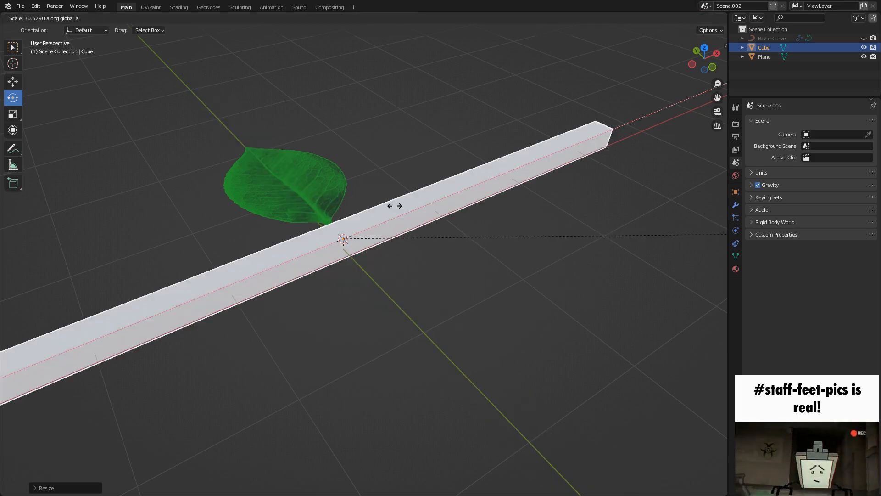
left_click(396, 209)
Scale the bar down and move it so that one end sits at the leaf's stem
scroll(401, 221, "down", 3)
key("w")
left_click_drag(392, 234, 428, 211)
middle_click_drag(428, 211, 504, 323)
key("s")
left_click(457, 303)
left_click_drag(399, 241, 385, 253)
middle_click_drag(387, 257, 433, 253)
Select the vertices at the bar's far end and move them along X to lengthen the bar
key("Tab")
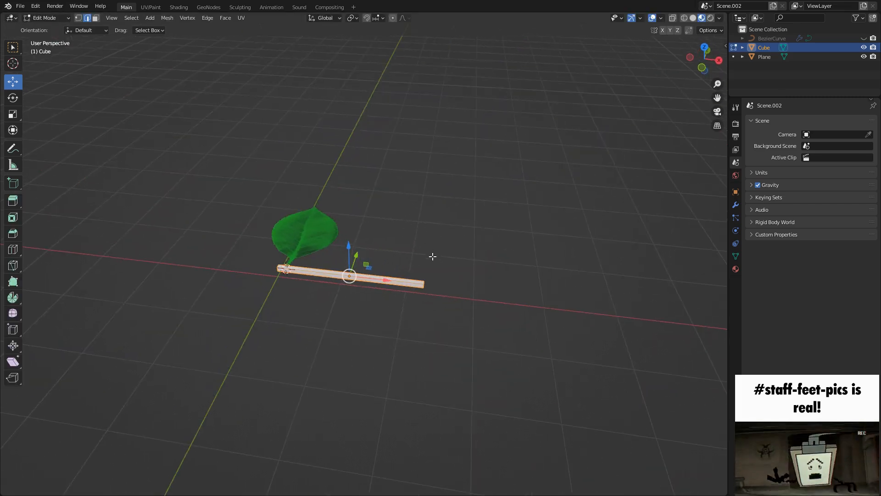
key("shift+z")
left_click(488, 340)
mouse_move(459, 256)
left_mouse_down()
mouse_move(508, 318)
mouse_move(386, 220)
left_mouse_up()
key("shift+z")
middle_click_drag(432, 250, 453, 285)
left_click_drag(460, 255, 584, 242)
middle_click_drag(475, 258, 368, 213, "shift")
scroll(358, 252, "up", 3)
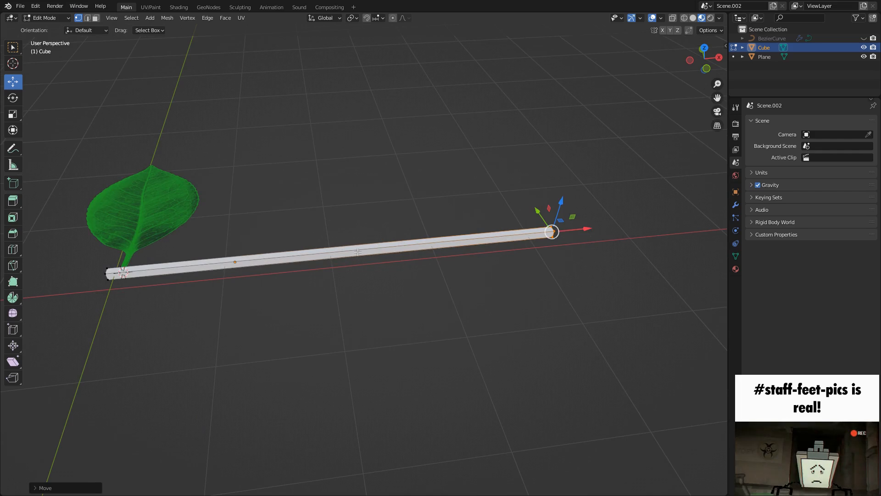
Add three loop cuts across the bar and raise them along Z, the middle loop highest, to form a gentle arch
middle_click_drag(358, 252, 419, 286)
key("g")
key("z")
left_click(424, 288)
key("2")
left_click(342, 264, "alt")
key("g")
key("z")
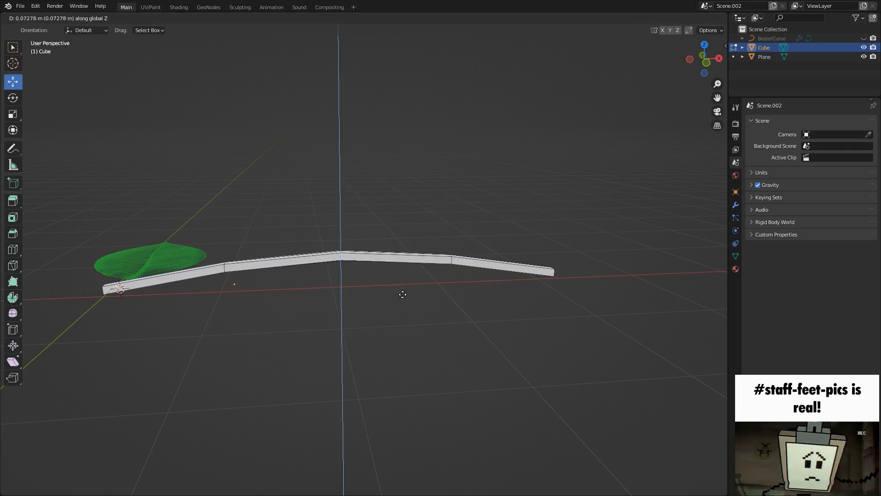
left_click(403, 294)
Save the file and move the leaf along the arched bar to its first edge loop
key("Tab")
left_click(183, 250)
middle_click_drag(168, 251, 246, 265)
key("ctrl+s")
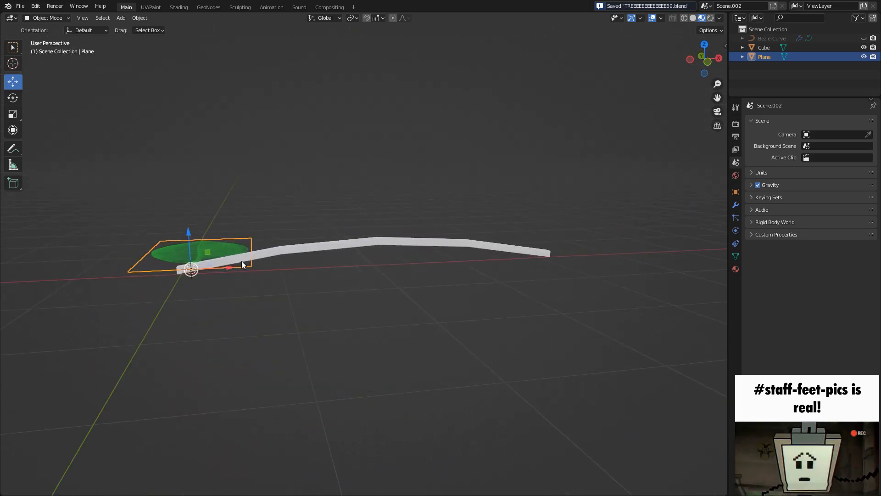
left_click_drag(209, 256, 294, 243)
middle_click_drag(294, 244, 380, 315)
Scale the leaf down to suit the twig and apply its scale
key("s")
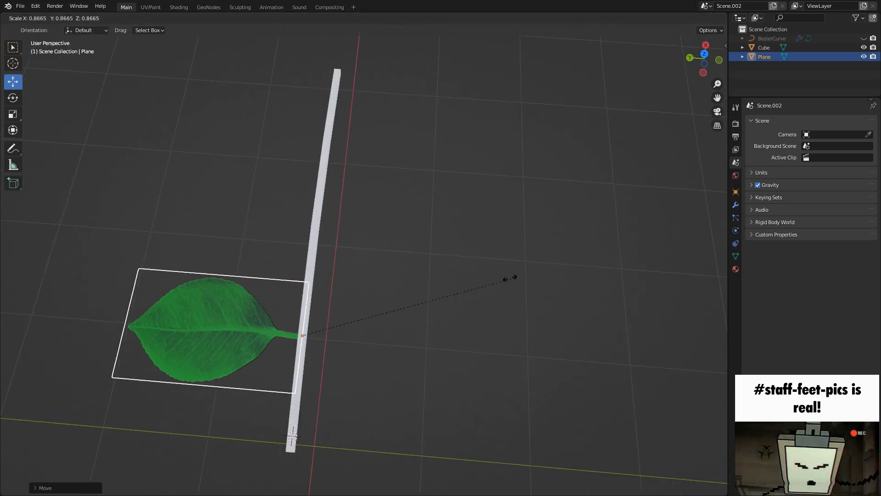
left_click(464, 290)
key("s")
key("y")
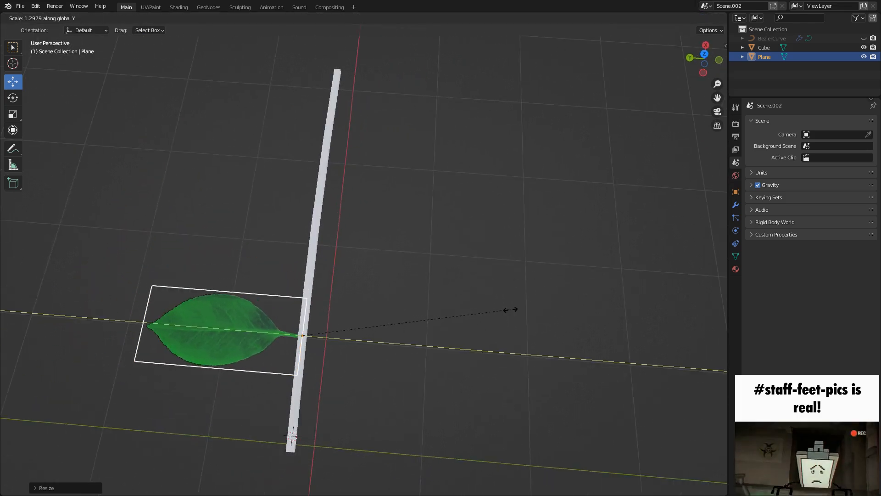
key("y")
key("y")
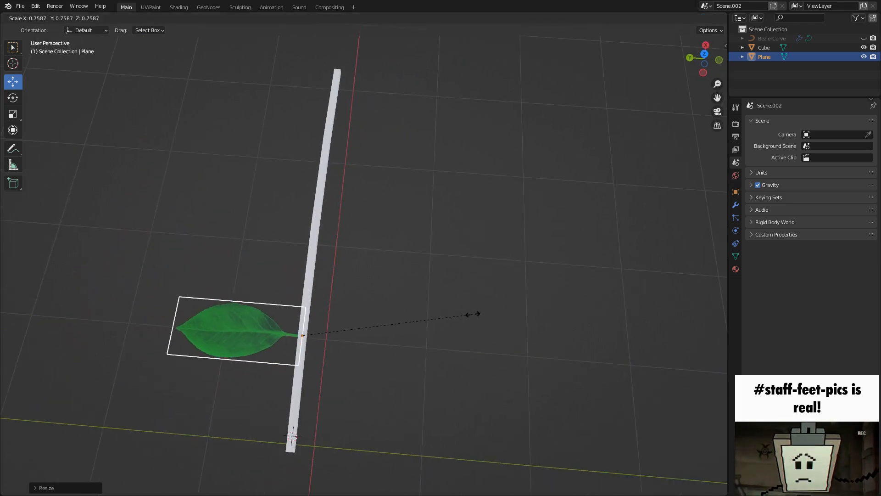
left_click(487, 313)
key("ctrl+a")
left_click(378, 258)
Turn on the wireframe overlay and place a copy of the leaf at the bar's middle edge loop
middle_click_drag(378, 257, 442, 185)
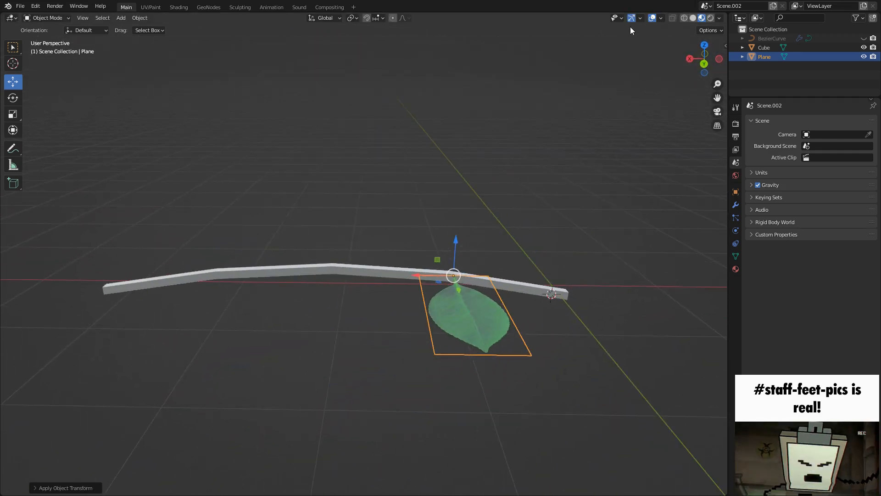
left_click(661, 19)
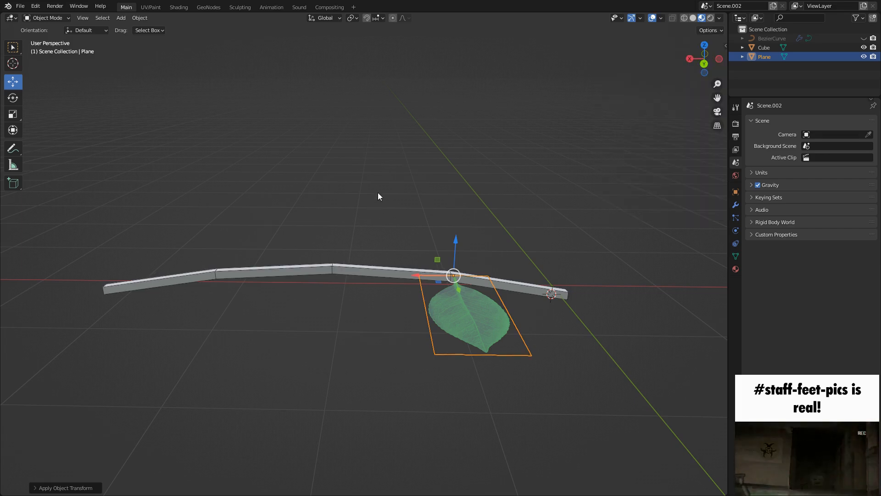
middle_click_drag(377, 203, 408, 173)
key("shift+d")
right_click(412, 175)
left_click_drag(456, 208, 338, 203)
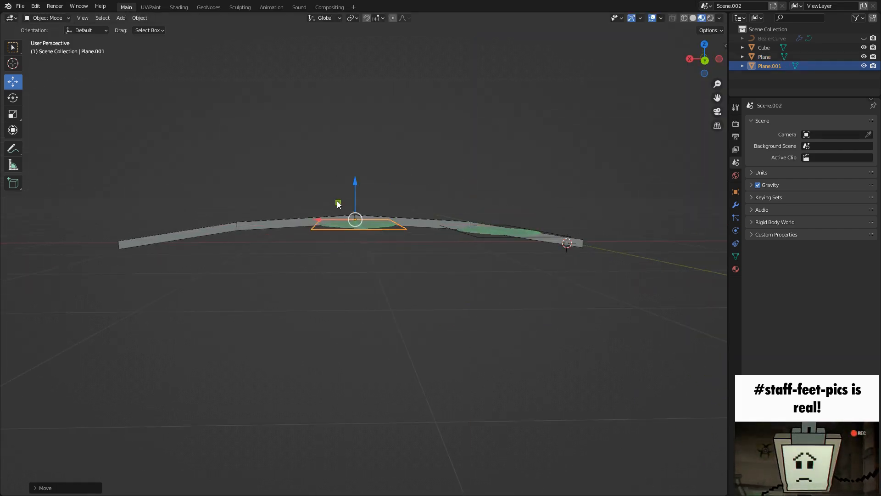
key("shift+d")
left_click(223, 211)
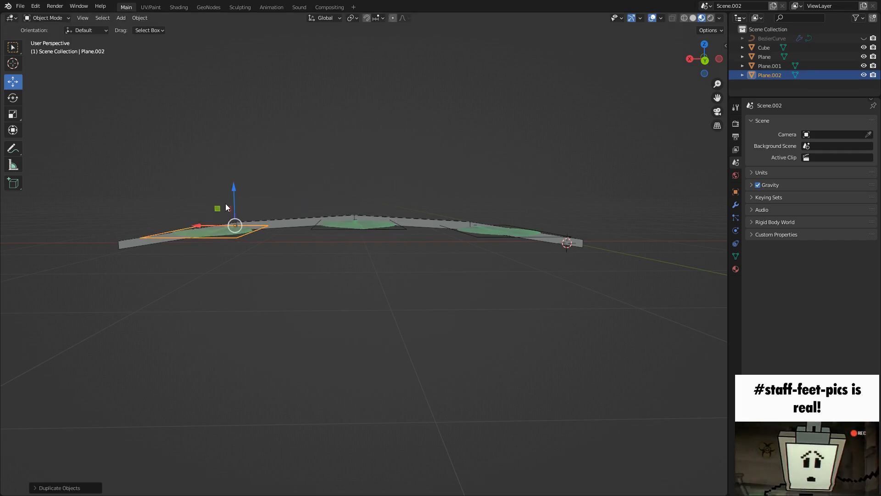
key("ctrl+z")
Move the copied leaf along the bar to the edge loop closest to the tip
left_click_drag(334, 204, 217, 206)
mouse_move(216, 207)
middle_mouse_down()
mouse_move(210, 276)
mouse_move(222, 221)
middle_mouse_up()
left_click(480, 265)
key("g")
right_click(377, 261)
Duplicate the leaf nearest the tip and place the copy at the bar's middle edge loop
left_click(226, 253)
key("shift+d")
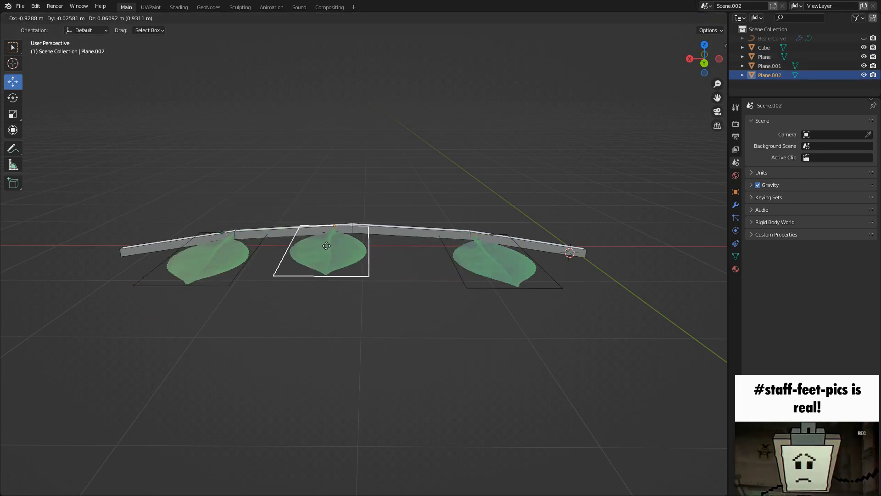
right_click(325, 245)
left_click_drag(218, 214, 332, 207)
Duplicate the leaf nearest the tip in place and mirror the copy across the bar with scale X -1
middle_click_drag(332, 208, 233, 164)
left_click(232, 164)
middle_click_drag(257, 228, 372, 190)
key("shift+d")
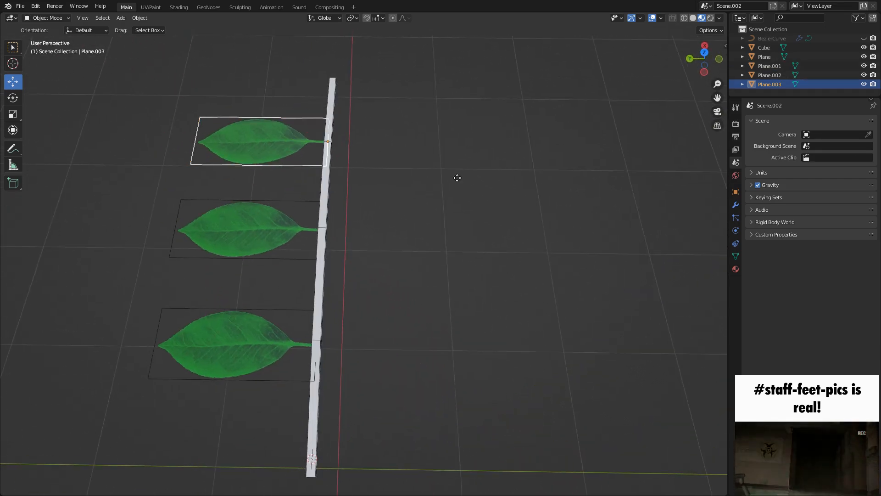
key("s")
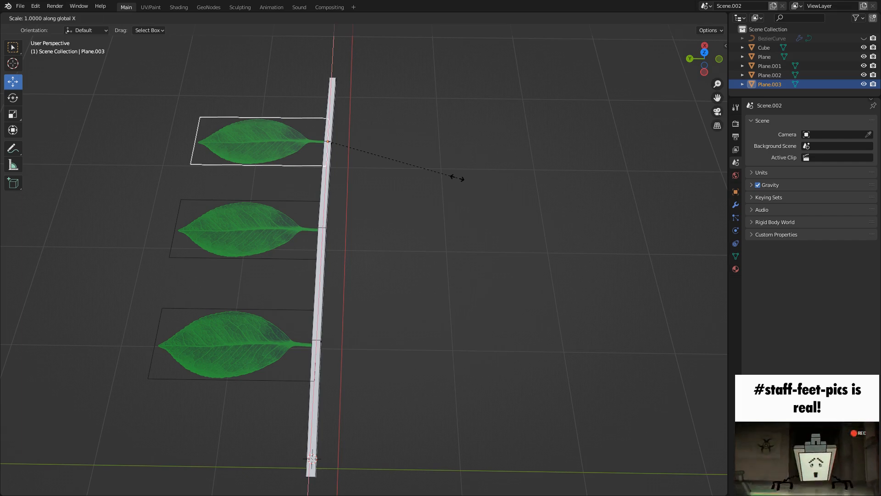
type("-1")
key("Return")
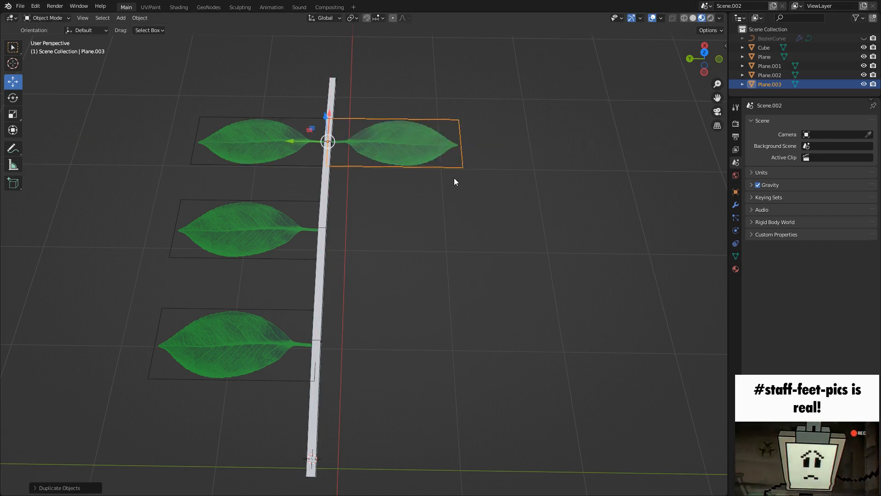
Duplicate the middle leaf in place and mirror the copy across the bar with scale X -1
left_click(266, 240)
key("shift+d")
key("Escape")
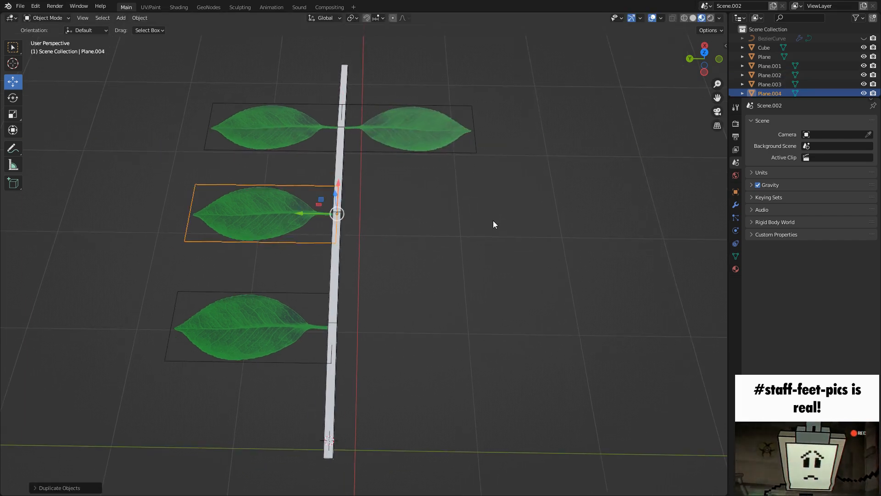
type("s")
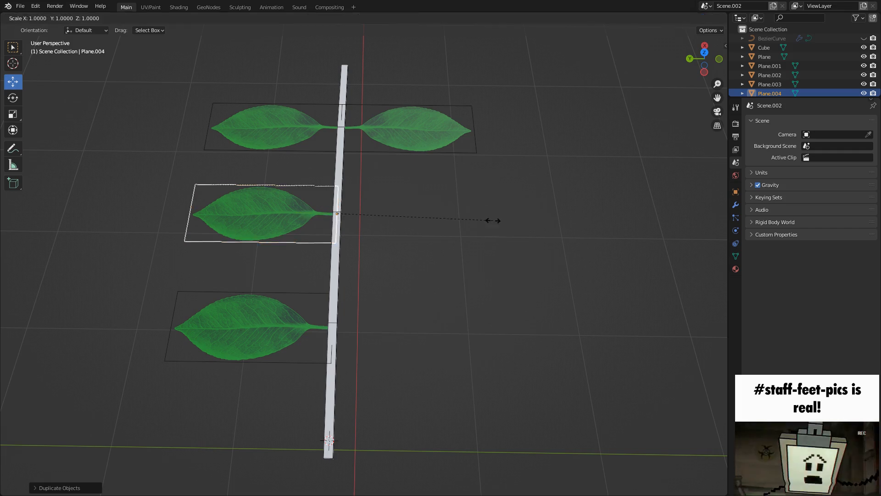
type("x-1")
key("Return")
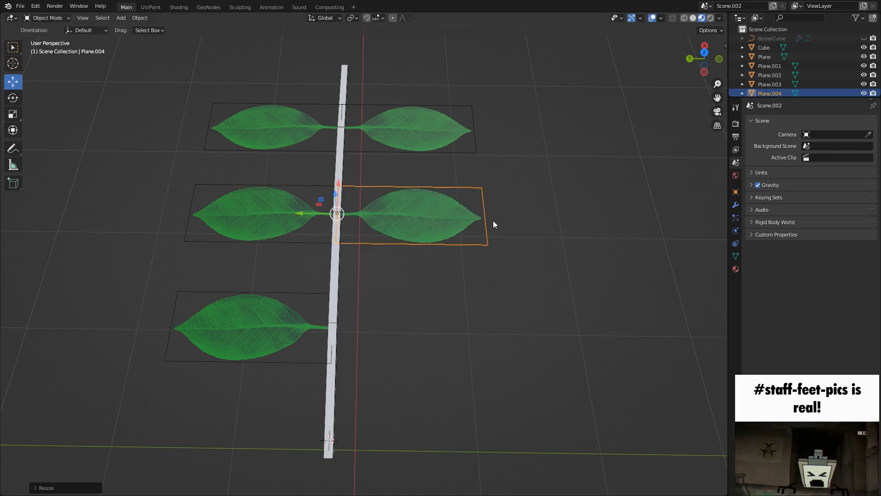
Duplicate the leaf nearest the base in place and mirror the copy across the bar with scale X -1
middle_click_drag(285, 253, 311, 200, "shift")
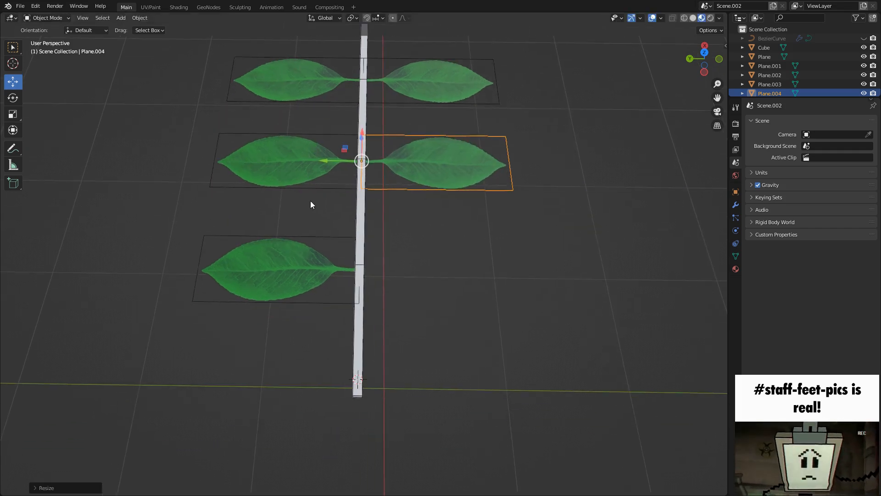
left_click(300, 261)
key("shift+d")
key("Escape")
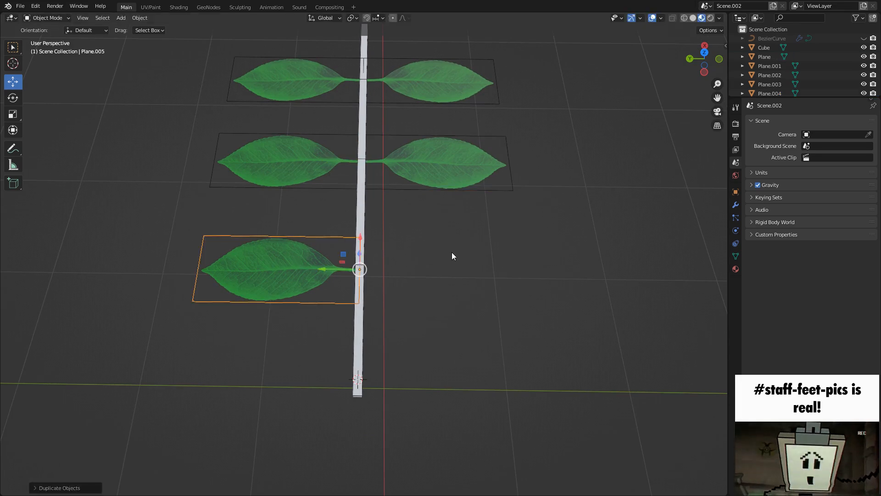
key("s")
key("x")
key("minus")
key("1")
key("Return")
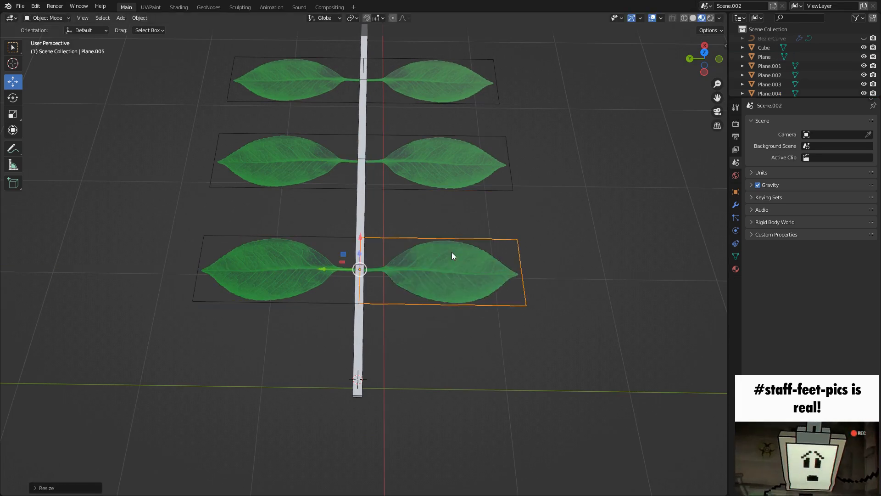
Show the object's transform properties, select all six leaves and apply their scale
left_click(735, 192)
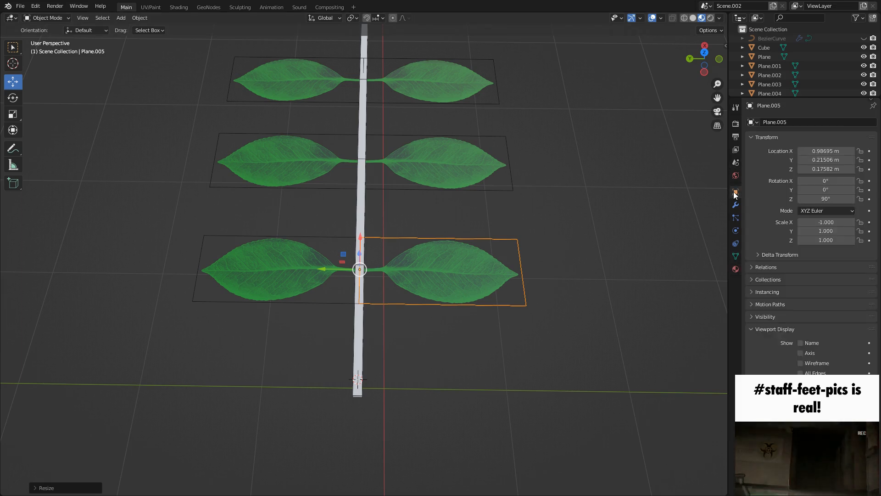
middle_click_drag(492, 128, 496, 153, "shift")
left_click_drag(587, 47, 480, 371)
left_click_drag(243, 114, 286, 282, "shift")
key("ctrl+a")
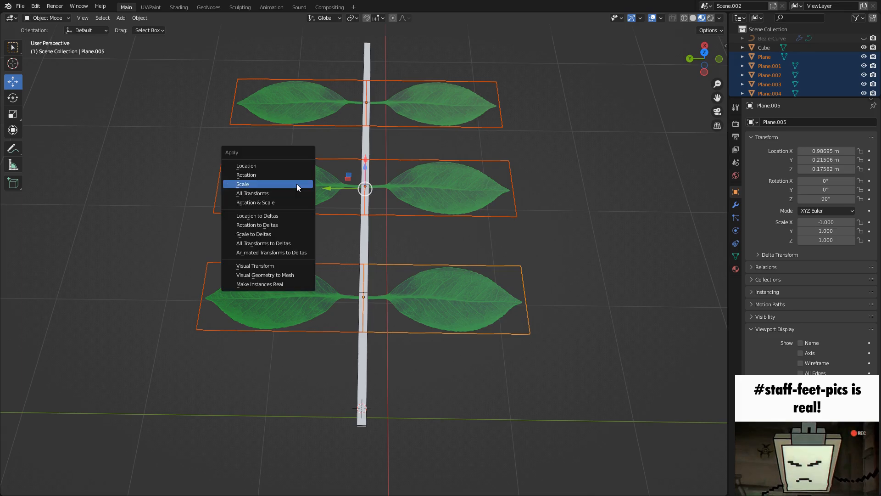
left_click(290, 184)
Place a copy of a leaf at the bar's tip and rotate it -90° about Z so it points outward along X
left_click(327, 114)
middle_click_drag(327, 114, 384, 228)
key("shift+d")
left_click(404, 111)
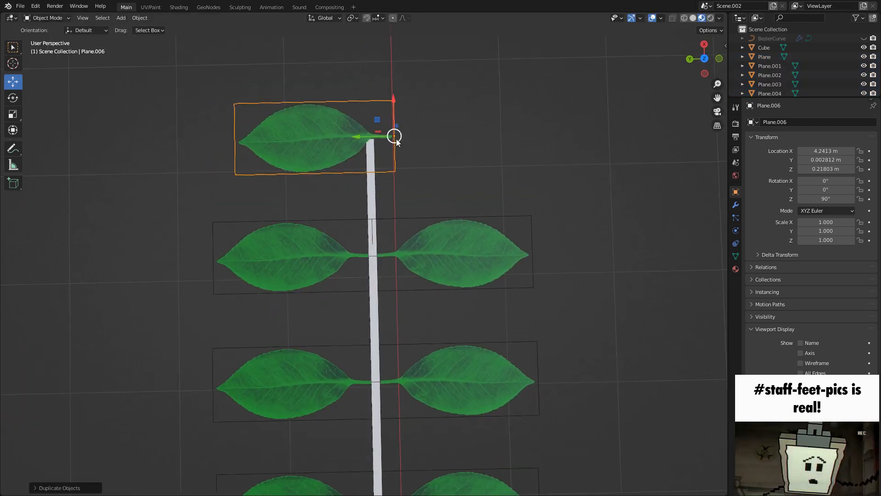
key("r")
left_click_drag(403, 168, 296, 168)
type("90-")
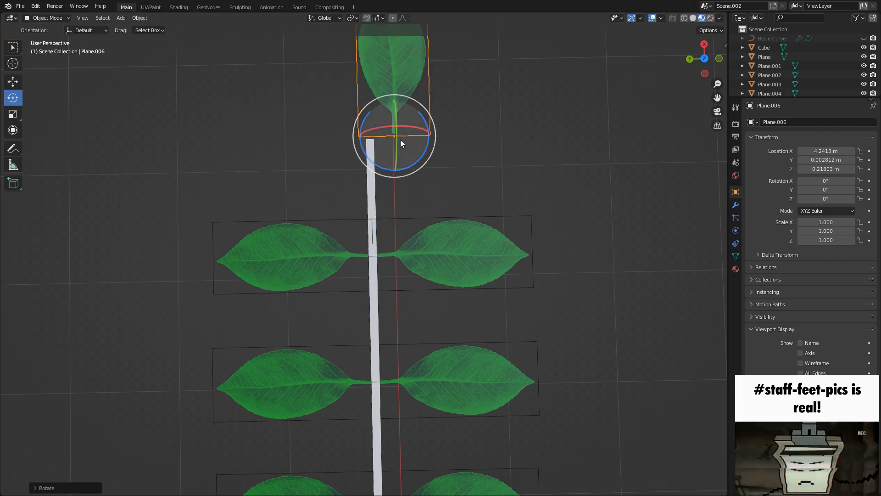
Move the tip leaf sideways onto the bar's centerline and lower it to the bar's tip, at about Y 0.218 m and Z 0.112 m
type("g")
left_click_drag(350, 138, 327, 139)
middle_click_drag(341, 149, 431, 83)
left_click_drag(249, 179, 250, 200)
Taper the bar by scaling its outer end face down to roughly half size or less in Edit Mode
left_click(313, 200)
key("Tab")
middle_click_drag(291, 196, 292, 200)
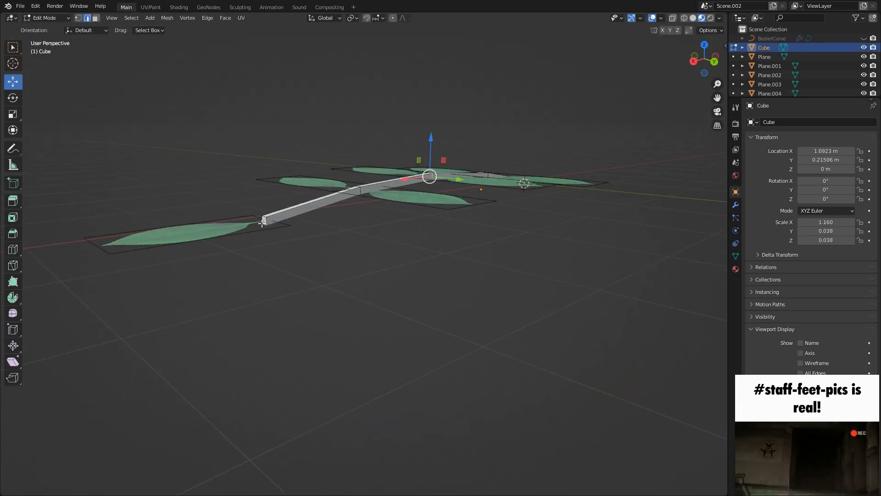
middle_click_drag(381, 182, 571, 260)
key("s")
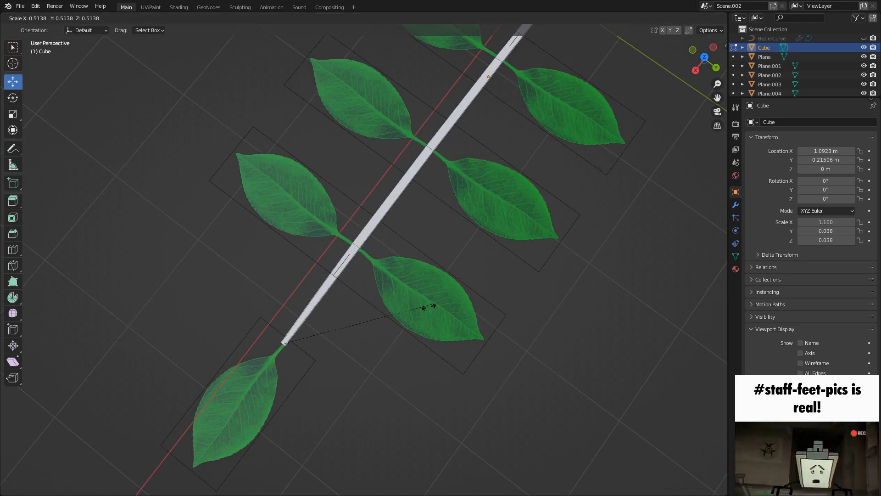
left_click(378, 315)
middle_click_drag(375, 310, 301, 236)
key("Tab")
Move the tip leaf back along X toward the bar's other leaves, to about X 3.72 m
left_click(203, 233)
middle_click_drag(205, 233, 230, 220)
left_click_drag(239, 201, 290, 187)
key("Tab")
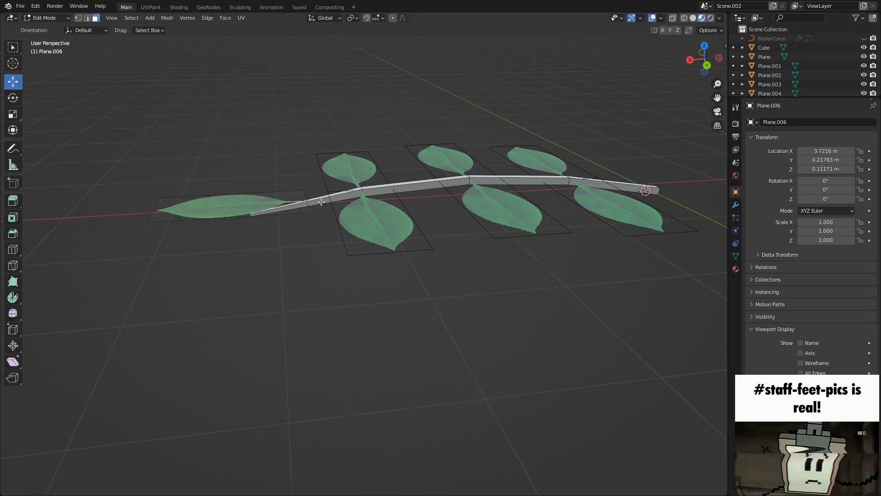
key("Tab")
Pull the bar's tapered end face back along X so the bar ends at the tip leaf's stem
left_click(318, 202)
key("Tab")
left_click_drag(230, 200, 285, 191)
middle_click_drag(285, 191, 340, 236)
key("Tab")
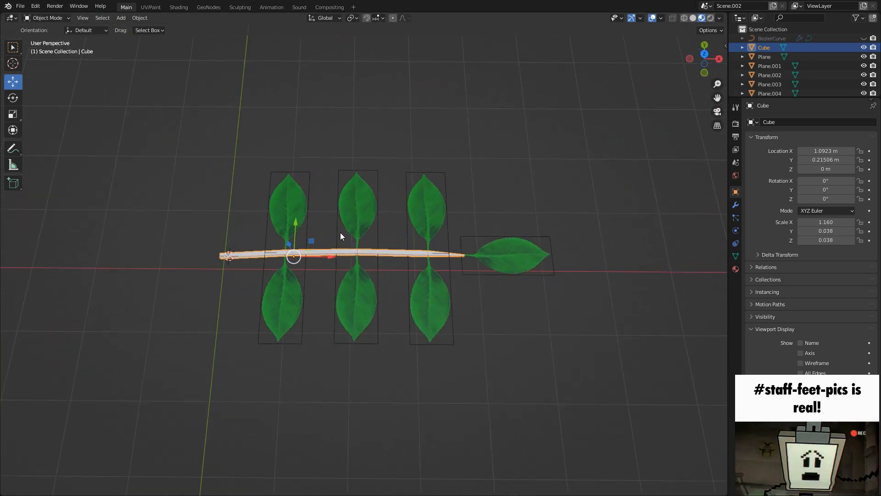
Scale all seven leaves up to about 1.34, using Local transform orientation and Individual Origins as the pivot point
left_click(307, 221)
left_click(358, 212, "shift")
left_click(436, 217, "shift")
left_click_drag(491, 371, 263, 286)
left_click_drag(551, 222, 513, 283, "shift")
scroll(486, 259, "up", 1)
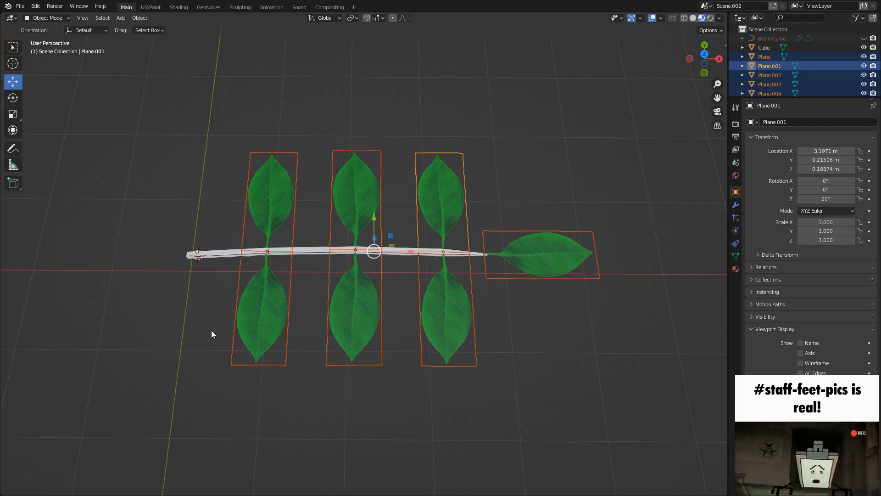
scroll(328, 185, "up", 1)
left_click(333, 19)
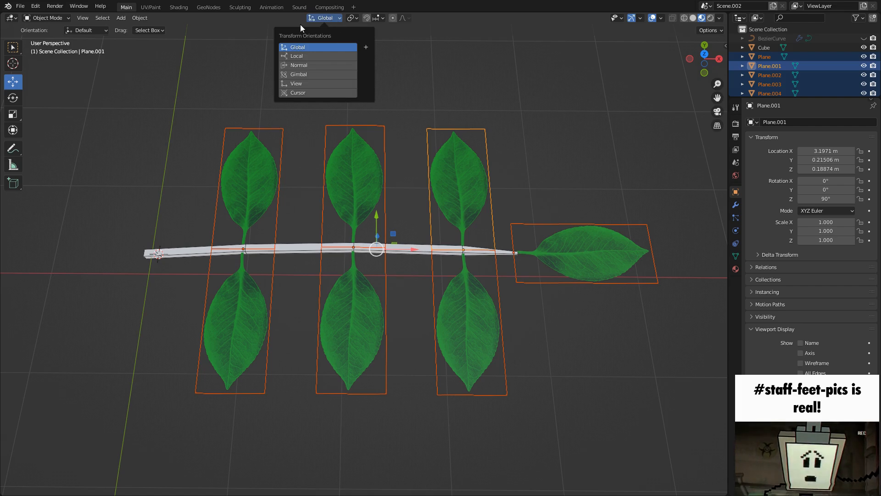
left_click(302, 55)
left_click(353, 18)
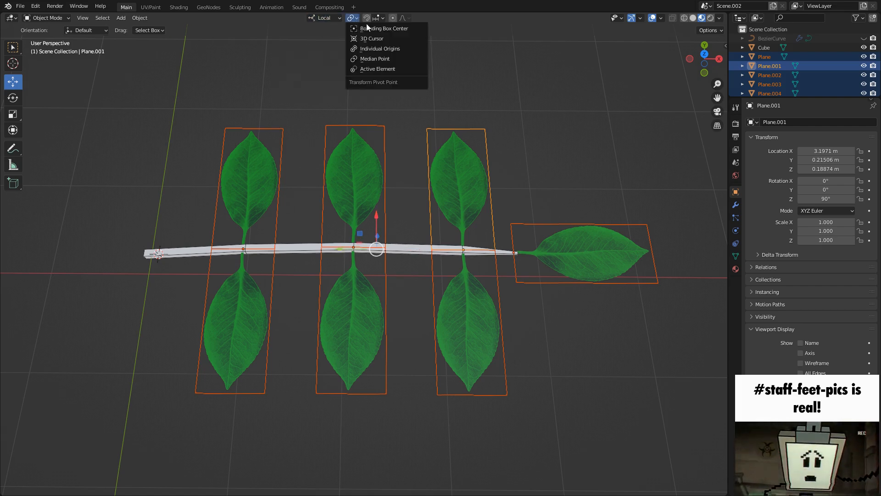
left_click(387, 48)
key("s")
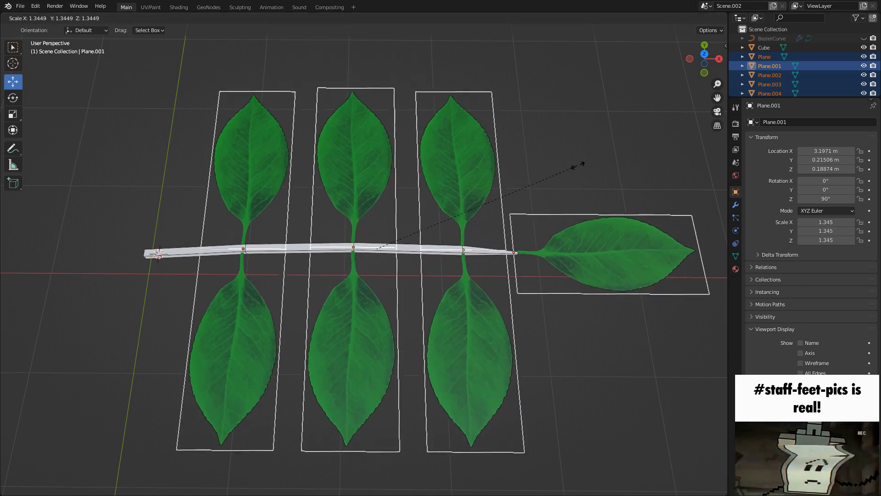
left_click(577, 168)
Apply Randomize Transform to the seven leaves, varying their rotation slightly
middle_click_drag(576, 168, 331, 136)
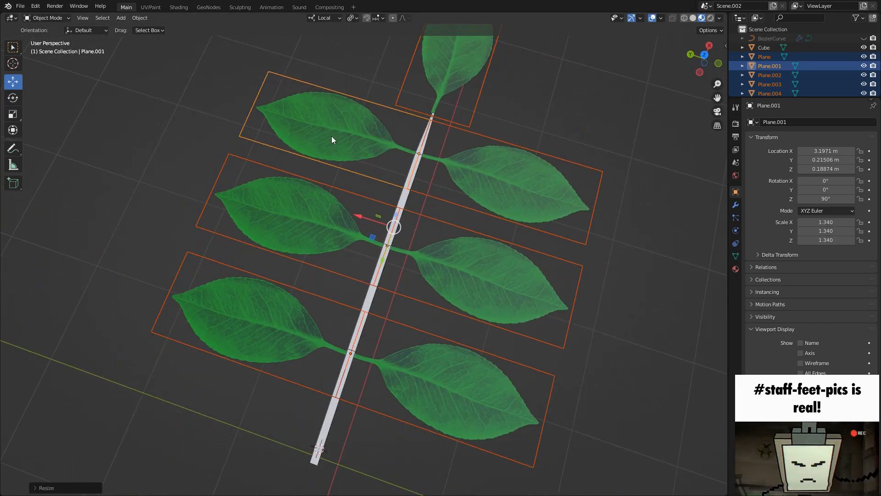
left_click(140, 18)
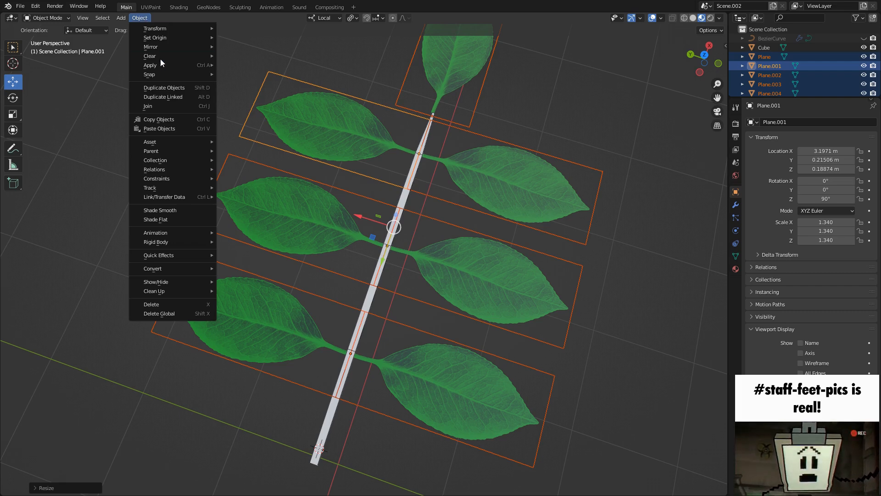
mouse_move(164, 67)
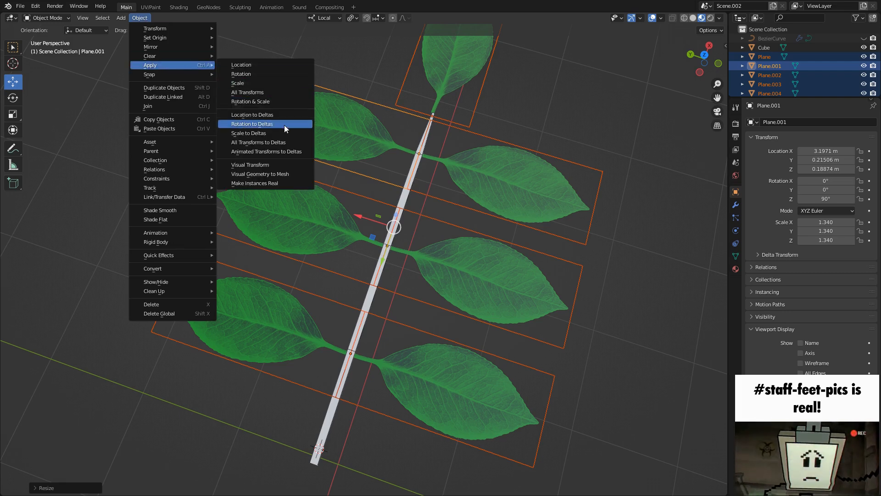
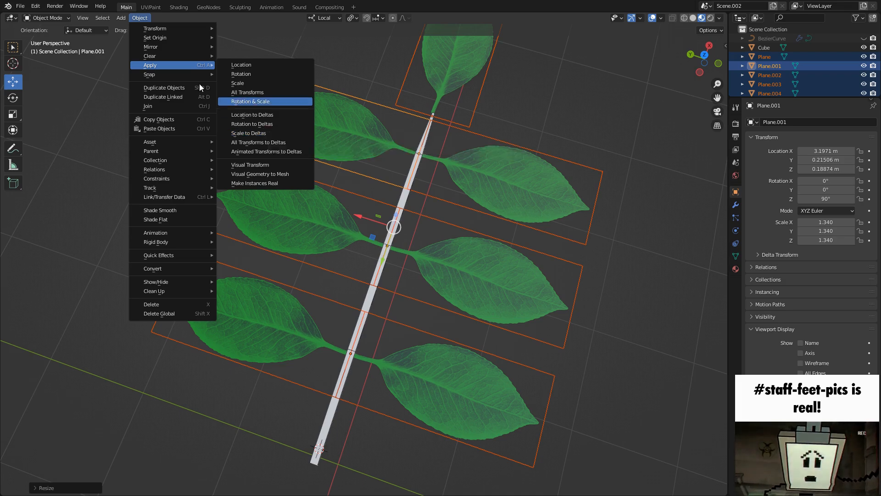
mouse_move(184, 29)
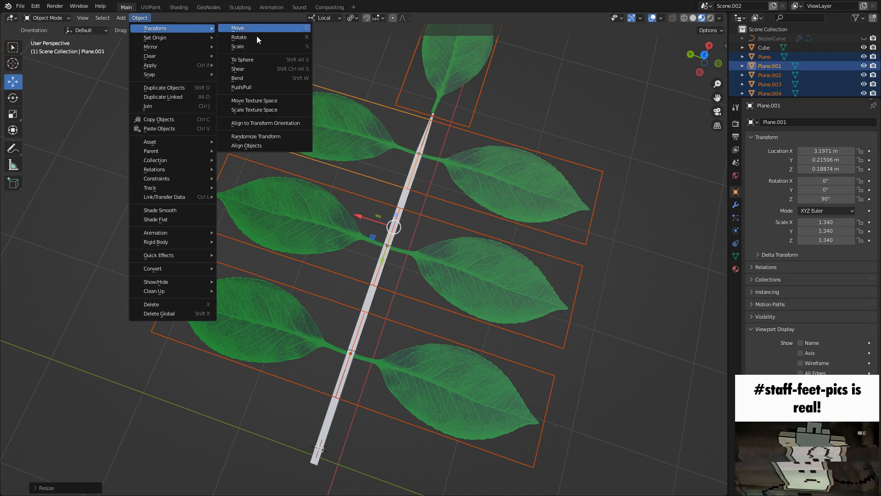
left_click(272, 137)
middle_click_drag(327, 171, 239, 299)
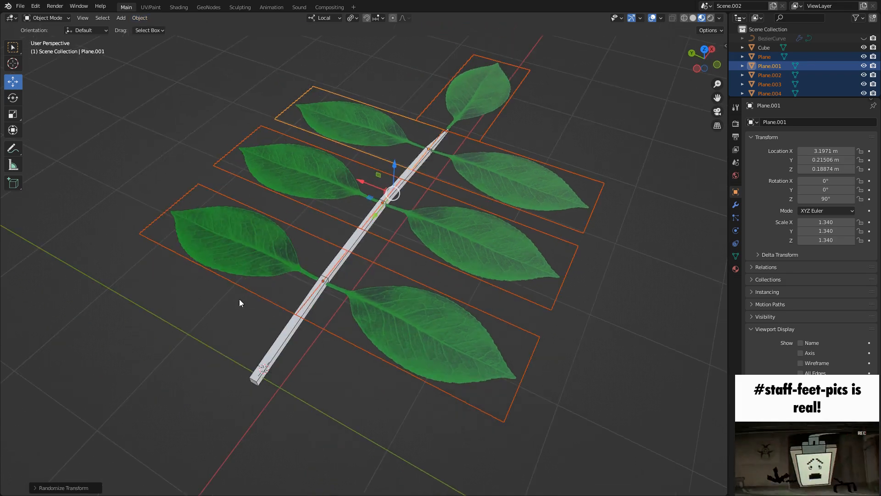
left_click(82, 488)
middle_click_drag(220, 384, 143, 421)
left_click_drag(120, 434, 152, 419)
Tilt the middle leaf on the far side with a slight trackball rotation and about -7.4° about its local X axis
middle_click_drag(297, 302, 323, 153)
left_click(333, 181)
key("r")
key("r")
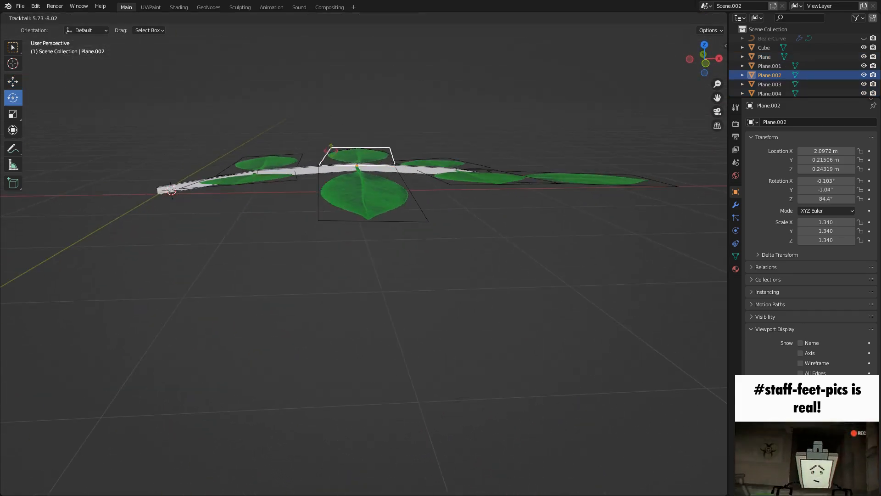
left_click(336, 143)
key("r")
key("x")
key("x")
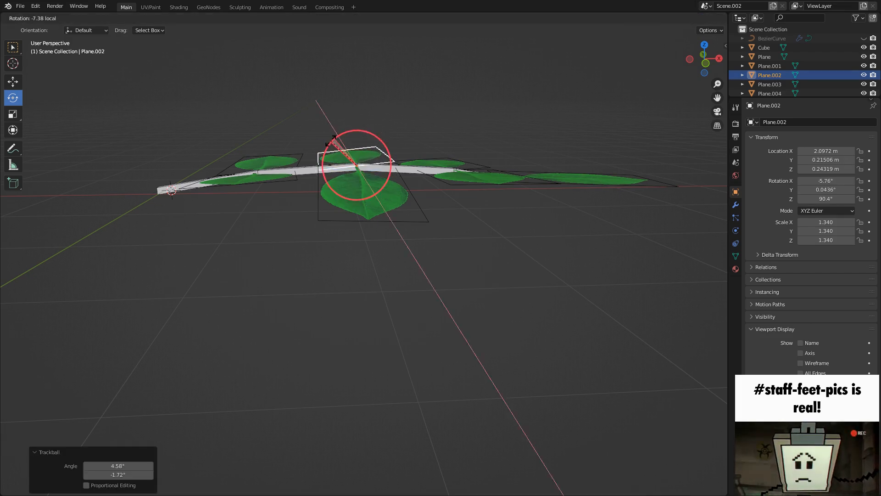
left_click(331, 140)
Rotate the far-side leaf nearest the tip by about 17.5° around its local X axis
left_click(448, 159)
middle_click_drag(447, 160, 486, 147)
key("r")
key("x")
key("x")
left_click(467, 156)
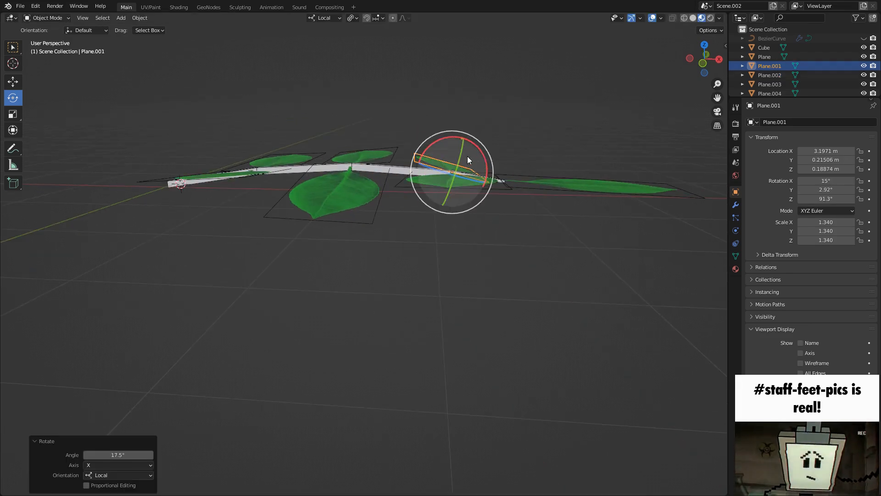
Tilt the leaf at the bar's tip slightly, check the twig from above and save the file
left_click(554, 180)
left_click_drag(526, 157, 512, 150)
middle_click_drag(323, 134, 381, 180)
left_click(446, 197)
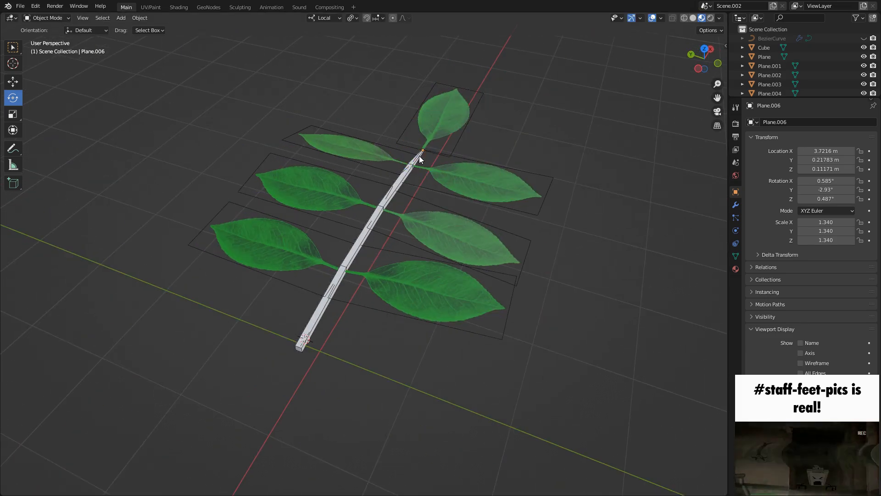
middle_click_drag(448, 163, 419, 193)
key("ctrl+s")
Delete the end face at the bar's base in Edit Mode and return to Object Mode
left_click(380, 217)
middle_click_drag(380, 217, 348, 281)
left_click(343, 287)
scroll(344, 289, "up", 1)
scroll(348, 281, "up", 3)
key("Tab")
left_click(334, 205)
key("ctrl+x")
key("ctrl+z")
key("x")
left_click(313, 223)
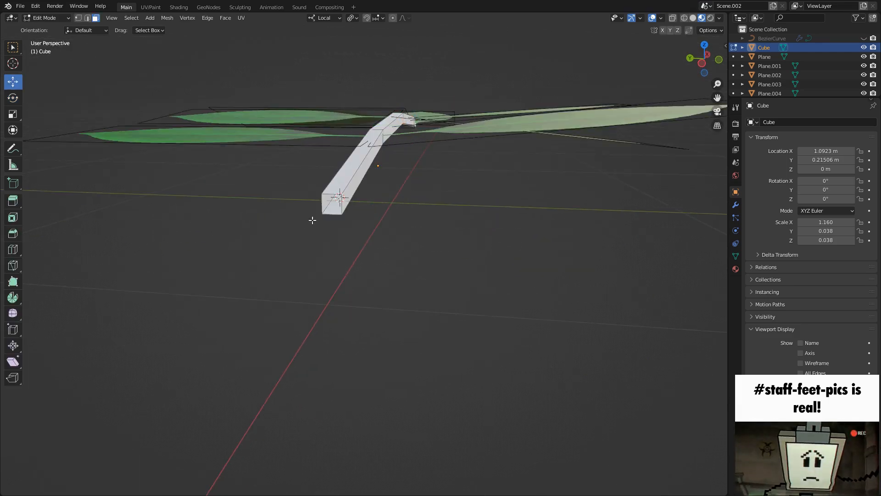
key("Tab")
Nudge the tip leaf so its stem lines up with the bar's tapered tip
middle_click_drag(312, 220, 415, 206)
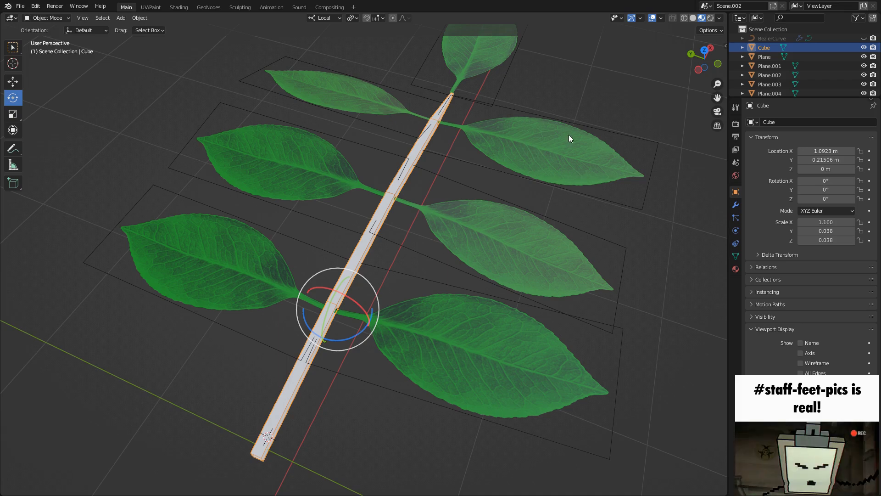
scroll(455, 150, "up", 2)
left_click(488, 74)
key("shift+space")
key("g")
left_click_drag(469, 98, 452, 90)
Give the bar a new material named Trunk
left_click(425, 190)
middle_click_drag(642, 243, 662, 178)
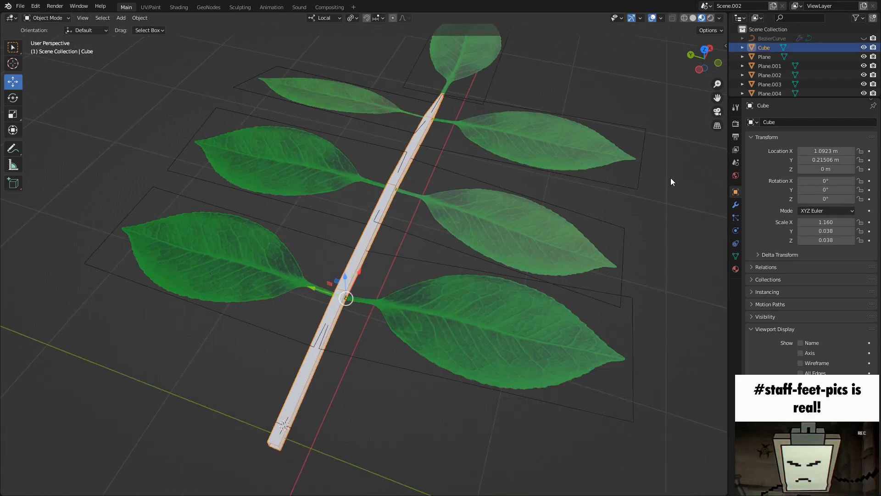
left_click(736, 268)
middle_click_drag(658, 245, 679, 232)
left_click(825, 160)
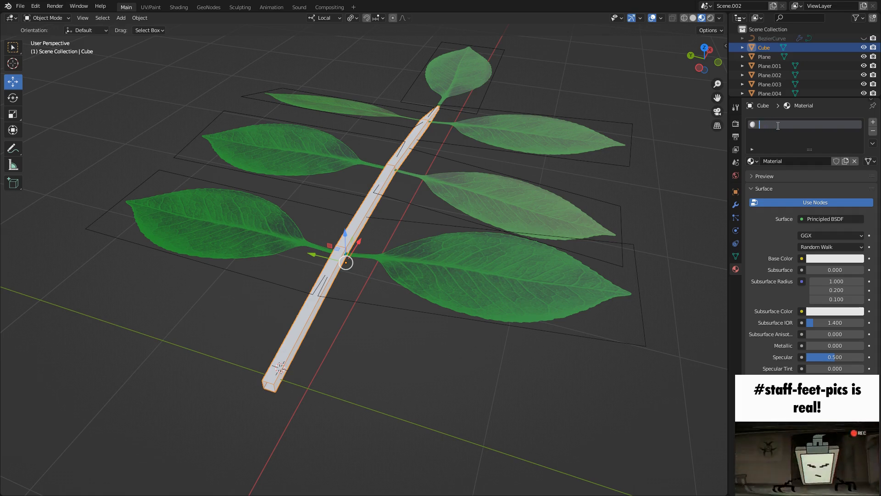
left_click(778, 126)
type("Trunk")
key("Return")
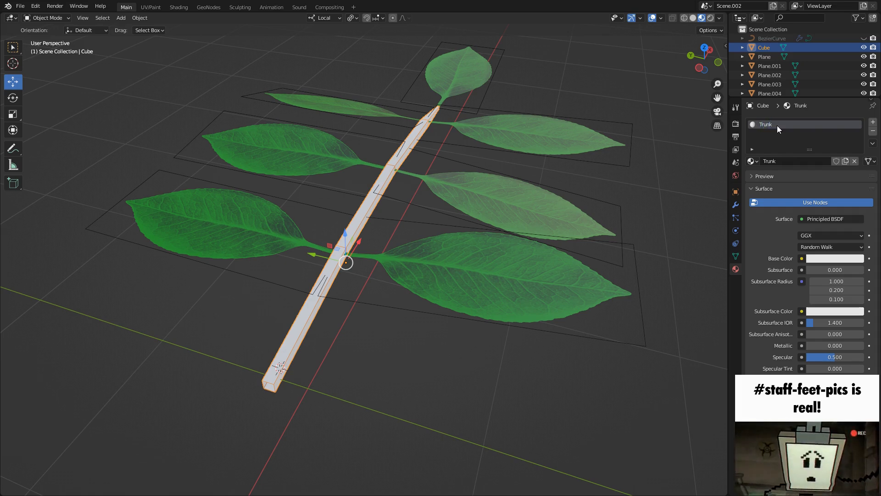
Set the Trunk material's base color to a dark, saturated red and save the file
left_click(814, 259)
left_click_drag(822, 182, 816, 189)
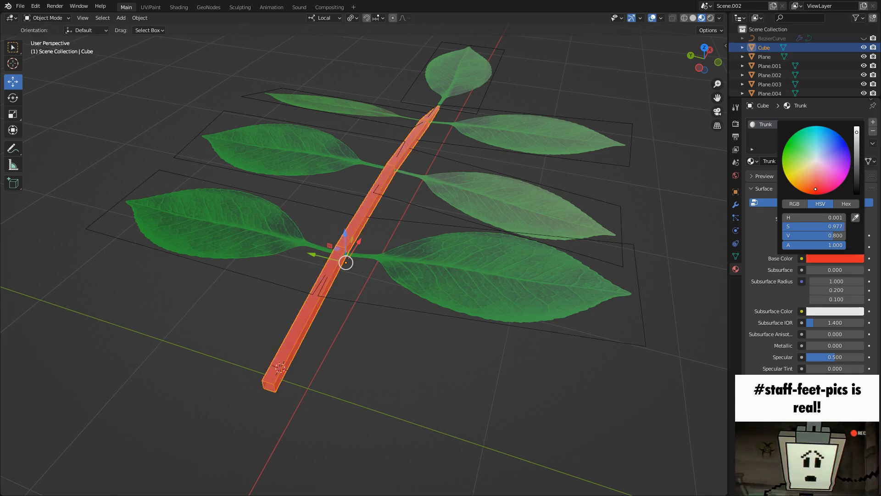
left_click_drag(859, 145, 858, 171)
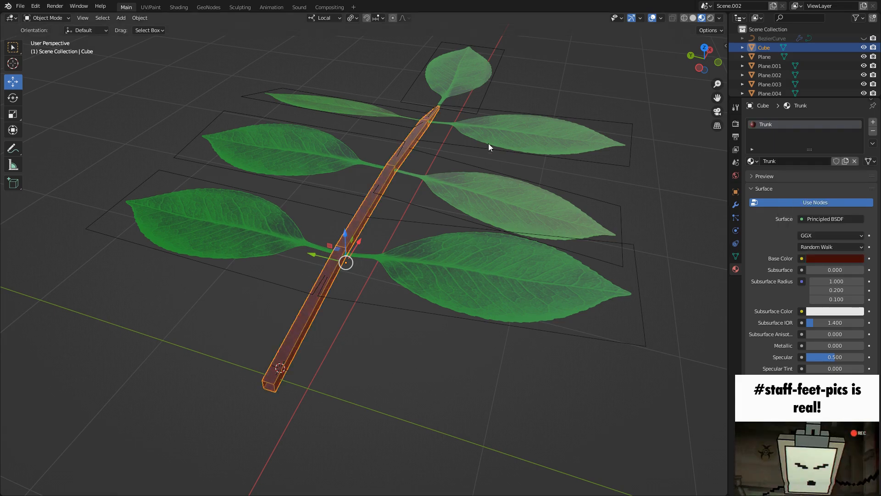
scroll(505, 101, "down", 4)
key("ctrl+s")
Select the bar together with all seven leaves and join them into one object
middle_click_drag(486, 112, 495, 133)
left_click_drag(543, 98, 230, 373)
key("ctrl+j")
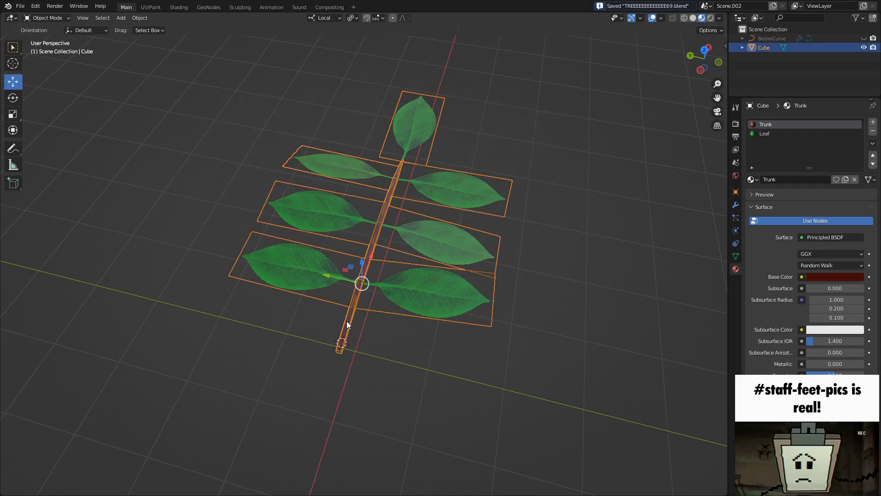
Place the 3D cursor at the base end of the twig's stem and set the twig's origin to it
scroll(358, 342, "up", 8)
key("Tab")
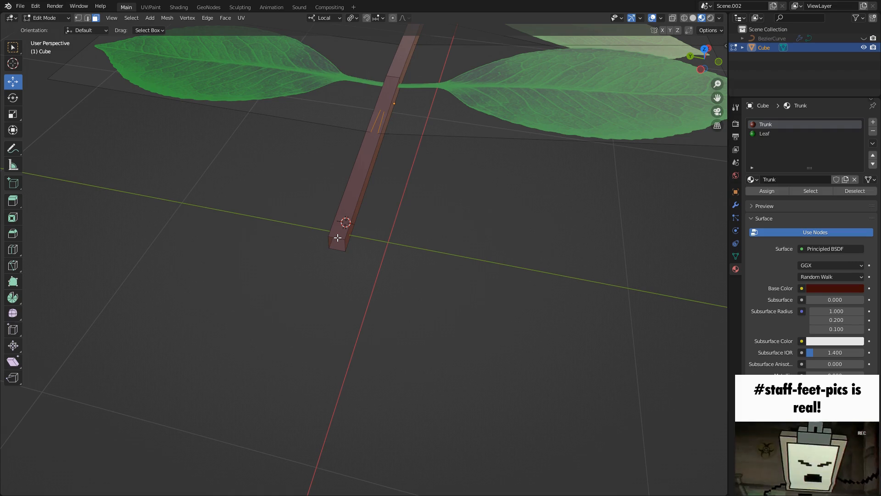
key("Tab")
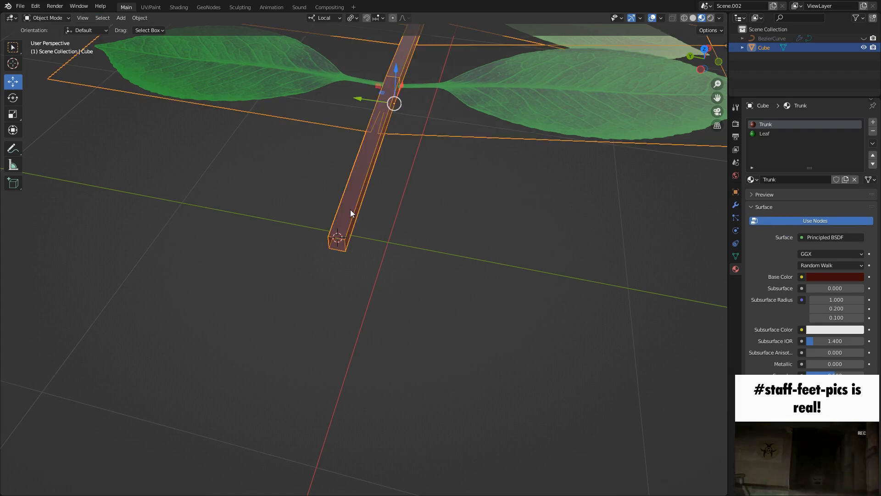
left_click(139, 18)
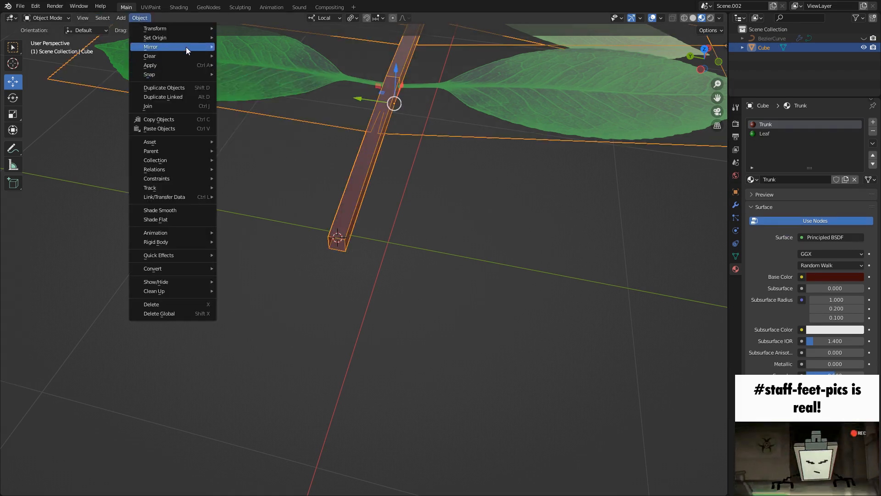
mouse_move(192, 42)
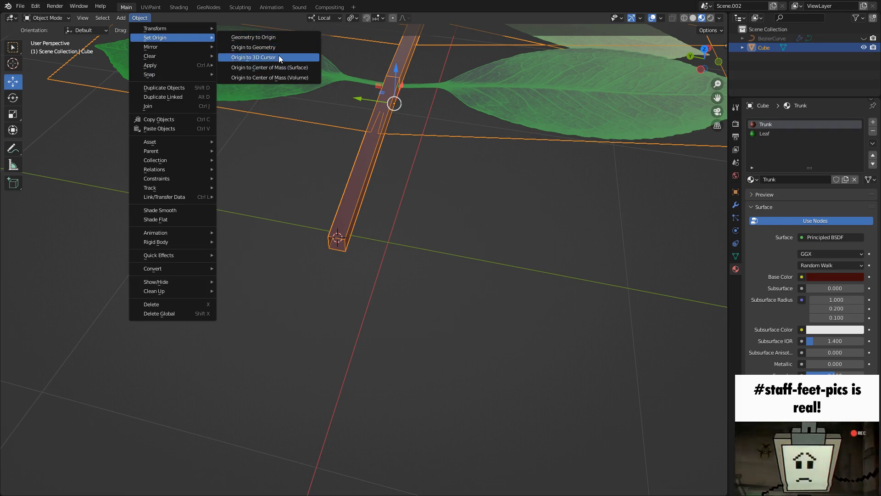
left_click(267, 57)
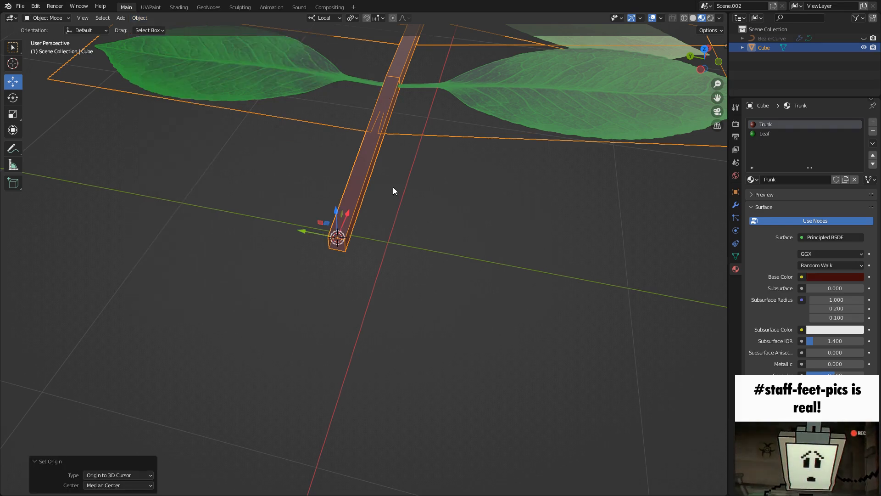
Clear the twig's location and rotate it -90° about its local Y axis so it stands upright
key("alt+g")
middle_click_drag(401, 185, 371, 262)
key("r")
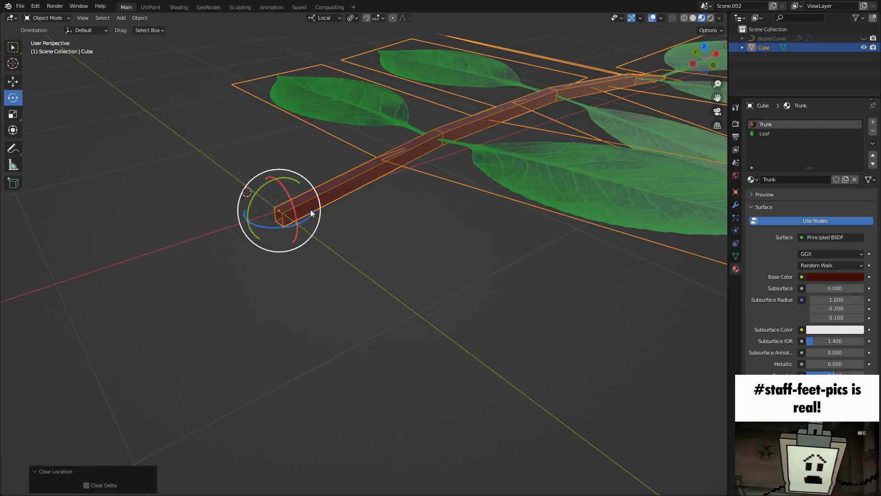
left_click_drag(261, 188, 252, 196)
type("90")
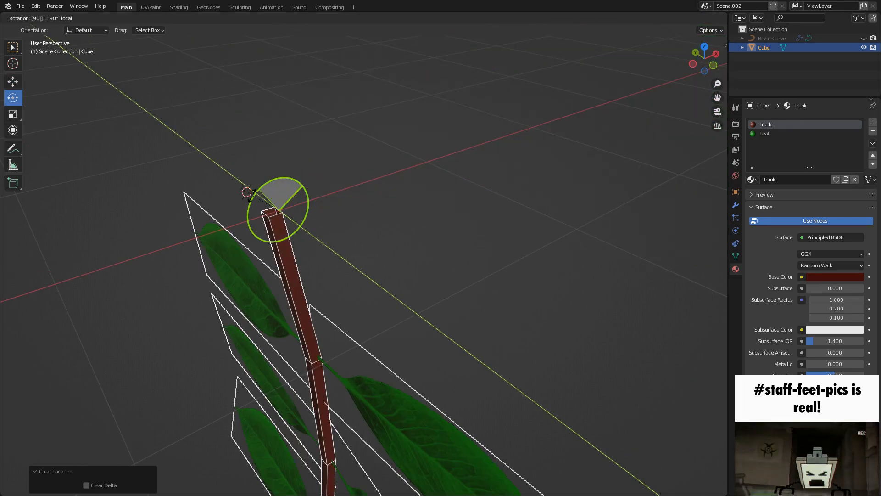
type("-")
key("Return")
scroll(317, 210, "down", 6)
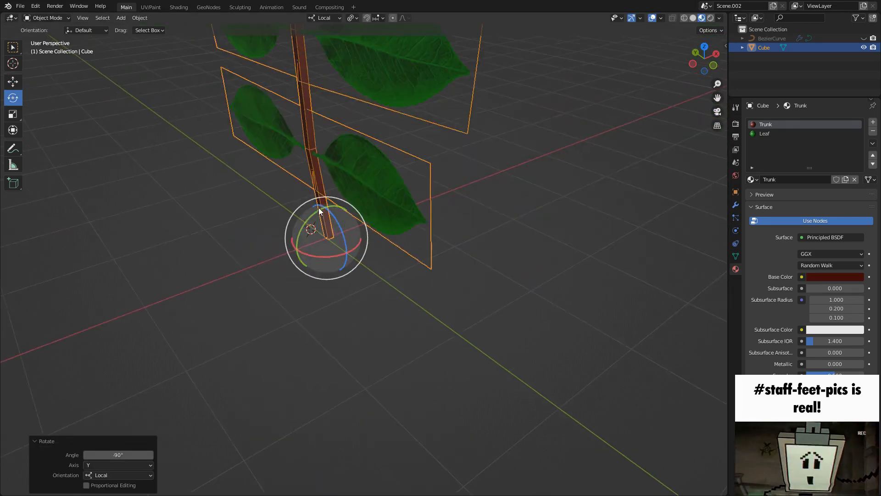
Apply all transforms (location, rotation and scale) to the upright twig
left_click(492, 231)
key("g")
middle_click_drag(398, 161, 404, 250, "shift")
left_click(340, 219)
middle_click_drag(340, 218, 380, 224)
key("ctrl+a")
left_click(359, 223)
scroll(384, 216, "down", 2)
middle_click_drag(403, 156, 316, 241, "shift")
middle_click_drag(363, 334, 352, 227, "shift")
scroll(364, 251, "up", 3)
middle_click_drag(389, 326, 383, 241, "shift")
scroll(383, 242, "up", 5)
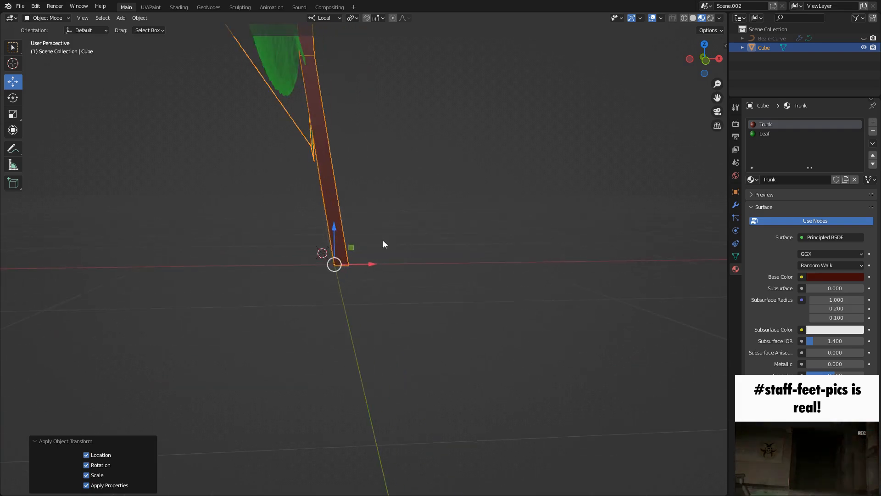
Shift the whole twig mesh about -0.037 m along its local X axis so the stem base centres on the origin
key("Tab")
key("a")
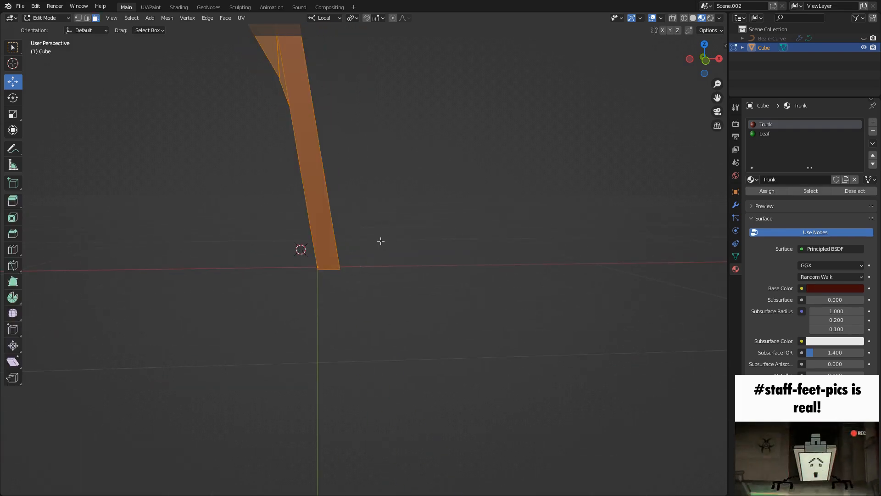
key("g")
key("x")
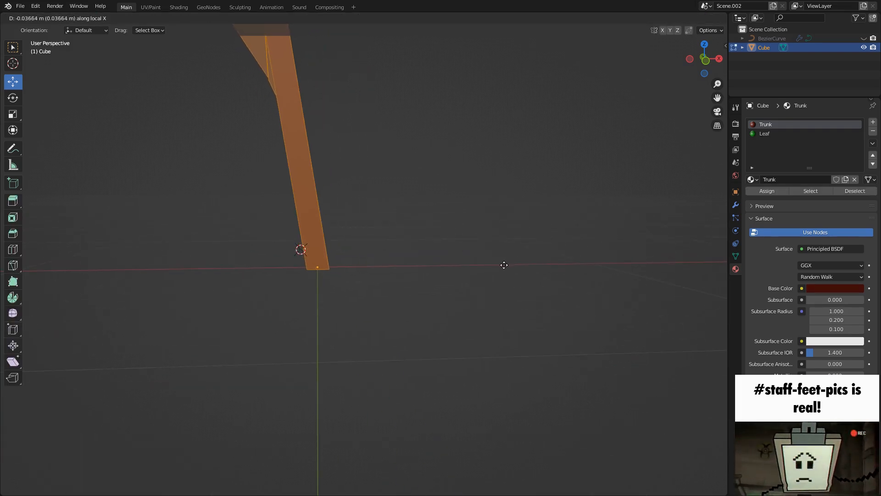
left_click(503, 265)
key("Tab")
scroll(405, 225, "down", 4)
middle_click_drag(383, 183, 446, 262)
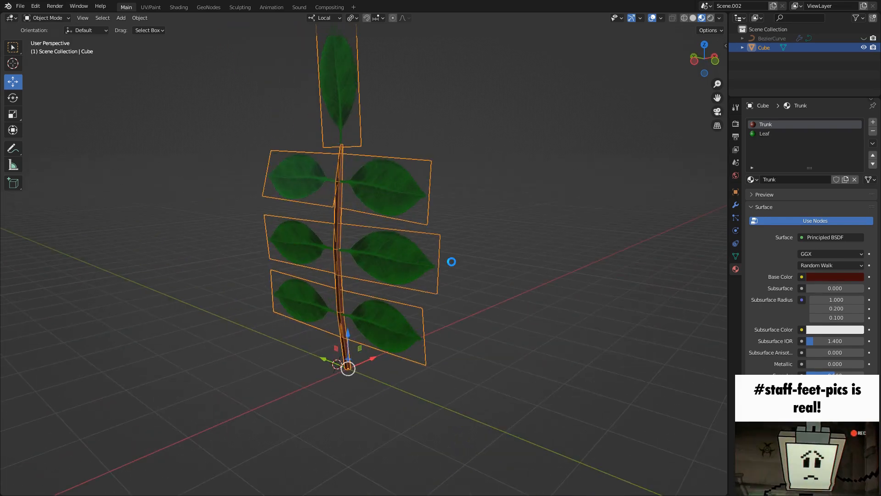
Rename the twig object as Leaf and unhide the BezierCurve tree beside it
key("F2")
type("Leaf")
key("Return")
middle_click_drag(466, 169, 524, 216)
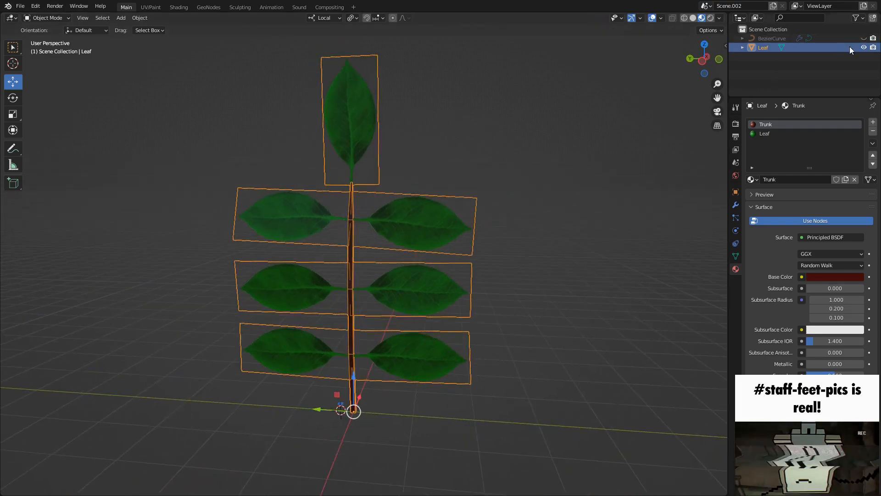
left_click(864, 38)
middle_click_drag(542, 215, 632, 216)
Scale the Leaf object down in two passes, the second by about 0.574, and apply its scale
key("s")
left_click(423, 323)
key("s")
left_click(423, 319)
key("ctrl+a")
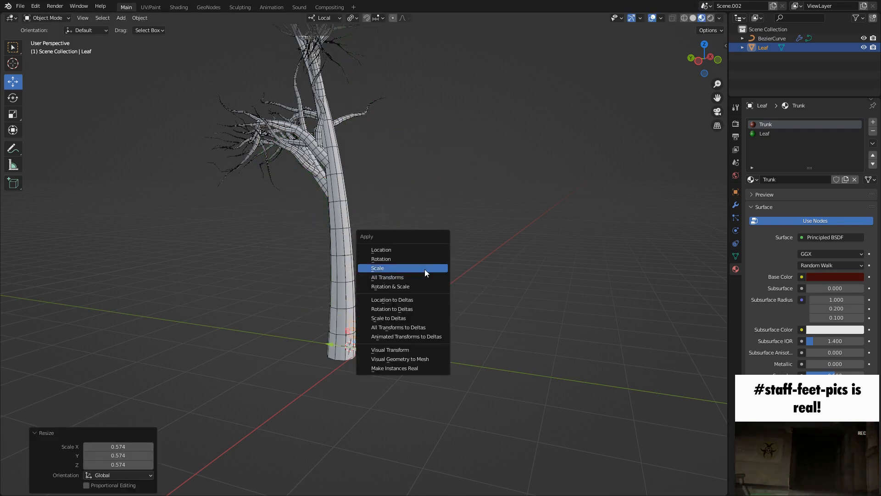
left_click(412, 269)
key("KP_Decimal")
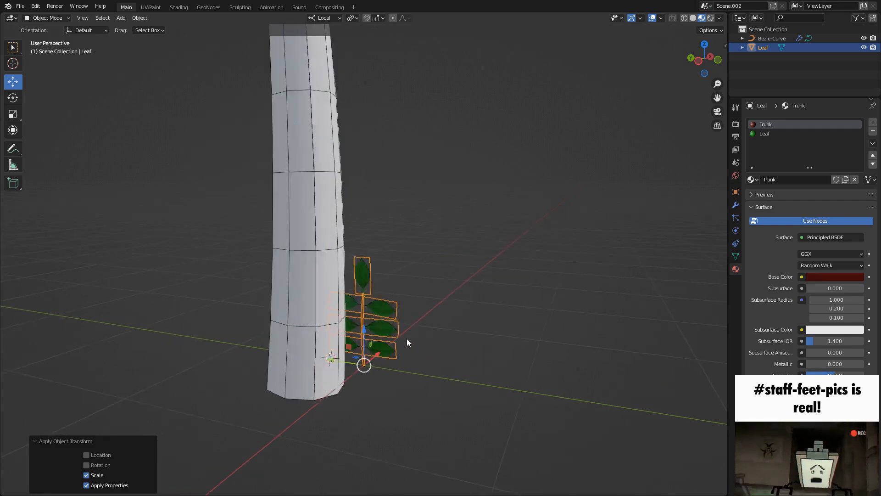
Select the linked geometry of one leaf in the twig's uppermost side pair and rotate it to angle upward
middle_click_drag(519, 269, 462, 273)
key("Tab")
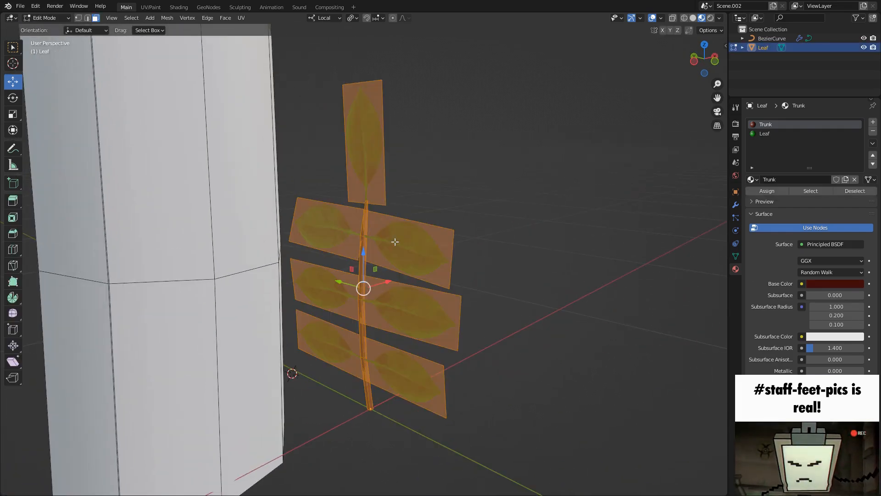
scroll(397, 247, "up", 1)
left_click(404, 239)
key("l")
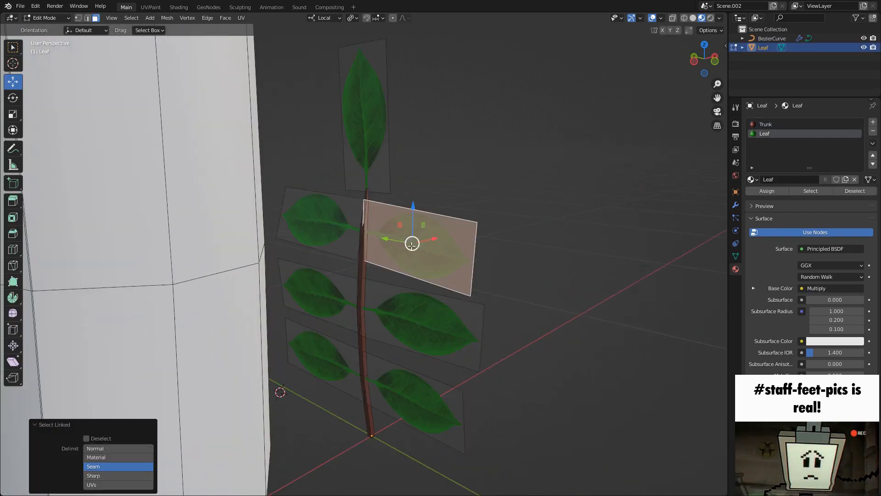
key("r")
middle_click_drag(406, 239, 428, 237)
left_click_drag(448, 220, 410, 186)
key("shift+space")
key("g")
key("Tab")
key("Tab")
Rotate the opposite leaf of the uppermost side pair upward to match its partner
left_click(326, 230)
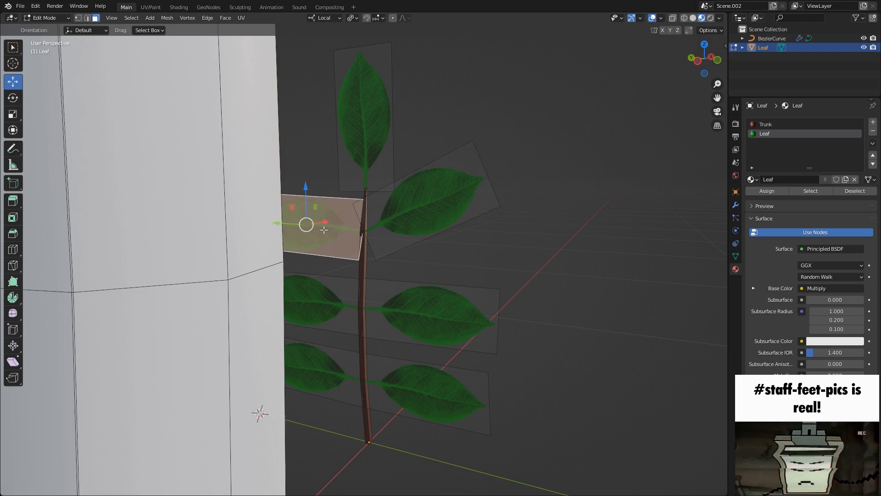
key("l")
middle_click_drag(349, 232, 335, 211)
key("shift+space")
key("r")
left_click_drag(332, 206, 310, 188)
key("shift+space")
key("g")
key("Tab")
middle_click_drag(406, 247, 414, 254)
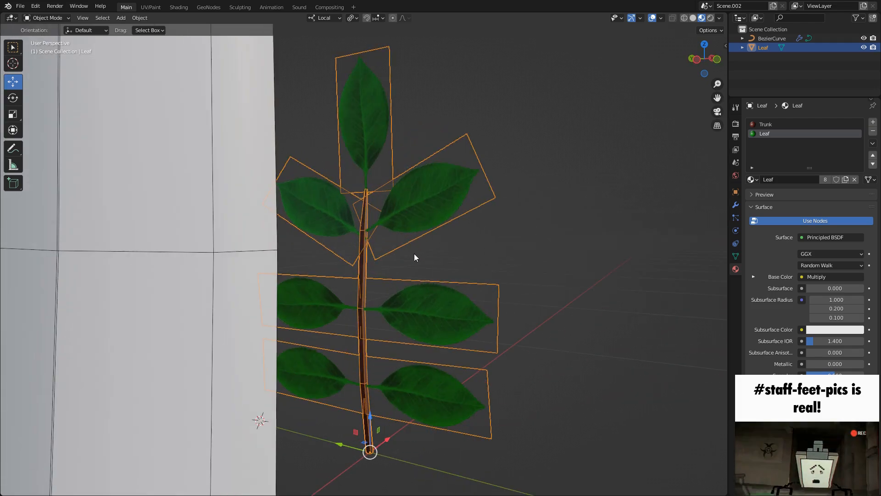
Raise the middle pair of leaves slightly along the twig's stem and save the file
left_click(489, 261)
middle_click_drag(461, 290, 456, 295)
key("Tab")
left_click(420, 305)
key("l")
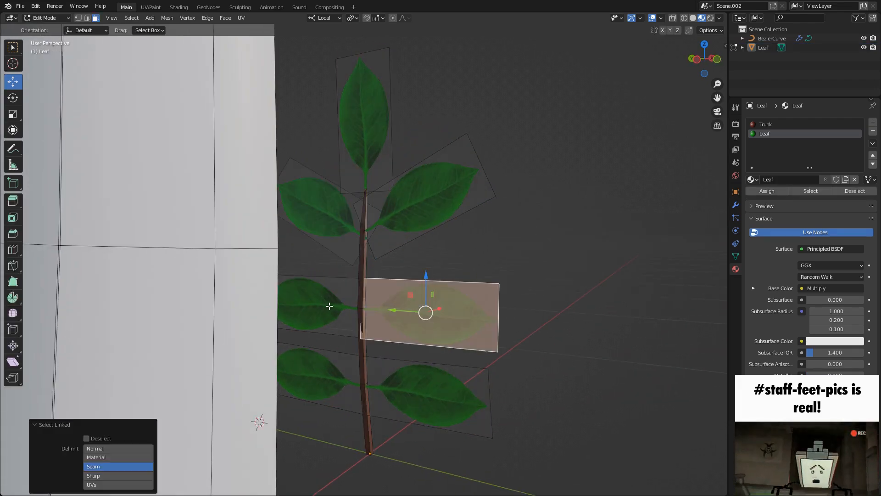
key("l")
middle_click_drag(385, 286, 352, 291)
left_click_drag(374, 293, 371, 281)
key("Tab")
scroll(431, 252, "down", 4)
middle_click_drag(428, 254, 410, 263)
left_click(388, 250)
scroll(404, 242, "down", 7)
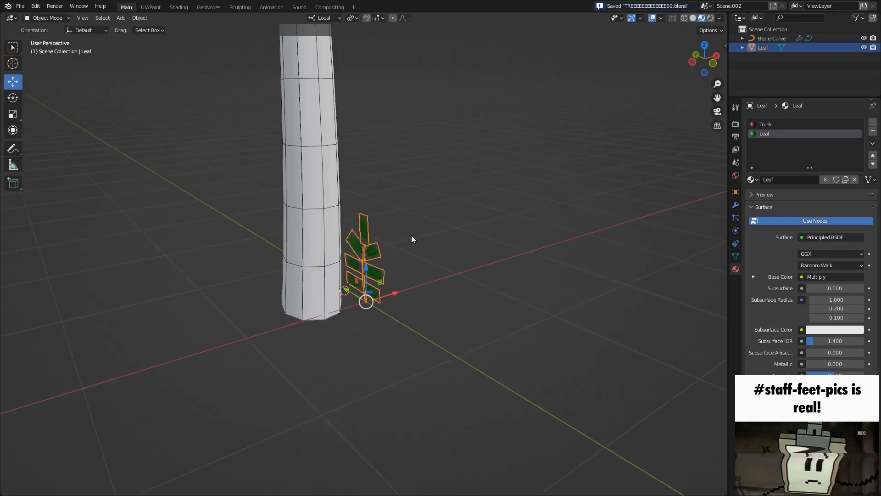
Select the tree curve, open its geometry node setup and select the Group Input node at its start
middle_click_drag(353, 55, 392, 306, "shift")
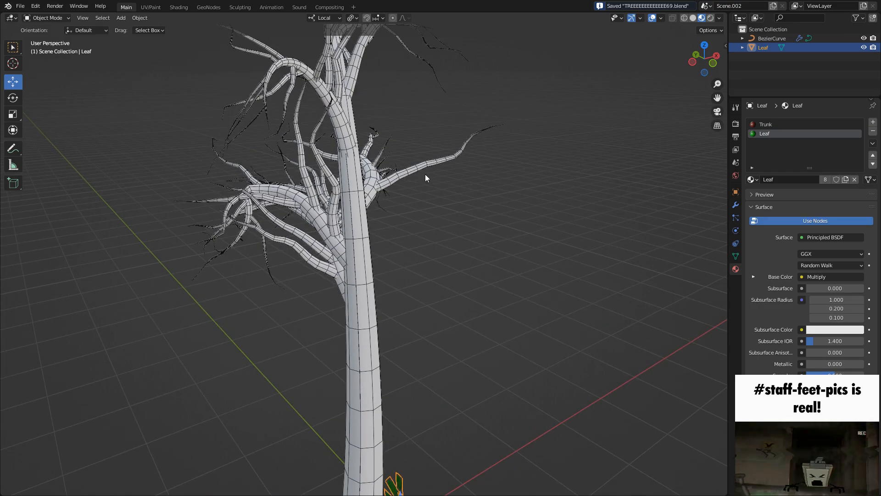
left_click(358, 237)
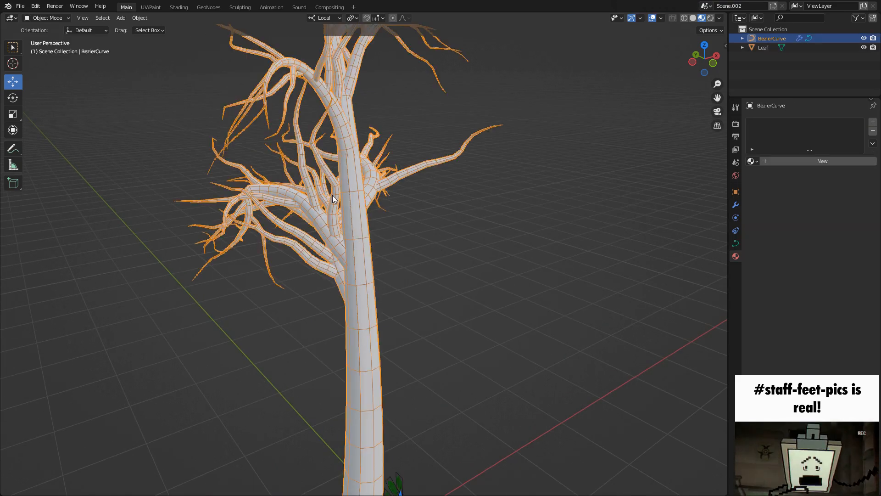
middle_click_drag(329, 192, 294, 152)
left_click(207, 7)
scroll(207, 206, "up", 3)
scroll(551, 159, "down", 5)
middle_click_drag(464, 148, 858, 197)
left_click(441, 225)
scroll(441, 225, "up", 3)
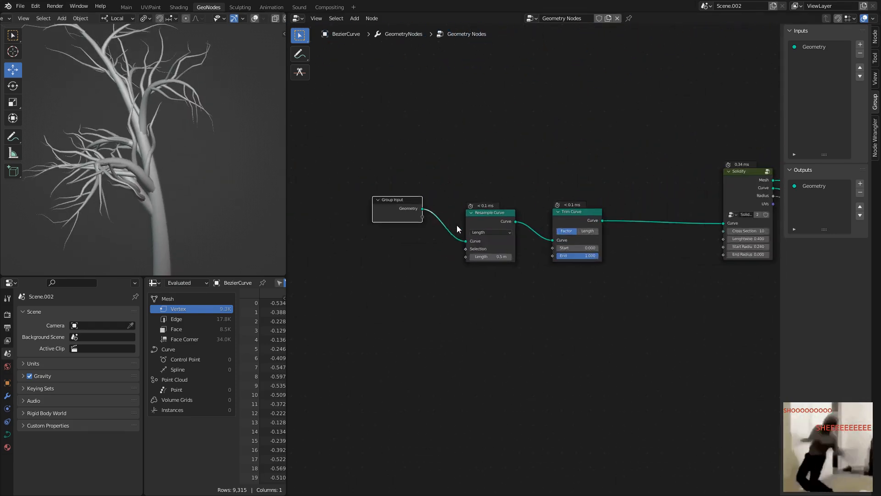
Add a group input named Leaf of type Object and assign the Leaf object to it in the tree's modifier
left_click(861, 44)
double_click(815, 55)
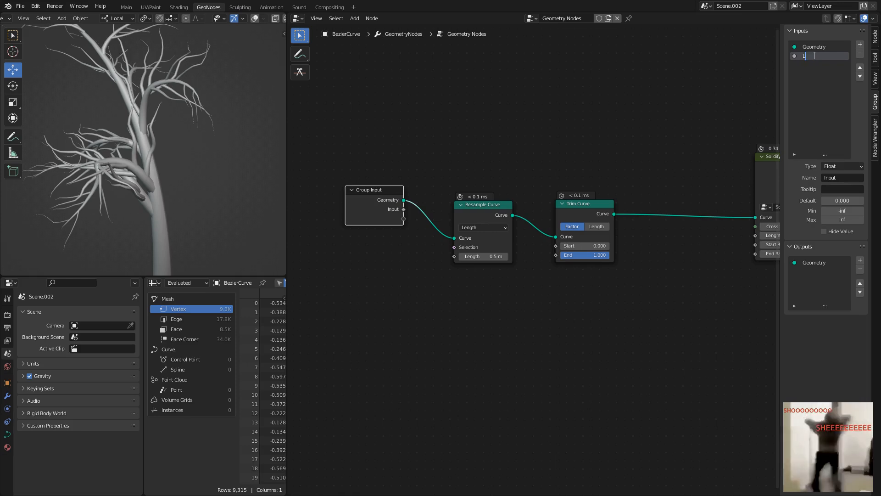
left_click(847, 165)
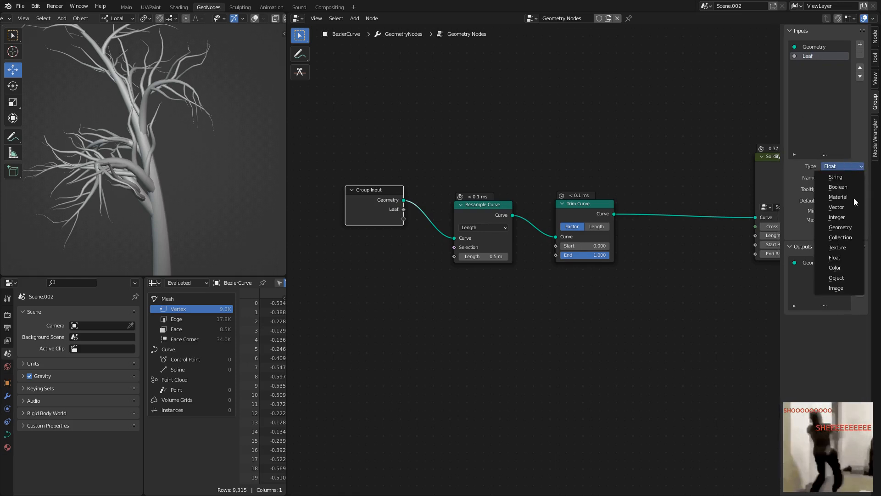
left_click(844, 276)
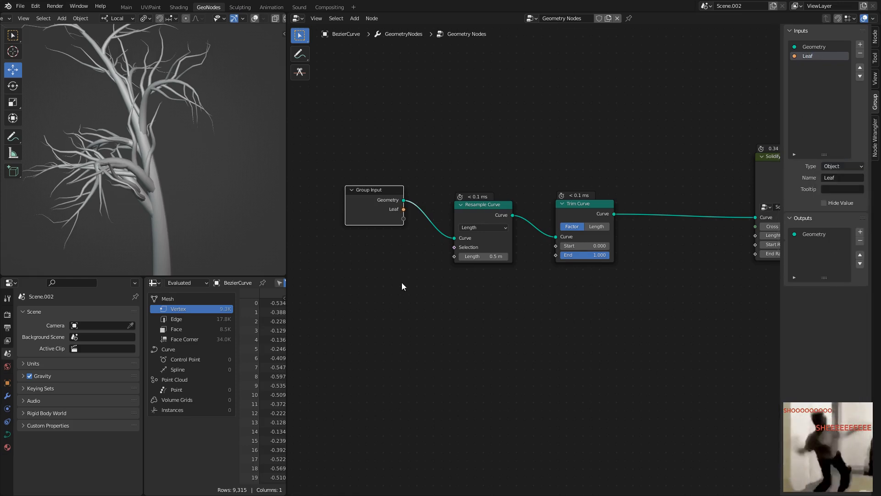
left_click(8, 396)
left_click(98, 356)
left_click(91, 382)
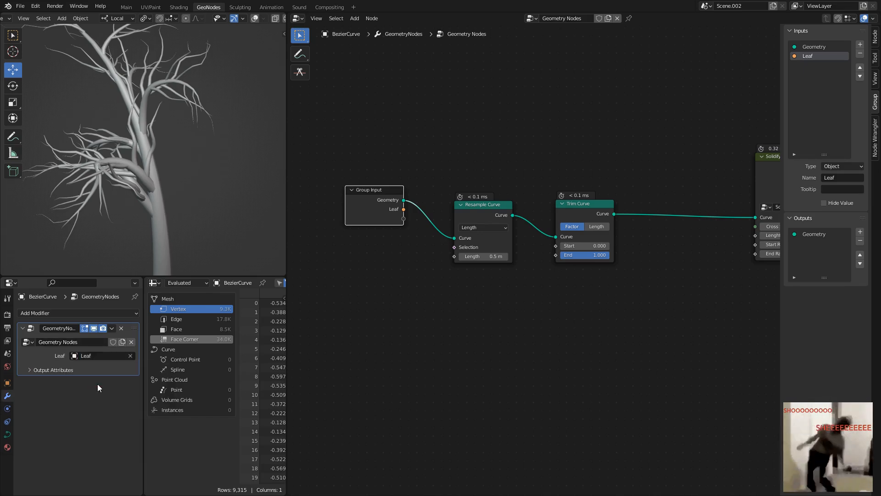
Duplicate the Group Input node and place the copy just past the last Branches group
key("shift+d")
left_click(674, 316)
middle_click_drag(615, 299, 339, 299)
scroll(459, 298, "down", 3)
middle_click_drag(505, 299, 323, 301)
key("g")
left_click(742, 283)
middle_click_drag(649, 283, 404, 285)
scroll(422, 278, "up", 3)
key("g")
left_click(515, 175)
Move the Join Geometry and Group Output nodes together to make room for the leaf nodes
left_click_drag(465, 73, 612, 158)
key("g")
left_click(535, 180)
scroll(483, 233, "up", 2)
Add an Instance on Points node between the last Branches group and the Group Output
left_click(530, 260)
key("shift+a")
key("s")
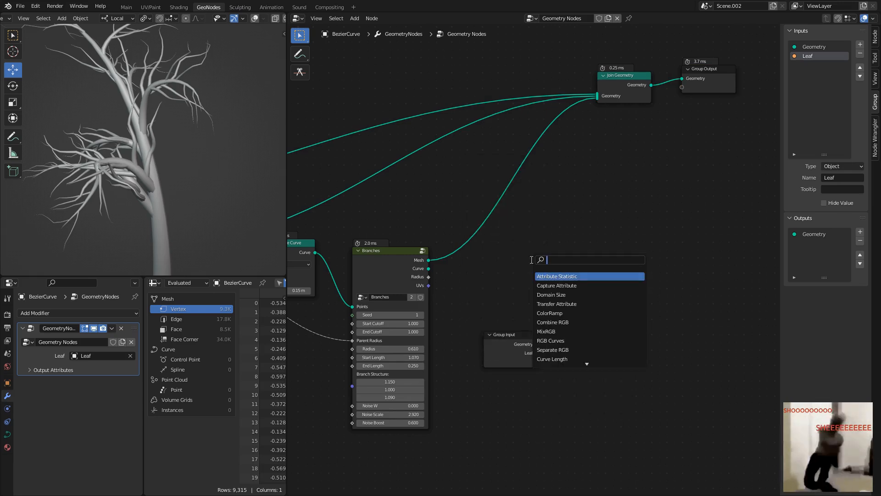
type("insta")
left_click(576, 291)
left_click(599, 242)
middle_click_drag(596, 260, 527, 254)
left_click_drag(503, 225, 570, 230)
Add an Object Info node, feed it the Leaf input and set it to Relative
middle_click_drag(492, 290, 484, 271)
key("shift+a")
type("sobj")
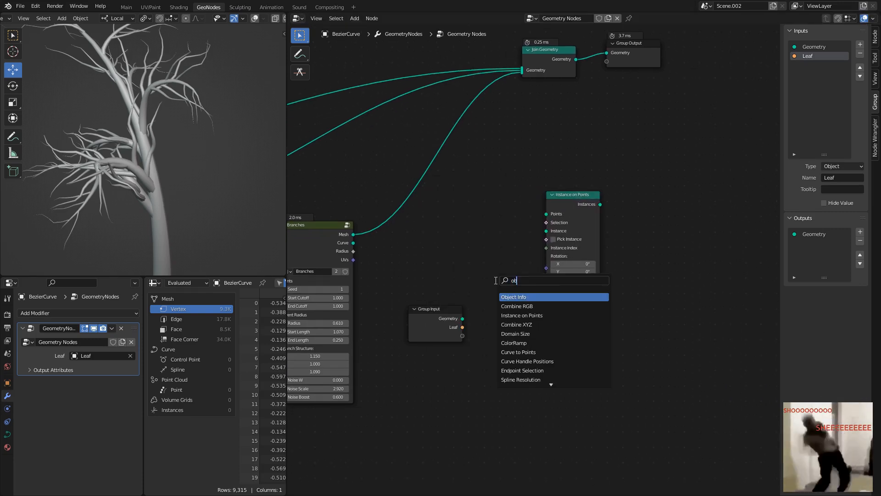
left_click(512, 296)
left_click(495, 272)
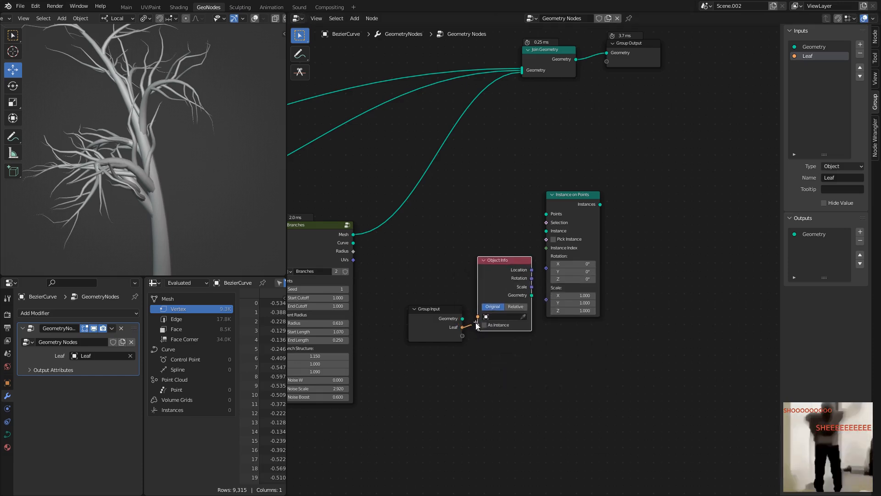
scroll(508, 321, "up", 2)
left_click(509, 319)
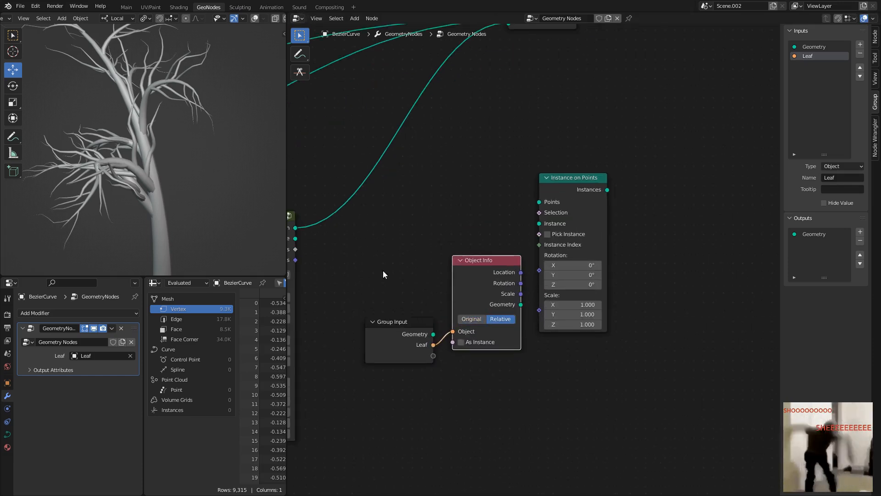
Connect Object Info's Geometry to the Instance input and the last Branches group's Curve to the Points input of Instance on Points
left_click_drag(373, 258, 457, 411)
key("g")
left_click(445, 376)
left_click_drag(584, 180, 653, 179)
left_click(498, 312)
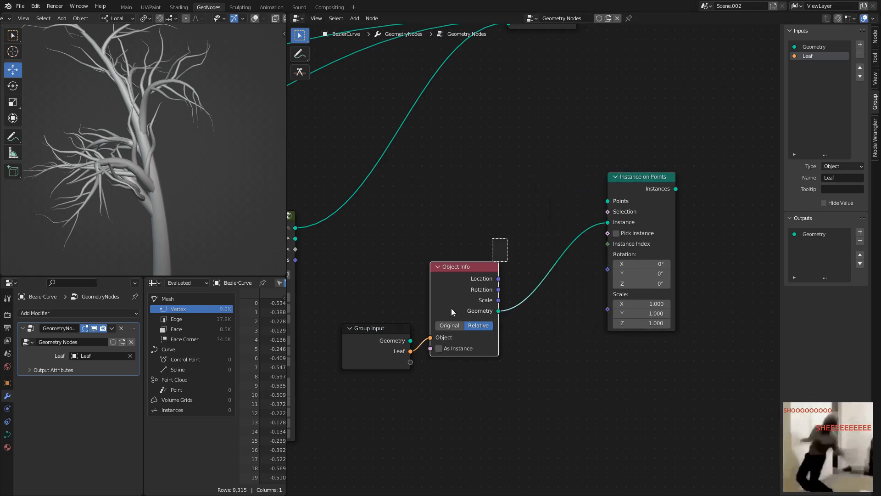
left_click_drag(496, 258, 369, 374)
key("g")
left_click(395, 384)
middle_click_drag(388, 303, 444, 320)
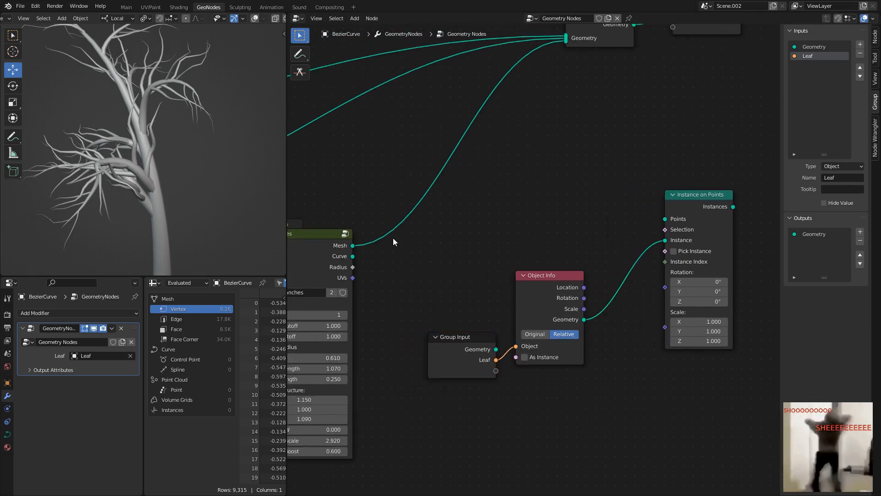
middle_click_drag(393, 241, 432, 244)
left_click_drag(389, 258, 703, 221)
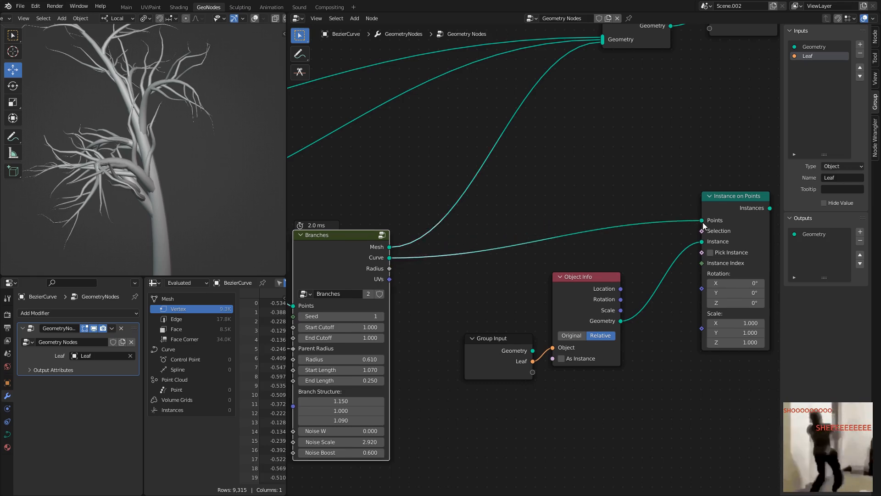
Insert a duplicate Join Geometry node before the Group Output and connect the leaf instances to it
middle_click_drag(647, 250, 432, 338)
scroll(440, 253, "down", 2)
left_click(528, 120)
key("g")
left_click(763, 165)
left_click(430, 125)
key("shift+d")
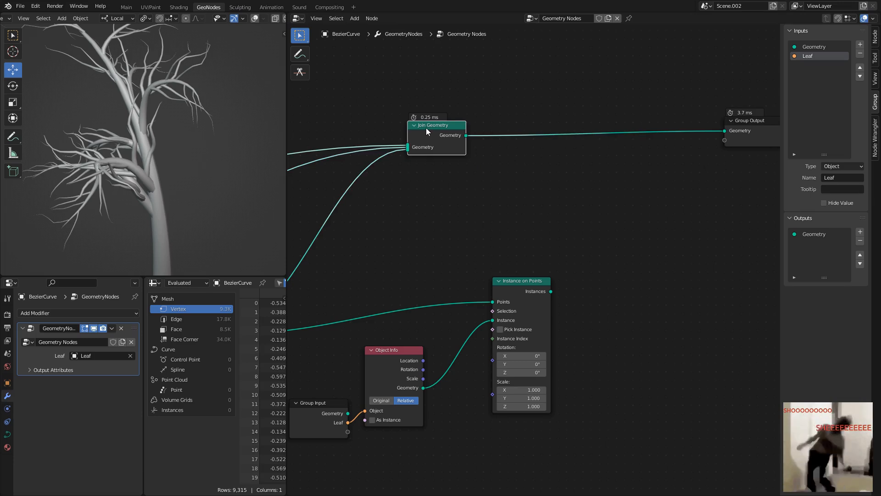
left_click(631, 129)
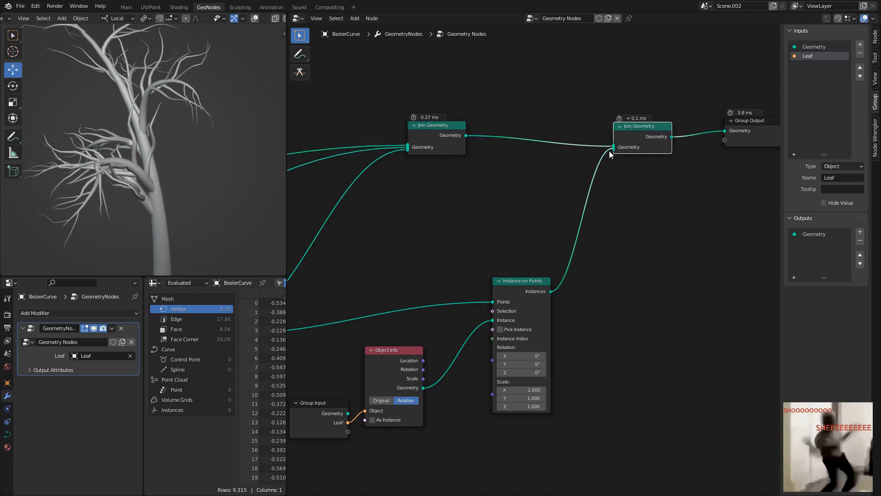
left_click_drag(610, 151, 610, 151)
Switch the 3D viewport to Material Preview shading to show the leaves with their materials
middle_click_drag(258, 192, 201, 201)
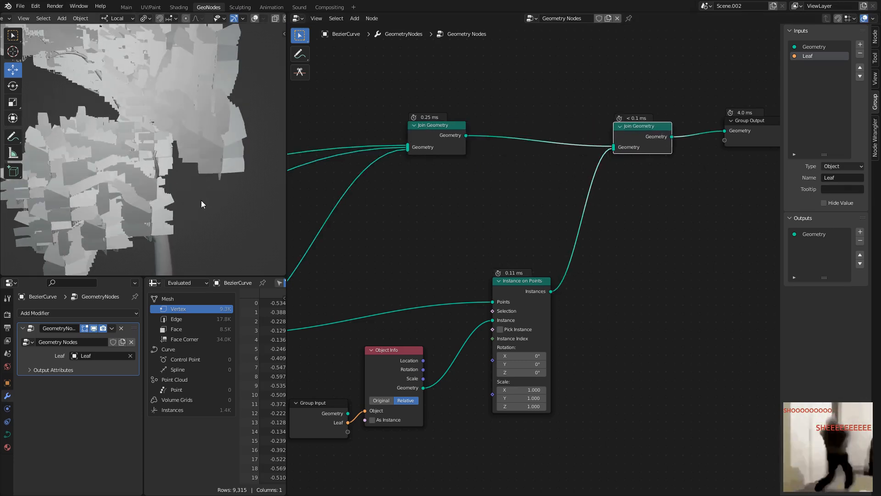
scroll(268, 16, "down", 2)
left_click(259, 18)
mouse_move(185, 140)
middle_mouse_down()
mouse_move(181, 192)
mouse_move(198, 146)
middle_mouse_up()
middle_click_drag(474, 262, 558, 211)
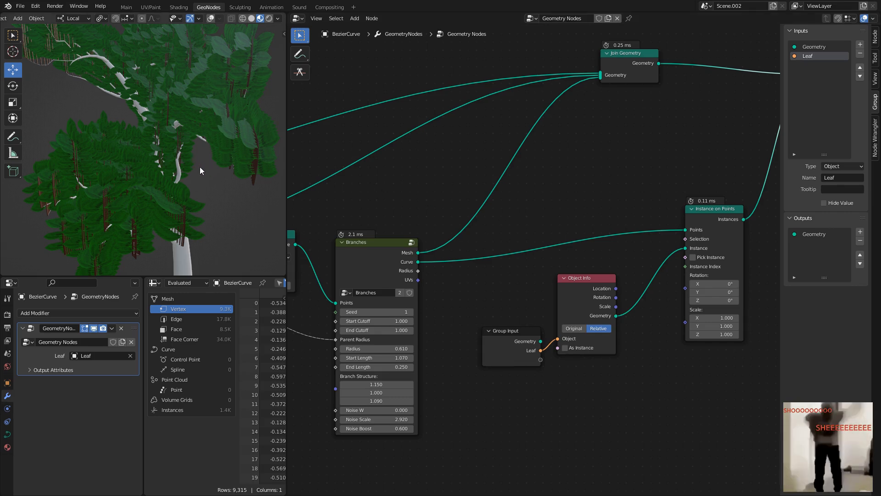
Open the last Branches node group for editing and move its Quadratic Bezier node near the Group Input
middle_click_drag(381, 247, 571, 255)
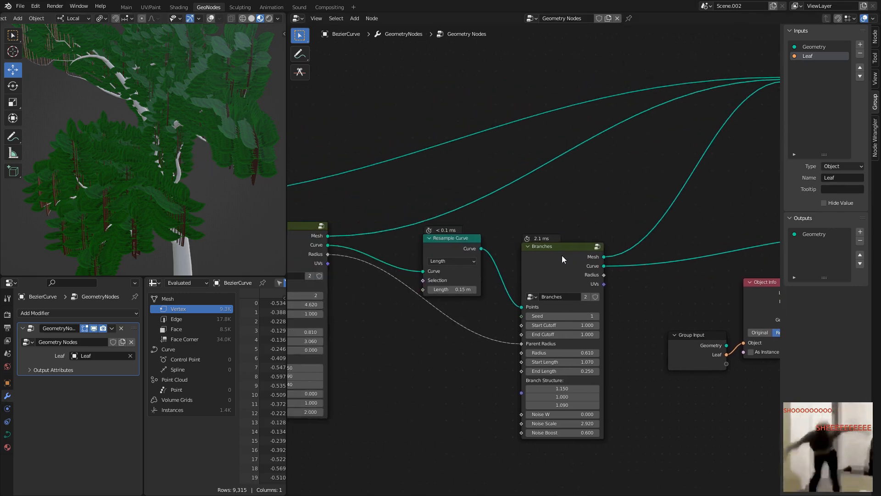
middle_click_drag(381, 249, 536, 238)
middle_click_drag(654, 252, 493, 249)
left_click(534, 236)
key("Tab")
scroll(562, 224, "up", 5)
left_click_drag(529, 223, 558, 275)
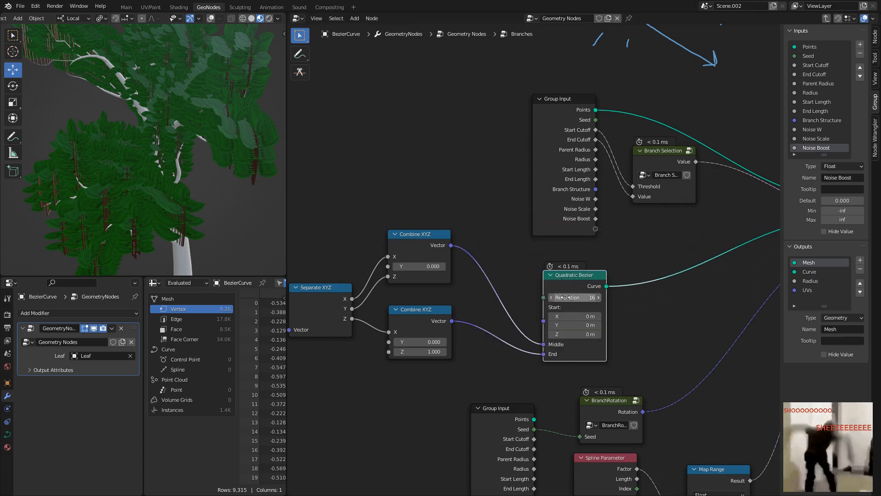
scroll(587, 271, "up", 1)
Add an integer group input named CurveRes directly below Seed in the Branches group
left_click_drag(825, 154, 825, 228)
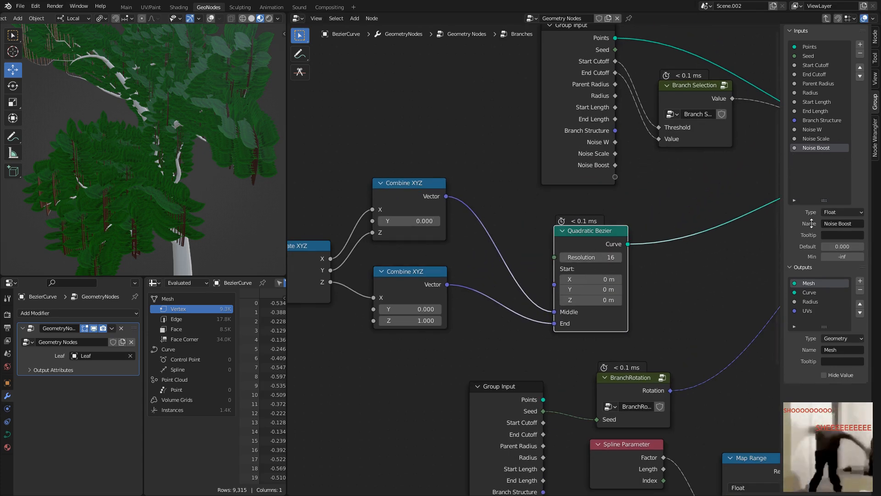
left_click(827, 56)
left_click(860, 44)
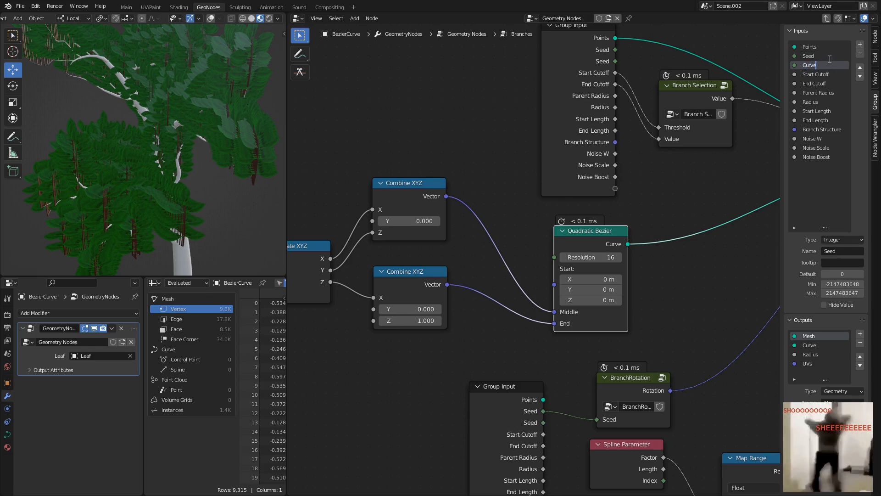
key("Return")
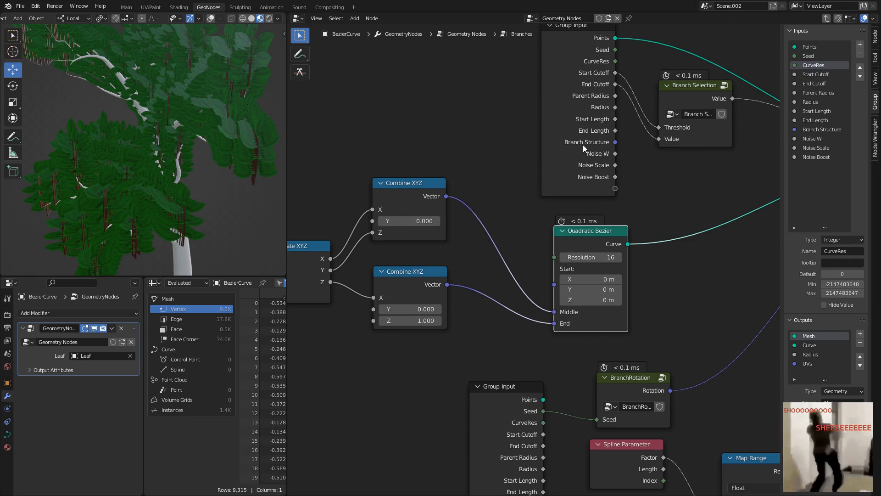
Connect the group's CurveRes input to the Quadratic Bezier's Resolution, set its minimum to 0, exit the Branches group and save the file
middle_click_drag(472, 181, 678, 155)
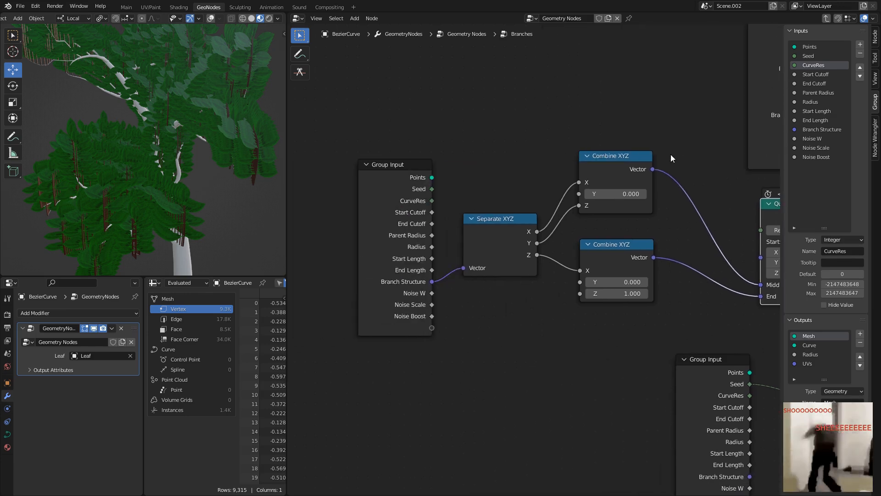
middle_click_drag(488, 179, 458, 189)
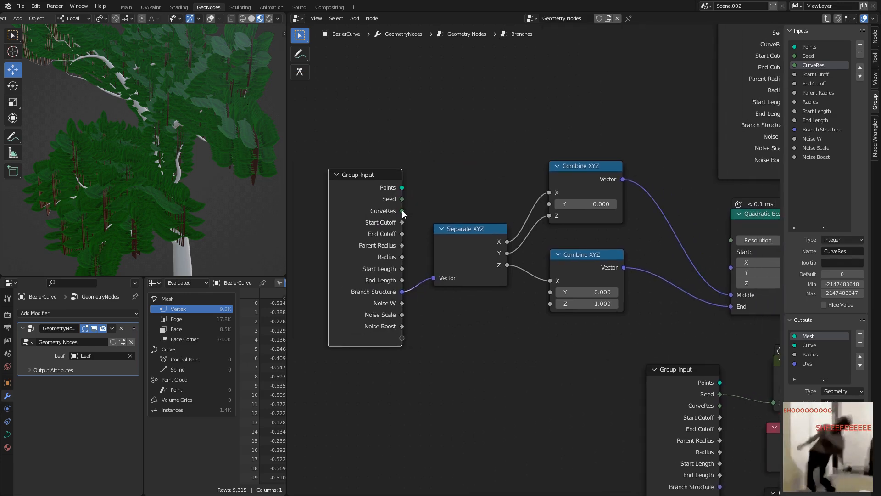
left_click_drag(402, 211, 731, 240)
key("Return")
left_click(836, 284)
type("0")
key("Return")
key("Tab")
middle_click_drag(441, 191, 528, 197)
scroll(528, 197, "down", 2)
key("ctrl+s")
Set CurveRes to 8 on the first Branches node
middle_click_drag(431, 254, 569, 241)
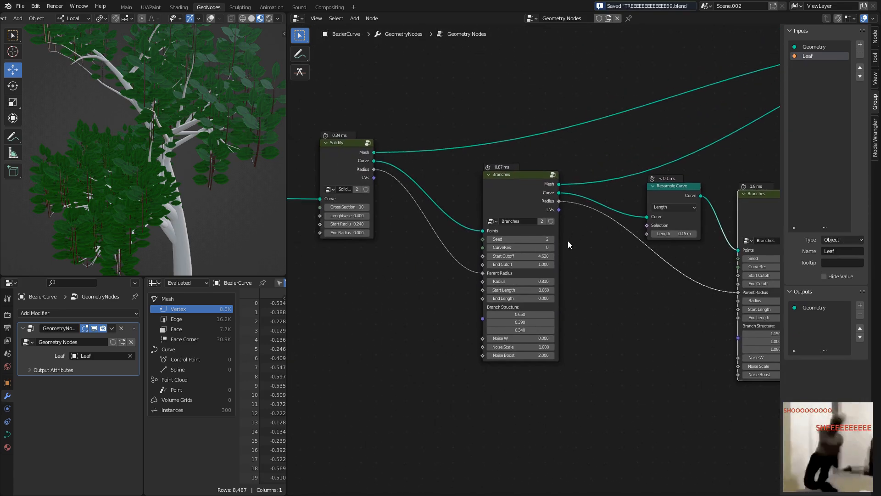
scroll(568, 241, "up", 2)
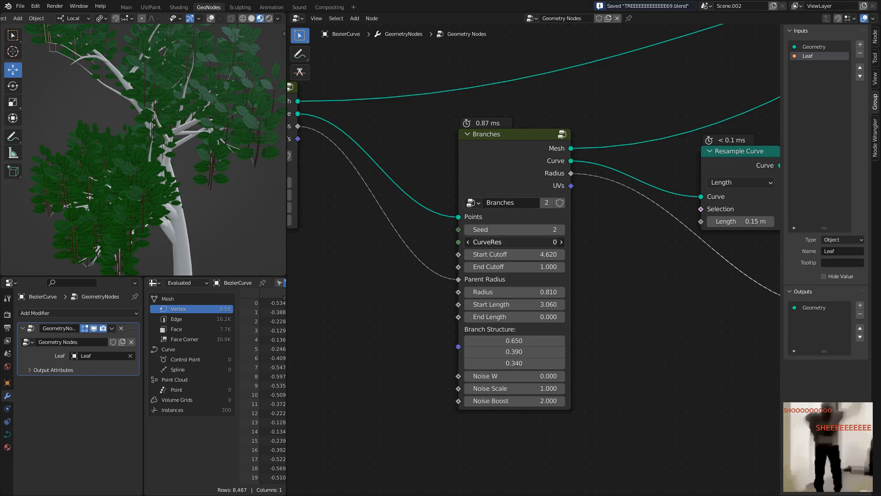
left_click_drag(514, 242, 533, 241)
left_click(514, 241)
type("8")
key("Return")
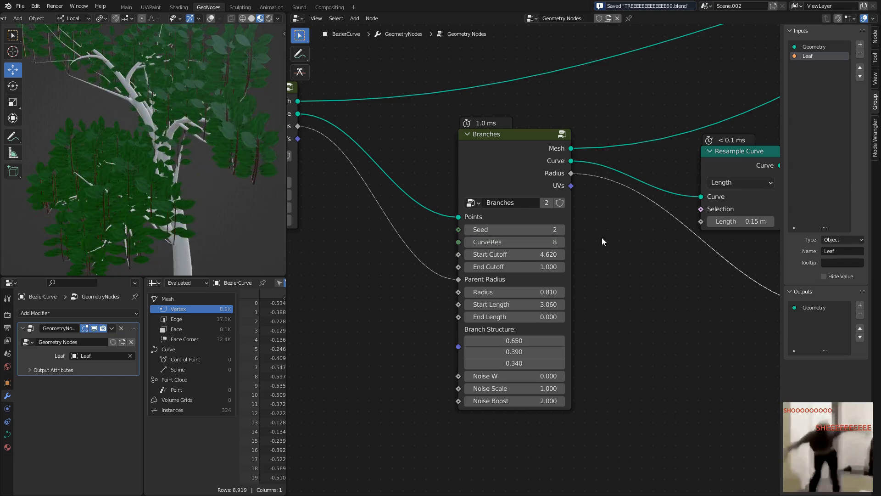
Set CurveRes to 13 on the last Branches node
scroll(524, 258, "down", 10, "ctrl")
scroll(525, 258, "up", 2)
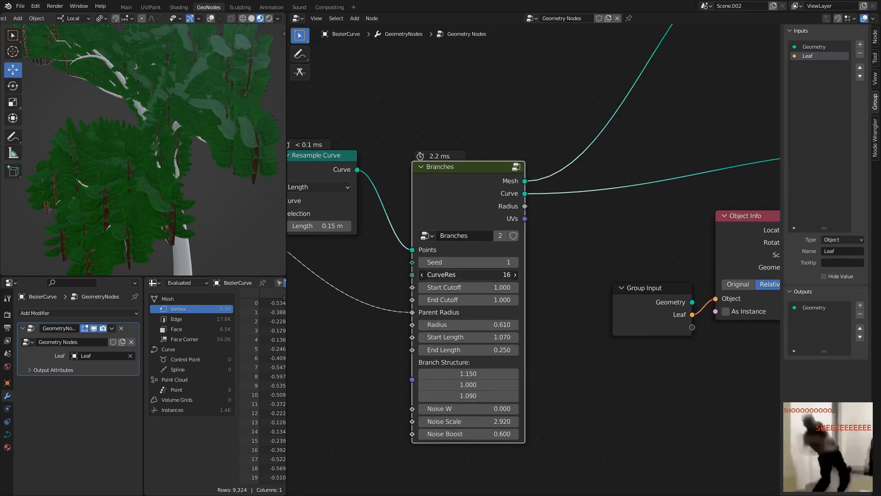
left_click_drag(468, 274, 505, 274)
middle_click_drag(580, 261, 425, 242)
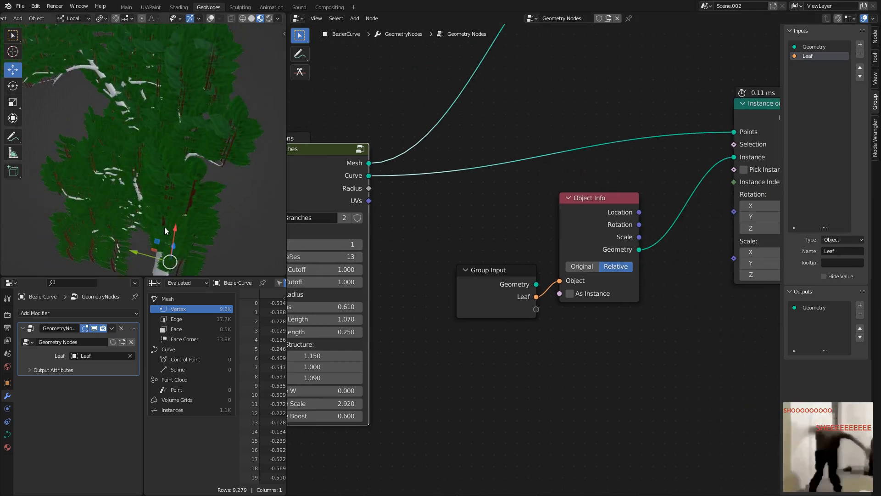
middle_click_drag(517, 216, 407, 252)
scroll(407, 252, "down", 3)
scroll(152, 133, "down", 3)
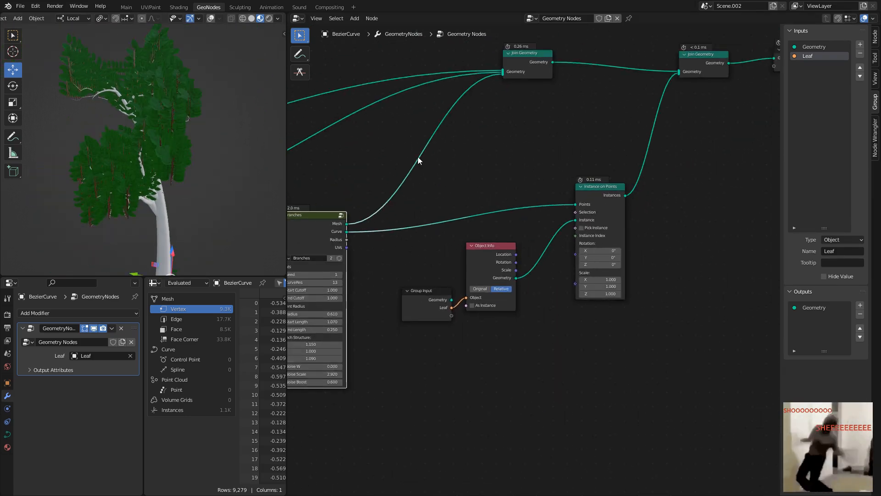
Move the Instance on Points node away from Object Info and combine the two nodes into a new node group
middle_click_drag(492, 325, 466, 354)
left_click_drag(524, 374, 630, 283)
key("g")
left_click(690, 290)
middle_click_drag(543, 369, 506, 307)
left_click(506, 306)
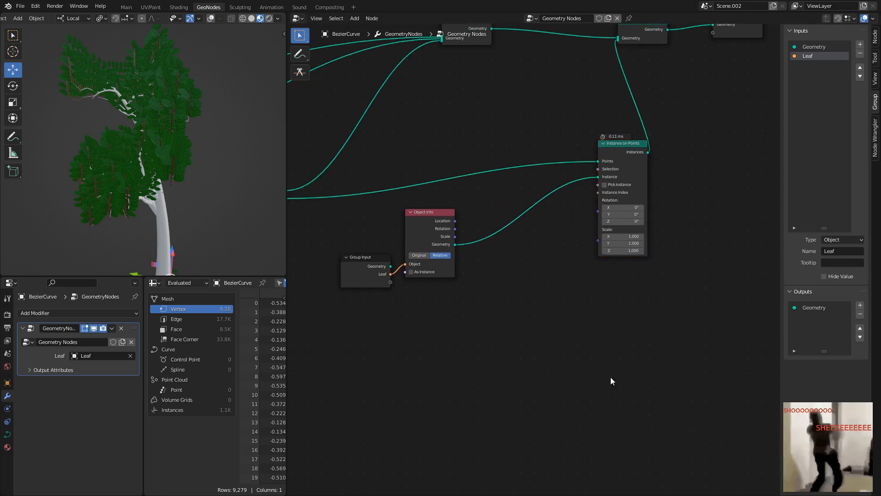
left_click_drag(360, 361, 642, 154)
key("ctrl+g")
key("Tab")
Rename the new node group as Leaves and arrange it and the Group Input node below the Join Geometry nodes
scroll(551, 235, "up", 4)
middle_click_drag(555, 260, 623, 316)
left_click_drag(596, 229, 563, 302)
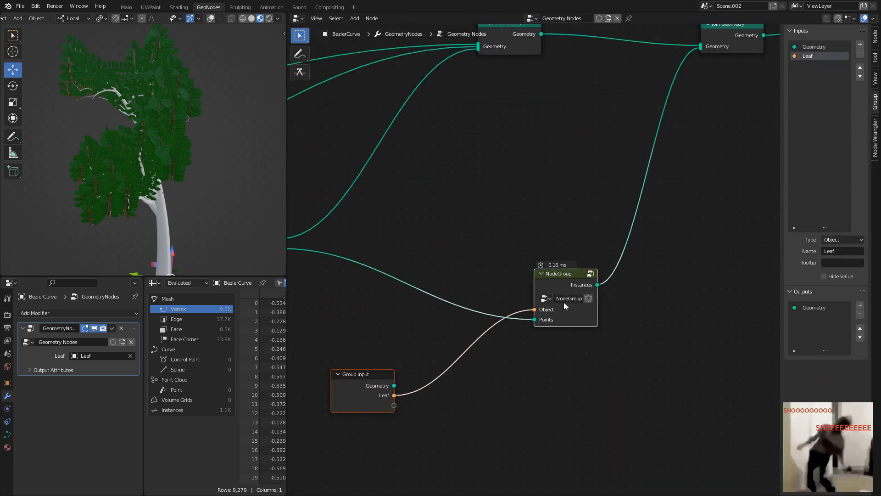
type("Le")
left_click(481, 295)
left_click_drag(368, 374, 386, 325)
Inside the Leaves group, add a BranchRotation node and connect its Rotation output to the Rotation input of Instance on Points
left_click(556, 275)
key("Tab")
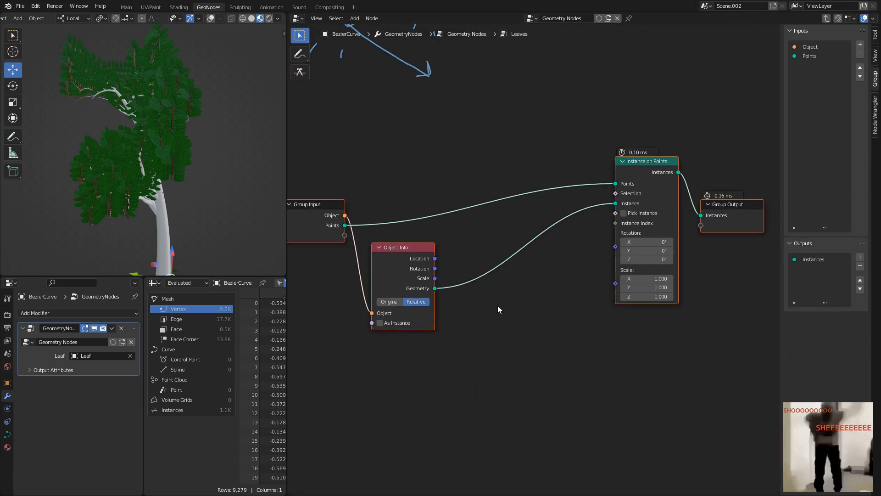
left_click(497, 345)
key("shift+a")
type("s")
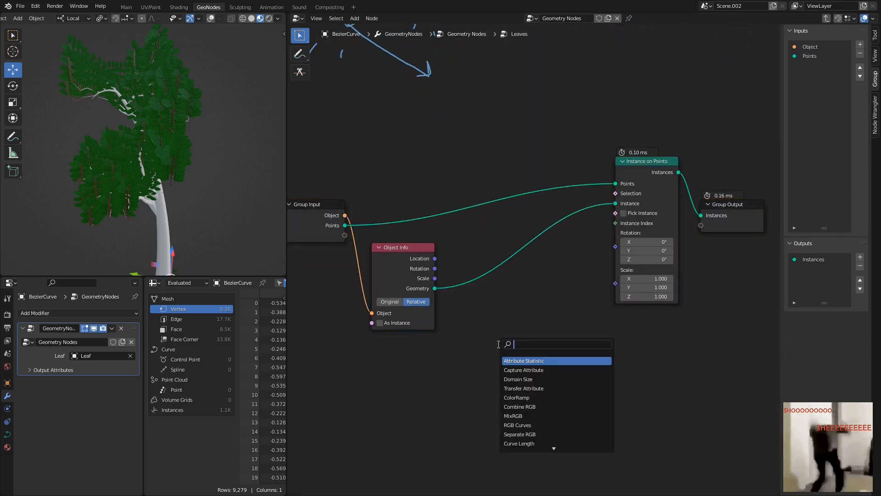
type("branch")
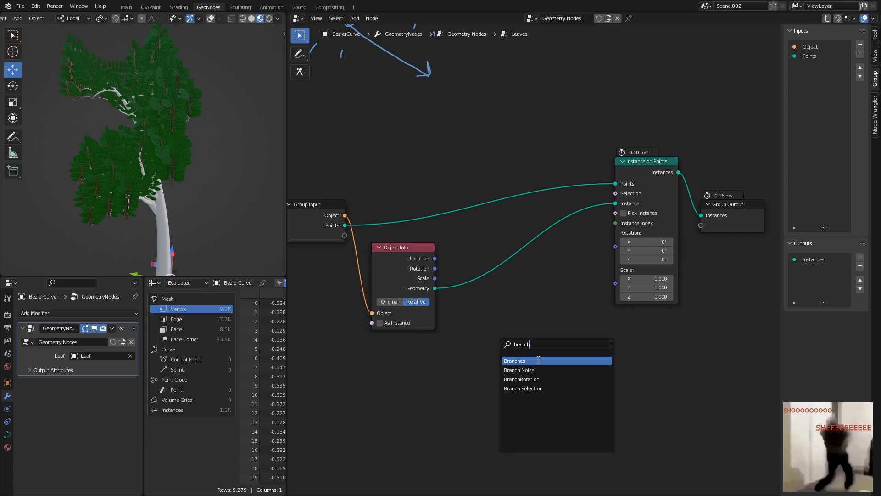
key("Down")
key("Down")
key("Down")
key("Up")
key("Return")
left_click_drag(464, 369, 615, 246)
Check the rotated leaves on the tree, save the file and exit the Leaves group
scroll(175, 160, "up", 3)
middle_click_drag(175, 159, 181, 223)
scroll(177, 165, "down", 2)
middle_click_drag(177, 165, 232, 193)
key("ctrl+s")
middle_click_drag(324, 208, 489, 240)
key("Tab")
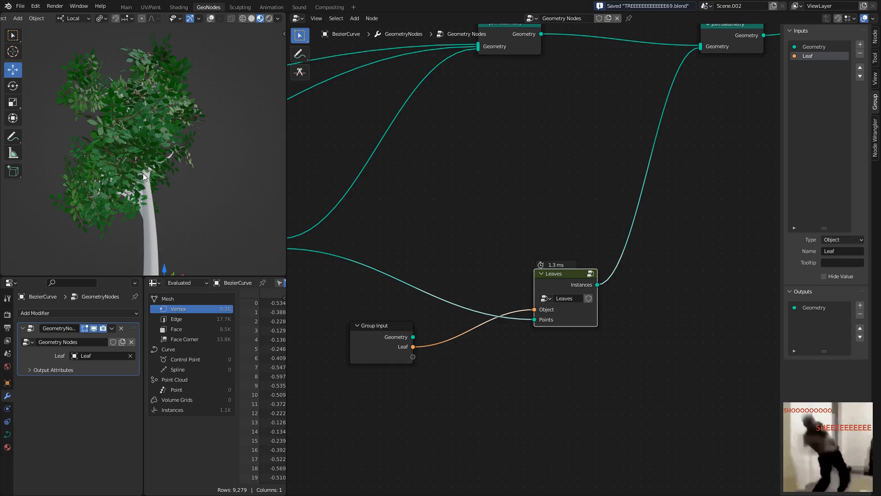
Reshape the trunk by moving the Bezier curve's control points in Edit Mode with overlays shown, and save the file
middle_click_drag(143, 173, 168, 197)
scroll(159, 195, "down", 2)
key("Tab")
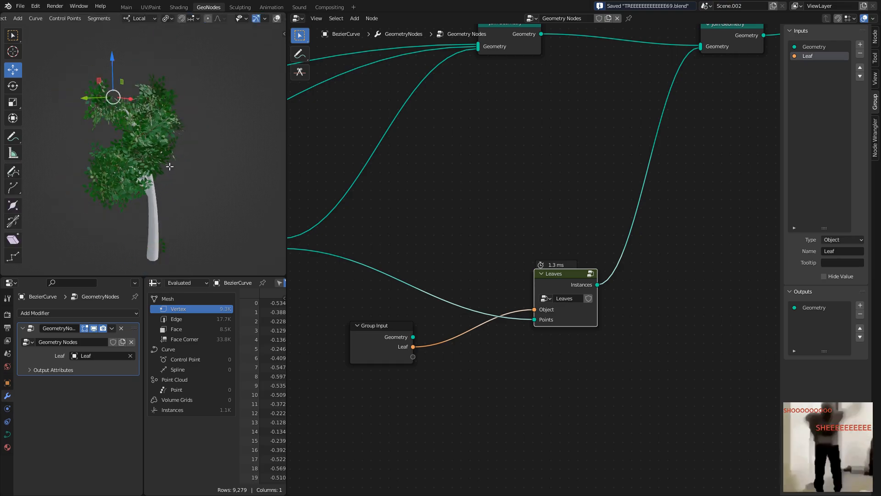
key("shift+alt+z")
left_click_drag(112, 101, 145, 126)
middle_click_drag(146, 125, 118, 134)
key("g")
left_click(175, 83)
key("g")
left_click(173, 187)
middle_click_drag(173, 188, 197, 233)
scroll(177, 167, "up", 3)
key("shift+alt+z")
key("Tab")
key("ctrl+s")
Set Seed to 3 on the last Branches node and to 5 on the first Branches node
scroll(172, 153, "up", 2)
middle_click_drag(386, 239, 539, 159)
scroll(546, 220, "up", 1)
left_click(556, 260)
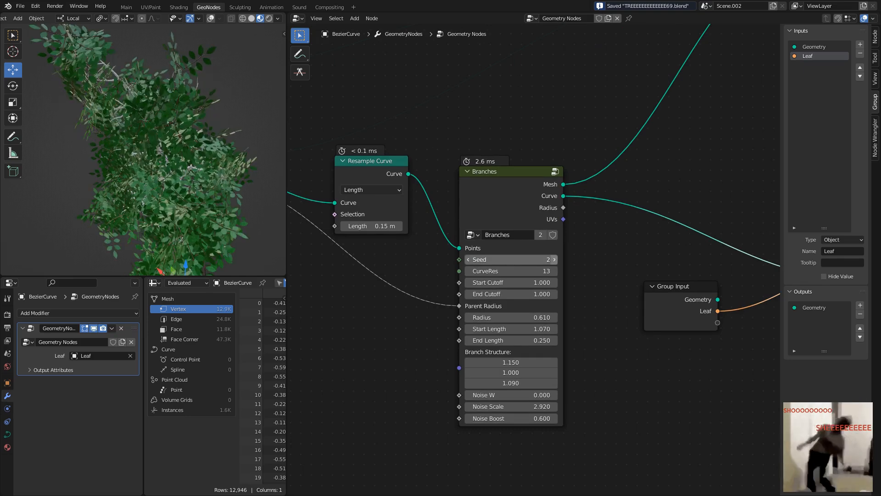
left_click(556, 260)
middle_click_drag(319, 234, 597, 248)
left_click(486, 249)
left_click(486, 248)
left_click_drag(441, 247, 452, 247)
mouse_move(138, 138)
middle_mouse_down()
mouse_move(104, 141)
mouse_move(96, 152)
mouse_move(95, 124)
mouse_move(135, 118)
mouse_move(131, 181)
mouse_move(149, 130)
mouse_move(178, 148)
middle_mouse_up()
scroll(538, 211, "down", 6)
Add a new input named Material below Leaf in the main node tree's group inputs
middle_click_drag(608, 146, 395, 224)
middle_click_drag(721, 132, 317, 215)
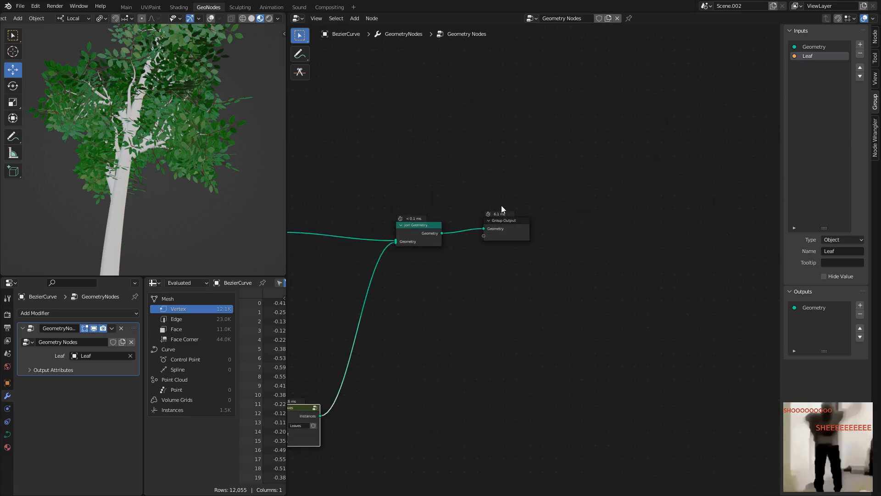
middle_click_drag(393, 215, 562, 120)
middle_click_drag(450, 179, 584, 90)
scroll(505, 188, "up", 4)
left_click(428, 279)
left_click(861, 44)
double_click(818, 64)
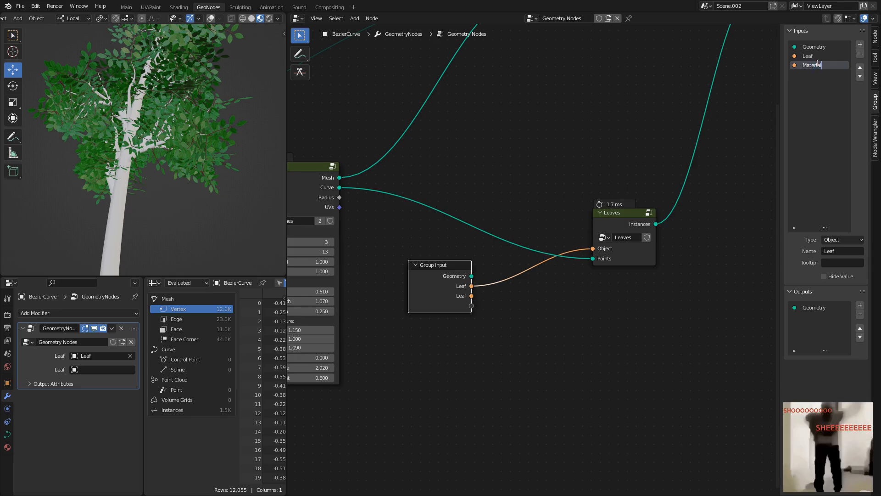
type("Material")
key("Return")
Duplicate the Group Input node and place the copy near the Join Geometry node that merges the branch meshes
middle_click_drag(533, 188, 515, 293)
key("shift+d")
left_click(580, 137)
middle_click_drag(578, 157, 508, 280)
key("g")
left_click(542, 195)
left_click(479, 190)
left_click(553, 225)
Insert a Set Material node between the two Join Geometry nodes and connect the Group Input's Material output to it
key("shift+a")
type("sset ma")
key("Return")
left_click(575, 207)
left_click_drag(495, 281, 473, 263)
left_click_drag(564, 232, 549, 243)
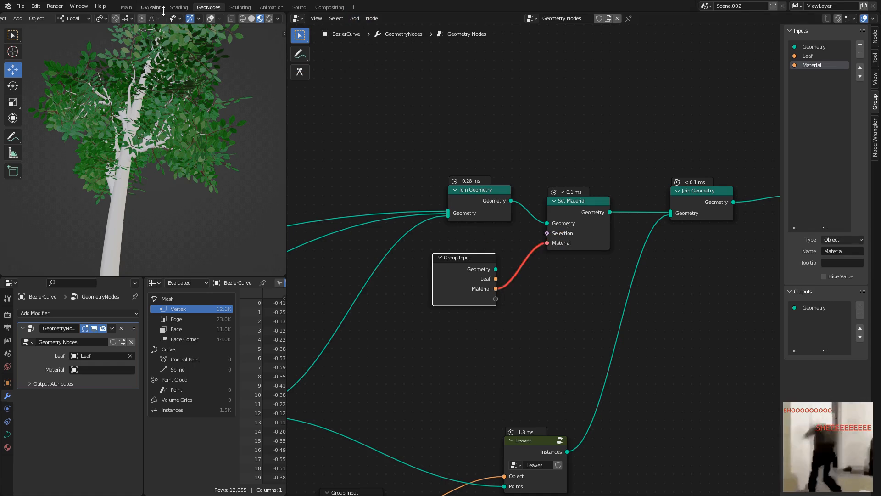
In the Shading workspace, create a material slot on the tree's curve and assign the existing Trunk material to it
left_click(179, 7)
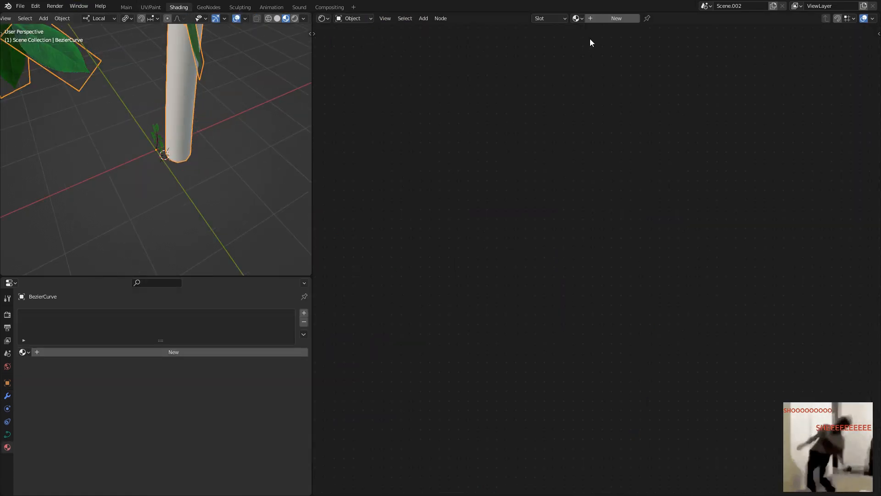
left_click(596, 19)
double_click(592, 17)
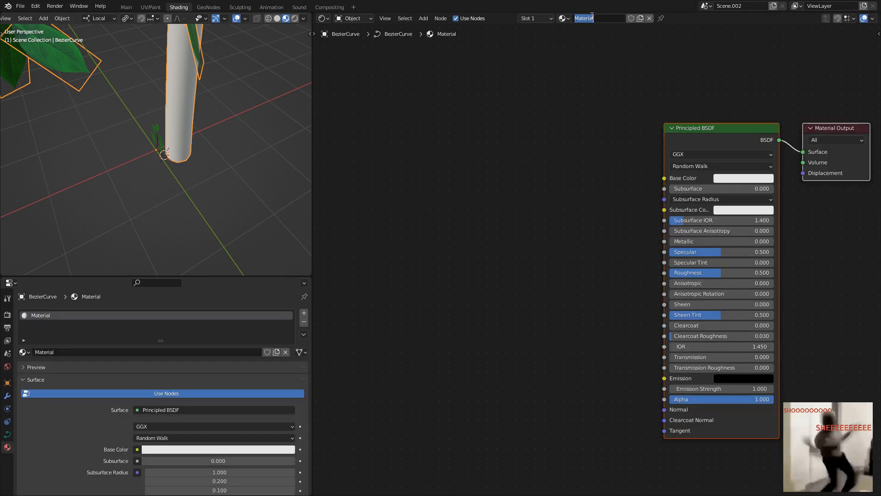
type("Trunk")
key("Escape")
left_click(563, 18)
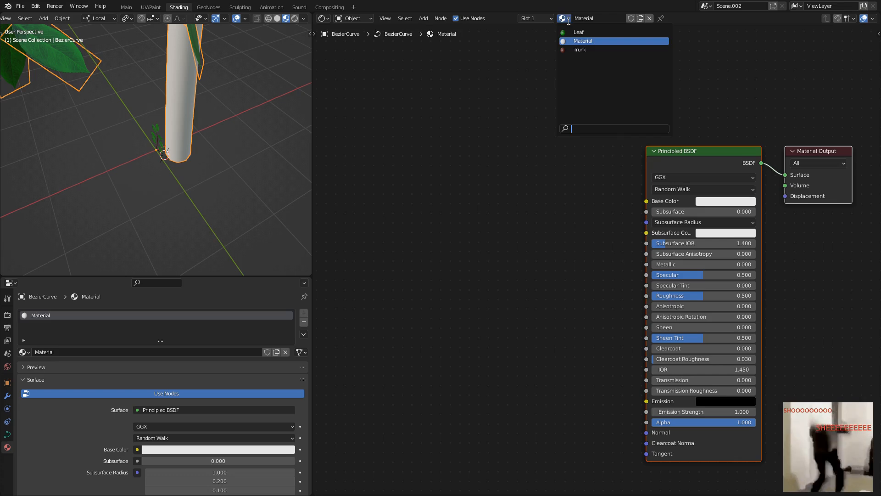
left_click(580, 50)
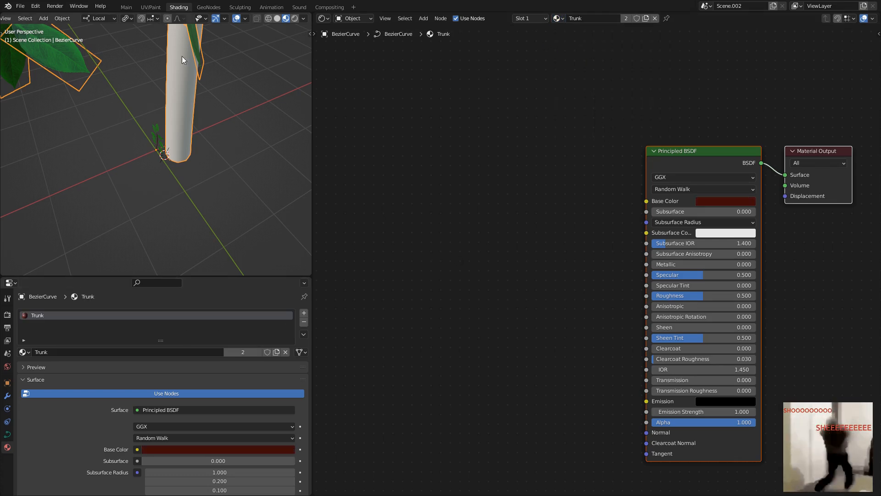
Add an Image Texture node beside the Principled BSDF in the Trunk material
middle_click_drag(176, 127, 200, 114)
scroll(163, 137, "up", 6)
scroll(163, 137, "down", 6)
middle_click_drag(472, 179, 459, 166)
scroll(434, 211, "down", 3)
left_click(480, 220)
key("shift+a")
type("imag")
key("Return")
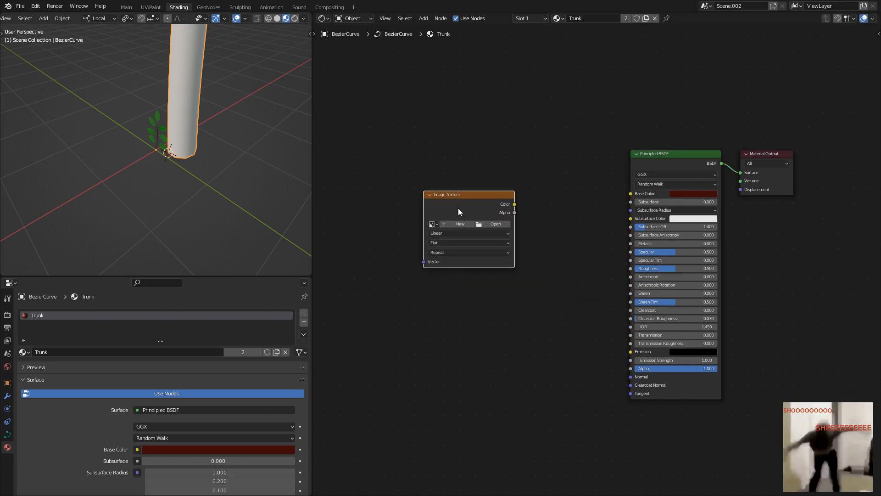
Load Bark001_2K_Color.png from the Bark001 folder into the Image Texture node
scroll(522, 189, "up", 1)
middle_click_drag(522, 189, 547, 220)
left_click(533, 239)
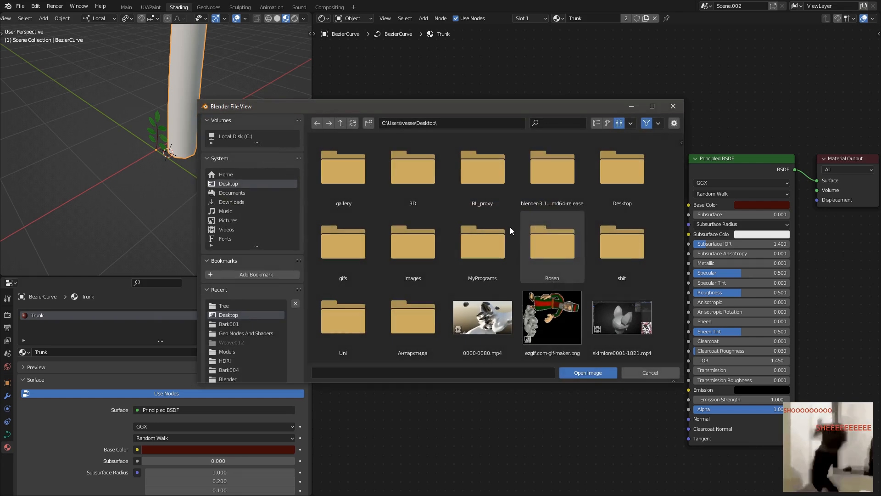
left_click(230, 323)
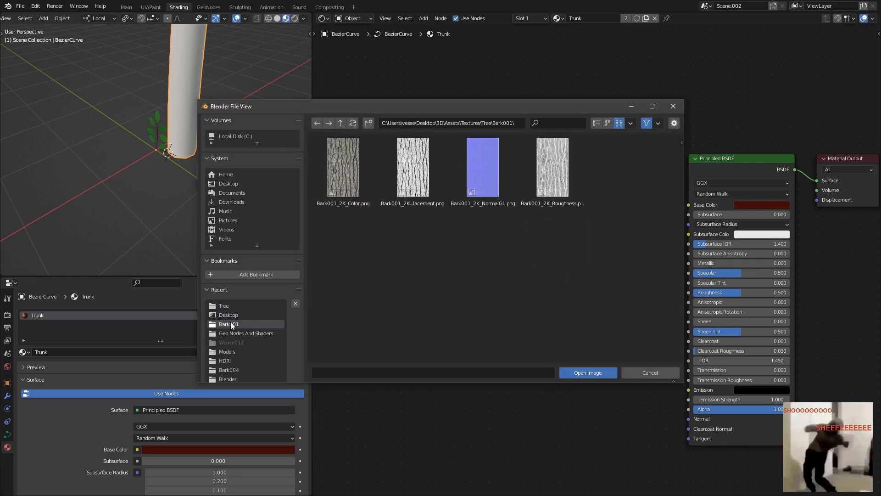
double_click(348, 167)
scroll(447, 203, "up", 1)
View the ambientCG texture website in Chrome and return to Blender
key("super")
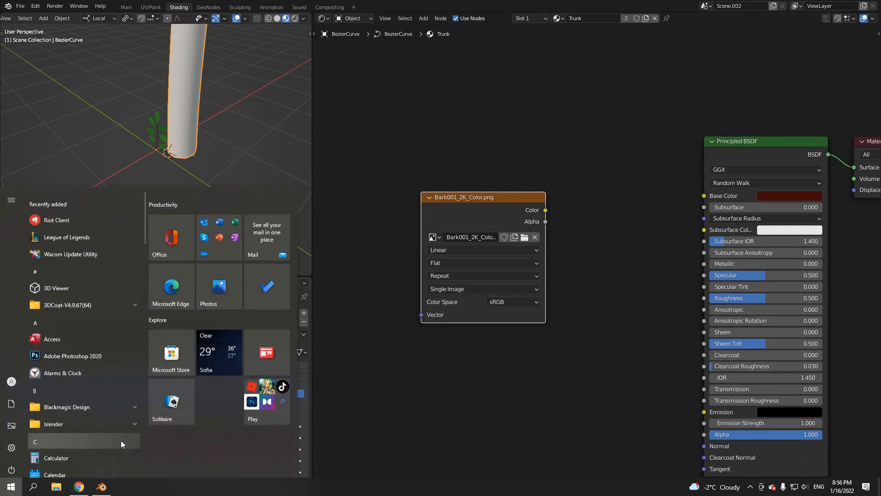
left_click(80, 486)
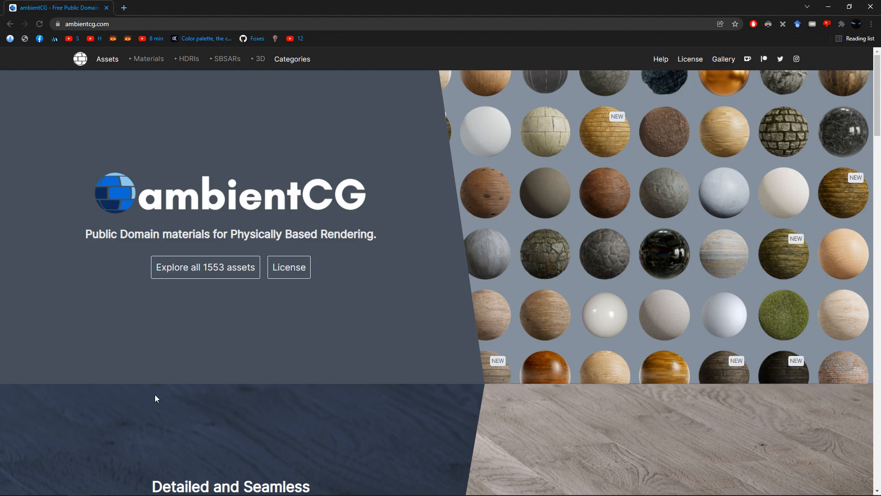
left_click(103, 485)
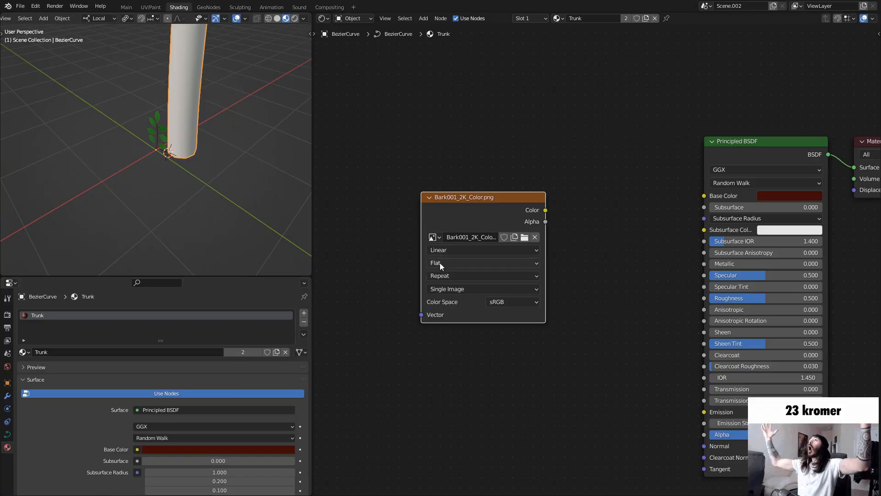
Connect the bark image's Color output to the Base Color of the Principled BSDF
middle_click_drag(467, 194, 446, 206)
left_click_drag(525, 221, 682, 208)
scroll(384, 145, "down", 1)
middle_click_drag(213, 79, 148, 55, "shift")
scroll(163, 100, "down", 4)
middle_click_drag(163, 100, 178, 151, "shift")
middle_click_drag(178, 193, 174, 123, "shift")
scroll(176, 129, "up", 3)
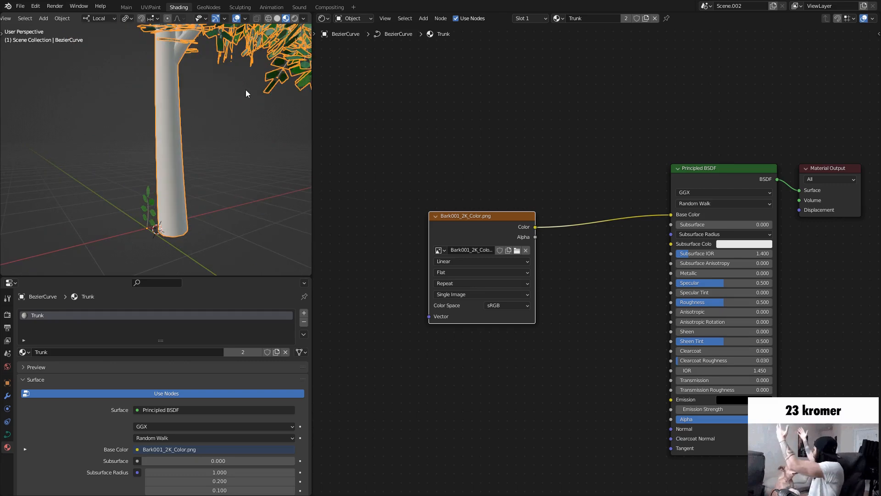
Return to the GeoNodes workspace and change the Material group input's type to Material
left_click(208, 7)
scroll(447, 172, "down", 3)
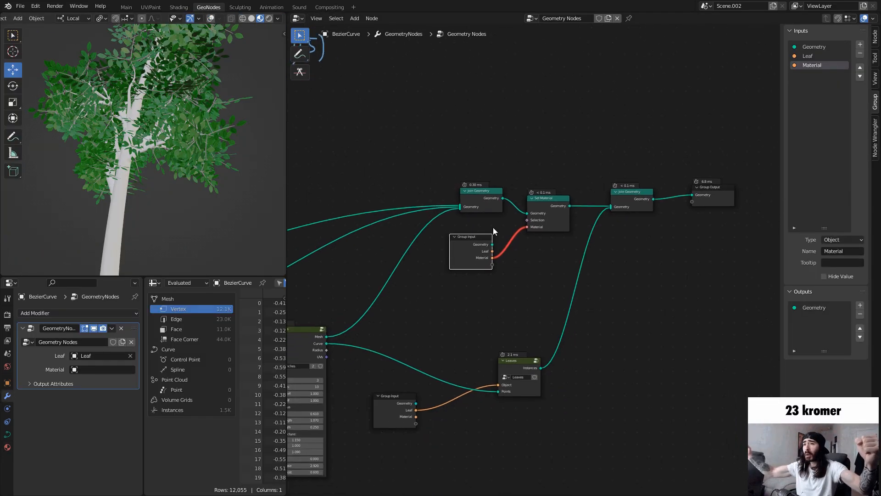
scroll(486, 239, "up", 2)
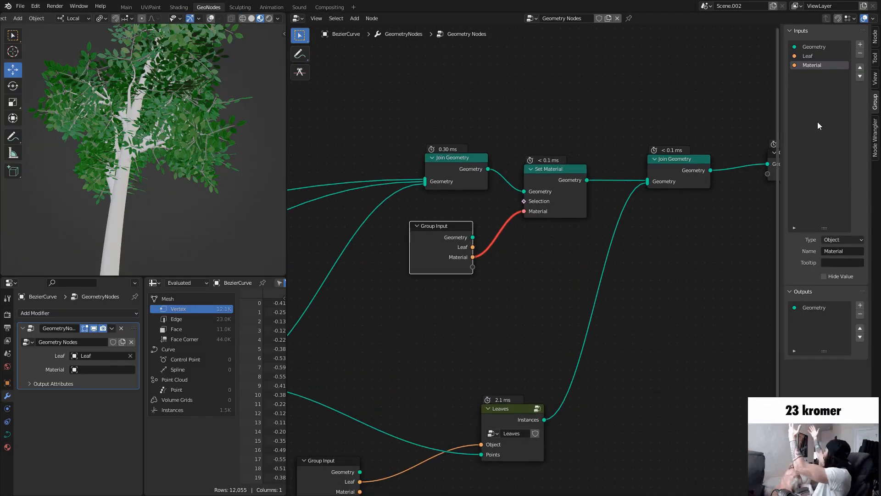
left_click(840, 240)
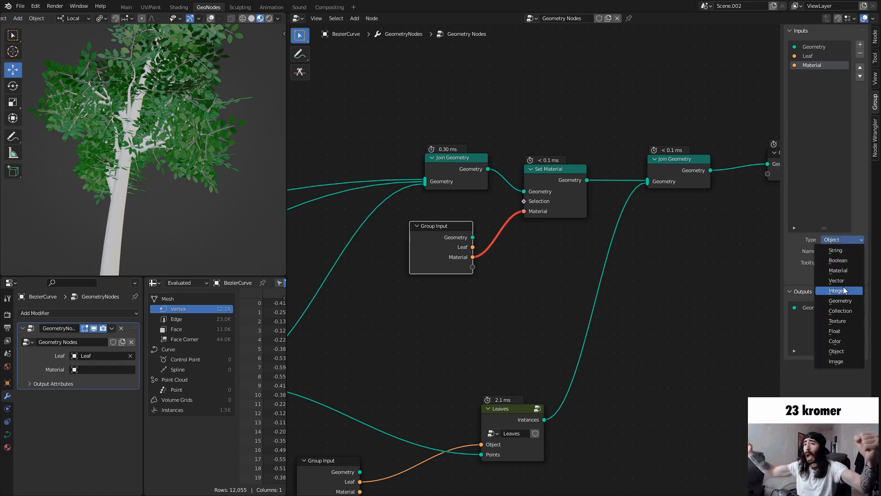
left_click(848, 270)
Examine the Branches nodes' outputs, including UVs, and how they feed through the node tree to the Group Output
middle_click_drag(519, 270, 758, 115)
middle_click_drag(525, 236, 604, 236)
scroll(555, 246, "up", 5)
middle_click_drag(553, 247, 762, 264)
middle_click_drag(523, 234, 737, 254)
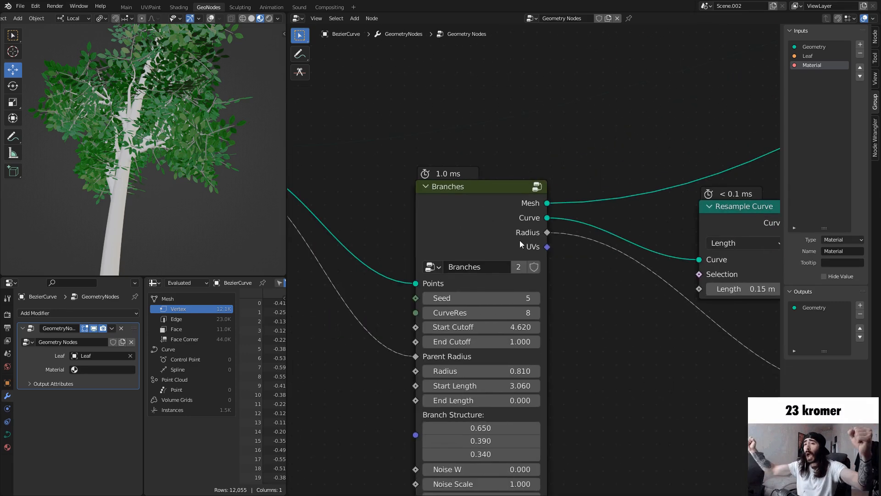
middle_click_drag(523, 242, 725, 256)
middle_click_drag(515, 218, 558, 219)
scroll(561, 219, "down", 8)
scroll(561, 219, "down", 4)
middle_click_drag(539, 182, 332, 170)
middle_click_drag(533, 192, 412, 224)
Add a Vector Math node set to Add below the Group Output and place a duplicate of it beside the original
key("shift+a")
type("s")
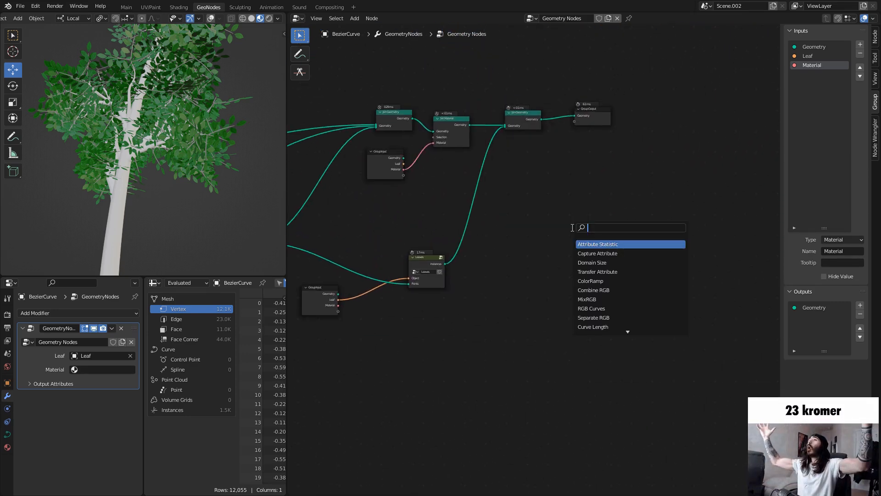
type("vec")
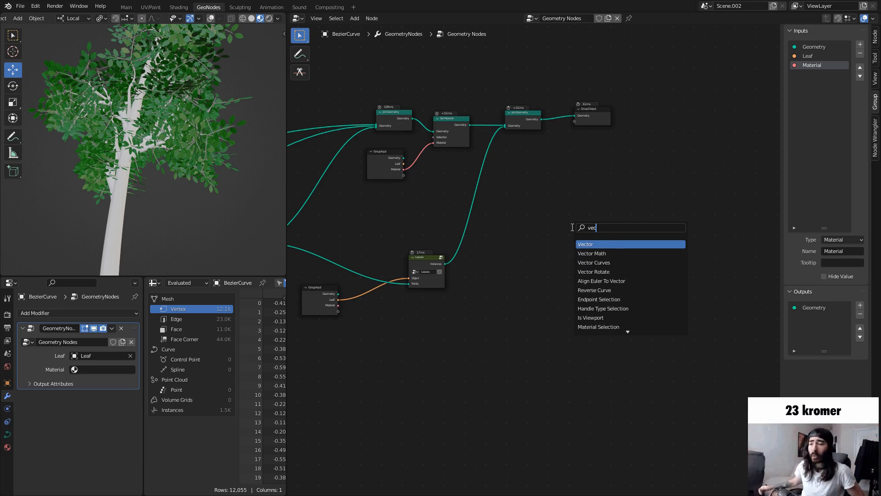
left_click(620, 253)
left_click(584, 211)
left_click_drag(552, 188, 528, 183)
scroll(528, 184, "up", 2)
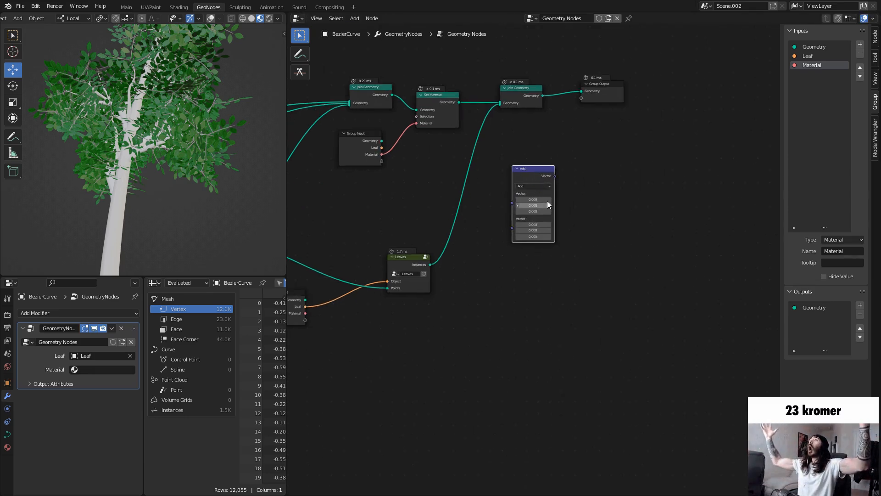
middle_click_drag(524, 173, 499, 222)
key("shift+d")
left_click(555, 257)
Sum the UVs outputs of the trunk and both Branches nodes by wiring them through the two chained Add nodes
middle_click_drag(326, 252, 534, 247)
scroll(461, 239, "down", 2)
middle_click_drag(448, 238, 551, 223)
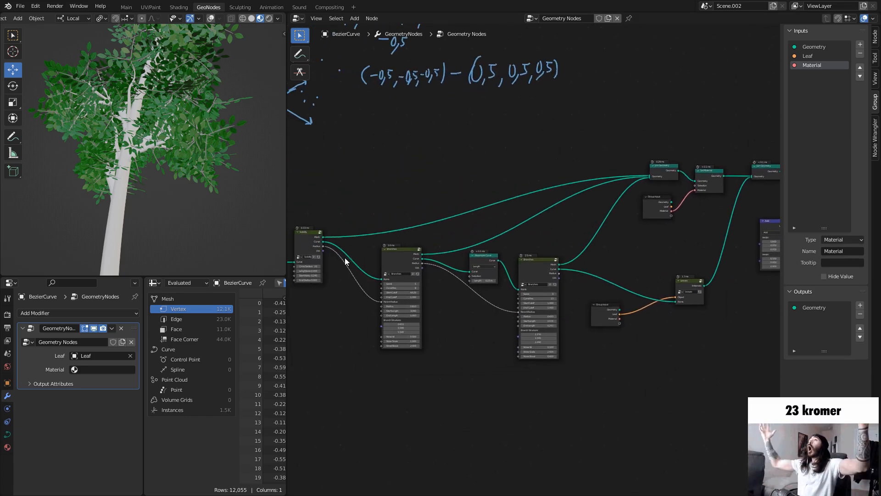
left_click_drag(323, 252, 762, 244)
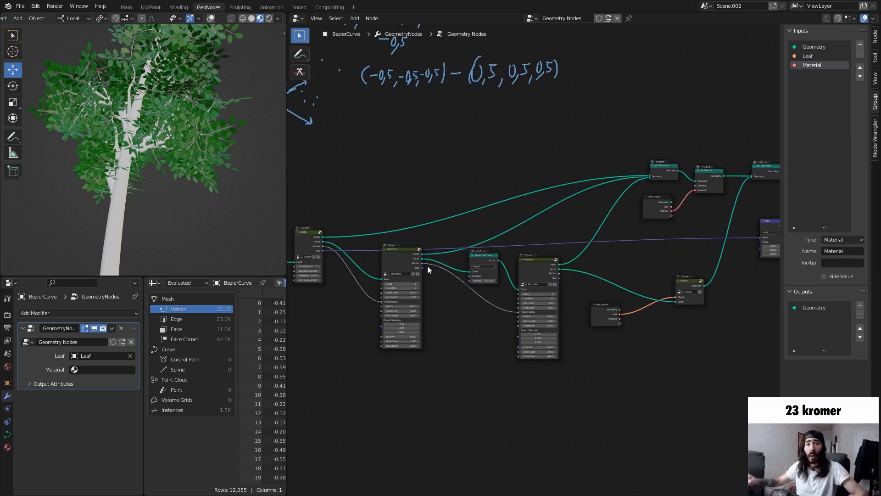
left_click_drag(423, 267, 761, 250)
middle_click_drag(730, 257, 482, 262)
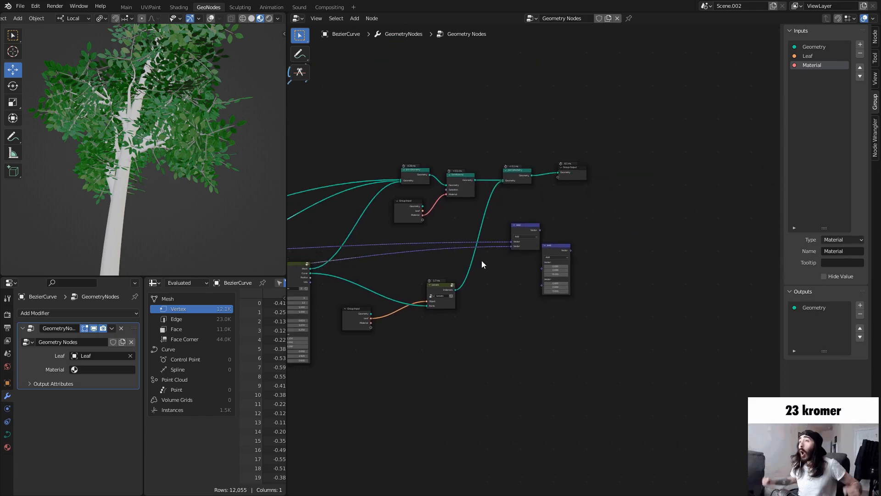
left_click_drag(310, 282, 545, 285)
mouse_move(555, 249)
left_mouse_down()
mouse_move(576, 228)
mouse_move(559, 238)
mouse_move(563, 247)
left_mouse_up()
scroll(571, 269, "up", 5)
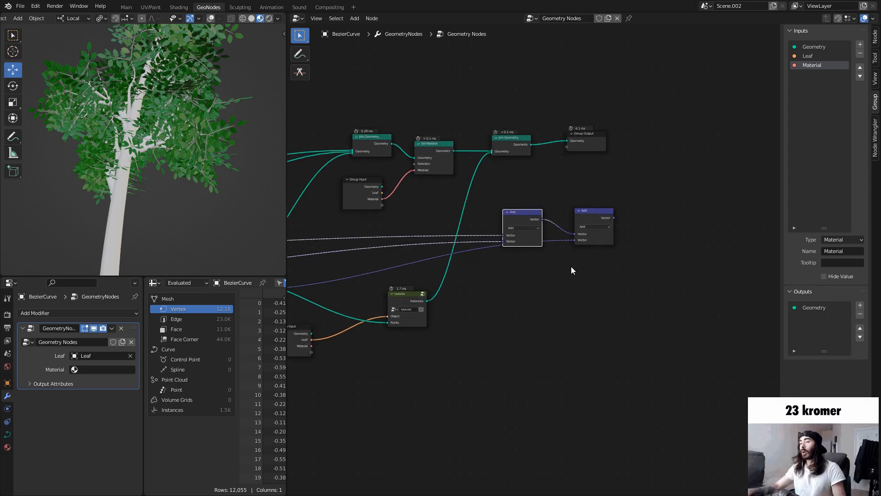
Arrange the two Add nodes and combine them into a node group named UV Sum
left_click_drag(526, 210, 530, 196)
left_click_drag(610, 214, 599, 229)
left_click_drag(651, 306, 498, 185)
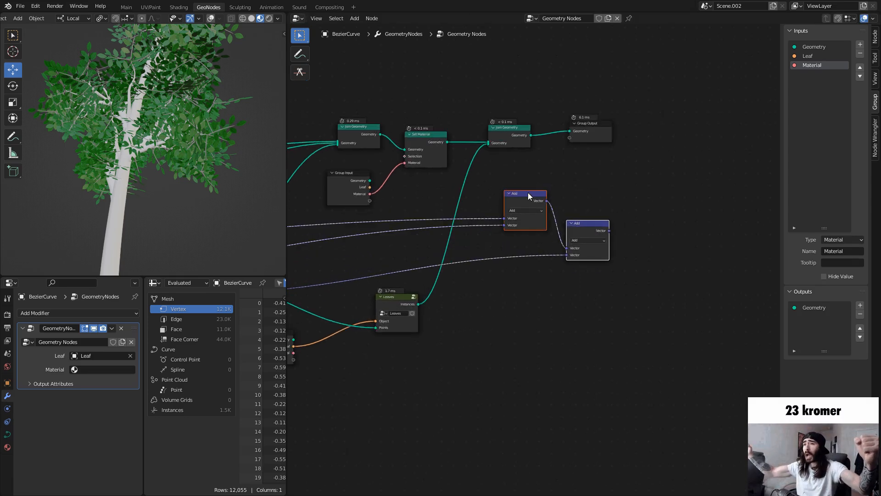
key("ctrl+g")
key("Tab")
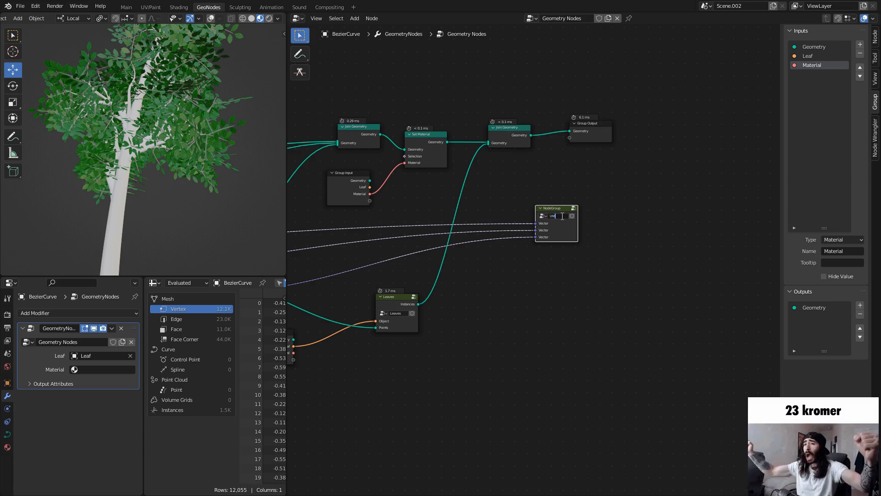
Open the UV Sum group for editing and add an output socket to it
key("Tab")
left_click(595, 235)
left_click(861, 258)
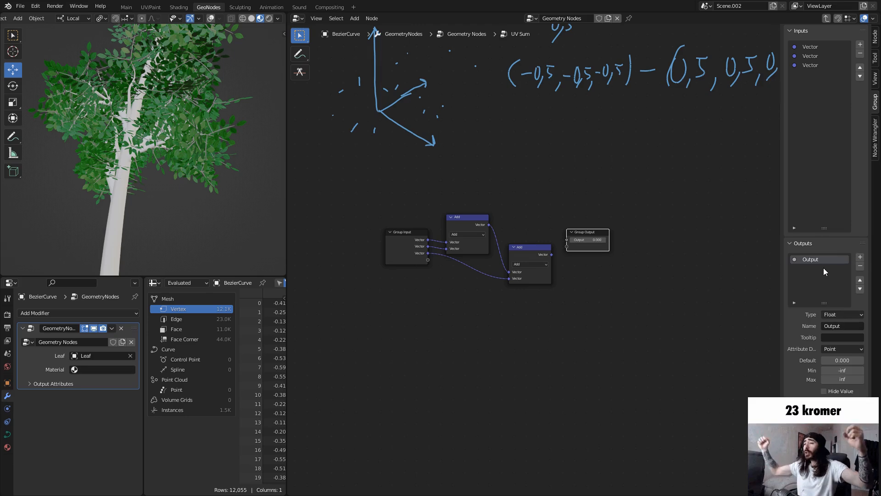
Make the UV Sum group's output a Vector named UVs and connect the second Add node's result to it
left_click(850, 315)
left_click(840, 379)
double_click(811, 259)
type("UVs")
key("Return")
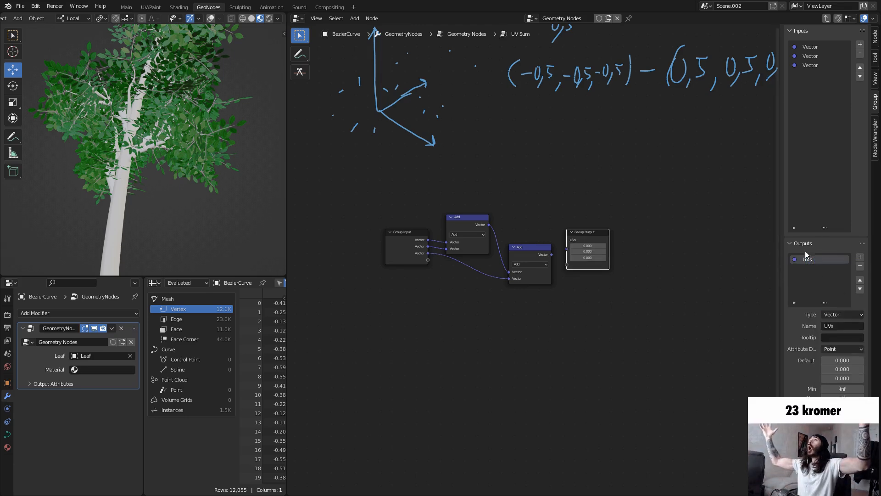
left_click_drag(552, 254, 561, 253)
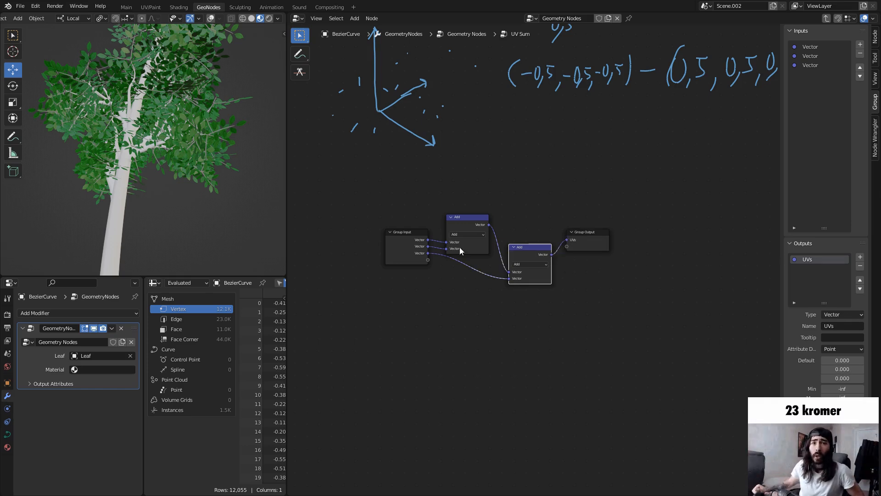
Leave the UV Sum group and connect its UVs result to a new output on the main Group Output node
key("Tab")
left_click_drag(583, 214, 536, 222)
middle_click_drag(540, 182, 538, 225)
scroll(538, 256, "up", 2)
left_click_drag(537, 260, 644, 171)
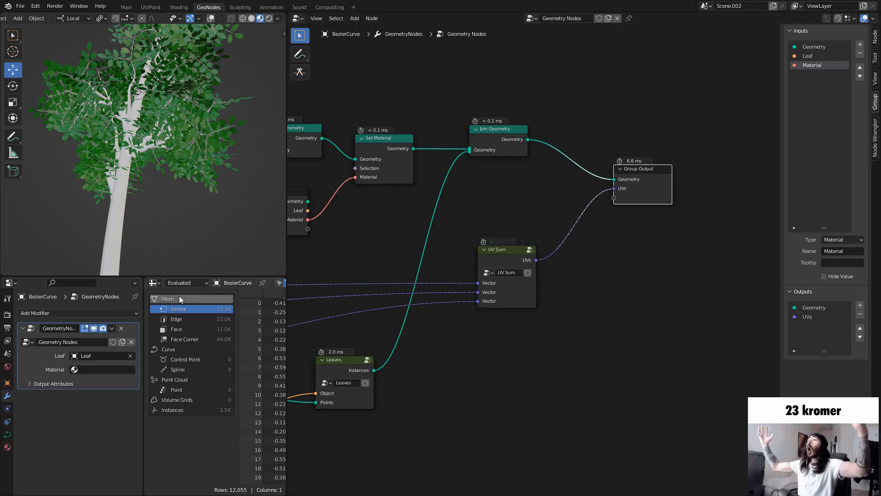
Set the modifier's UVs output attribute name to UVs
left_click(34, 385)
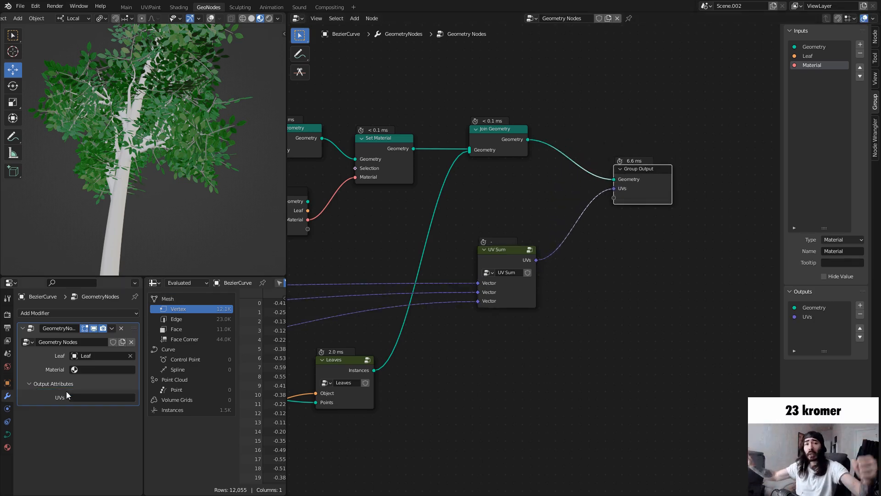
left_click(84, 396)
type("UVs")
key("Return")
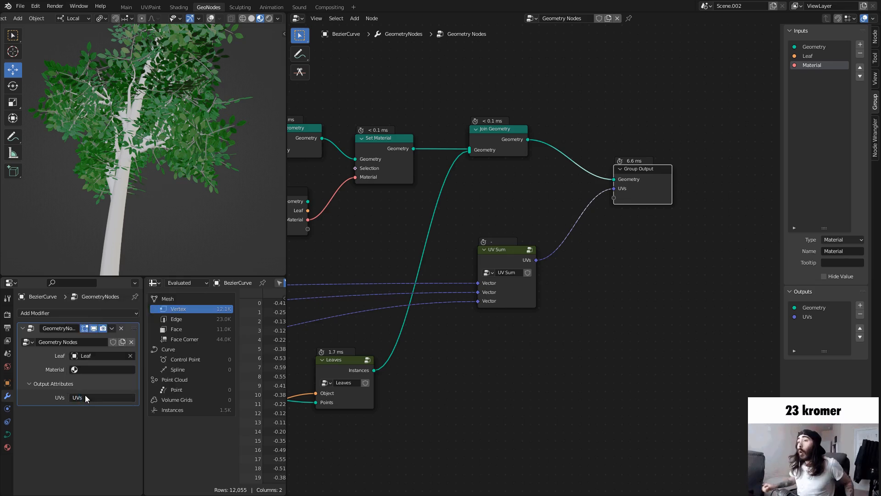
In the Trunk material's shader, add an Attribute node named UVs and feed its Vector output into the bark color texture
left_click(179, 7)
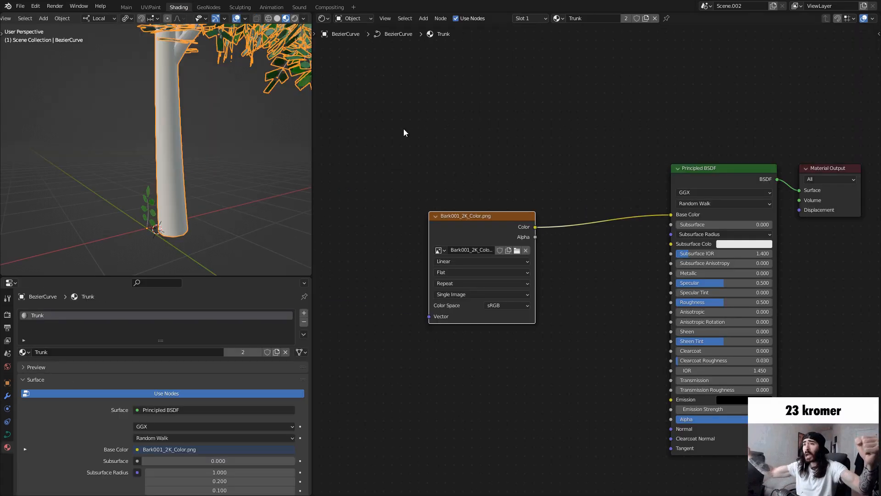
middle_click_drag(427, 212, 500, 173)
middle_click_drag(445, 161, 541, 191)
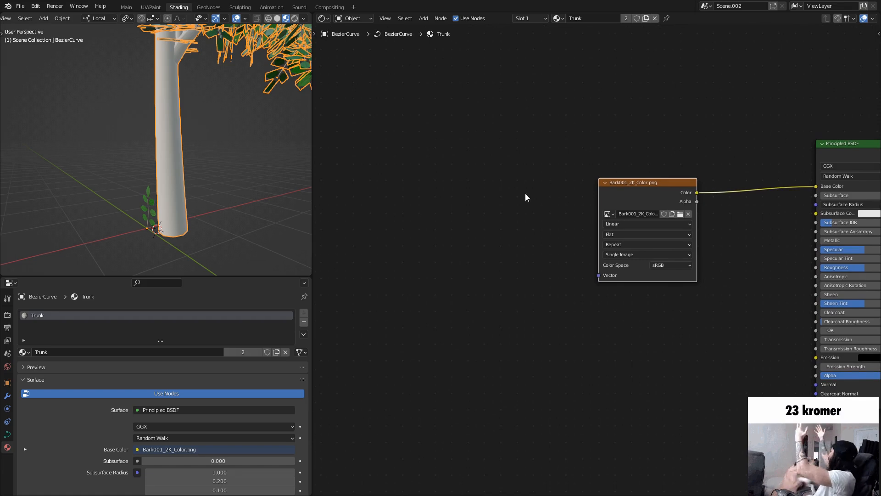
key("shift+a")
left_click(471, 234)
type("att")
key("Return")
left_click(484, 243)
scroll(470, 324, "up", 1)
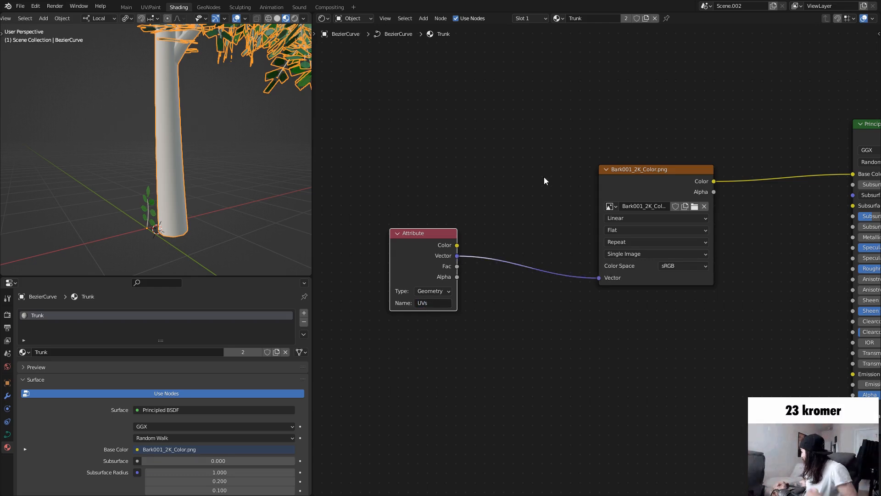
Move the Attribute node closer to the bark color texture node
middle_click_drag(571, 204, 448, 223)
mouse_move(224, 172)
middle_mouse_down()
mouse_move(232, 149)
mouse_move(227, 176)
middle_mouse_up()
scroll(445, 246, "down", 1)
scroll(232, 374, "down", 4)
scroll(238, 365, "up", 4)
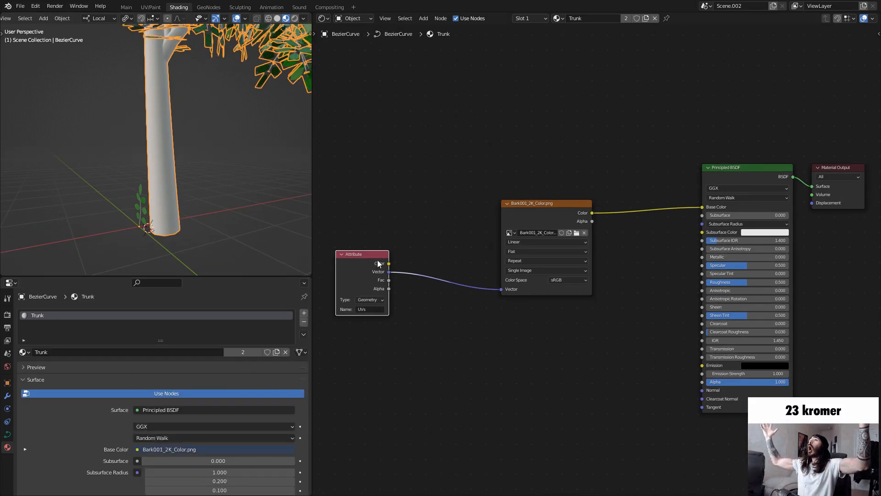
left_click_drag(377, 264, 415, 267)
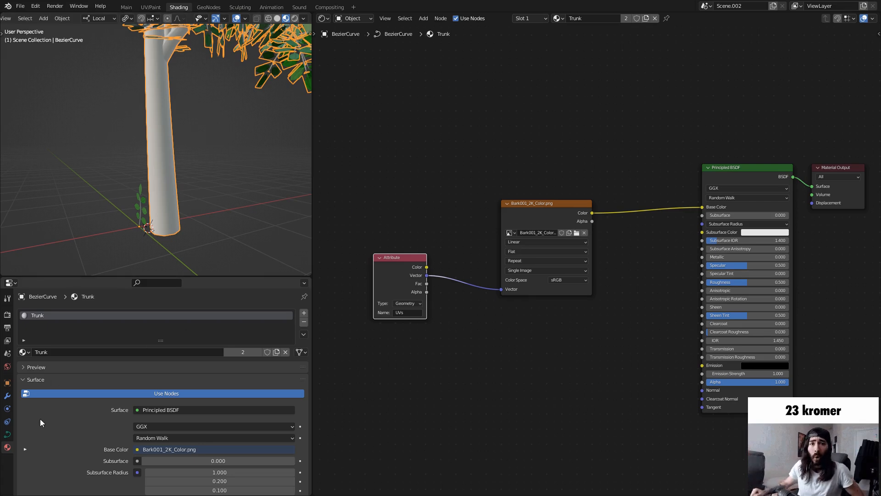
Assign the Trunk material to the Material input of the tree's Geometry Nodes modifier
left_click(8, 395)
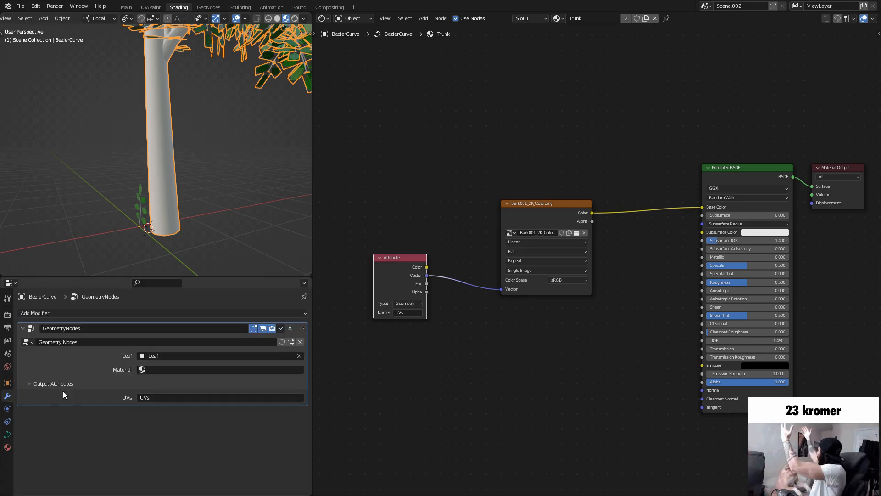
left_click(152, 371)
left_click(168, 409)
middle_click_drag(200, 182, 179, 209)
scroll(98, 185, "down", 2)
scroll(173, 198, "up", 4)
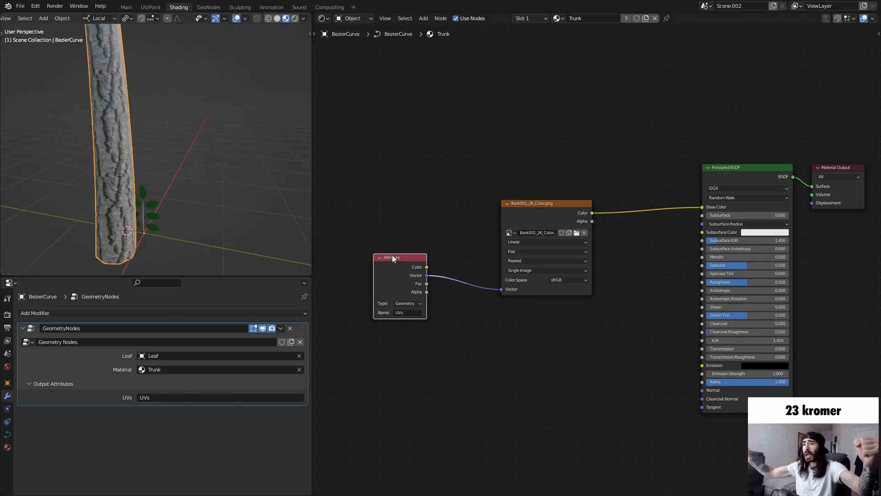
Move the Attribute node away and insert a Mapping node between it and the bark color texture
middle_click_drag(421, 268, 562, 285)
left_click_drag(553, 281, 475, 283)
left_click(569, 254)
key("shift+a")
type("smapp")
key("Return")
left_click(551, 252)
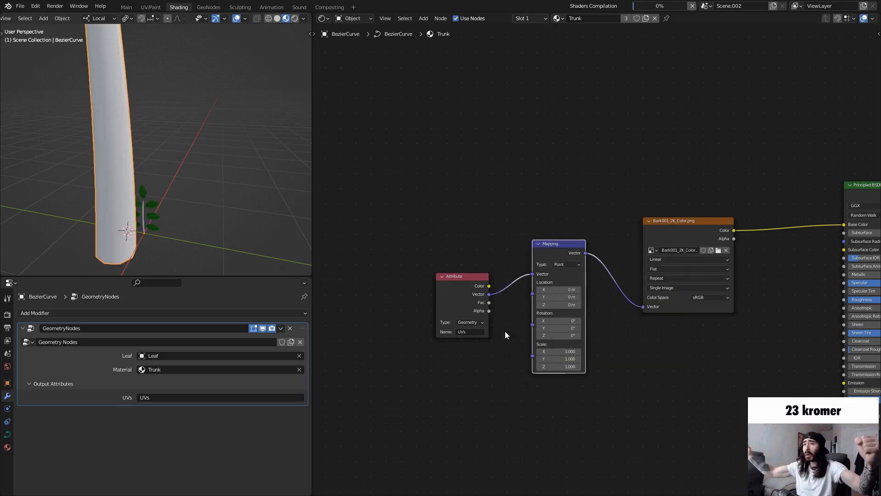
Set the Mapping node's X, Y and Z scale to 1.770
scroll(507, 332, "up", 1)
middle_click_drag(530, 377, 543, 339)
scroll(542, 339, "up", 1)
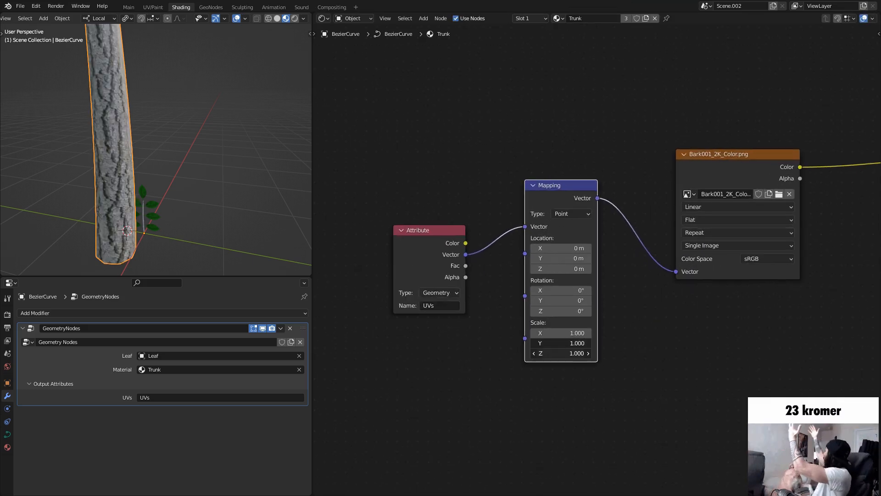
left_click_drag(565, 353, 636, 353)
middle_click_drag(179, 172, 7, 160)
middle_click_drag(230, 162, 210, 161)
scroll(210, 161, "down", 2)
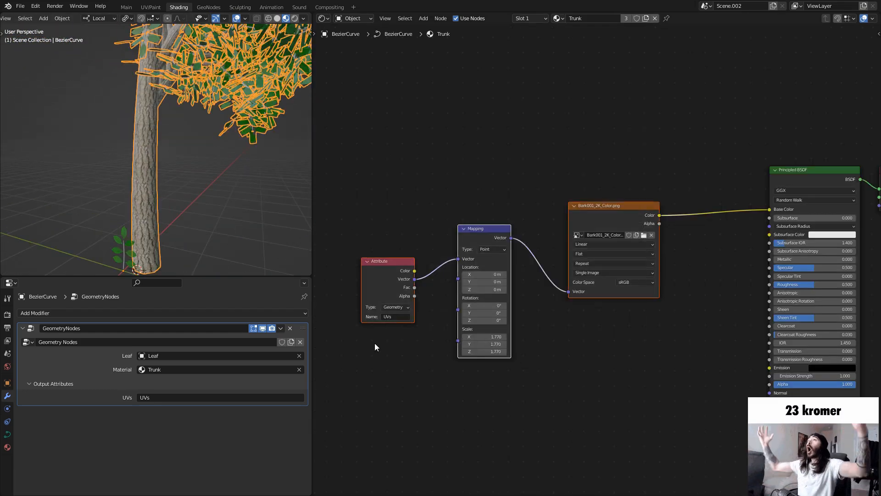
Shift the texture nodes away from the Principled BSDF and insert a MixRGB node on the Base Color link
key("g")
left_click(338, 336)
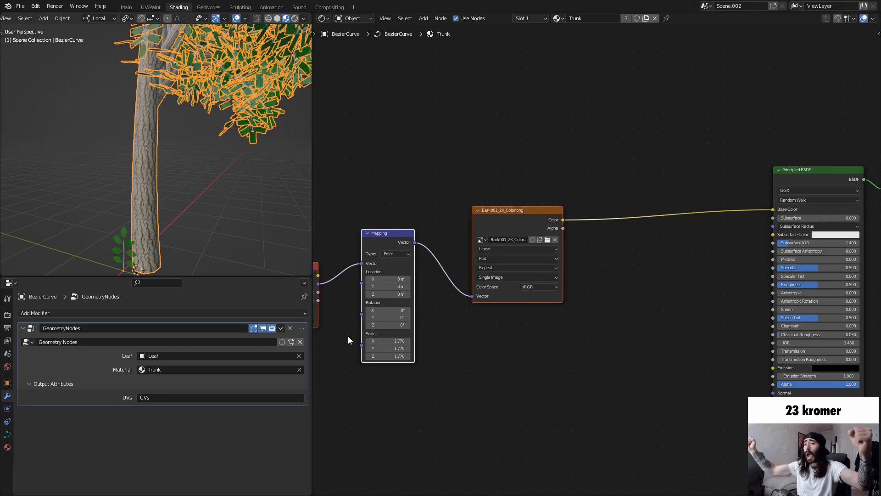
key("g")
left_click(512, 274)
key("shift+a")
type("mix")
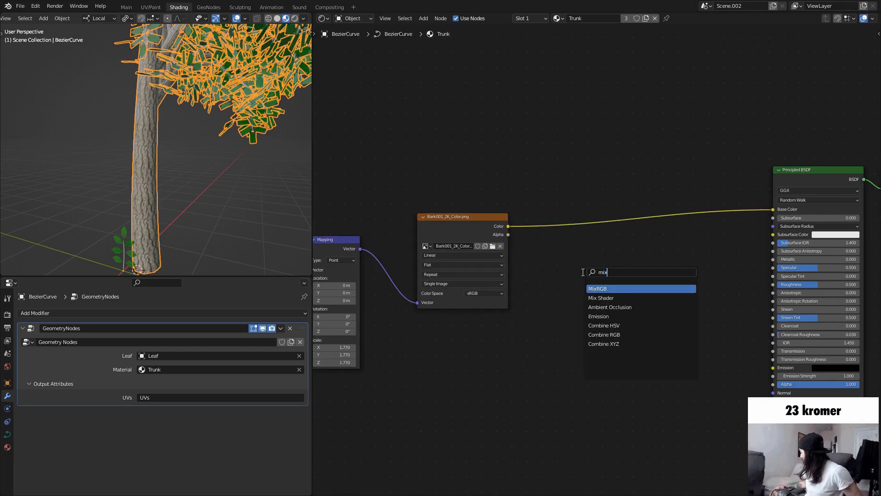
key("Return")
left_click(625, 255)
scroll(624, 255, "up", 3)
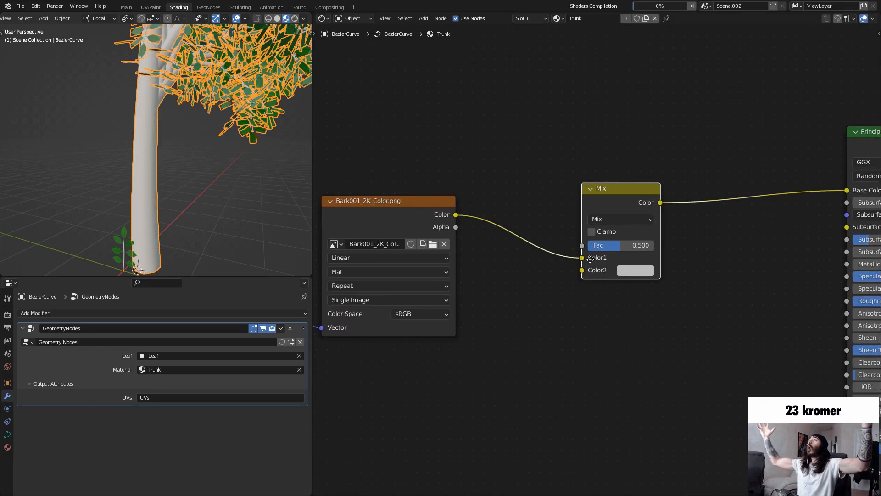
Move the bark color link to the mix node's Color2, and set its blend mode to Multiply with factor 1.000
left_click_drag(549, 265, 550, 277)
left_click(584, 227)
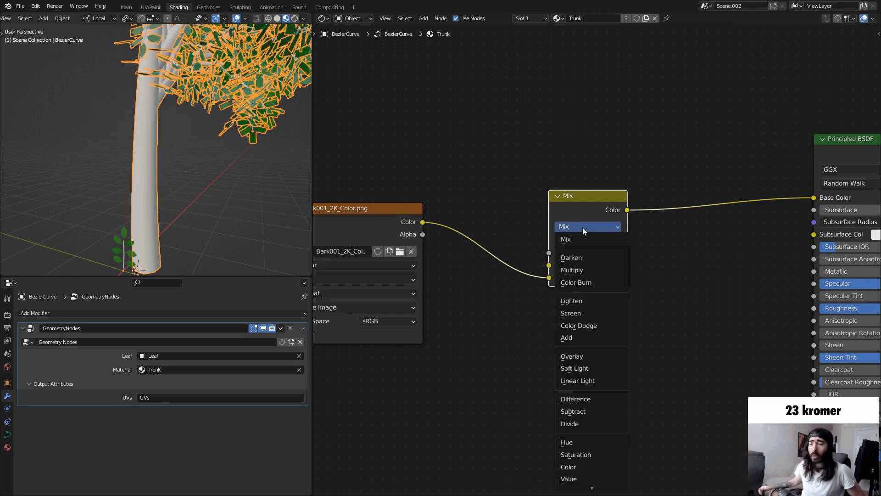
key("Return")
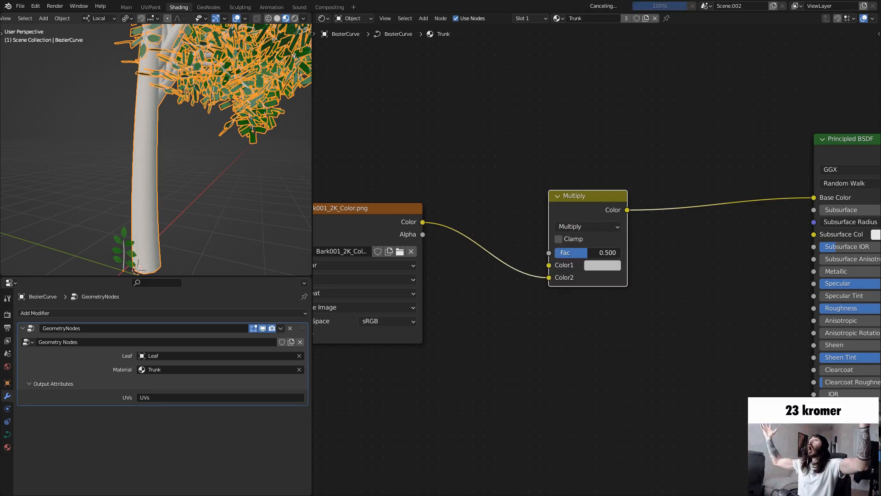
left_click_drag(588, 253, 624, 253)
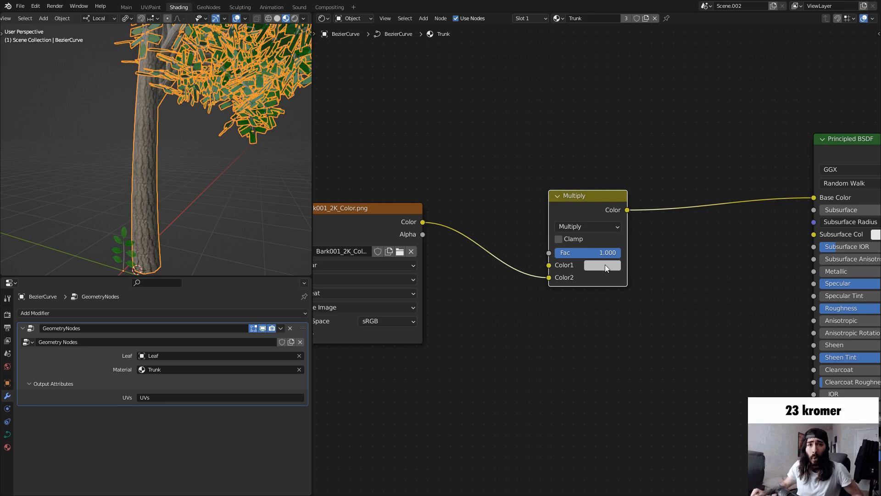
Set the Multiply node's Color1 to a salmon-red tint and check the bark on the trunk
left_click(603, 266)
left_click_drag(679, 131, 681, 105)
left_click(630, 163)
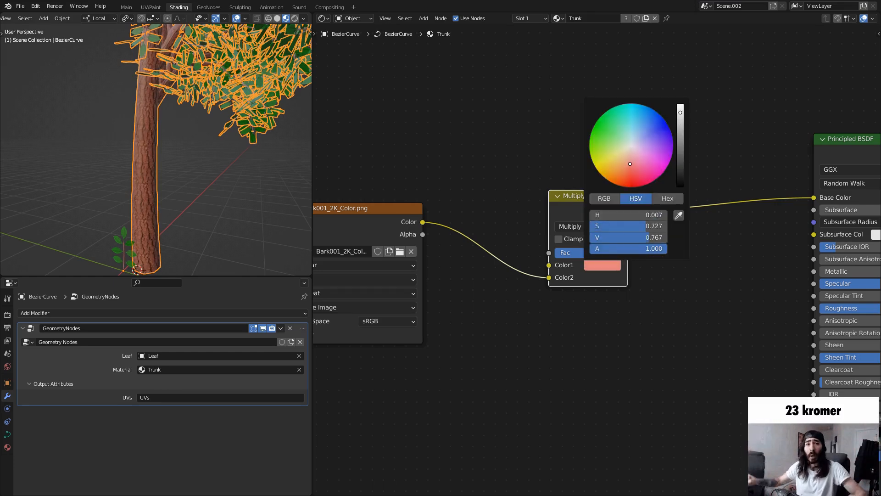
middle_click_drag(189, 172, 151, 173)
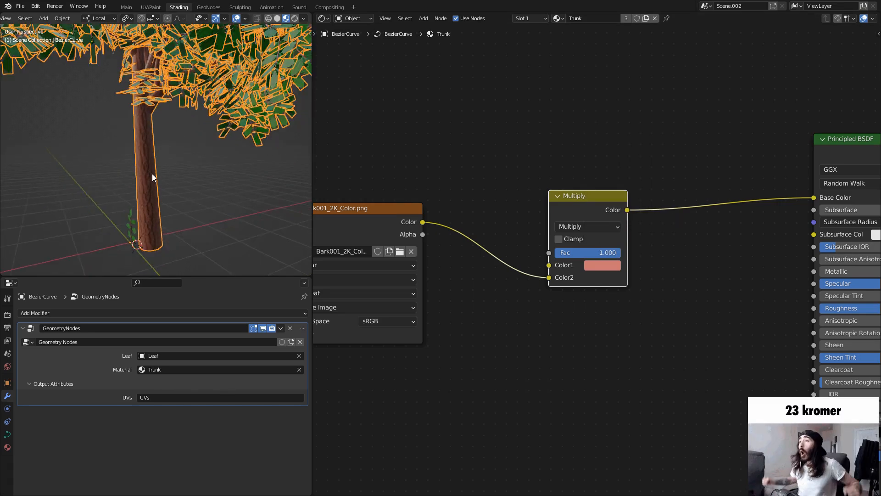
scroll(150, 174, "down", 1)
scroll(203, 94, "down", 2)
key("alt+shift+z")
middle_click_drag(202, 94, 136, 158)
key("alt+shift+z")
scroll(164, 179, "up", 4)
Duplicate the bark color texture node twice and place the copies below the original
middle_click_drag(543, 303, 586, 247)
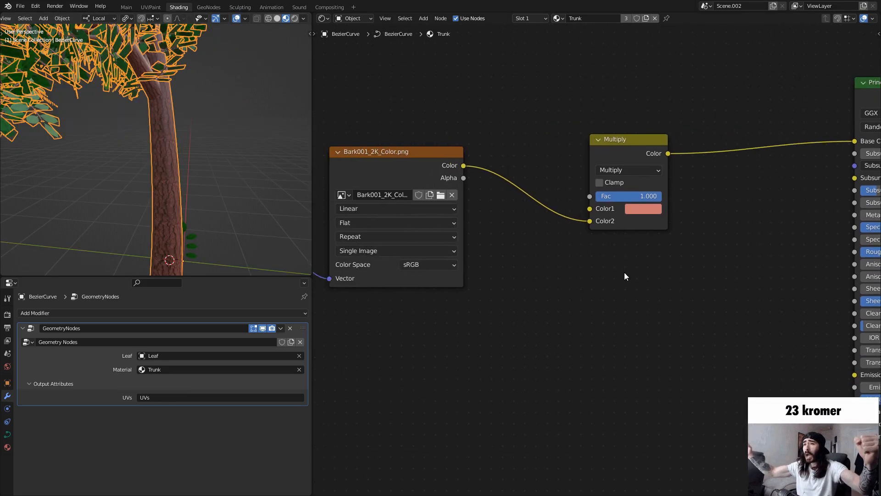
scroll(640, 269, "down", 5)
left_click_drag(462, 191, 467, 178)
key("shift+d")
left_click(521, 324)
key("shift+d")
left_click(556, 444)
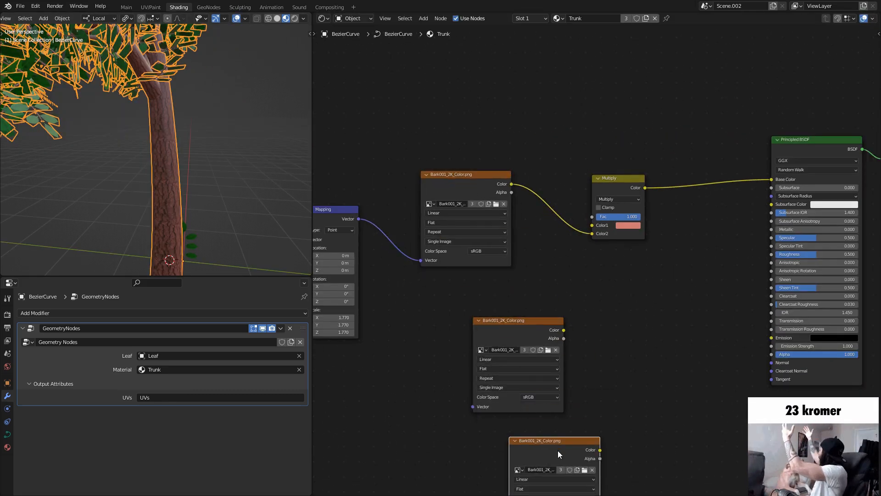
Load Bark001_2K_Displacement.png into the first duplicated texture node
left_click(547, 349)
left_click(406, 181)
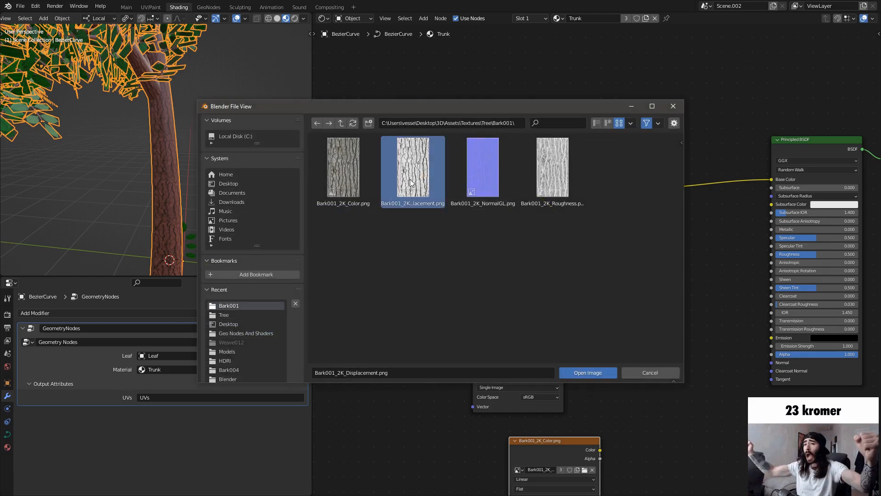
double_click(417, 182)
Load Bark001_2K_NormalGL.png into the first duplicated texture node
left_click(548, 350)
double_click(486, 193)
scroll(566, 315, "down", 3)
key("shift+a")
type("snor")
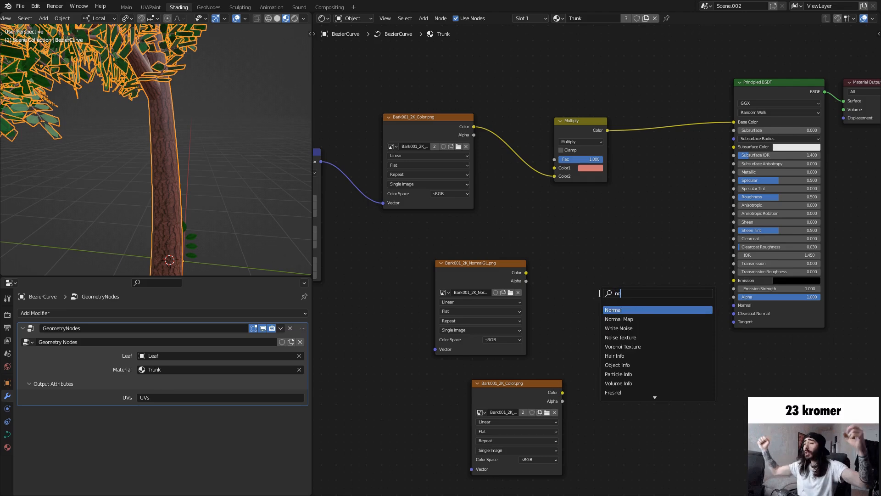
key("Return")
left_click(608, 285)
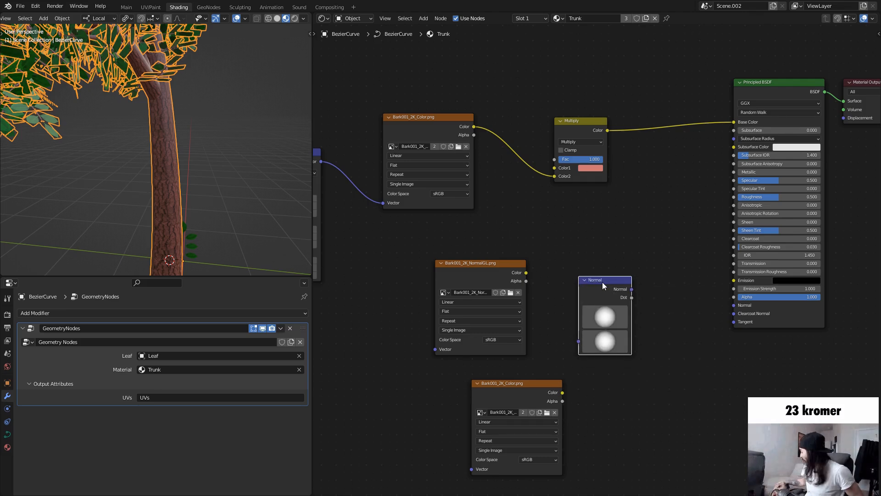
key("x")
Add a Normal Map node, feed it the NormalGL texture's color, and connect it to the Principled BSDF's Normal input
key("shift+a")
type("s")
type("nor")
key("Down")
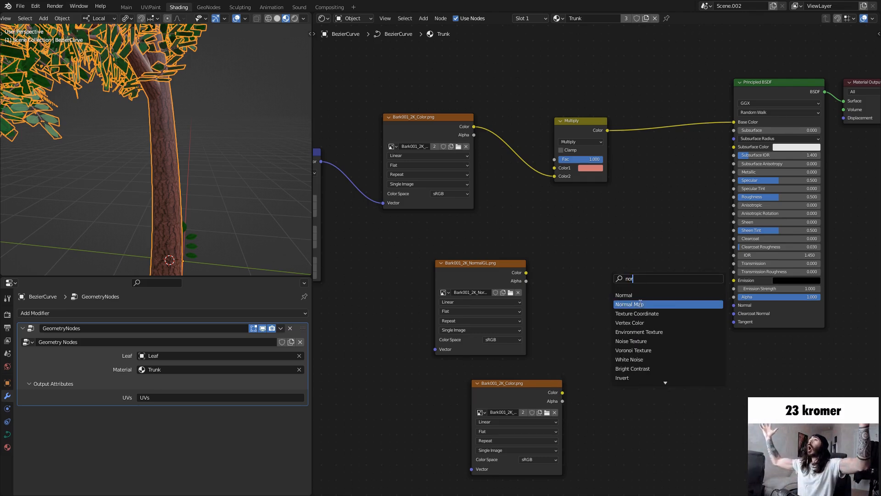
key("Return")
left_click(616, 288)
scroll(606, 276, "up", 2)
left_click_drag(582, 335, 584, 321)
left_click_drag(660, 283, 784, 321)
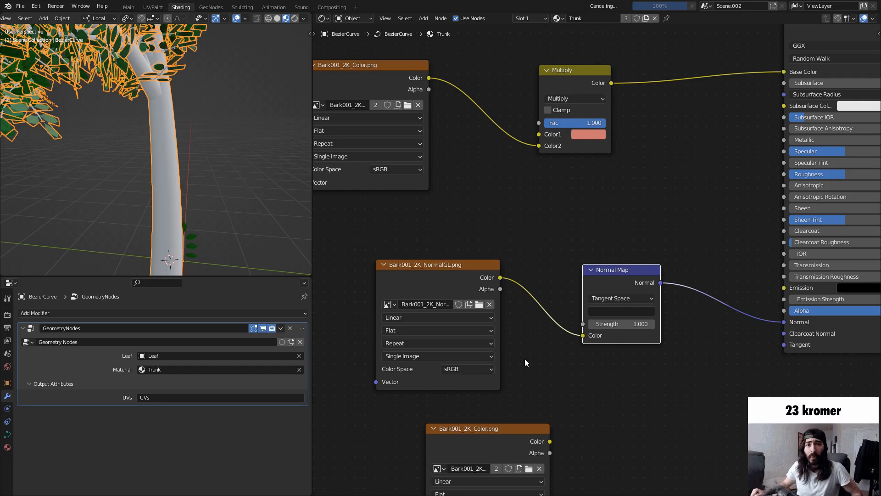
Load Bark001_2K_Roughness.png into the second duplicated texture node and move it closer to the normal texture
scroll(531, 352, "down", 1)
left_click(538, 438)
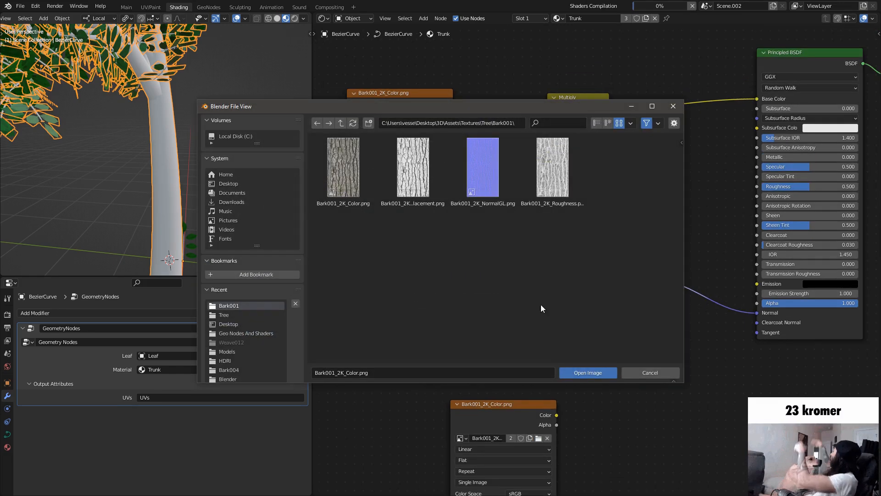
double_click(563, 197)
left_click_drag(526, 414, 495, 393)
Set the color space of the NormalGL and Roughness textures to Raw
middle_click_drag(508, 387, 534, 296)
scroll(533, 298, "up", 2)
left_click(497, 259)
left_click(481, 325)
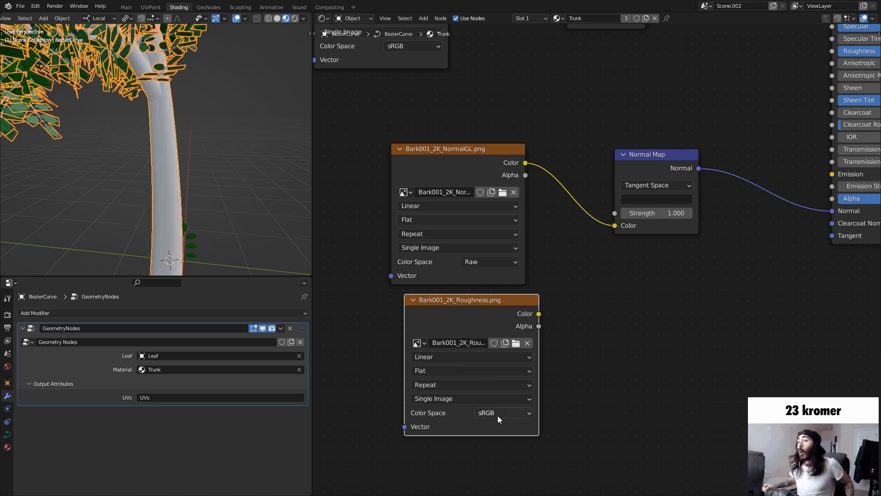
left_click(498, 414)
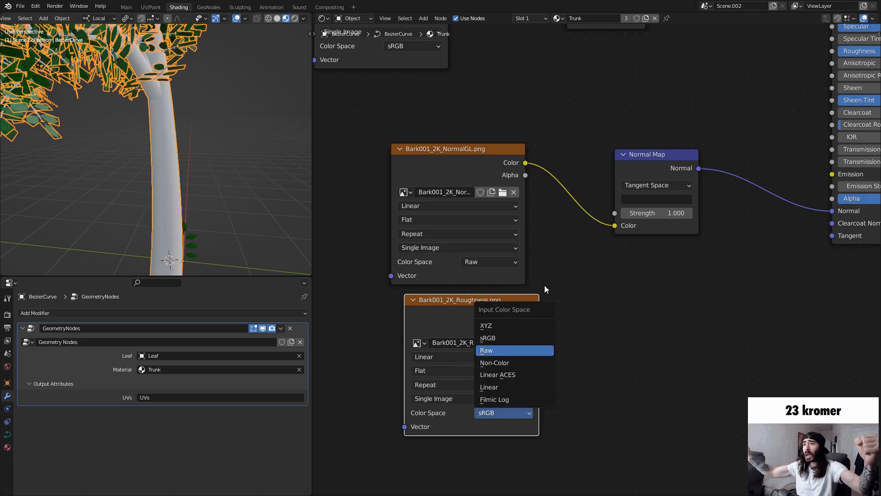
left_click(496, 348)
Connect the roughness texture's color to the Principled BSDF's Roughness input and check the trunk
middle_click_drag(558, 284, 467, 398)
scroll(501, 365, "down", 4)
left_click_drag(464, 395, 678, 202)
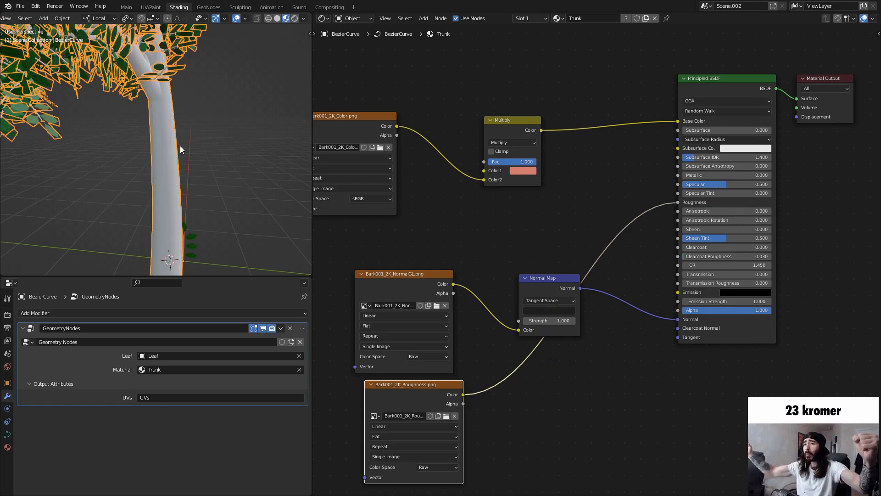
middle_click_drag(192, 140, 206, 151)
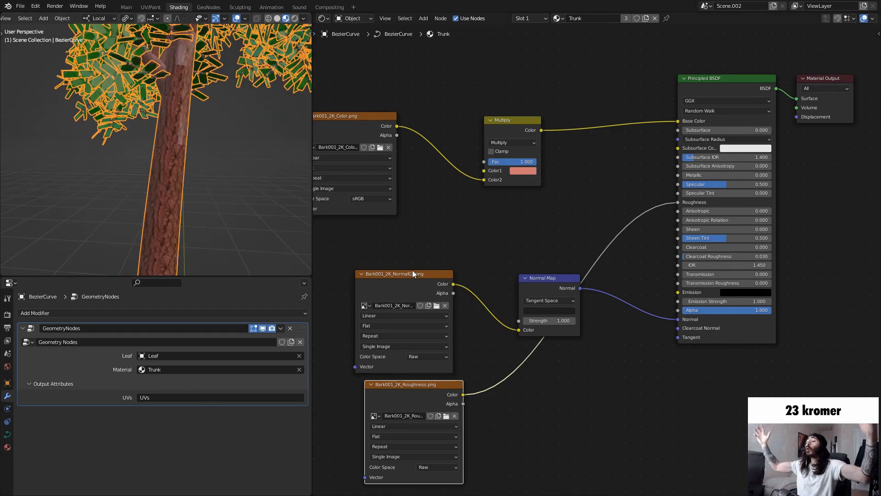
Spread out the bark texture nodes and feed the Mapping node's vector output into both the NormalGL and Roughness textures
middle_click_drag(452, 257, 609, 210)
left_click_drag(567, 273, 572, 245)
left_click_drag(566, 339, 526, 337)
middle_click_drag(420, 183, 479, 143)
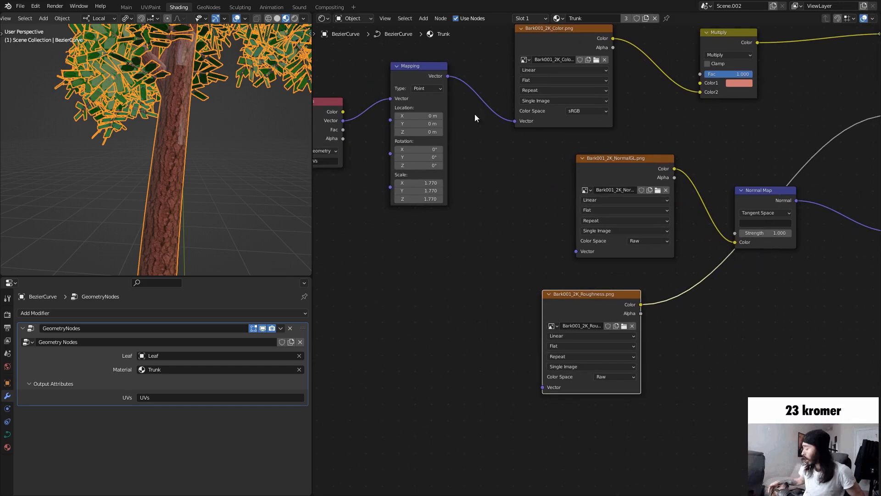
left_click_drag(447, 77, 575, 247)
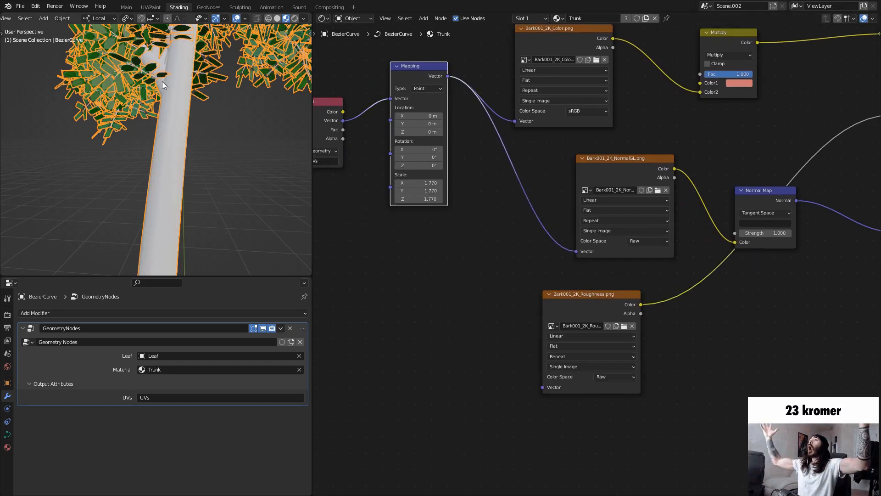
left_click_drag(447, 76, 543, 387)
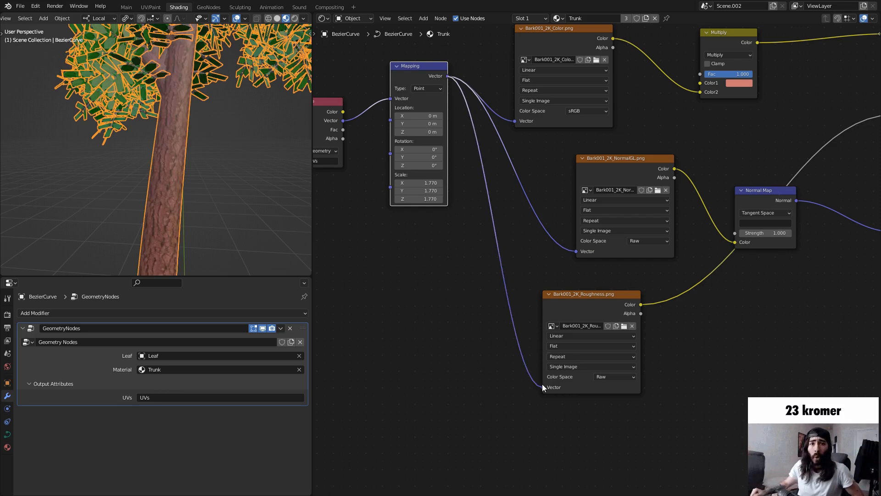
Move the Attribute and Mapping nodes down beside the three bark textures and check the whole tree
middle_click_drag(444, 202, 512, 296)
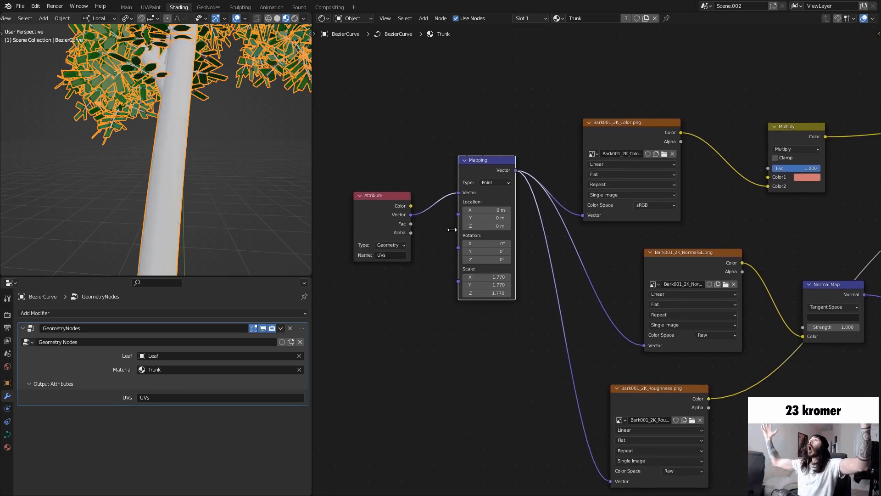
key("g")
left_click(532, 464)
middle_click_drag(248, 137, 136, 148)
scroll(147, 176, "down", 3)
scroll(146, 177, "up", 2)
key("alt+shift+z")
key("alt+shift+z")
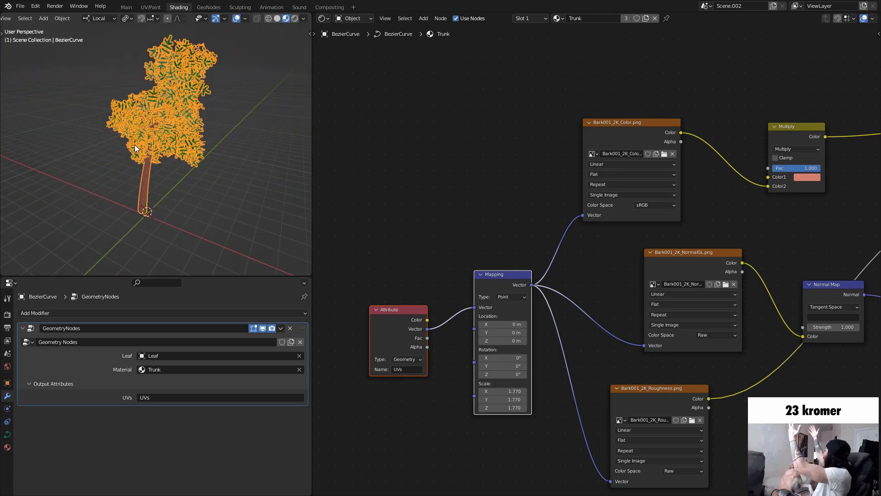
Switch to the GeoNodes workspace and save the file
left_click(202, 8)
middle_click_drag(454, 167, 575, 125)
key("ctrl+s")
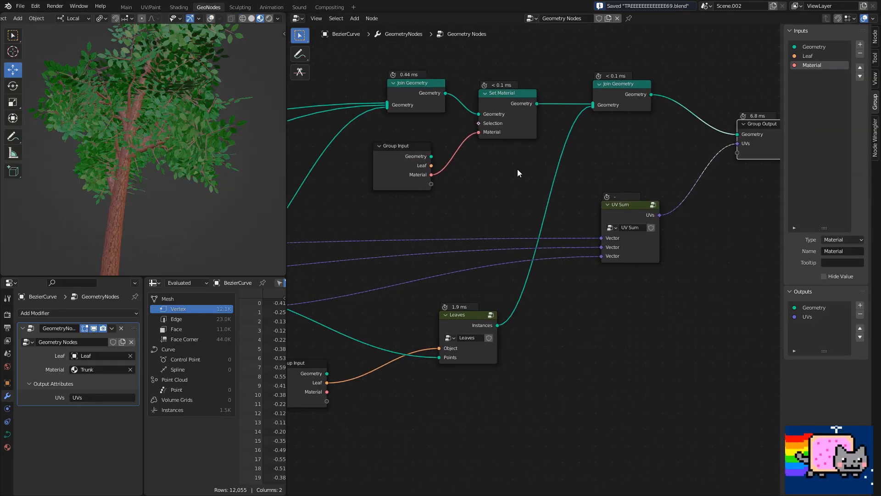
scroll(487, 178, "down", 1)
scroll(144, 170, "down", 2)
Try lowering the Trim Curve node's End factor to test how the branches react as the trunk shortens
key("alt+shift+z")
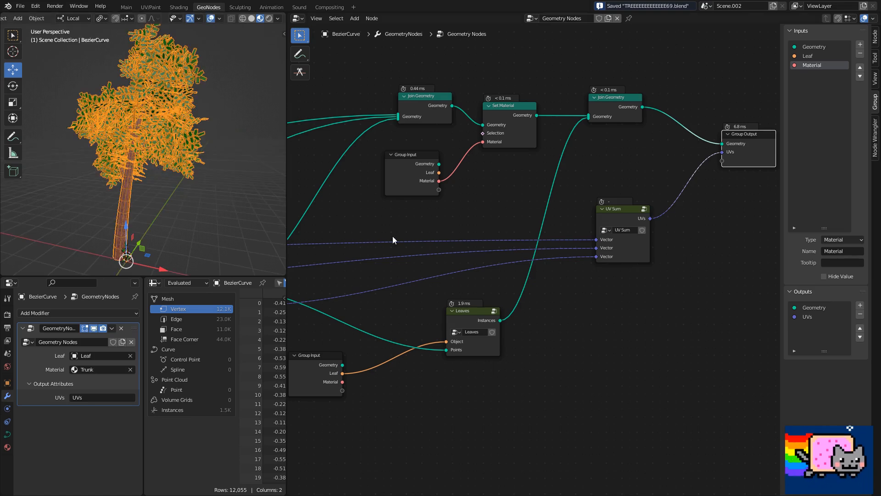
scroll(390, 235, "down", 2)
middle_click_drag(390, 235, 580, 223)
middle_click_drag(294, 227, 818, 242)
middle_click_drag(345, 256, 417, 200)
scroll(486, 227, "up", 6)
scroll(417, 201, "up", 2)
key("alt+shift+z")
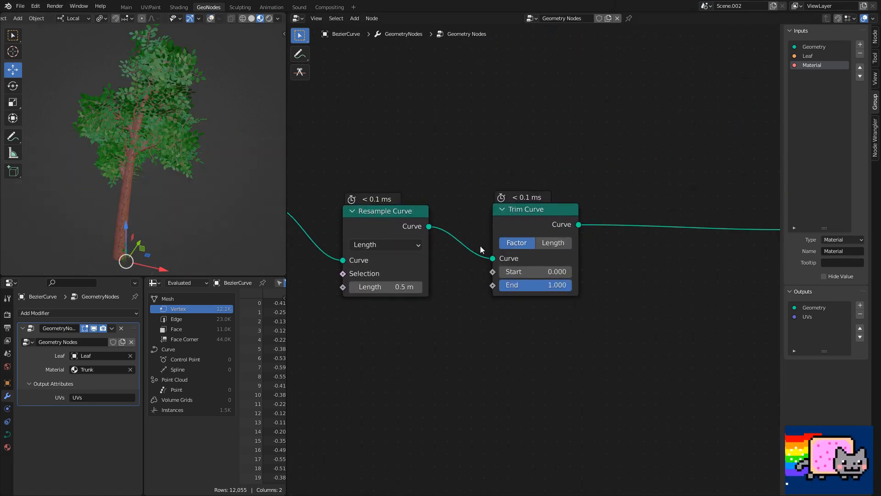
left_click_drag(548, 287, 571, 286)
Mute the Leaves group node so only the trunk and branches are generated
scroll(594, 285, "down", 7)
middle_click_drag(629, 253, 451, 267)
middle_click_drag(753, 255, 515, 230)
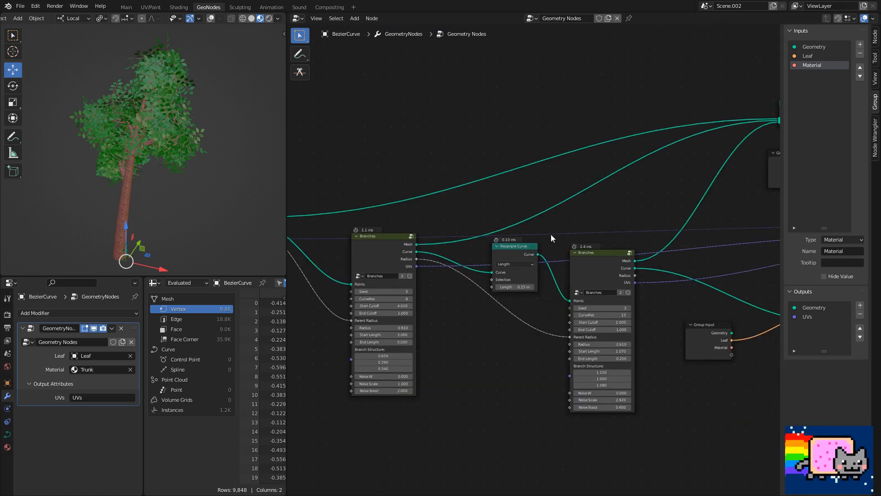
middle_click_drag(715, 239, 544, 225)
middle_click_drag(662, 277, 634, 280)
left_click(638, 278)
key("m")
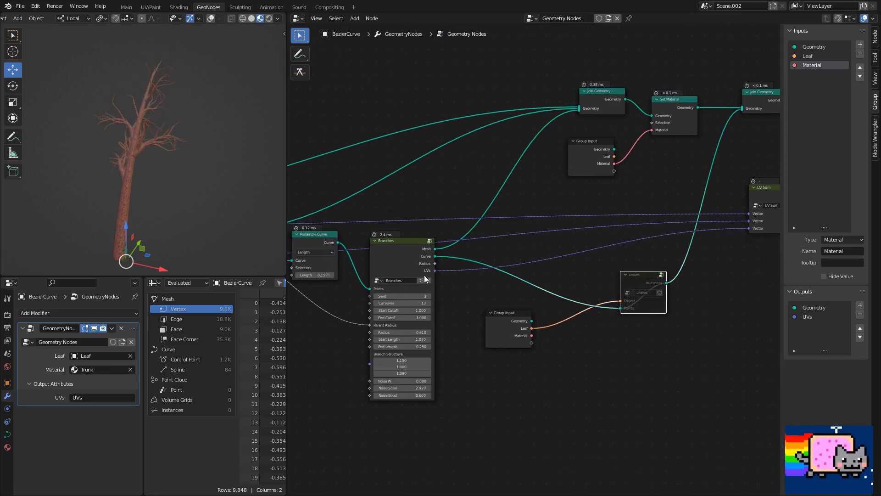
Try a Trim Curve End factor of 0.856, switch the viewport to solid shading and keep varying the factor
middle_click_drag(428, 275, 632, 262)
middle_click_drag(358, 260, 563, 258)
middle_click_drag(331, 240, 618, 275)
scroll(530, 295, "up", 6)
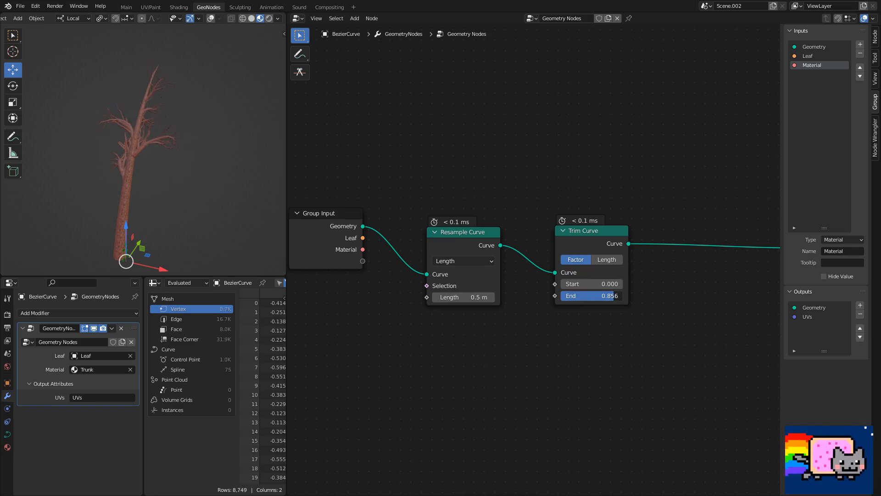
left_click(251, 19)
scroll(207, 128, "up", 3)
left_click_drag(613, 296, 648, 297)
Mute the 0.15 m Resample Curve node between the two Branches group nodes
middle_click_drag(556, 296, 357, 282)
scroll(359, 282, "down", 3)
middle_click_drag(620, 257, 454, 261)
scroll(528, 252, "up", 1)
left_click(440, 245)
key("m")
Test the trunk growth with a Trim Curve End factor of 0.586 and raise the factor again
middle_click_drag(348, 281, 551, 280)
middle_click_drag(392, 279, 665, 292)
middle_click_drag(424, 274, 535, 274)
scroll(536, 273, "up", 2)
mouse_move(569, 320)
left_mouse_down()
mouse_move(537, 320)
mouse_move(557, 320)
left_mouse_up()
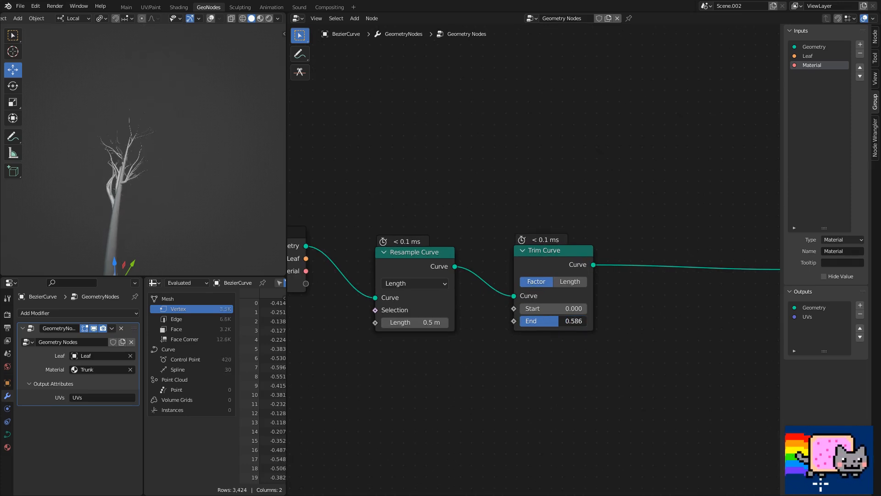
left_click_drag(570, 320, 587, 321)
Inspect the branch tips up close and try an End Cutoff of 0.420 on the second Branches node
middle_click_drag(755, 279, 341, 273)
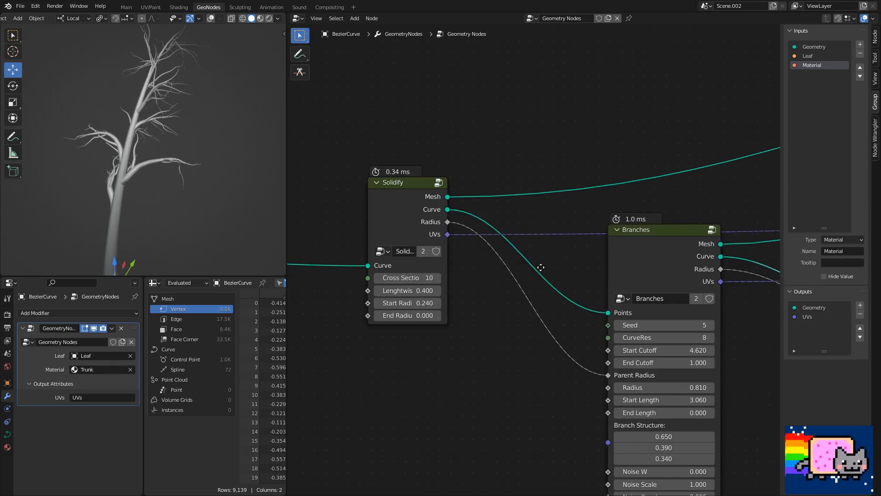
middle_click_drag(611, 264, 385, 255)
middle_click_drag(98, 86, 153, 156, "shift")
scroll(174, 124, "up", 4)
middle_click_drag(186, 104, 121, 156, "shift")
scroll(127, 181, "up", 3)
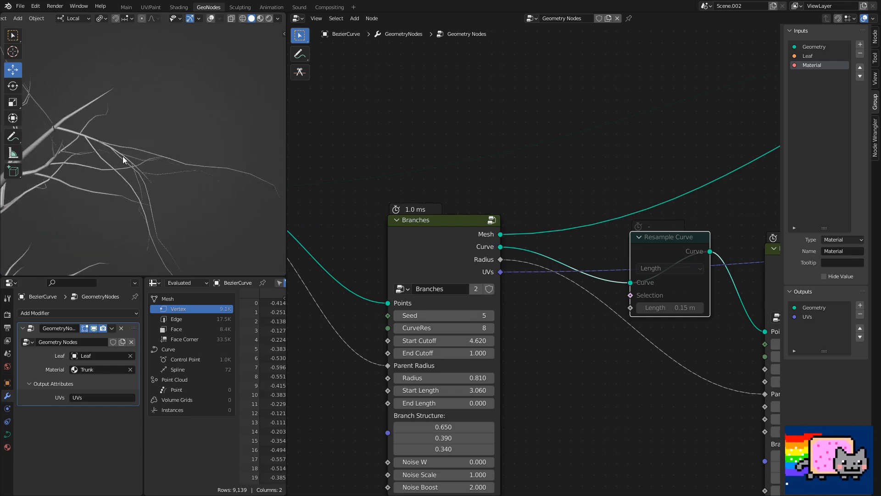
middle_click_drag(537, 281, 388, 225)
middle_click_drag(571, 259, 433, 202)
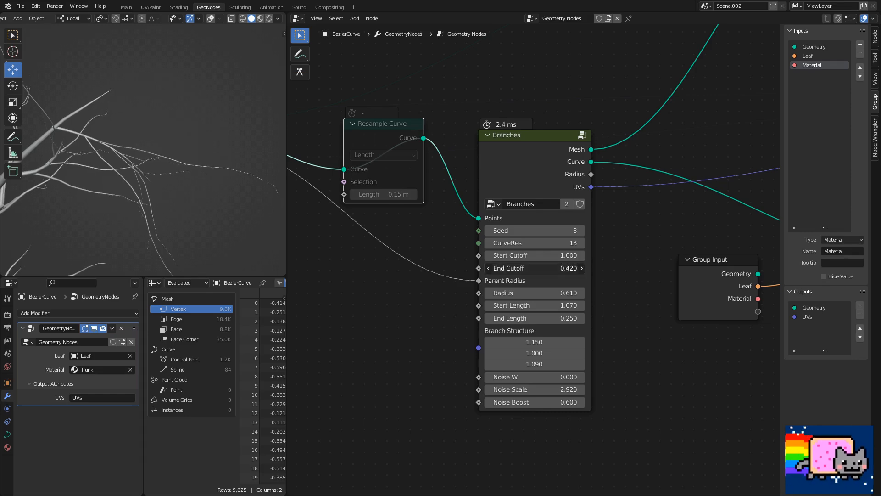
Set End Cutoff to 3.460 on the first Branches node and 3.470 on the second, and save the file
middle_click_drag(424, 243, 769, 293)
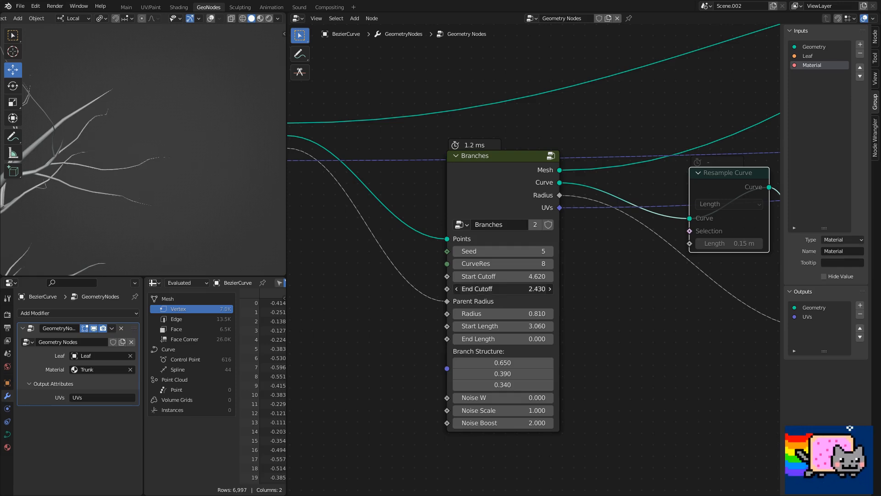
scroll(138, 176, "down", 3)
middle_click_drag(92, 164, 229, 154, "shift")
middle_click_drag(597, 256, 365, 271)
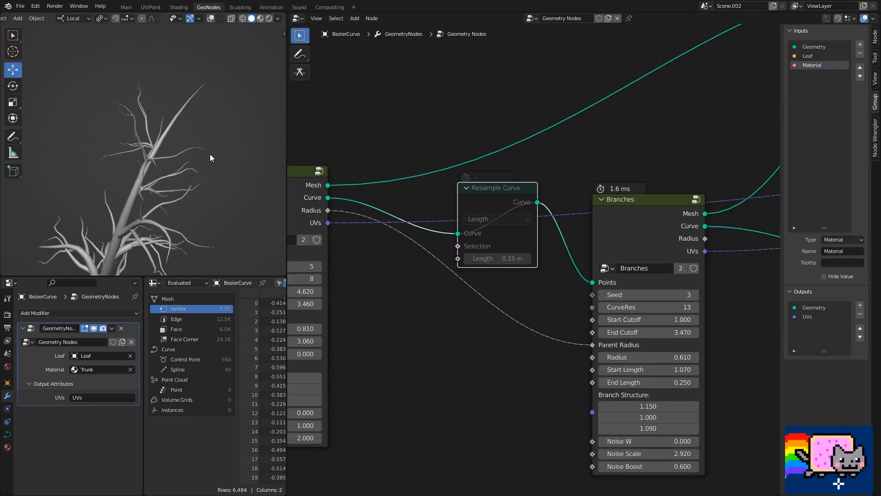
scroll(505, 234, "down", 2)
key("ctrl+s")
Examine the bare tree from several angles and vary the Trim Curve's End factor, returning it to 1.000
middle_click_drag(160, 136, 132, 146)
scroll(466, 249, "down", 3)
middle_click_drag(191, 143, 145, 80)
scroll(222, 160, "down", 2)
middle_click_drag(222, 159, 158, 150)
middle_click_drag(317, 212, 541, 214)
middle_click_drag(420, 214, 698, 230)
scroll(518, 284, "up", 2)
mouse_move(544, 287)
left_mouse_down()
mouse_move(519, 287)
mouse_move(538, 283)
left_mouse_up()
scroll(538, 275, "down", 1)
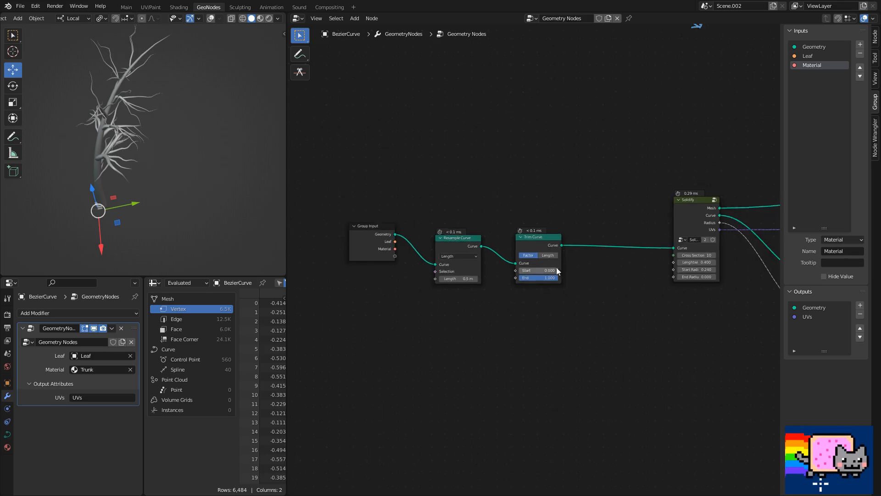
Unmute the Leaves group node and shift it slightly in the node tree
middle_click_drag(749, 258, 600, 244)
middle_click_drag(682, 250, 363, 250)
middle_click_drag(640, 252, 387, 244)
middle_click_drag(569, 256, 474, 260)
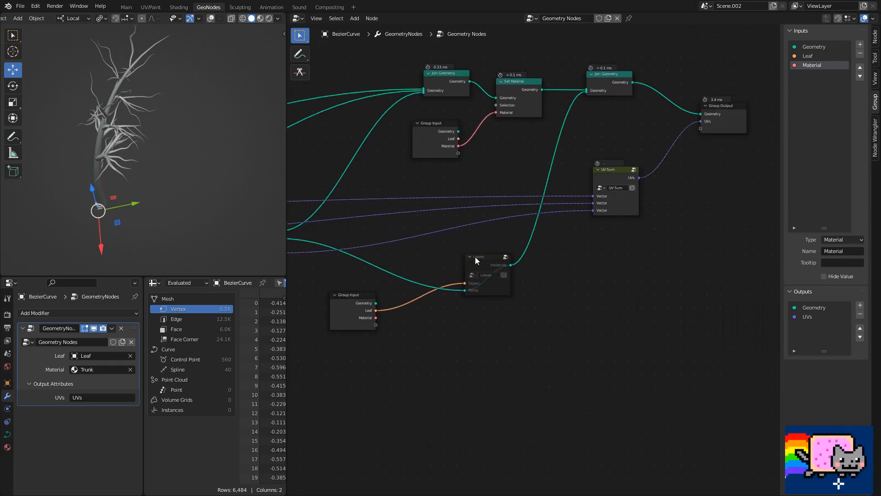
left_click(483, 256)
key("m")
left_click_drag(489, 254, 484, 248)
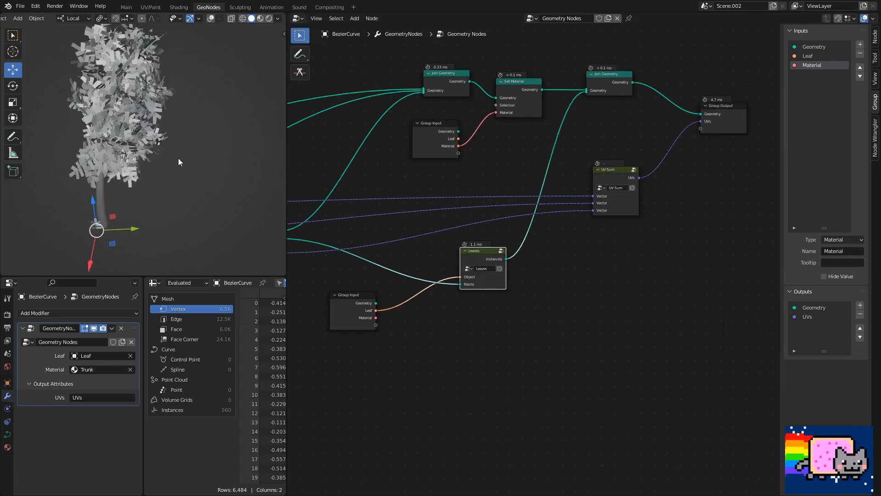
Check the leafy tree, nudge the UV Sum node slightly upward and save the file
middle_click_drag(179, 136, 192, 170)
key("ctrl+s")
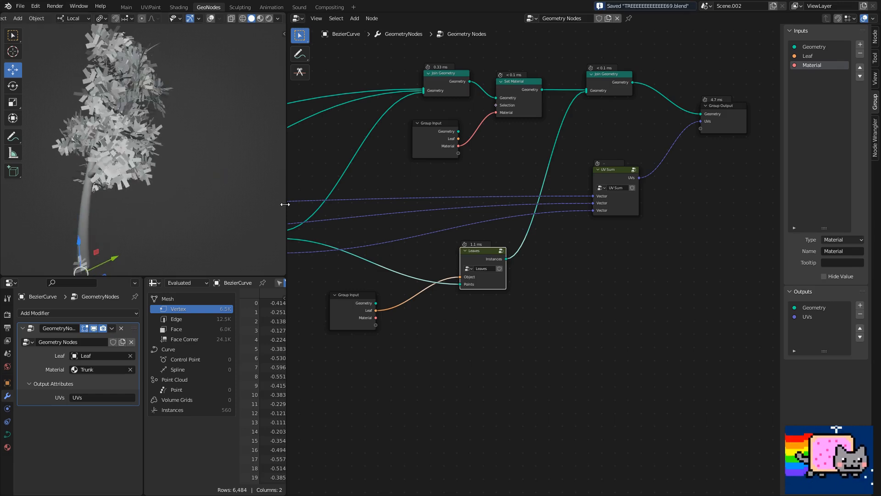
left_click_drag(616, 172, 614, 168)
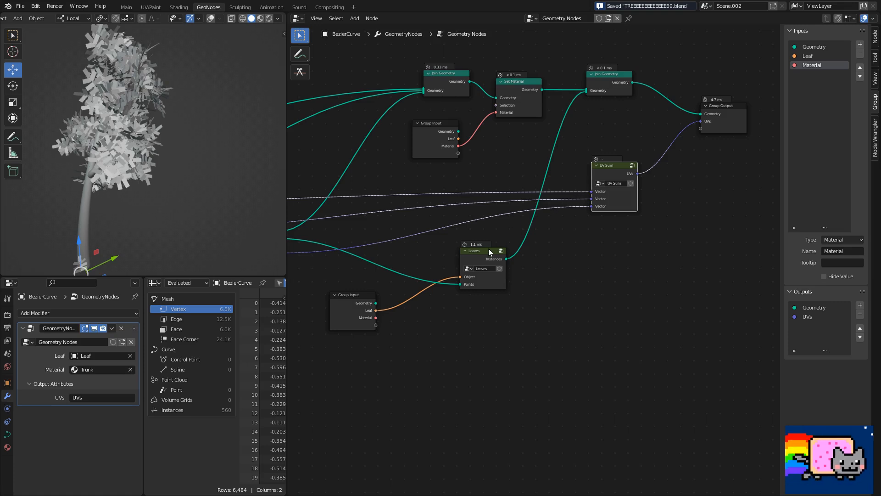
middle_click_drag(403, 233, 558, 251)
scroll(557, 252, "down", 1)
key("ctrl+s")
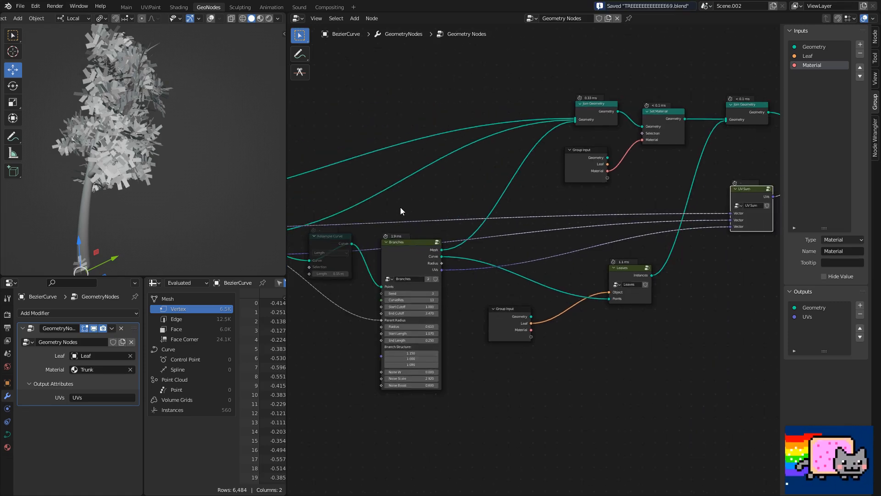
Use the Annotate tool to erase the handwritten arrows and RGB notes above the node tree
middle_click_drag(461, 224, 699, 260)
middle_click_drag(433, 208, 616, 242)
middle_click_drag(508, 222, 614, 221)
mouse_move(377, 247)
middle_mouse_down()
mouse_move(490, 238)
mouse_move(458, 325)
middle_mouse_up()
scroll(480, 201, "up", 2)
scroll(458, 325, "down", 2)
left_click(300, 54)
middle_click_drag(462, 30, 452, 126)
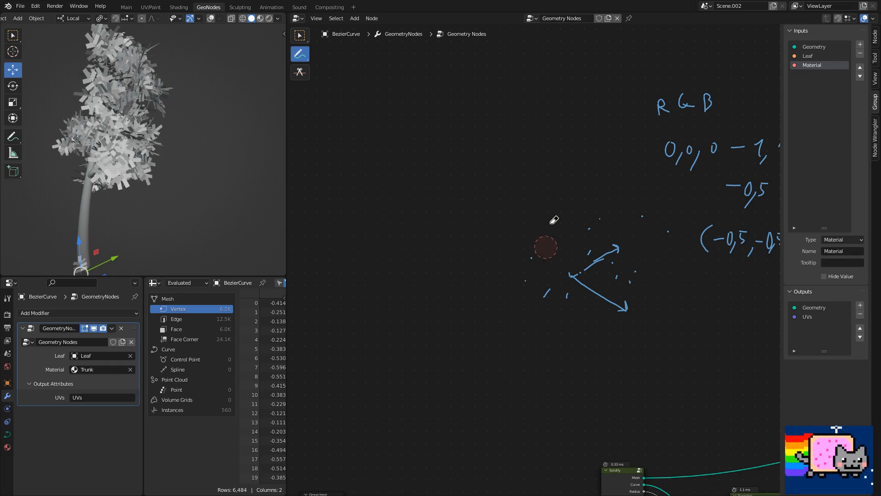
middle_click_drag(668, 248, 459, 297)
left_click_drag(513, 168, 495, 159, "ctrl")
left_click_drag(443, 221, 607, 204, "ctrl")
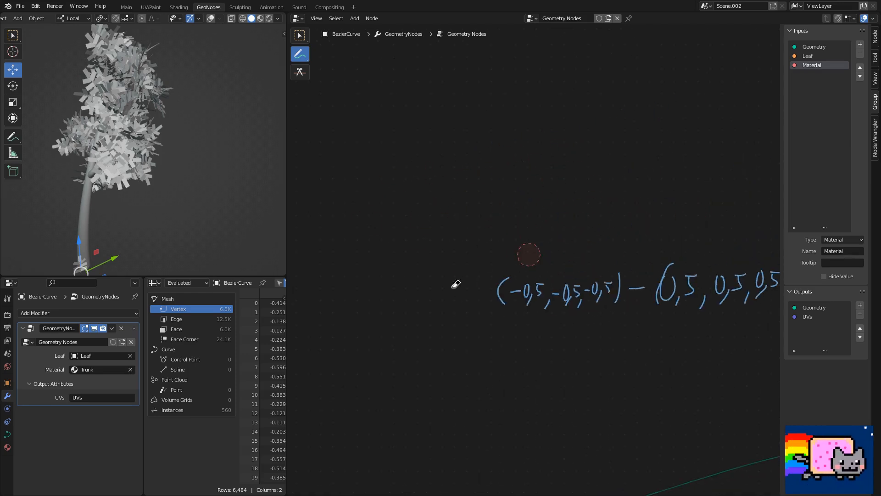
Erase the remaining handwritten ±0,5 range annotation and return to the select tool
left_click_drag(467, 293, 690, 289, "ctrl")
middle_click_drag(680, 288, 534, 261)
left_click_drag(478, 266, 643, 268, "ctrl")
middle_click_drag(329, 365, 663, 195)
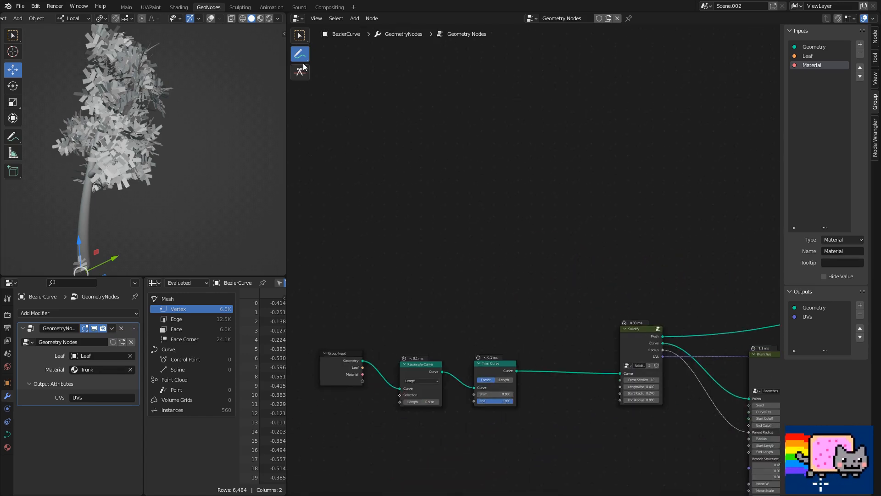
left_click(305, 40)
Add a Noise Texture node above the trunk's curve nodes and set its dimensions to 4D
middle_click_drag(470, 250, 491, 216)
key("shift+a")
type("noi")
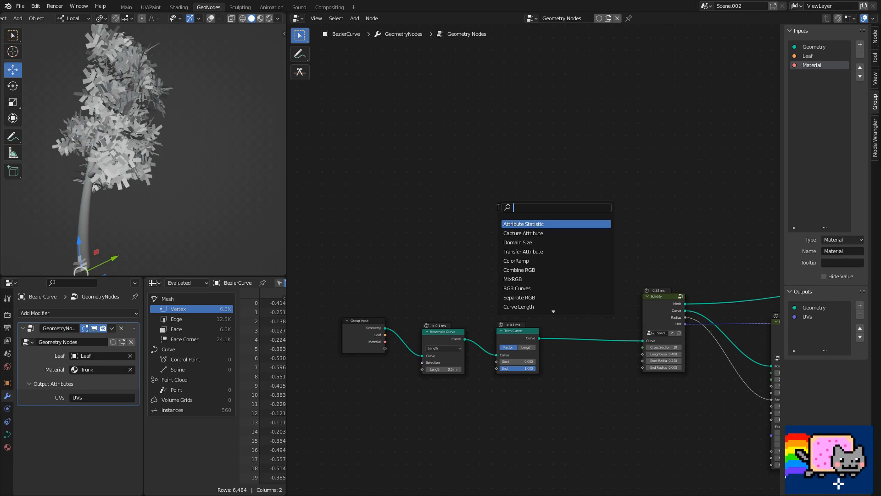
key("Down")
key("Down")
key("Return")
left_click(494, 206)
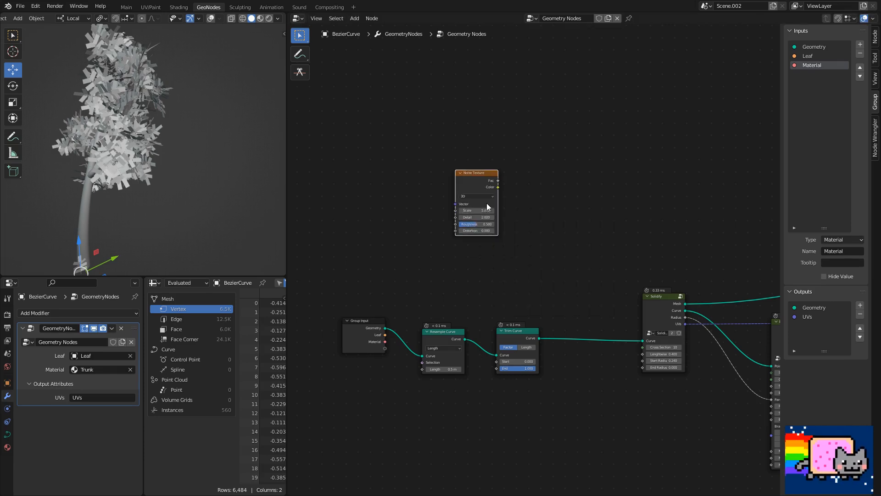
scroll(477, 208, "up", 2)
left_click(474, 202)
left_click(471, 236)
scroll(502, 197, "up", 1)
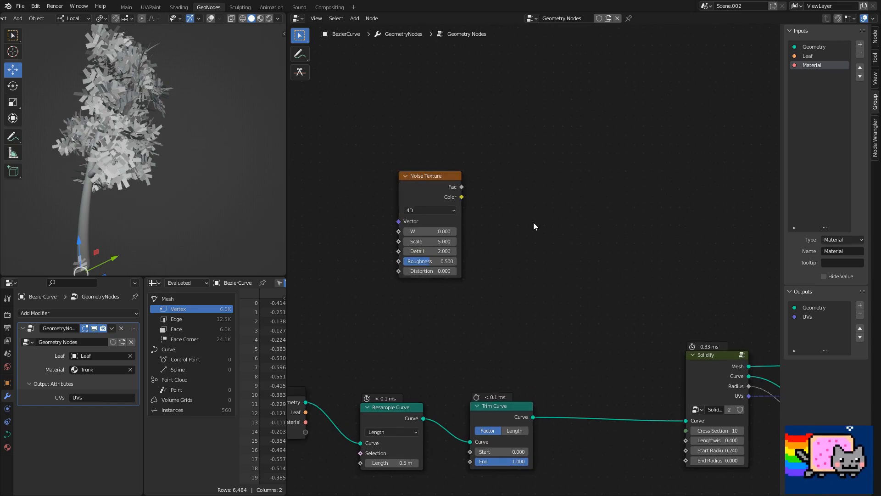
Add a Vector Math Add node with the noise Fac as its second vector and 1.000 as the first vector's X
key("shift+a")
type("svec")
key("Down")
key("Return")
left_click(561, 179)
left_click_drag(462, 187, 531, 258)
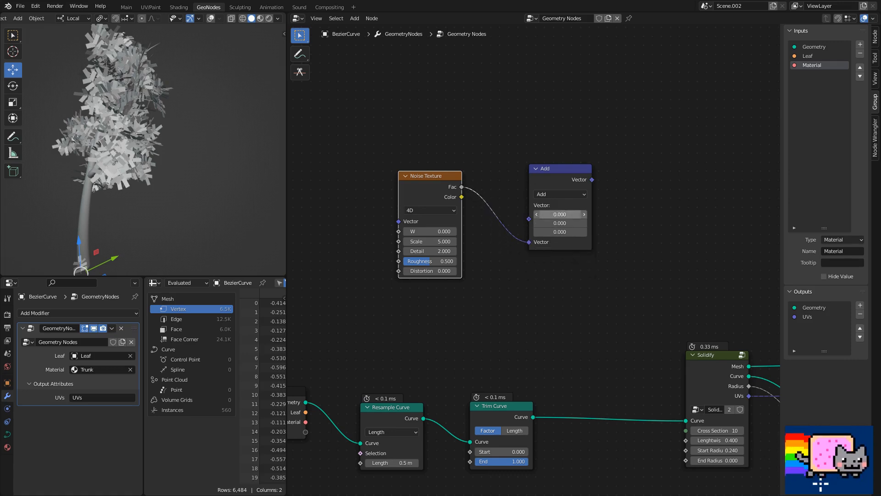
left_click_drag(557, 215, 572, 215)
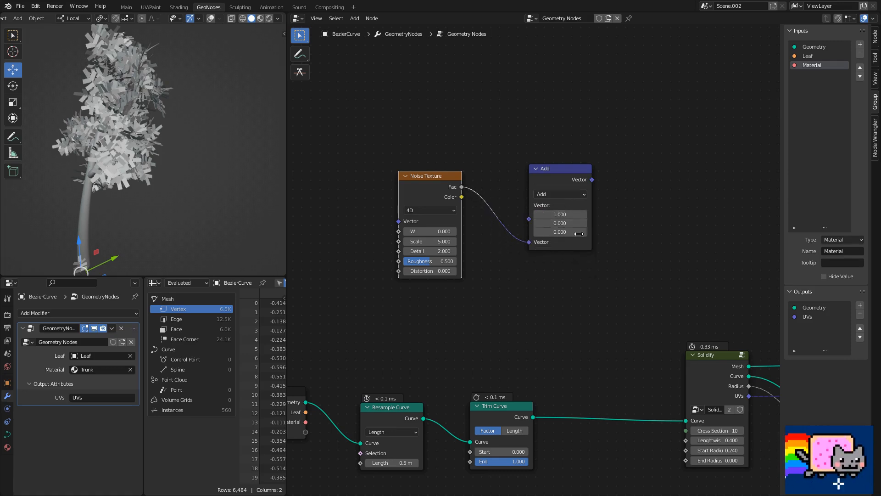
left_click_drag(434, 177, 460, 181)
Insert a Set Position node between the Trim Curve and Solidify nodes
middle_click_drag(425, 244, 514, 245)
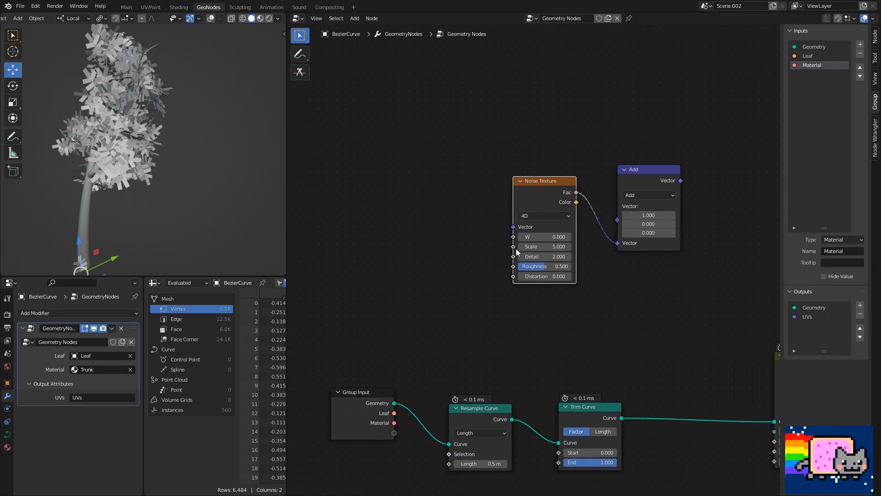
scroll(513, 246, "up", 2)
scroll(582, 263, "up", 1)
middle_click_drag(582, 262, 379, 238)
scroll(414, 254, "down", 2)
middle_click_drag(462, 306, 565, 197)
middle_click_drag(592, 260, 538, 263)
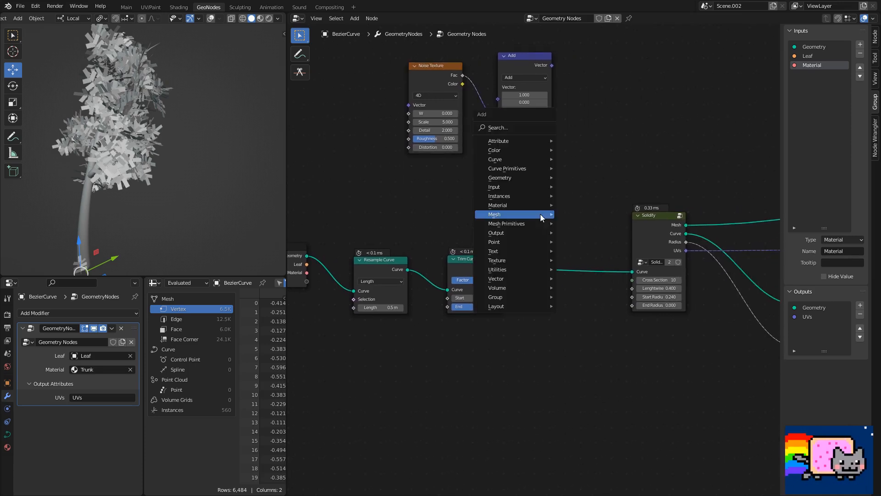
key("shift+a")
type("sep")
key("BackSpace")
type("t")
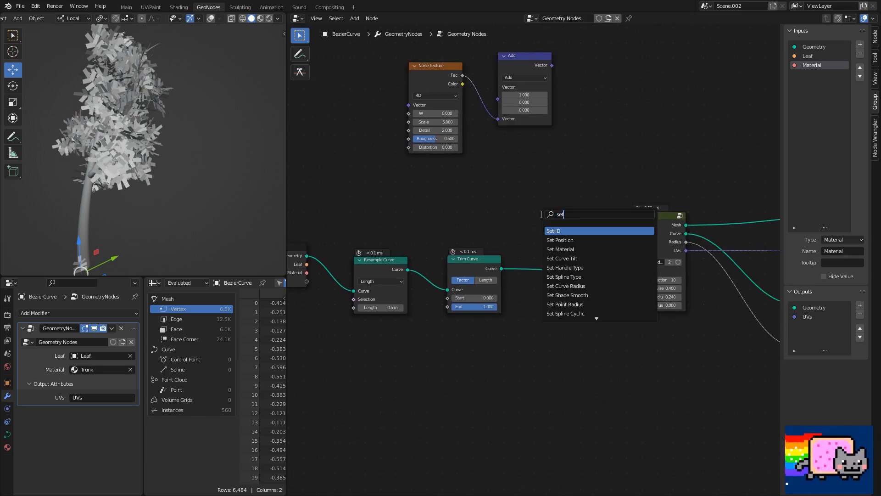
left_click(565, 240)
left_click(572, 261)
Move the Group Input, Resample Curve and Trim Curve nodes away from Set Position, and reposition the Noise Texture and Add nodes above them
middle_click_drag(454, 203, 583, 209)
left_click_drag(592, 221, 385, 324)
key("g")
left_click(356, 339)
left_click_drag(437, 180, 672, 91)
key("g")
left_click(534, 160)
left_click(588, 139)
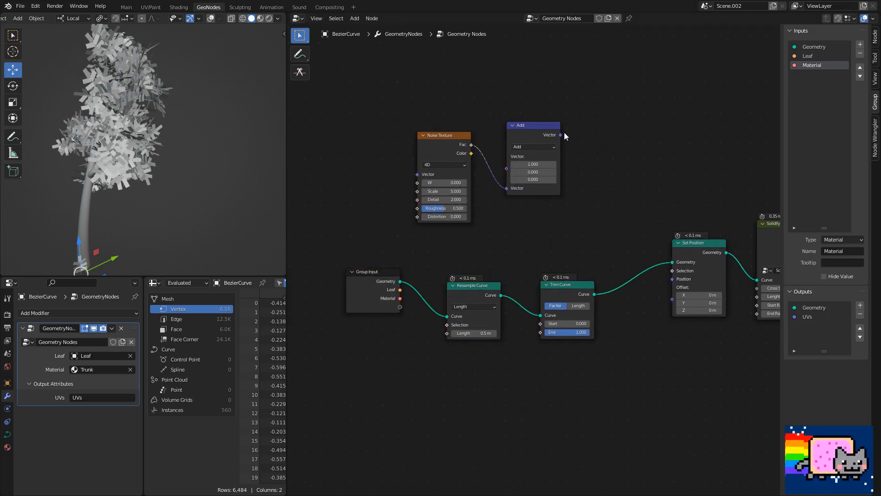
Connect the Add node's Vector output to the Set Position Offset and turn on the viewport overlays
left_click_drag(561, 136, 673, 300)
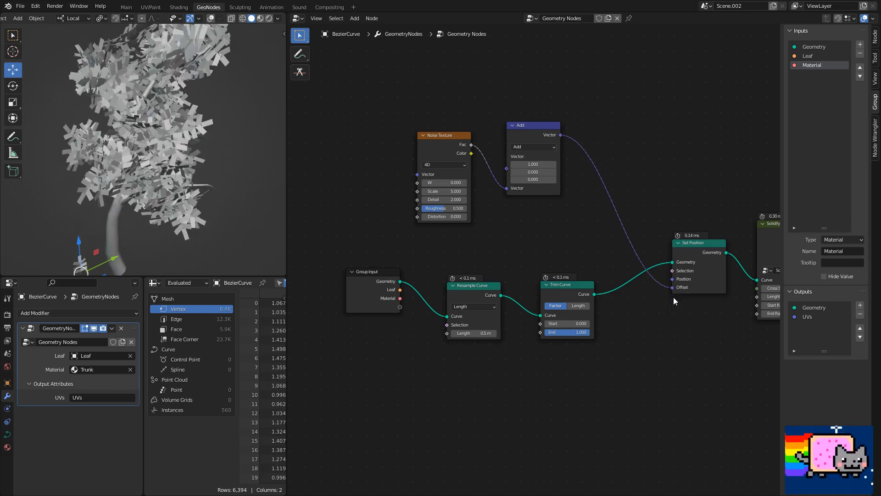
middle_click_drag(384, 174, 411, 233)
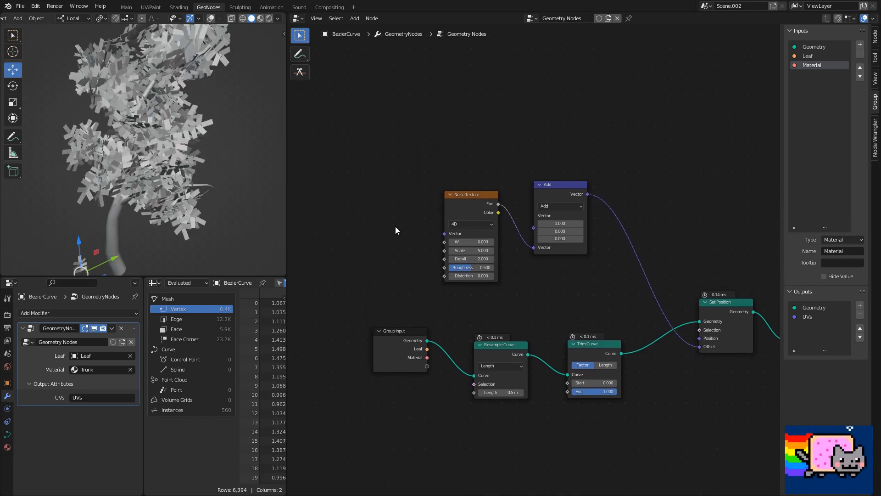
key("shift+alt+z")
scroll(211, 141, "down", 4)
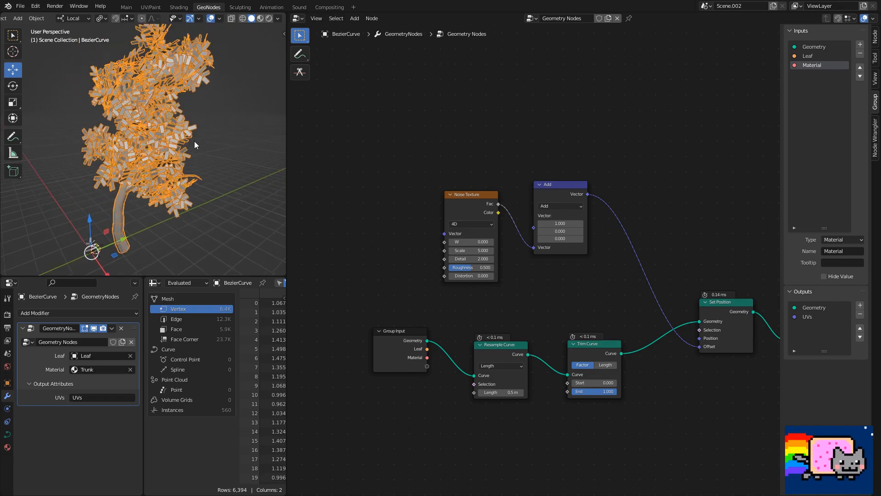
scroll(530, 259, "up", 1)
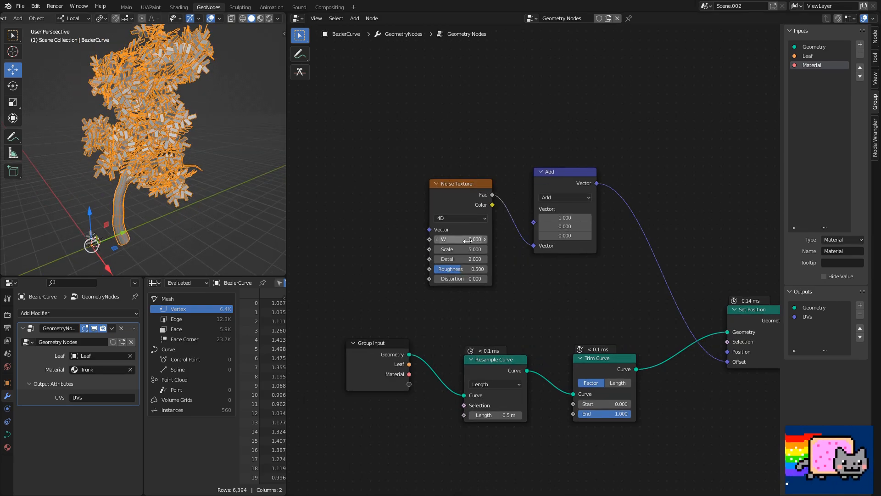
Set the Noise Texture's Scale to 0.500 and its W to 4.420
left_click_drag(461, 239, 489, 239)
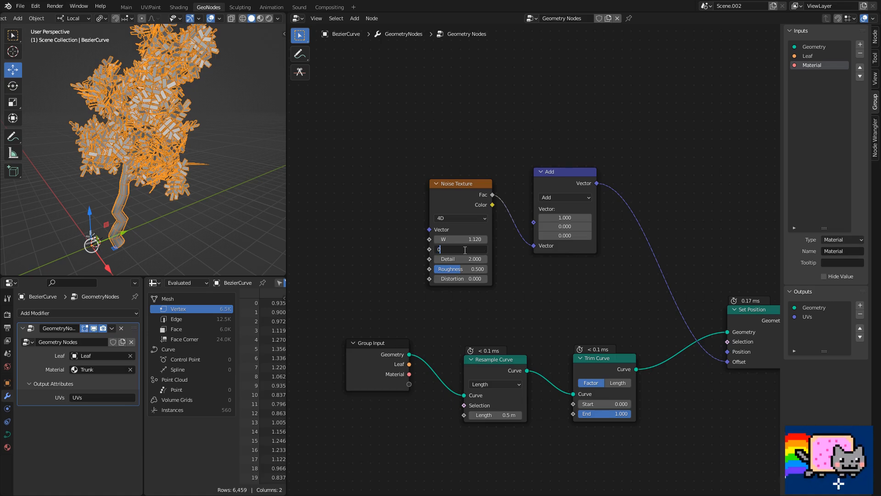
key("Return")
middle_click_drag(217, 216, 202, 192)
left_click_drag(461, 239, 491, 240)
Spread the Noise Texture and Add nodes apart and place a Spline Parameter node above them
left_click_drag(455, 184, 400, 193)
left_click_drag(555, 168, 579, 157)
key("shift+a")
type("spline")
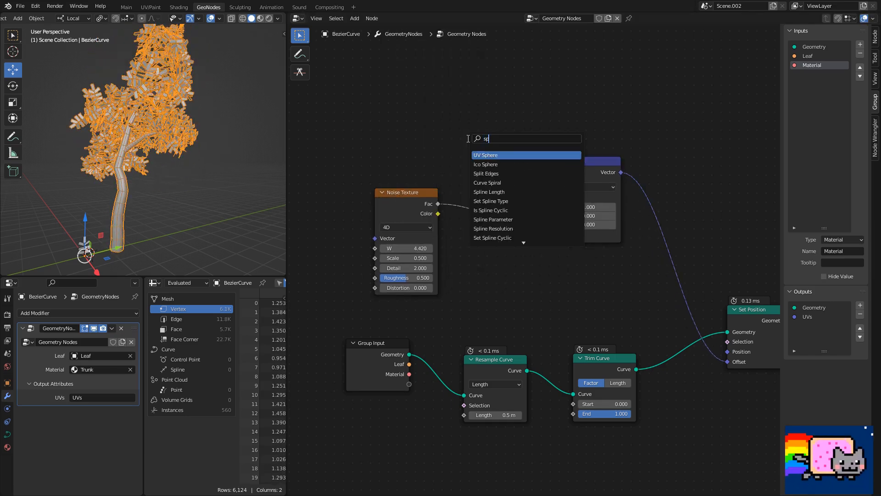
left_click(508, 184)
left_click(573, 117)
Multiply the Add output by the Spline Parameter Factor using a duplicated Vector Math node, and set the noise W to 20.220
middle_click_drag(589, 161, 546, 172)
left_click_drag(551, 171, 476, 175)
key("shift+d")
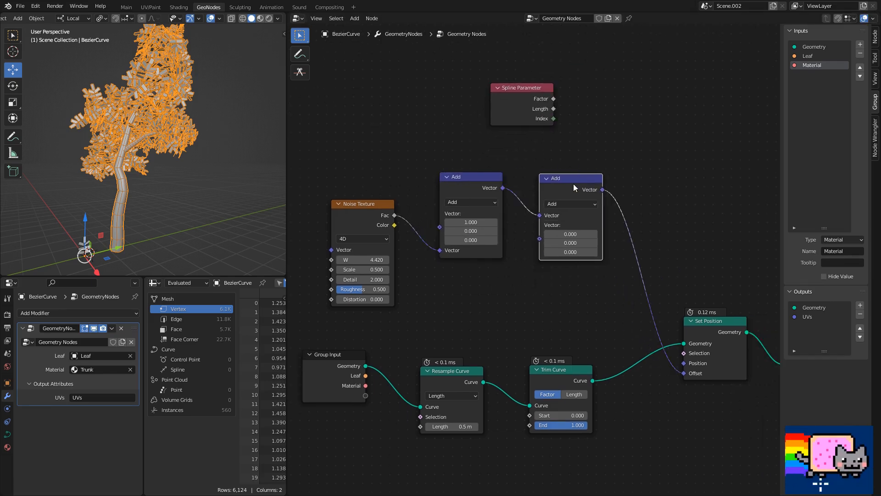
left_click(582, 193)
left_click(584, 195)
left_click(580, 225)
left_click_drag(530, 86, 468, 279)
left_click_drag(558, 230, 559, 229)
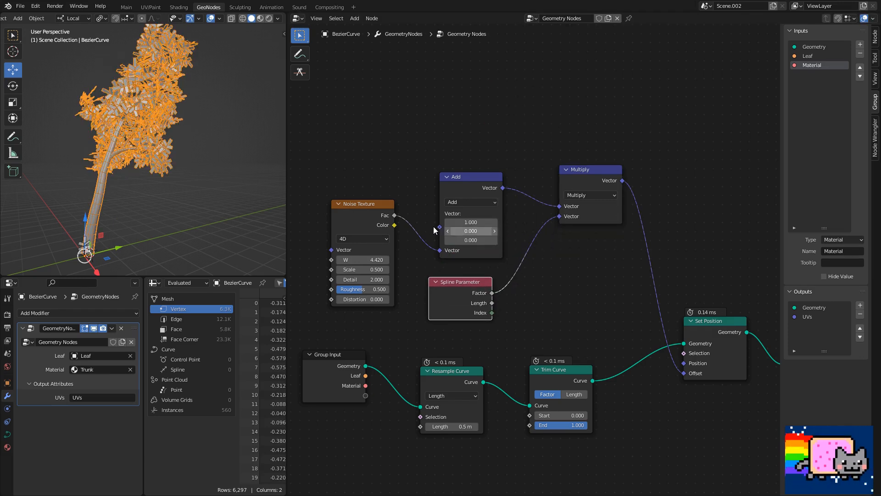
middle_click_drag(310, 214, 340, 203)
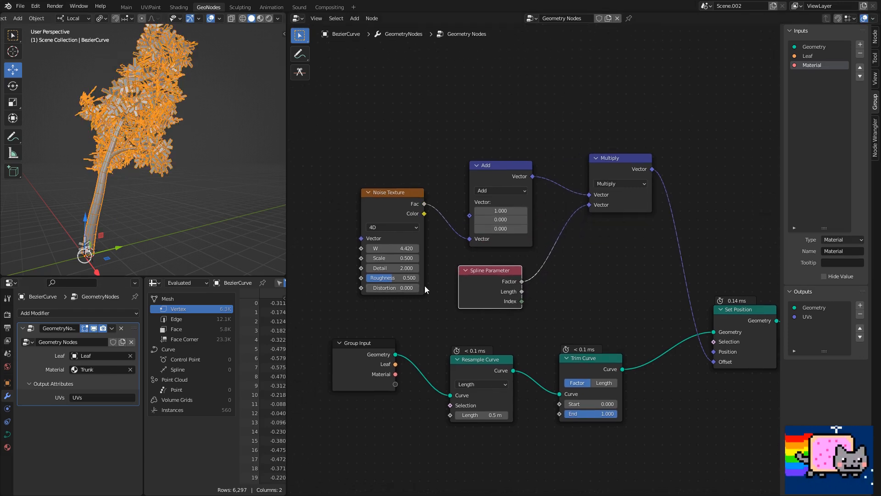
left_click_drag(382, 249, 628, 296)
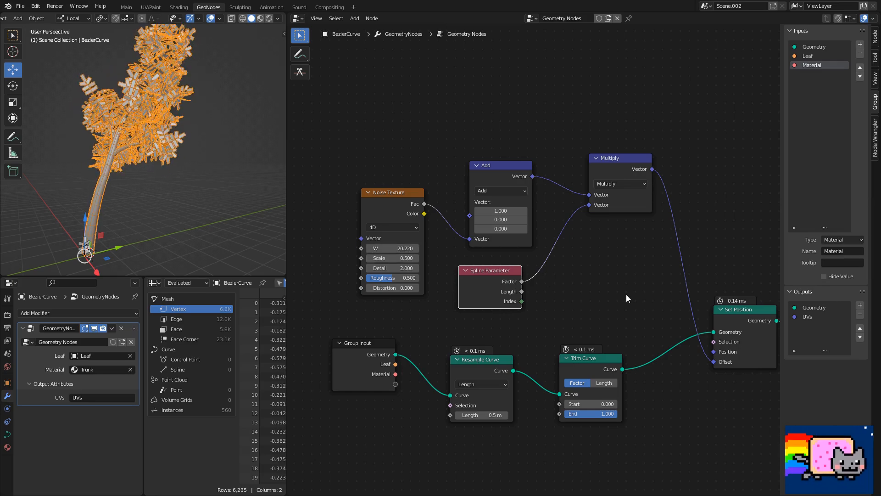
Insert a Math node set to Power between the Spline Parameter Factor and the Multiply node
left_click_drag(628, 167, 657, 176)
left_click(606, 273)
key("shift+a")
type("s")
type("mat")
left_click(627, 289)
left_click(573, 259)
left_click(580, 271)
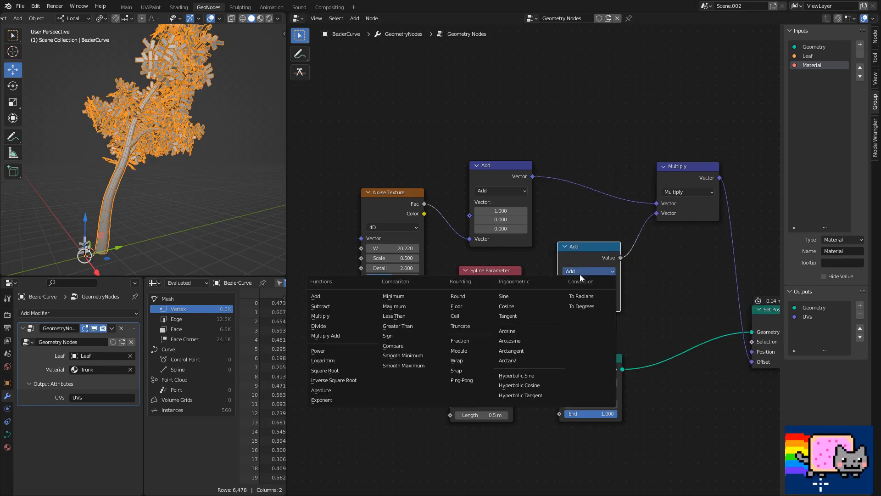
left_click(340, 350)
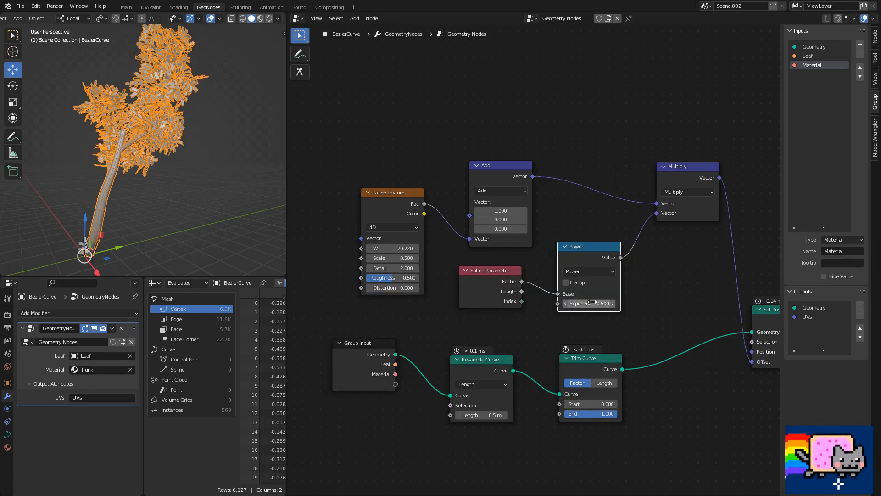
Set the Power node's Exponent to 1.900 and the Noise Texture's W to 78.720
mouse_move(590, 303)
left_mouse_down()
mouse_move(617, 304)
mouse_move(601, 304)
left_mouse_up()
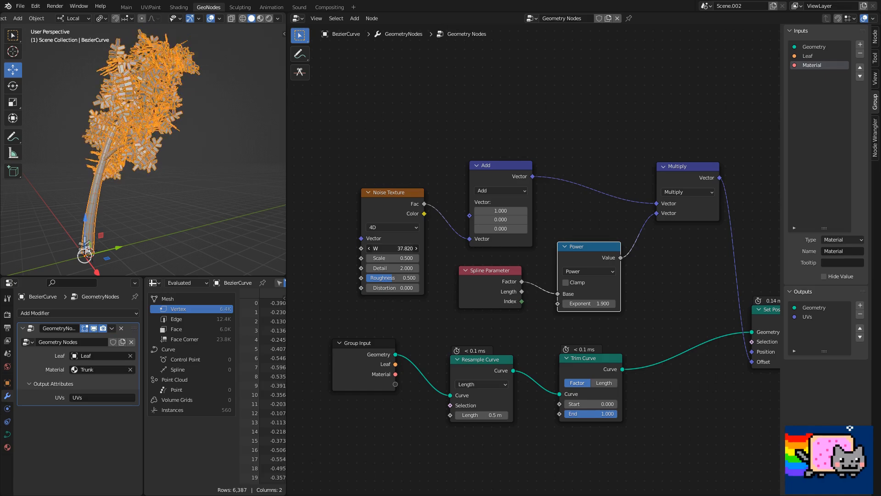
left_click_drag(394, 249, 431, 248)
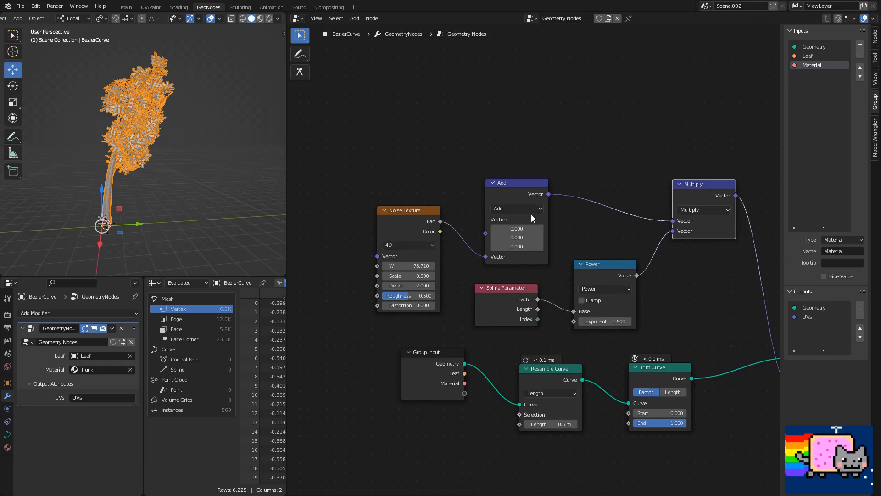
Change the Add node after the Noise Texture to Multiply
scroll(531, 214, "up", 4)
middle_click_drag(531, 214, 552, 226)
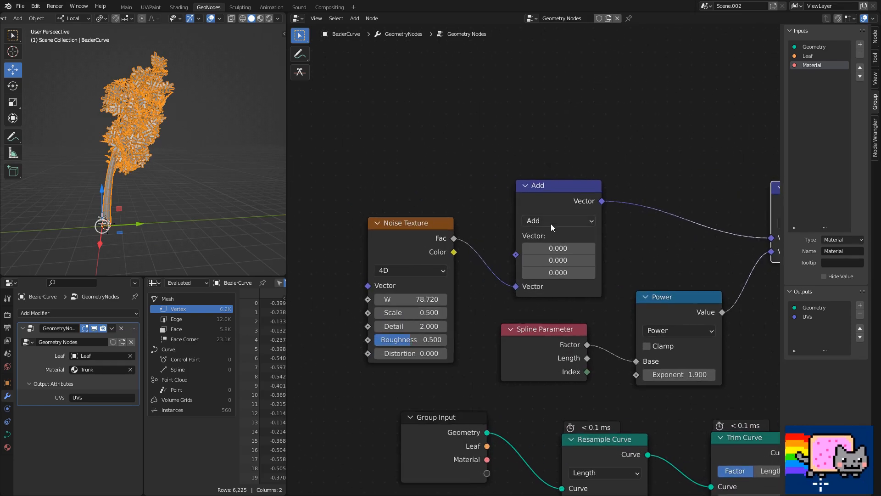
left_click(551, 222)
left_click(553, 258)
middle_click_drag(147, 165, 175, 169)
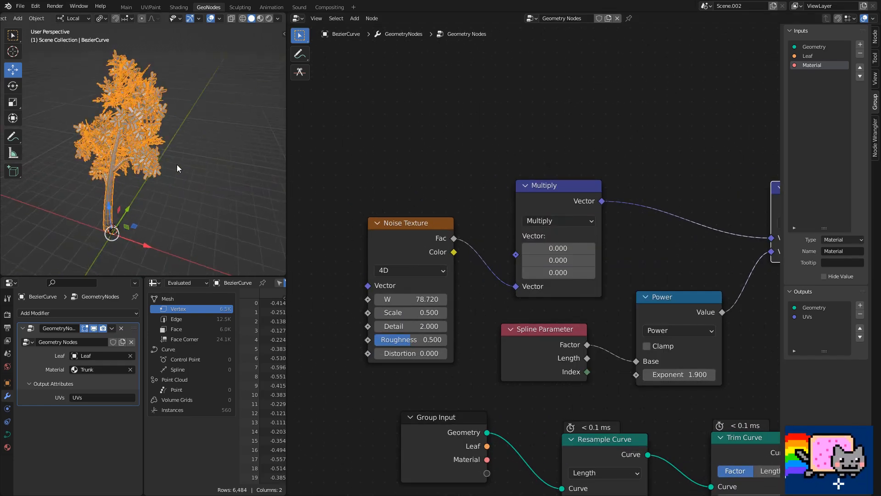
Try multipliers of 1 on X and 10.2 on Y in the noise's Multiply node, resetting each to 0
left_click(567, 248)
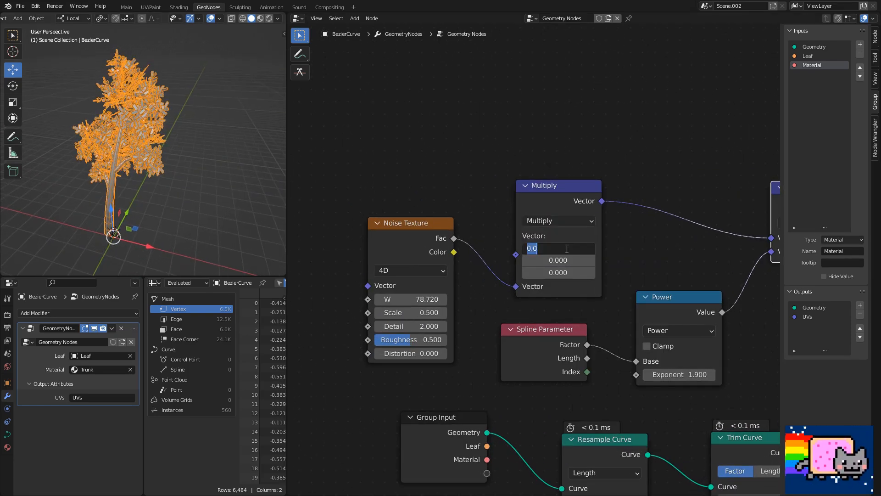
type("1")
key("Return")
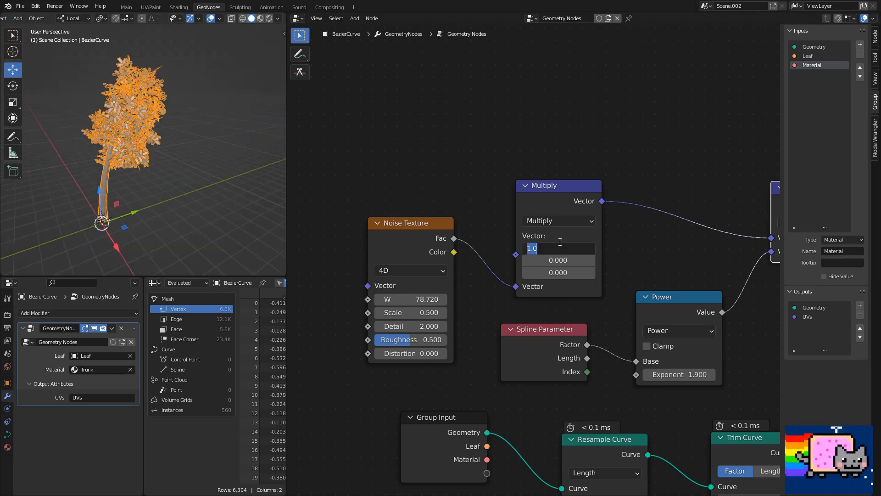
key("Return")
left_click(558, 260)
type("7.6")
key("Return")
left_click(558, 260)
type("10.2")
key("Return")
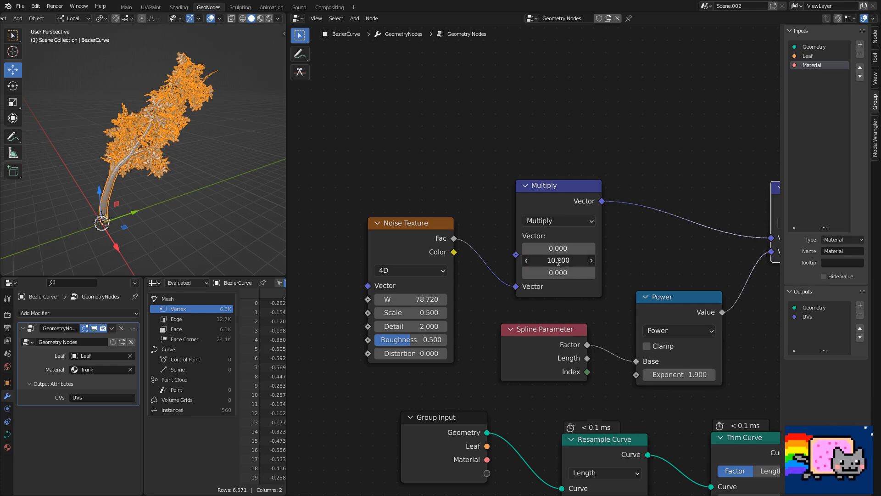
key("Return")
Try a Z multiplier of 7.1 in the noise's Multiply node and reset it to 0
left_click(557, 273)
type("7.1")
key("Return")
left_click(557, 273)
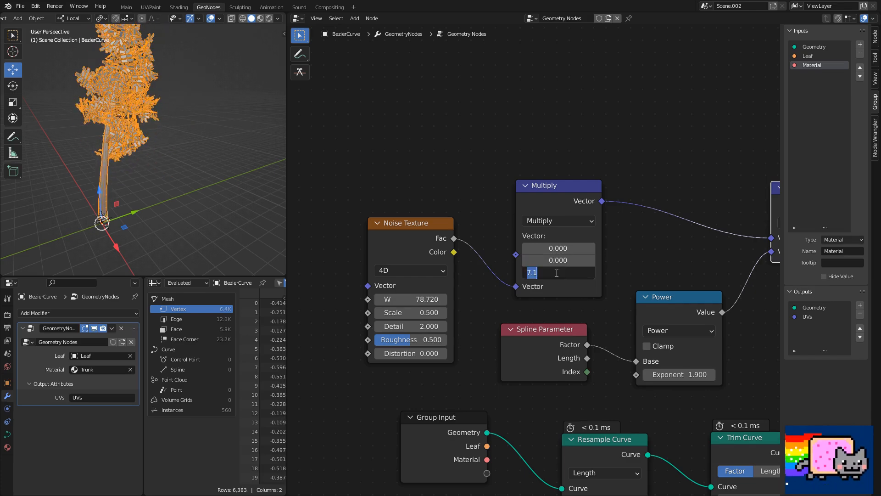
type("0")
key("Return")
Try further X and Y multipliers in the noise's Multiply node, resetting each to 0
left_click(557, 248)
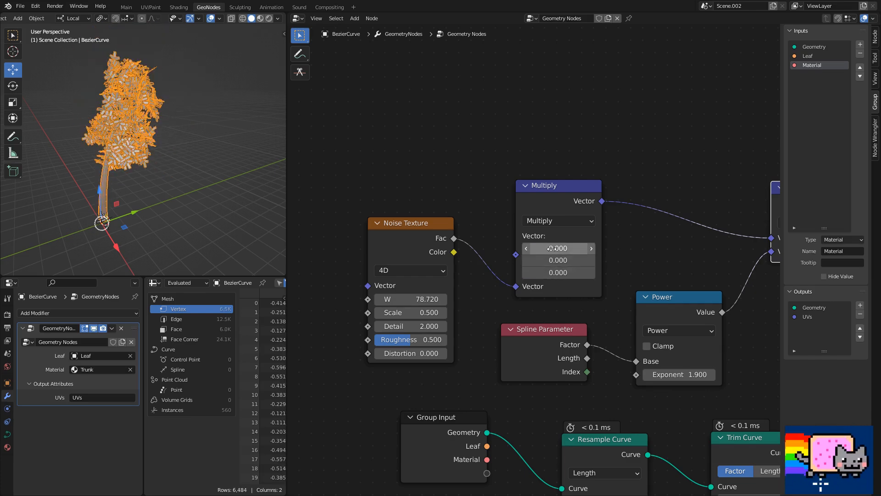
type("12")
key("Return")
left_click_drag(541, 248, 498, 248)
left_click(569, 247)
type("0")
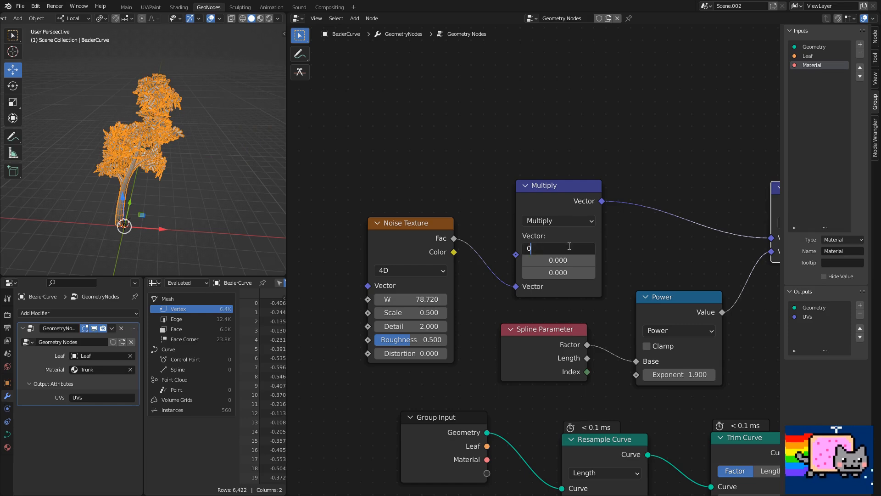
key("Return")
left_click_drag(559, 260, 597, 273)
left_click(558, 259)
type("0")
key("Return")
key("Return")
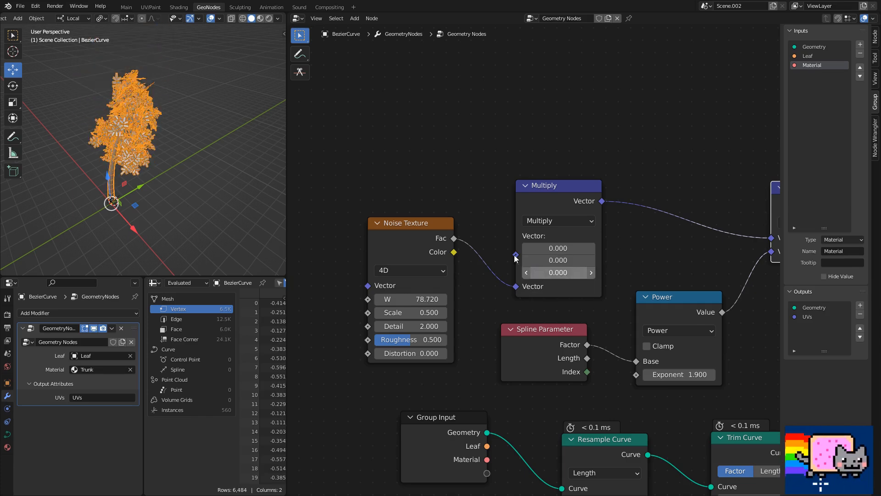
Set the X component of the noise's Multiply vector to 1.000
left_click(561, 248)
type("1")
key("Return")
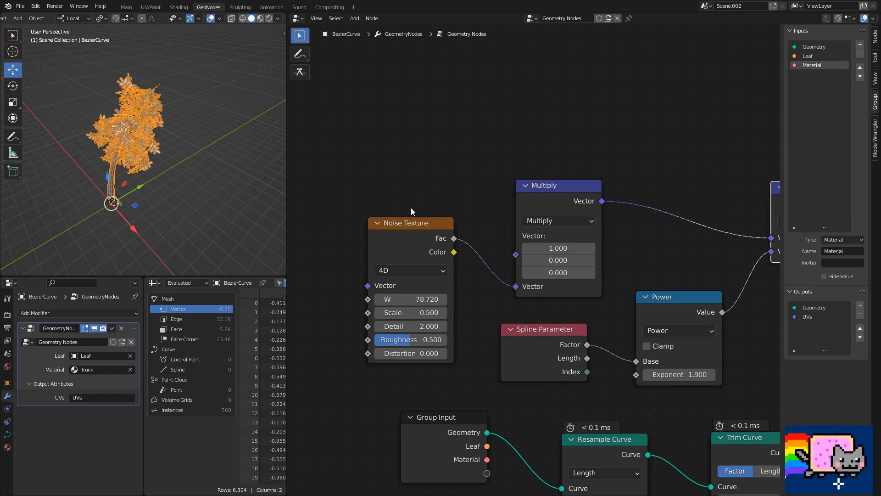
left_click_drag(560, 246, 560, 247)
left_click(560, 247)
type("1")
key("Return")
Save the file and group the noise, multiply, spline parameter and power nodes into a node group named TreeWind
scroll(597, 266, "down", 5)
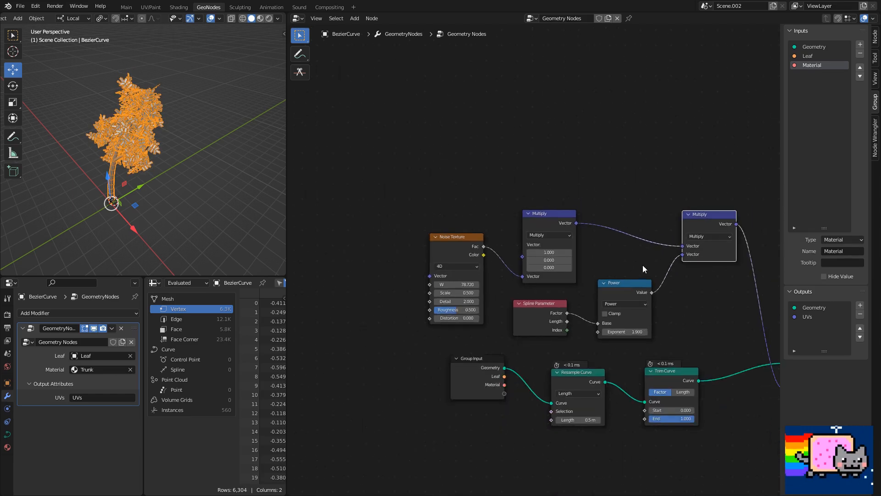
key("ctrl+s")
left_click_drag(357, 165, 625, 305)
key("ctrl+g")
key("Tab")
scroll(522, 280, "up", 2)
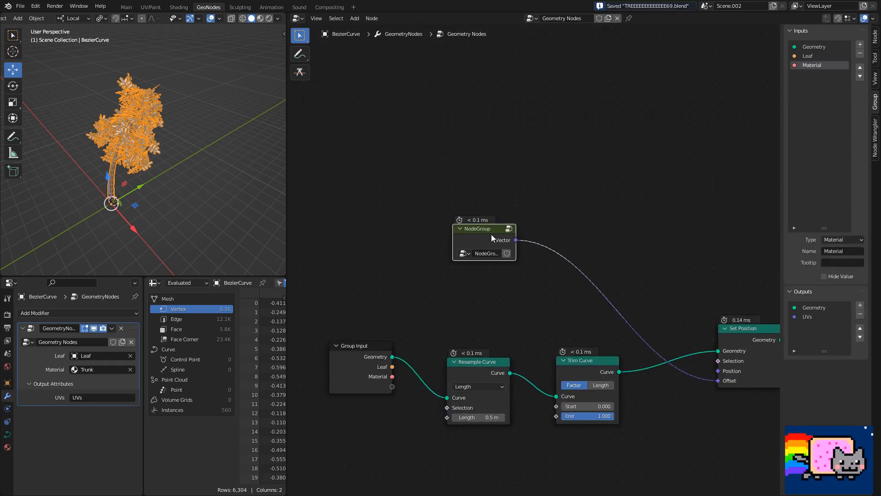
left_click_drag(491, 235, 561, 270)
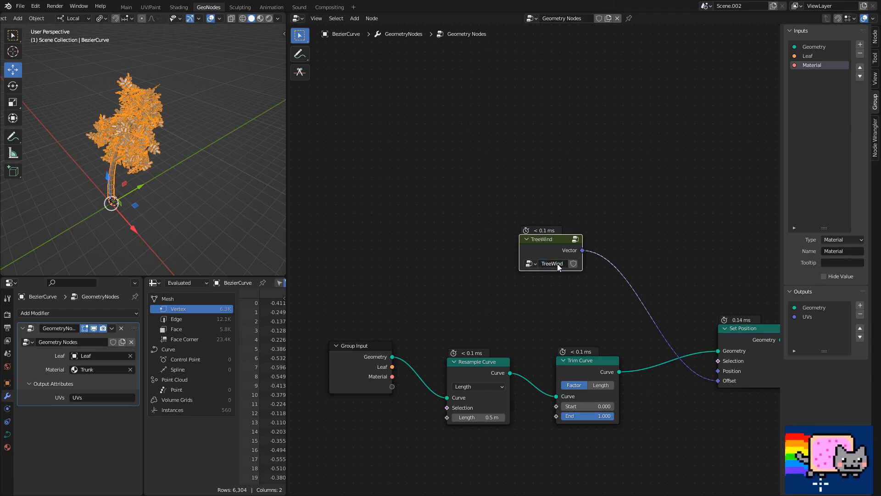
Inside the TreeWind group, move the Group Input away and expose the Noise Texture's Vector as a group input
key("Tab")
middle_click_drag(332, 246, 432, 225)
left_click(421, 245)
left_click_drag(420, 244, 383, 244)
left_click_drag(487, 264, 423, 255)
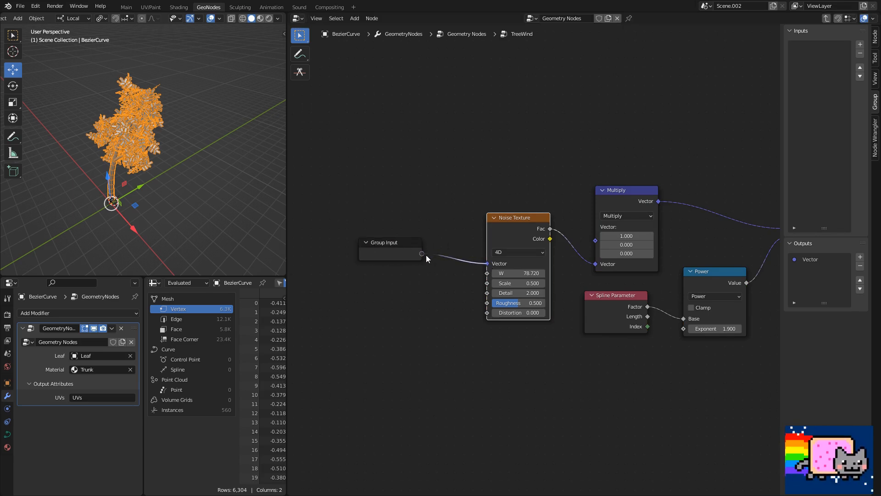
double_click(810, 47)
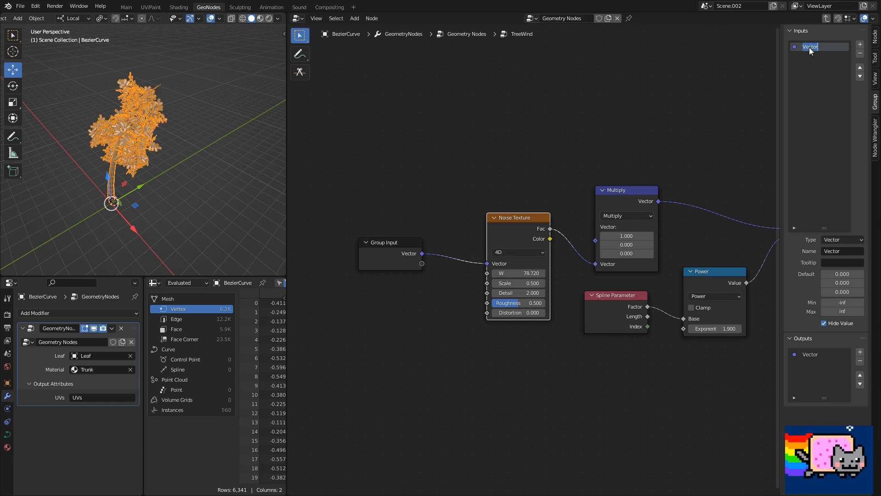
Duplicate the Group Input node beside the Group Output and pass its Vector through as a second output
middle_click_drag(416, 243, 342, 224)
middle_click_drag(467, 181, 377, 171)
key("shift+d")
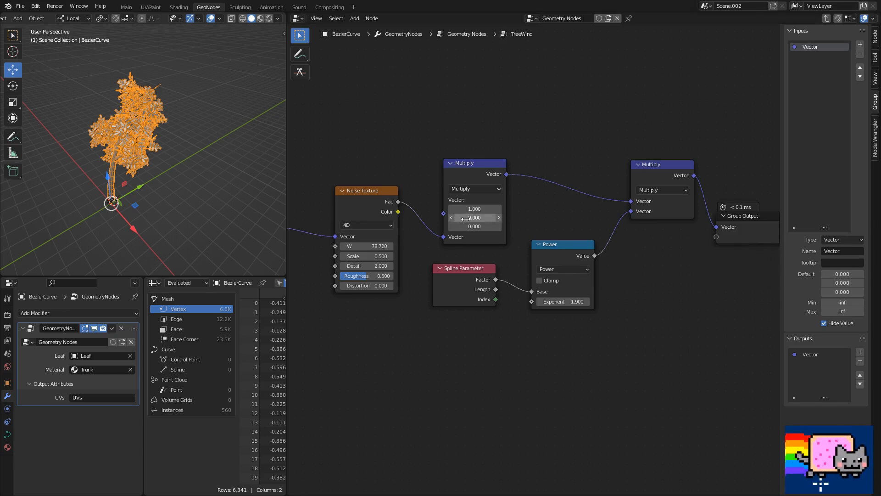
scroll(399, 245, "down", 2)
left_click(666, 263)
middle_click_drag(671, 251, 546, 259)
mouse_move(546, 244)
left_mouse_down()
mouse_move(575, 239)
mouse_move(560, 246)
left_mouse_up()
scroll(536, 261, "up", 3)
left_click_drag(489, 276, 499, 270)
scroll(500, 269, "up", 1)
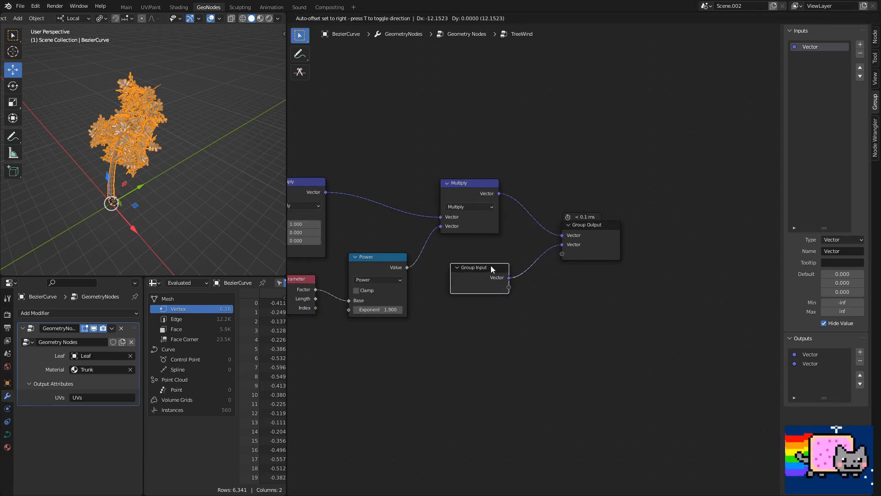
Rename the TreeWind group's first output Wind and its second output Direction
left_click(592, 226)
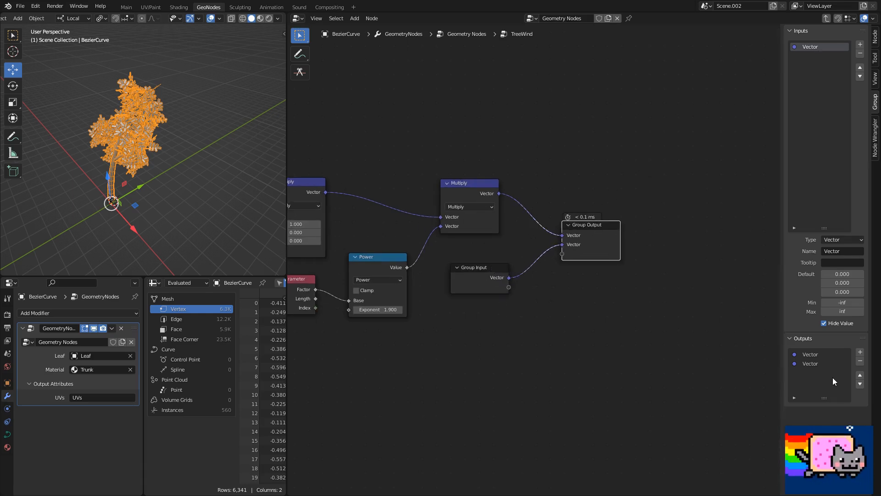
double_click(810, 364)
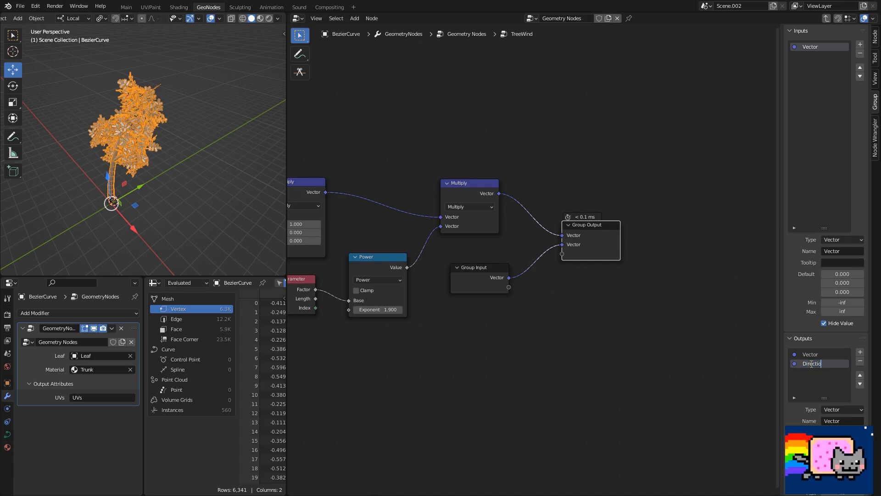
double_click(810, 355)
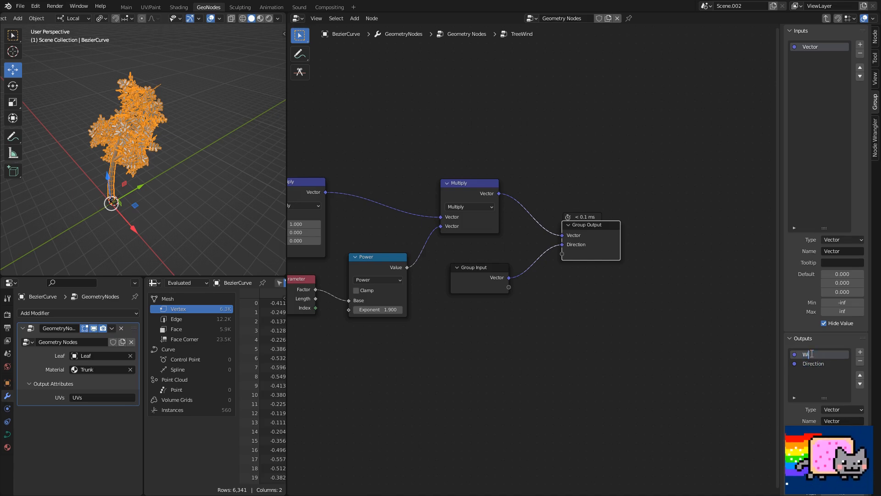
middle_click_drag(421, 181, 526, 179)
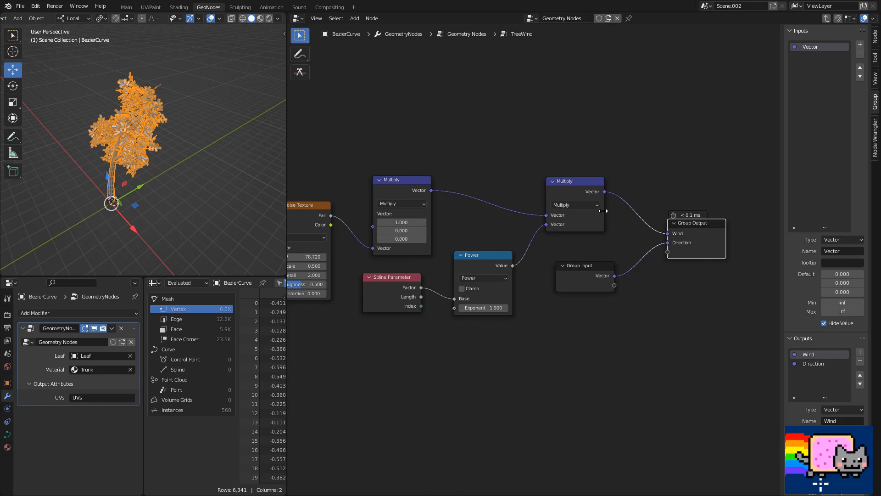
Compare the nodes inside the TreeWind group with the sockets its node exposes in the main tree
middle_click_drag(602, 210, 452, 239)
scroll(472, 295, "up", 3)
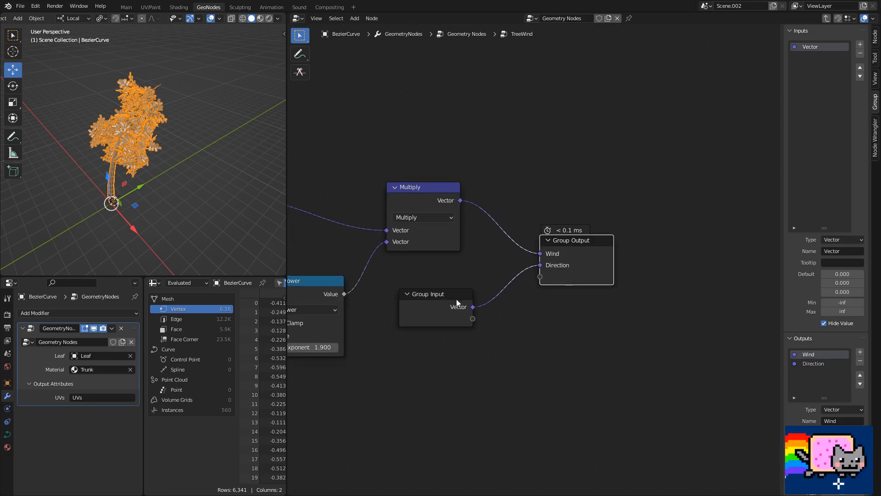
middle_click_drag(373, 296, 629, 274)
scroll(368, 233, "down", 3)
middle_click_drag(368, 233, 467, 214)
key("Tab")
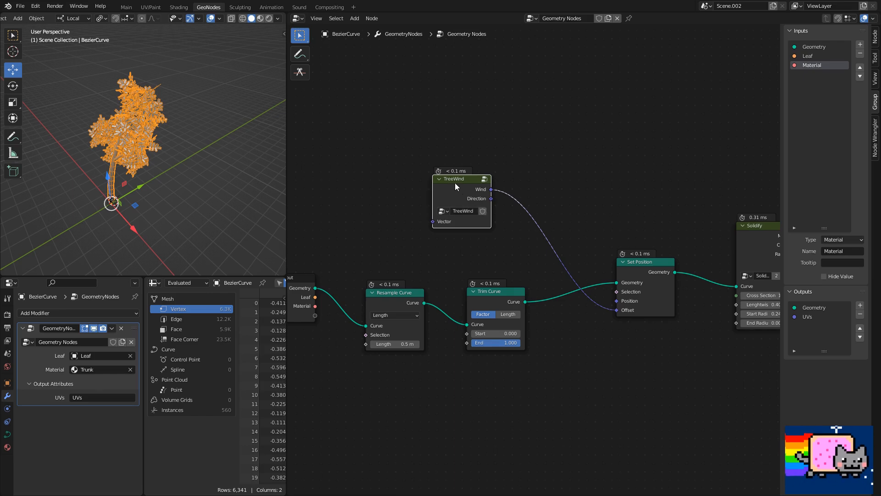
scroll(505, 207, "up", 2)
key("Tab")
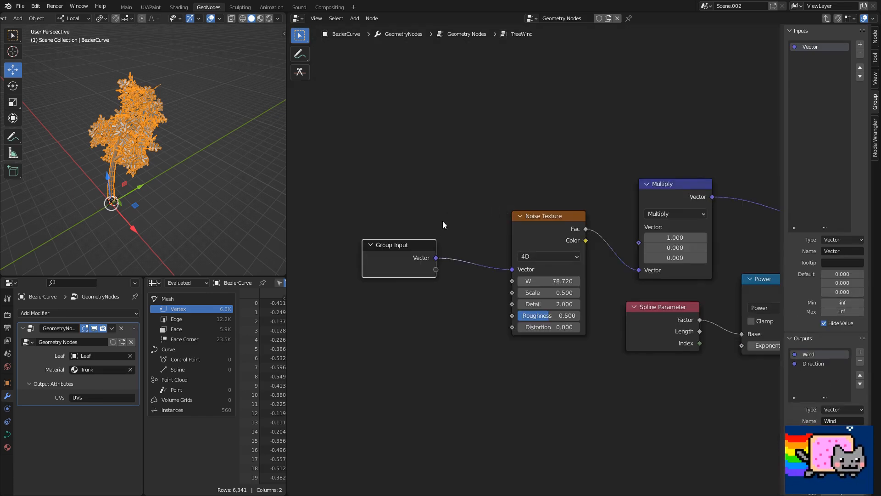
key("Tab")
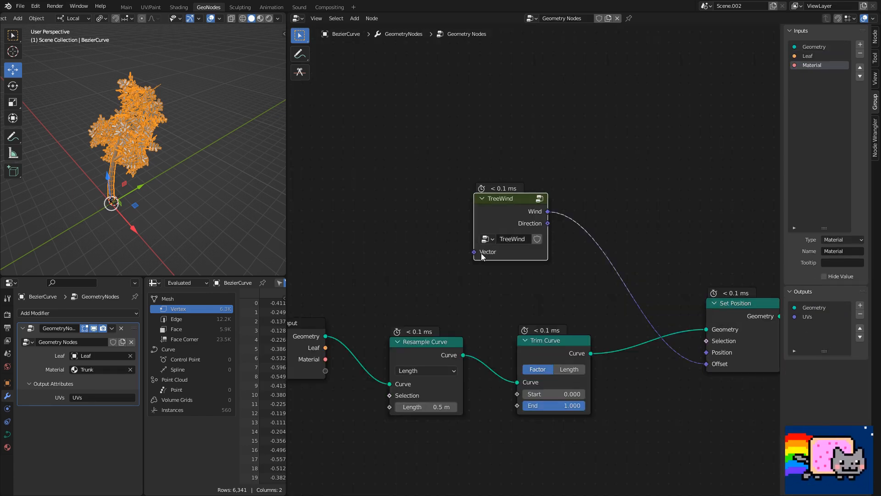
Unlink and remove TreeWind's Vector input, replacing it with a new Vector-type group input that feeds the Noise Texture
key("Tab")
left_click_drag(508, 271, 462, 292)
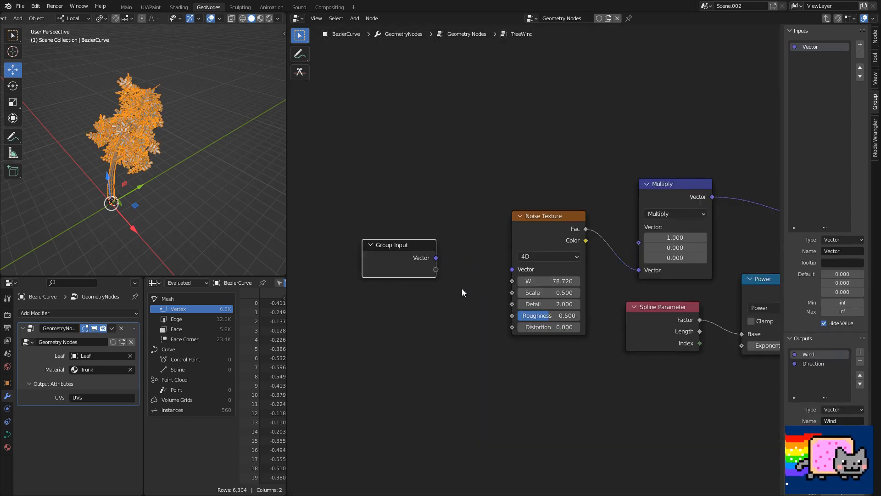
key("Tab")
key("Tab")
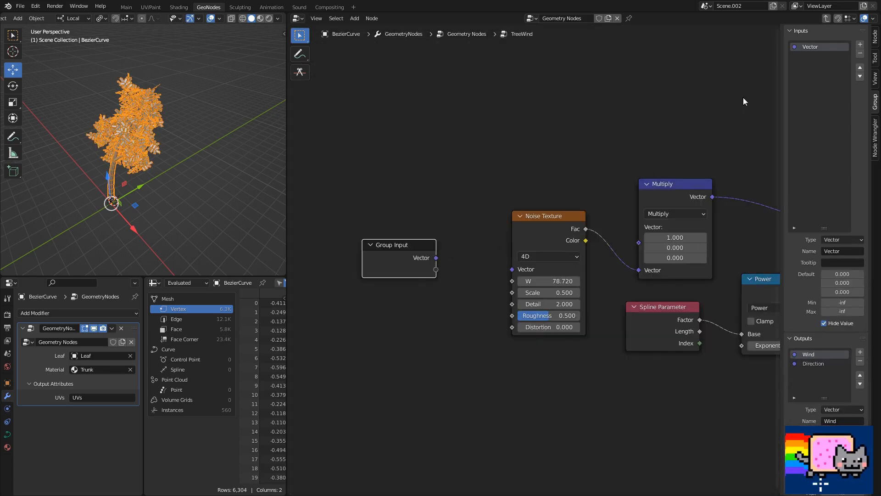
left_click(861, 53)
left_click(860, 44)
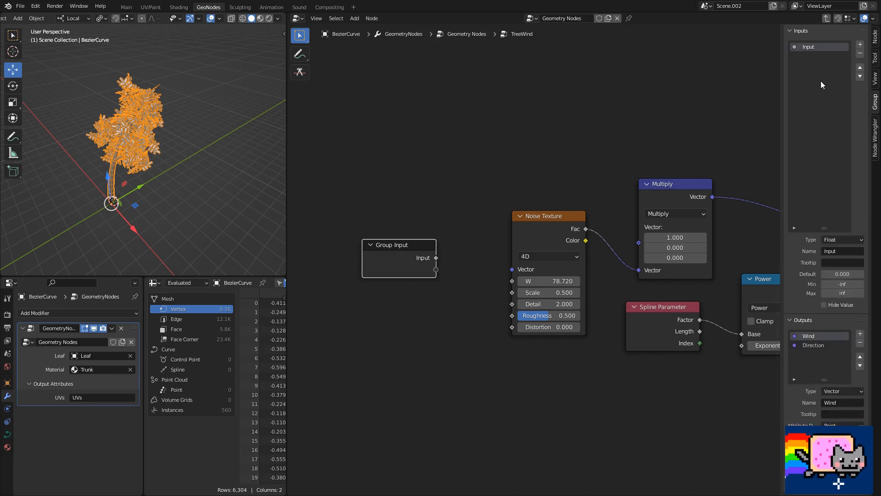
left_click(843, 240)
left_click(840, 280)
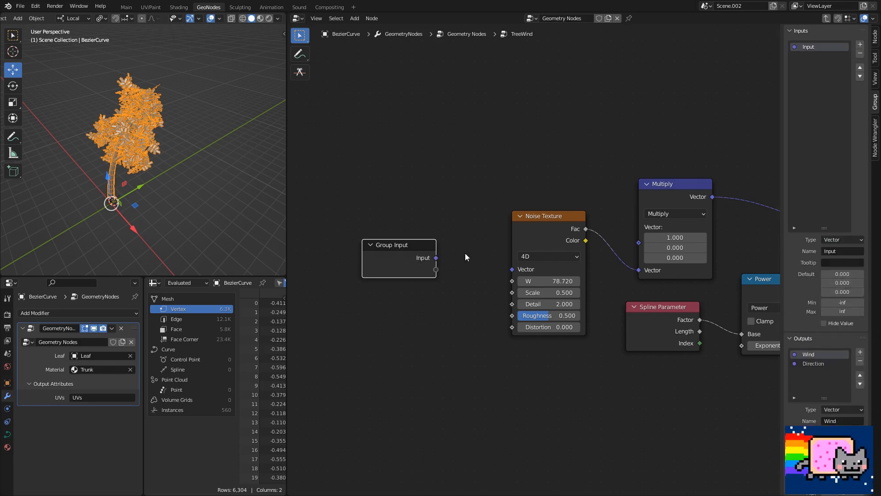
key("Tab")
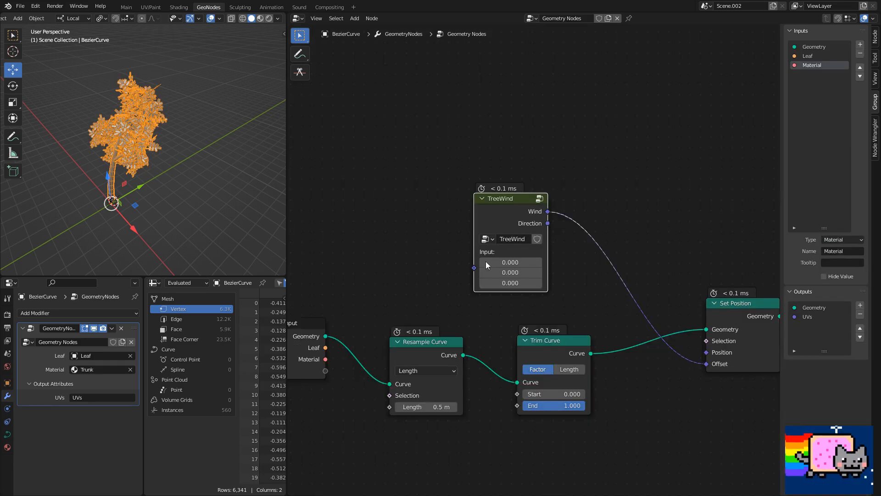
Set the first component of the TreeWind node's input to 1
scroll(503, 261, "up", 2)
type("1")
key("Return")
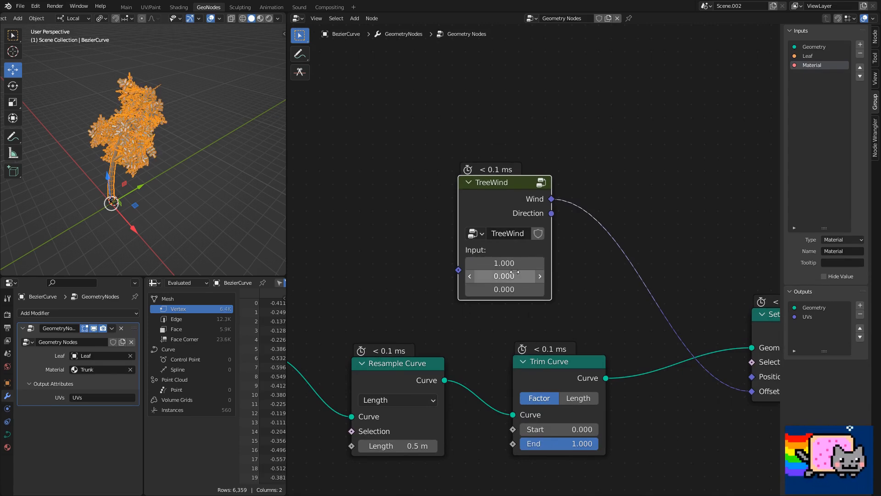
Inside TreeWind, reroute the group input from the Noise Texture to the first Multiply node's vector, placing Group Input above the noise
key("Tab")
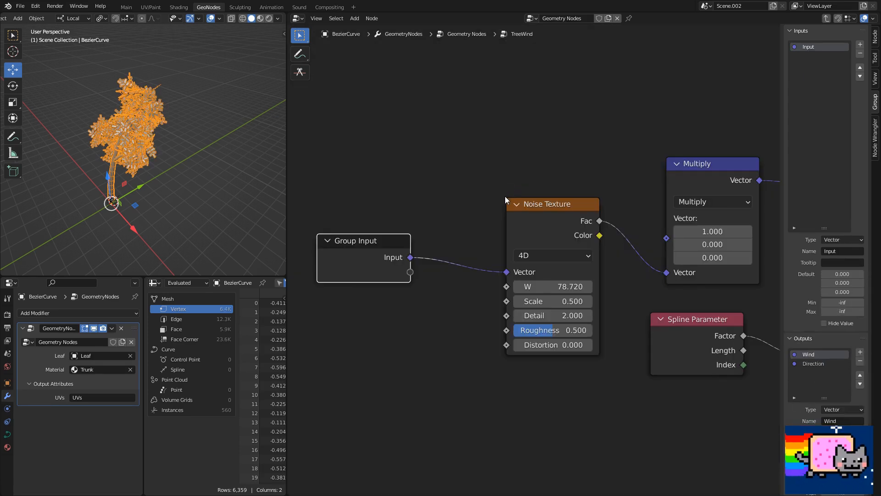
left_click_drag(507, 275, 667, 238)
left_click_drag(389, 249, 569, 147)
key("Tab")
Test different first-component values on the TreeWind input, settle on 1, and save the file
left_click_drag(502, 263, 523, 263)
left_click(504, 260)
type("1")
key("Return")
scroll(505, 248, "down", 8)
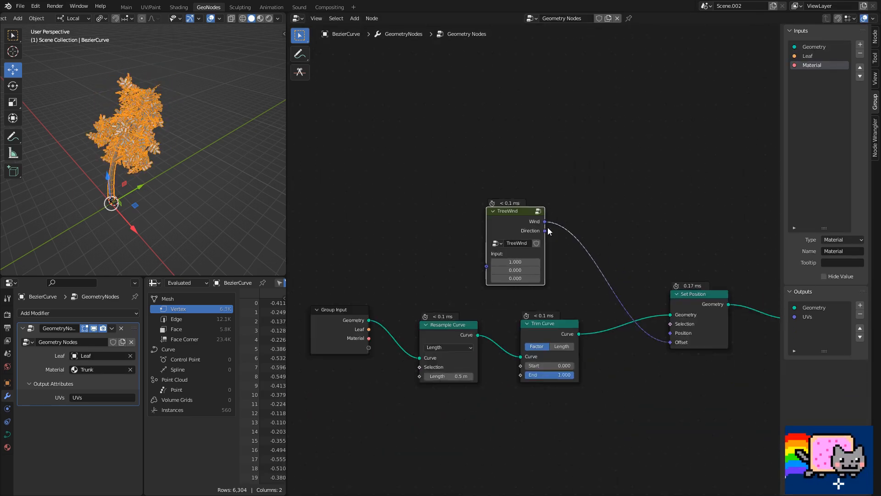
middle_click_drag(619, 230, 494, 206)
key("ctrl+s")
Add a Vector-type input named Wind to the Branches group
middle_click_drag(594, 212, 363, 152)
scroll(544, 225, "up", 3)
left_click(521, 197)
key("Tab")
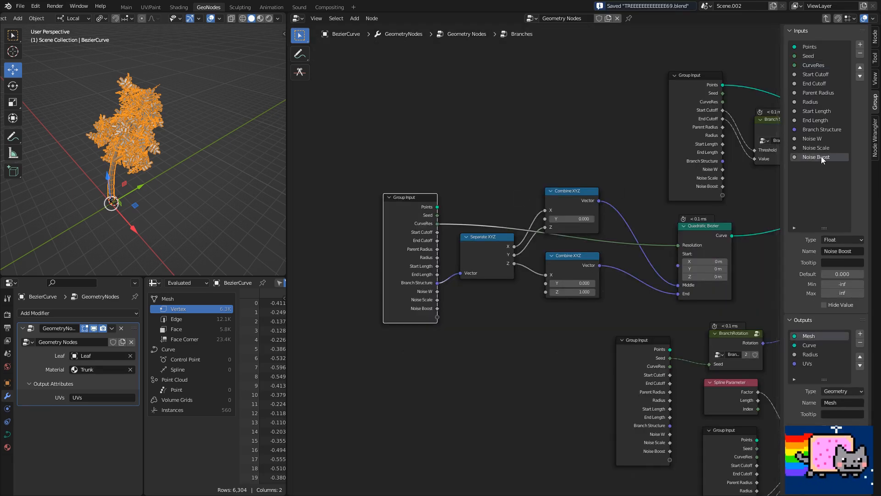
left_click(860, 45)
left_click(838, 241)
left_click(841, 293)
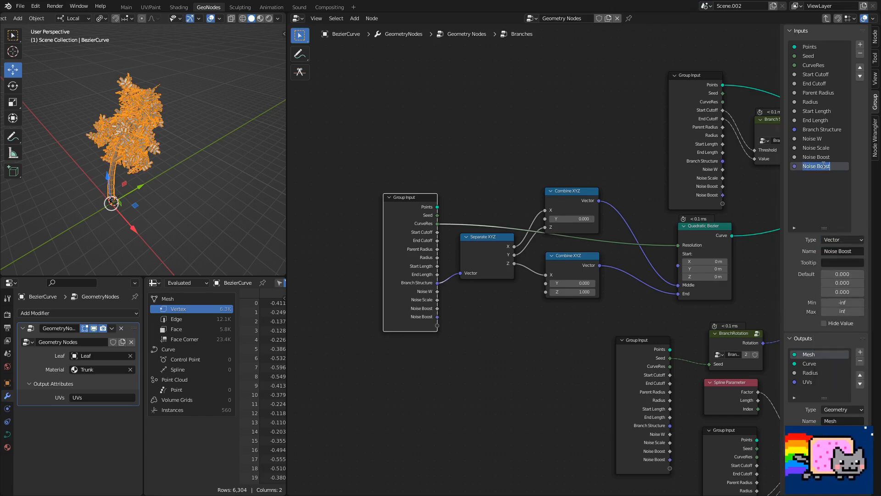
Duplicate the Group Input node in the Branches group and place the copy above the Branch Noise node
middle_click_drag(510, 182, 427, 213)
scroll(430, 212, "down", 5)
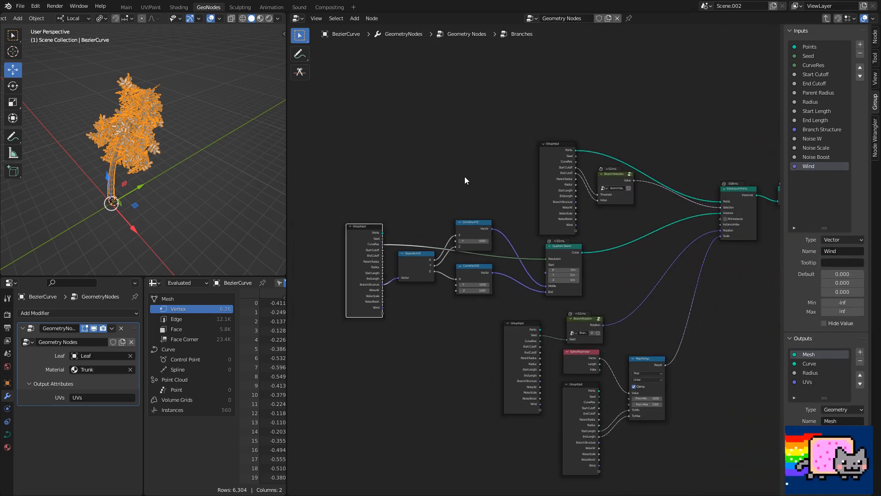
middle_click_drag(466, 175, 421, 204)
key("shift+d")
left_click(690, 81)
middle_click_drag(677, 87, 417, 119)
key("g")
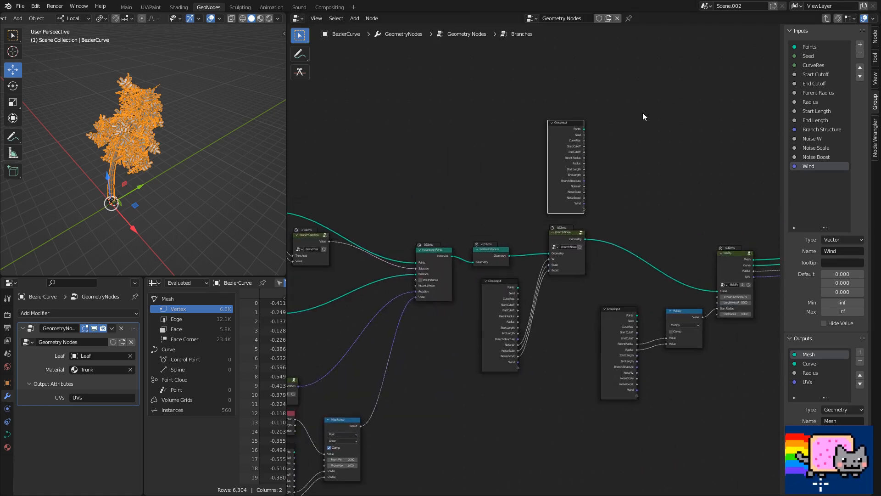
left_click(643, 112)
Insert a Set Position node between Branch Noise and Solidify and drive its Offset with the group's Wind input
middle_click_drag(640, 115, 534, 128)
scroll(538, 255, "up", 7)
left_click(556, 243)
key("shift+a")
type("set pos")
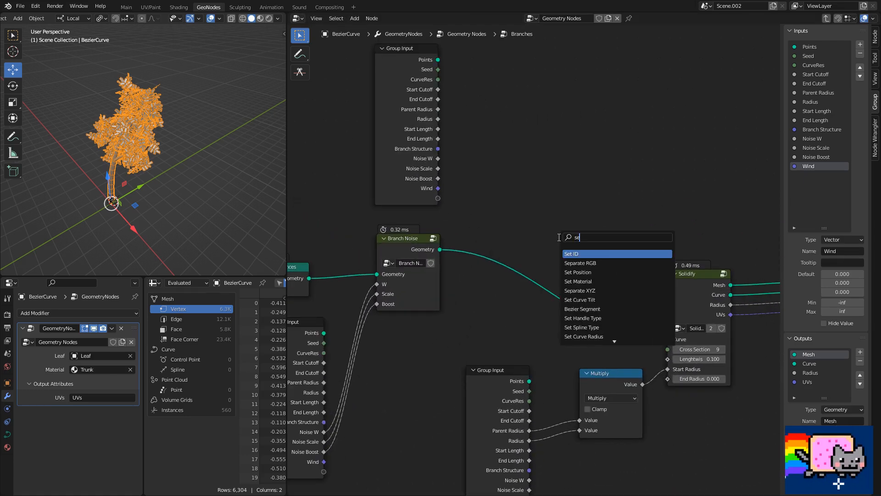
key("Return")
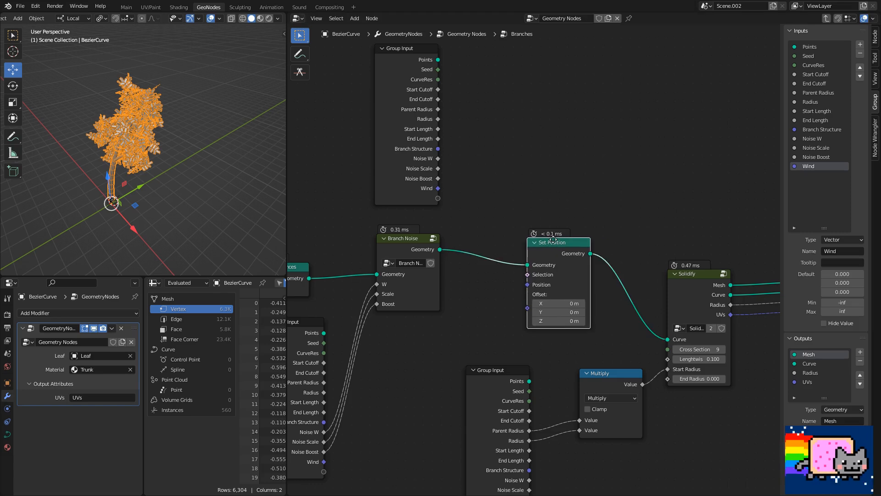
left_click(561, 228)
left_click_drag(438, 189, 543, 291)
key("Tab")
Move TreeWind below the trunk nodes and connect its Wind output to the Wind input of both Branches nodes
scroll(574, 229, "down", 5)
middle_click_drag(453, 217, 629, 233)
left_click_drag(370, 158, 437, 309)
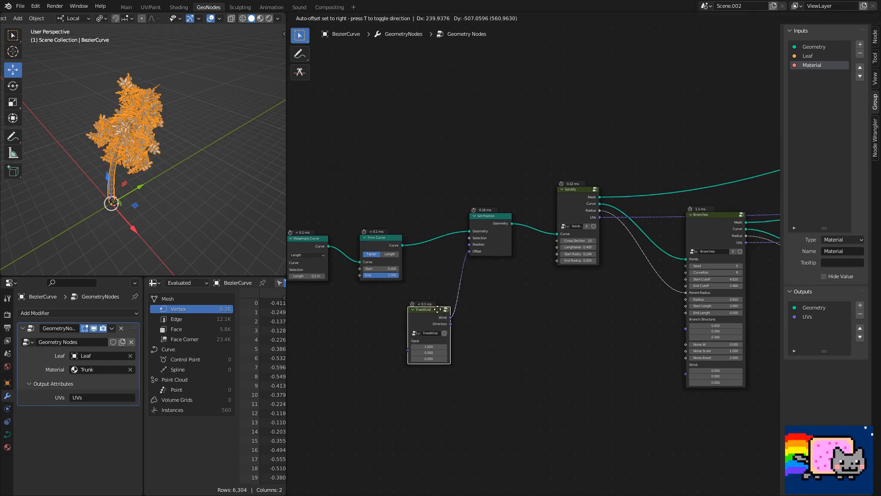
left_click_drag(676, 390, 685, 374)
middle_click_drag(660, 346, 358, 302)
scroll(454, 274, "down", 2)
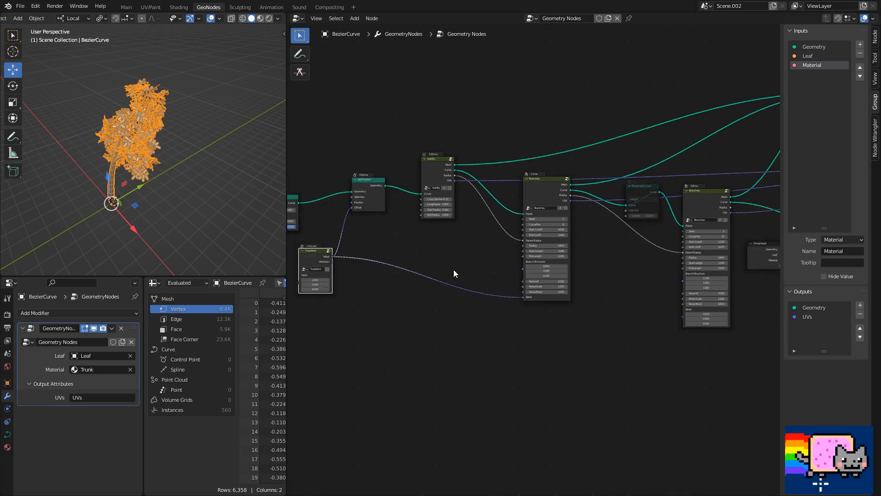
left_click_drag(332, 255, 684, 309)
Add a Float input named W to the TreeWind group
middle_click_drag(428, 224, 478, 230)
scroll(534, 290, "up", 2)
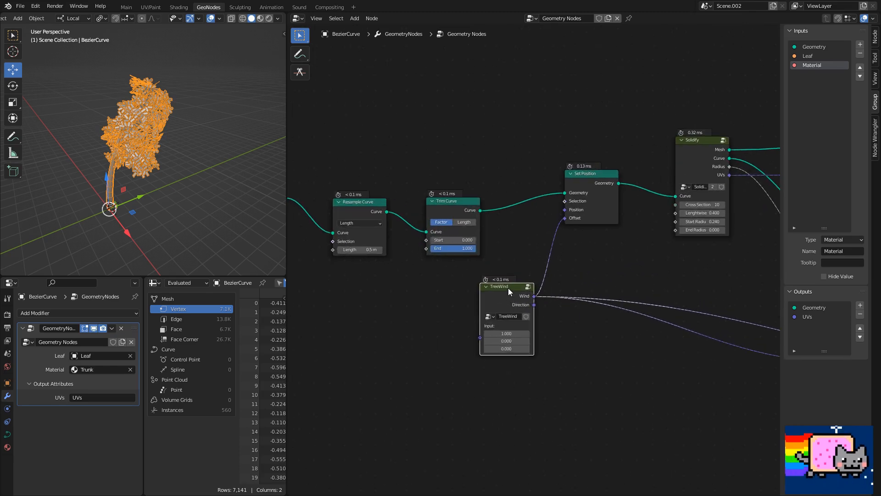
key("Tab")
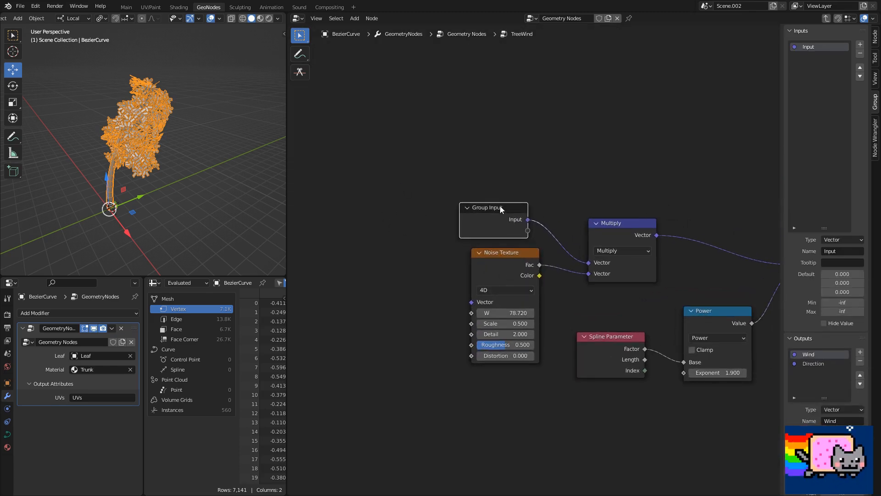
left_click(861, 45)
double_click(814, 55)
type("W")
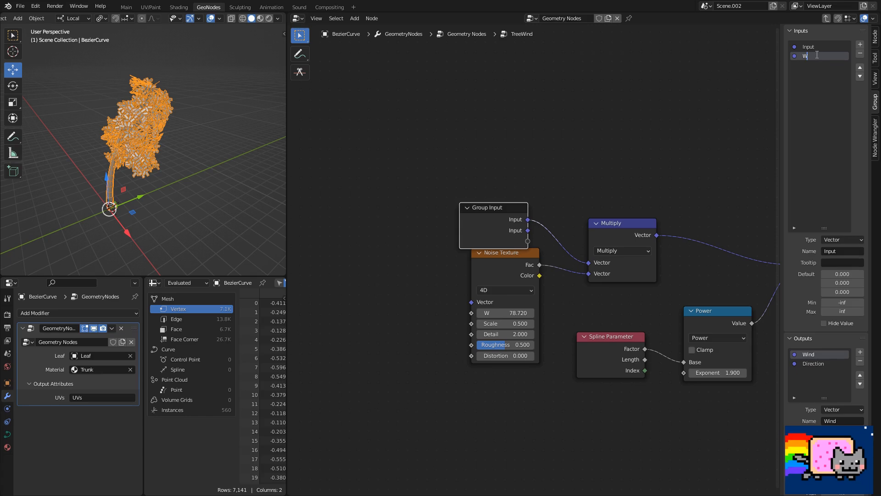
left_click(848, 240)
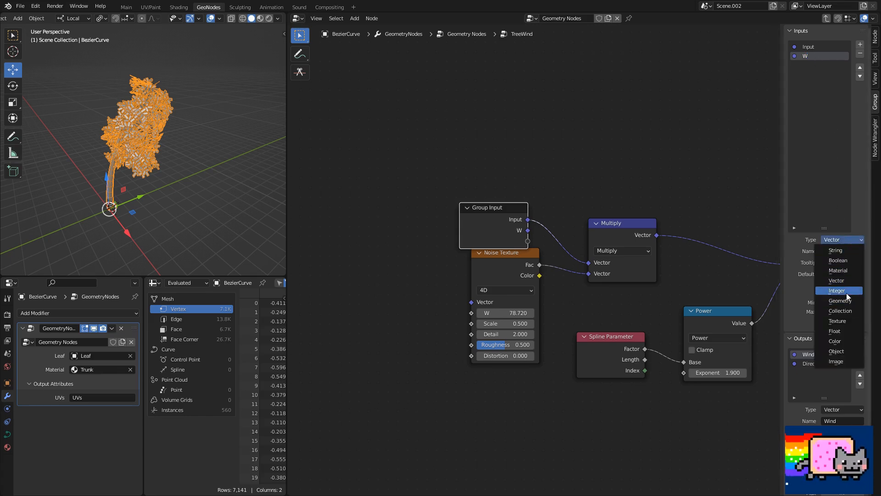
left_click(842, 332)
Duplicate TreeWind's Group Input beside the Noise Texture and connect its W output to the noise's W
left_click_drag(505, 209, 513, 193)
key("shift+d")
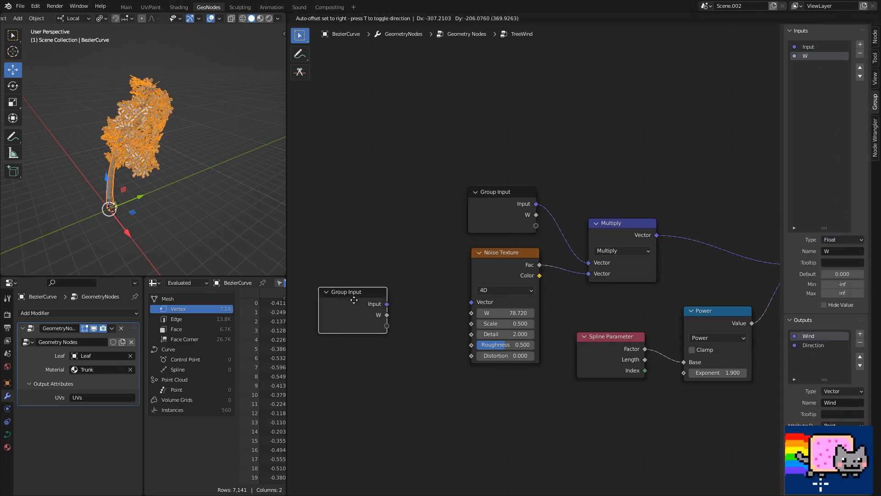
left_click(355, 302)
left_click_drag(460, 318, 472, 313)
key("Tab")
Vary the TreeWind node's W value to preview the tree's sway with the viewport overlays hidden
middle_click_drag(385, 277, 449, 260)
scroll(431, 260, "up", 3)
left_click_drag(574, 396, 721, 397)
scroll(191, 158, "up", 2)
key("alt+shift+z")
middle_click_drag(173, 139, 179, 172, "shift")
middle_click_drag(180, 173, 222, 168)
left_click_drag(575, 397, 880, 397)
scroll(607, 364, "down", 6)
Add a Vector-type input named Wind to the Leaves group
middle_click_drag(649, 332, 472, 329)
scroll(494, 324, "down", 3)
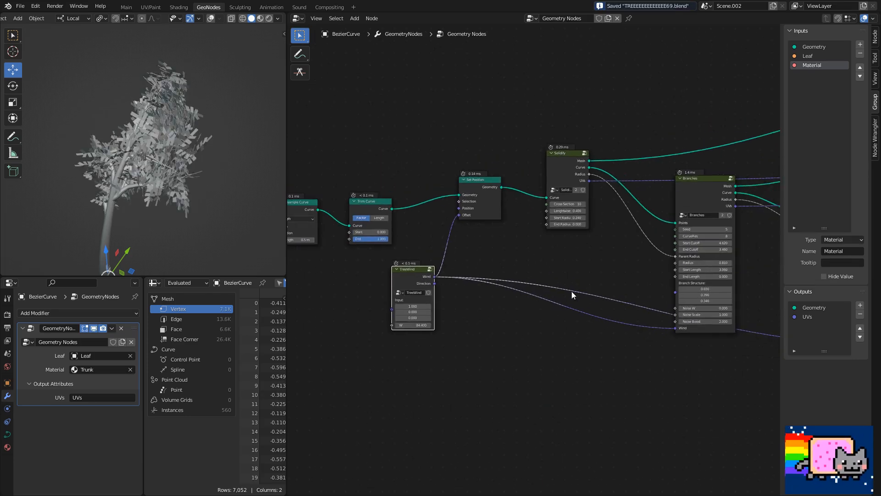
middle_click_drag(597, 291, 437, 290)
middle_click_drag(553, 284, 434, 278)
left_click_drag(407, 273, 442, 264)
key("Tab")
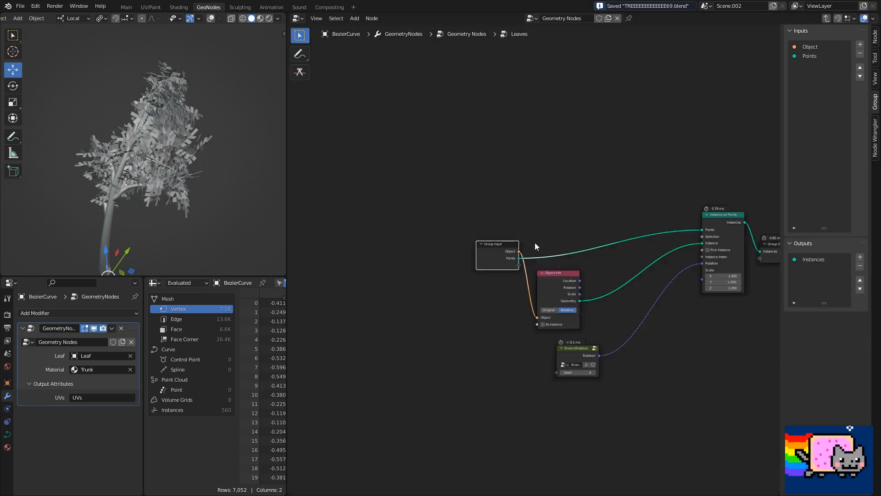
left_click(859, 44)
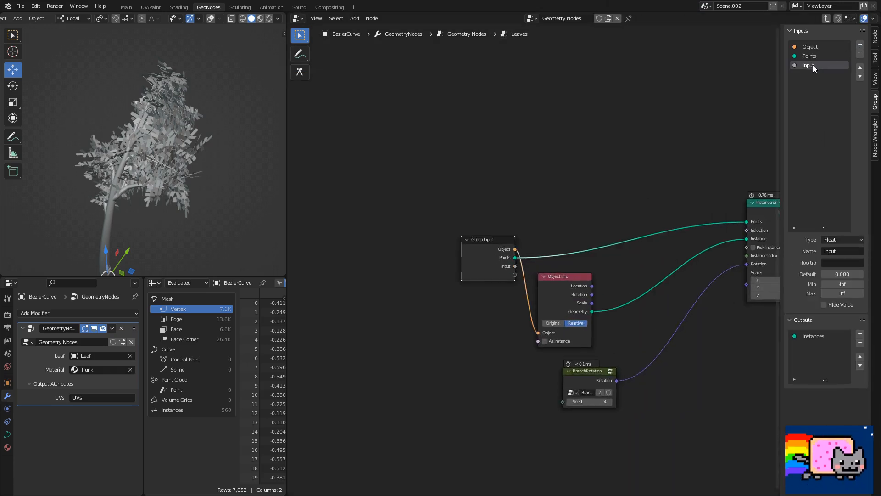
left_click(845, 239)
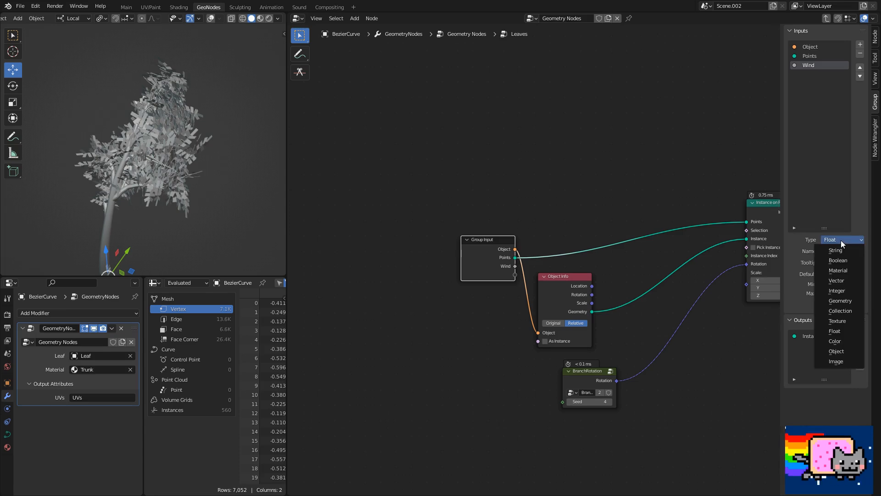
left_click(844, 284)
key("Tab")
Connect TreeWind's Direction output to the Leaves node's Wind input
scroll(478, 245, "down", 6)
middle_click_drag(414, 237, 608, 229)
left_click_drag(412, 244, 425, 249)
scroll(431, 267, "up", 4)
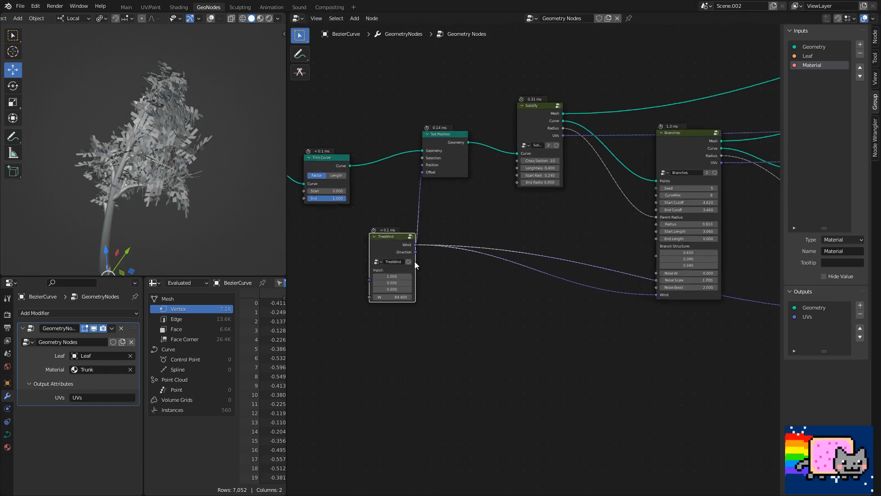
scroll(418, 260, "down", 3)
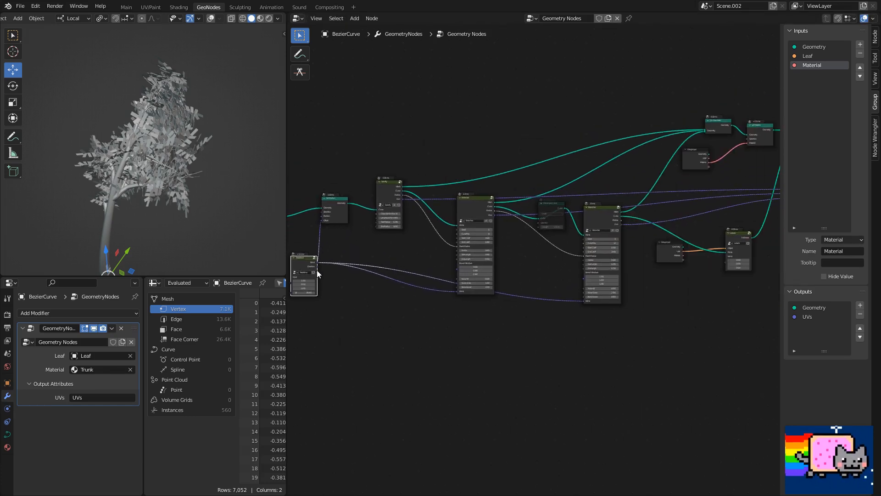
left_click_drag(317, 266, 724, 260)
In the Leaves group, place a duplicate Group Input below the other nodes and rearrange Object Info and BranchRotation to make room
middle_click_drag(724, 259, 323, 180)
scroll(551, 294, "up", 4)
key("Tab")
key("shift+d")
left_click(399, 432)
left_click_drag(441, 243, 466, 91)
left_click_drag(479, 349, 358, 308)
middle_click_drag(377, 328, 411, 296)
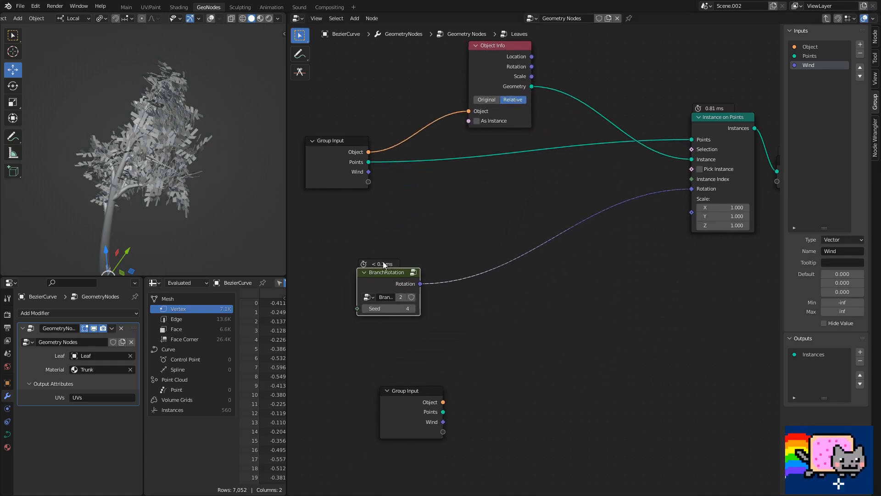
Insert an Align Euler to Vector node between BranchRotation and Instance on Points' Rotation, and connect Group Input's Wind to its Vector
left_click(329, 142)
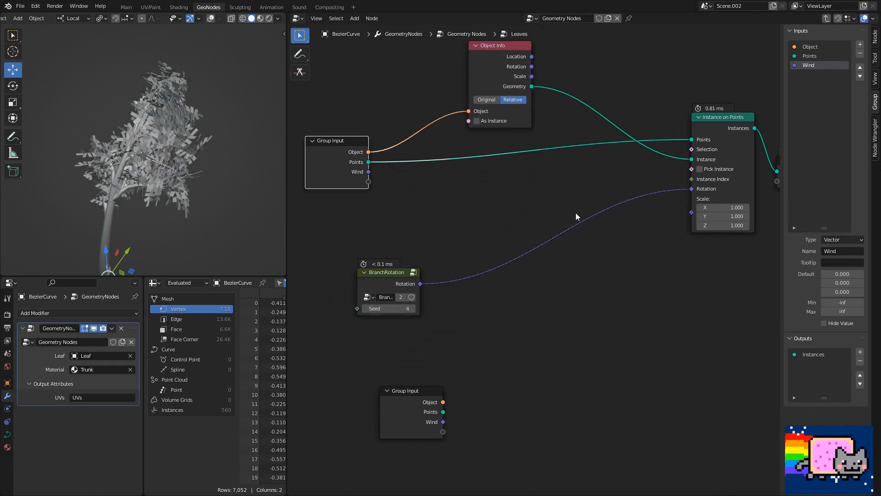
left_click_drag(408, 400, 407, 396)
key("shift+a")
key("s")
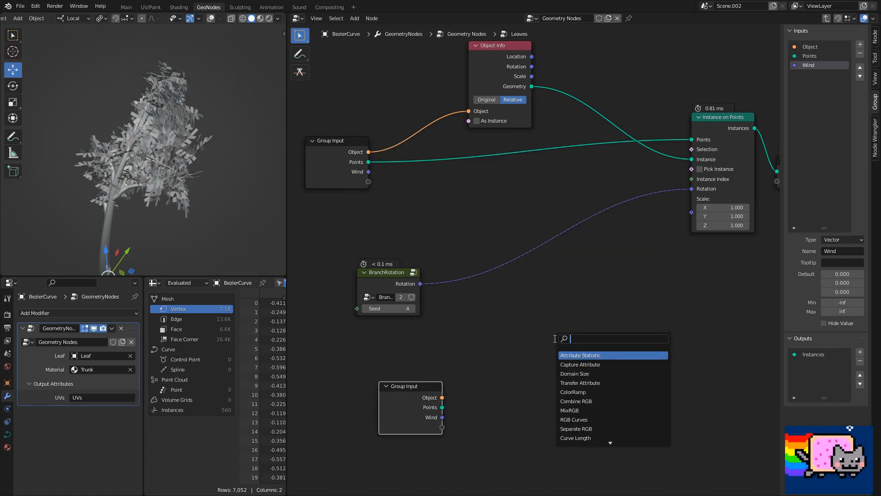
type("align")
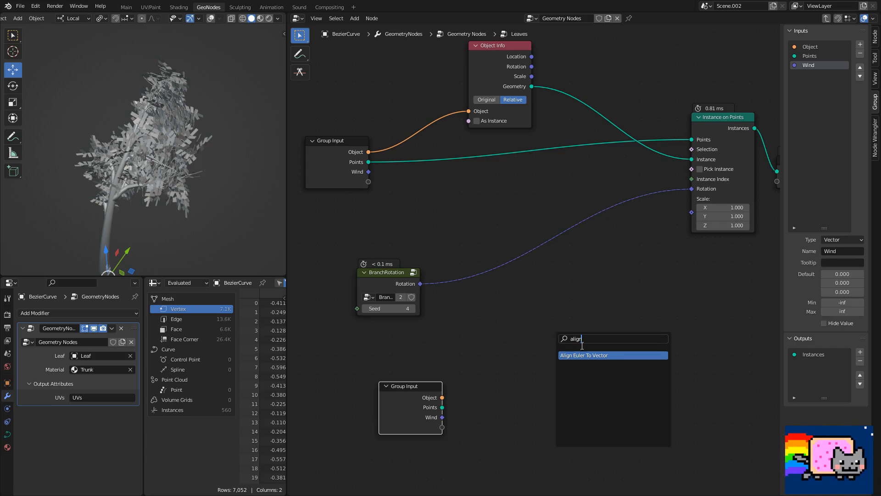
left_click(588, 353)
left_click(541, 271)
left_click_drag(417, 390, 377, 365)
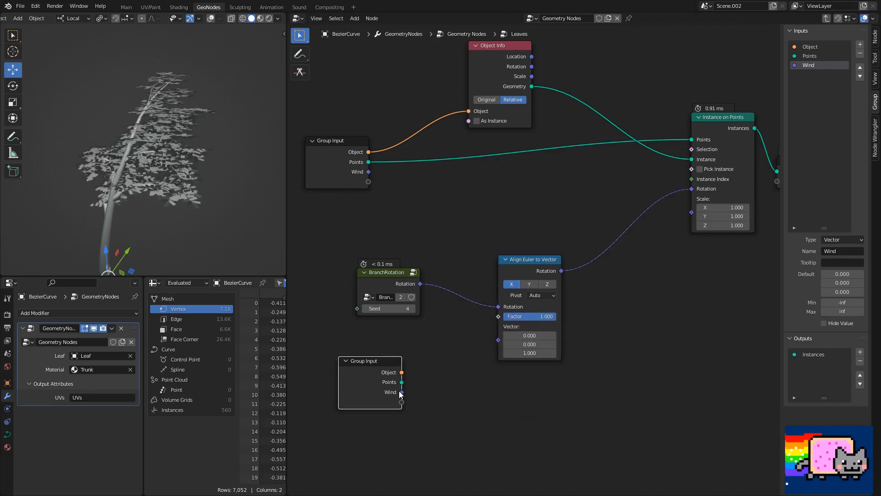
left_click_drag(486, 346, 500, 344)
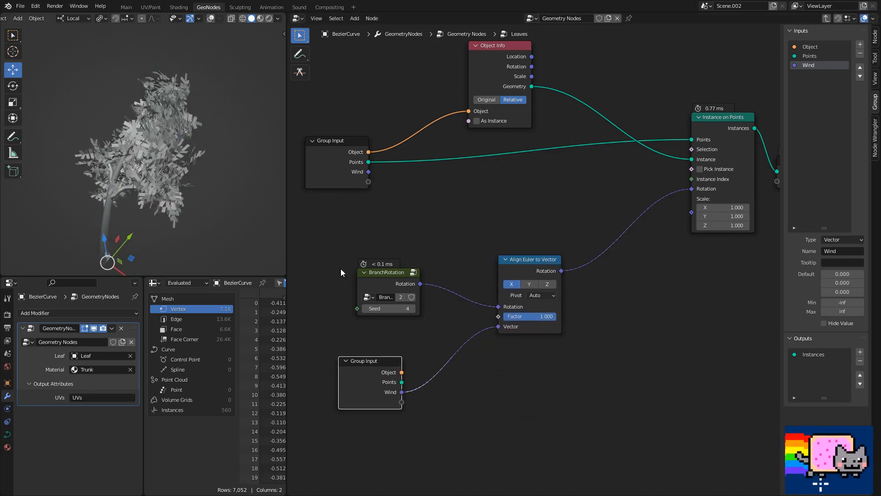
Set the Align Euler to Vector axis to Z and reposition the BranchRotation and lower Group Input nodes
scroll(548, 285, "up", 2)
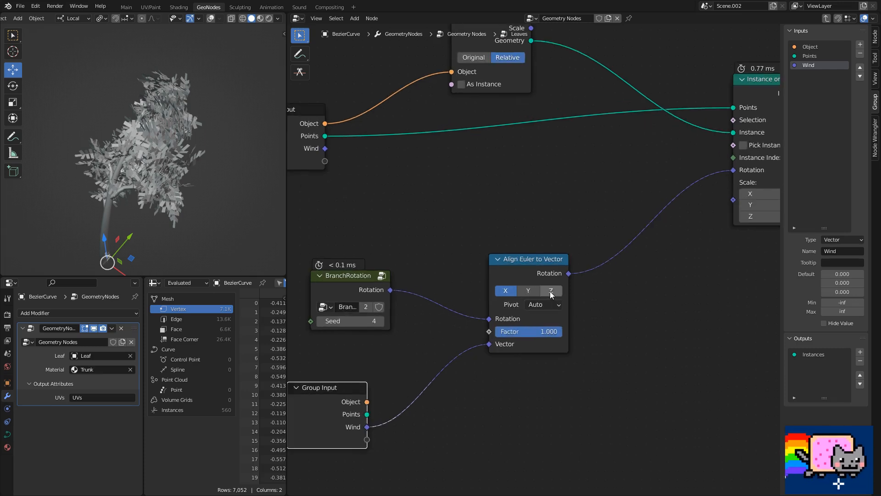
left_click(551, 292)
middle_click_drag(568, 323, 617, 316)
left_click_drag(407, 269, 389, 259)
left_click_drag(379, 379, 393, 365)
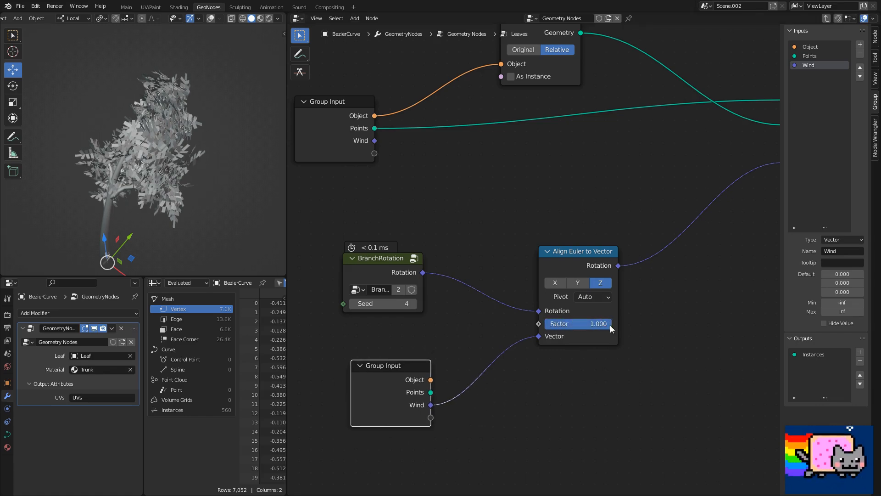
In the TreeWind group, connect the Group Input's Input to the Group Output's Direction, and return to the main node tree
key("Tab")
scroll(444, 349, "down", 5)
left_click_drag(404, 304, 378, 286)
middle_click_drag(378, 287, 636, 307)
scroll(637, 306, "down", 4)
middle_click_drag(456, 327, 691, 314)
middle_click_drag(425, 302, 581, 294)
scroll(475, 329, "up", 7)
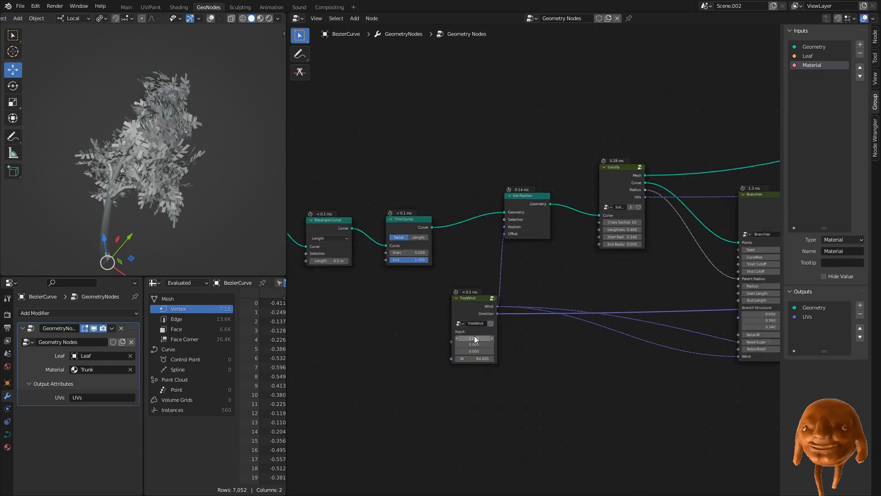
left_click_drag(475, 329, 465, 334)
key("Tab")
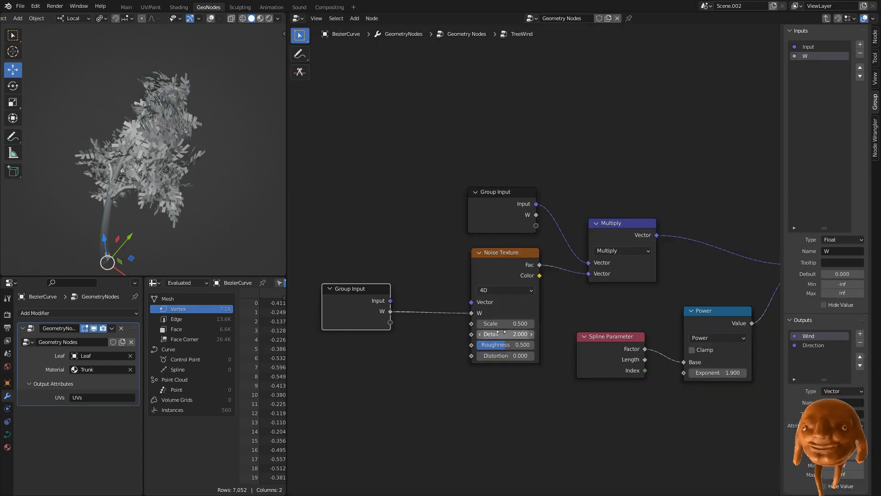
middle_click_drag(560, 292, 447, 274)
scroll(514, 327, "up", 2)
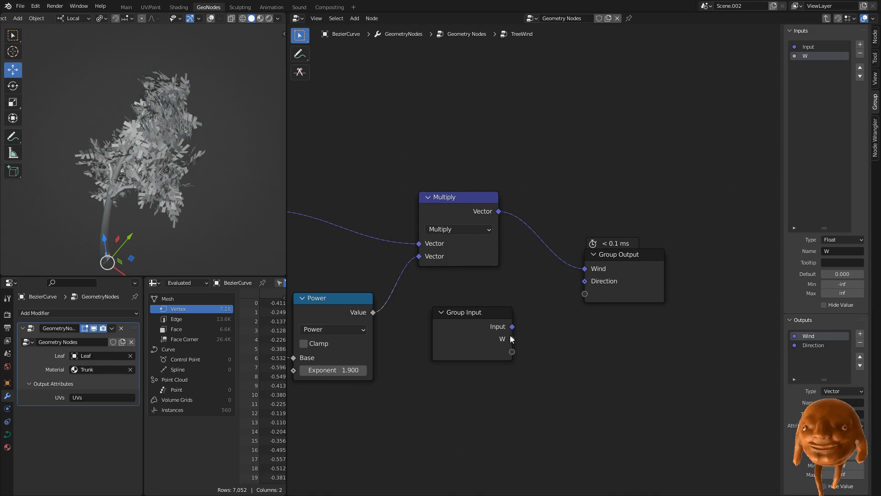
left_click(633, 255)
key("Tab")
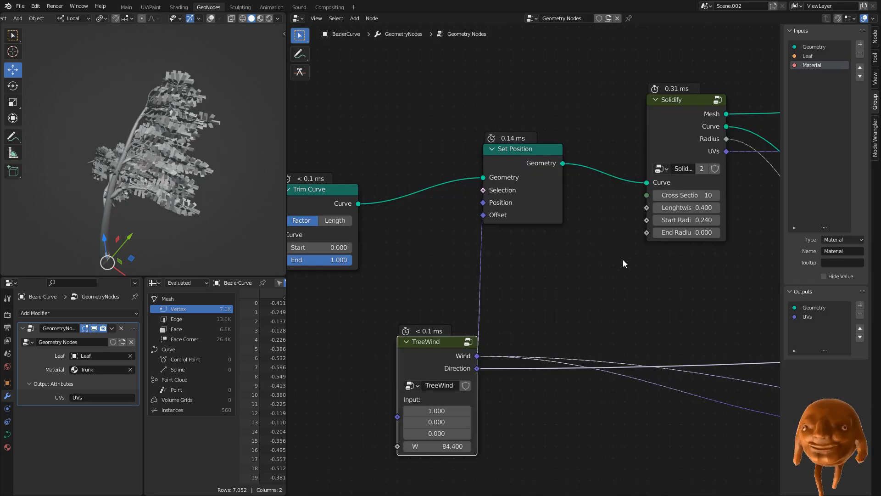
Open the Leaves group and spread out Align Euler to Vector, BranchRotation and the lower Group Input to make room
scroll(647, 267, "down", 6)
middle_click_drag(666, 275, 459, 257)
middle_click_drag(629, 266, 293, 234)
middle_click_drag(590, 253, 442, 285)
scroll(531, 261, "up", 4)
left_click(532, 221)
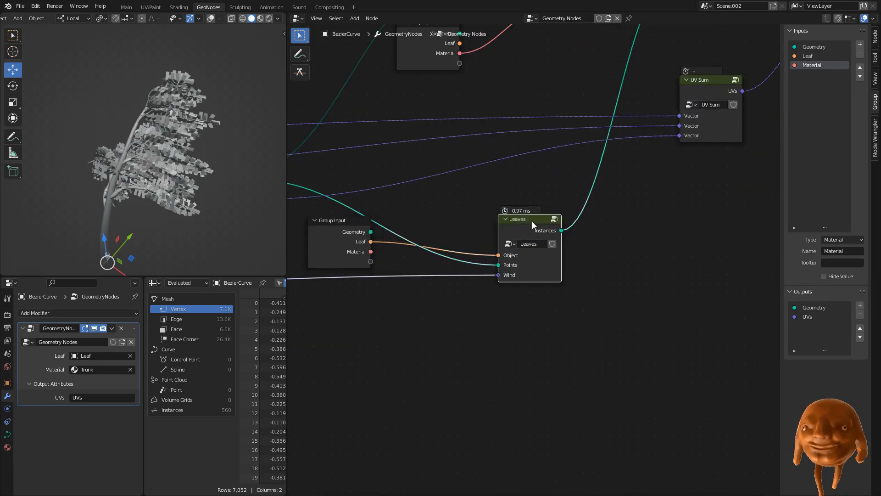
key("Tab")
mouse_move(579, 311)
left_mouse_down()
mouse_move(547, 311)
mouse_move(596, 310)
left_mouse_up()
left_click_drag(424, 259, 437, 215)
left_click_drag(423, 348, 457, 402)
middle_click_drag(389, 333, 503, 315)
key("shift+a")
type("noi")
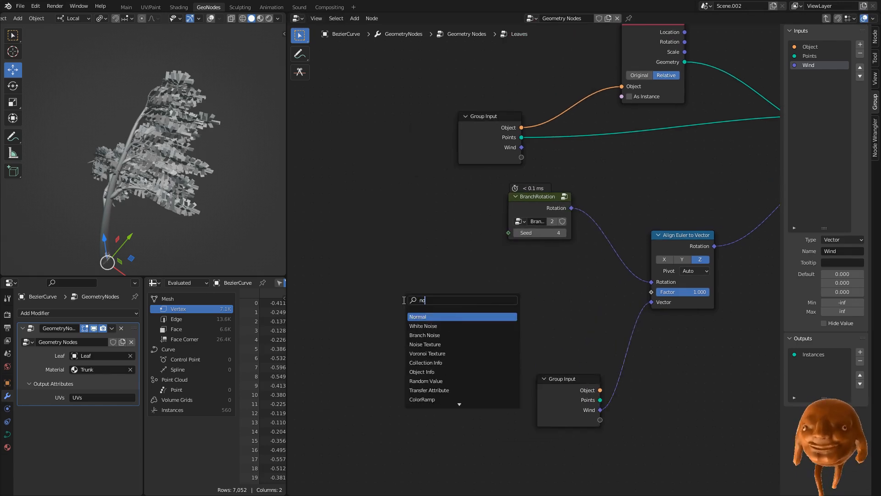
key("Return")
left_click(426, 283)
key("x")
Add a Noise Texture node below BranchRotation and connect its Fac to the Align Euler to Vector node's Factor
key("shift+a")
type("noi")
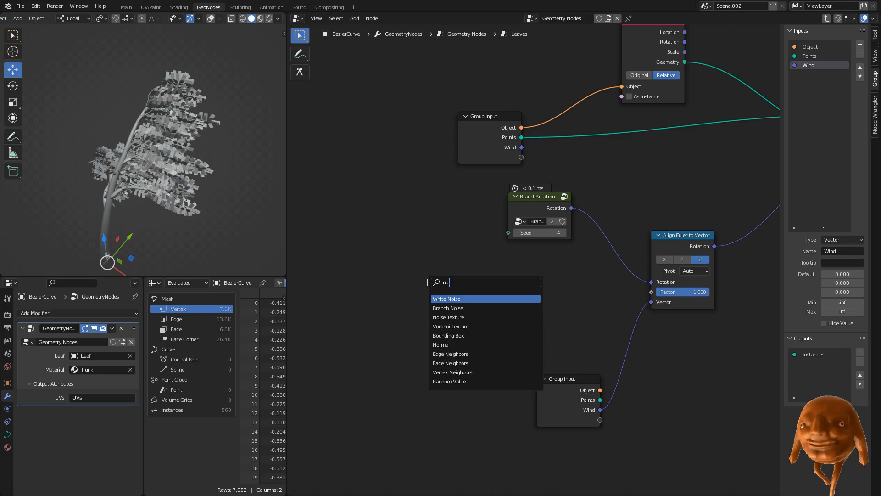
left_click(443, 317)
left_click(424, 304)
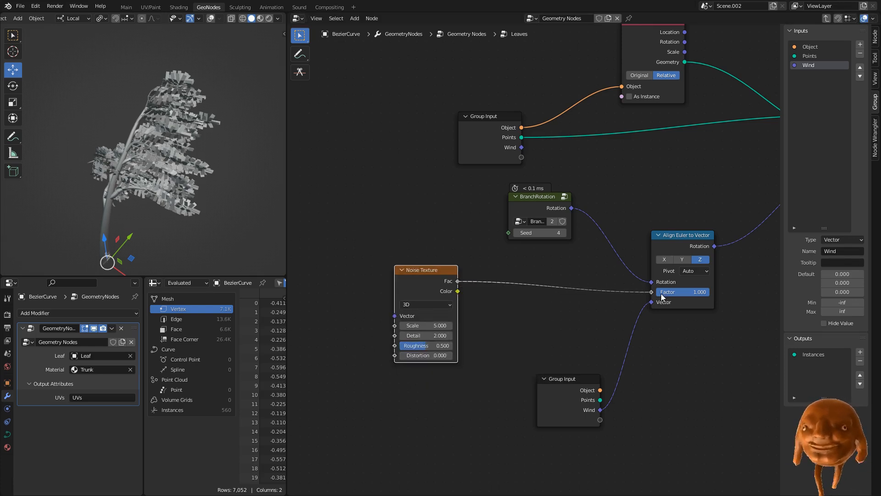
left_click_drag(661, 294, 653, 292)
left_click_drag(432, 275, 402, 279)
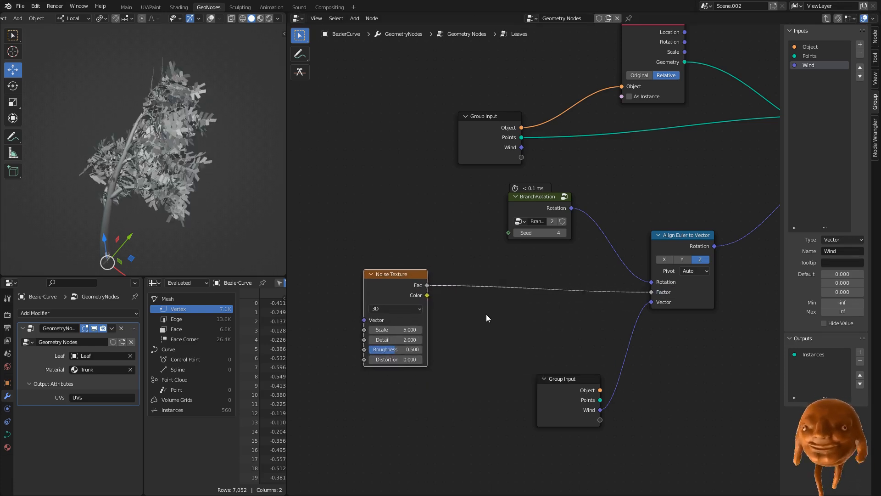
Insert a ColorRamp between Noise Texture and the Factor input, and move its white stop to position 0.623
key("shift+a")
type("colo")
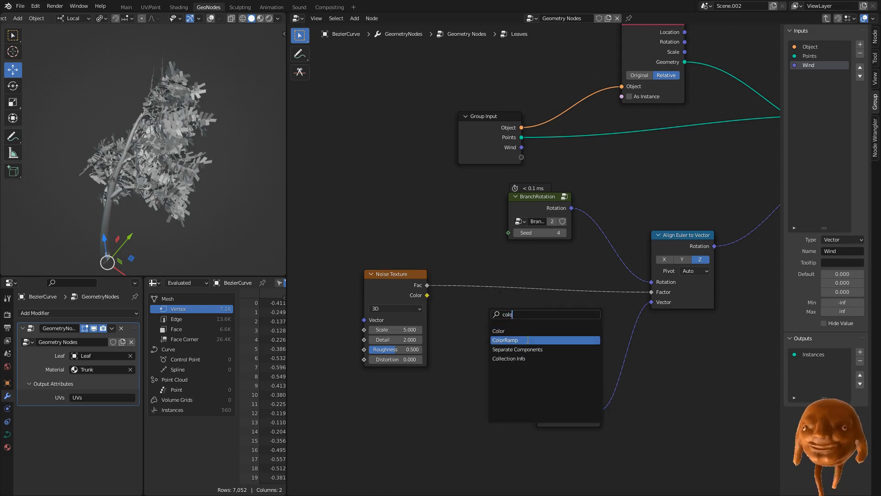
left_click(505, 341)
left_click(509, 297)
left_click_drag(563, 327, 532, 323)
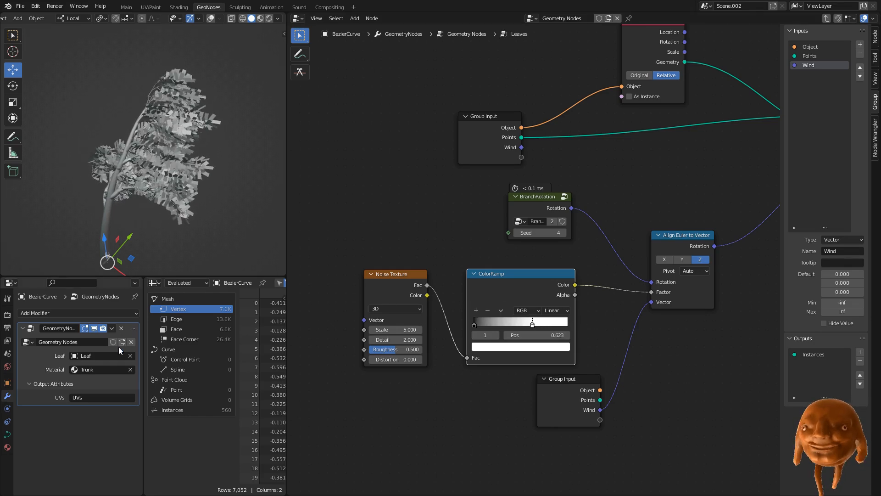
Vary the TreeWind node's W value in the main tree to preview the leaf motion, and reopen the Leaves group
key("Tab")
scroll(404, 304, "down", 6)
middle_click_drag(404, 303, 629, 301)
middle_click_drag(481, 299, 675, 290)
middle_click_drag(467, 292, 632, 307)
scroll(504, 332, "up", 5)
left_click_drag(471, 341, 623, 337)
middle_click_drag(623, 338, 516, 261)
key("Tab")
scroll(500, 252, "up", 4)
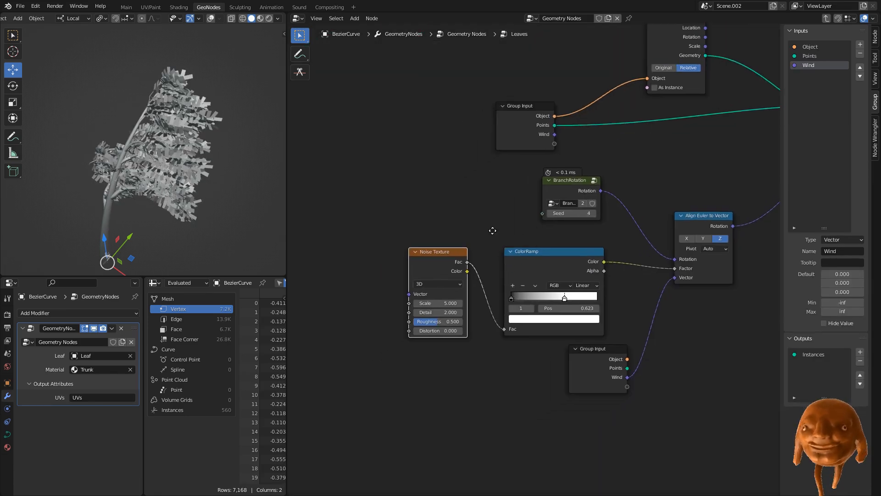
Detach the ColorRamp from the noise link and delete it
middle_click_drag(530, 239, 435, 268)
scroll(490, 249, "down", 1)
middle_click_drag(487, 246, 492, 225)
left_click_drag(492, 225, 439, 364, "alt")
key("x")
Insert a Map Range node between Noise Texture's Fac and Align Euler to Vector's Factor, and set To Min to 0.650
key("shift+a")
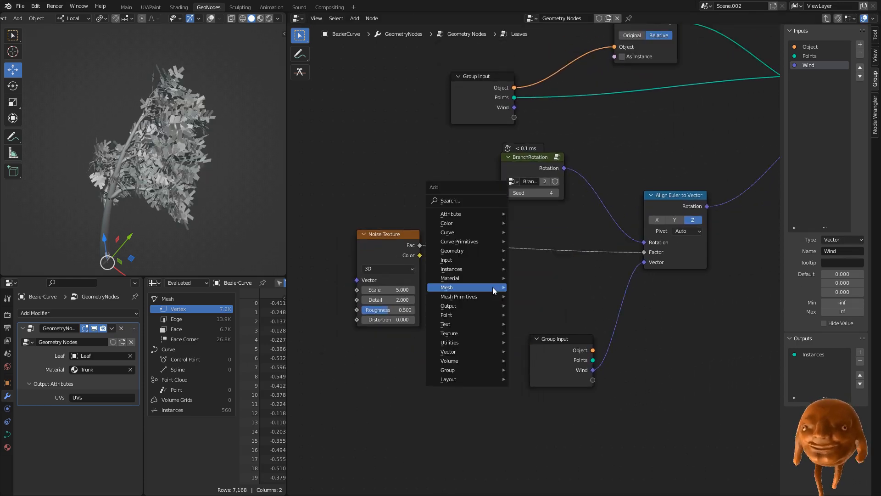
type("map")
key("Return")
left_click(513, 231)
mouse_move(569, 373)
left_mouse_down()
mouse_move(569, 361)
mouse_move(569, 383)
left_mouse_up()
scroll(550, 349, "up", 3)
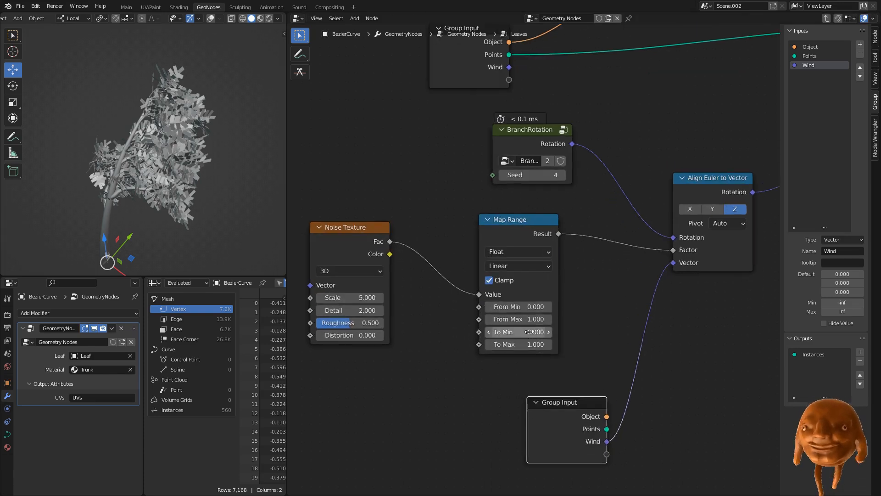
left_click_drag(518, 334, 544, 334)
middle_click_drag(385, 248, 424, 282)
scroll(422, 241, "down", 2)
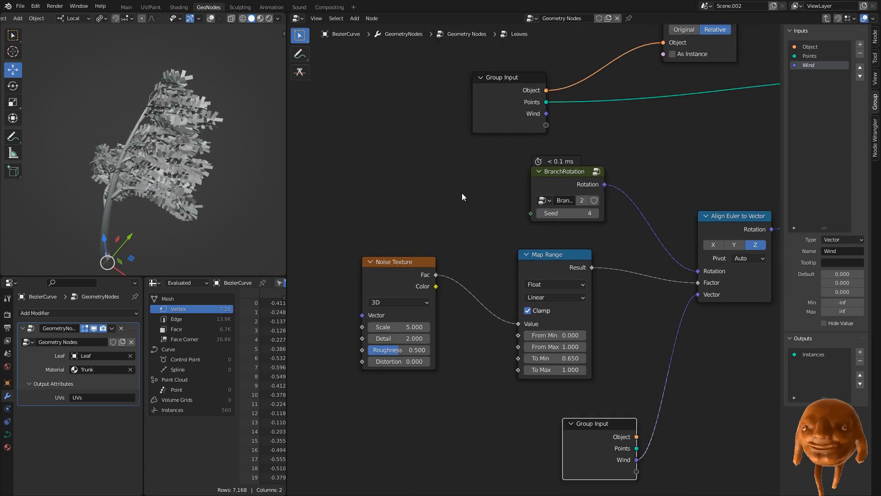
Place a duplicate of the Group Input below the Noise Texture node
left_click(514, 102)
key("shift+d")
left_click(403, 390)
middle_click_drag(403, 390, 455, 320)
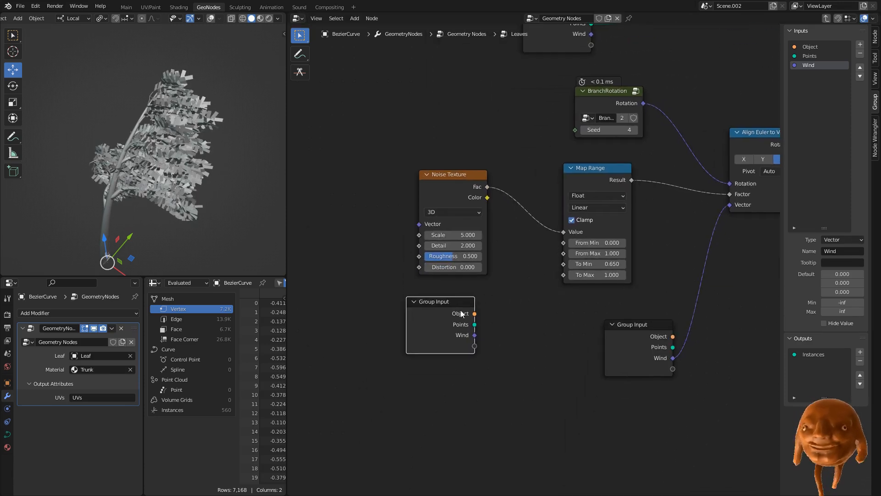
Add a Float-type input named Wind Strength to the Leaves group
left_click(861, 44)
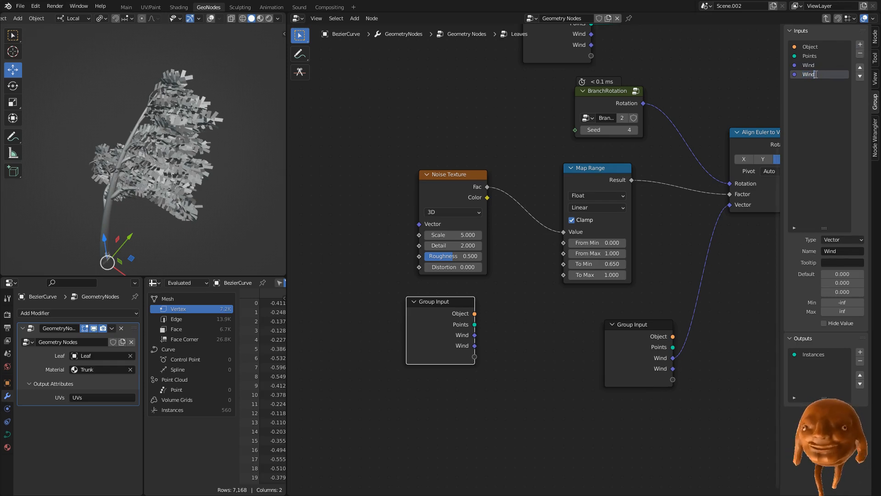
key("BackSpace")
key("BackSpace")
type("nd Strength")
key("Return")
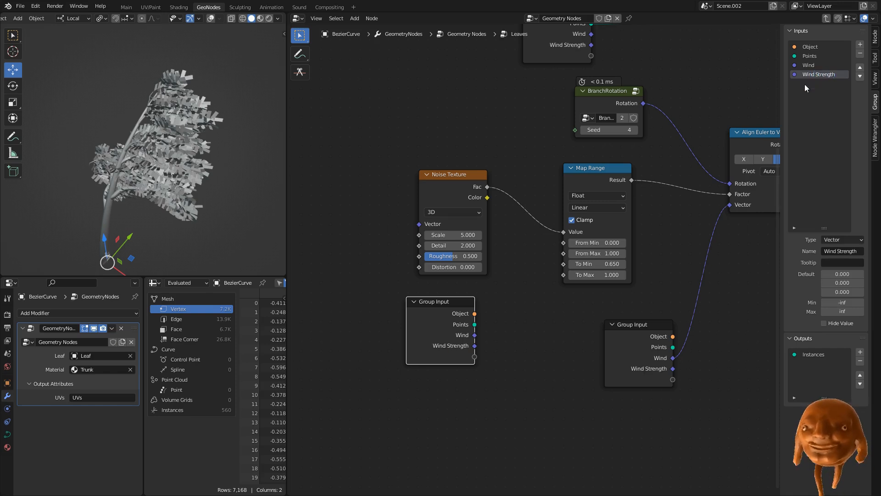
left_click(852, 240)
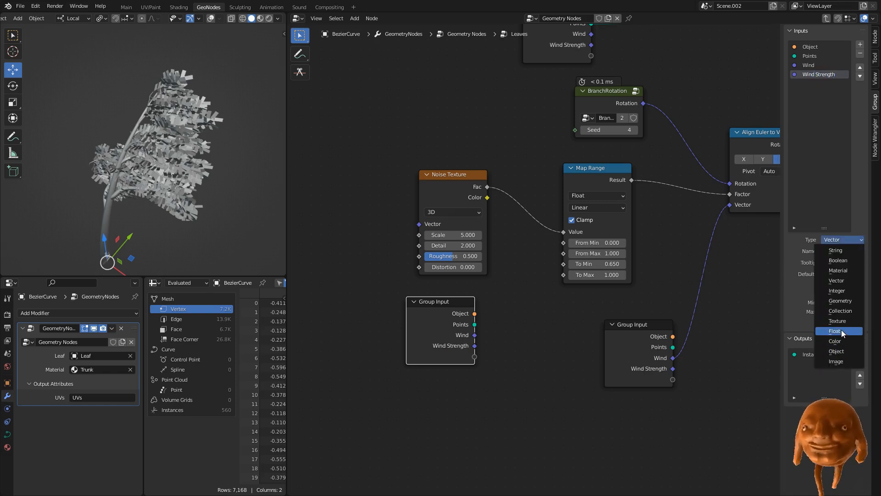
left_click(842, 331)
Connect Wind Strength to Map Range's To Min, and set the Leaves node's Wind Strength to about 0.61 in the main tree
middle_click_drag(583, 253, 543, 253)
left_click_drag(411, 301, 403, 307)
scroll(431, 342, "up", 1)
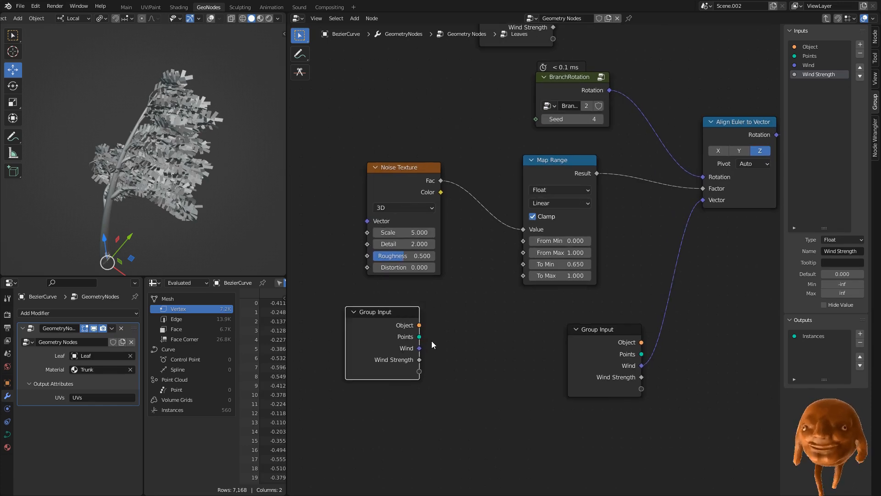
left_click_drag(419, 360, 523, 264)
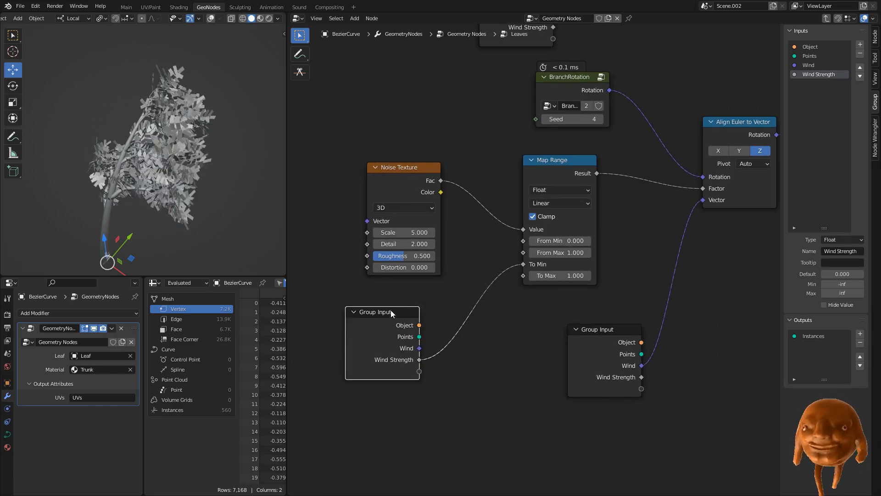
key("Tab")
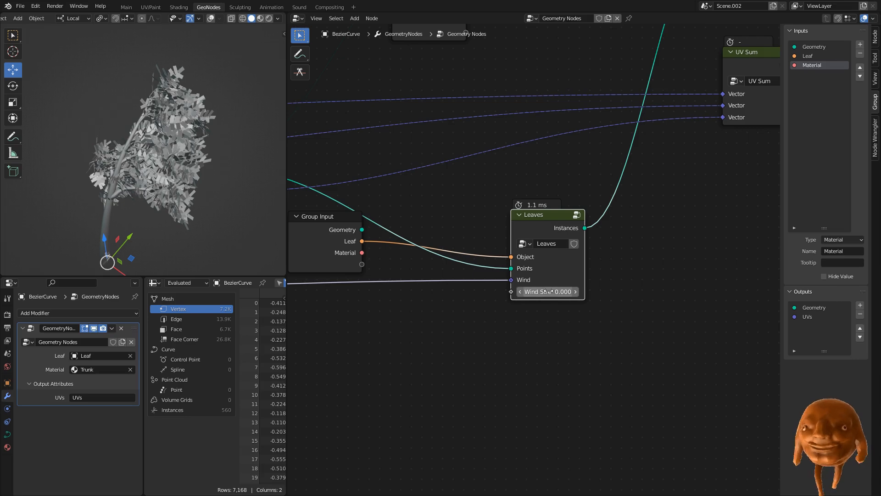
left_click_drag(547, 291, 580, 292)
Vary the TreeWind node's W value up to 274.610 to preview the leaves in the wind
scroll(592, 309, "down", 5)
middle_click_drag(409, 317, 593, 296)
middle_click_drag(444, 296, 618, 286)
middle_click_drag(335, 295, 562, 289)
scroll(535, 280, "up", 3)
left_click_drag(433, 382, 576, 382)
Switch the viewport to Material Preview shading and raise TreeWind's W to 310.610 to preview the textured tree
middle_click_drag(193, 175, 206, 175)
left_click(260, 18)
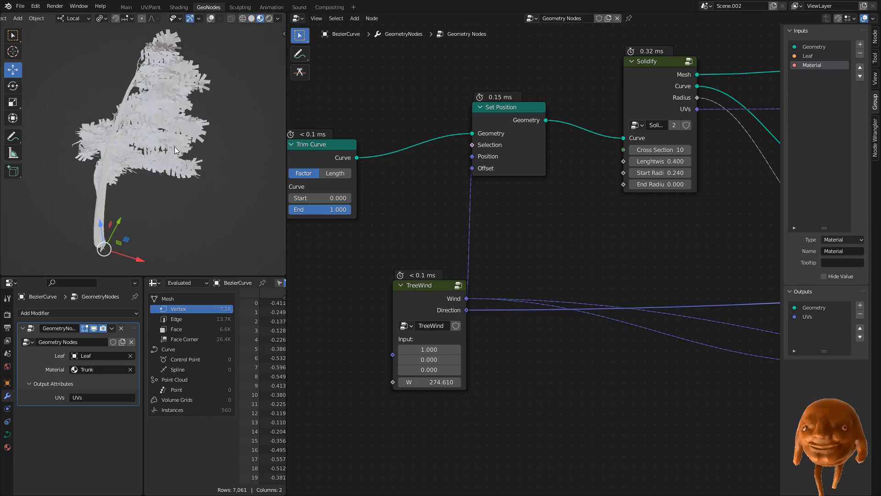
left_click(214, 173)
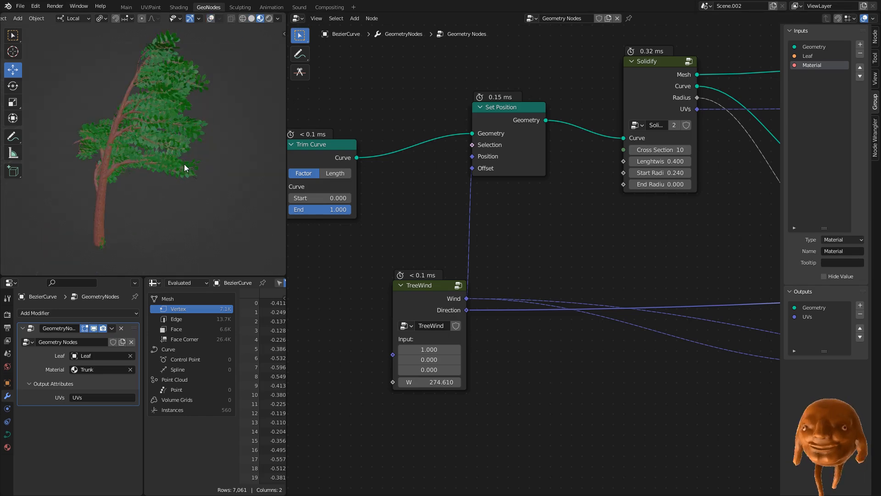
left_click_drag(429, 382, 475, 382)
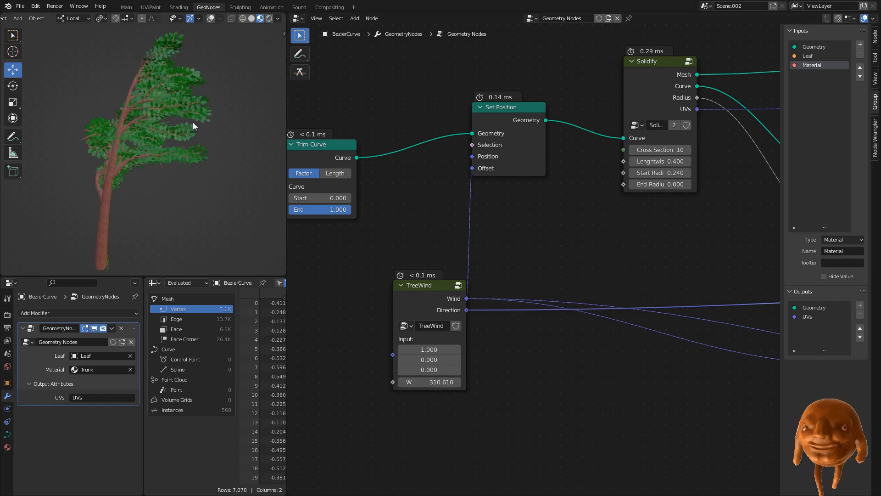
Return the viewport to Solid shading, show the overlays again and save the file
left_click(253, 19)
mouse_move(139, 161)
middle_mouse_down("shift")
mouse_move(141, 139)
mouse_move(129, 147)
middle_mouse_up("shift")
key("shift+alt+z")
key("ctrl+s")
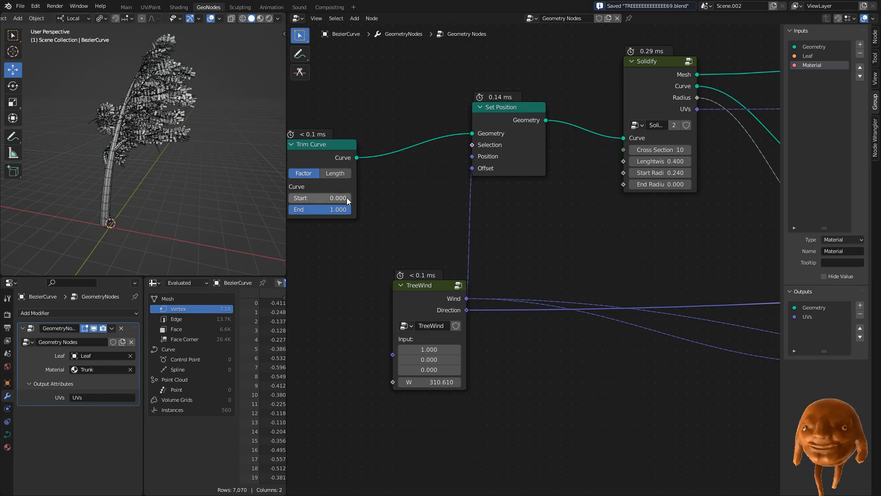
Rearrange the Leaves node and its neighbouring nodes near the output end of the main node tree
scroll(450, 214, "down", 5)
mouse_move(713, 217)
middle_mouse_down()
mouse_move(566, 208)
mouse_move(430, 230)
middle_mouse_up()
middle_click_drag(769, 230, 415, 230)
middle_click_drag(593, 221, 400, 251)
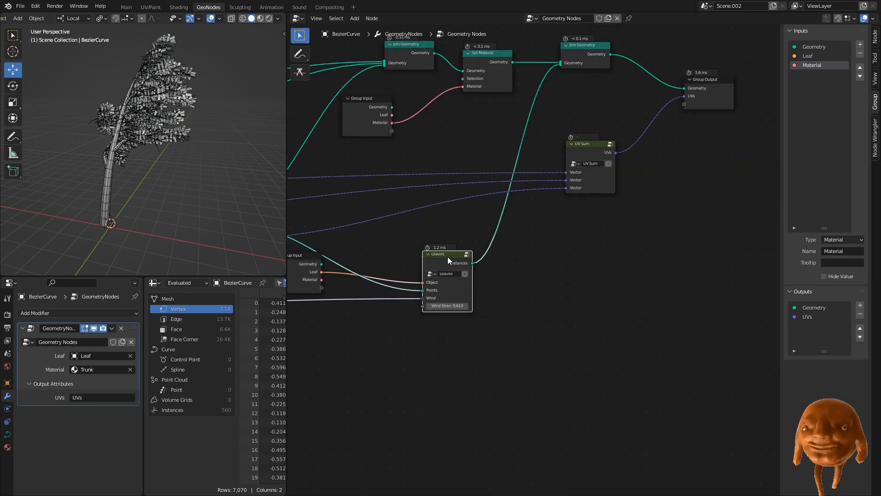
left_click_drag(449, 261, 416, 249)
middle_click_drag(565, 193, 500, 249)
left_click_drag(488, 71, 576, 240)
left_click_drag(701, 64, 490, 315)
key("g")
left_click(497, 359)
left_click(498, 358)
middle_click_drag(464, 335, 476, 282)
key("shift+a")
type("mesh")
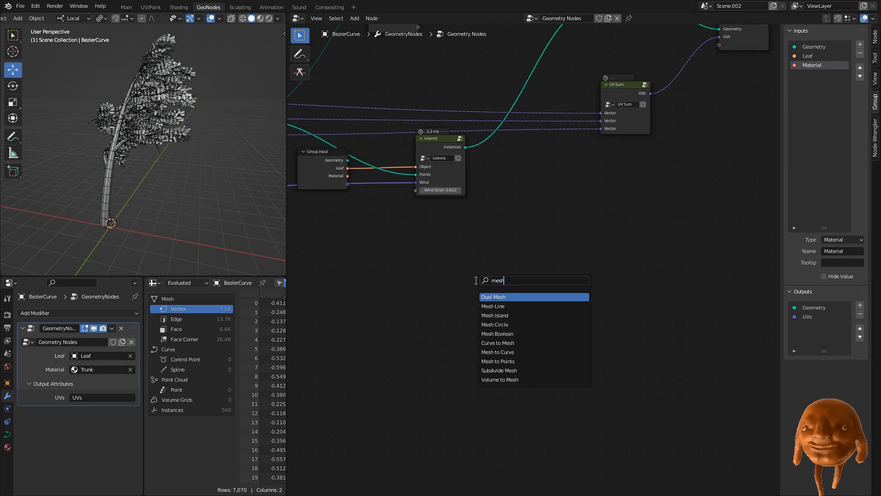
left_click(510, 295)
left_click(505, 283)
key("x")
Add a Mesh Line node and an Instance on Points node side by side below the Leaves node
key("shift+a")
type("smesh l")
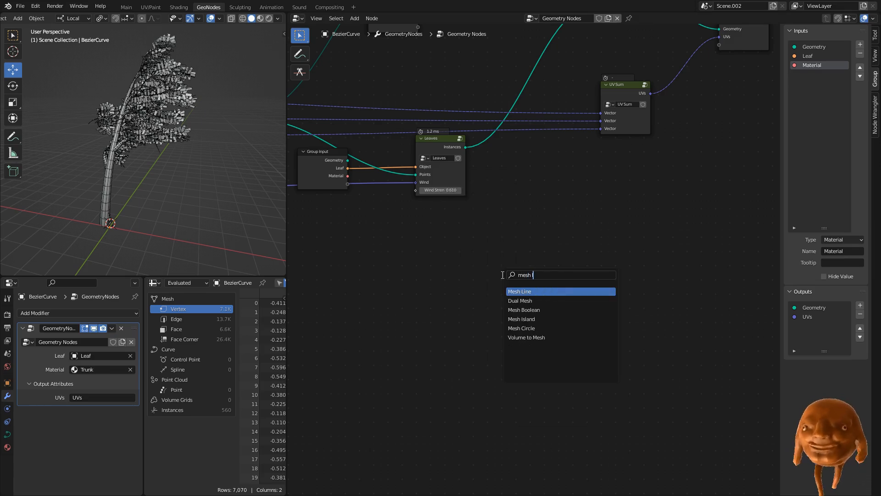
type("i")
left_click(524, 291)
left_click(555, 272)
key("shift+a")
type("ins")
left_click(581, 314)
left_click(545, 271)
scroll(533, 258, "up", 3)
left_click_drag(478, 249, 449, 233)
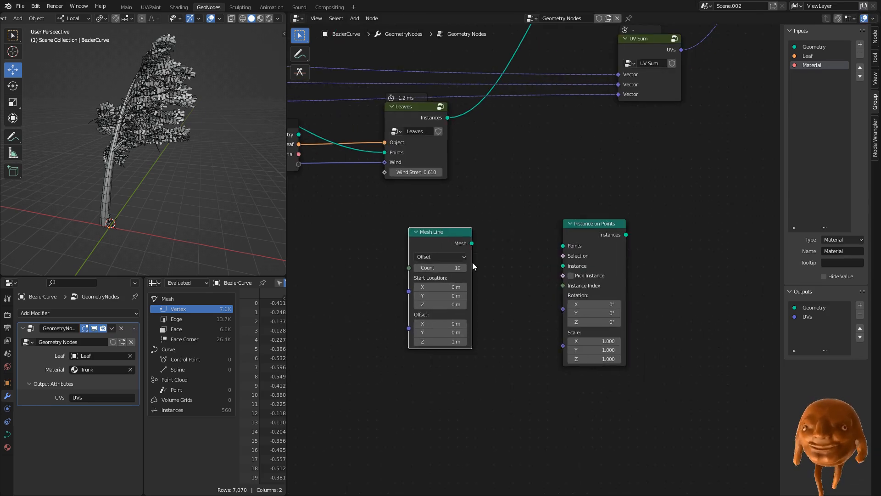
Set the Mesh Line's Offset to 0 m on all axes and its Count to 3
left_click_drag(448, 341, 447, 287)
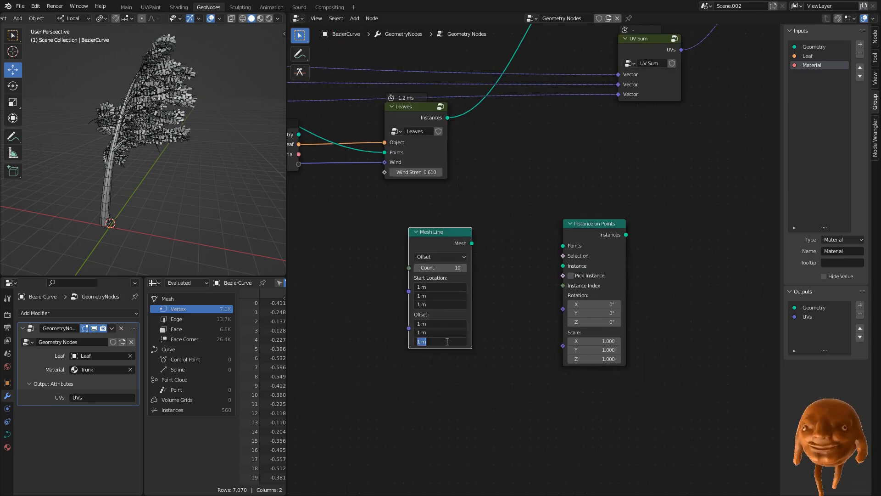
type("0")
key("Return")
left_click(450, 266)
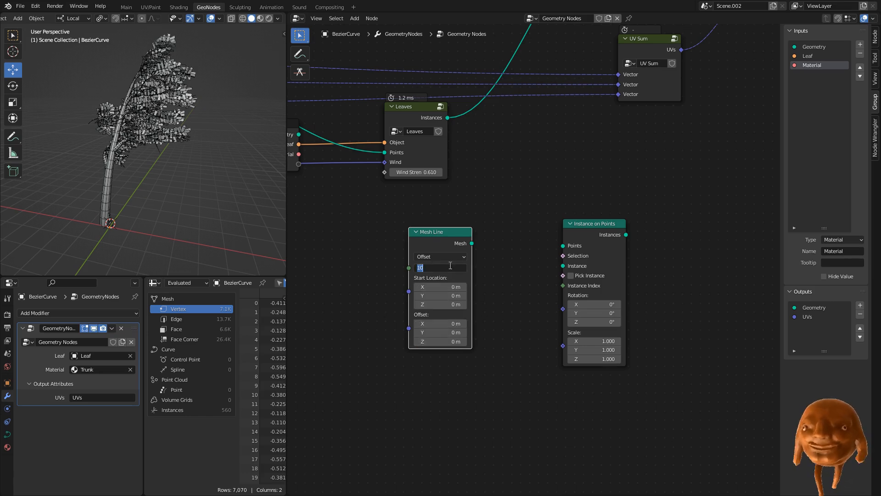
type("3")
key("Return")
Connect the Mesh Line's Mesh to the Points input of Instance on Points and move the Mesh Line closer to it
left_click_drag(472, 243, 564, 246)
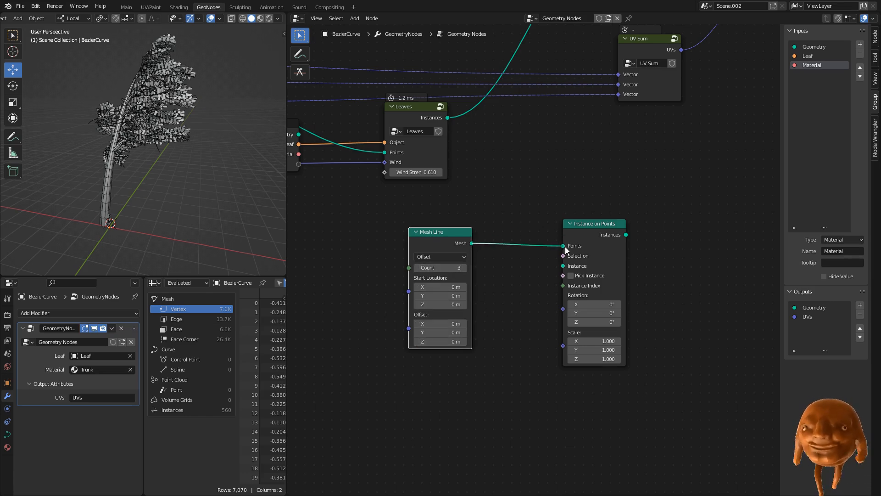
left_click(414, 232)
left_click_drag(411, 232, 472, 217)
key("Escape")
left_click(418, 232)
scroll(415, 223, "down", 1)
middle_click_drag(410, 222, 437, 215)
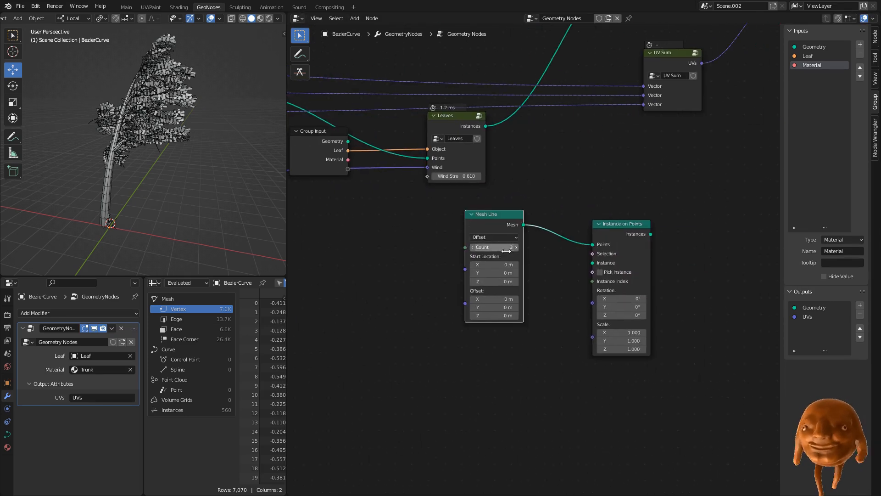
scroll(462, 231, "down", 3)
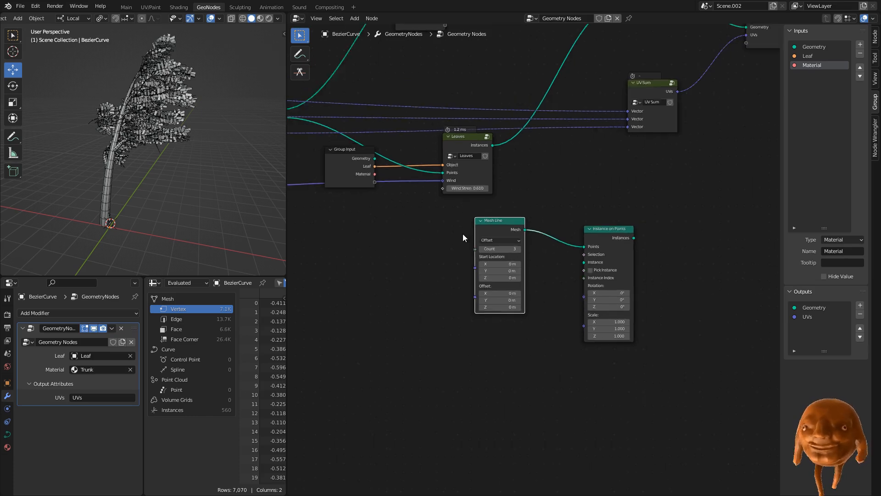
Combine the Mesh Line and Instance on Points nodes into a new node group and open it for editing
middle_click_drag(402, 220, 349, 263)
left_click_drag(484, 379, 688, 278)
key("ctrl+g")
key("Tab")
key("Tab")
scroll(399, 267, "up", 2)
Add an Integer group input named Count with a minimum of 0 and a default of 3
left_click(860, 45)
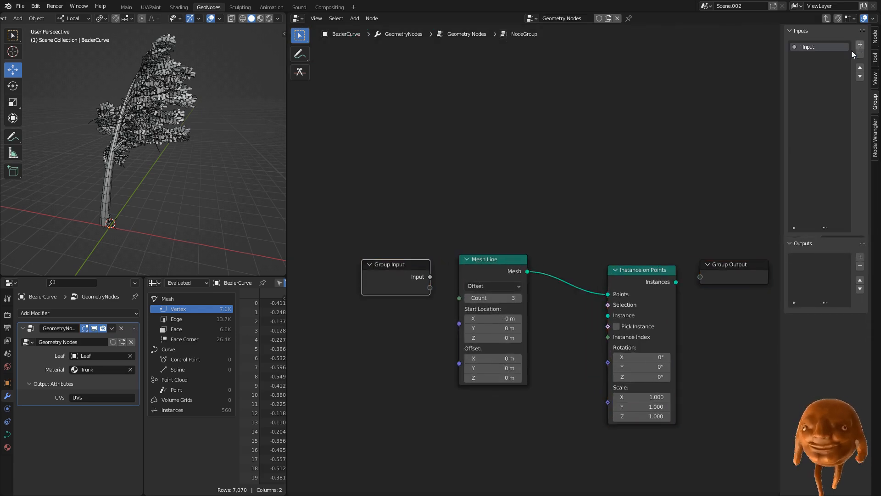
left_click(820, 47)
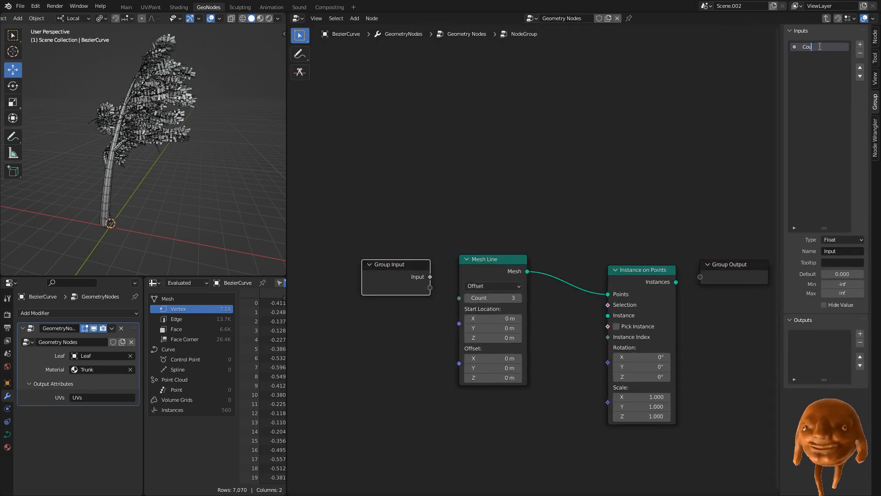
left_click(840, 239)
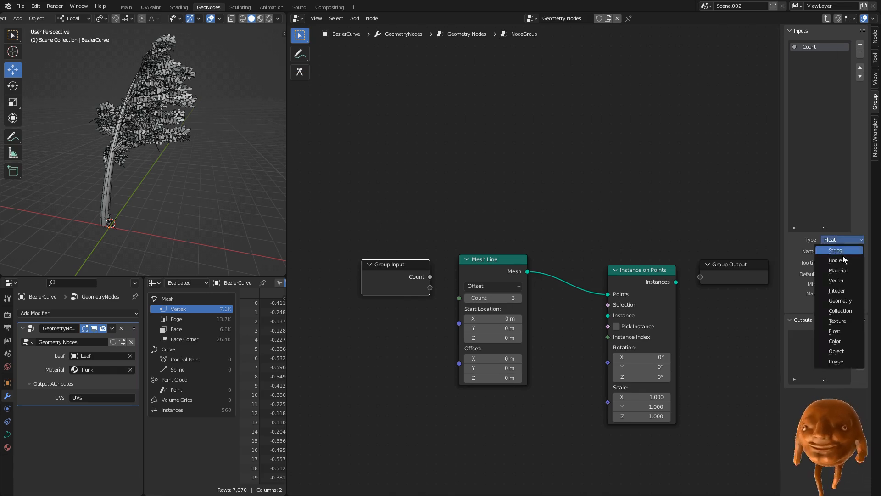
left_click(845, 290)
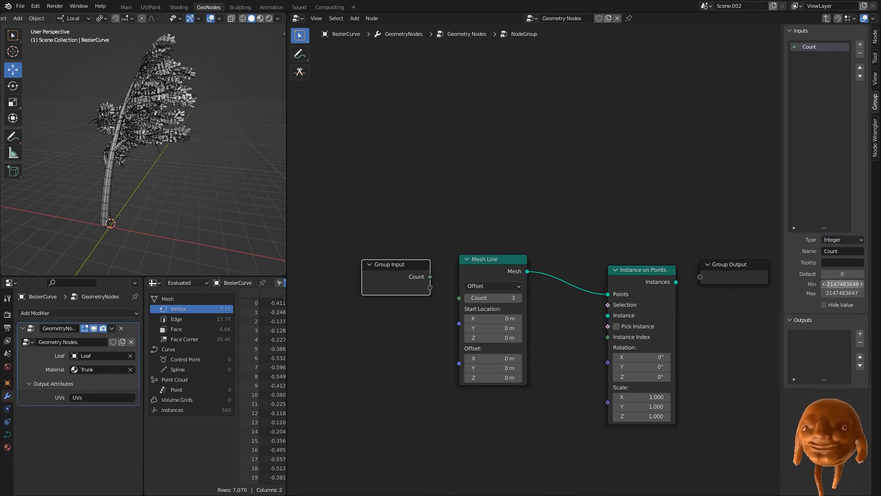
left_click(844, 273)
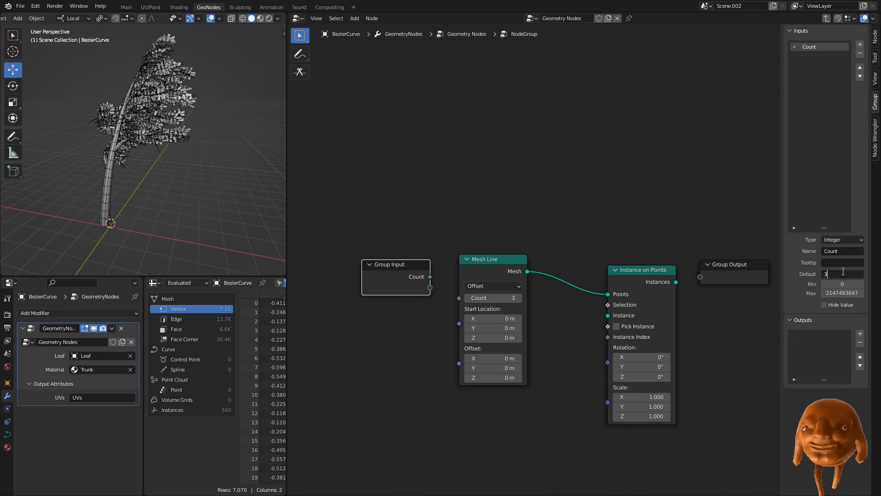
key("Return")
Connect the Count group input to the Mesh Line's Count and reposition the Group Input and Mesh Line nodes
left_click_drag(401, 281, 333, 290)
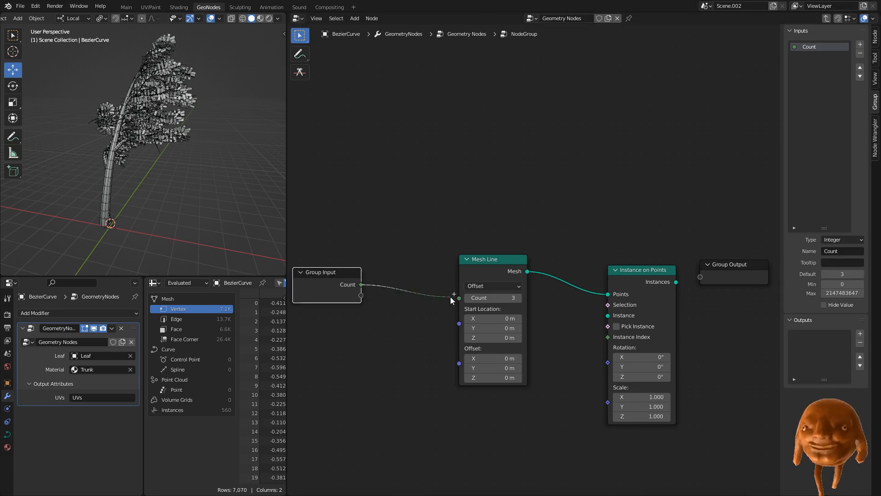
left_click_drag(450, 296, 459, 298)
left_click_drag(332, 279, 368, 278)
middle_click_drag(450, 302, 473, 232)
left_click_drag(508, 186, 510, 146)
left_click_drag(398, 213, 389, 195)
middle_click_drag(572, 271, 587, 234)
Add a Bezier Segment node below the Mesh Line and shift the Group Input and Mesh Line up to make room
left_click(492, 304)
key("shift+a")
type("sbaz")
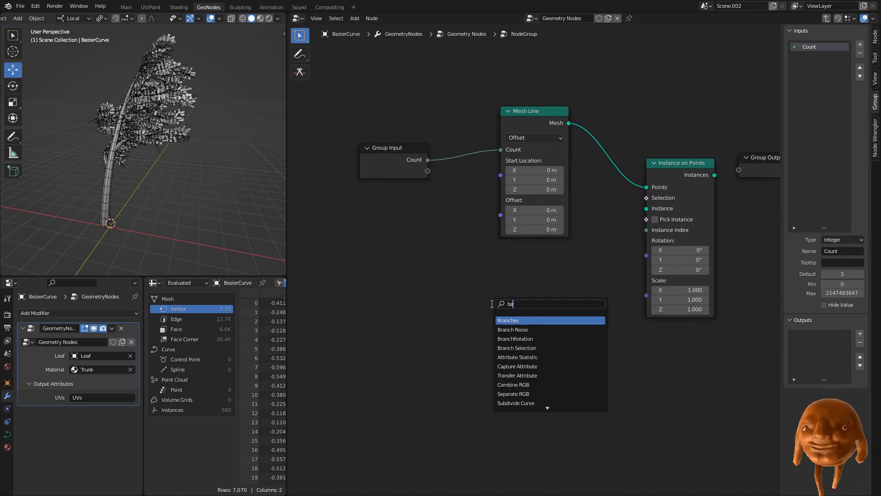
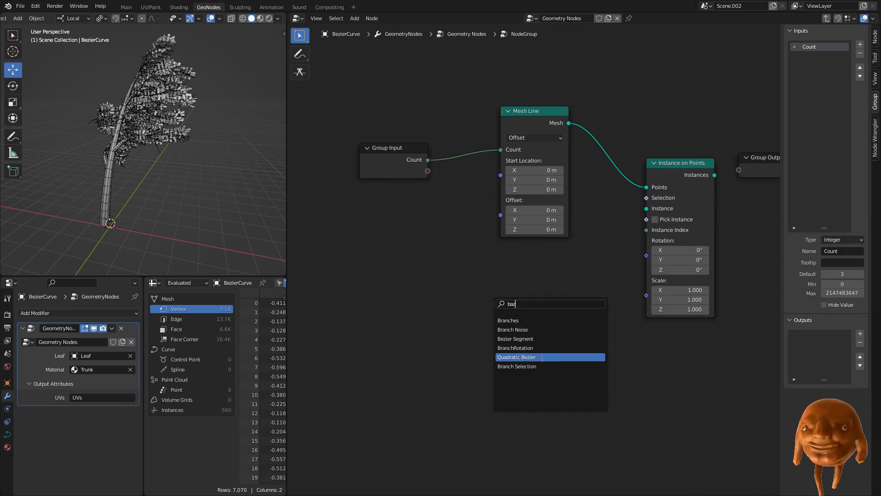
left_click(540, 339)
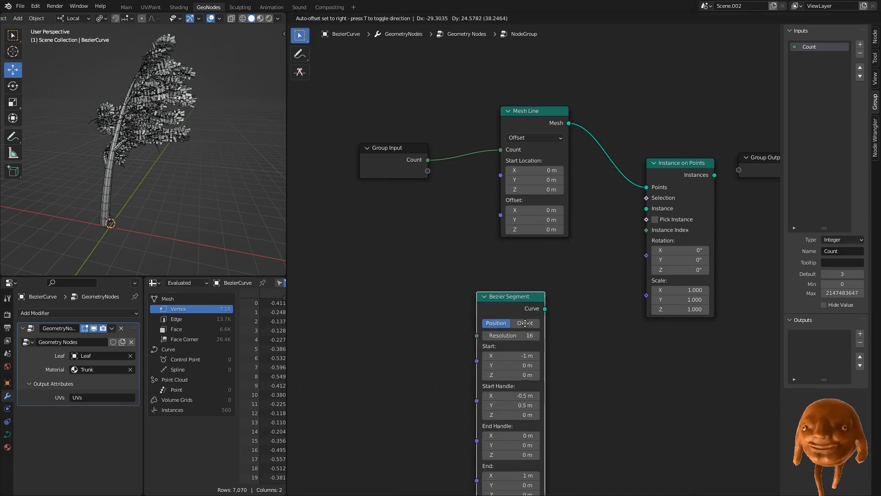
left_click(454, 225)
left_click_drag(417, 158, 575, 186)
key("g")
left_click(561, 121)
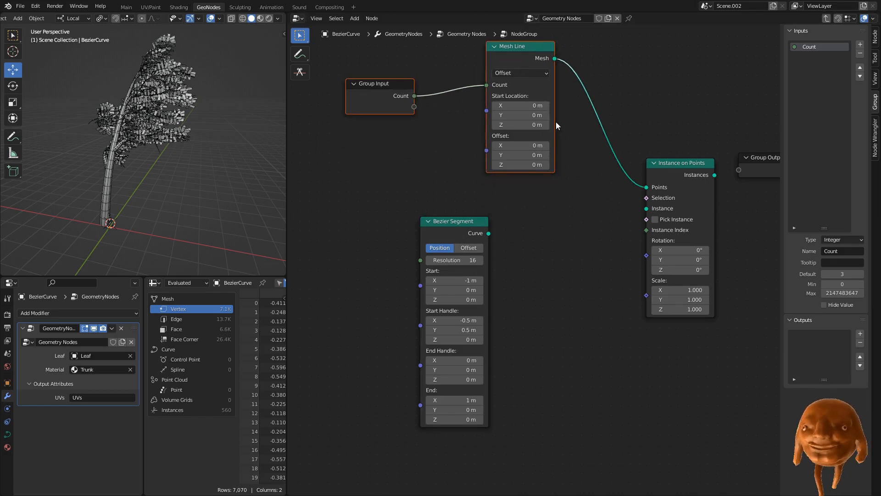
middle_click_drag(494, 210, 496, 253)
Connect the Bezier Segment's Curve to the Instance input of Instance on Points, and its Instances to the Group Output
middle_click_drag(184, 214, 202, 136, "shift")
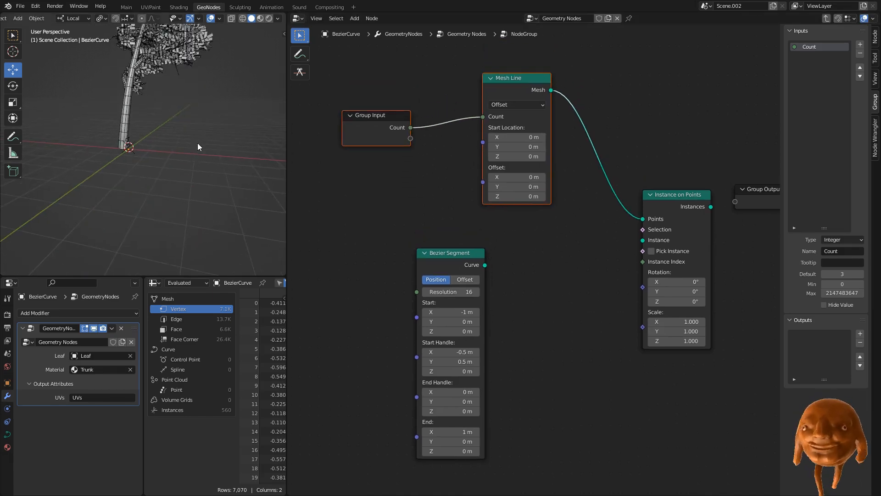
scroll(202, 136, "up", 3)
left_click_drag(484, 266, 641, 249)
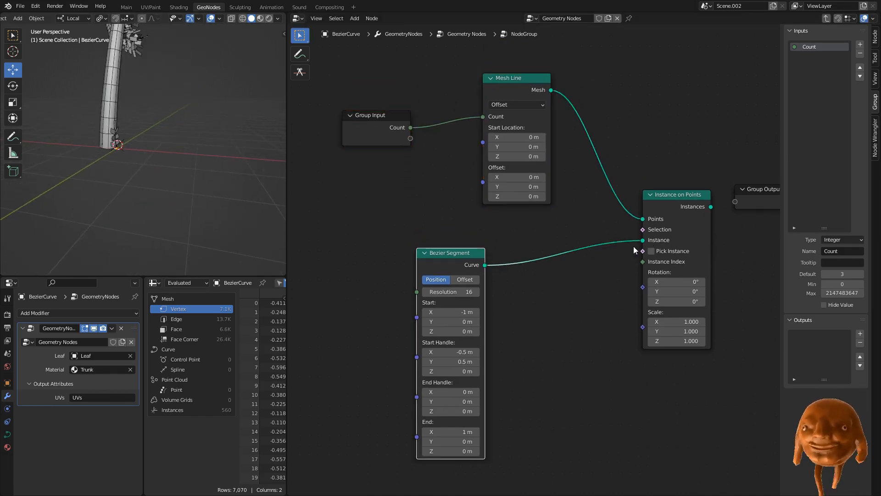
middle_click_drag(606, 246, 528, 291)
left_click_drag(635, 251, 666, 248)
left_click_drag(671, 234, 742, 237)
middle_click_drag(673, 244, 534, 244)
Leave the node group and connect its Instances output to the Geometry input of the main tree's Group Output
key("Tab")
scroll(630, 266, "down", 3)
left_click_drag(474, 356, 649, 151)
middle_click_drag(442, 309, 512, 231)
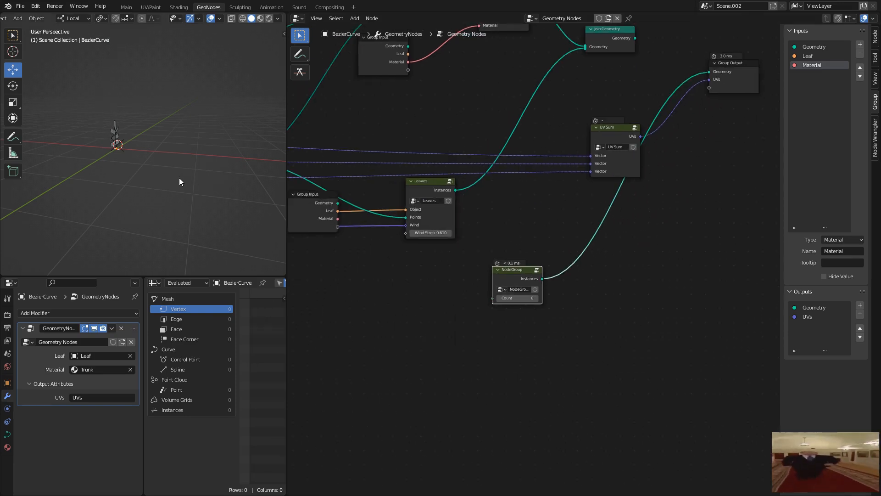
Change the spreadsheet area to an Outliner and hide the Leaf object in the viewport
left_click(153, 283)
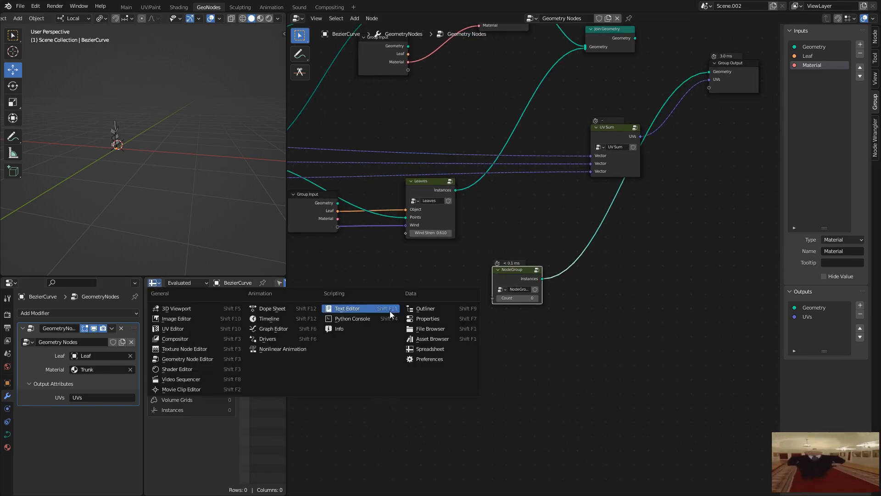
left_click(427, 309)
left_click(269, 312)
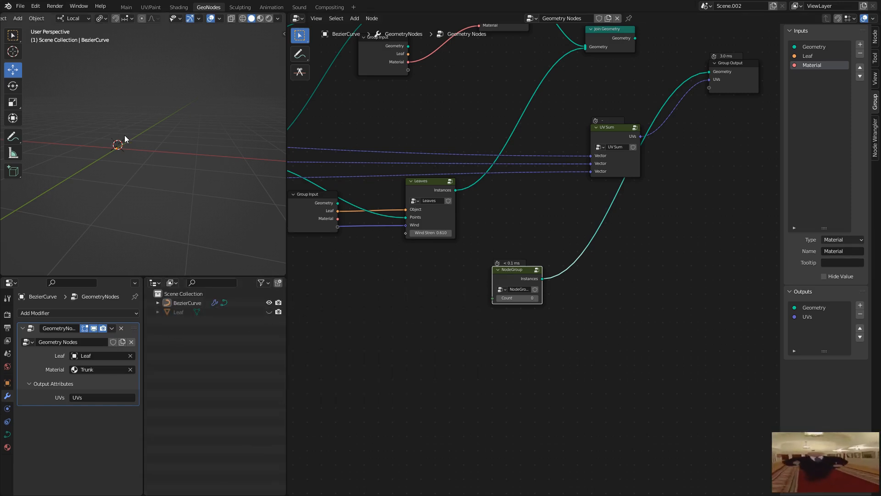
Select the BezierCurve and frame it in the viewport, and set the new node group's Count to 3
left_click(115, 143)
key("KP_Decimal")
middle_click_drag(151, 155, 201, 155)
left_click(512, 298)
type("3")
key("Return")
Open the new node group, reposition its Bezier Segment node and set the segment's Start to 0 m on all axes
key("Tab")
scroll(523, 268, "up", 5)
left_click_drag(441, 242, 484, 242)
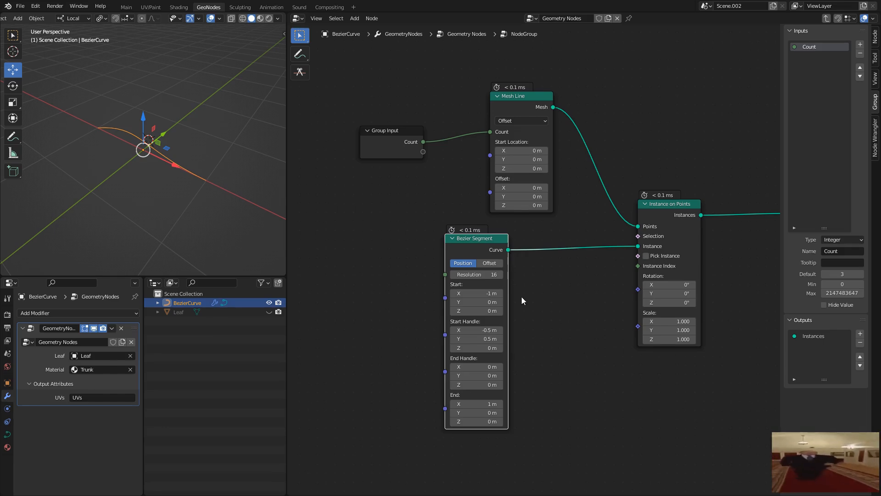
middle_click_drag(537, 332, 540, 321)
left_click_drag(491, 281, 492, 300)
type("0")
key("Return")
Set the Bezier Segment's End to X 0 m, Y 0 m and Z -0.9 m
middle_click_drag(202, 171, 409, 301)
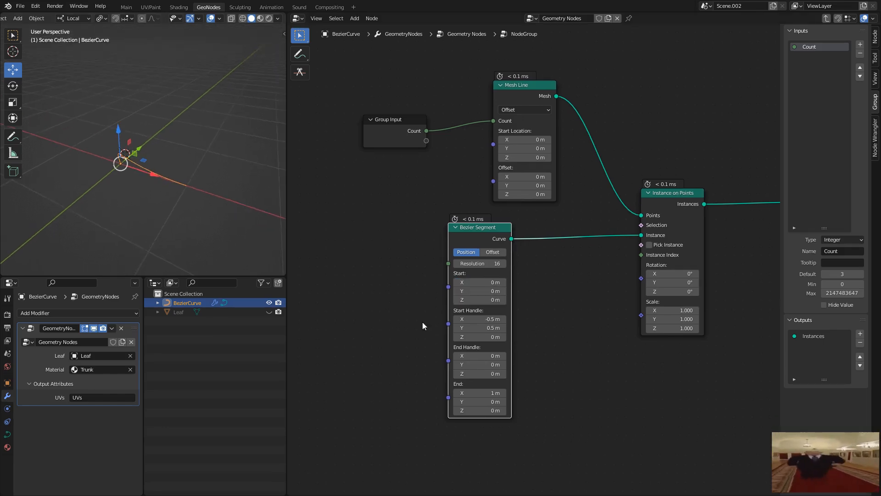
left_click_drag(496, 393, 500, 410)
type("0")
key("Return")
left_click(500, 410)
type("2.1")
key("Return")
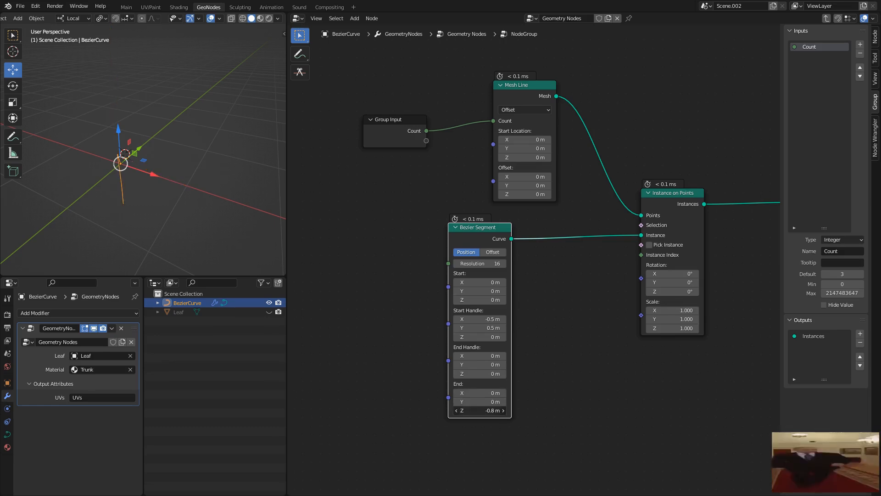
middle_click_drag(132, 174, 157, 155)
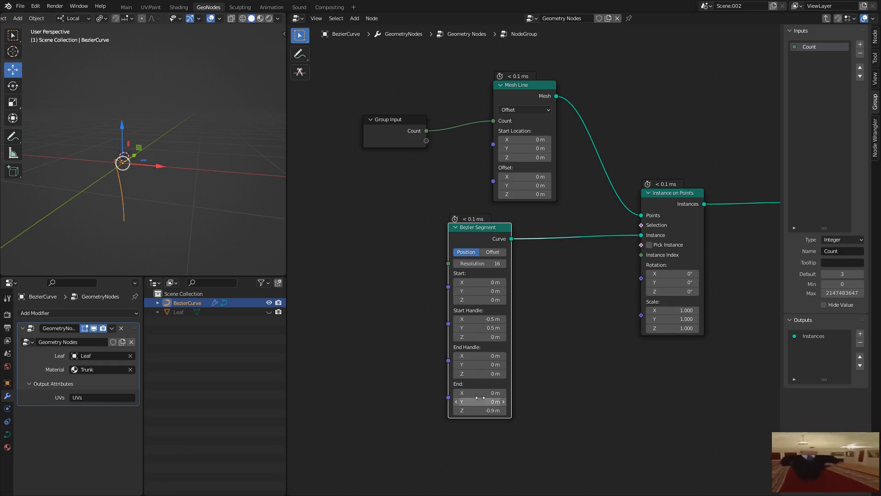
Shape the Bezier Segment with End X 0.51 m, Start Handle 0, 0, -0.44 m and End Handle 0.48, 0, -0.19 m
left_click_drag(481, 393, 491, 394)
mouse_move(490, 337)
left_mouse_down()
mouse_move(490, 320)
mouse_move(494, 337)
left_mouse_up()
key("Return")
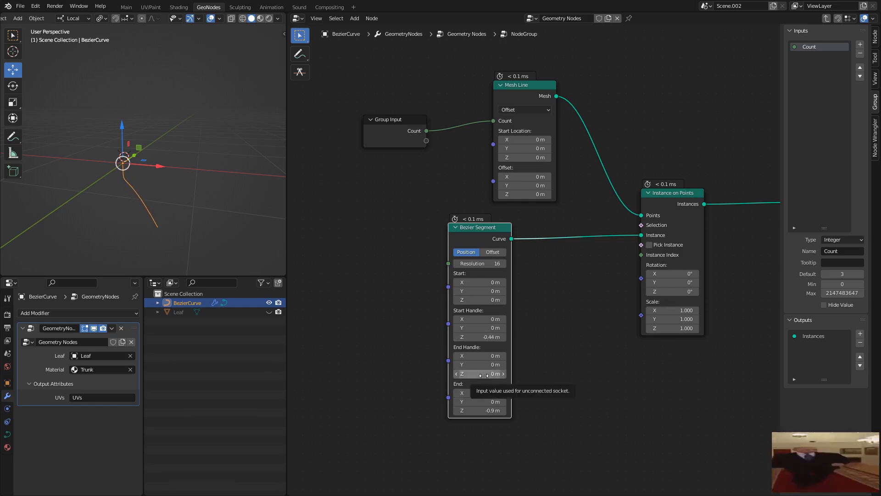
left_click_drag(484, 356, 483, 374)
middle_click_drag(219, 220, 166, 175)
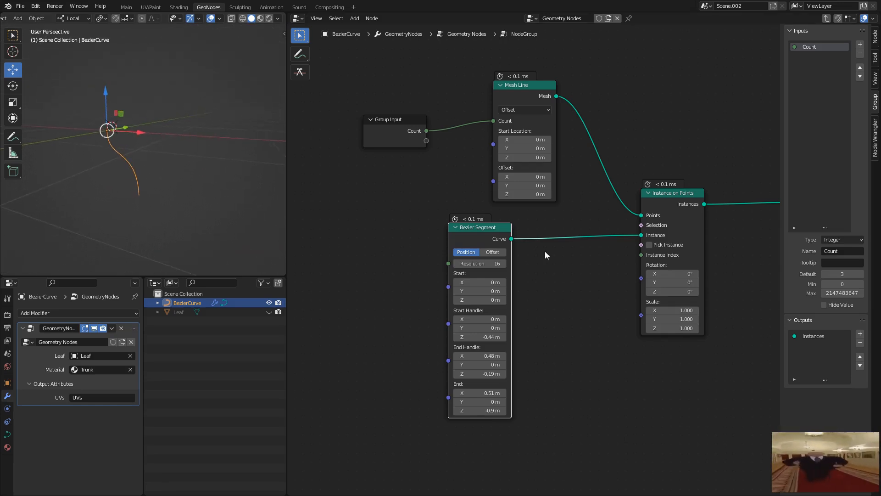
Move the Group Input away from the Mesh Line, collapse the Bezier Segment node and place it below the Mesh Line
middle_click_drag(536, 252, 500, 289)
left_click_drag(447, 265, 404, 225)
middle_click_drag(410, 245, 562, 256)
left_click_drag(516, 168, 467, 169)
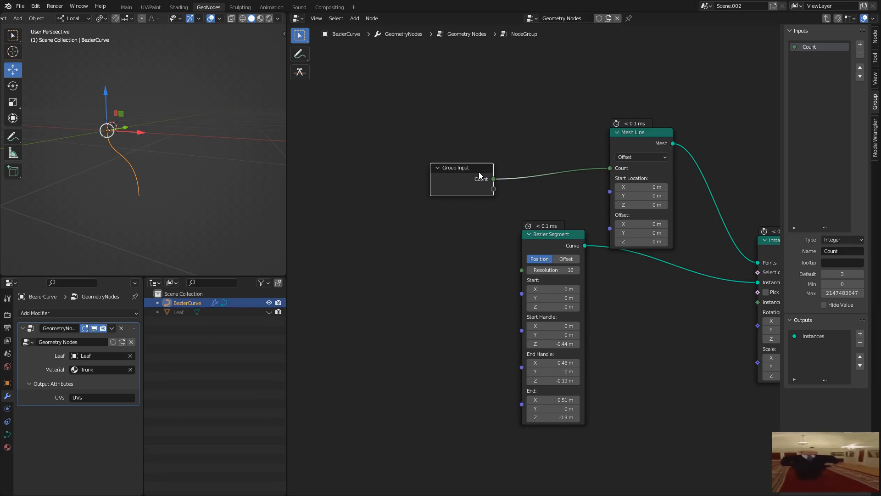
middle_click_drag(658, 253, 550, 232)
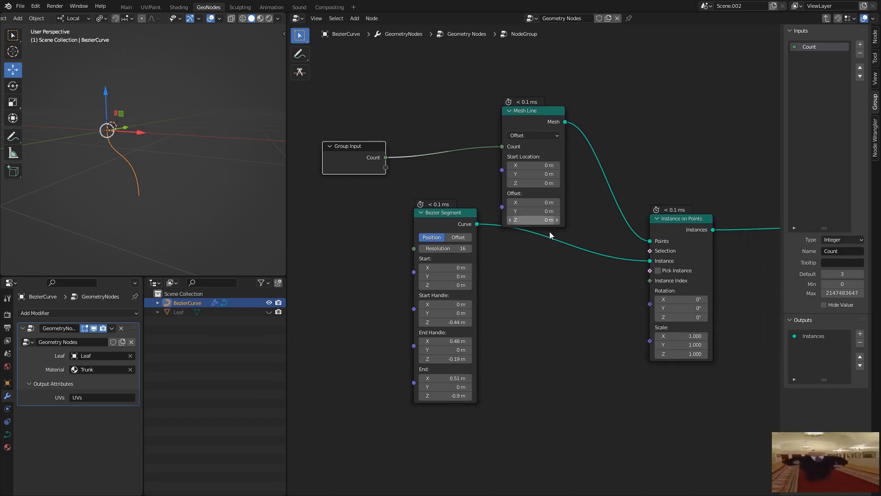
left_click(423, 213)
left_click_drag(423, 213, 494, 272)
middle_click_drag(124, 164, 129, 192)
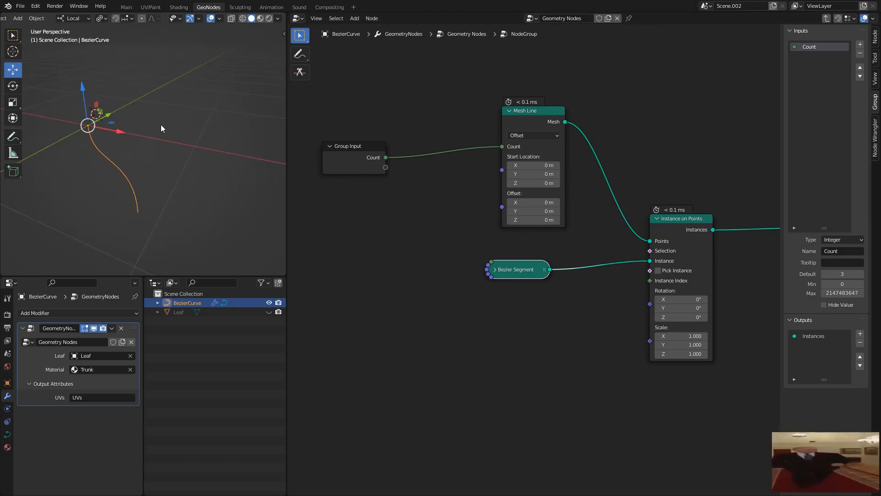
Add a Math node below the Bezier Segment, make it Divide and set its first value to 6.283
middle_click_drag(418, 315, 456, 273)
key("shift+a")
type("mat")
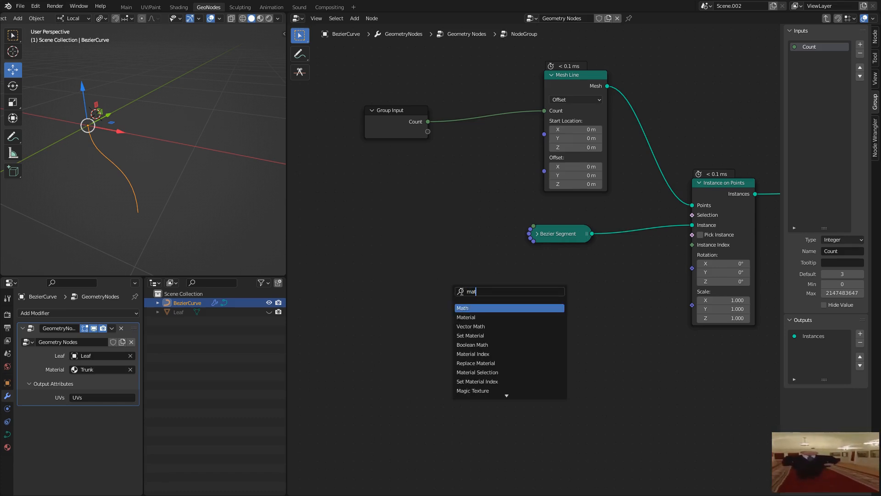
key("Return")
left_click(454, 295)
middle_click_drag(476, 302, 503, 286)
left_click(498, 292)
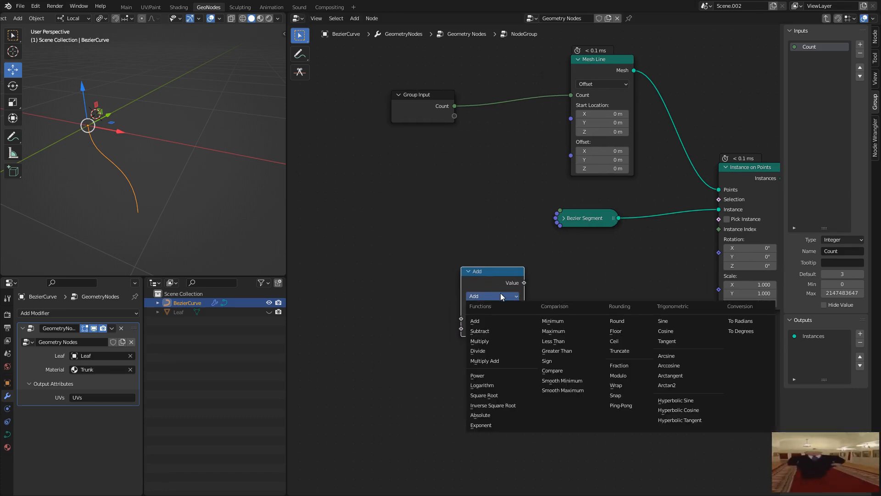
left_click(492, 351)
left_click(508, 318)
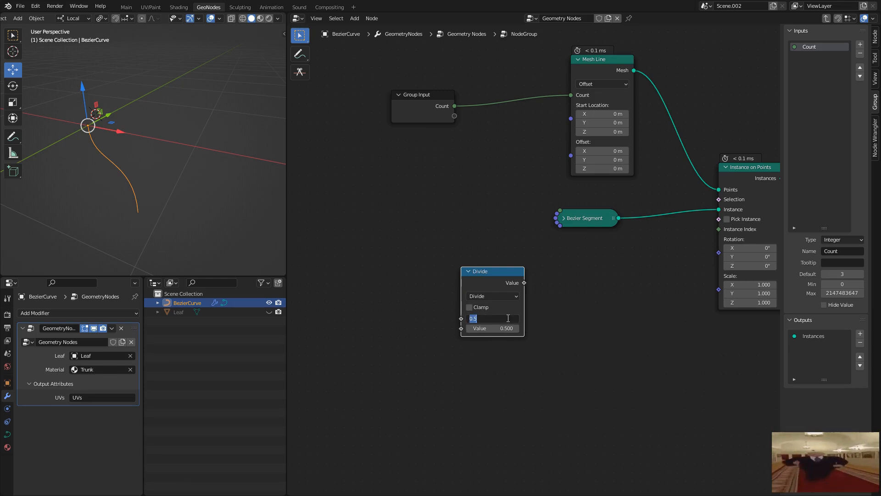
type("283")
key("Return")
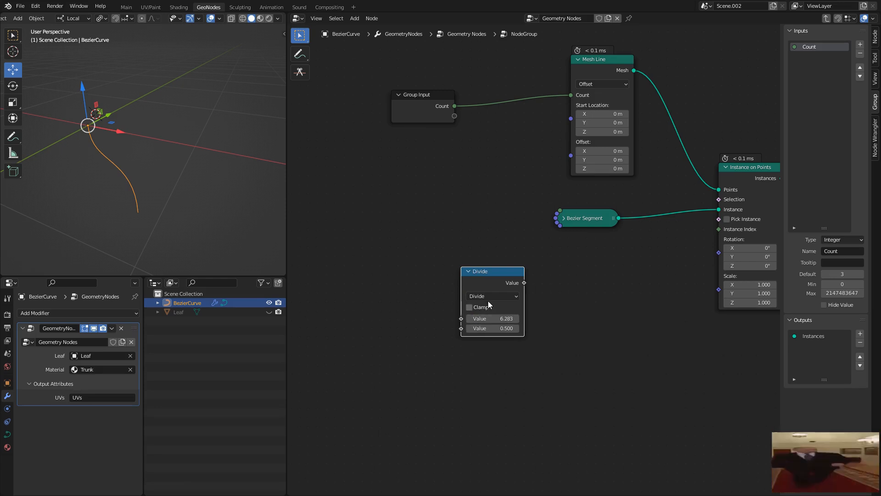
Duplicate the Group Input beside the Divide node, connect Count to its second value and shift both nodes down and aside
left_click_drag(489, 273, 480, 272)
left_click(422, 111)
key("shift+d")
left_click(353, 309)
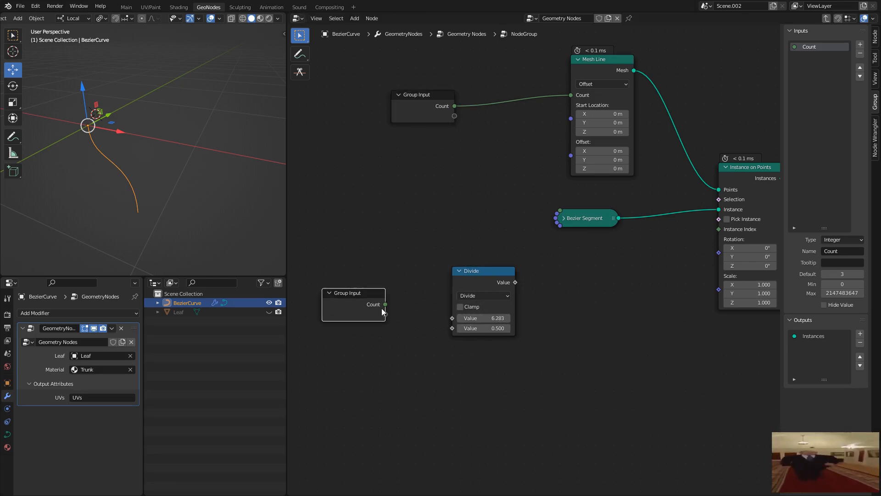
left_click_drag(442, 325, 452, 328)
left_click_drag(514, 238, 357, 360)
key("g")
left_click(312, 404)
left_click_drag(434, 325, 403, 323)
Add an Index node above the Divide node
key("shift+a")
type("inde")
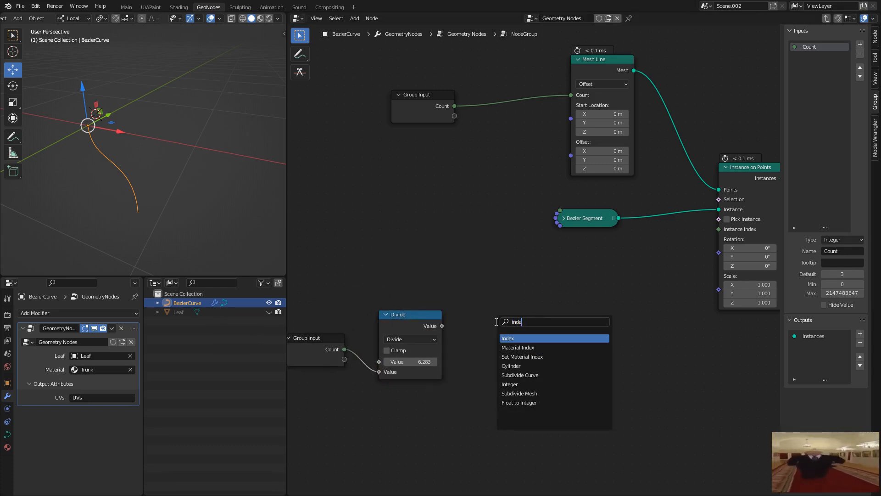
key("Return")
left_click(480, 313)
Duplicate the Divide node as a Multiply node and feed it the Index and the Divide result
left_click(406, 314)
key("shift+d")
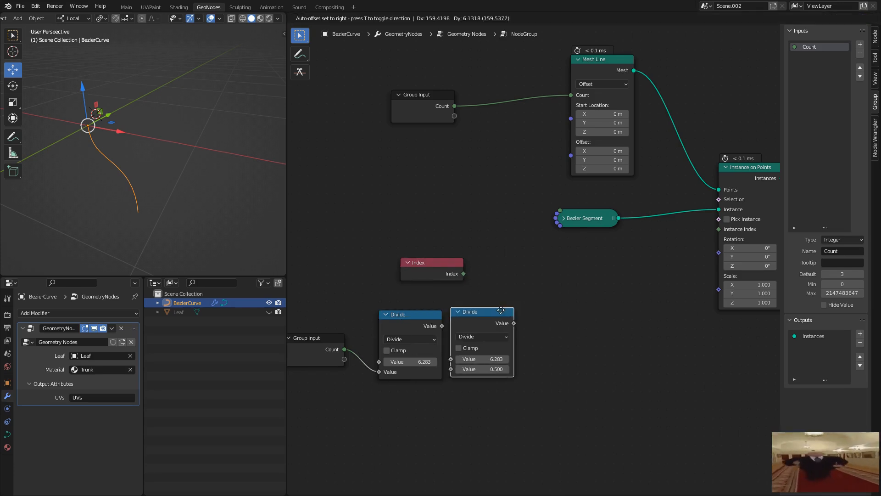
left_click(544, 327)
left_click(544, 327)
left_click(361, 359)
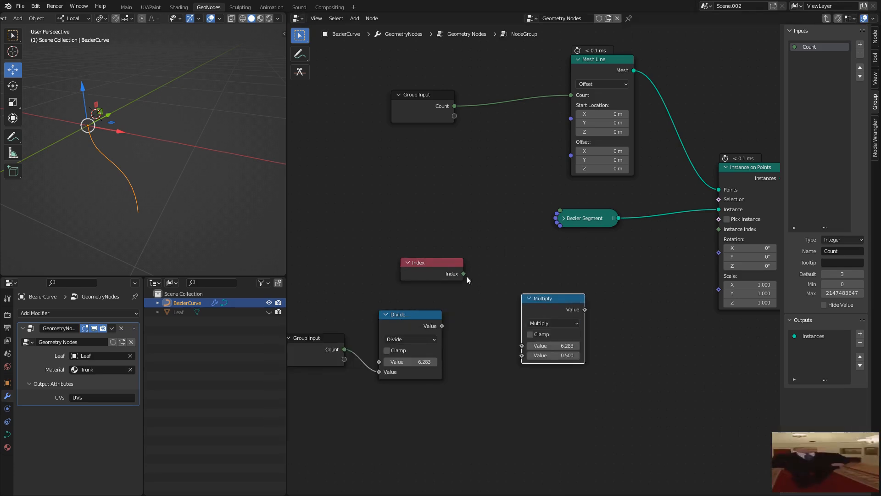
left_click_drag(536, 351, 529, 349)
left_click_drag(442, 326, 512, 352)
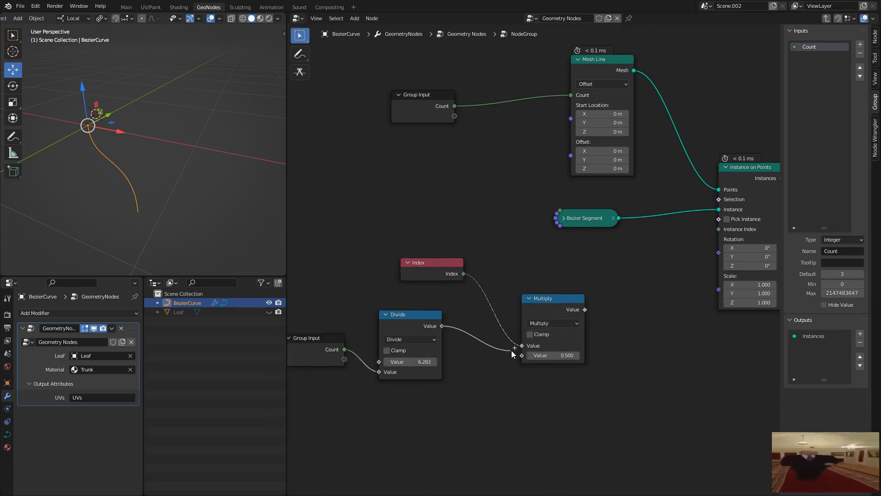
Move the Index and Multiply nodes closer to the Divide node
left_click_drag(413, 237, 476, 283)
key("g")
left_click(450, 293)
left_click_drag(595, 269, 533, 311)
key("g")
left_click(472, 306)
Add a Combine XYZ node, connect the Multiply result to Z and its Vector to the Instance on Points Rotation
middle_click_drag(575, 325, 527, 322)
left_click(569, 310)
key("shift+a")
type("scomb")
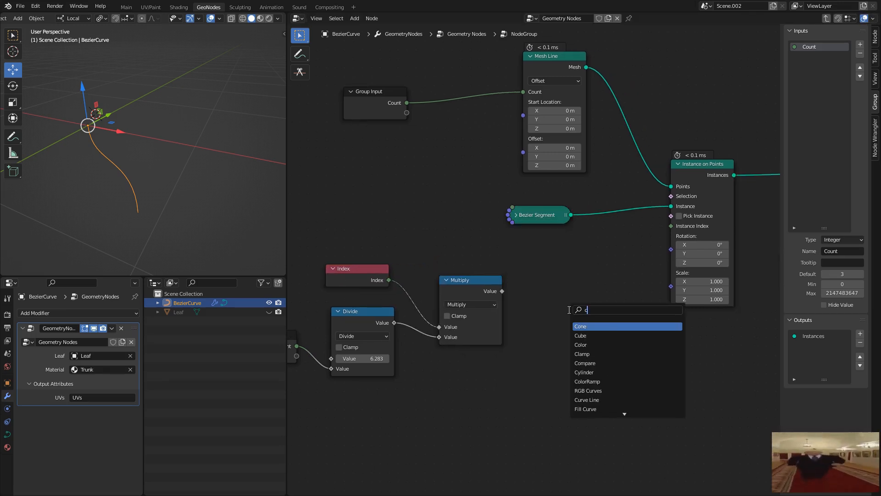
left_click_drag(591, 326, 578, 301)
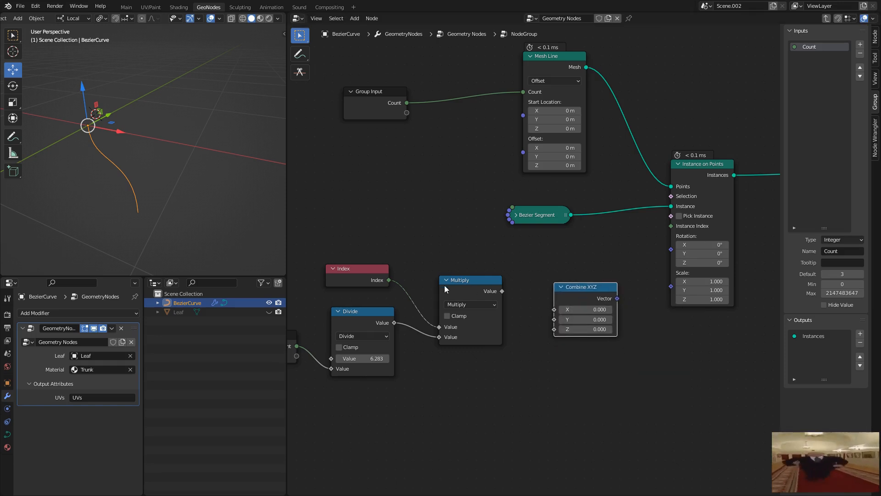
left_click_drag(502, 291, 554, 329)
middle_click_drag(617, 295, 587, 313)
left_click_drag(587, 315, 641, 267)
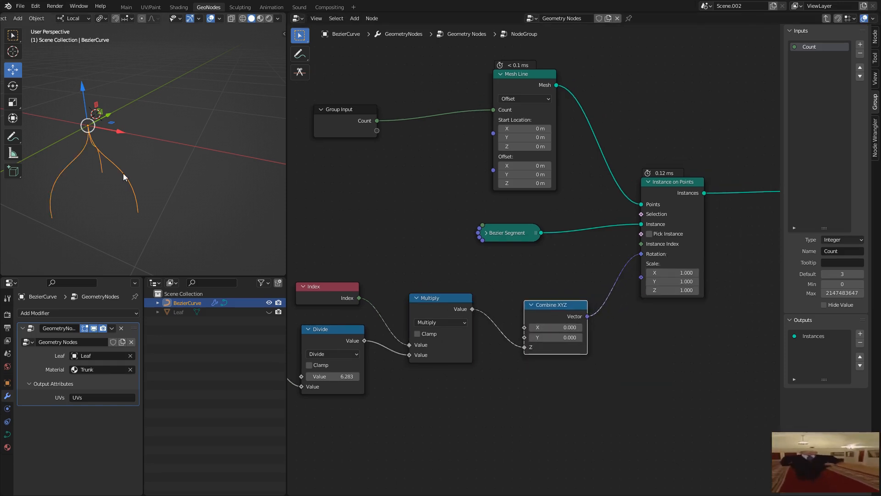
Leave the node group and raise its Count to 7
middle_click_drag(187, 152, 142, 146)
middle_click_drag(437, 203, 541, 252)
key("Tab")
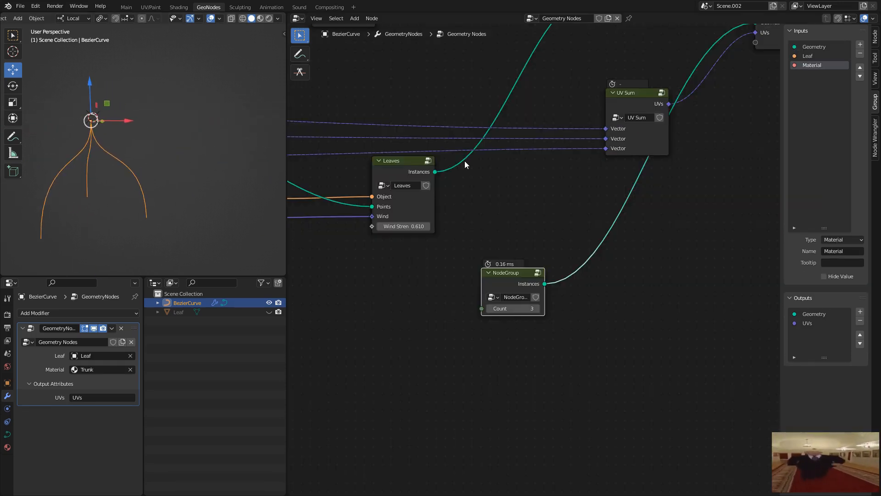
left_click(538, 321)
left_click(538, 321)
left_click(538, 321)
mouse_move(138, 132)
middle_mouse_down()
mouse_move(119, 195)
mouse_move(126, 122)
middle_mouse_up()
Reopen the node group, expand the Bezier Segment and set its Start Handle Z to -0.58 m
key("Tab")
middle_click_drag(540, 255, 435, 320)
left_click(482, 368)
middle_click_drag(530, 375, 551, 211)
left_click_drag(535, 318, 516, 318)
middle_click_drag(180, 161, 162, 174)
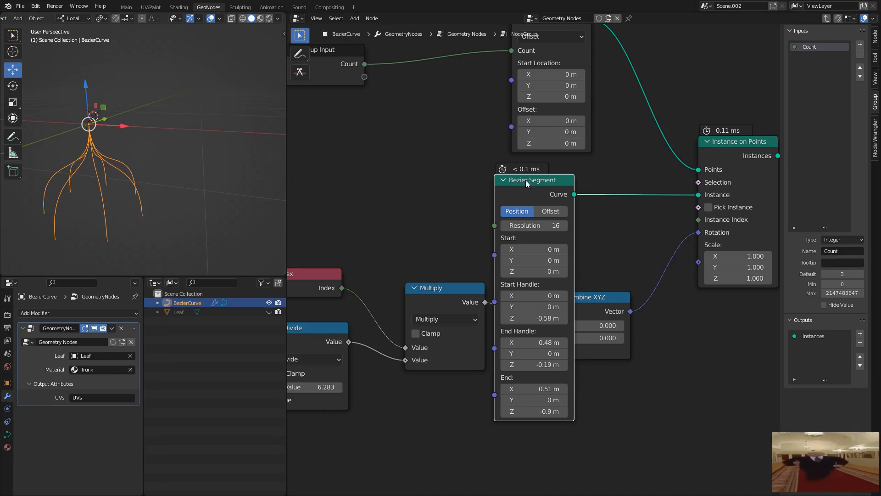
Collapse the Bezier Segment node and move the Group Output farther from Instance on Points
left_click(503, 180)
left_click_drag(553, 180, 557, 195)
middle_click_drag(596, 219, 209, 307)
left_click_drag(575, 227, 701, 213)
scroll(661, 220, "down", 4)
left_click_drag(629, 226, 652, 224)
middle_click_drag(604, 244, 552, 253)
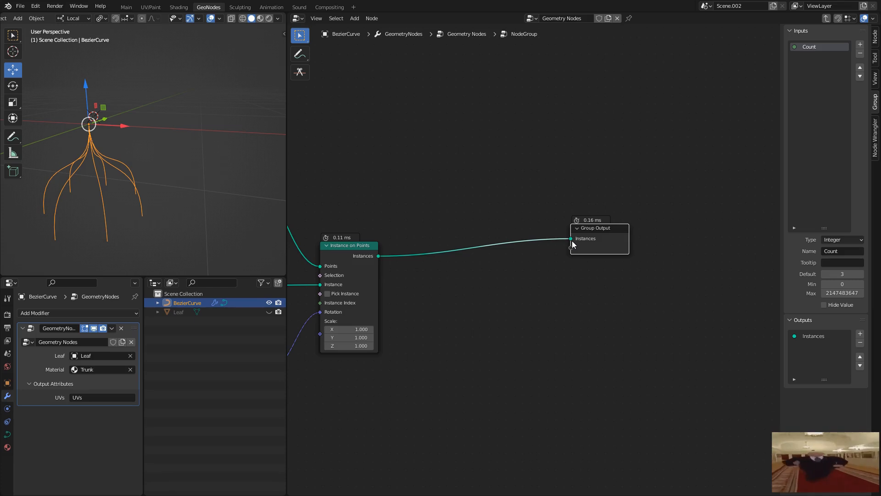
left_click_drag(588, 232, 608, 235)
Insert the Solidify group between Instance on Points and the Group Output
middle_click_drag(500, 255, 545, 249)
left_click(504, 283)
key("shift+a")
key("Tab")
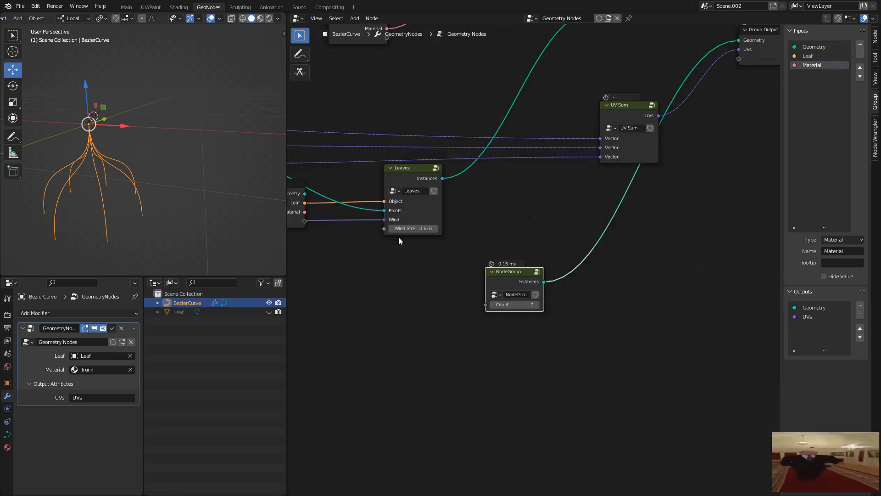
key("Tab")
key("shift+a")
type("soli")
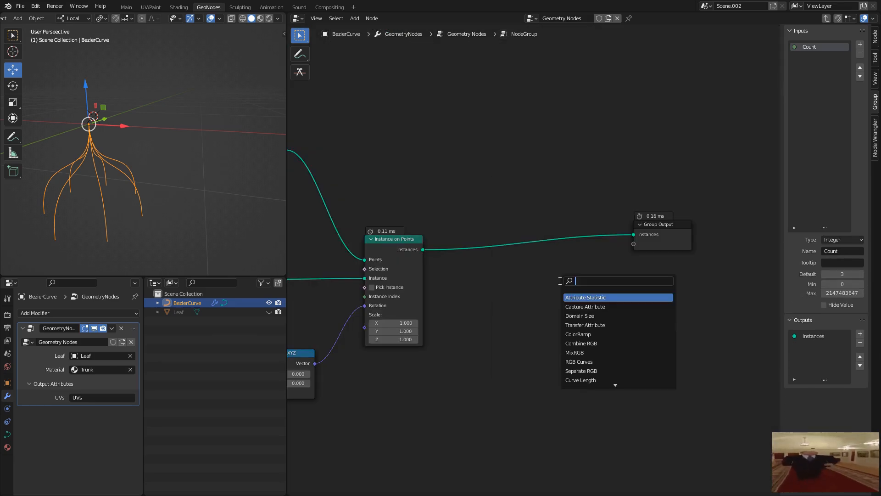
key("Return")
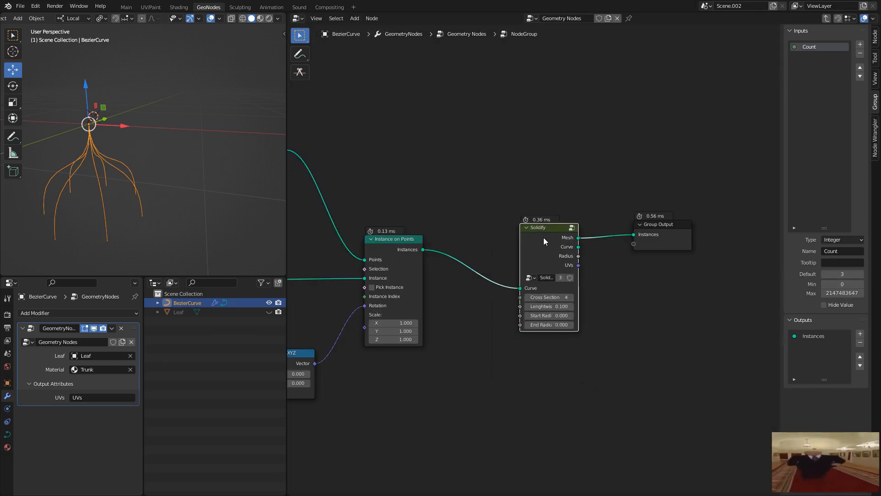
left_click(540, 236)
Set the Solidify node's Start Radius to 0.190
scroll(534, 254, "up", 1)
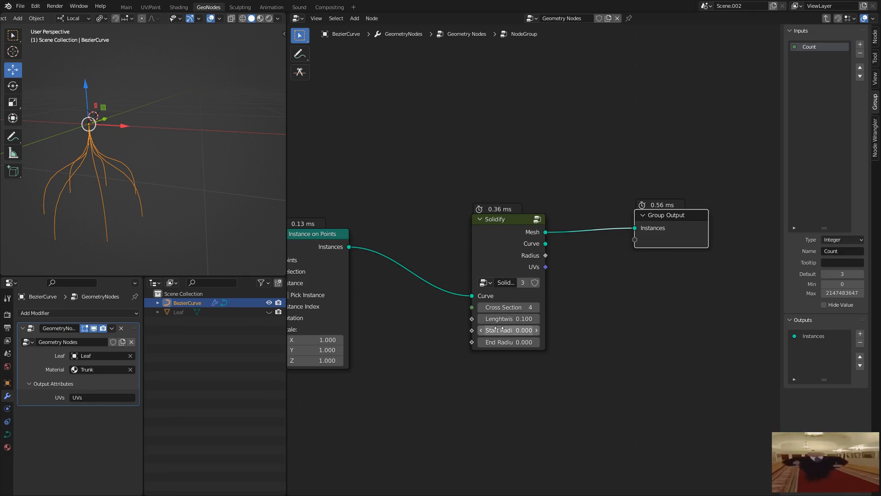
left_click_drag(508, 330, 516, 330)
scroll(450, 303, "down", 2)
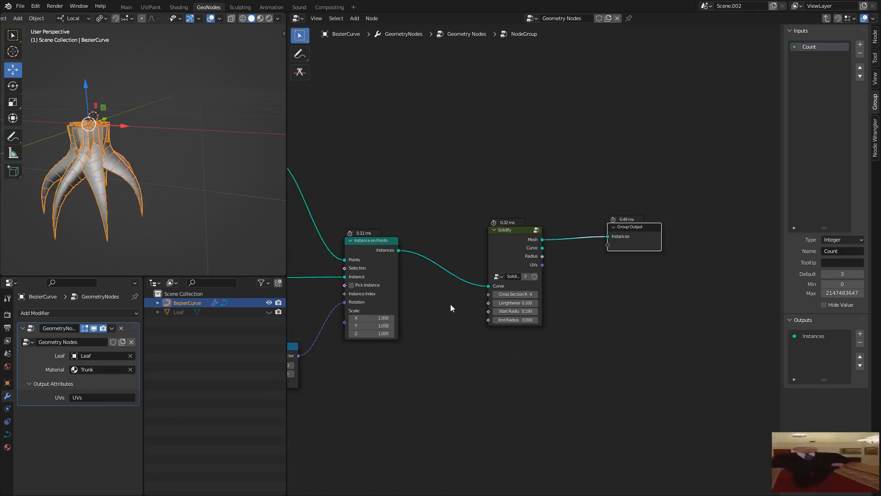
scroll(451, 302, "down", 1)
middle_click_drag(414, 297, 593, 292)
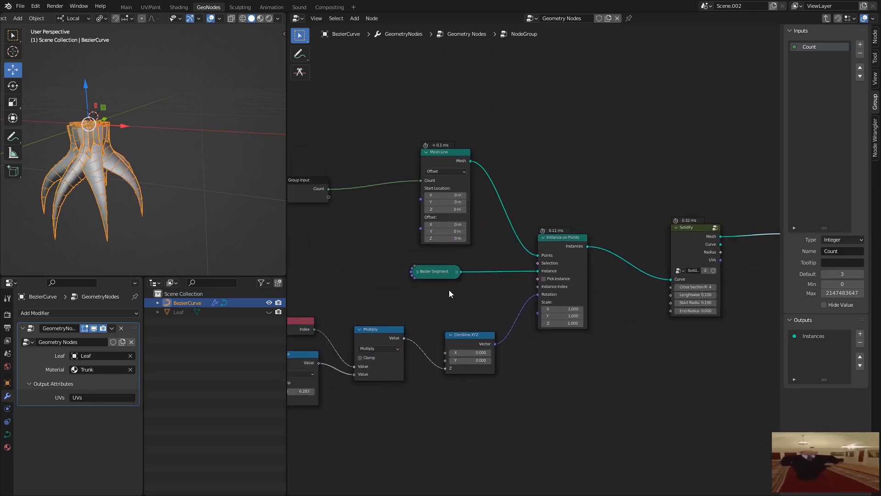
middle_click_drag(400, 286, 543, 272)
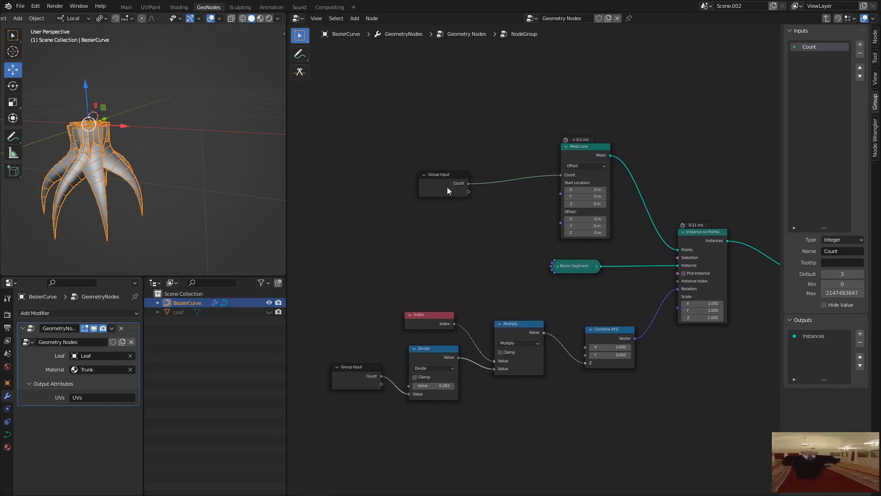
key("Tab")
left_click(860, 45)
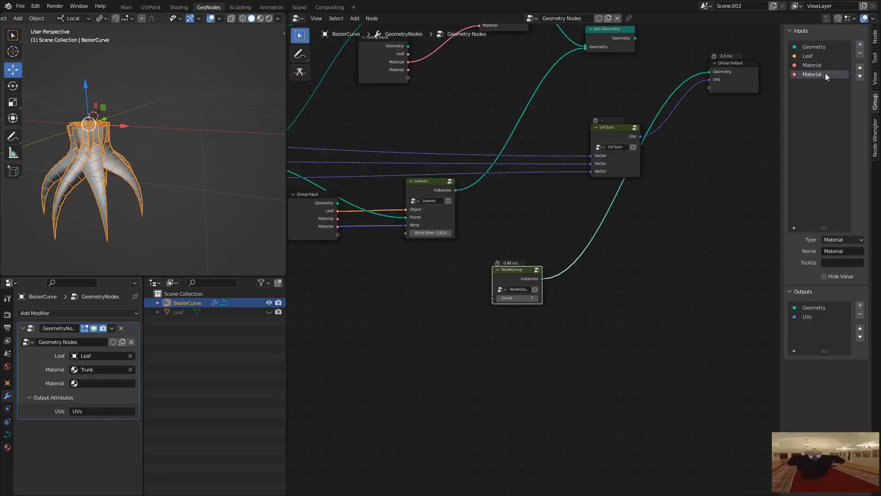
left_click(860, 53)
scroll(511, 280, "up", 2)
key("Tab")
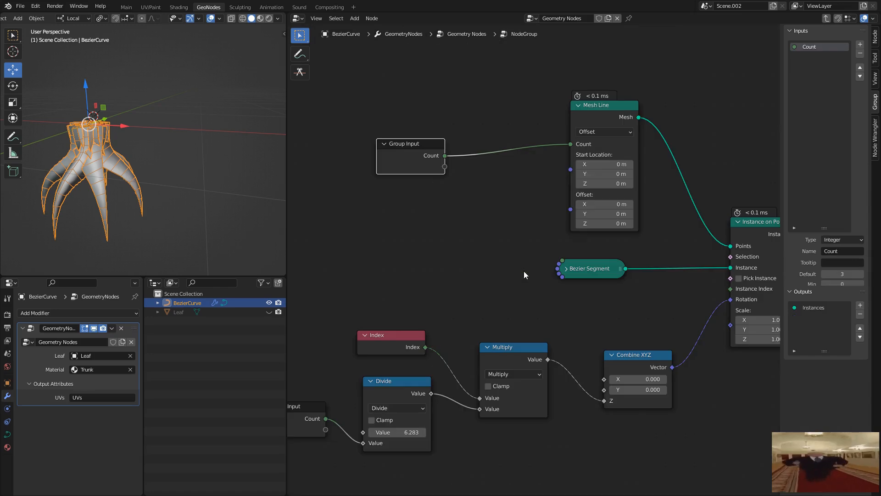
Add a group input named Trunk Radius and set its type to Float
left_click(860, 44)
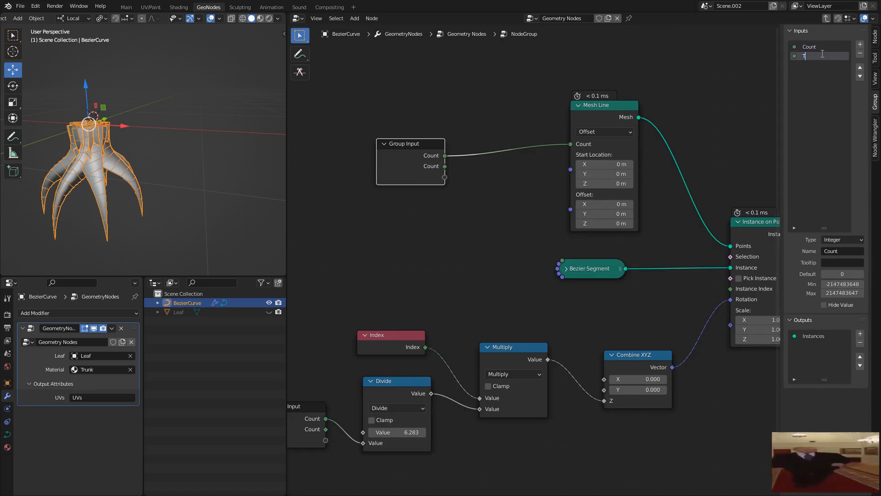
left_click(822, 53)
type("Trunk Radius")
key("Return")
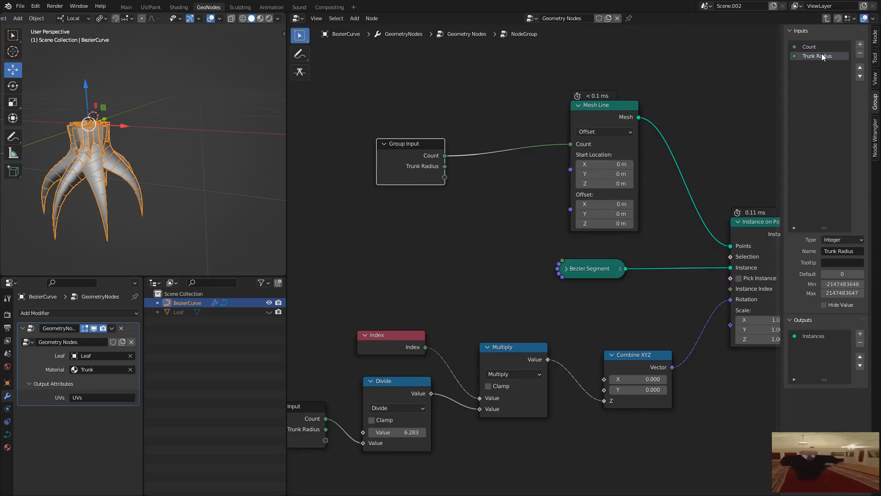
left_click(847, 240)
left_click(852, 330)
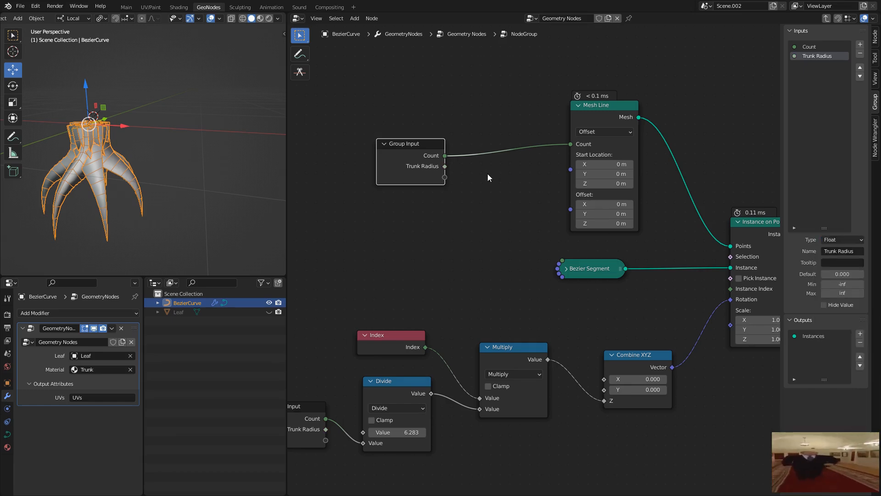
Return to the main tree and add a Value node beside the trunk's Solidify node
key("Tab")
scroll(487, 232, "down", 2)
scroll(486, 237, "down", 4)
middle_click_drag(395, 235, 729, 246)
middle_click_drag(326, 255, 384, 313)
scroll(529, 233, "up", 2)
scroll(536, 259, "up", 4)
middle_click_drag(478, 296, 481, 286)
key("shift+a")
type("valu")
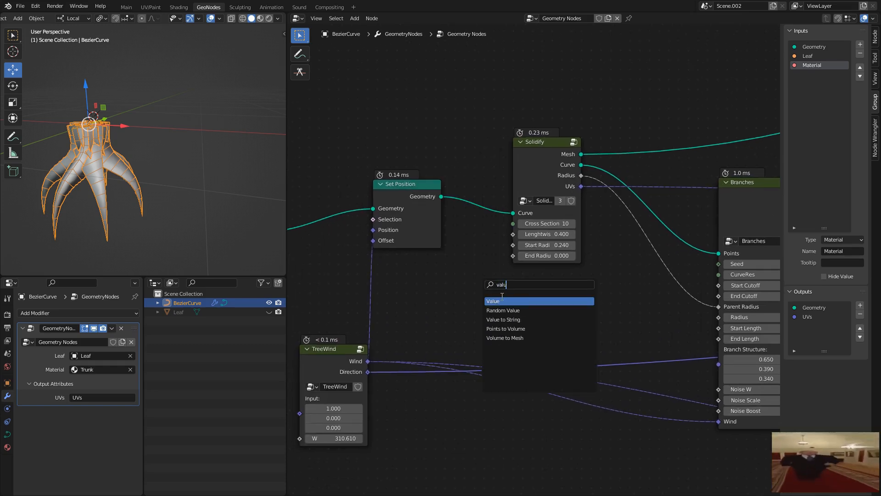
key("Return")
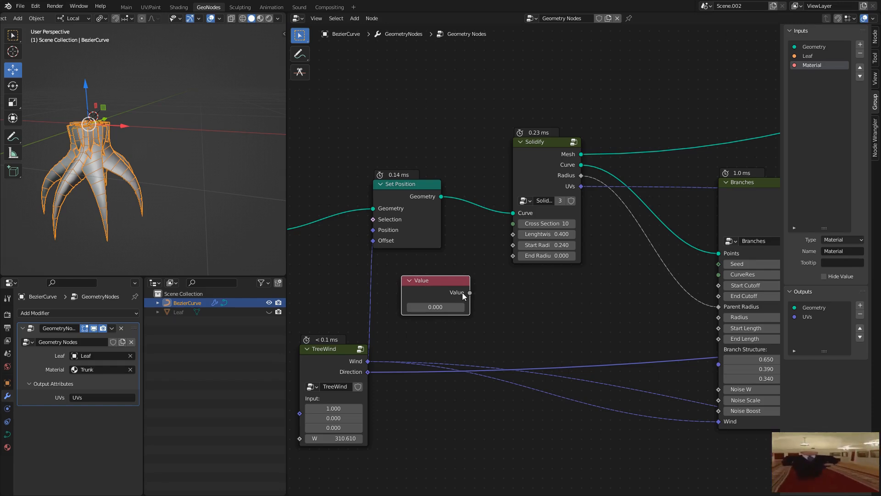
left_click_drag(490, 292, 485, 282)
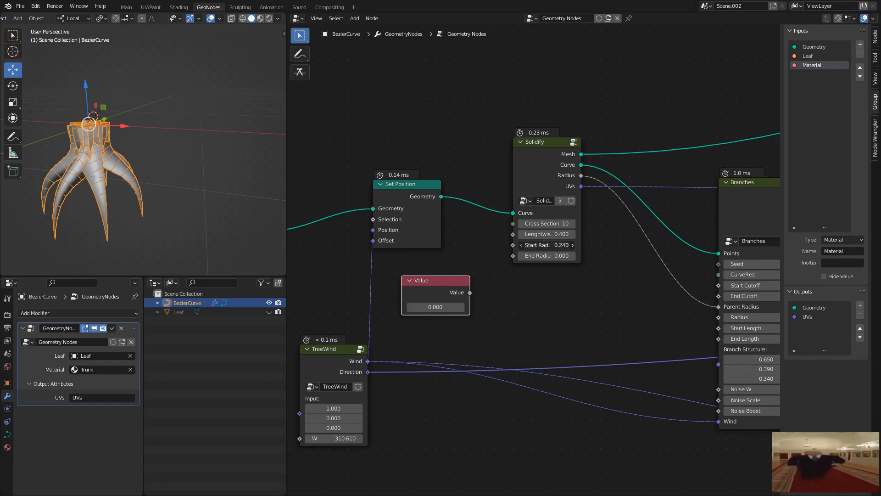
Set the Value node to 0.24 and connect it to the trunk Solidify's Start Radius
left_click(445, 306)
type("0.24")
key("Return")
left_click_drag(470, 292, 512, 243)
Connect the same Value node to the Trunk Radius input of the root node group
scroll(534, 257, "down", 12)
middle_click_drag(611, 309, 419, 279)
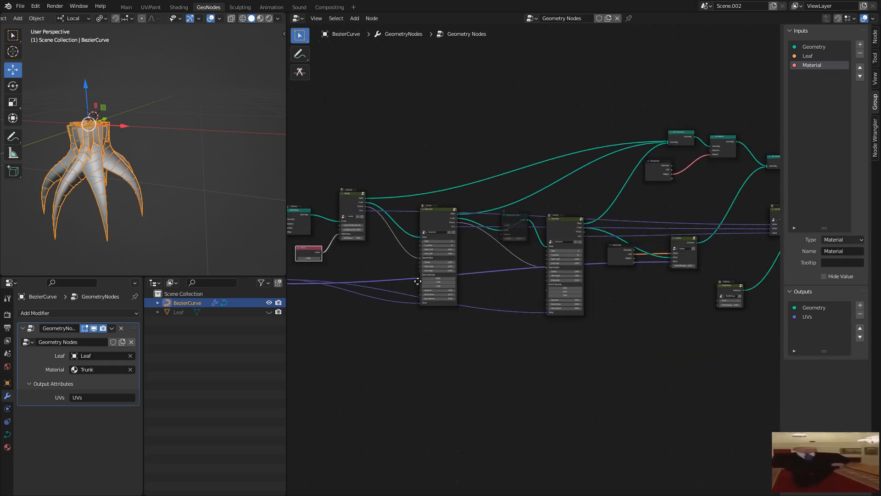
left_click_drag(321, 253, 715, 304)
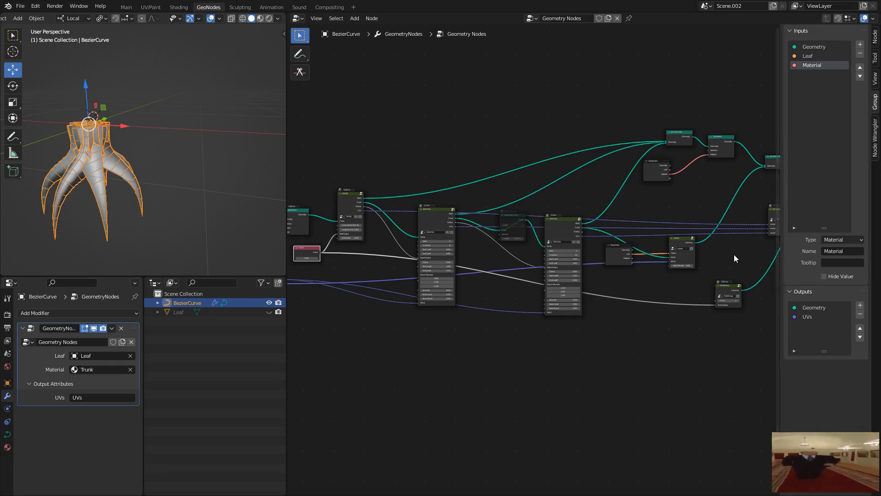
Connect the final Join Geometry back to the Group Output's Geometry in place of the root node group
middle_click_drag(769, 252, 461, 265)
scroll(532, 260, "up", 5)
middle_click_drag(438, 152, 514, 226)
scroll(533, 233, "up", 3)
left_click(528, 198)
left_click_drag(531, 201, 605, 235)
Move the root node group above the Branches nodes, to the side of the first Join Geometry's inputs
scroll(547, 255, "down", 2)
middle_click_drag(473, 306, 649, 280)
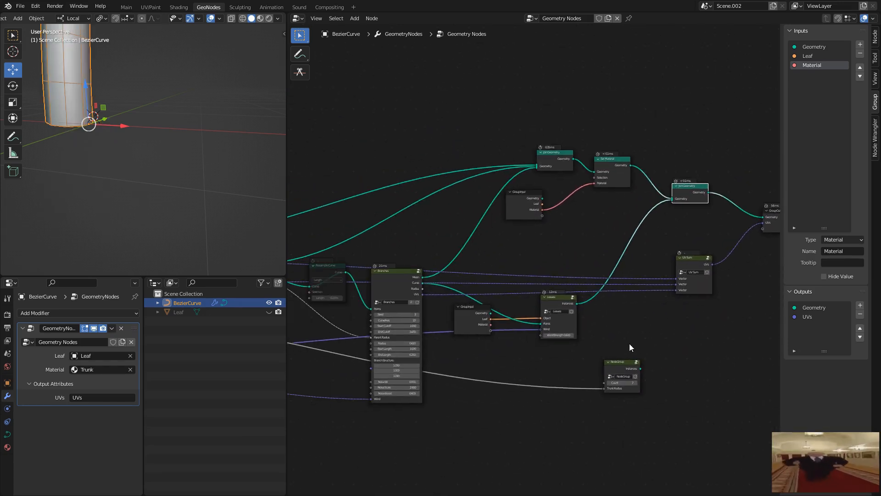
left_click_drag(621, 363, 477, 366)
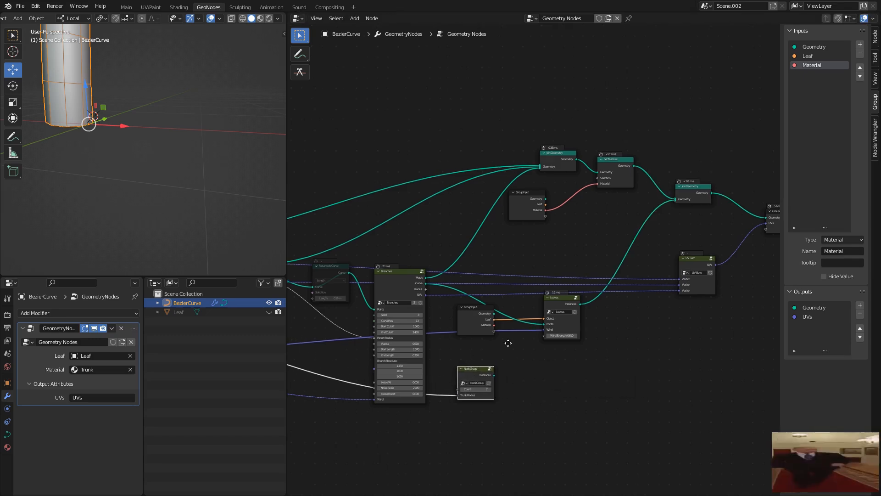
middle_click_drag(488, 340, 682, 368)
left_click_drag(670, 395, 521, 160)
middle_click_drag(601, 156, 497, 239)
scroll(497, 239, "up", 1)
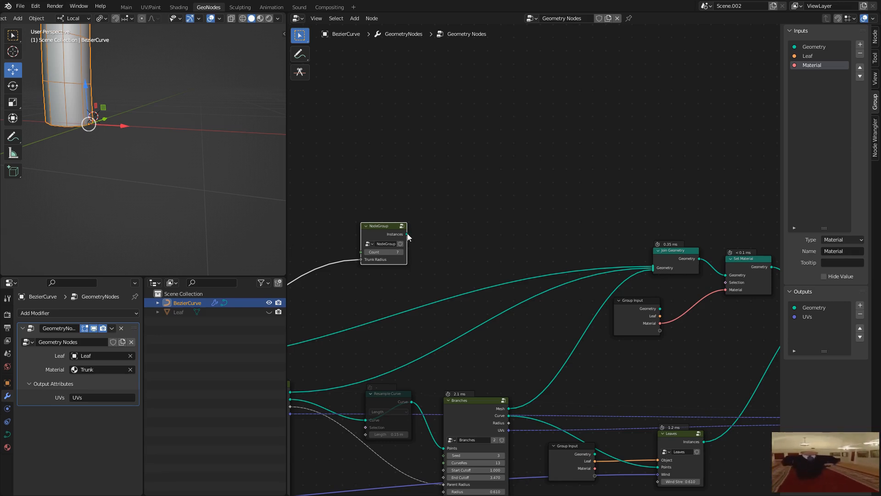
Connect the root node group's Instances output to the first Join Geometry
left_click_drag(407, 235, 655, 266)
middle_click_drag(144, 112, 217, 161, "shift")
middle_click_drag(419, 204, 566, 176)
scroll(529, 197, "up", 2)
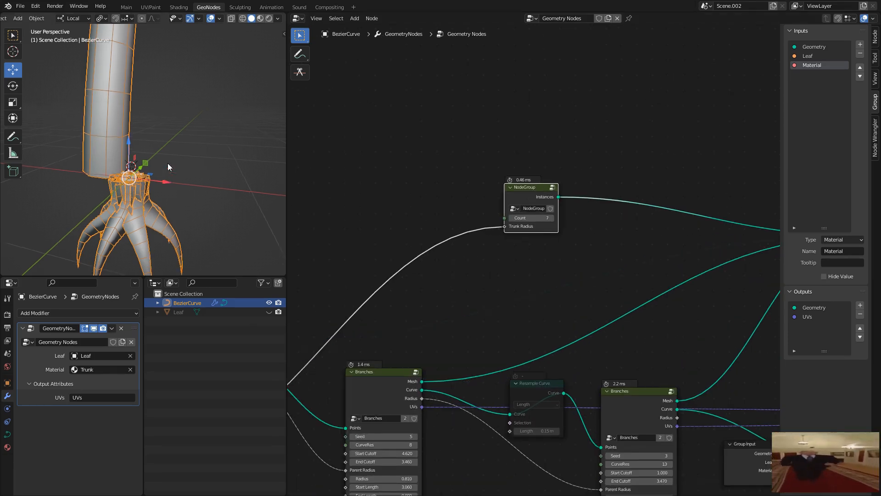
middle_click_drag(166, 170, 168, 153)
Inside the root node group, set the Solidify's cross section resolution to 11
key("Tab")
middle_click_drag(776, 239, 451, 227)
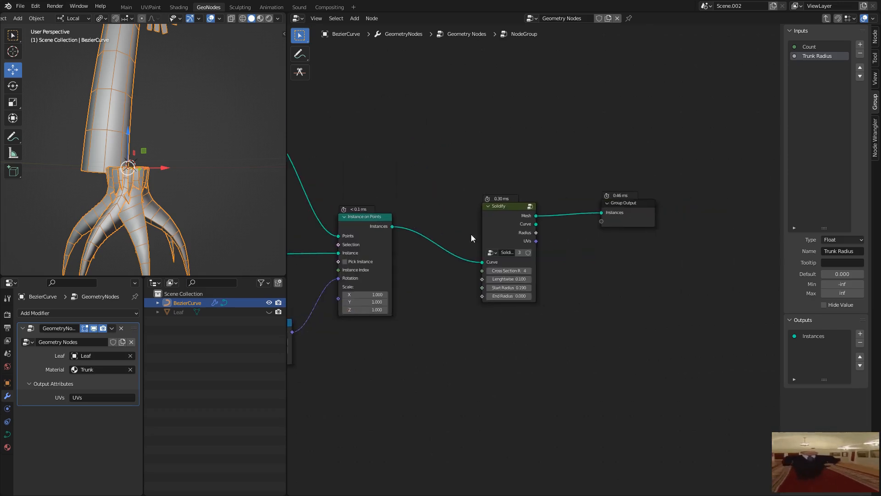
scroll(532, 260, "up", 7)
left_click(526, 279)
left_click(526, 279)
left_click(526, 280)
left_click(526, 279)
left_click(527, 279)
left_click(527, 279)
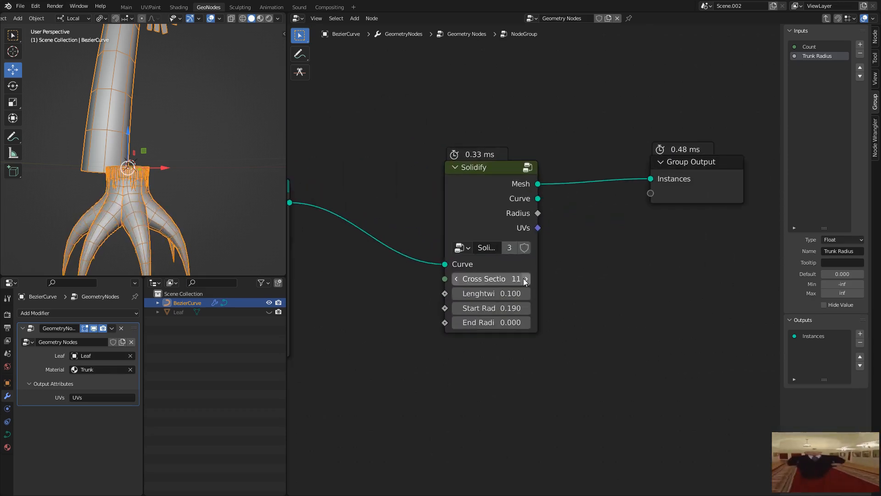
left_click(527, 280)
scroll(156, 167, "down", 3)
middle_click_drag(156, 167, 127, 128)
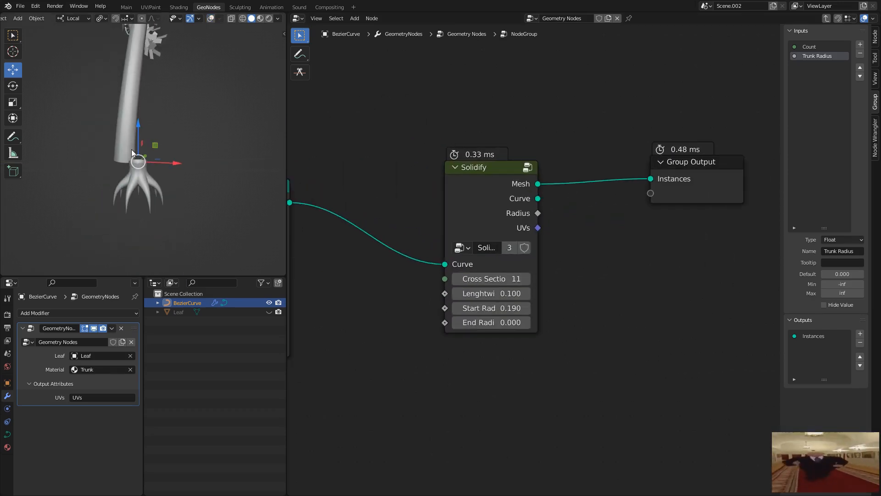
key("shift+alt+z")
scroll(184, 164, "up", 3)
Move the Group Output and Solidify nodes farther from Instance on Points to make room for more nodes
scroll(482, 180, "down", 15)
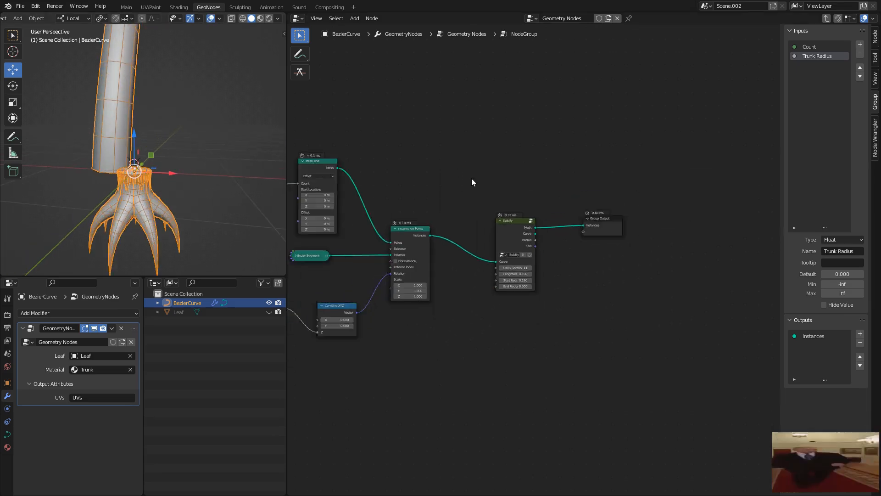
left_click_drag(591, 232, 667, 229)
left_click_drag(519, 235, 573, 228)
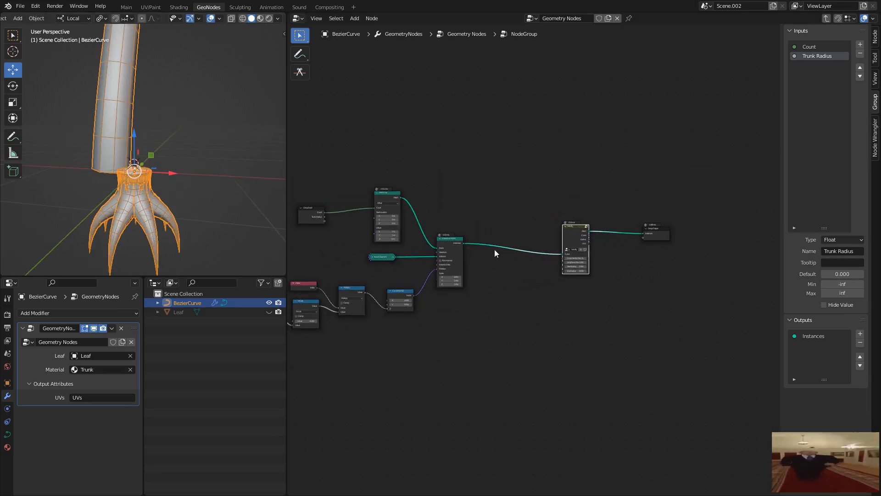
Add a second Instance on Points node below the gap between the first one and Solidify
middle_click_drag(500, 249, 601, 204)
key("shift+a")
type("ins")
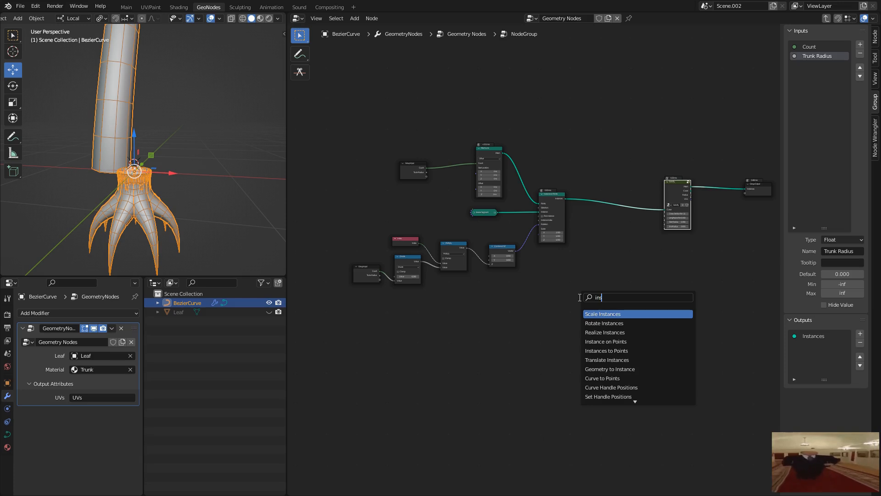
key("Down")
key("Down")
key("Down")
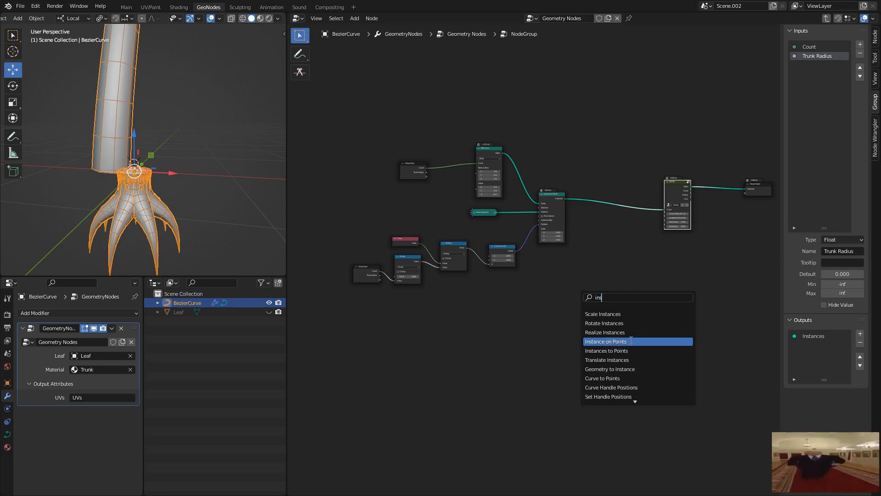
key("Return")
left_click(610, 295)
scroll(574, 274, "up", 2)
middle_click_drag(505, 233, 569, 219)
Add a group input named Trunk Curve to the root node group and set its type to Geometry
left_click(423, 106)
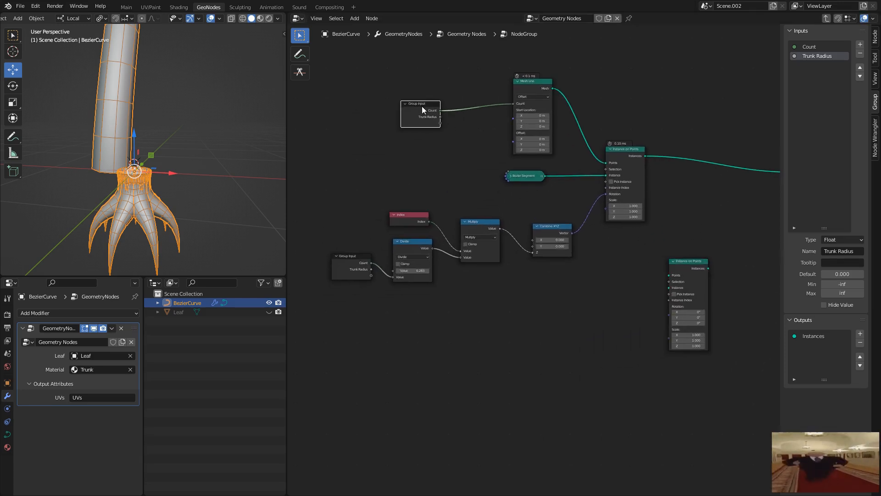
key("Tab")
middle_click_drag(456, 199, 593, 147)
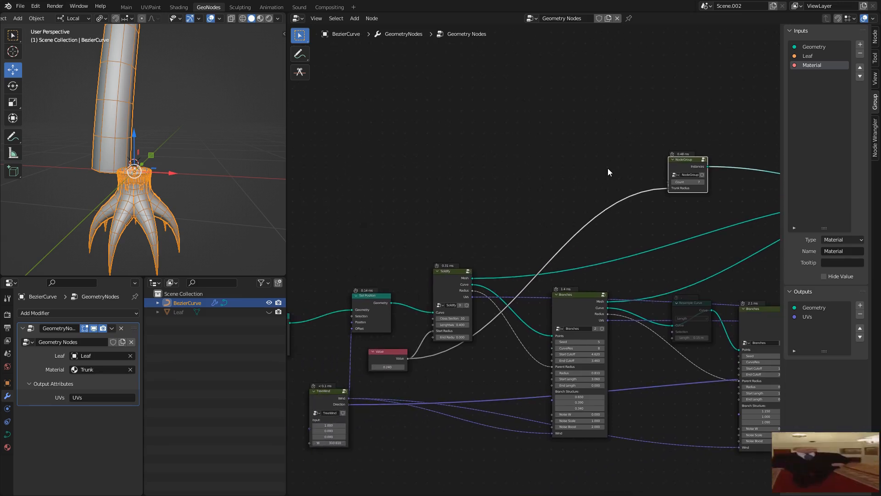
key("Tab")
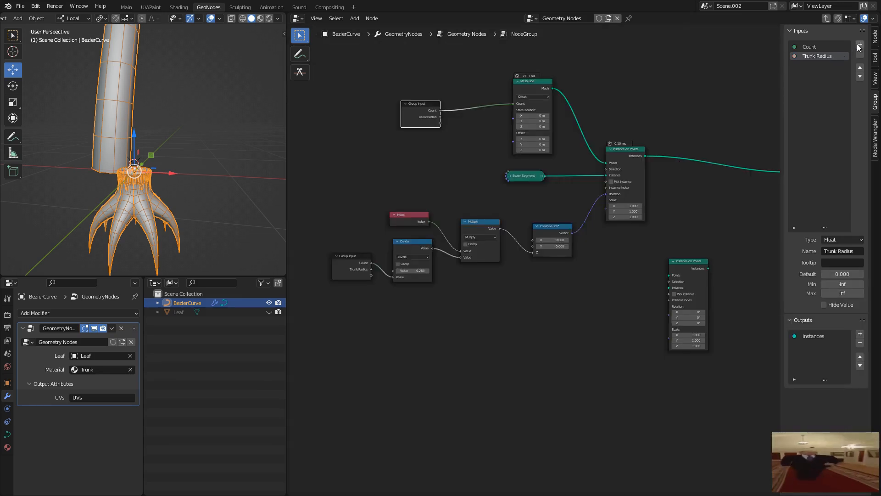
left_click(814, 65)
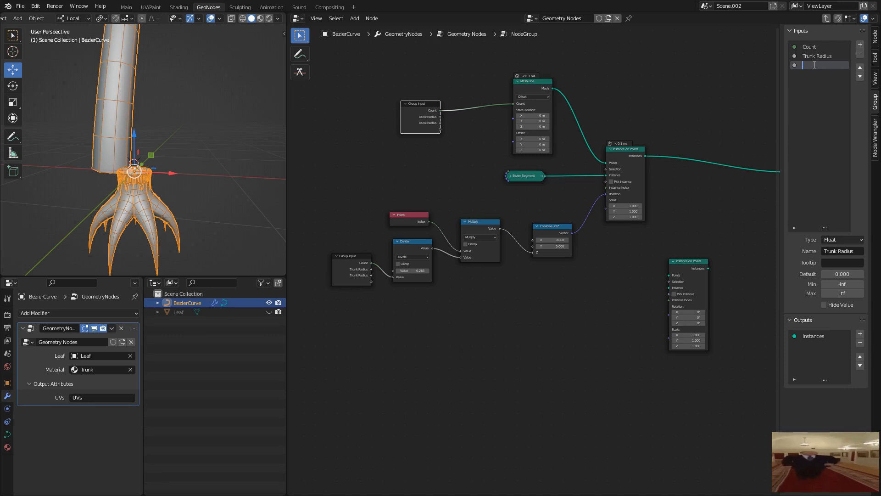
type("Trunk Curve")
key("Return")
left_click(841, 240)
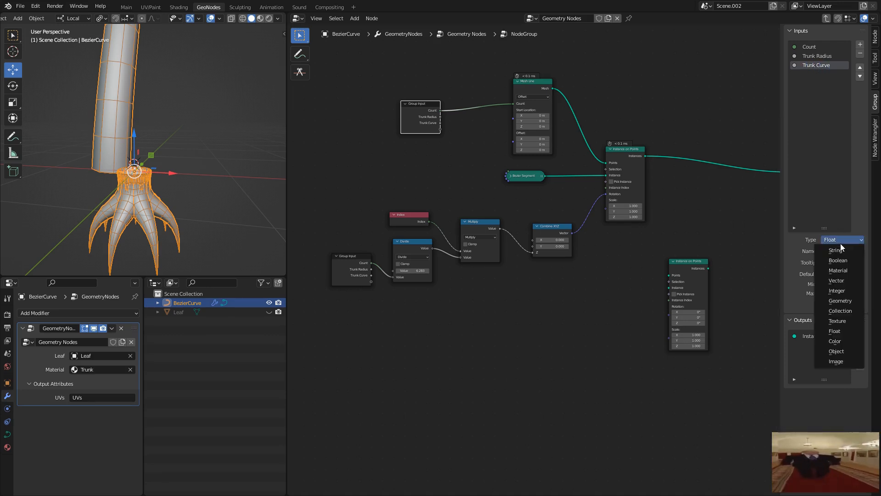
left_click(848, 303)
In the main tree, connect the trunk's Set Position Geometry to the root node group's Trunk Curve input
key("Tab")
middle_click_drag(387, 217, 440, 222)
mouse_move(454, 234)
left_mouse_down()
mouse_move(468, 235)
mouse_move(465, 228)
left_mouse_up()
middle_click_drag(519, 236, 549, 267)
left_click_drag(428, 300, 703, 191)
scroll(423, 313, "up", 1)
scroll(413, 311, "up", 1)
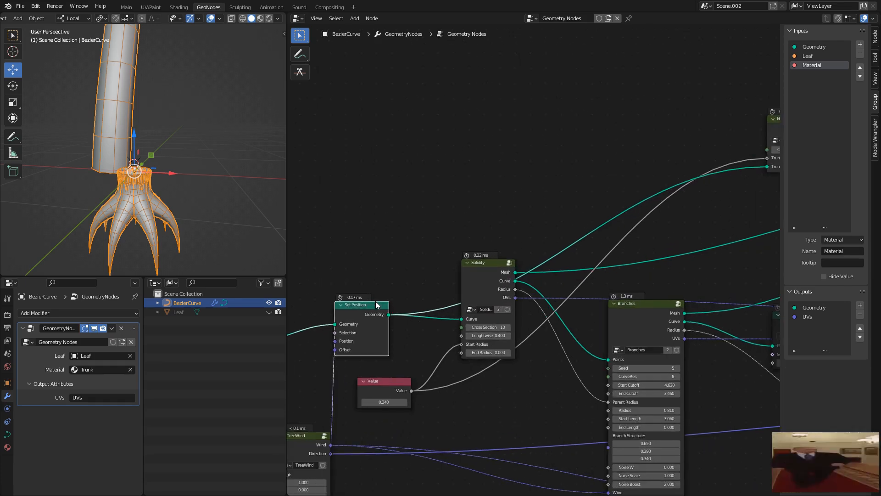
Move the TreeWind node away from the Value node and nudge Set Position slightly higher
middle_click_drag(381, 303, 535, 219)
left_click_drag(458, 356, 382, 354)
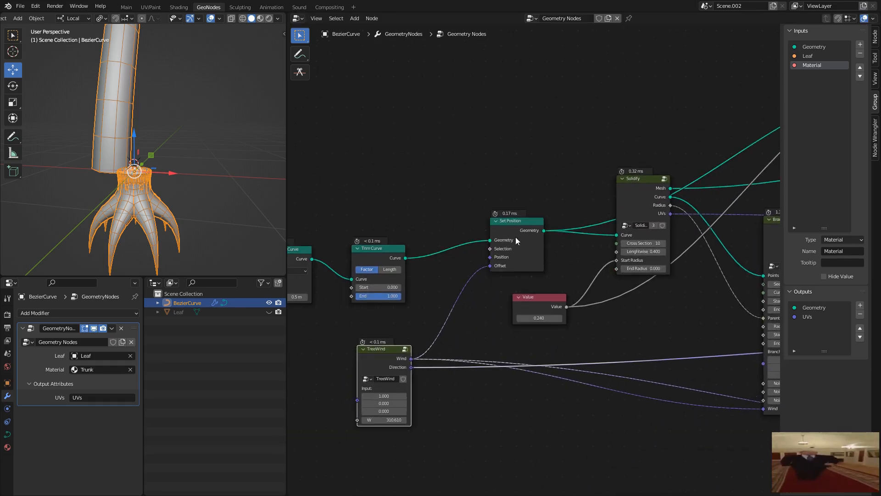
mouse_move(517, 219)
left_mouse_down()
mouse_move(522, 211)
mouse_move(515, 214)
left_mouse_up()
middle_click_drag(612, 199, 353, 323)
left_click(690, 159)
Inside the root node group, reposition the unconnected Instance on Points node slightly lower
key("Tab")
scroll(472, 225, "down", 3)
middle_click_drag(453, 216, 551, 205)
scroll(578, 205, "down", 3)
middle_click_drag(610, 206, 419, 197)
scroll(537, 236, "up", 3)
left_click_drag(543, 240, 515, 265)
Duplicate a Group Input beside the second Instance on Points and connect its Trunk Curve to Points
middle_click_drag(404, 222, 599, 203)
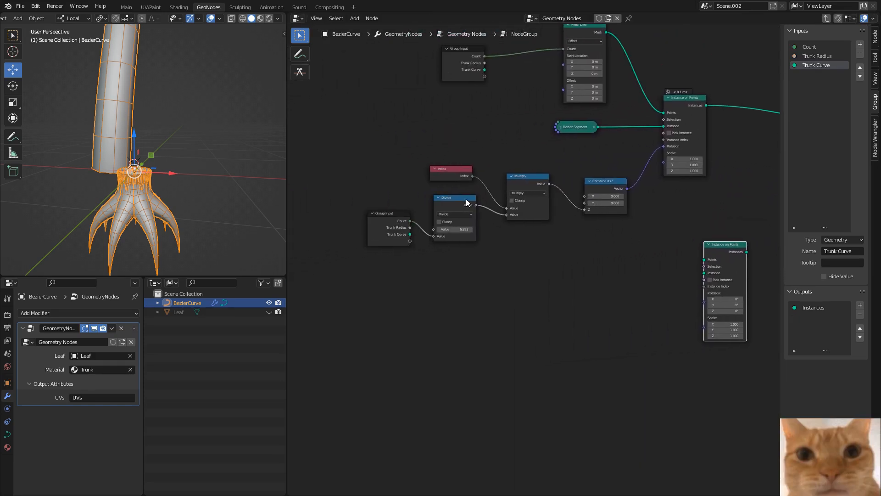
left_click(379, 213)
key("shift+d")
left_click(578, 257)
middle_click_drag(643, 254, 525, 256)
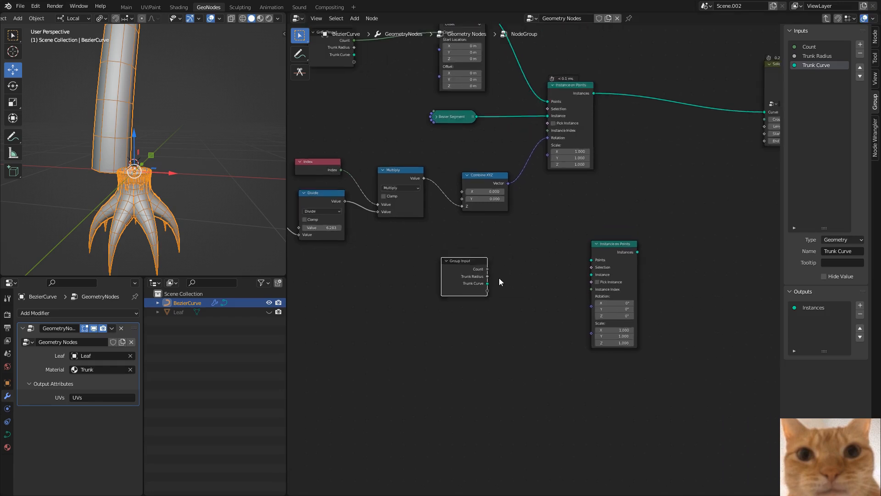
scroll(500, 275, "up", 2)
left_click_drag(513, 279, 618, 261)
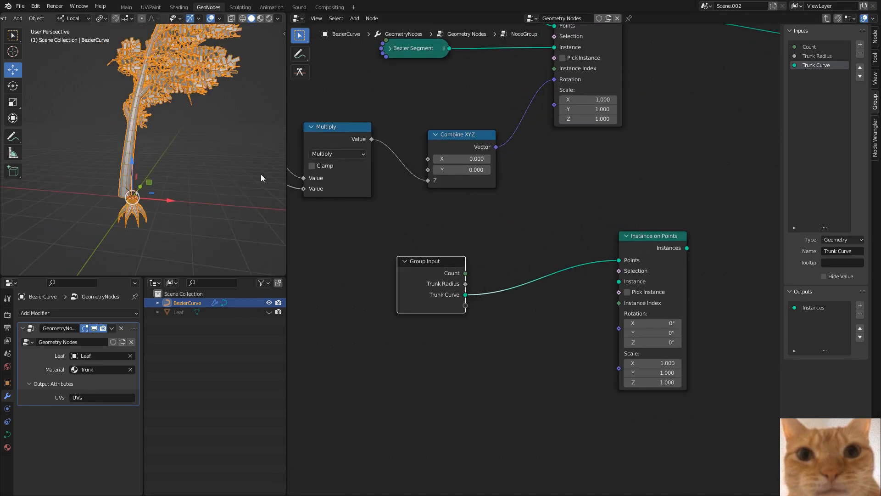
Move the new Group Input and second Instance on Points together, closer to the Solidify node
scroll(447, 180, "down", 2)
middle_click_drag(169, 159, 153, 123)
scroll(153, 122, "up", 5)
scroll(147, 128, "down", 4)
middle_click_drag(528, 250, 368, 304)
scroll(500, 241, "down", 1)
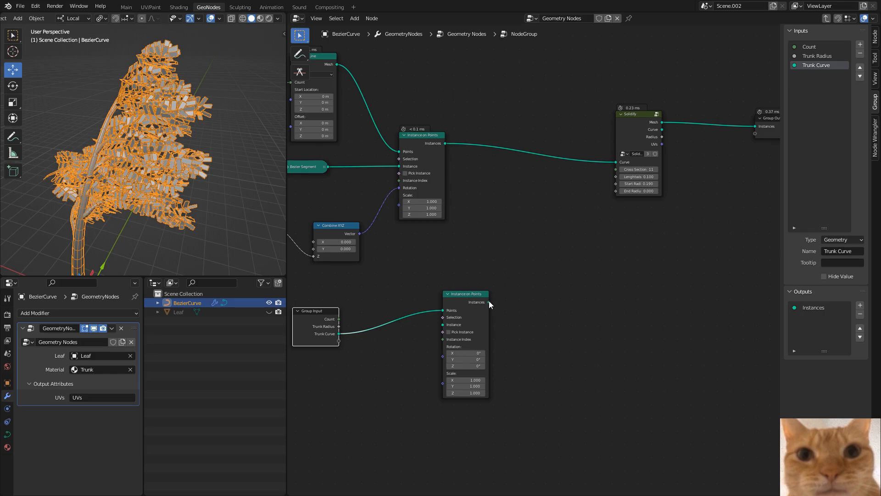
middle_click_drag(481, 288, 627, 219)
left_click_drag(603, 110, 596, 118)
left_click_drag(440, 373, 655, 256)
key("g")
left_click(662, 264)
middle_click_drag(615, 226, 477, 258)
Connect the first Instance on Points into the second one's Instance input, and the second one's Instances into Solidify's Curve
left_click_drag(464, 156, 554, 310)
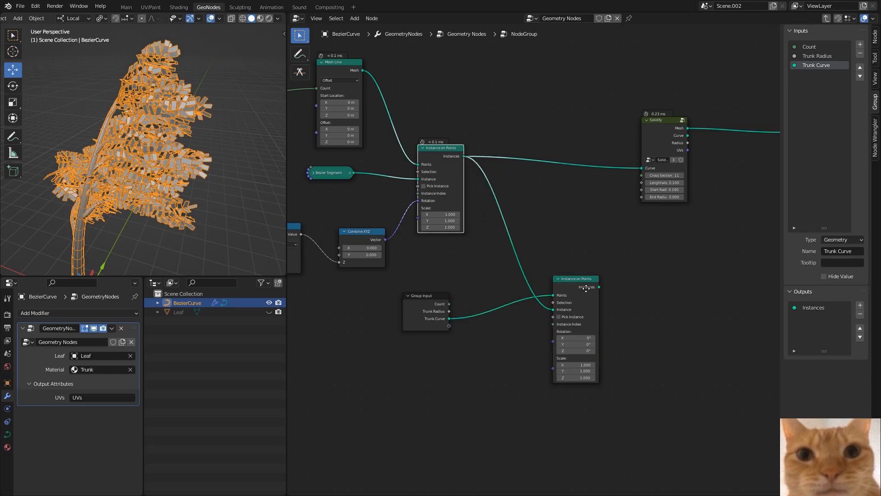
middle_click_drag(599, 282, 528, 304)
left_click_drag(528, 304, 572, 184)
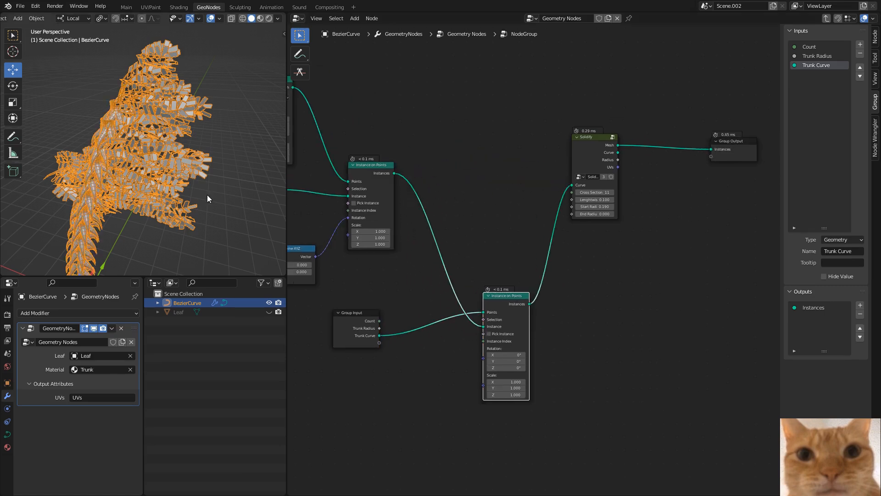
middle_click_drag(143, 201, 148, 145)
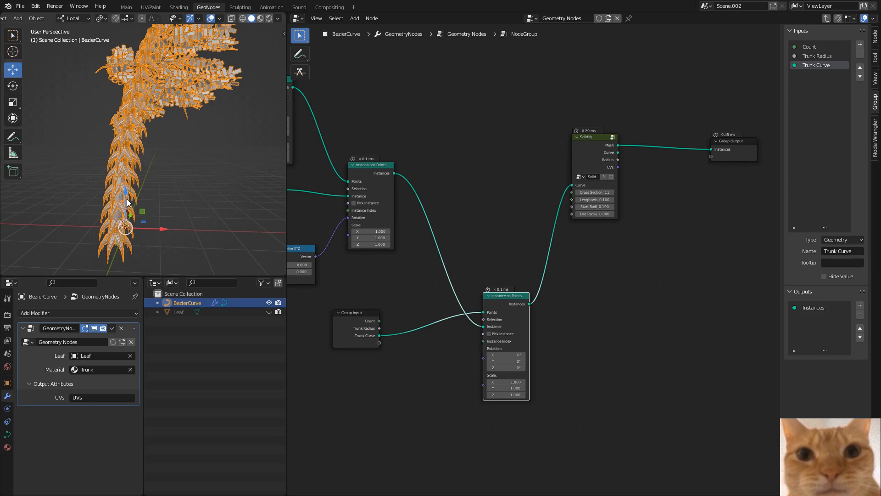
scroll(536, 245, "down", 5)
scroll(438, 241, "up", 4)
Move the Group Input feeding Trunk Curve closer to the second Instance on Points
middle_click_drag(387, 317, 475, 255)
left_click(463, 248)
left_click_drag(462, 249, 485, 225)
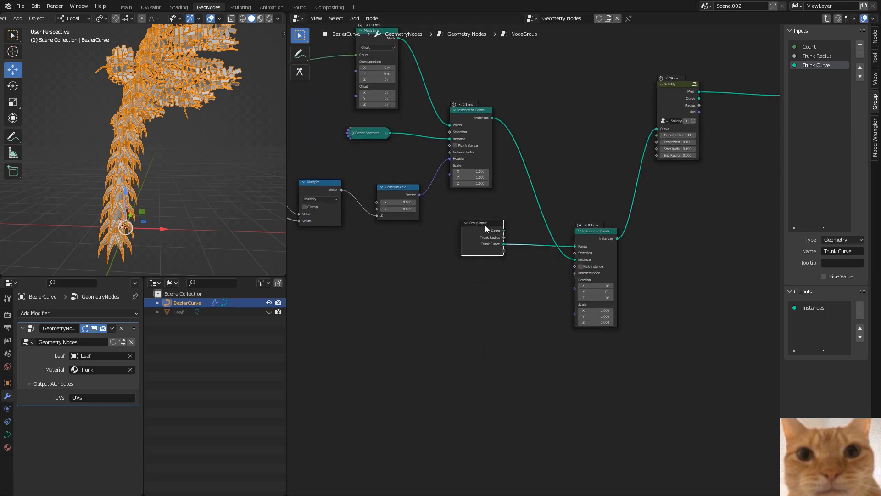
Add a Math node and an Index node below the Group Input, with Index connected to the first Value
scroll(458, 286, "up", 1)
left_click(459, 285)
scroll(459, 285, "up", 1)
key("shift+a")
type("add")
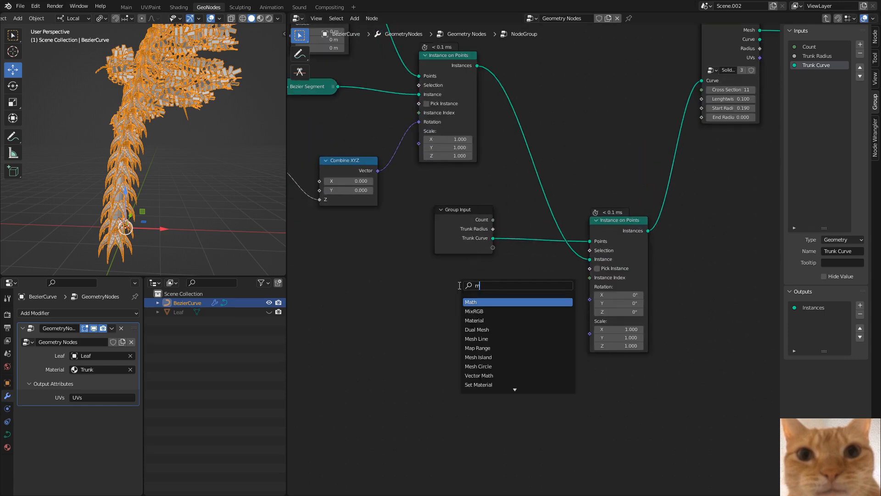
key("Return")
key("shift+a")
type("ind")
key("Return")
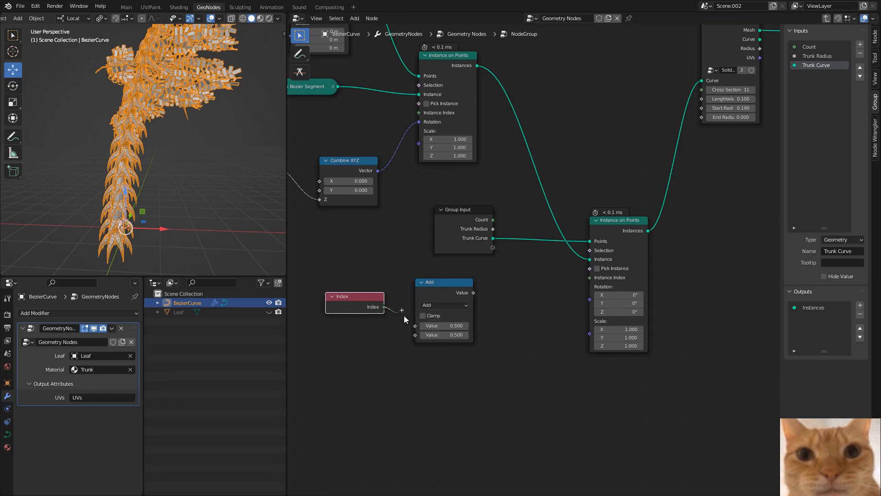
Change the Math node to Less Than and connect its Value to the second Instance on Points' Selection
left_click(440, 304)
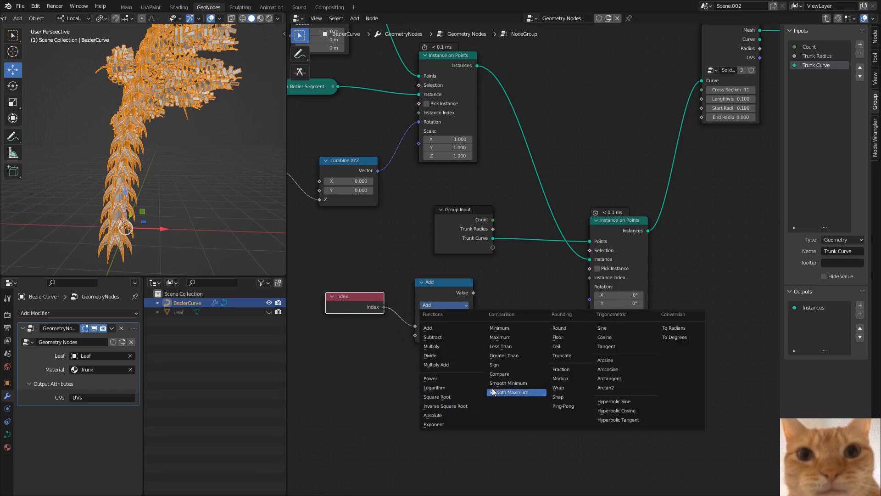
left_click(500, 346)
middle_click_drag(467, 368, 497, 367)
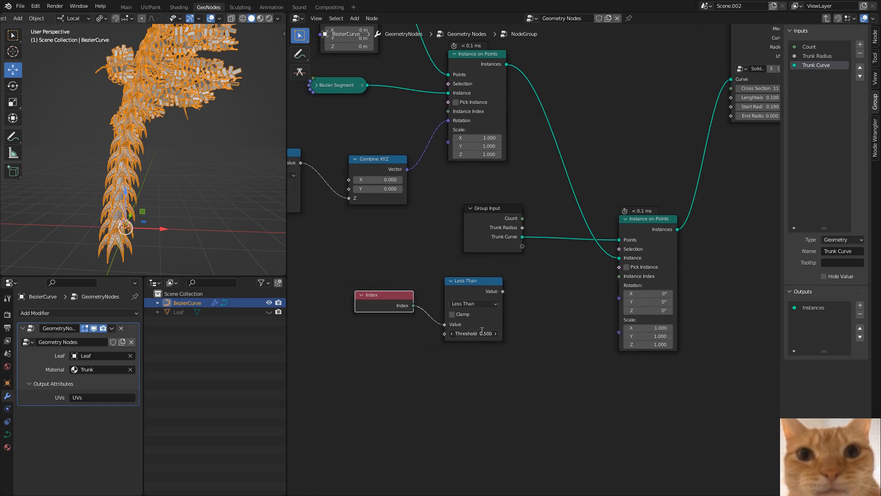
left_click_drag(503, 291, 619, 249)
middle_click_drag(152, 231, 163, 197, "shift")
middle_click_drag(163, 197, 169, 179)
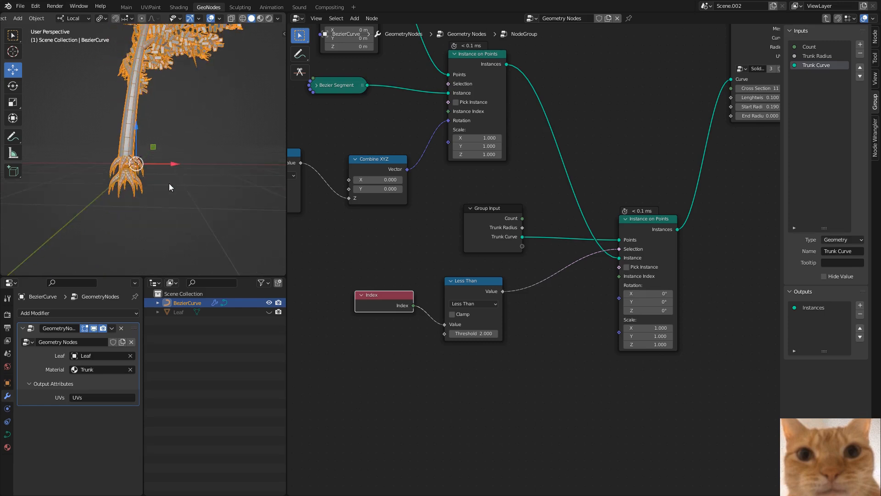
scroll(169, 179, "up", 3)
Set the Less Than node's threshold to 1
left_click(462, 330)
type("1")
key("Return")
mouse_move(183, 218)
middle_mouse_down()
mouse_move(147, 194)
mouse_move(182, 210)
middle_mouse_up()
scroll(139, 143, "down", 2)
scroll(138, 146, "down", 4)
middle_click_drag(139, 146, 141, 186)
key("Tab")
left_click(125, 198)
key("g")
right_click(117, 155)
left_click_drag(114, 152, 152, 179)
key("g")
right_click(200, 220)
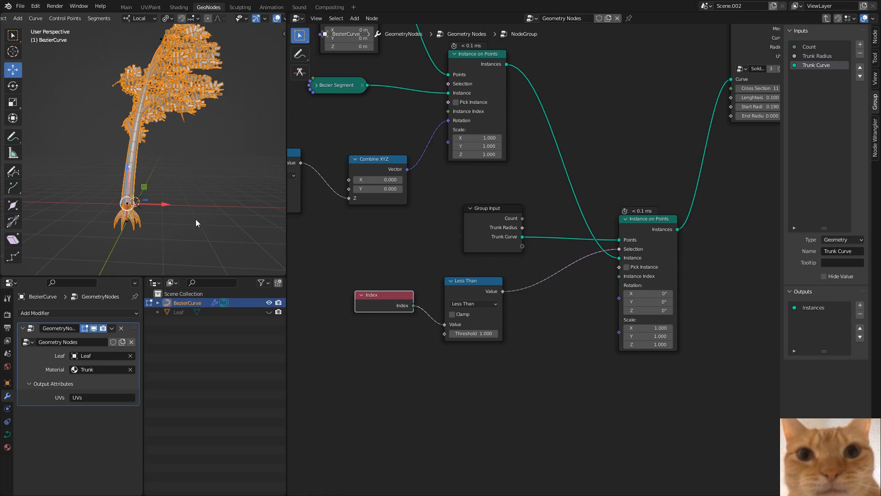
key("Tab")
Add a Sample Curve node and place it below the Index node beside Less Than
middle_click_drag(370, 302, 506, 244)
key("shift+a")
left_click(458, 285)
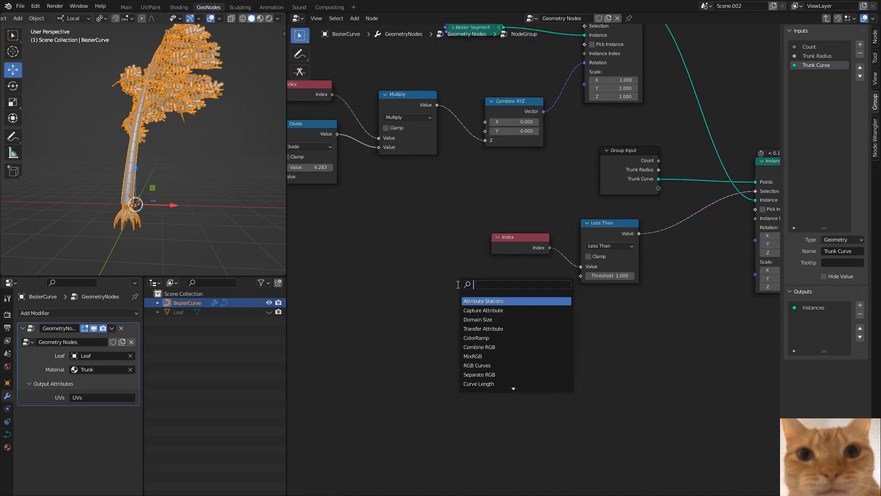
type("samp")
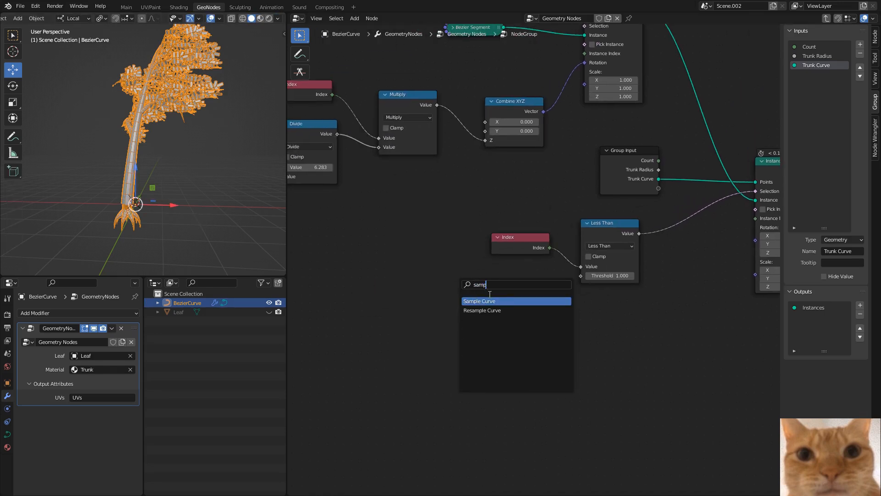
key("Return")
left_click_drag(626, 157, 370, 192)
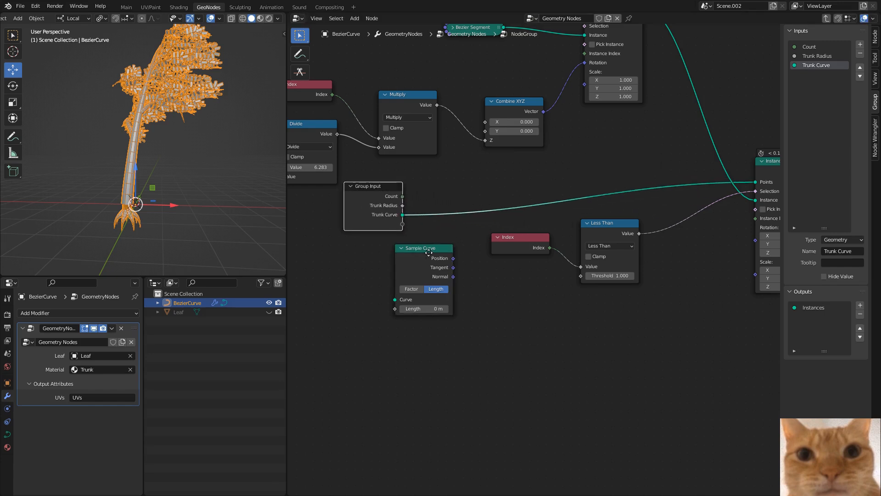
left_click_drag(423, 250, 480, 269)
Duplicate the Group Input next to Sample Curve and connect its Trunk Curve to the Curve input
left_click_drag(606, 179, 641, 173)
key("shift+d")
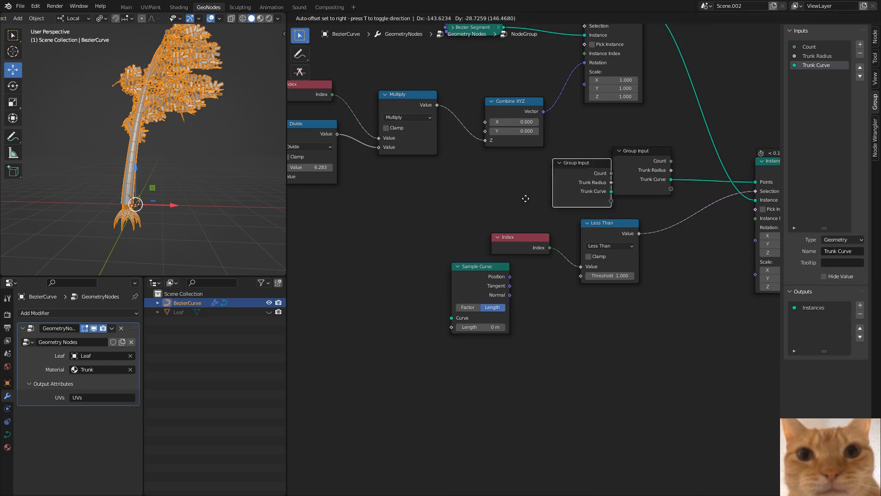
left_click(368, 299)
left_click_drag(398, 307, 452, 317)
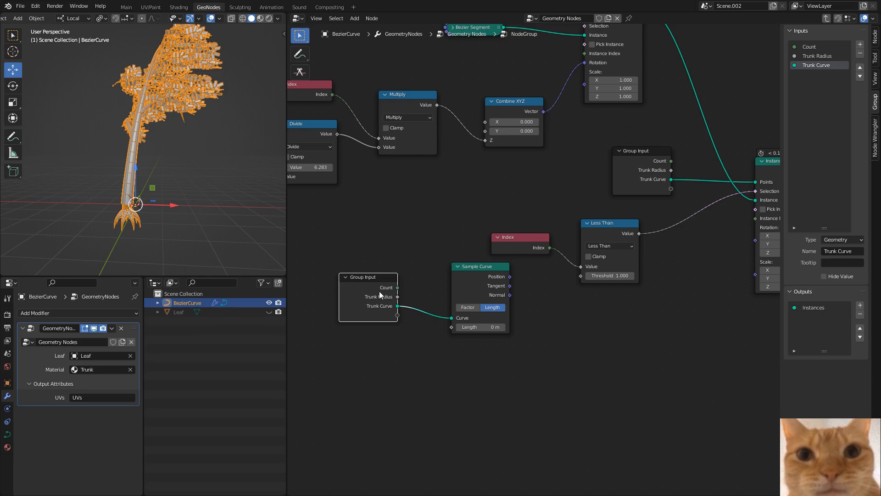
Shift the new Group Input and Sample Curve away from the Less Than node, and set Sample Curve to Factor mode
left_click_drag(379, 291, 358, 268)
left_click_drag(477, 274, 449, 275)
left_click(437, 307)
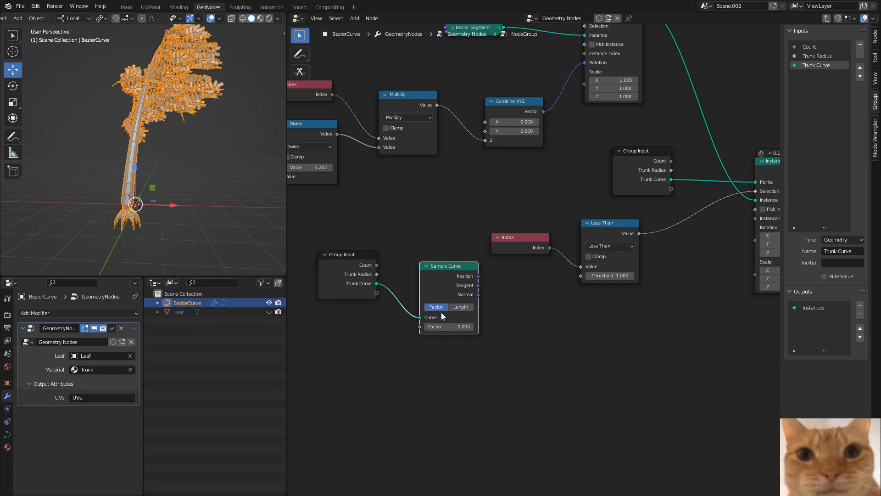
Move the Group Input and Sample Curve nodes farther down, and shift Index and Less Than up to make room below them
scroll(431, 326, "up", 3)
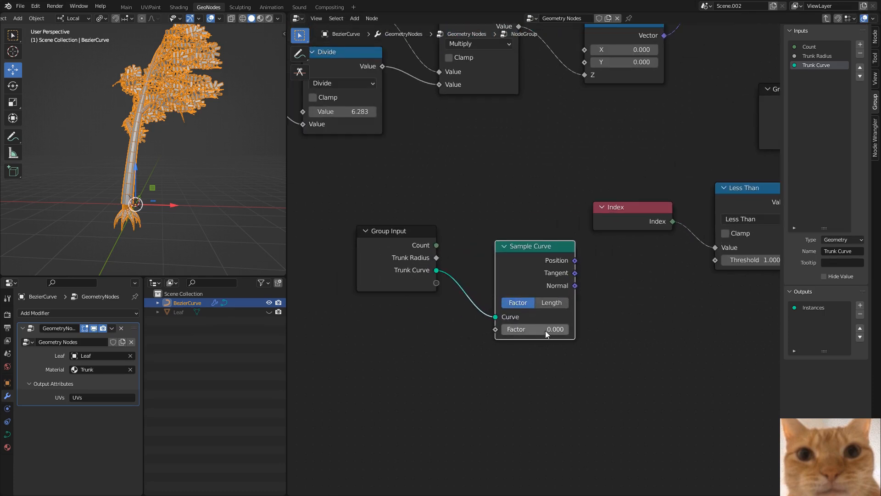
middle_click_drag(427, 187, 350, 207)
left_click_drag(363, 202, 317, 258, "shift")
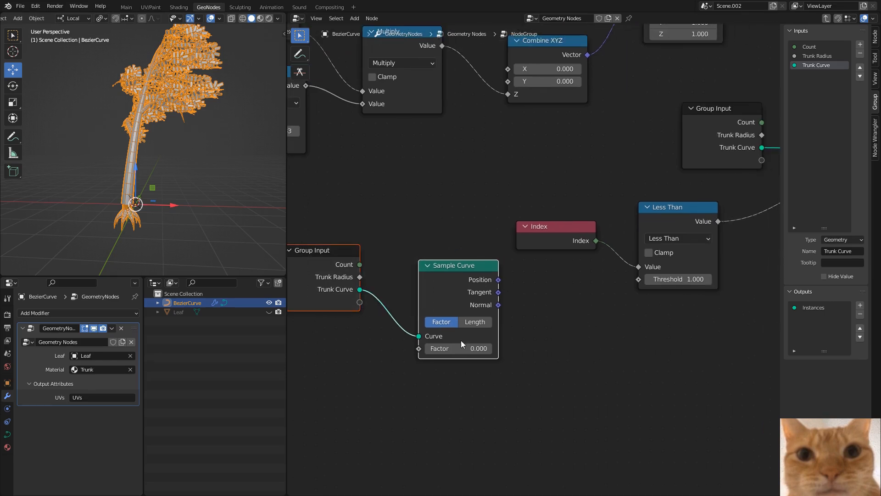
left_click_drag(490, 324, 441, 347)
middle_click_drag(536, 316, 370, 304)
left_click_drag(370, 304, 502, 185)
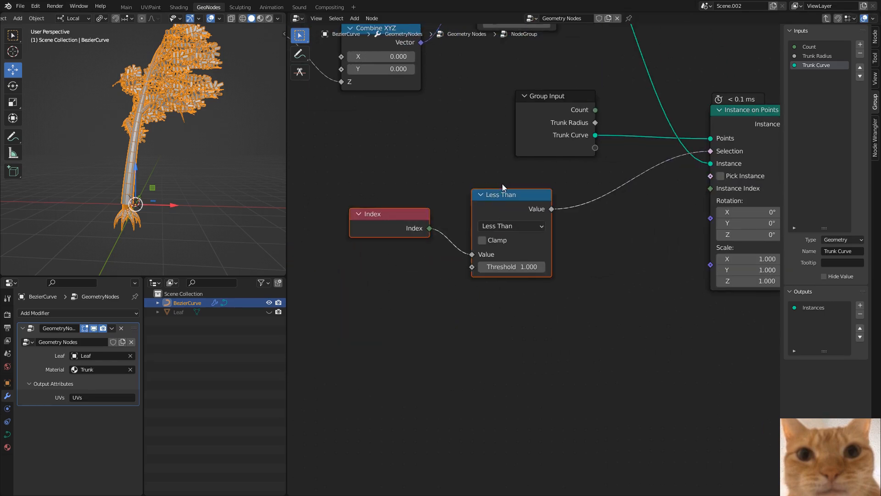
key("g")
left_click(492, 169)
left_click(453, 310)
Add an Align Euler to Vector node below the Less Than node
scroll(453, 310, "down", 2)
middle_click_drag(450, 308, 487, 298)
key("shift+a")
type("alig")
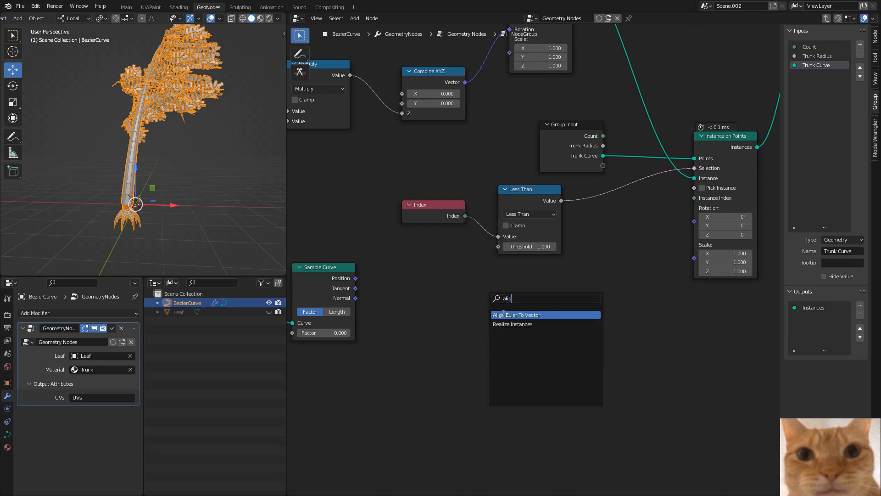
left_click(516, 316)
left_click(492, 301)
Connect Sample Curve's Tangent through Align Euler to Vector into the last Instance on Points node's Rotation, and align to the Z axis
middle_click_drag(440, 280, 487, 273)
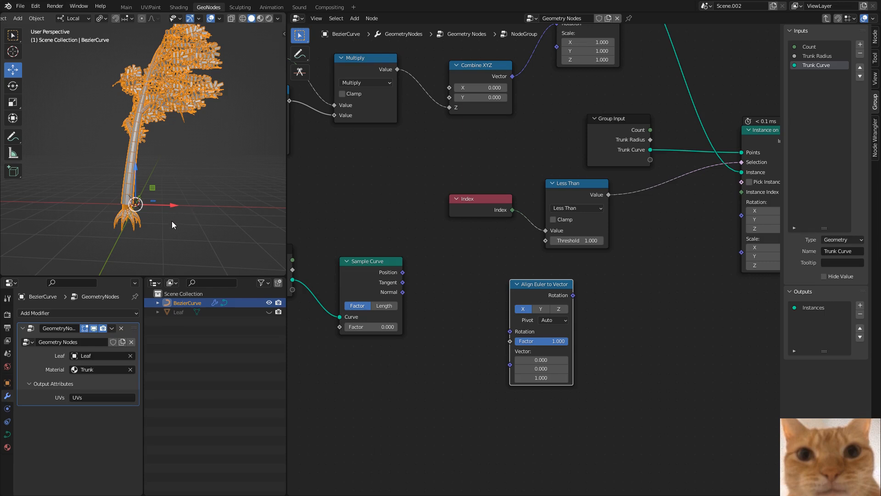
left_click_drag(403, 283, 510, 365)
middle_click_drag(619, 296, 593, 318)
left_click_drag(547, 318, 716, 238)
left_click(534, 332)
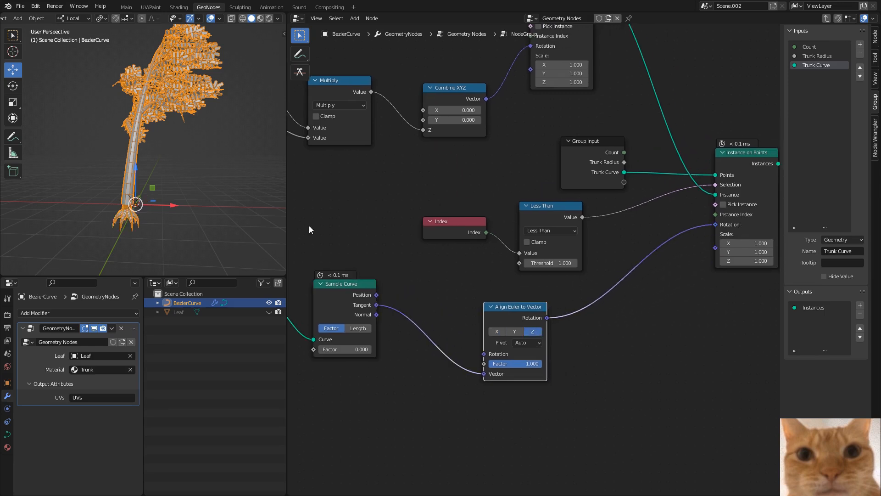
Try moving the trunk curve's lower handle in Edit Mode to test how the roots follow the trunk direction
key("Tab")
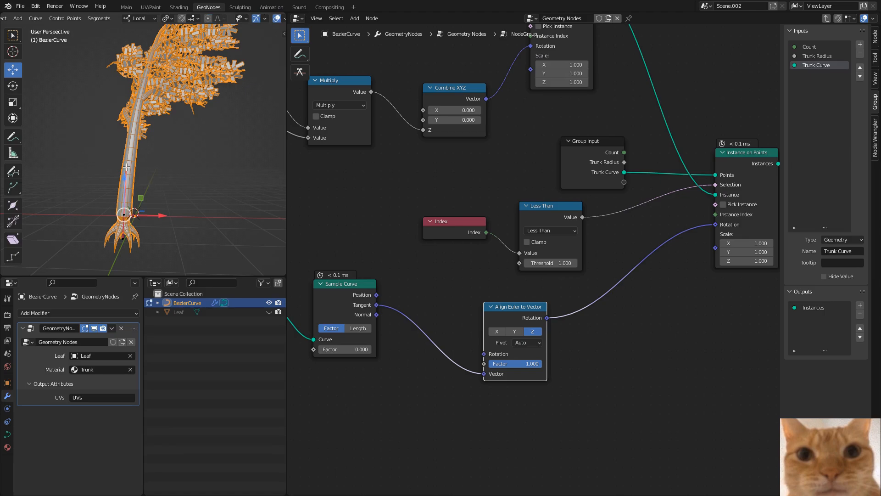
key("g")
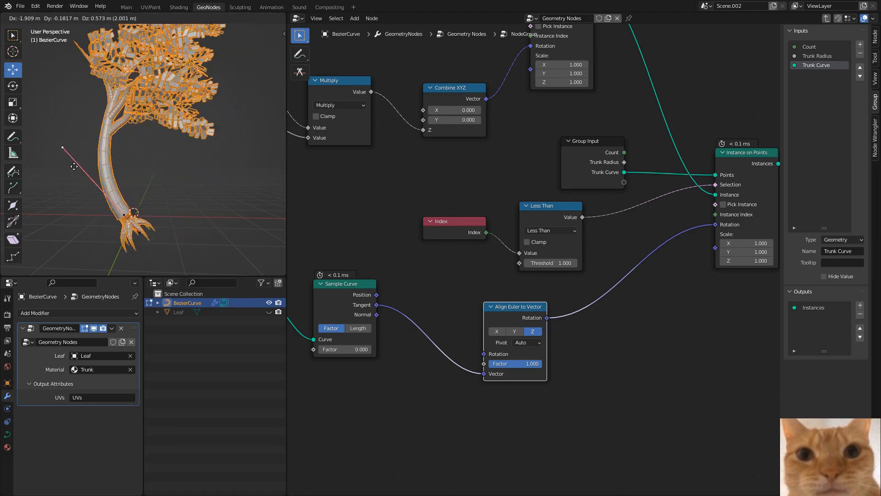
right_click(140, 164)
key("Tab")
Hide the viewport overlays and frame the roots at the trunk's base up close
middle_click_drag(148, 202, 139, 156, "shift")
scroll(150, 161, "up", 4)
key("alt+shift+z")
scroll(138, 164, "up", 5)
scroll(449, 249, "down", 3)
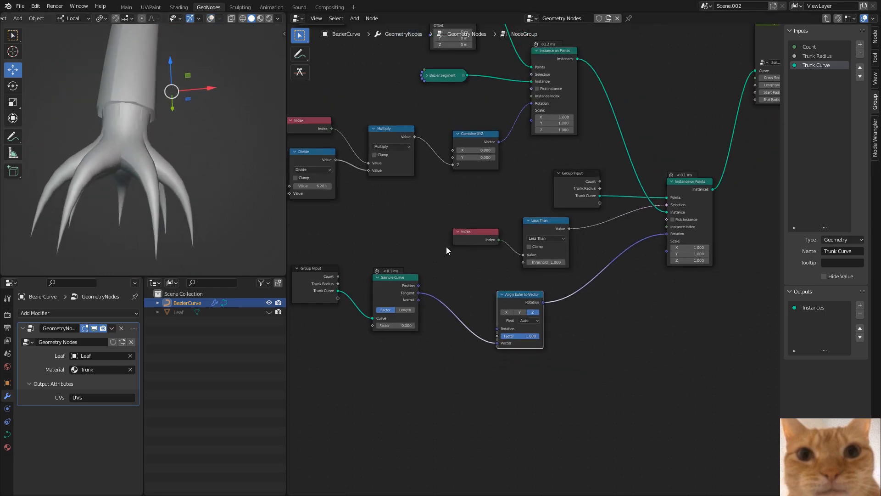
Place a duplicate Group Input beside the Solidify node and connect its Trunk Radius to Start Radius
middle_click_drag(458, 162, 535, 280)
middle_click_drag(471, 243, 427, 307)
middle_click_drag(502, 310, 431, 317)
middle_click_drag(593, 310, 456, 310)
middle_click_drag(543, 296, 510, 300)
scroll(524, 294, "up", 3)
middle_click_drag(425, 267, 497, 261)
left_click(415, 352)
key("shift+d")
left_click(541, 222)
scroll(496, 261, "up", 4)
left_click_drag(481, 284, 578, 295)
mouse_move(183, 131)
middle_mouse_down()
mouse_move(181, 153)
mouse_move(190, 139)
middle_mouse_up()
scroll(181, 153, "down", 2)
scroll(190, 140, "down", 2)
scroll(191, 142, "up", 2)
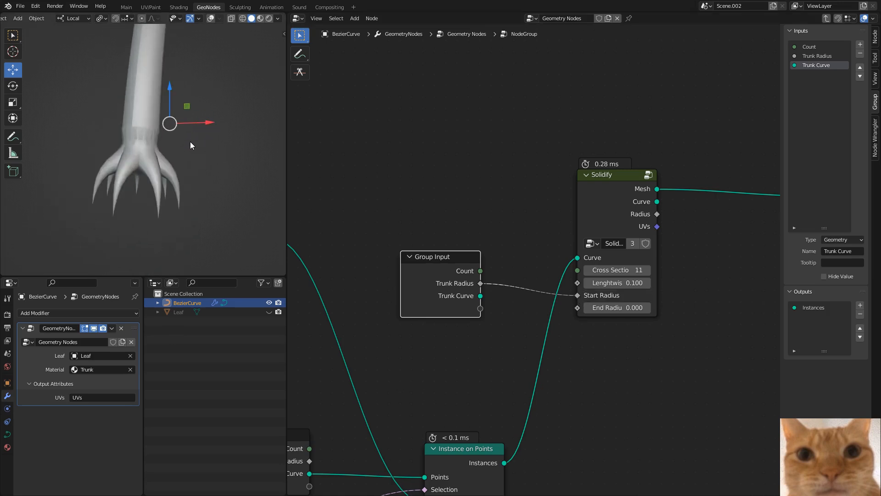
middle_click_drag(494, 255, 457, 233)
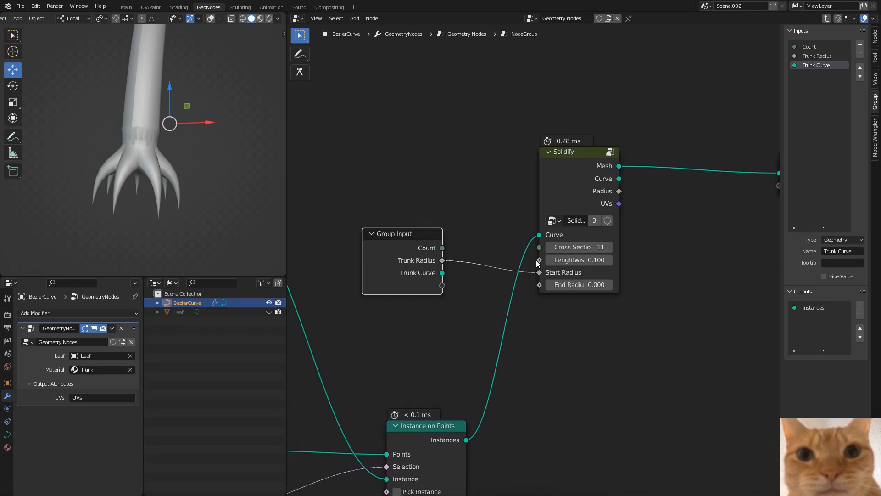
scroll(486, 263, "down", 2)
middle_click_drag(487, 264, 633, 262)
middle_click_drag(456, 238, 597, 257)
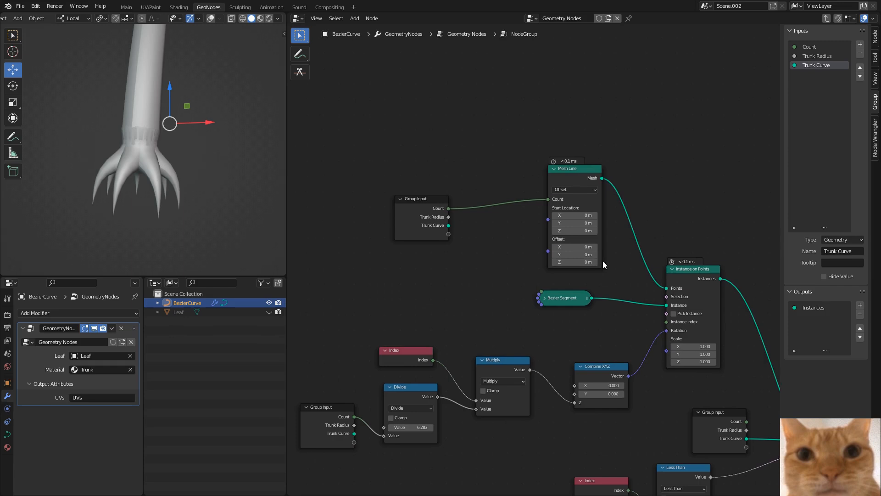
middle_click_drag(654, 262, 490, 161)
scroll(554, 244, "up", 1)
scroll(535, 259, "up", 3)
left_click_drag(538, 262, 553, 242)
middle_click_drag(658, 225, 488, 265)
key("ctrl+z")
Expand the Bezier Segment node and set its Start Handle X to about 0.13 m
middle_click_drag(368, 199, 491, 207)
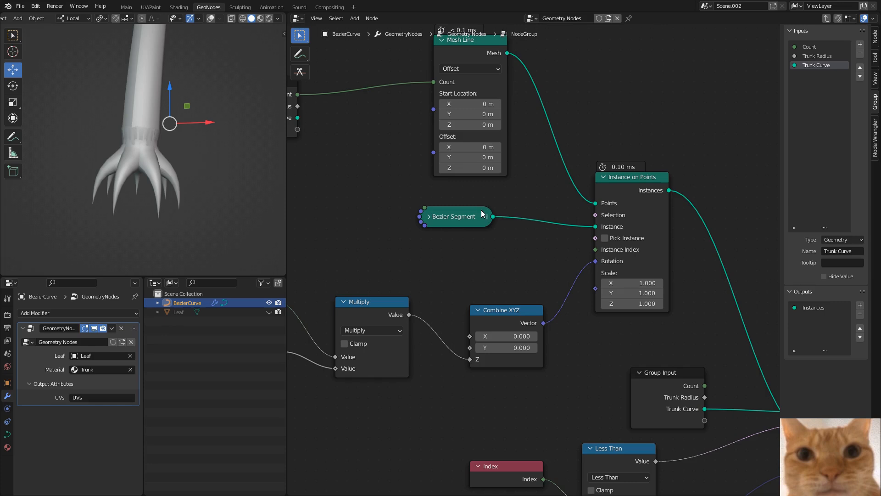
left_click(452, 222)
left_click(434, 217)
middle_click_drag(461, 375, 533, 367)
left_click_drag(520, 348, 526, 348)
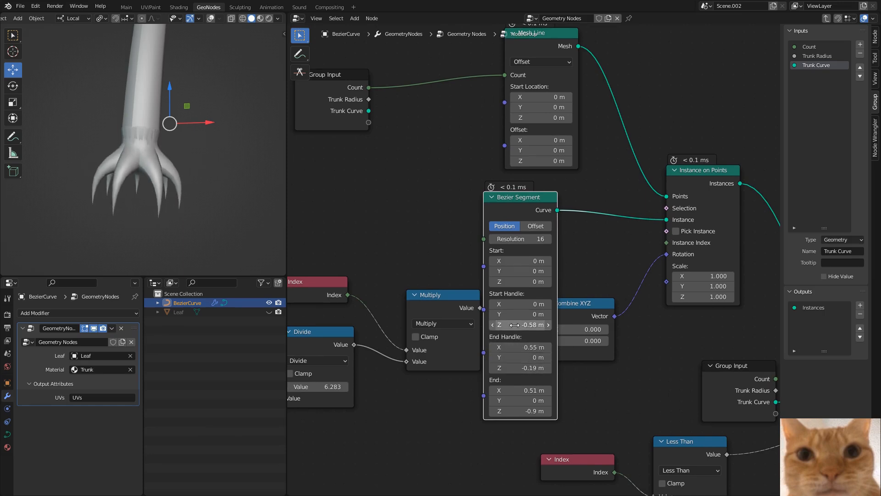
left_click_drag(521, 304, 526, 304)
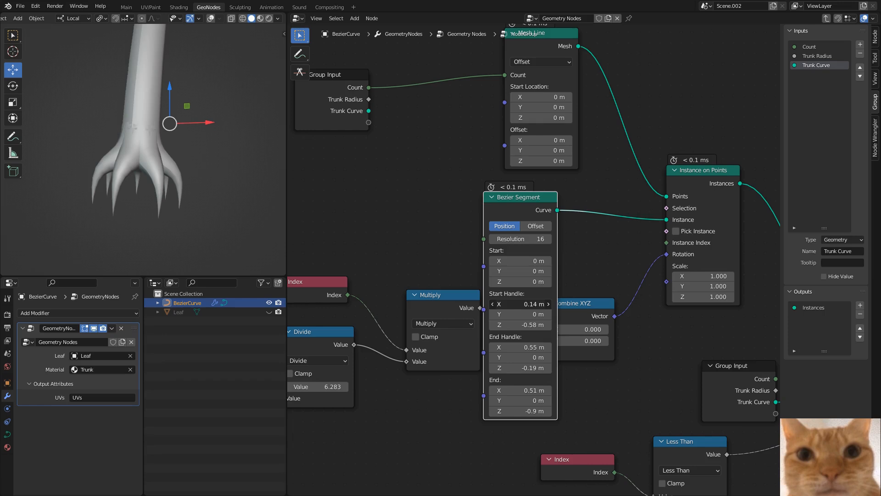
Switch the viewport to Material Preview shading and save the file
middle_click_drag(148, 148, 150, 163)
scroll(147, 165, "down", 5)
scroll(152, 170, "up", 4)
left_click(259, 19)
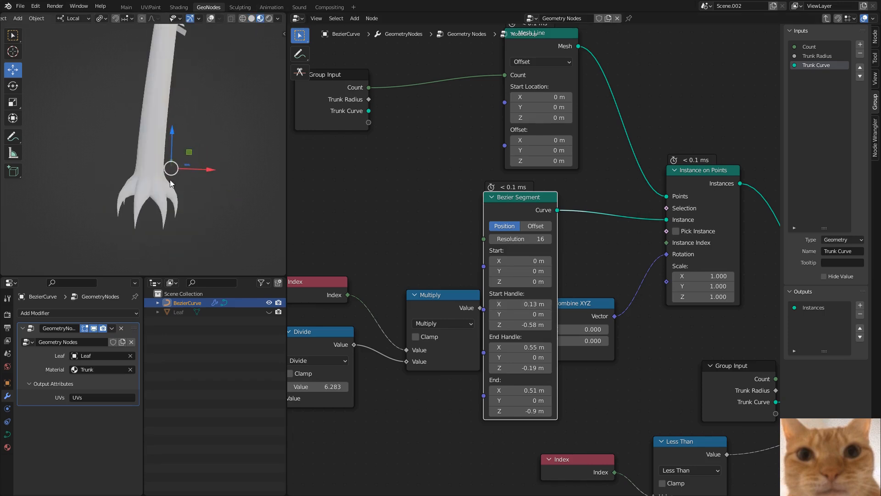
scroll(174, 177, "up", 2)
key("ctrl+s")
Move the Solidify and Group Output nodes away from the last Instance on Points node to make room between them
scroll(661, 224, "down", 4)
middle_click_drag(684, 223, 409, 206)
scroll(496, 219, "down", 2)
middle_click_drag(581, 230, 374, 283)
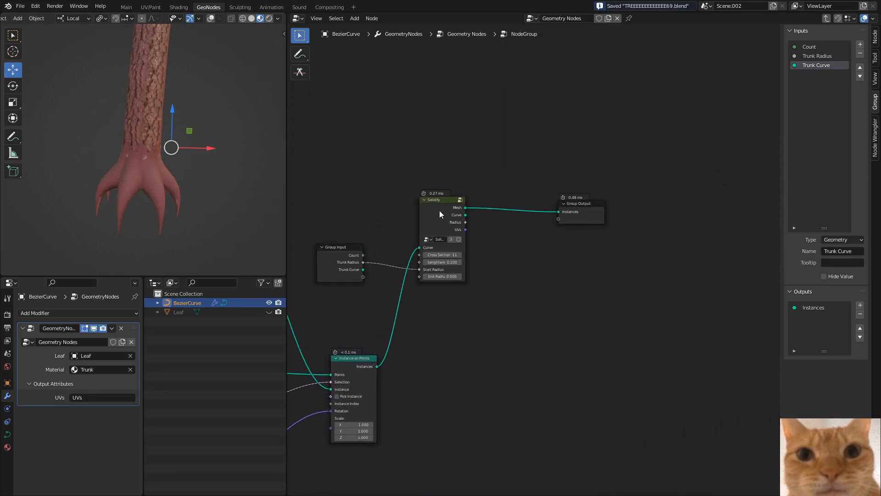
left_click_drag(439, 215, 538, 249)
left_click_drag(602, 223, 668, 271)
middle_click_drag(668, 272, 720, 214)
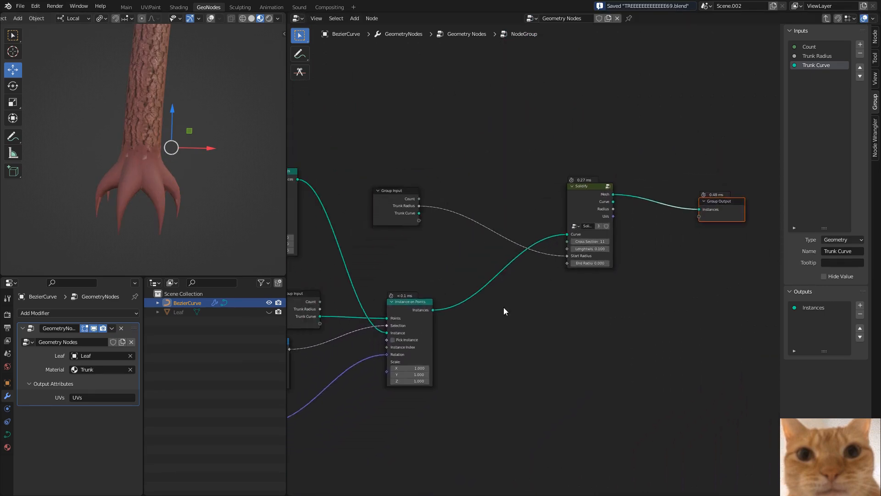
Insert a Realize Instances node between the last Instance on Points node and Solidify
scroll(431, 319, "up", 1)
middle_click_drag(431, 318, 558, 300)
key("shift+a")
mouse_move(598, 308)
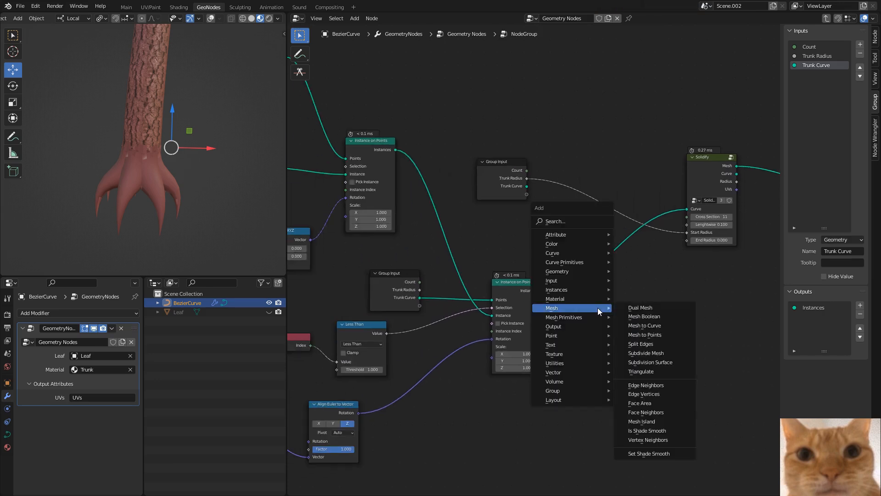
type("real")
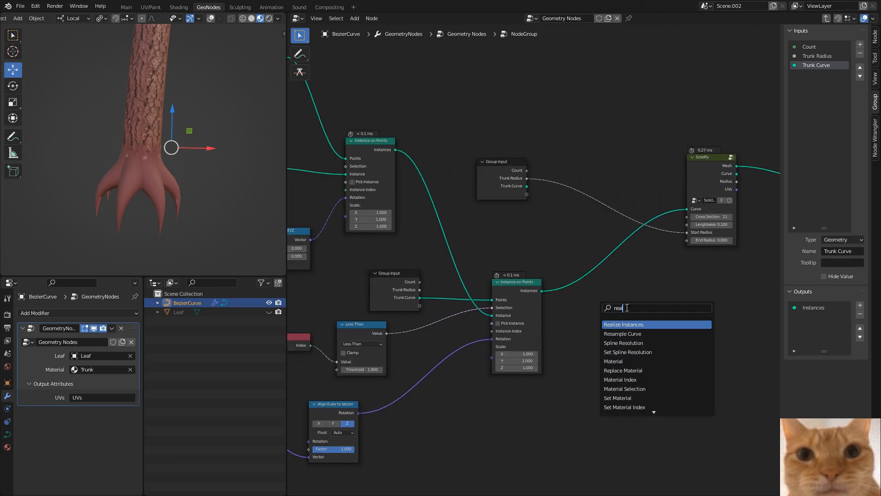
key("Return")
left_click(620, 281)
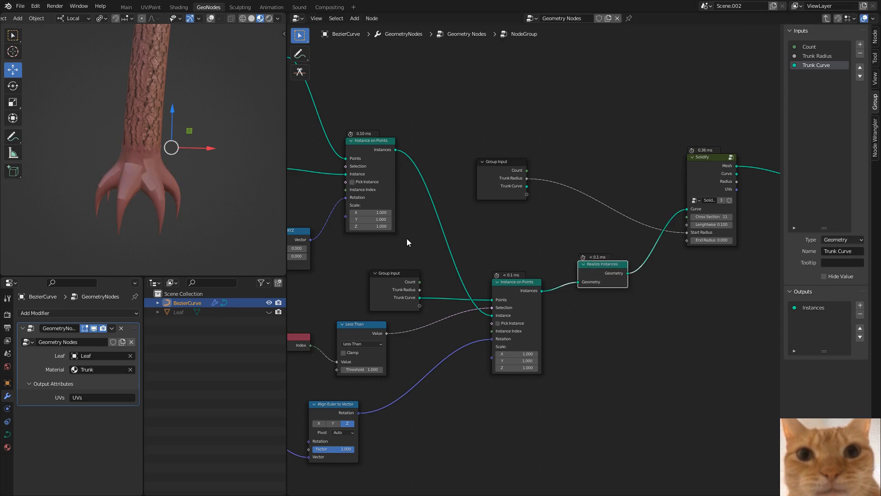
middle_click_drag(612, 250, 418, 303)
scroll(474, 323, "up", 1)
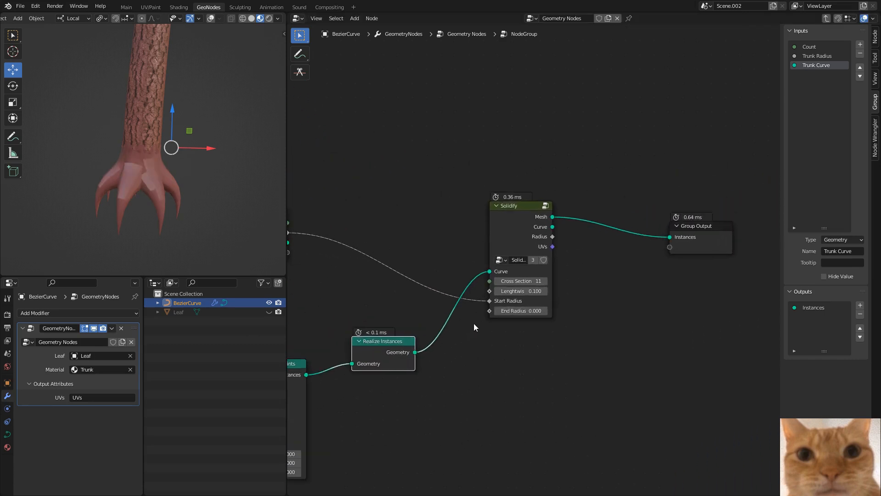
Move the Group Input that supplies Trunk Radius closer to the Solidify node and save the file
middle_click_drag(178, 198, 178, 196)
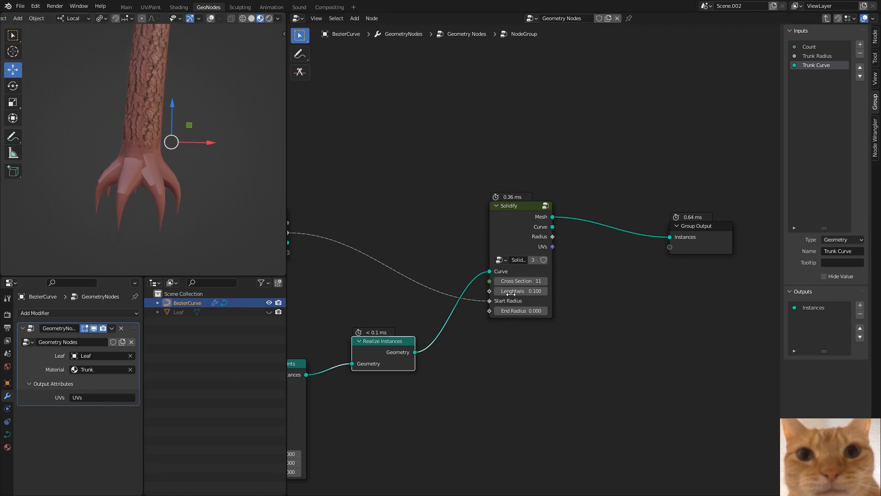
middle_click_drag(578, 280, 612, 271)
left_click_drag(427, 225, 589, 257)
scroll(527, 276, "down", 1)
middle_click_drag(527, 277, 675, 243)
key("ctrl+s")
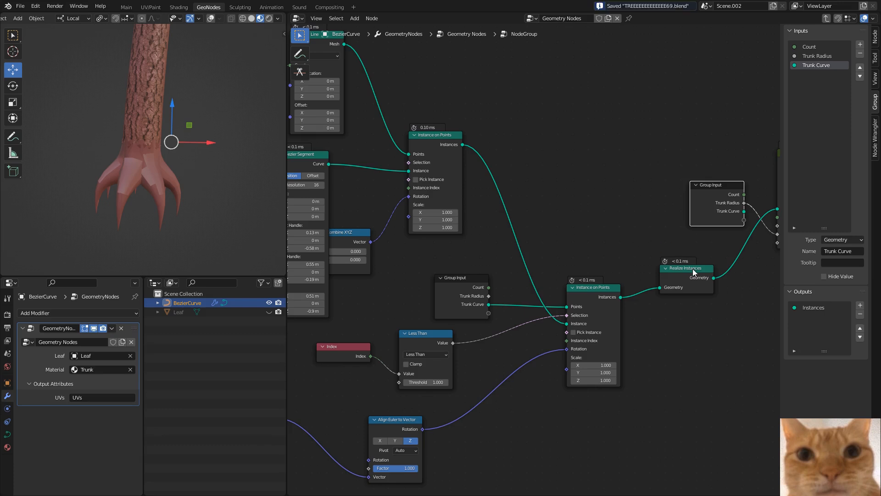
left_click(693, 269)
key("shift+d")
left_click(527, 206)
left_click_drag(527, 205, 590, 174, "alt")
key("x")
Connect the Solidify node's UVs to a new output of the root node group
middle_click_drag(688, 195, 410, 256)
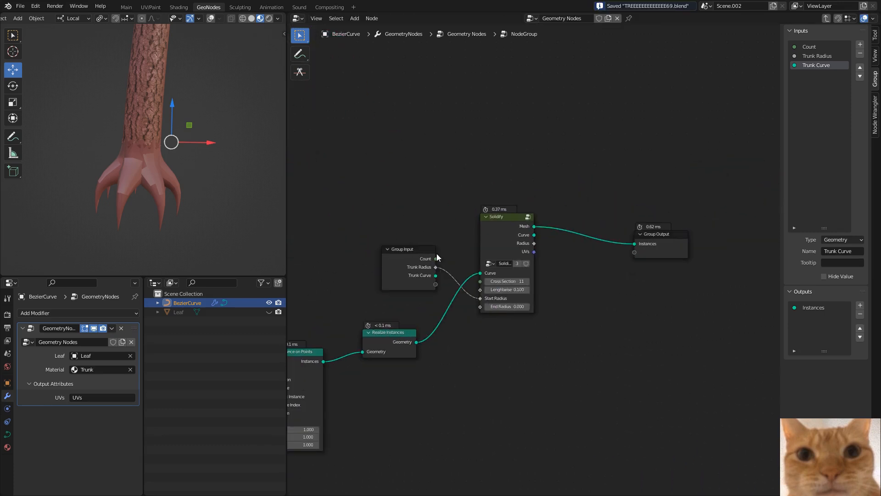
key("Tab")
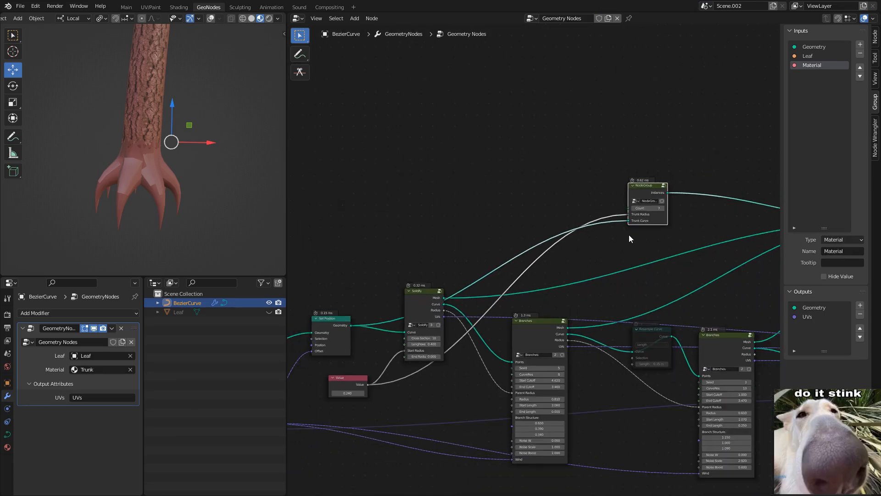
left_click_drag(417, 289, 425, 300)
middle_click_drag(630, 238, 375, 276)
key("Tab")
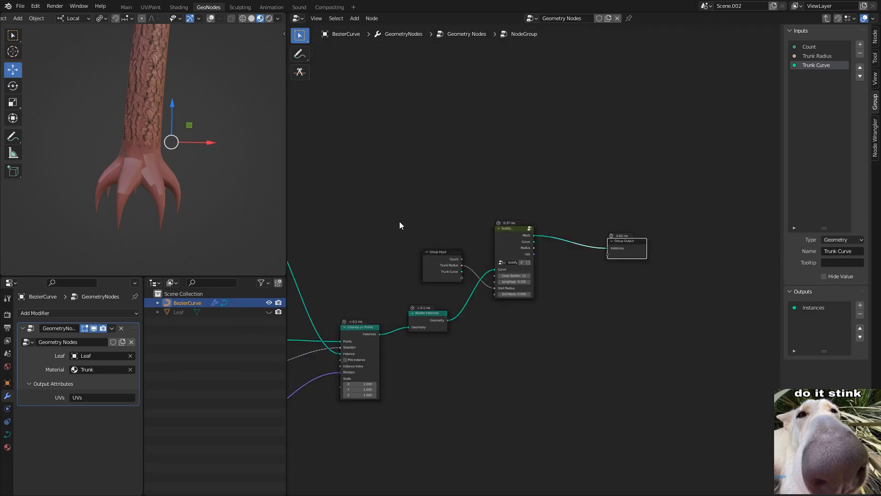
scroll(551, 255, "up", 1)
left_click_drag(626, 258, 641, 259)
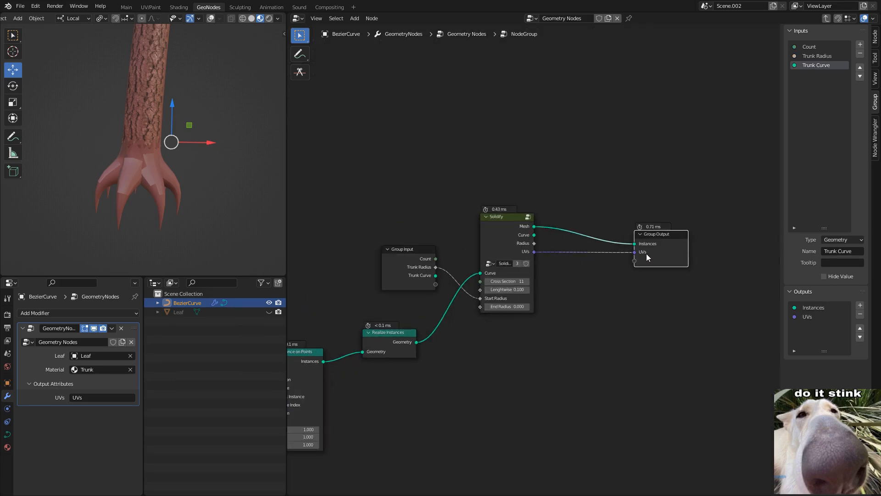
Return to the main node tree and rename the root node group as Roots
key("Tab")
scroll(551, 248, "down", 5)
scroll(413, 248, "up", 5)
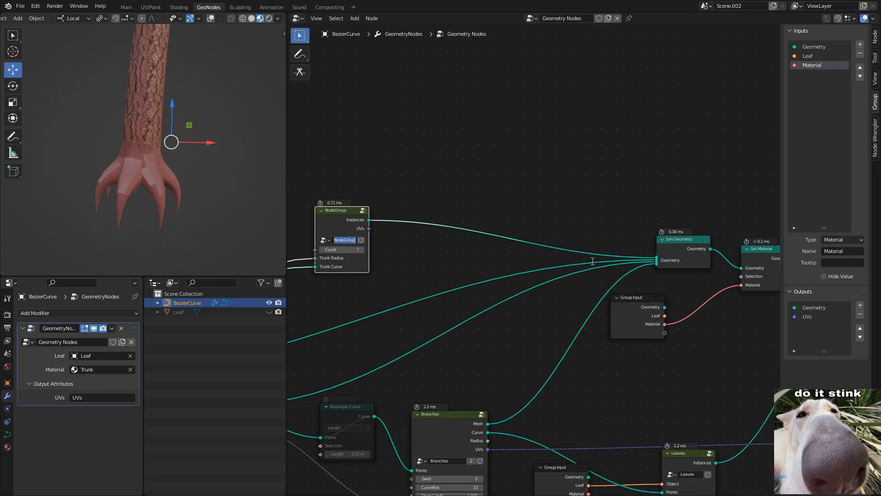
left_click(489, 251)
middle_click_drag(371, 243, 528, 258)
scroll(529, 266, "up", 1)
double_click(494, 253)
type("Roots")
key("Return")
Add a fourth input to the UV Sum group and connect the Roots node's UVs to it
scroll(501, 252, "down", 4)
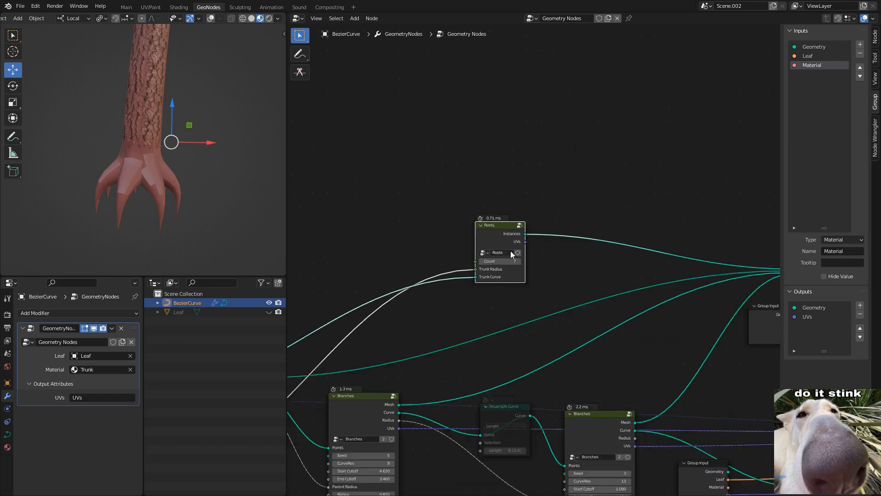
middle_click_drag(605, 256, 403, 254)
scroll(505, 301, "up", 1)
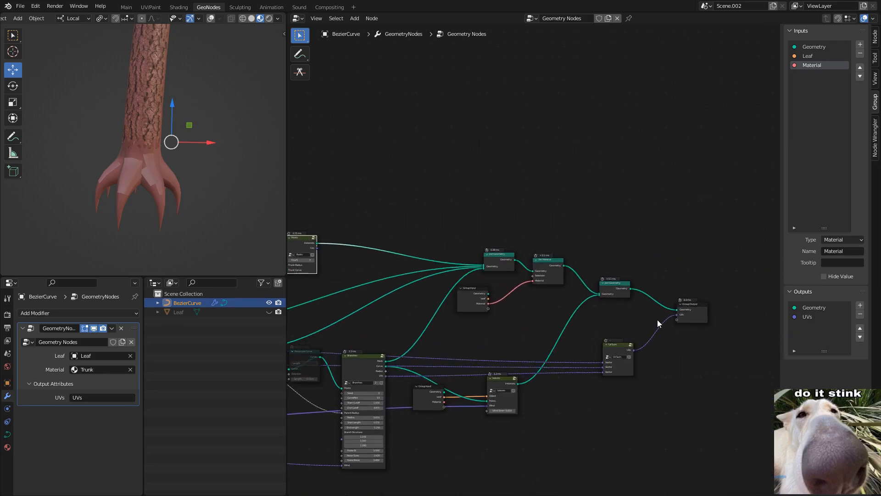
left_click(619, 345)
key("Tab")
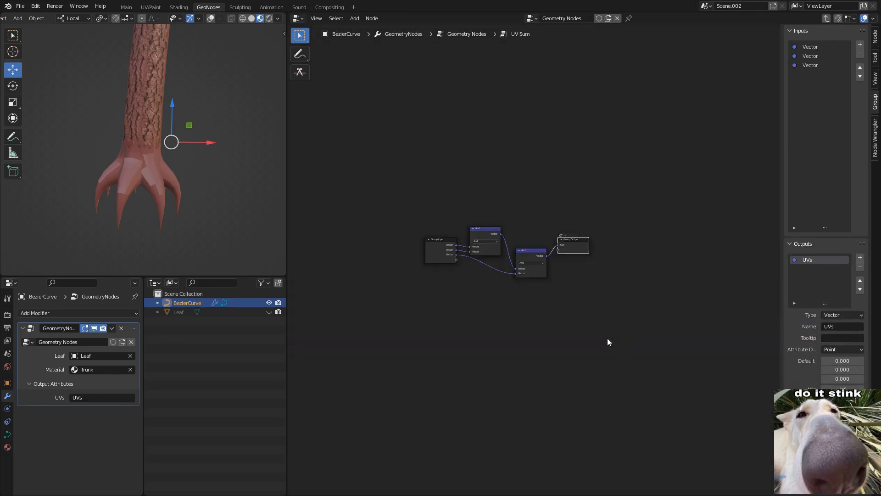
left_click(831, 63)
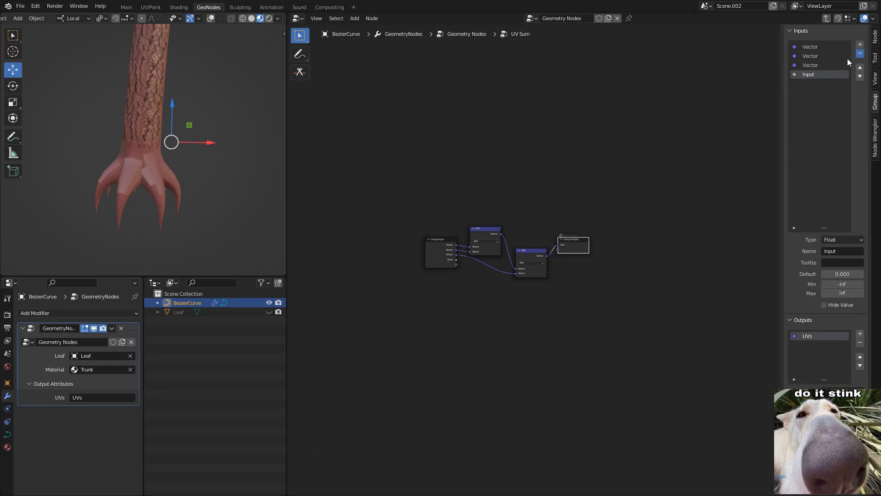
key("Tab")
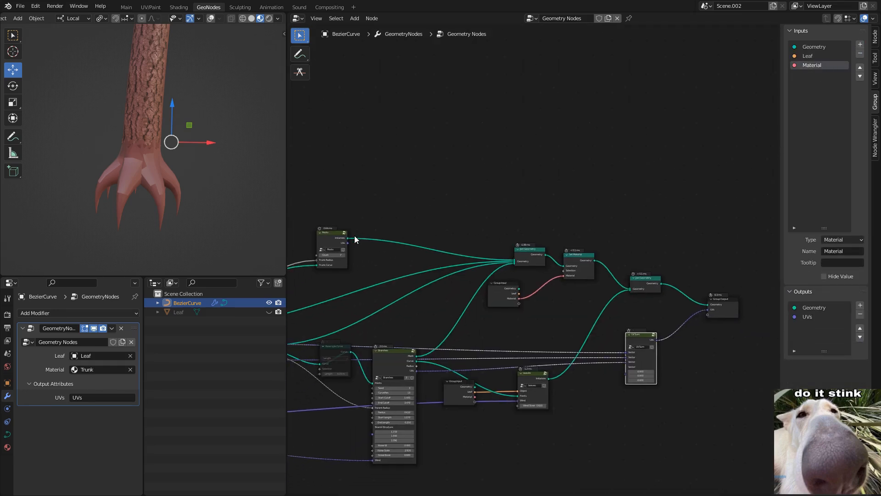
left_click_drag(333, 242, 632, 378)
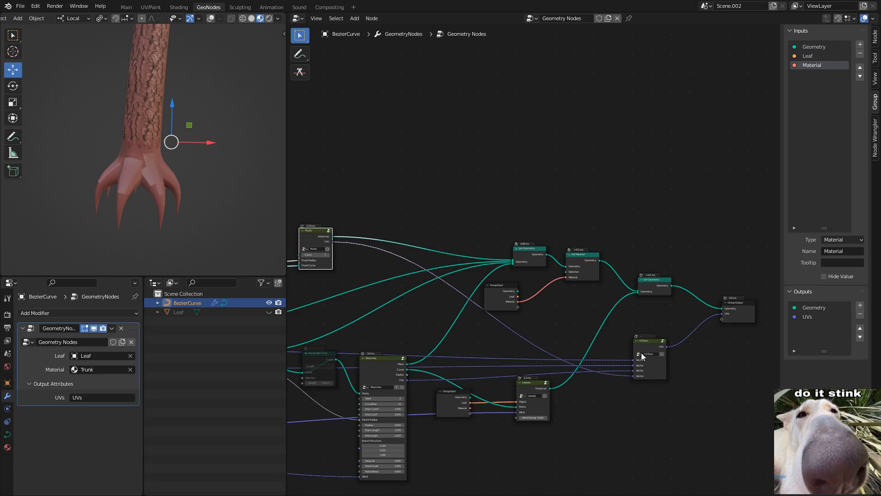
Open the UV Sum group for editing and duplicate the second Add node, placing the copy after it
left_click(647, 341)
key("Tab")
scroll(569, 257, "up", 2)
left_click(539, 245)
key("shift+d")
left_click(632, 279)
Wire the new Add node to sum the second Add result with the fourth group input and feed the UVs output
left_click_drag(599, 228, 706, 221)
left_click_drag(642, 283, 680, 229)
left_click_drag(555, 254, 589, 317)
left_click_drag(407, 260, 404, 297)
left_click_drag(503, 327, 589, 325)
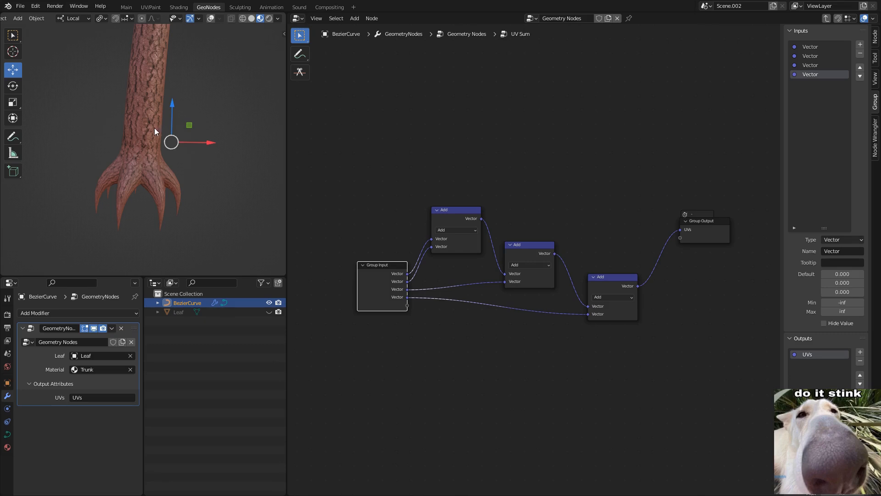
Check the root texturing up close, save the file, and return from UV Sum to the main node tree
scroll(151, 147, "up", 3)
mouse_move(159, 202)
middle_mouse_down("shift")
mouse_move(146, 143)
mouse_move(153, 175)
mouse_move(141, 215)
mouse_move(166, 200)
mouse_move(238, 216)
mouse_move(140, 205)
mouse_move(152, 189)
middle_mouse_up("shift")
key("ctrl+s")
scroll(150, 131, "down", 5)
scroll(151, 171, "down", 3)
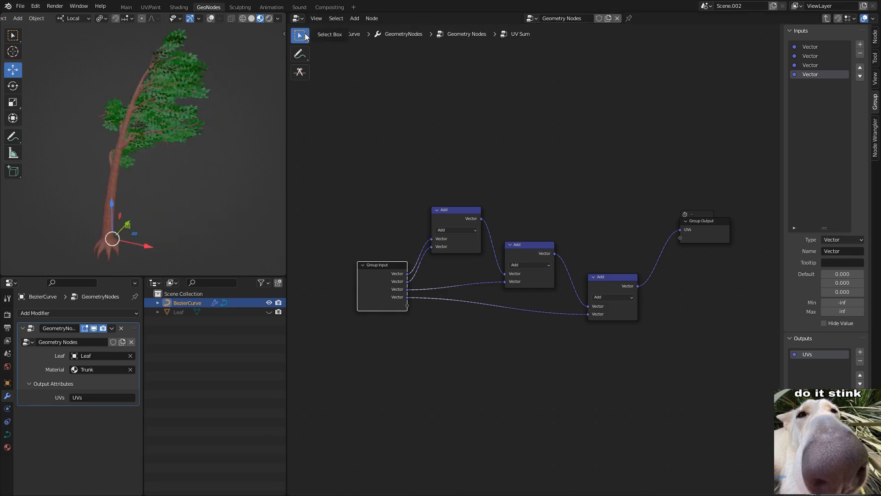
key("Tab")
scroll(455, 241, "down", 3)
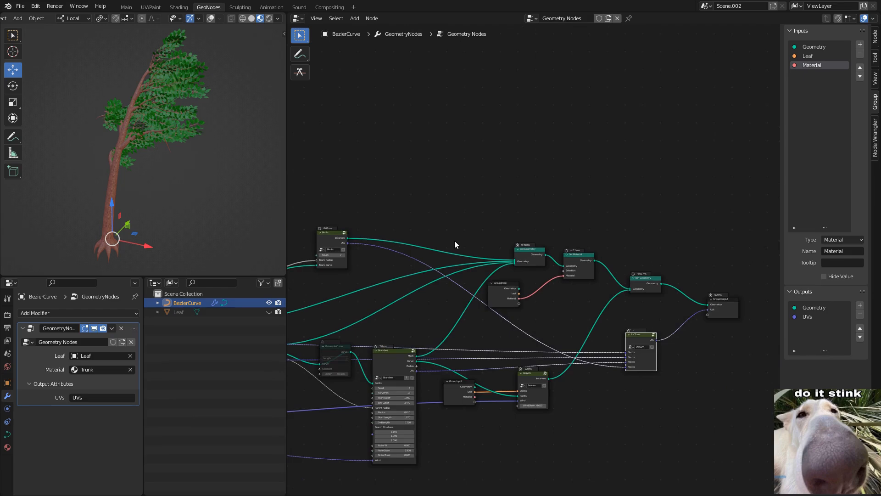
Review the main node tree from the trunk curve through Solidify, Branches and Roots to the final output
middle_click_drag(455, 241, 623, 130)
middle_click_drag(476, 215, 630, 200)
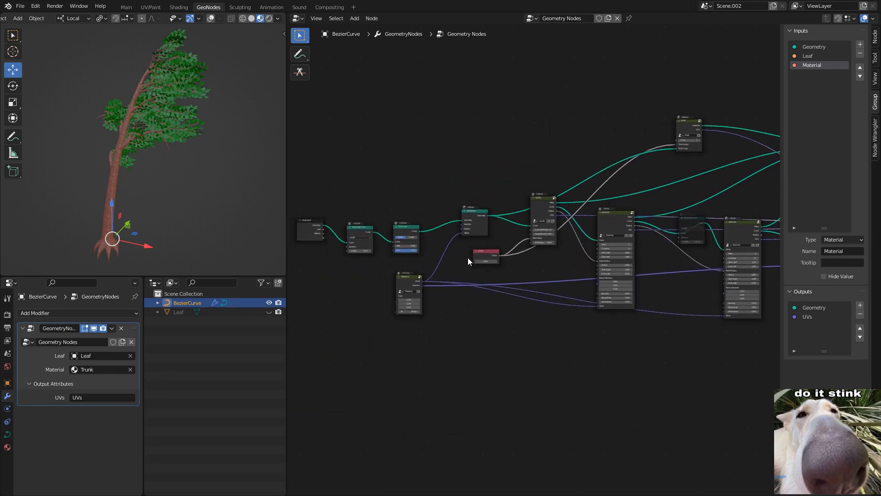
scroll(548, 241, "up", 4)
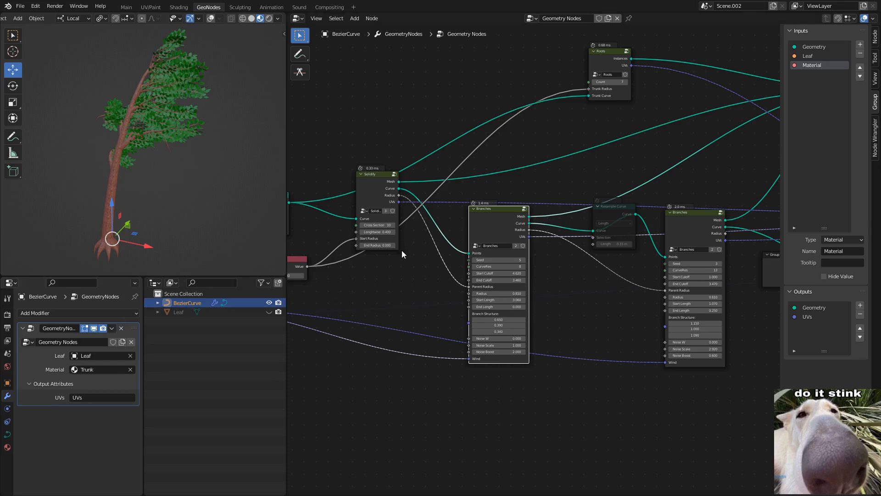
scroll(407, 271, "up", 2)
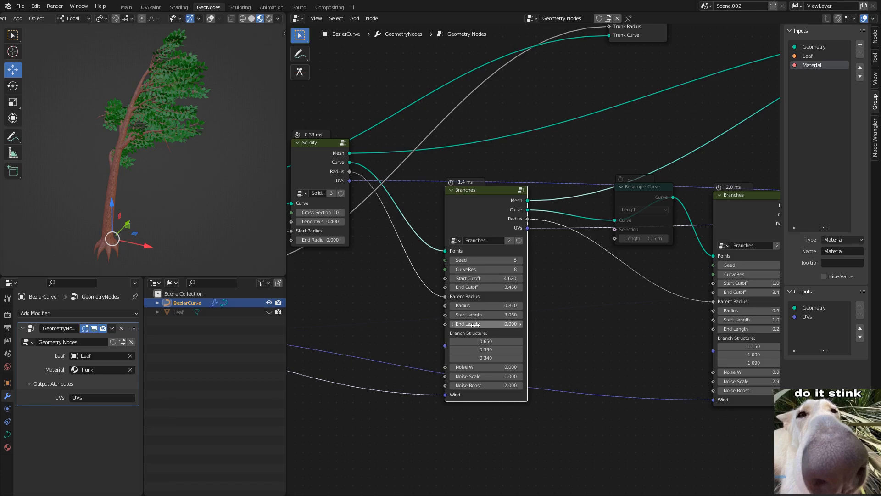
scroll(459, 219, "down", 1)
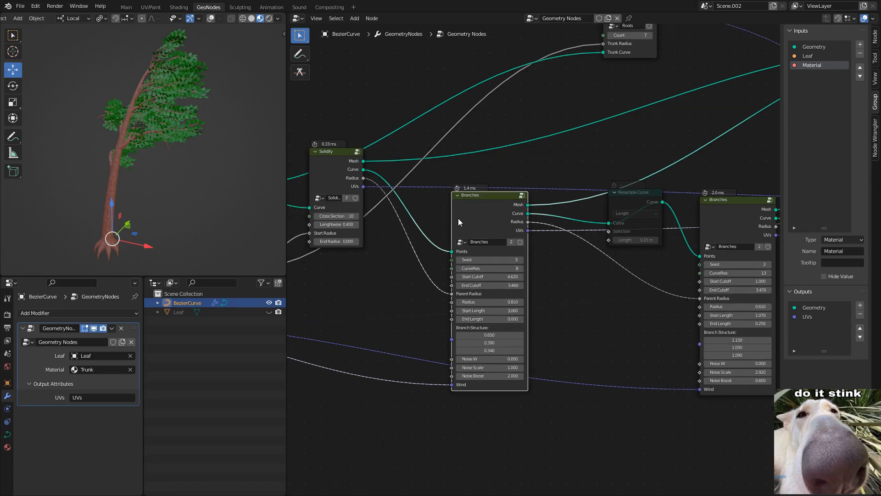
middle_click_drag(489, 337, 390, 326)
middle_click_drag(379, 287, 538, 269)
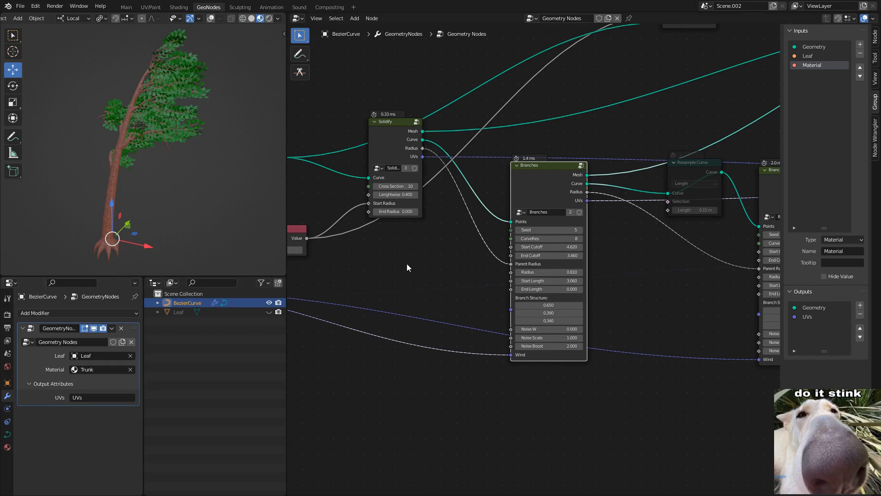
scroll(413, 262, "down", 1)
middle_click_drag(429, 243, 640, 257)
middle_click_drag(465, 255, 615, 251)
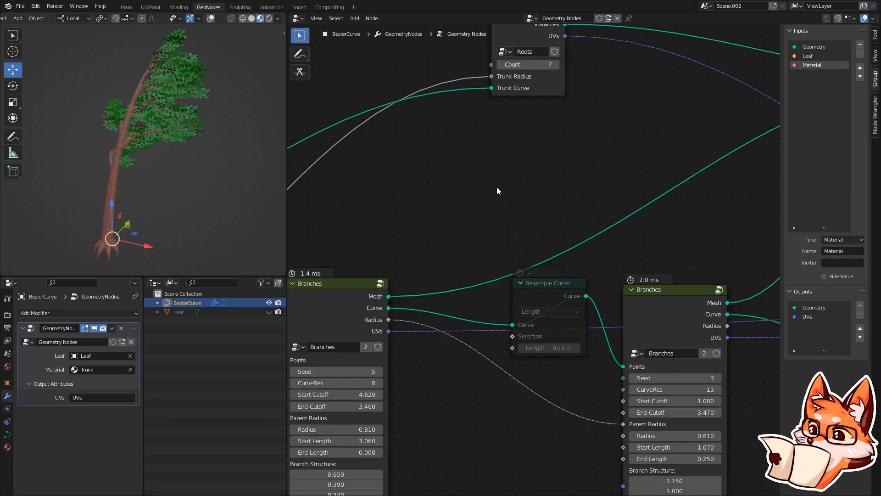
scroll(527, 200, "down", 3)
scroll(533, 206, "down", 1)
mouse_move(614, 229)
middle_mouse_down()
mouse_move(581, 235)
mouse_move(450, 212)
middle_mouse_up()
mouse_move(590, 217)
middle_mouse_down()
mouse_move(424, 219)
mouse_move(518, 205)
middle_mouse_up()
Move the Group Input that supplies the Leaf object further below the links running into the Leaves node
left_click_drag(453, 272, 450, 314)
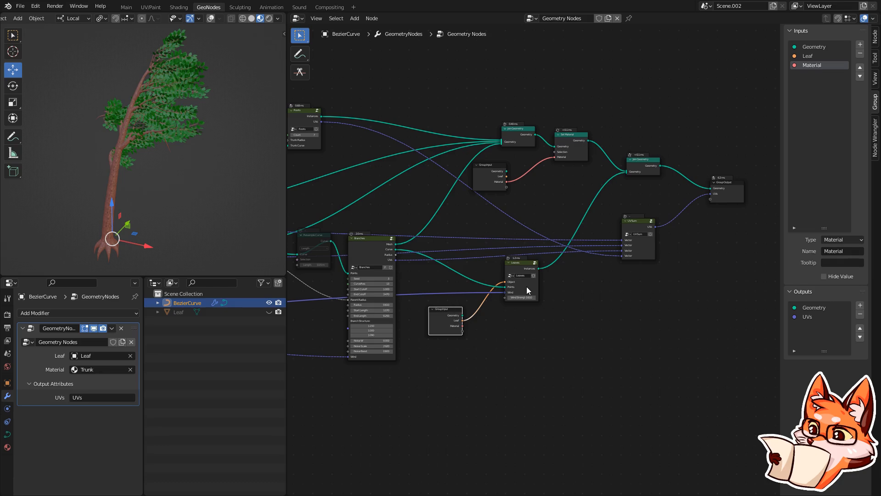
left_click(548, 307)
left_click(46, 314)
left_click(45, 314)
Tidy the trunk section by moving the Solidify node up toward Set Position and the Value node slightly lower
middle_click_drag(397, 212, 669, 209)
scroll(611, 222, "up", 7)
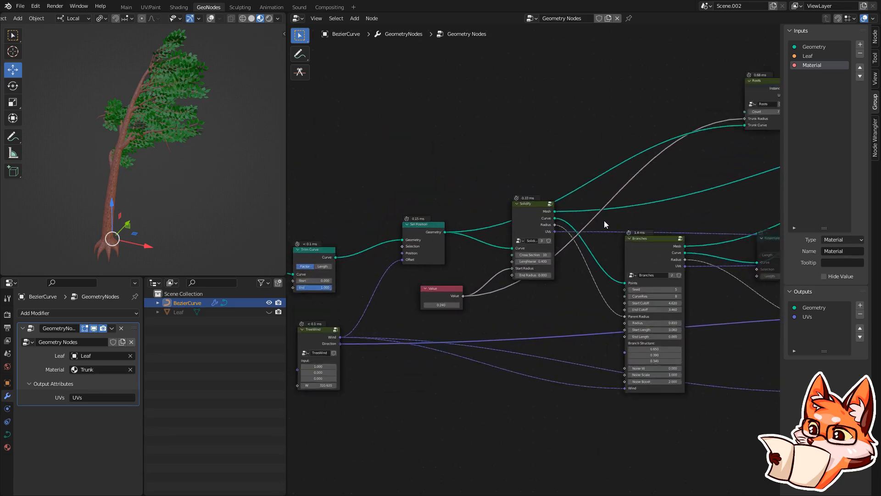
left_click_drag(520, 201, 488, 165)
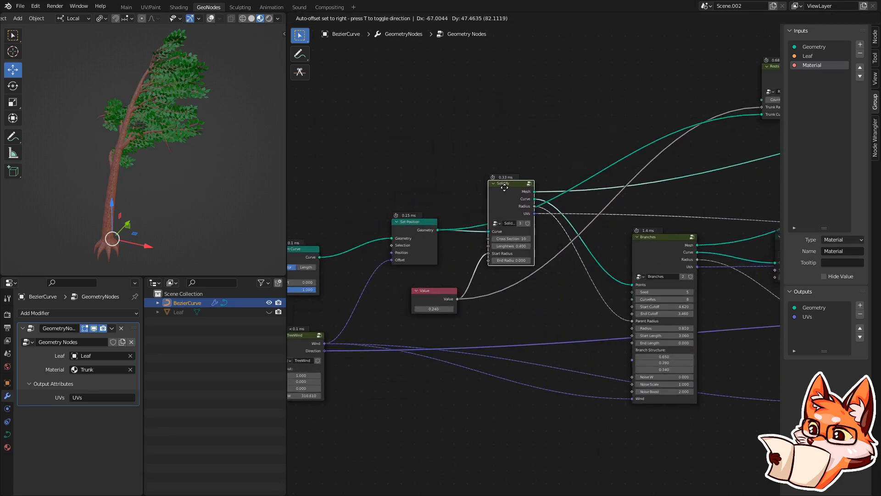
left_click_drag(432, 292, 420, 310)
scroll(461, 226, "down", 4)
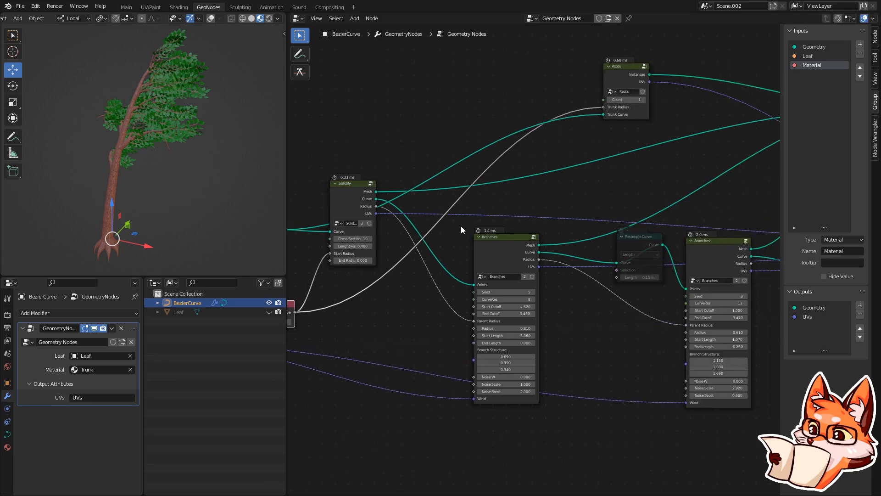